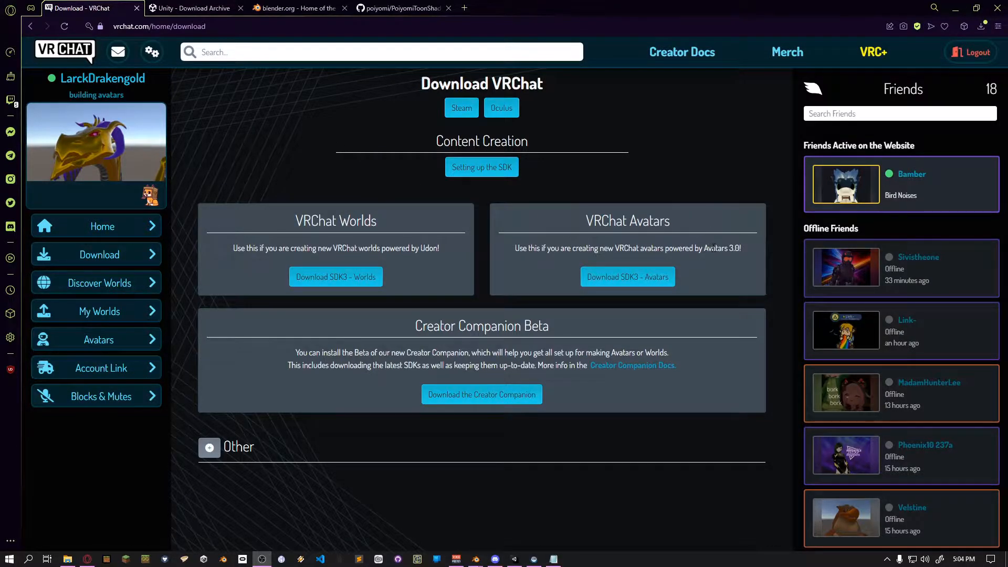
Review the download pages for the VRChat avatar SDK, Unity archive, Blender and Poiyomi Toon Shader
{"action": "left_click", "coordinate": [649, 279]}
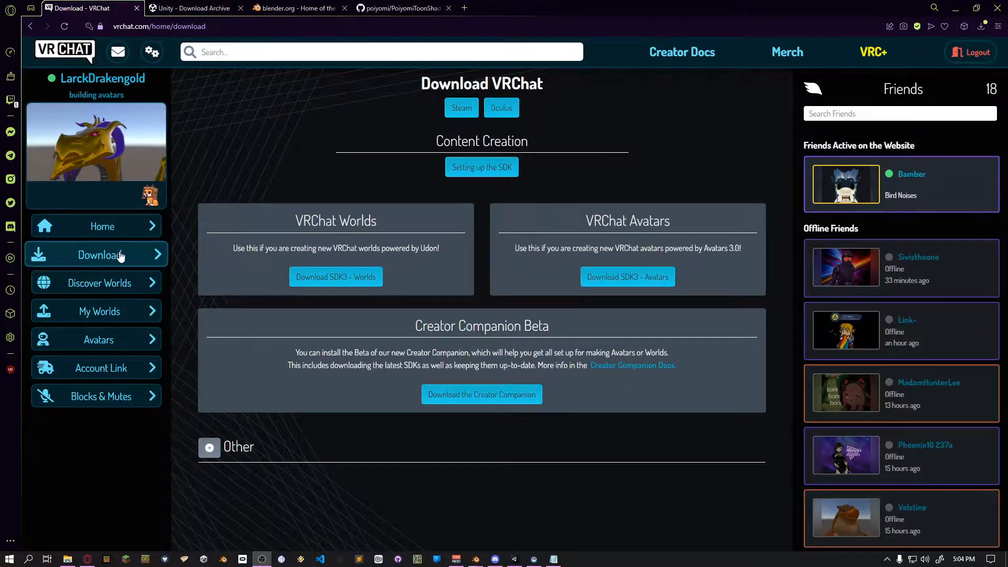
{"action": "left_click", "coordinate": [176, 7]}
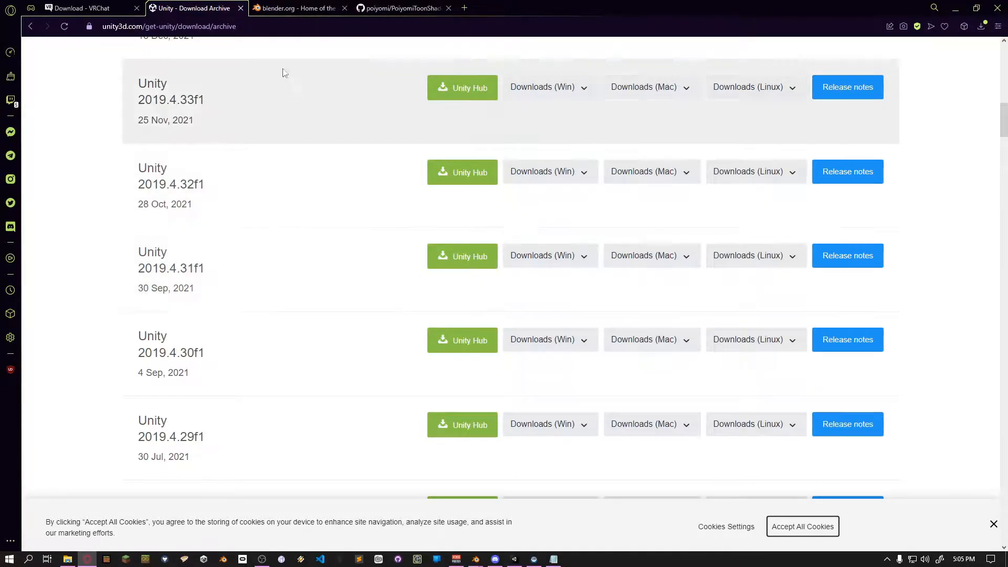
{"action": "left_click", "coordinate": [277, 12]}
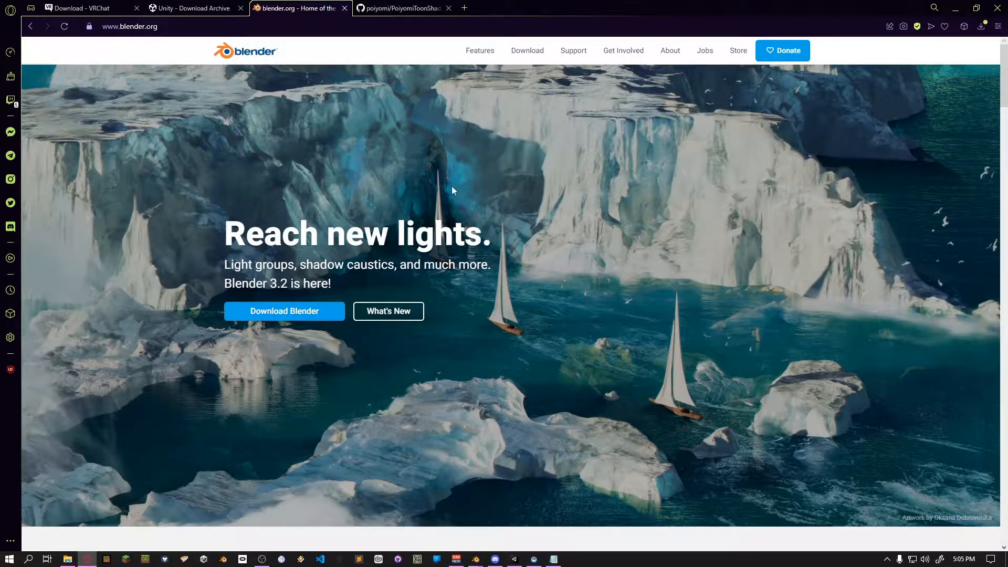
{"action": "left_click", "coordinate": [391, 10]}
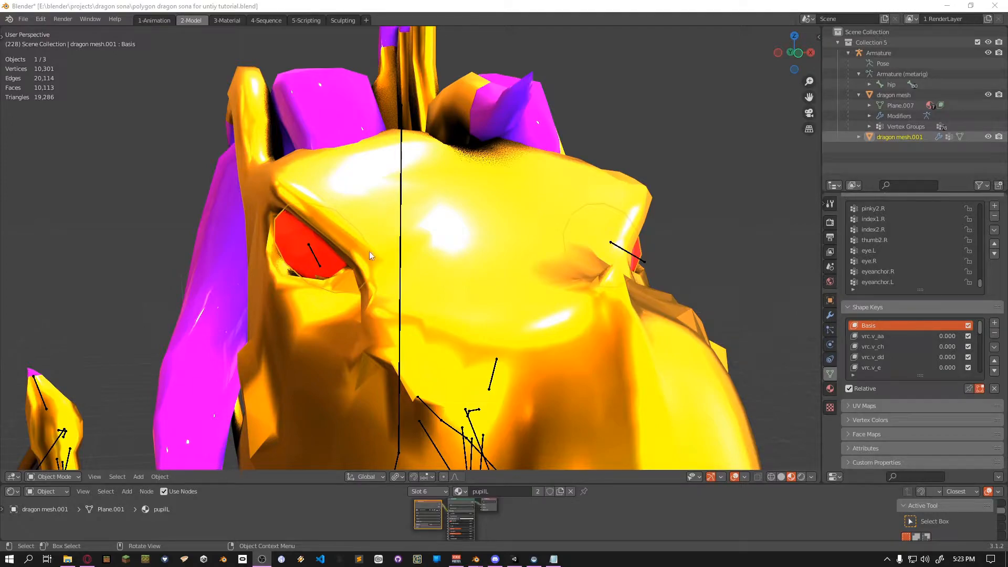
Switch to Blender, display the eye mesh in wireframe for editing, and duplicate the dragon's right eyeball in place
{"action": "middle_click_drag", "start_coordinate": [370, 284], "coordinate": [285, 257]}
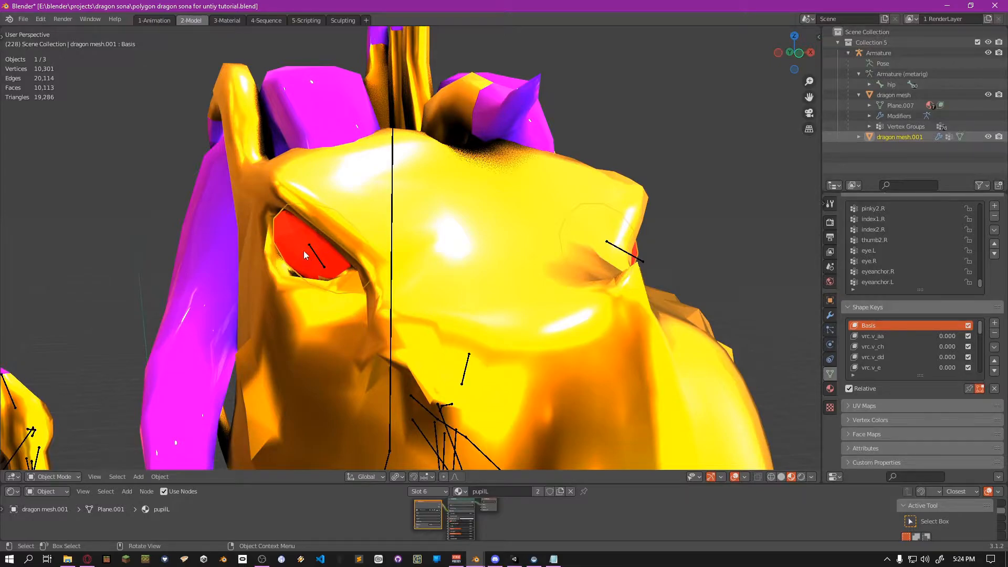
{"action": "middle_click_drag", "start_coordinate": [311, 273], "coordinate": [319, 273]}
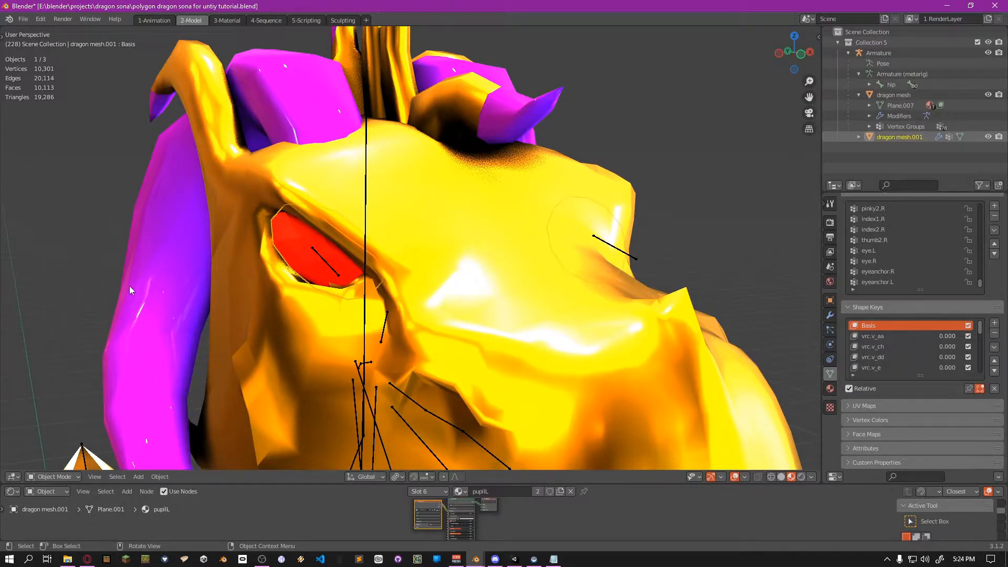
{"action": "mouse_move", "coordinate": [322, 229]}
{"action": "middle_mouse_down"}
{"action": "mouse_move", "coordinate": [295, 221]}
{"action": "mouse_move", "coordinate": [350, 227]}
{"action": "middle_mouse_up"}
{"action": "key", "text": "Tab"}
{"action": "key", "text": "z"}
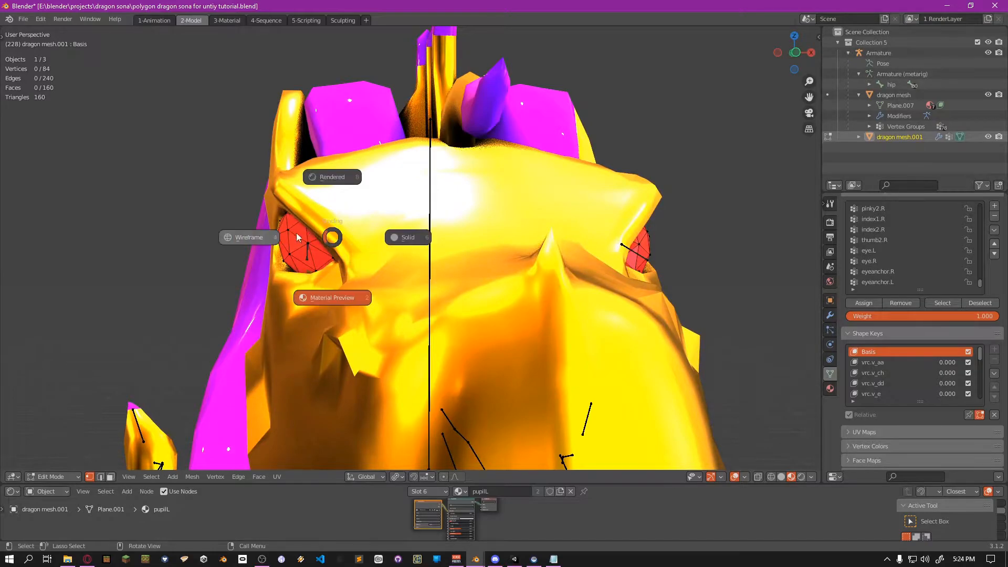
{"action": "left_click", "coordinate": [307, 230]}
{"action": "key", "text": "l"}
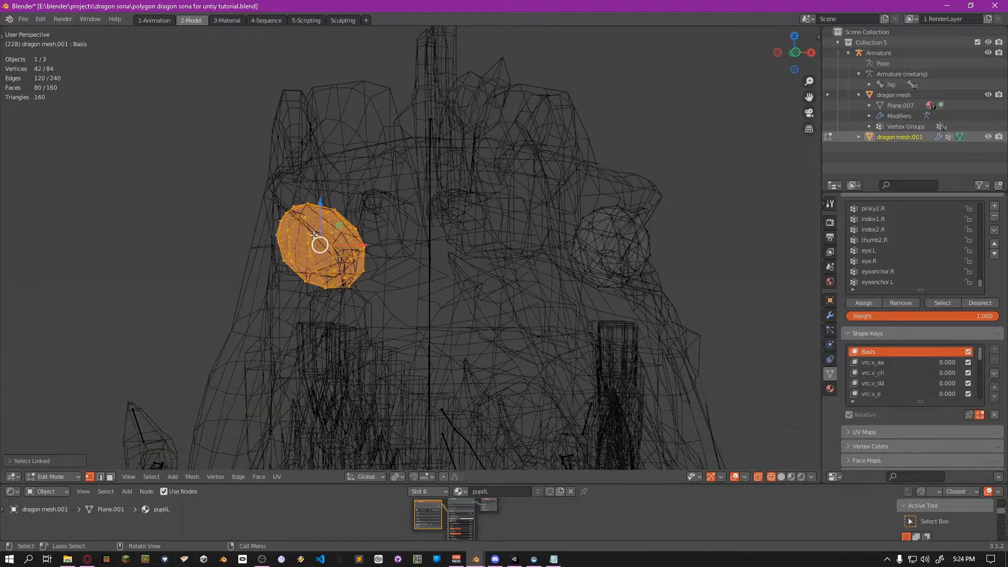
{"action": "key", "text": "shift+d"}
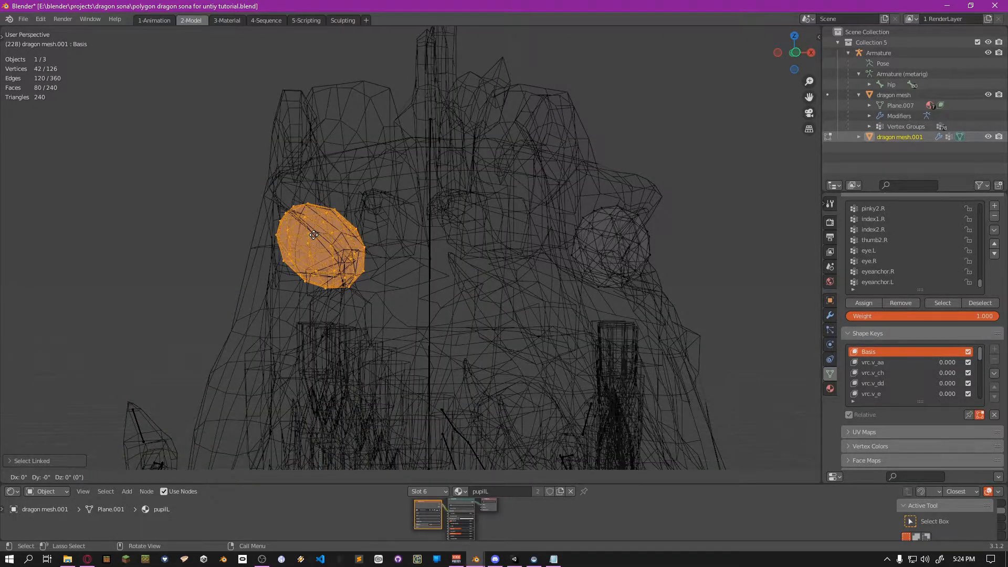
{"action": "right_click", "coordinate": [313, 234]}
Select the whole linked mesh of the dragon's left eyeball and duplicate it in place
{"action": "middle_click_drag", "start_coordinate": [355, 258], "coordinate": [598, 230]}
{"action": "left_click", "coordinate": [601, 230]}
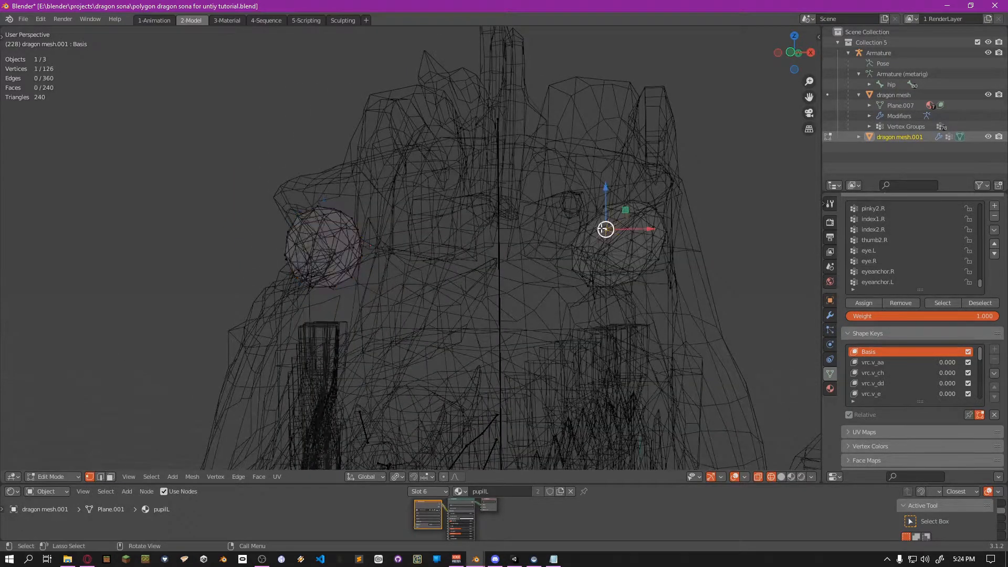
{"action": "key", "text": "l"}
{"action": "key", "text": "shift+d"}
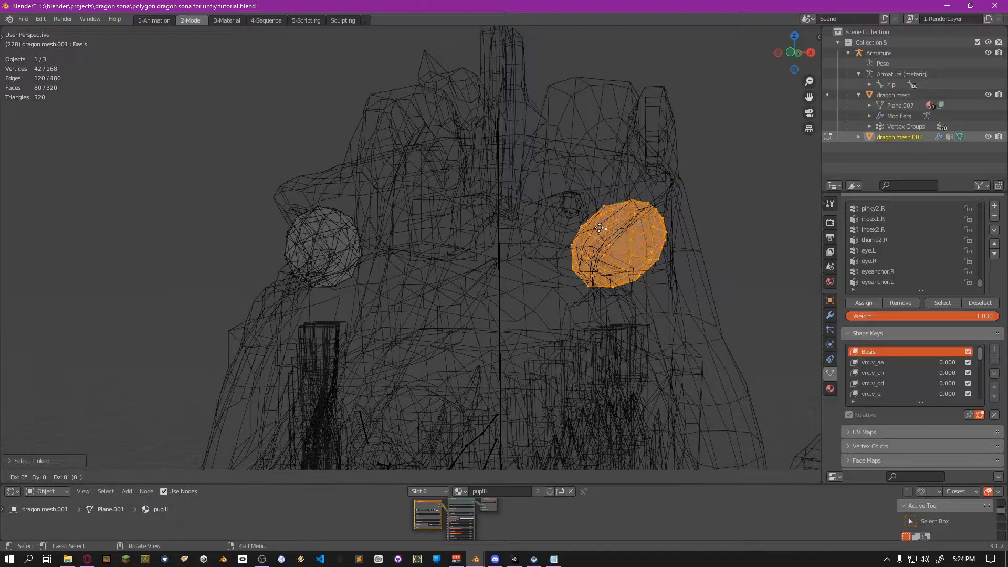
{"action": "right_click", "coordinate": [521, 180]}
{"action": "middle_click_drag", "start_coordinate": [506, 191], "coordinate": [513, 193]}
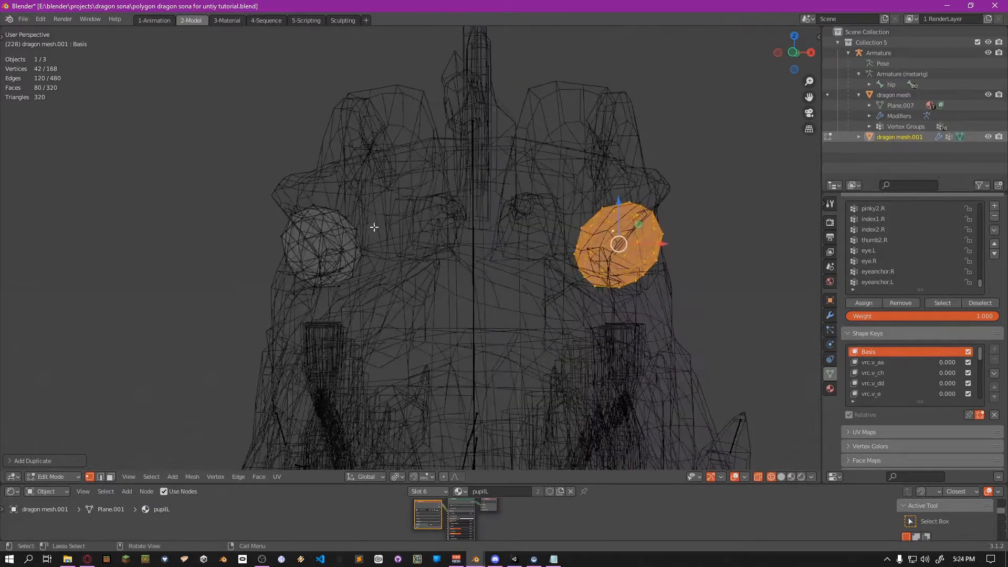
Delete the hidden inner vertices from one copy of the dragon's left eyeball, keeping its outward-facing shell
{"action": "scroll", "coordinate": [419, 263], "scroll_direction": "up", "scroll_amount": 5}
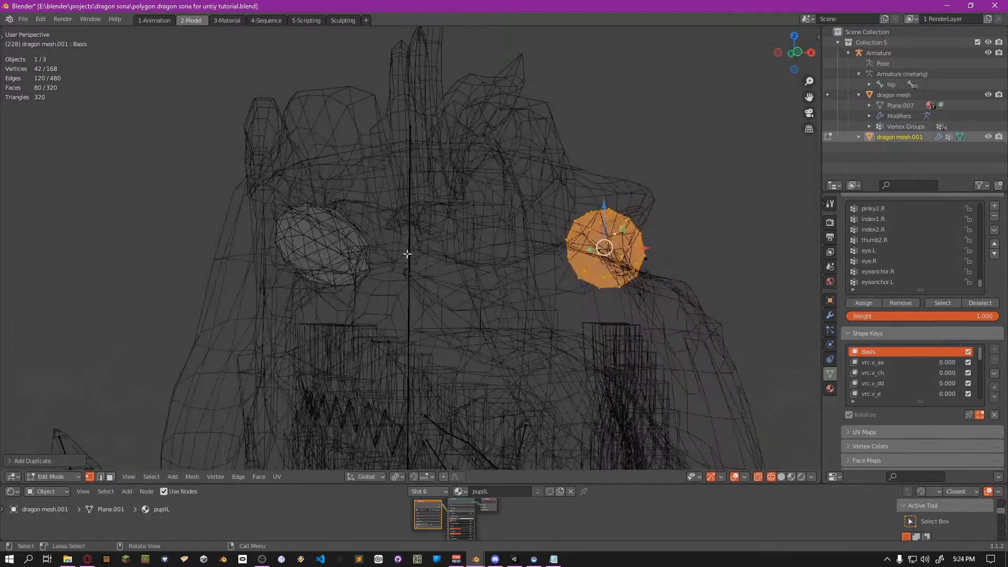
{"action": "mouse_move", "coordinate": [351, 238]}
{"action": "middle_mouse_down"}
{"action": "mouse_move", "coordinate": [419, 244]}
{"action": "mouse_move", "coordinate": [419, 254]}
{"action": "mouse_move", "coordinate": [493, 234]}
{"action": "middle_mouse_up"}
{"action": "left_click", "coordinate": [529, 249]}
{"action": "key", "text": "ctrl+l"}
{"action": "key", "text": "c"}
{"action": "scroll", "coordinate": [596, 266], "scroll_direction": "down", "scroll_amount": 5}
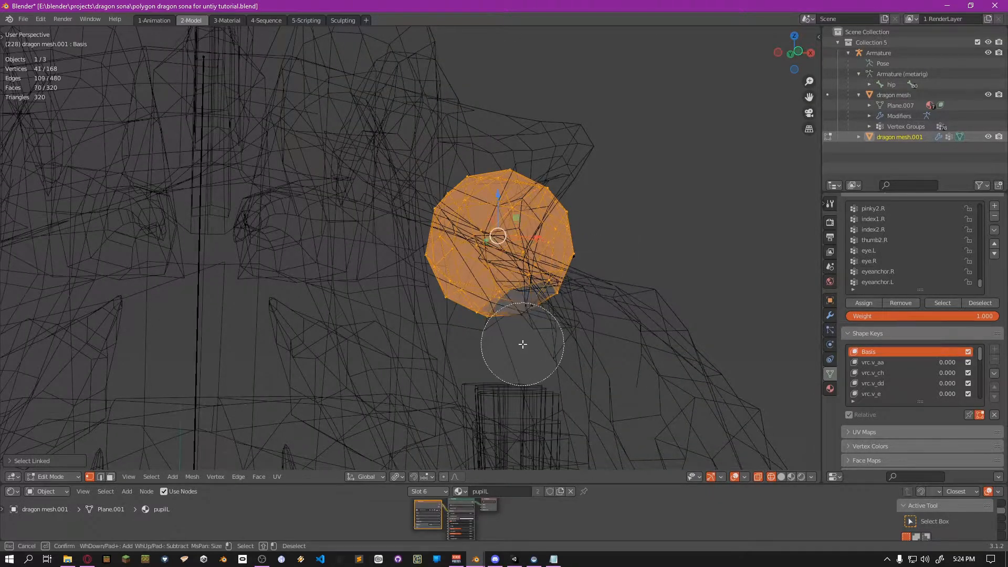
{"action": "mouse_move", "coordinate": [531, 317]}
{"action": "left_mouse_down", "text": "shift"}
{"action": "mouse_move", "coordinate": [567, 256]}
{"action": "mouse_move", "coordinate": [562, 180]}
{"action": "mouse_move", "coordinate": [540, 173]}
{"action": "mouse_move", "coordinate": [541, 210]}
{"action": "mouse_move", "coordinate": [488, 252]}
{"action": "mouse_move", "coordinate": [503, 310]}
{"action": "mouse_move", "coordinate": [498, 300]}
{"action": "left_mouse_up", "text": "shift"}
{"action": "right_click", "coordinate": [502, 299]}
{"action": "mouse_move", "coordinate": [524, 288]}
{"action": "middle_mouse_down"}
{"action": "mouse_move", "coordinate": [498, 264]}
{"action": "mouse_move", "coordinate": [448, 273]}
{"action": "mouse_move", "coordinate": [457, 292]}
{"action": "mouse_move", "coordinate": [541, 284]}
{"action": "mouse_move", "coordinate": [532, 295]}
{"action": "middle_mouse_up"}
{"action": "key", "text": "x"}
{"action": "left_click", "coordinate": [533, 295]}
{"action": "middle_click_drag", "start_coordinate": [578, 228], "coordinate": [340, 284]}
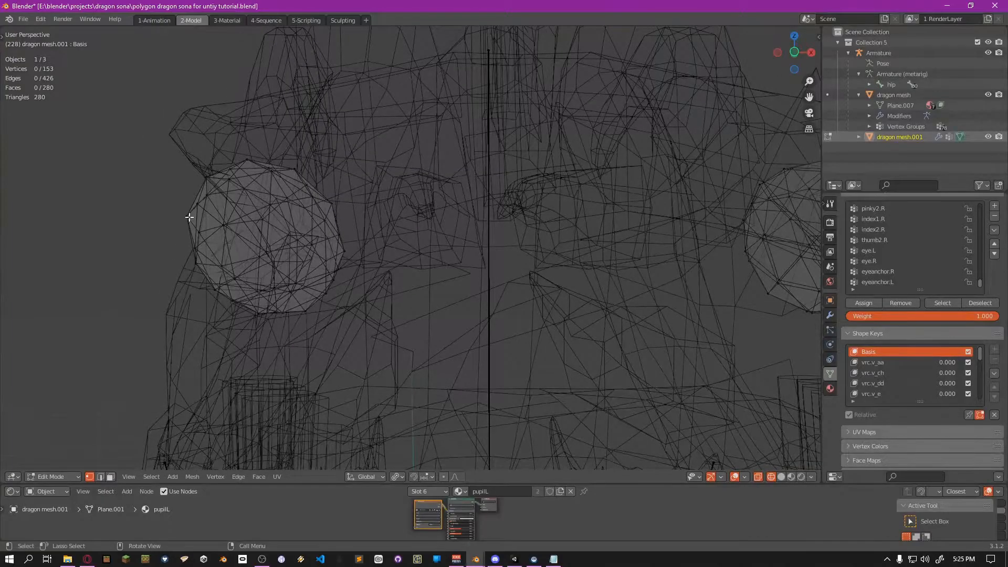
Trim one copy of the dragon's right eyeball the same way, deleting its hidden inner vertices and keeping the outward-facing shell
{"action": "key", "text": "l"}
{"action": "middle_click_drag", "start_coordinate": [246, 226], "coordinate": [200, 167]}
{"action": "key", "text": "alt+a"}
{"action": "key", "text": "ctrl+z"}
{"action": "key", "text": "c"}
{"action": "mouse_move", "coordinate": [184, 156]}
{"action": "left_mouse_down", "text": "shift"}
{"action": "mouse_move", "coordinate": [214, 176]}
{"action": "mouse_move", "coordinate": [207, 246]}
{"action": "mouse_move", "coordinate": [225, 274]}
{"action": "mouse_move", "coordinate": [226, 213]}
{"action": "left_mouse_up", "text": "shift"}
{"action": "key", "text": "Escape"}
{"action": "middle_click_drag", "start_coordinate": [226, 213], "coordinate": [271, 209]}
{"action": "key", "text": "x"}
{"action": "left_click", "coordinate": [204, 237]}
Select the right eye's outer shell, set the pivot to Median Point, and scale the shell up by about 1.13 in front view
{"action": "middle_click_drag", "start_coordinate": [253, 247], "coordinate": [290, 227]}
{"action": "key", "text": "l"}
{"action": "key", "text": "KP_1"}
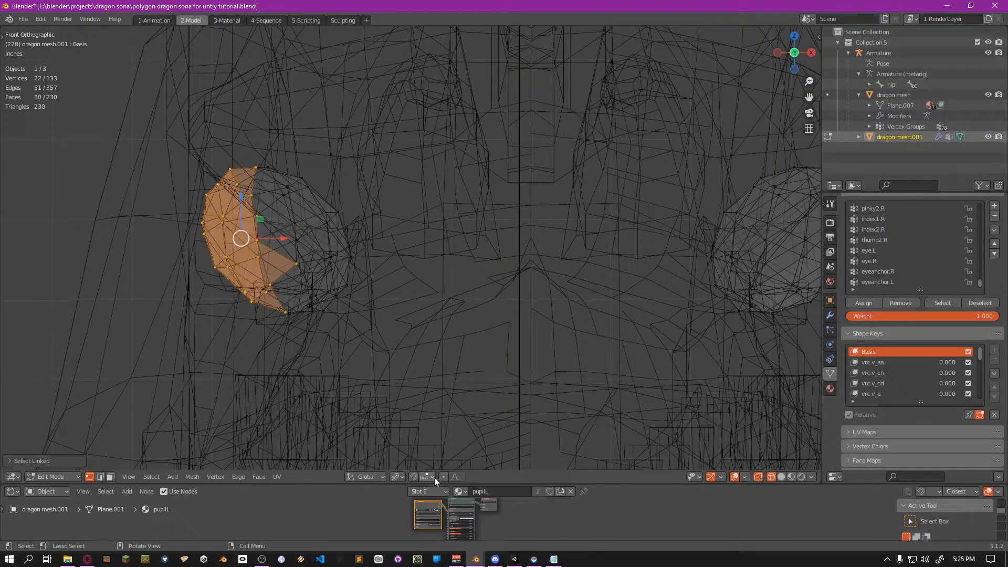
{"action": "left_click", "coordinate": [400, 477]}
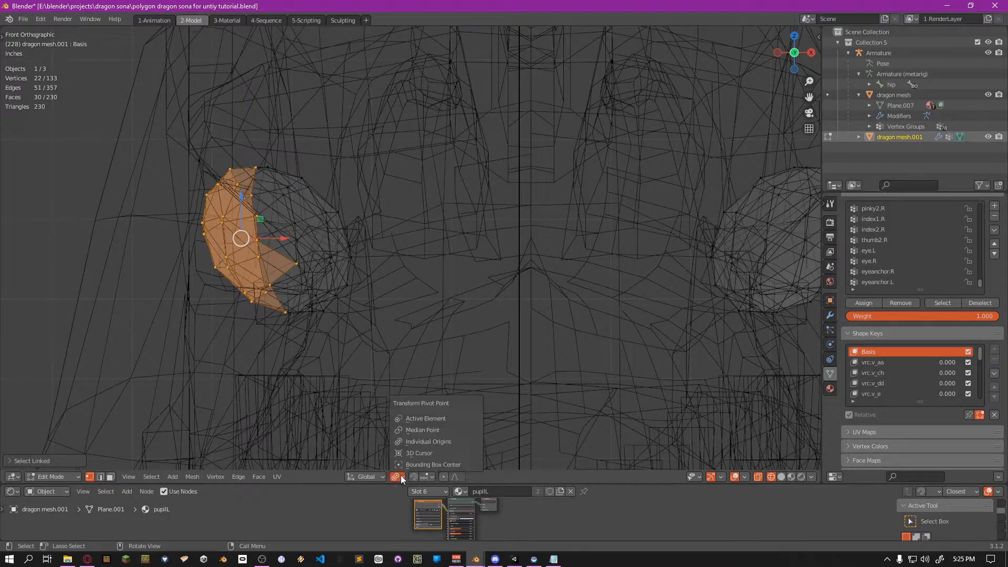
{"action": "left_click", "coordinate": [441, 429]}
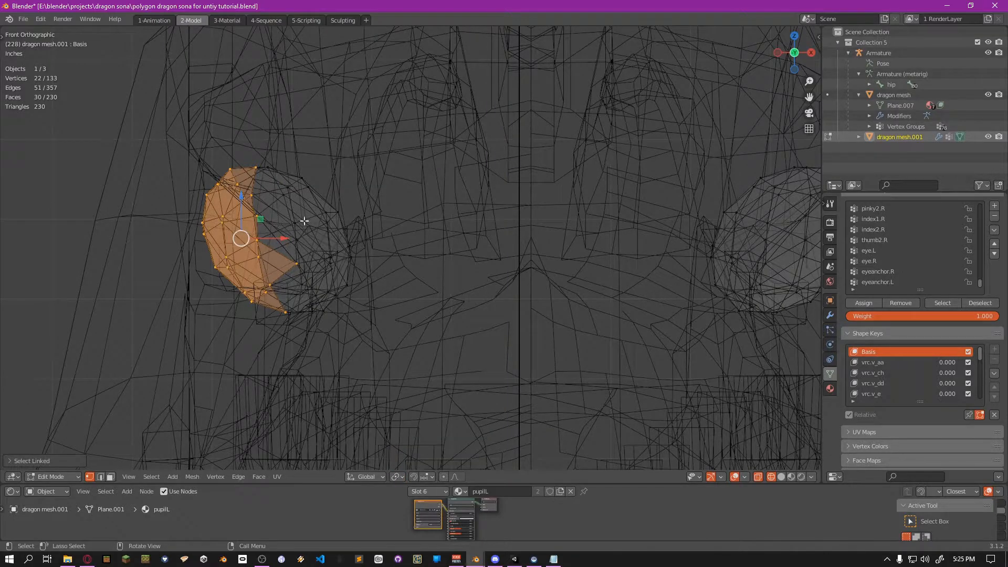
{"action": "left_click", "coordinate": [395, 477]}
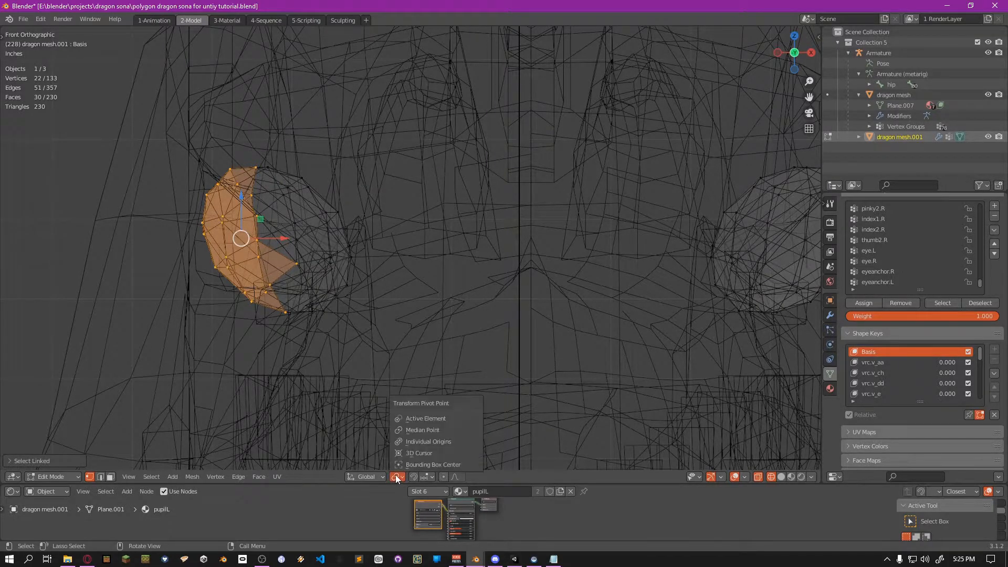
{"action": "left_click", "coordinate": [417, 411]}
{"action": "key", "text": "s"}
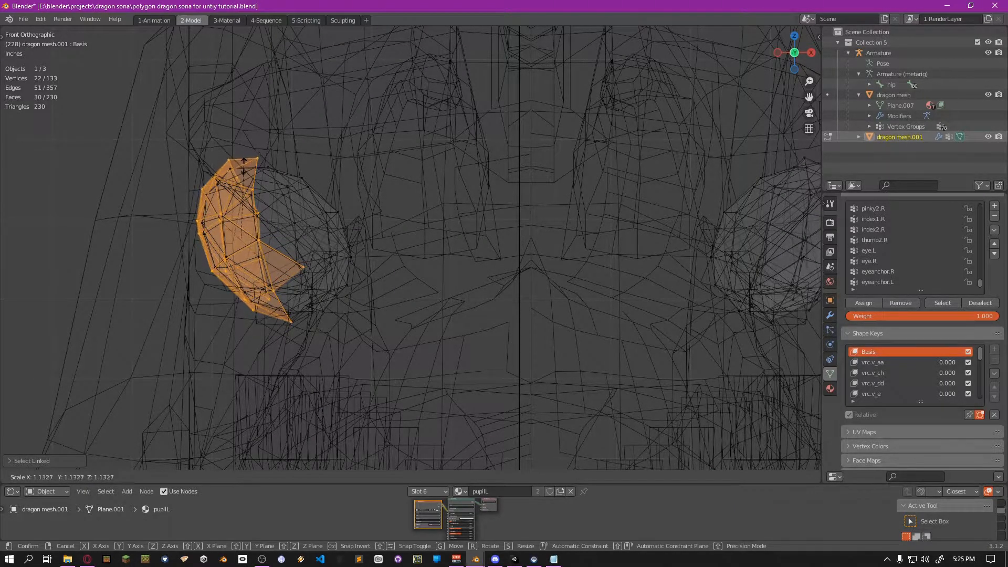
{"action": "left_click", "coordinate": [244, 165]}
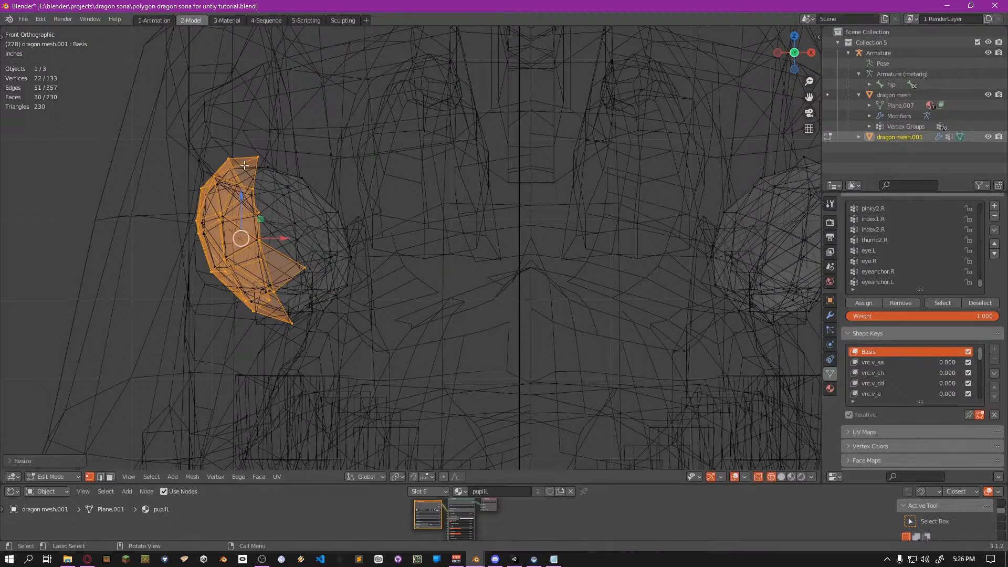
Check the right eye's shell in material preview and the mirror options, and scale the shell up slightly once more
{"action": "middle_click_drag", "start_coordinate": [490, 216], "coordinate": [326, 221]}
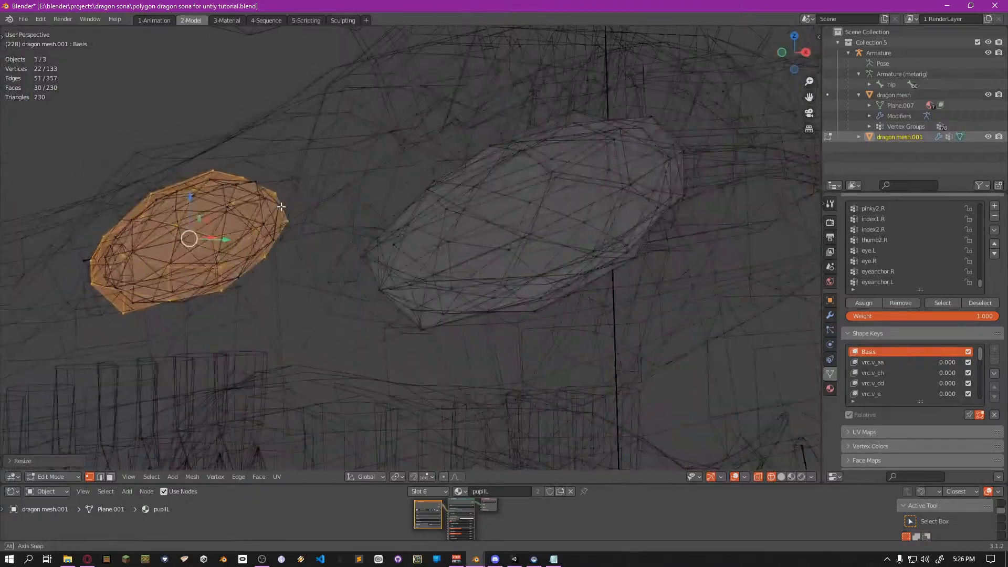
{"action": "key", "text": "z"}
{"action": "middle_click_drag", "start_coordinate": [374, 326], "coordinate": [315, 178]}
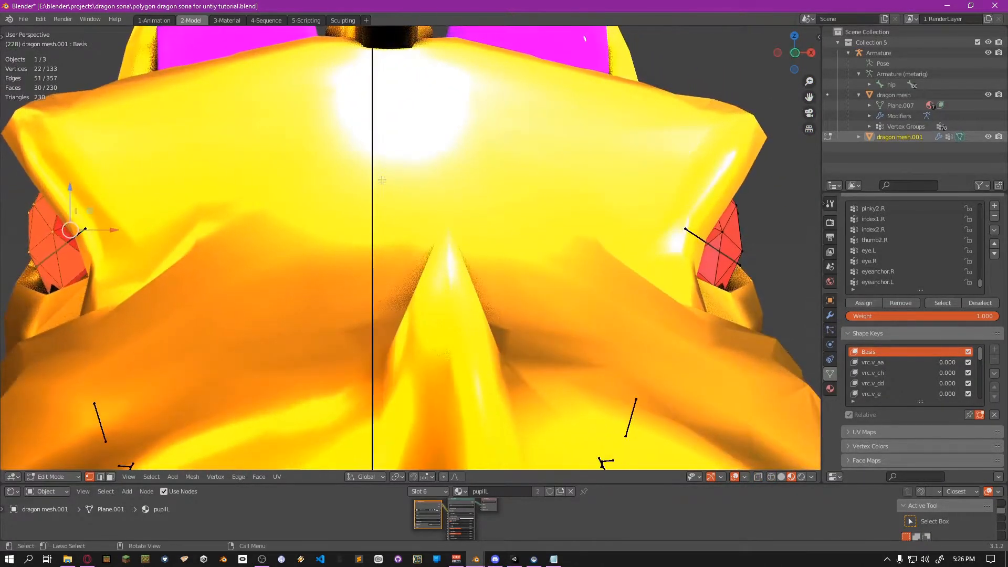
{"action": "key", "text": "n"}
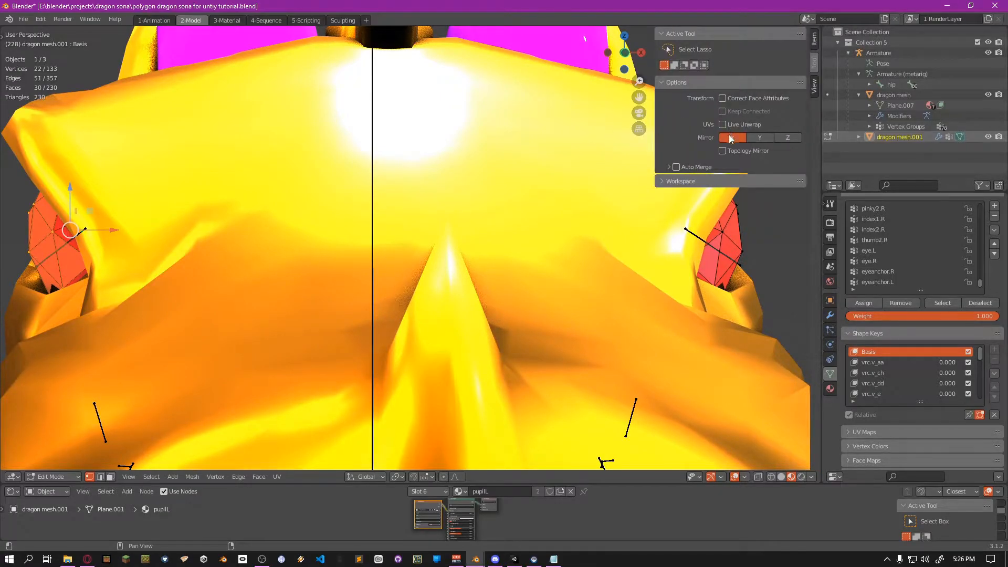
{"action": "key", "text": "n"}
{"action": "scroll", "coordinate": [449, 191], "scroll_direction": "up", "scroll_amount": 2}
{"action": "scroll", "coordinate": [449, 191], "scroll_direction": "down", "scroll_amount": 3}
{"action": "key", "text": "shift+z"}
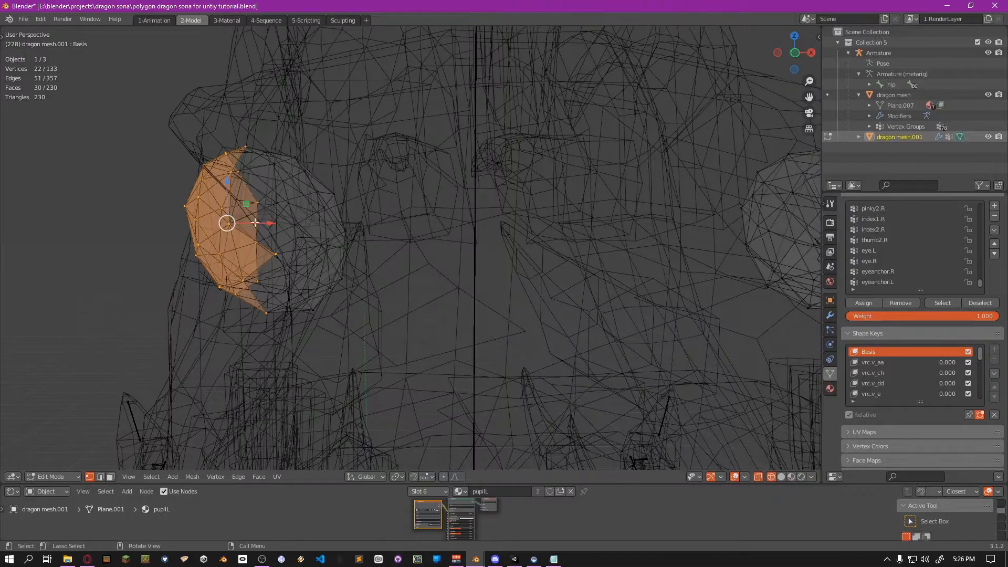
{"action": "key", "text": "s"}
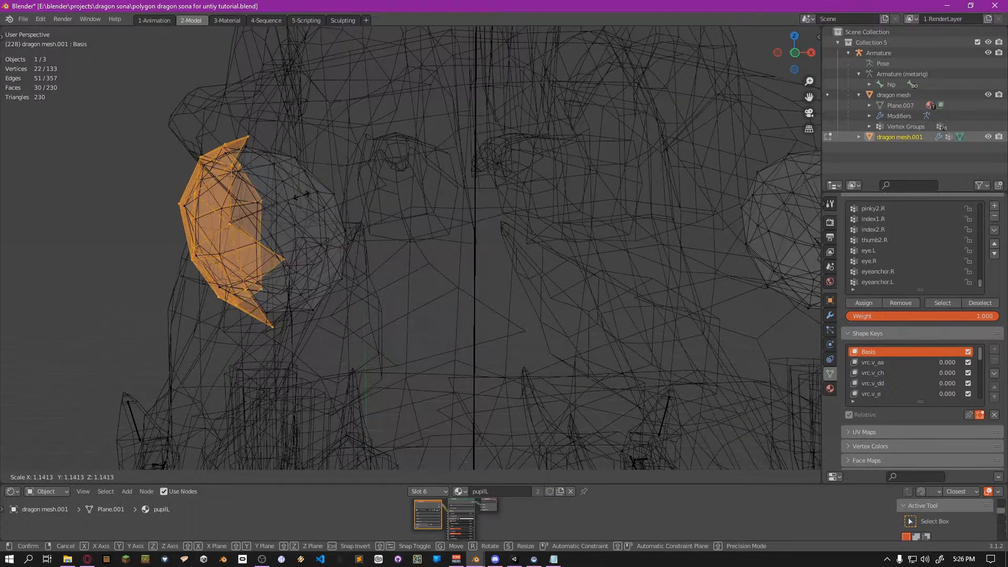
{"action": "left_click", "coordinate": [274, 192]}
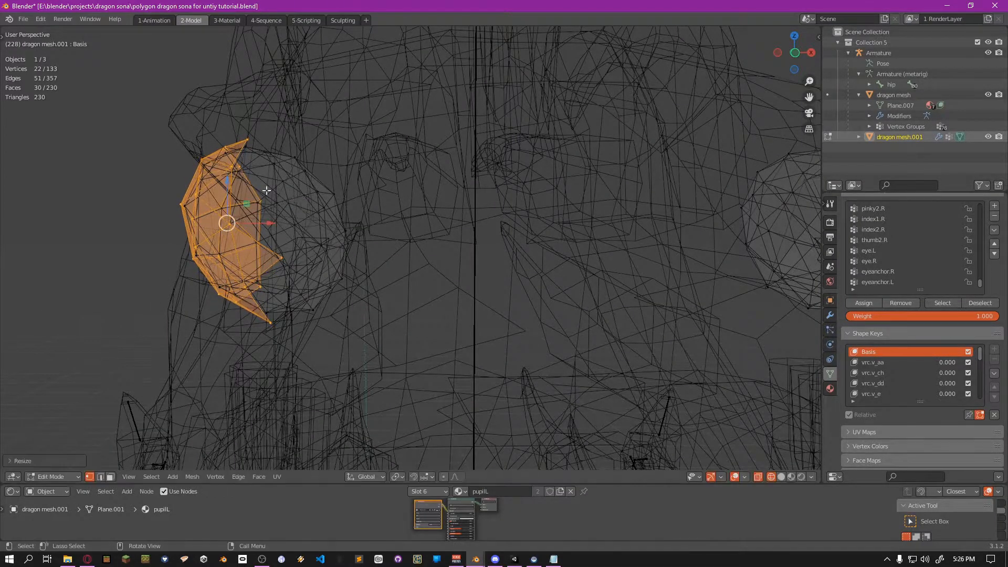
Scale the outer shell of the dragon's left eye up by about 1.08 and return to the material preview
{"action": "middle_click_drag", "start_coordinate": [444, 221], "coordinate": [310, 218], "text": "shift"}
{"action": "left_click", "coordinate": [613, 244]}
{"action": "key", "text": "l"}
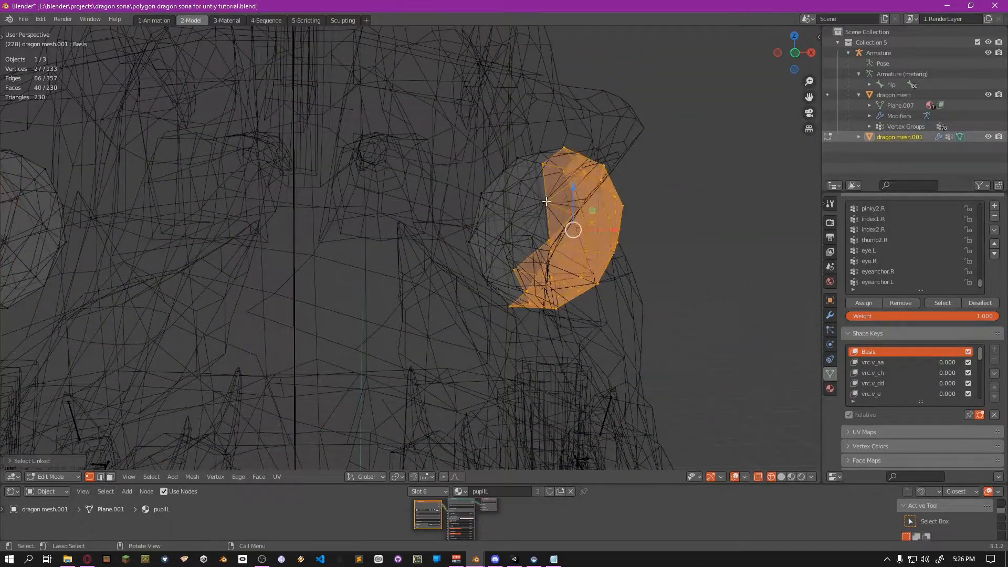
{"action": "key", "text": "s"}
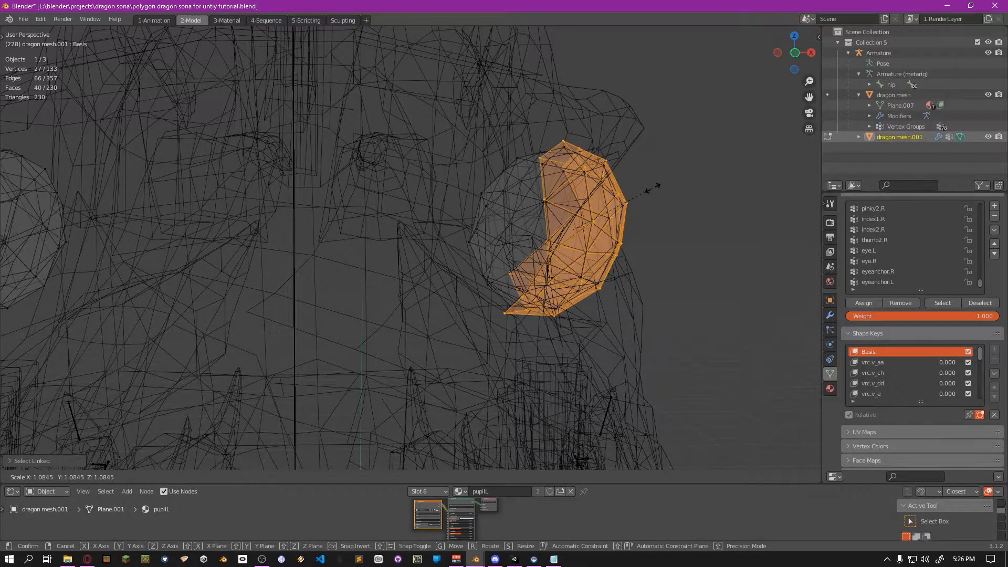
{"action": "left_click", "coordinate": [653, 190]}
{"action": "mouse_move", "coordinate": [456, 195]}
{"action": "middle_mouse_down"}
{"action": "mouse_move", "coordinate": [315, 202]}
{"action": "mouse_move", "coordinate": [299, 220]}
{"action": "mouse_move", "coordinate": [302, 236]}
{"action": "mouse_move", "coordinate": [462, 247]}
{"action": "mouse_move", "coordinate": [522, 225]}
{"action": "mouse_move", "coordinate": [466, 232]}
{"action": "mouse_move", "coordinate": [357, 209]}
{"action": "mouse_move", "coordinate": [482, 234]}
{"action": "mouse_move", "coordinate": [212, 186]}
{"action": "mouse_move", "coordinate": [226, 215]}
{"action": "mouse_move", "coordinate": [275, 225]}
{"action": "middle_mouse_up"}
{"action": "key", "text": "shift+z"}
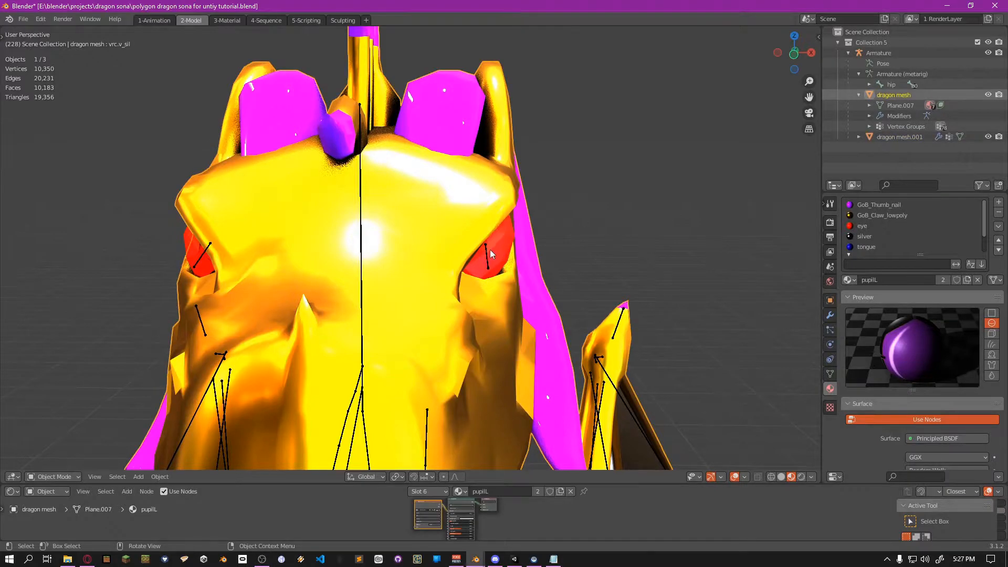
Select the whole inner eyeball of the dragon's left eye in wireframe edit mode and assign the eye material to it
{"action": "left_click", "coordinate": [514, 256]}
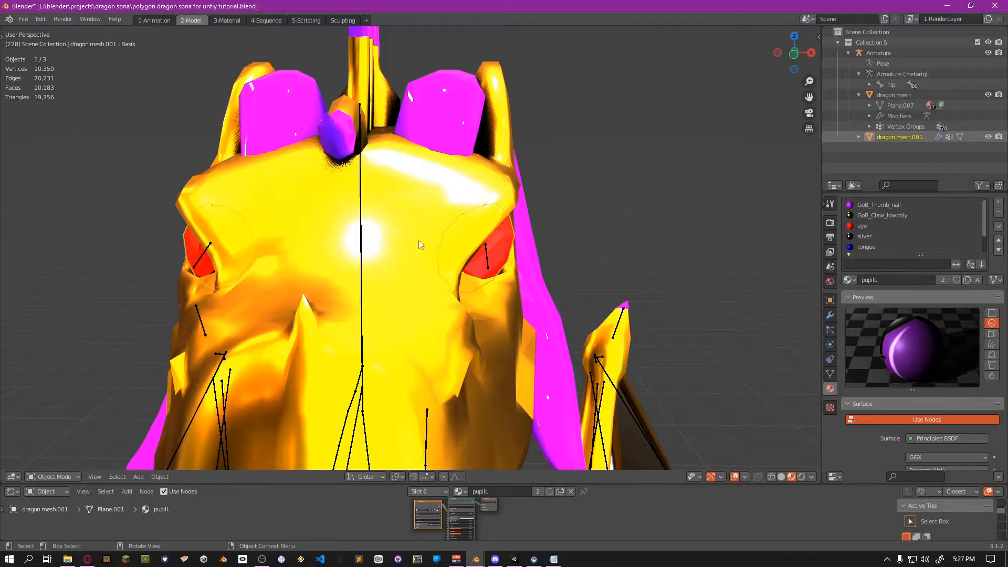
{"action": "key", "text": "z"}
{"action": "left_click", "coordinate": [441, 234]}
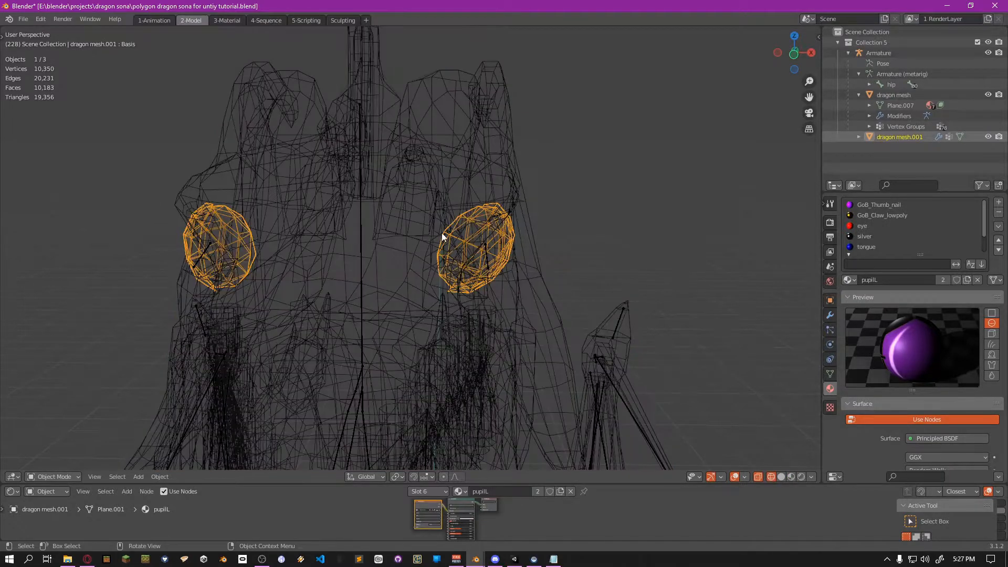
{"action": "key", "text": "Tab"}
{"action": "middle_click_drag", "start_coordinate": [481, 262], "coordinate": [434, 234]}
{"action": "key", "text": "alt+a"}
{"action": "left_click", "coordinate": [445, 228]}
{"action": "key", "text": "ctrl+l"}
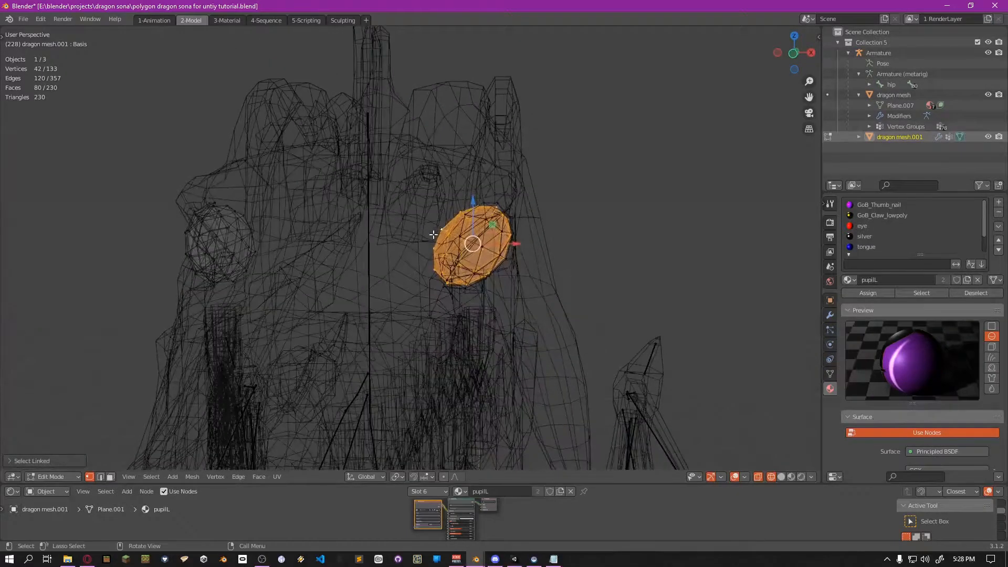
{"action": "left_click", "coordinate": [864, 227]}
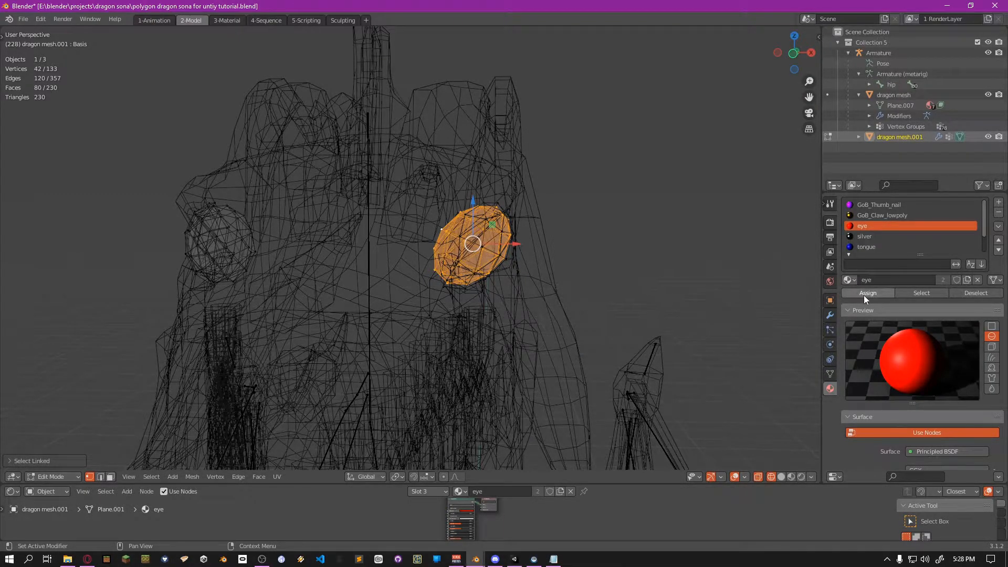
Select the whole inner eyeball of the dragon's right eye and assign the eye material to it
{"action": "middle_click_drag", "start_coordinate": [309, 225], "coordinate": [315, 221]}
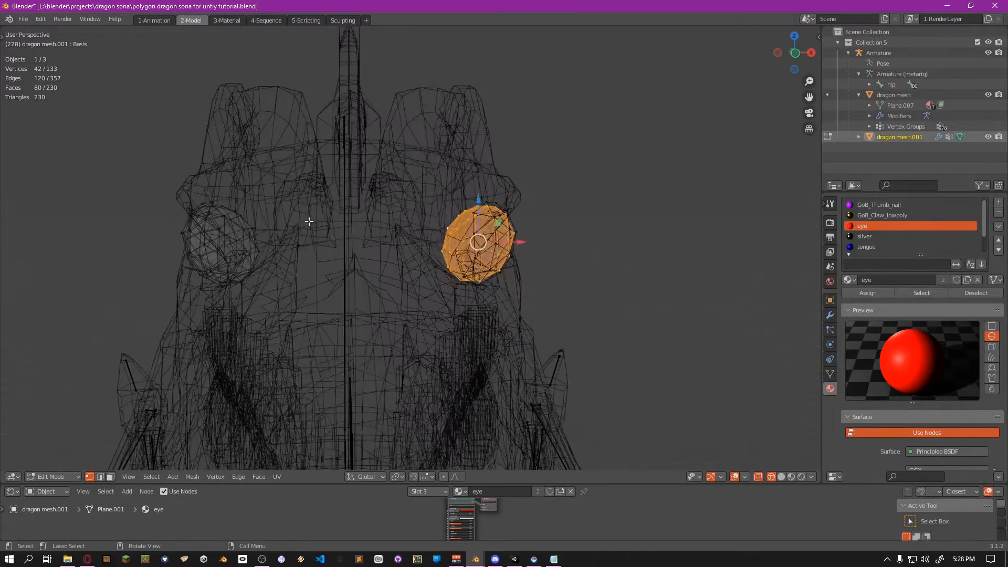
{"action": "left_click", "coordinate": [256, 229]}
{"action": "key", "text": "ctrl+l"}
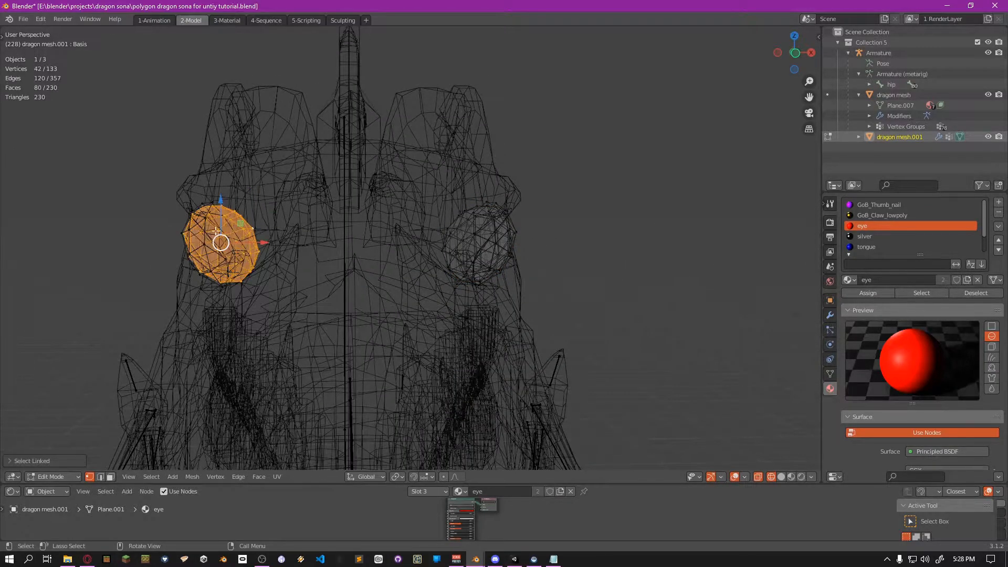
{"action": "left_click", "coordinate": [861, 293]}
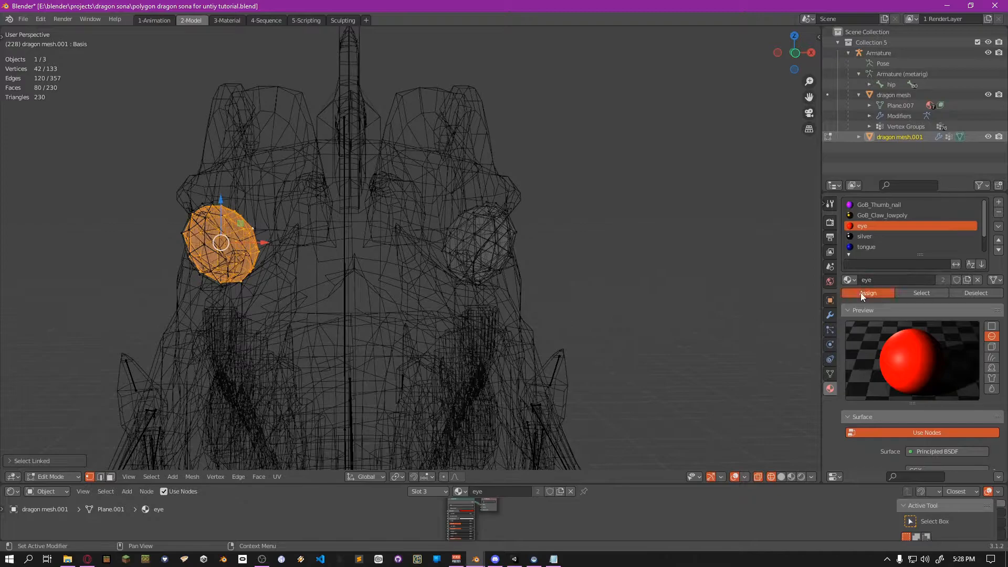
Select only the outer shell of the dragon's right eye and assign the pupilR material to it
{"action": "left_click", "coordinate": [187, 240]}
{"action": "left_click_drag", "start_coordinate": [186, 238], "coordinate": [182, 233]}
{"action": "key", "text": "l"}
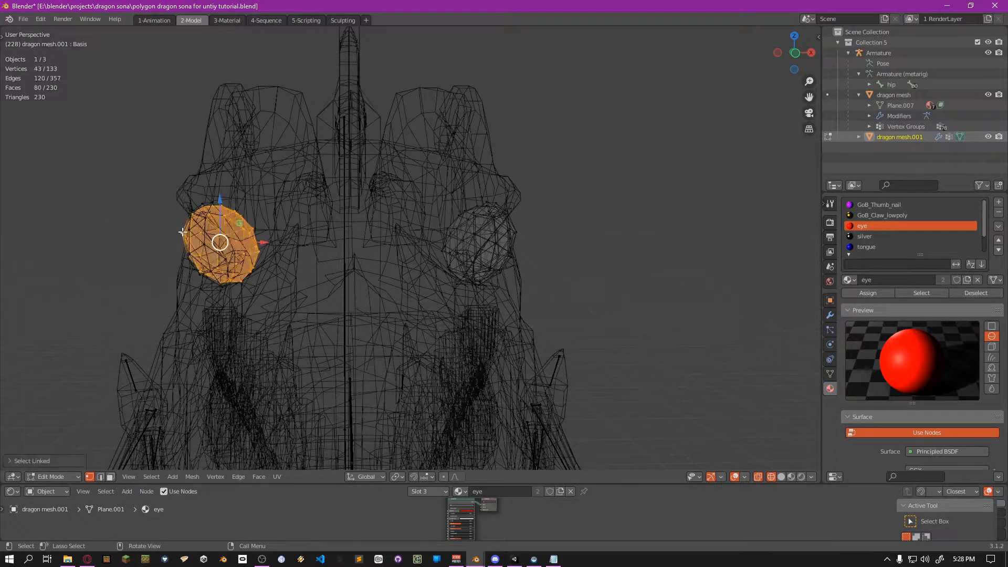
{"action": "key", "text": "alt+a"}
{"action": "middle_click_drag", "start_coordinate": [180, 236], "coordinate": [294, 239], "text": "shift"}
{"action": "key", "text": "l"}
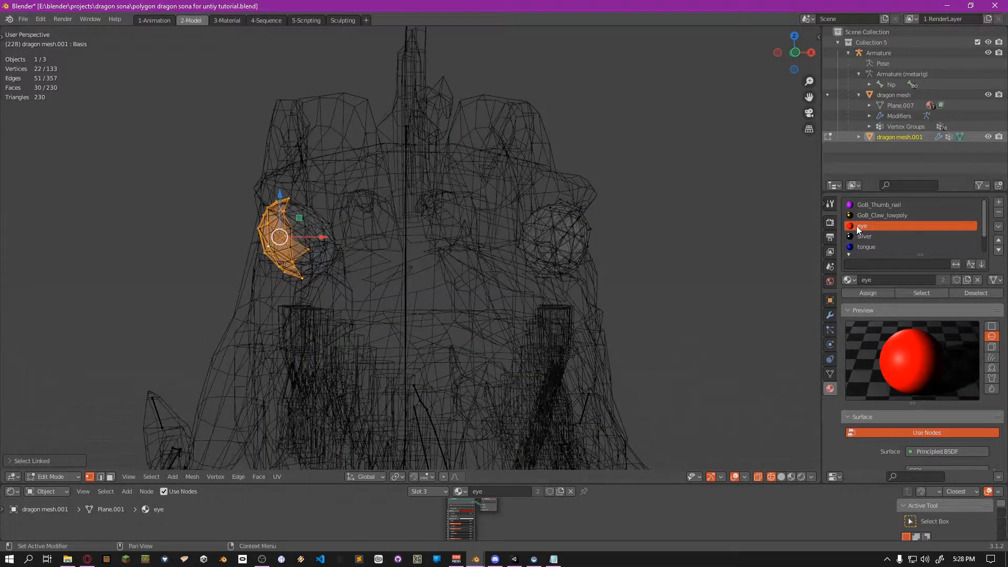
{"action": "scroll", "coordinate": [856, 225], "scroll_direction": "down", "scroll_amount": 2}
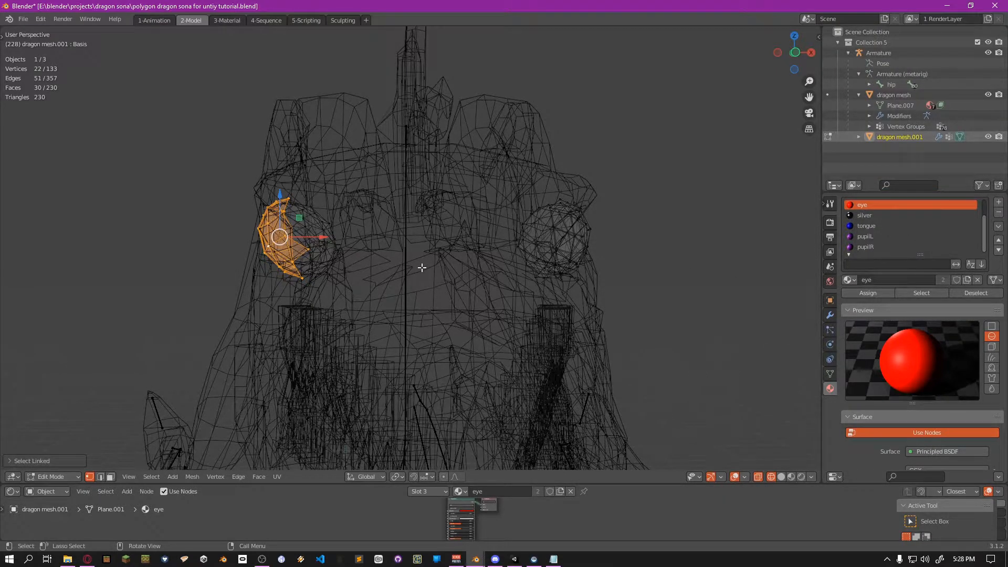
{"action": "middle_click_drag", "start_coordinate": [422, 267], "coordinate": [399, 189]}
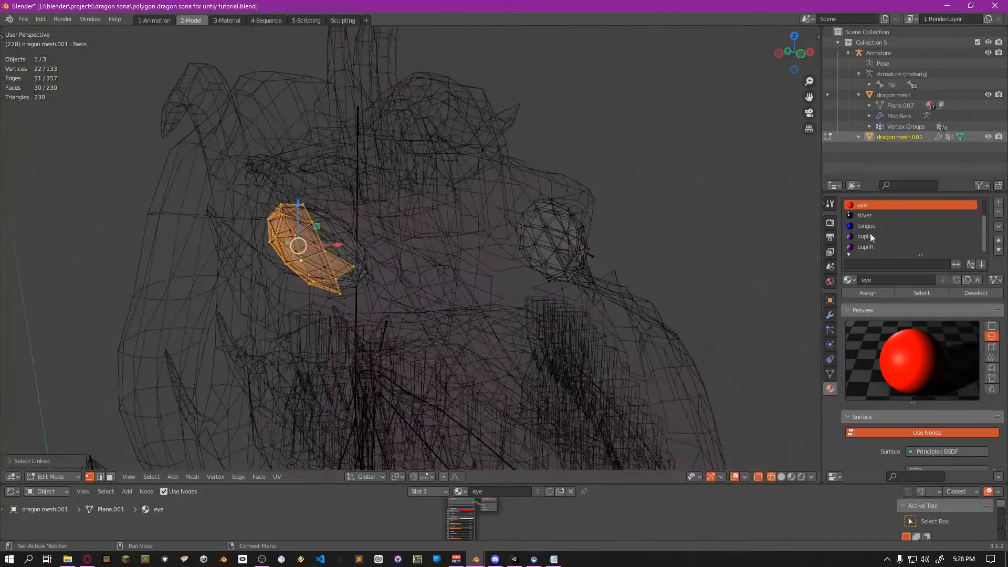
{"action": "left_click", "coordinate": [866, 246]}
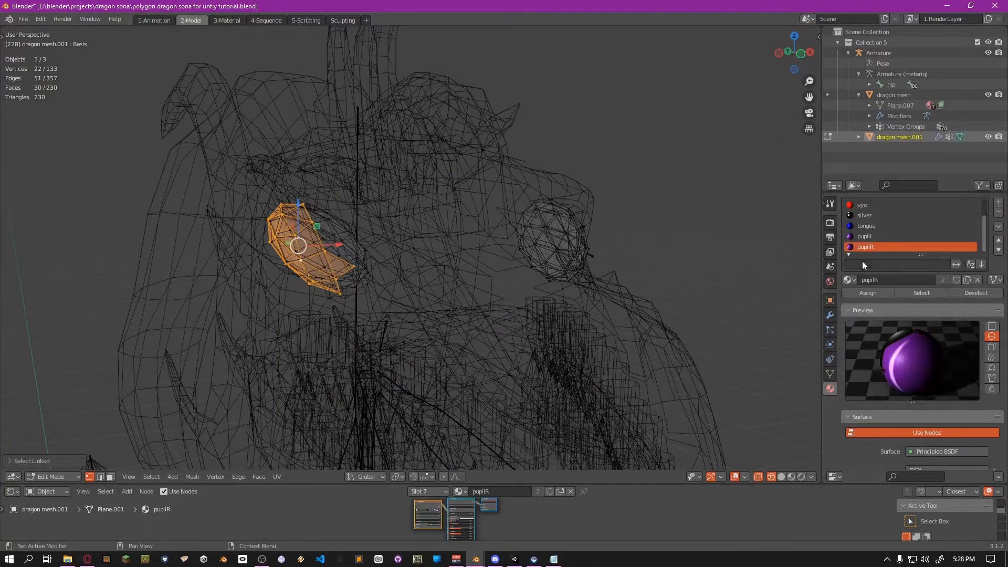
{"action": "left_click", "coordinate": [903, 294]}
Select only the outer shell of the dragon's left eye and assign the pupilL material to it
{"action": "middle_click_drag", "start_coordinate": [600, 225], "coordinate": [558, 241]}
{"action": "key", "text": "alt+a"}
{"action": "left_click", "coordinate": [588, 225]}
{"action": "key", "text": "ctrl+l"}
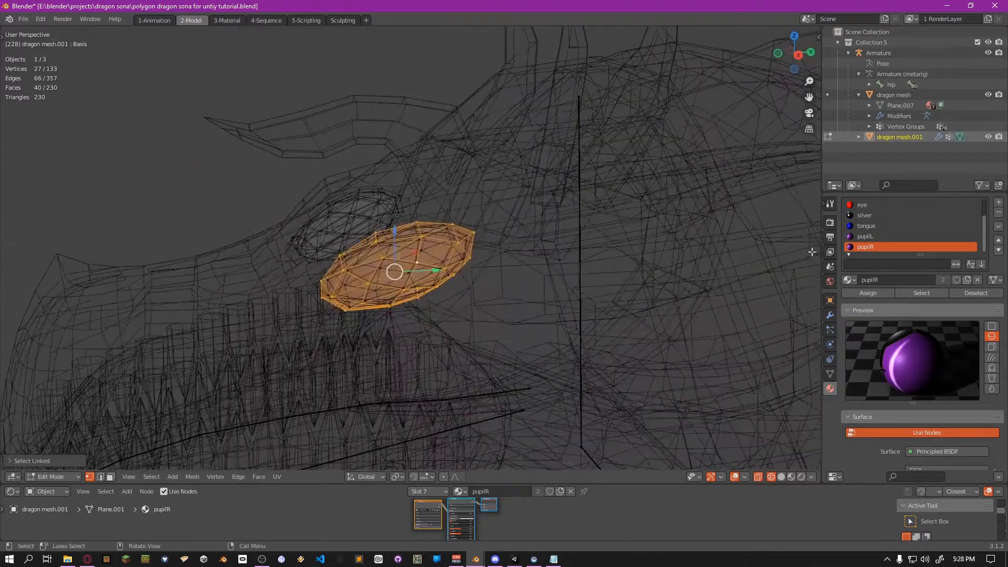
{"action": "left_click", "coordinate": [864, 236]}
{"action": "left_click", "coordinate": [880, 292]}
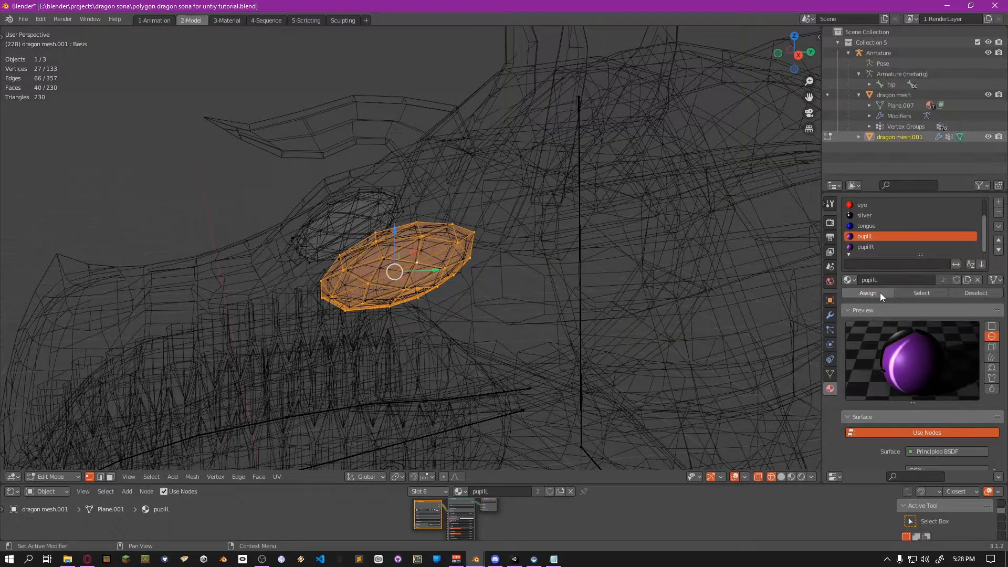
Return to object mode in material preview and examine the shells over the eyeballs from the side and front
{"action": "middle_click_drag", "start_coordinate": [568, 259], "coordinate": [641, 264]}
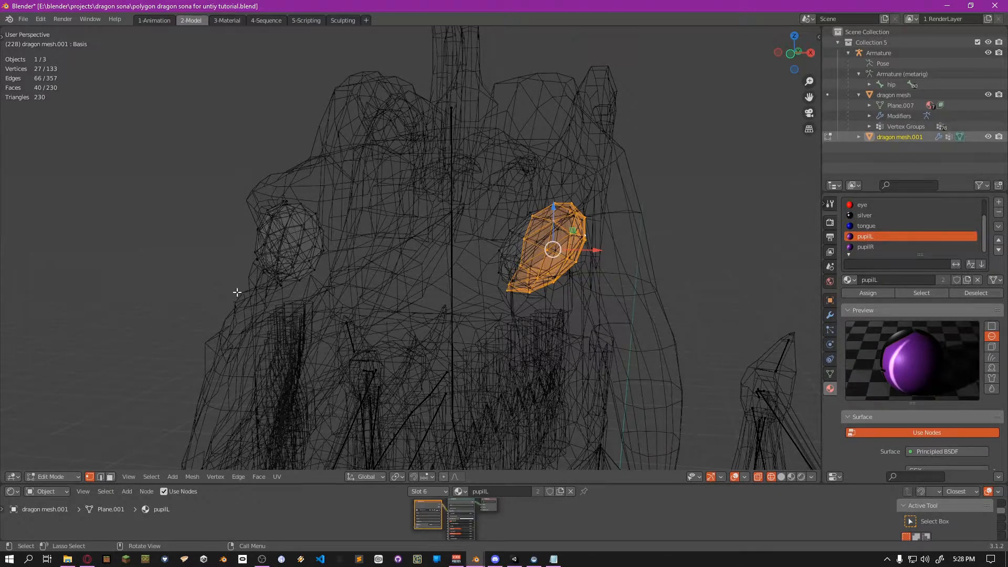
{"action": "key", "text": "Tab"}
{"action": "key", "text": "z"}
{"action": "left_click", "coordinate": [496, 333]}
{"action": "mouse_move", "coordinate": [505, 335]}
{"action": "middle_mouse_down"}
{"action": "mouse_move", "coordinate": [429, 297]}
{"action": "mouse_move", "coordinate": [630, 300]}
{"action": "mouse_move", "coordinate": [608, 300]}
{"action": "middle_mouse_up"}
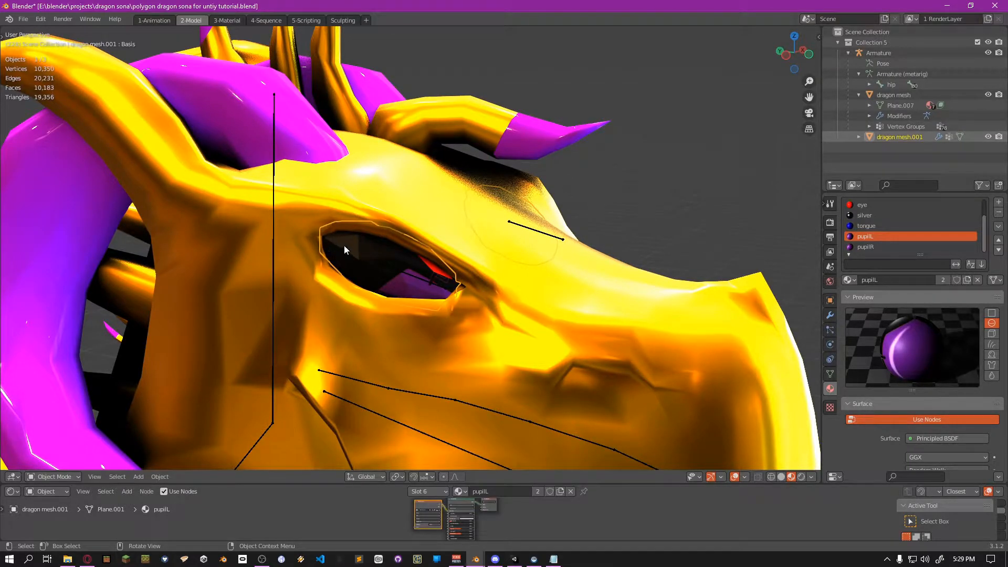
{"action": "middle_click_drag", "start_coordinate": [395, 250], "coordinate": [326, 250]}
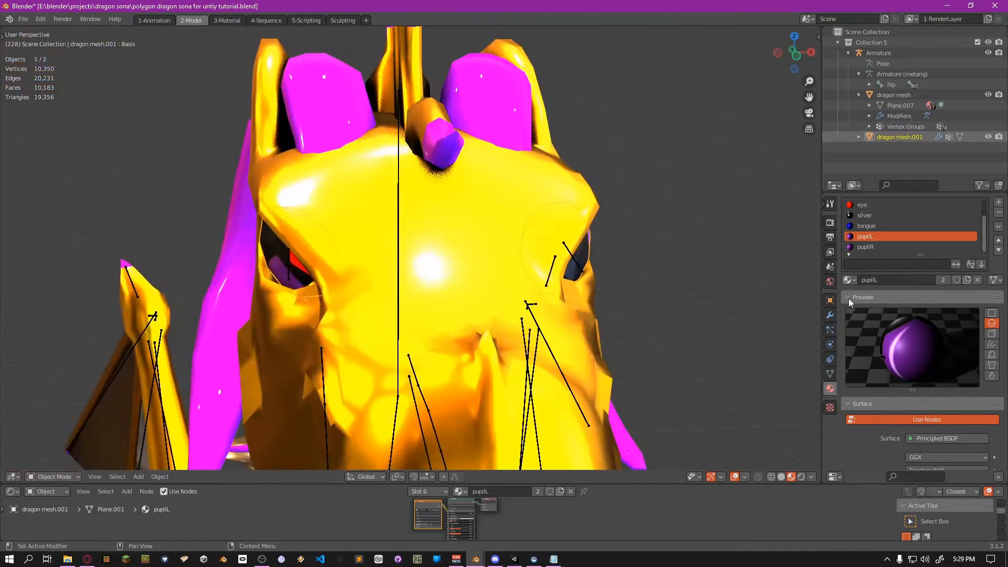
Examine the eye.R and eye.L vertex groups of the separate eye object in edit mode, with nothing selected and in wireframe
{"action": "left_click", "coordinate": [834, 373]}
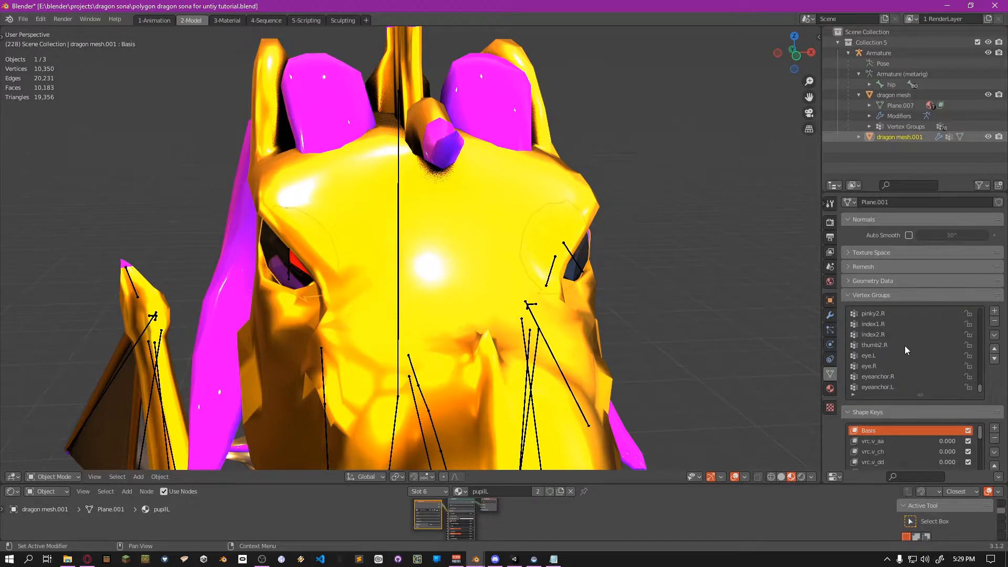
{"action": "left_click", "coordinate": [885, 366]}
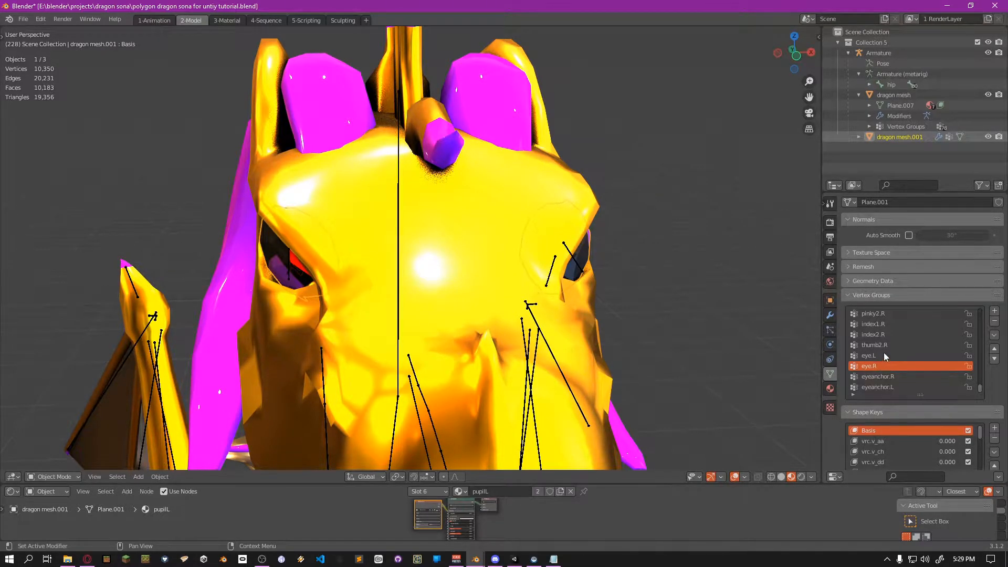
{"action": "key", "text": "Tab"}
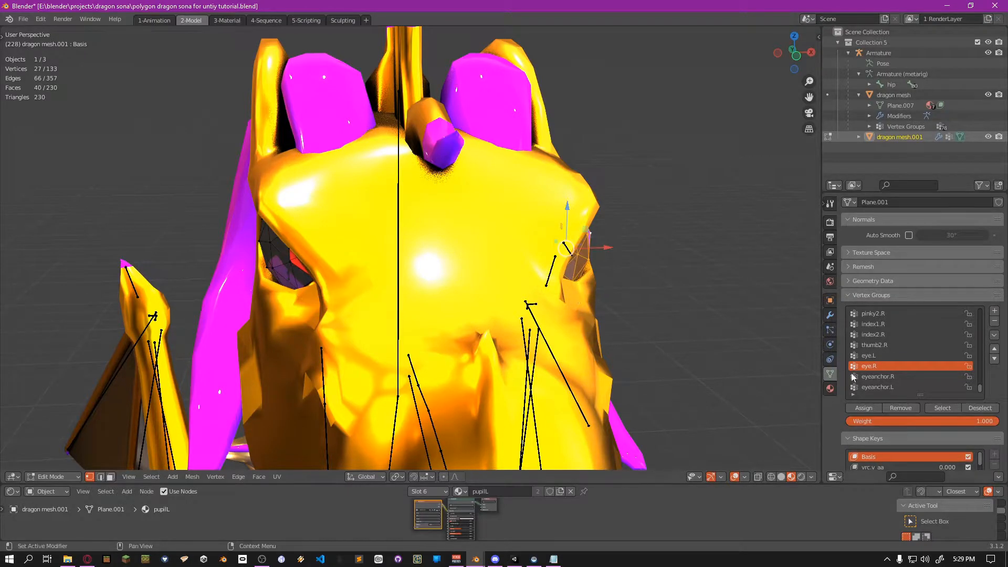
{"action": "middle_click_drag", "start_coordinate": [649, 306], "coordinate": [574, 293]}
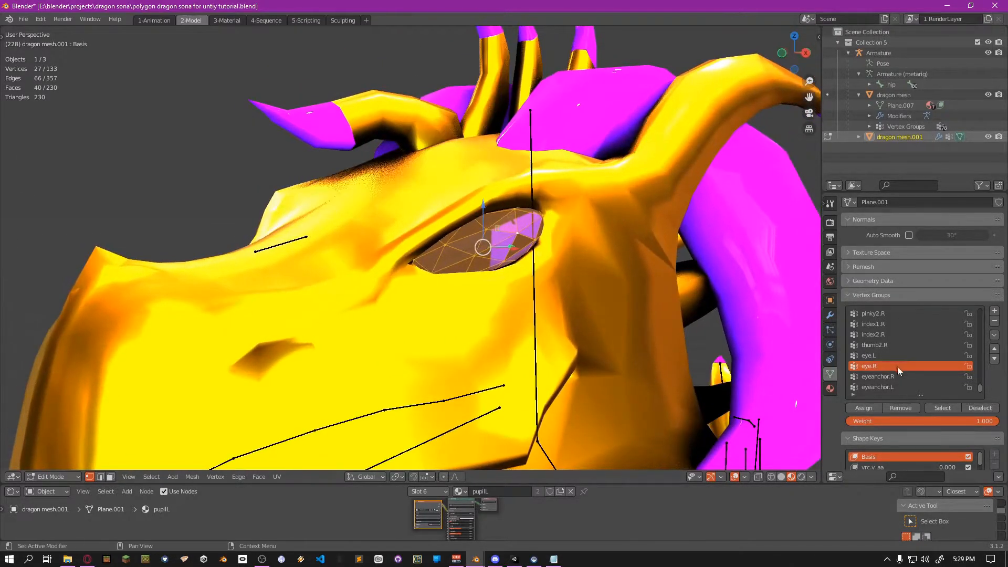
{"action": "key", "text": "alt+a"}
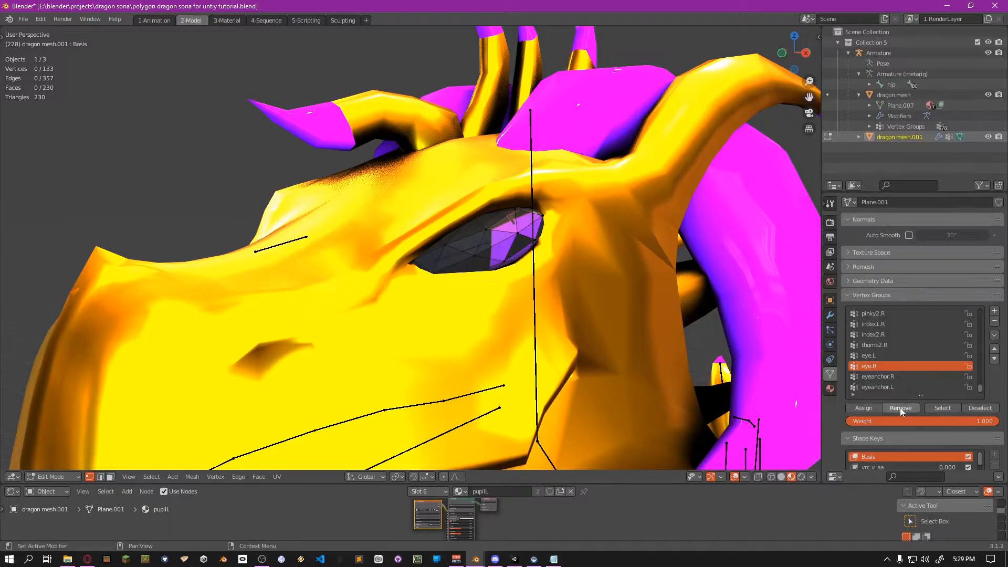
{"action": "key", "text": "z"}
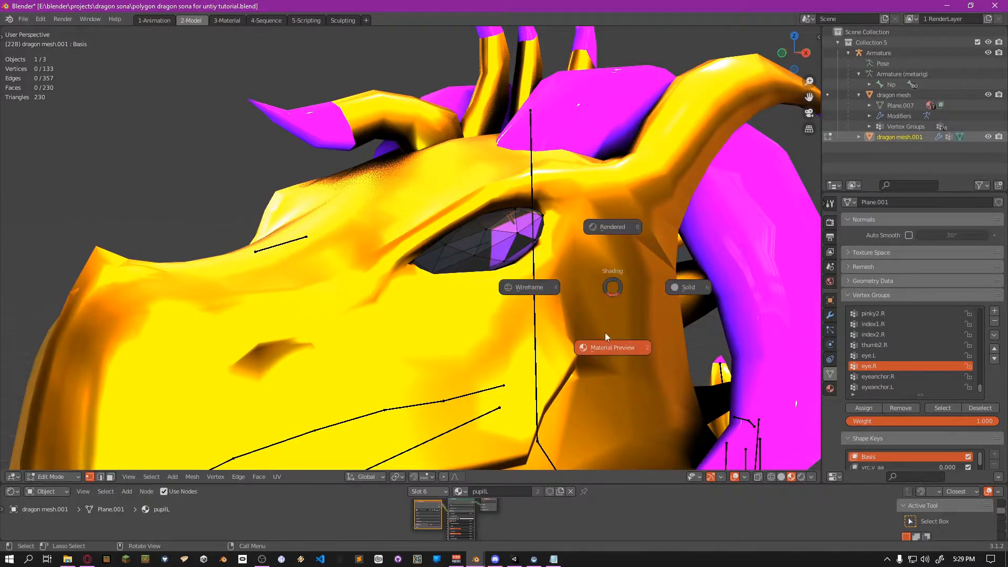
{"action": "left_click", "coordinate": [512, 284]}
{"action": "mouse_move", "coordinate": [370, 257]}
{"action": "middle_mouse_down"}
{"action": "mouse_move", "coordinate": [378, 266]}
{"action": "mouse_move", "coordinate": [384, 257]}
{"action": "middle_mouse_up"}
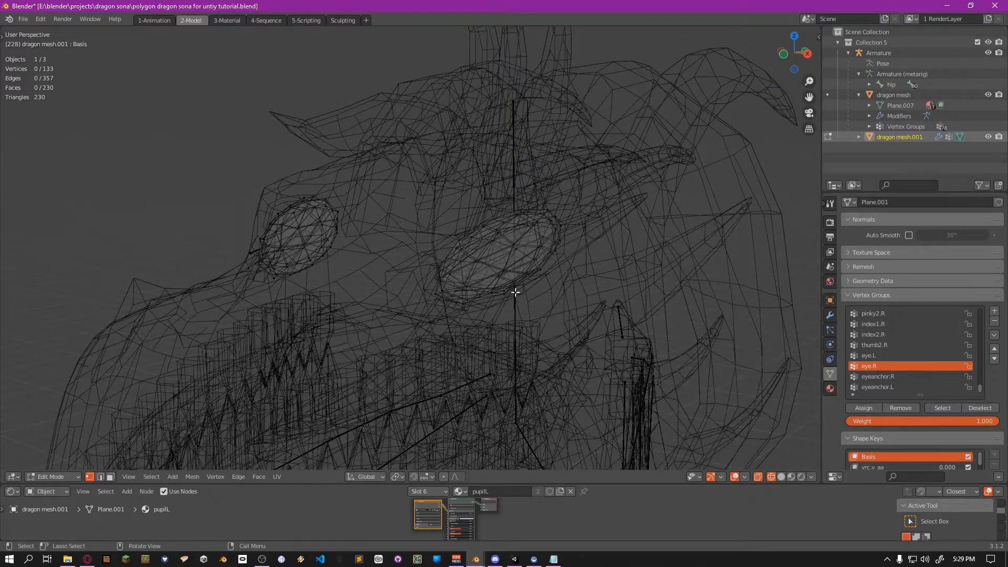
{"action": "left_click", "coordinate": [881, 356]}
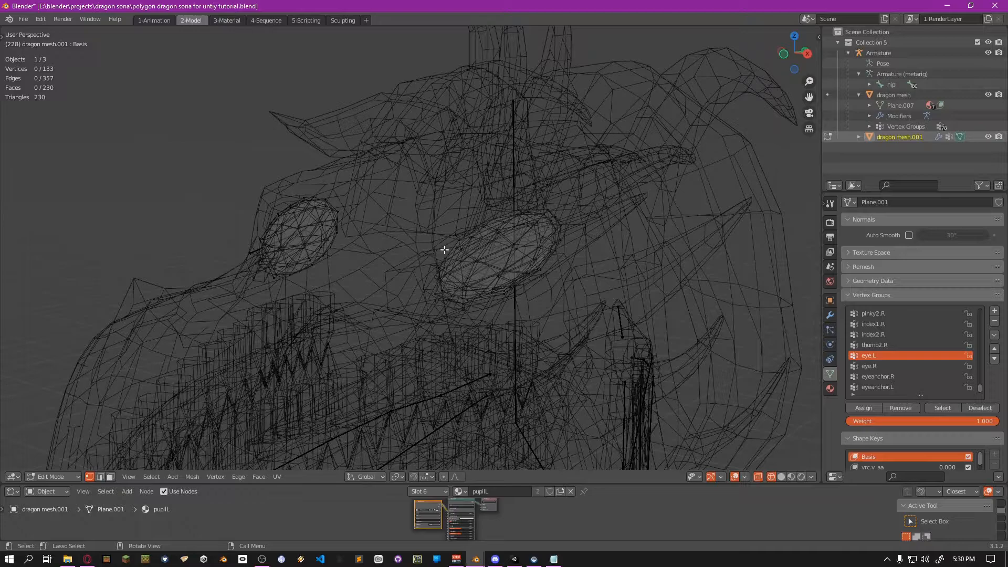
Select all vertices of the eye object, return to object mode in material preview, and join the eyes into the dragon mesh
{"action": "key", "text": "a"}
{"action": "key", "text": "Tab"}
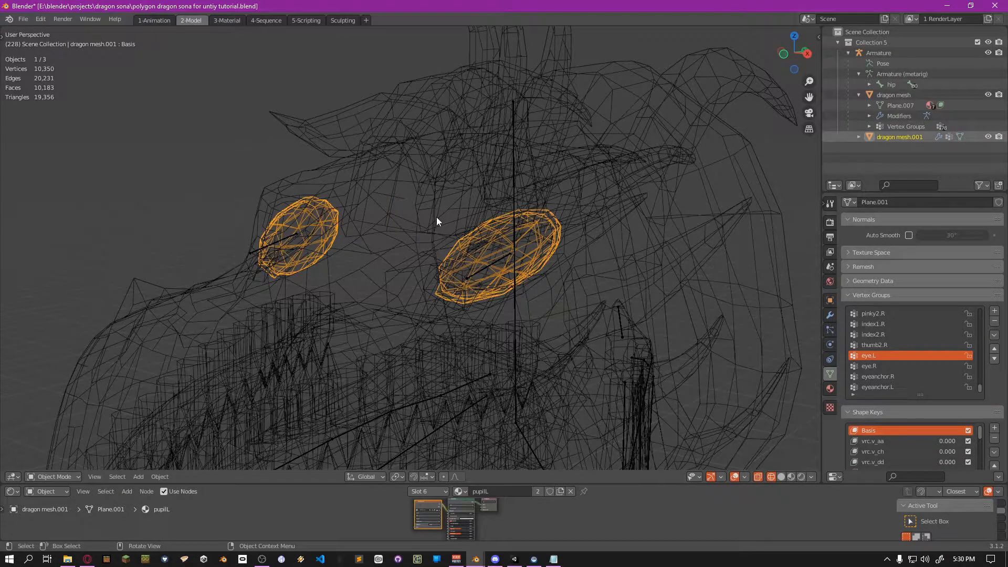
{"action": "key", "text": "z"}
{"action": "left_click", "coordinate": [411, 259]}
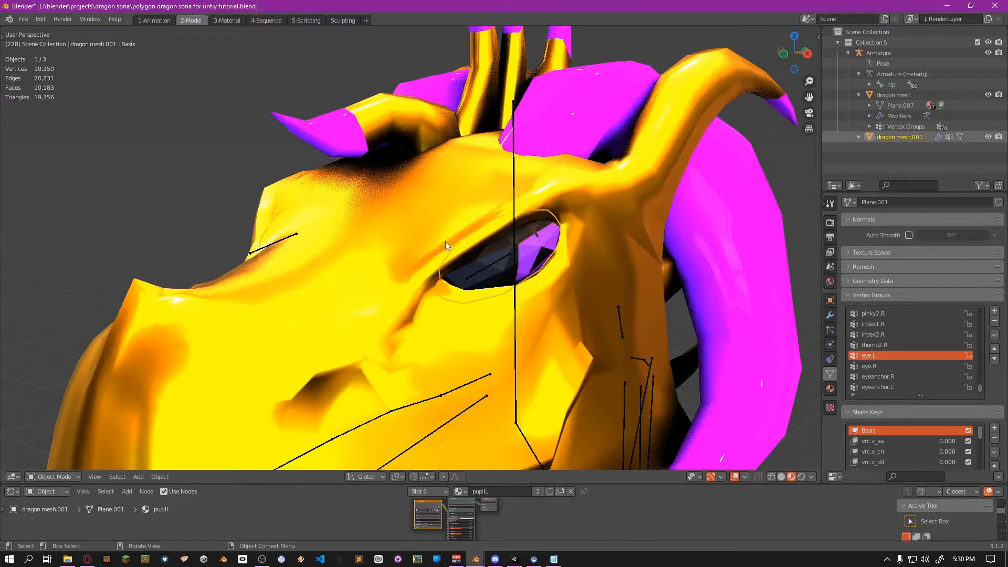
{"action": "left_click", "coordinate": [433, 225], "text": "shift"}
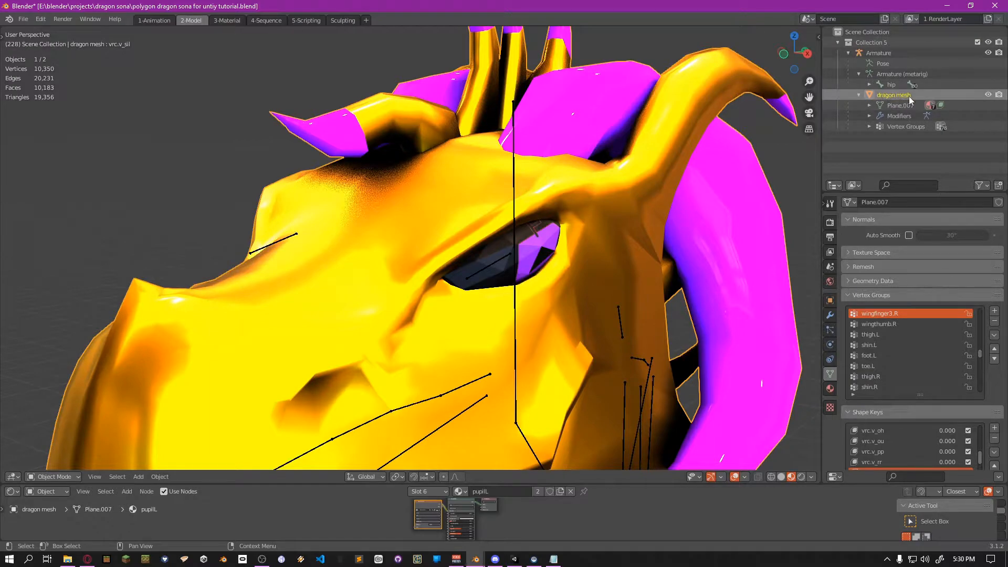
Show the joined dragon mesh in wireframe edit mode and clear the selection of the eye vertices
{"action": "key", "text": "Tab"}
{"action": "key", "text": "z"}
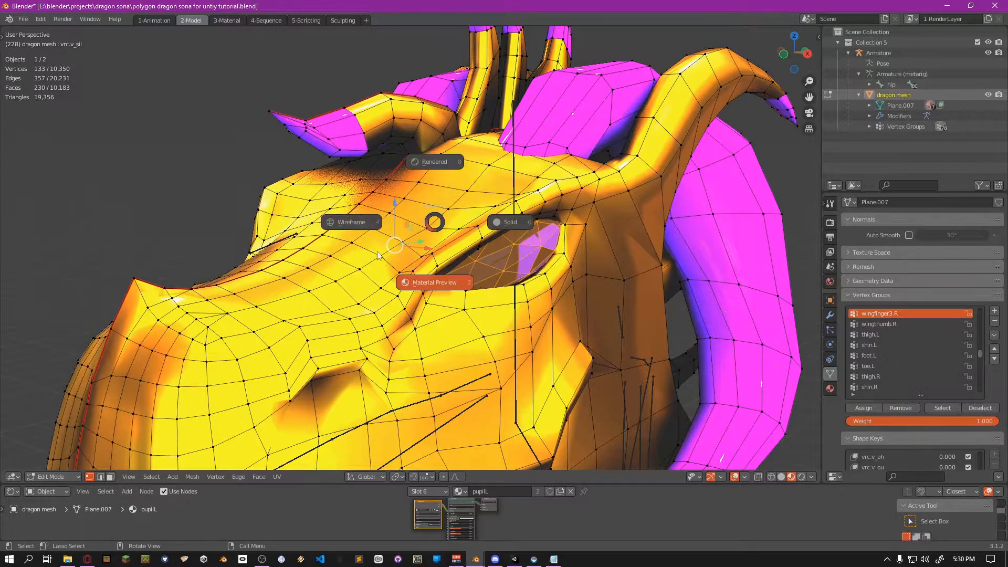
{"action": "left_click", "coordinate": [351, 231]}
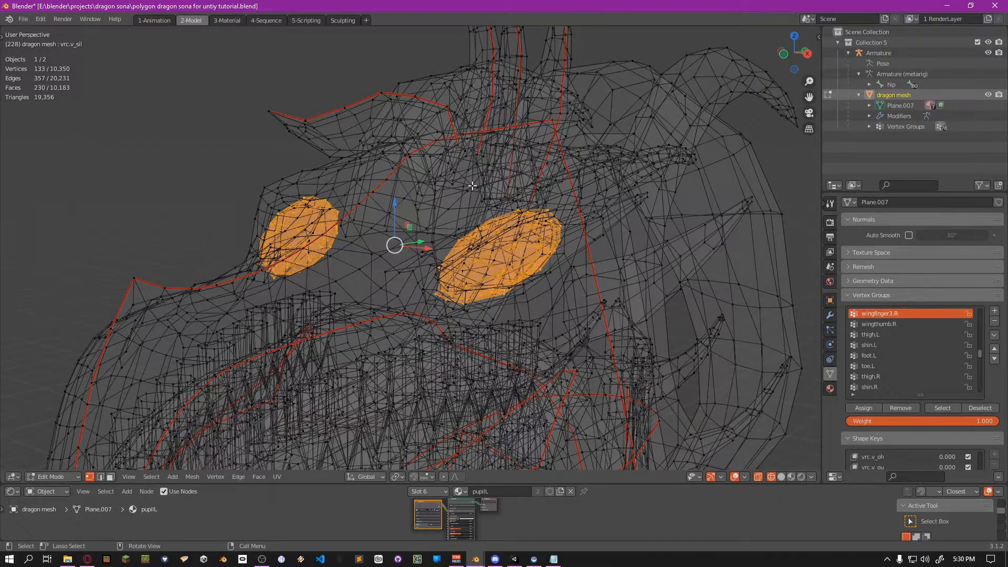
{"action": "middle_click_drag", "start_coordinate": [346, 249], "coordinate": [357, 281]}
{"action": "key", "text": "alt+a"}
Find the eye.L and eye.R vertex groups of the dragon mesh, make each active in turn, and return to solid view
{"action": "middle_click_drag", "start_coordinate": [549, 260], "coordinate": [538, 239]}
{"action": "scroll", "coordinate": [884, 343], "scroll_direction": "down", "scroll_amount": 10}
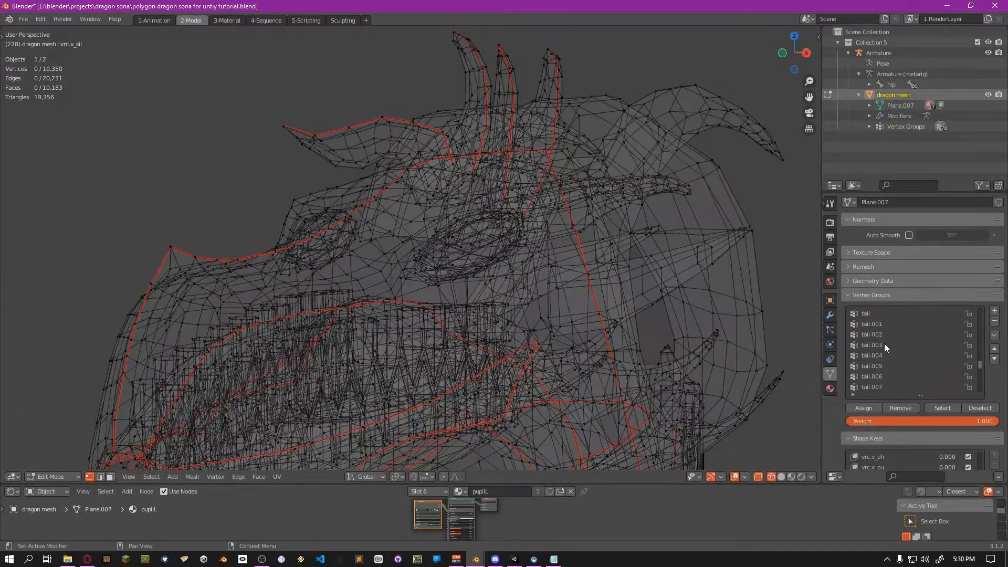
{"action": "scroll", "coordinate": [885, 342], "scroll_direction": "down", "scroll_amount": 5}
{"action": "left_click", "coordinate": [870, 355]}
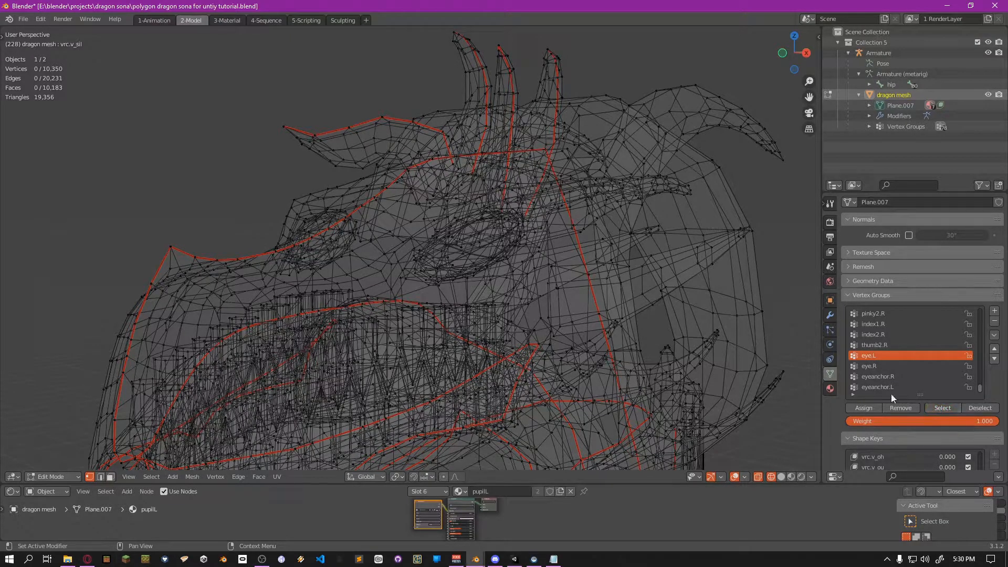
{"action": "left_click", "coordinate": [904, 366]}
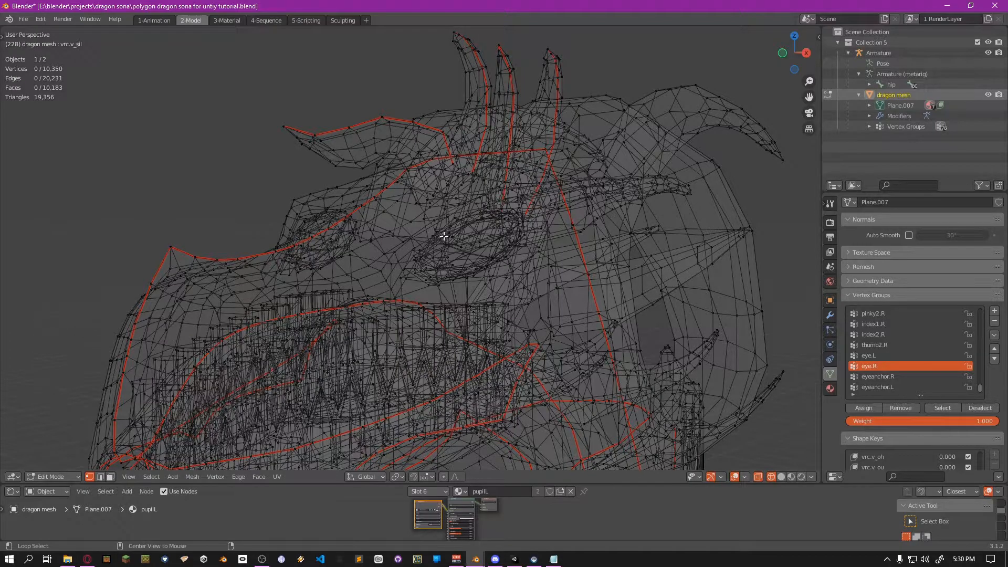
{"action": "key", "text": "alt+z"}
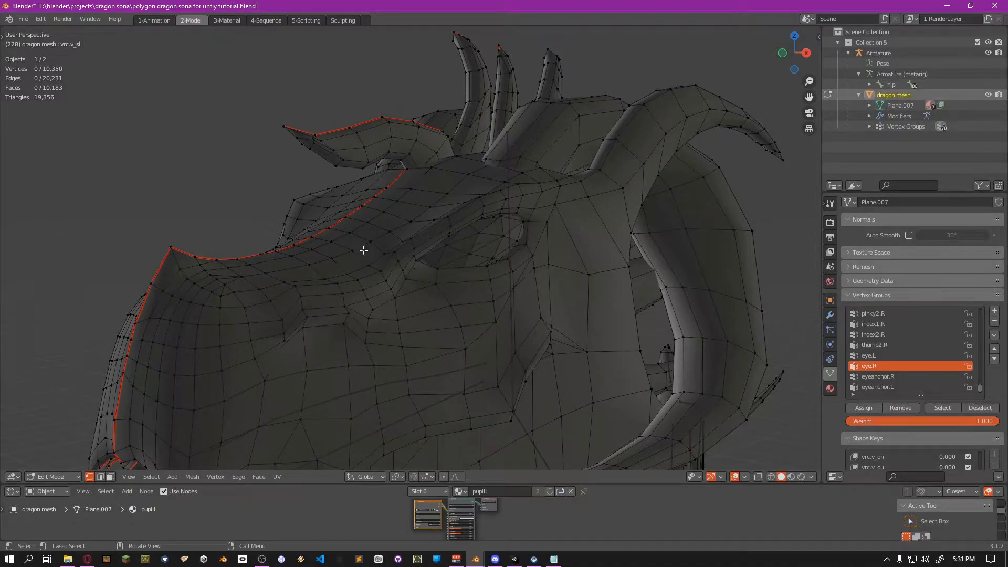
Select the vertices of the head vertex group and examine them around both eyes in wireframe
{"action": "scroll", "coordinate": [900, 357], "scroll_direction": "up", "scroll_amount": 8}
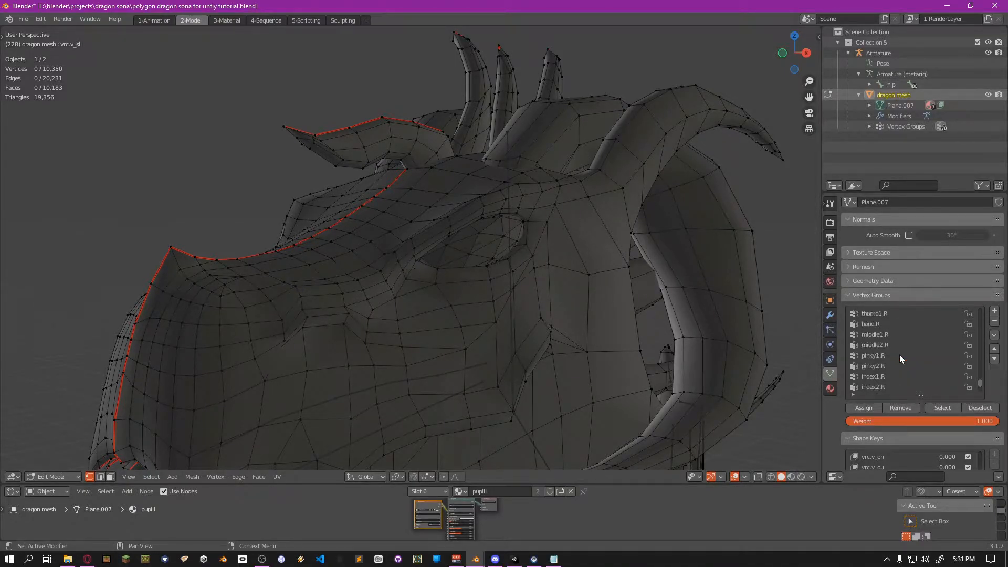
{"action": "scroll", "coordinate": [899, 354], "scroll_direction": "up", "scroll_amount": 6}
{"action": "scroll", "coordinate": [872, 341], "scroll_direction": "up", "scroll_amount": 8}
{"action": "scroll", "coordinate": [875, 341], "scroll_direction": "up", "scroll_amount": 5}
{"action": "left_click", "coordinate": [875, 345]}
{"action": "left_click", "coordinate": [943, 408]}
{"action": "key", "text": "z"}
{"action": "left_click", "coordinate": [469, 261]}
{"action": "mouse_move", "coordinate": [592, 304]}
{"action": "middle_mouse_down"}
{"action": "mouse_move", "coordinate": [505, 300]}
{"action": "mouse_move", "coordinate": [612, 297]}
{"action": "mouse_move", "coordinate": [346, 283]}
{"action": "middle_mouse_up"}
{"action": "middle_click_drag", "start_coordinate": [422, 240], "coordinate": [520, 252]}
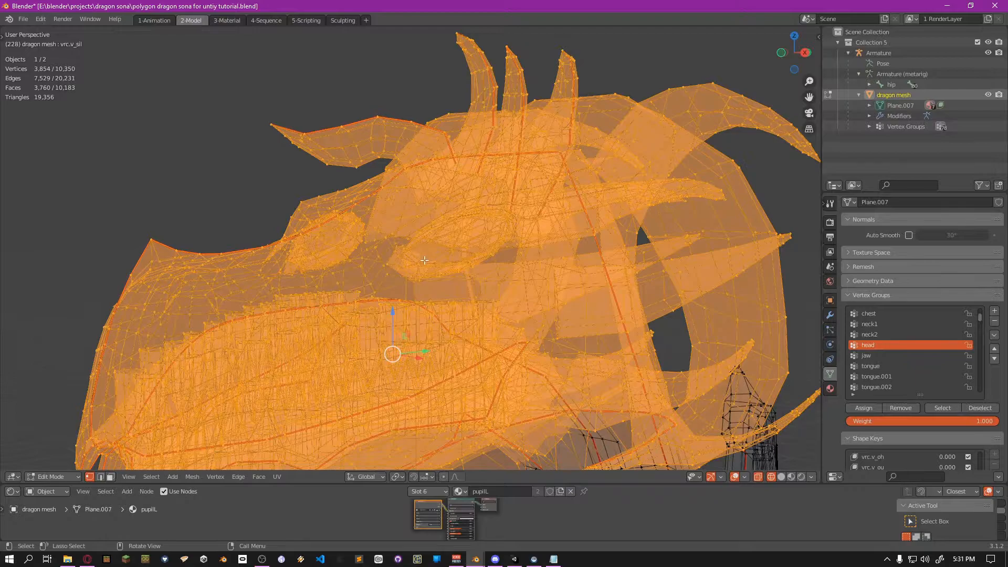
{"action": "middle_click_drag", "start_coordinate": [445, 254], "coordinate": [427, 247]}
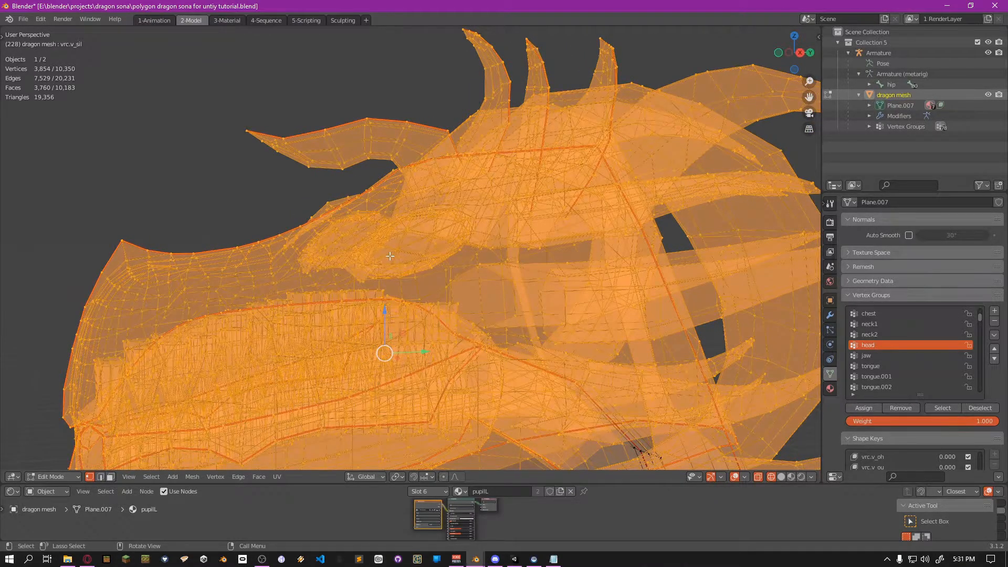
Clear the selection, select all linked geometry of both eyes with their shells, and assign it to the head vertex group
{"action": "key", "text": "alt+a"}
{"action": "scroll", "coordinate": [432, 196], "scroll_direction": "up", "scroll_amount": 3}
{"action": "left_click", "coordinate": [453, 257]}
{"action": "key", "text": "ctrl+l"}
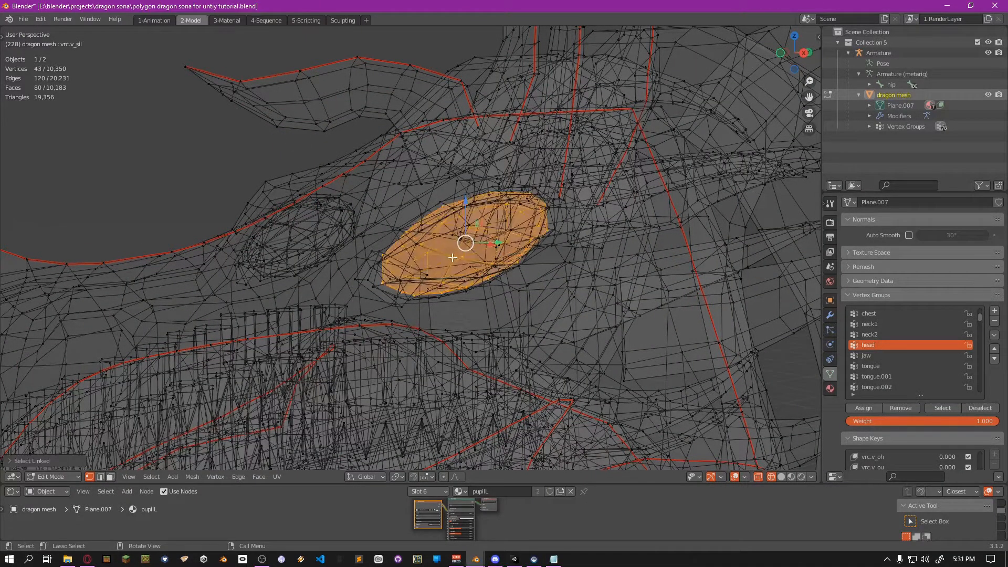
{"action": "key", "text": "l"}
{"action": "middle_click_drag", "start_coordinate": [316, 248], "coordinate": [375, 235]}
{"action": "key", "text": "l"}
{"action": "middle_click_drag", "start_coordinate": [338, 219], "coordinate": [254, 209]}
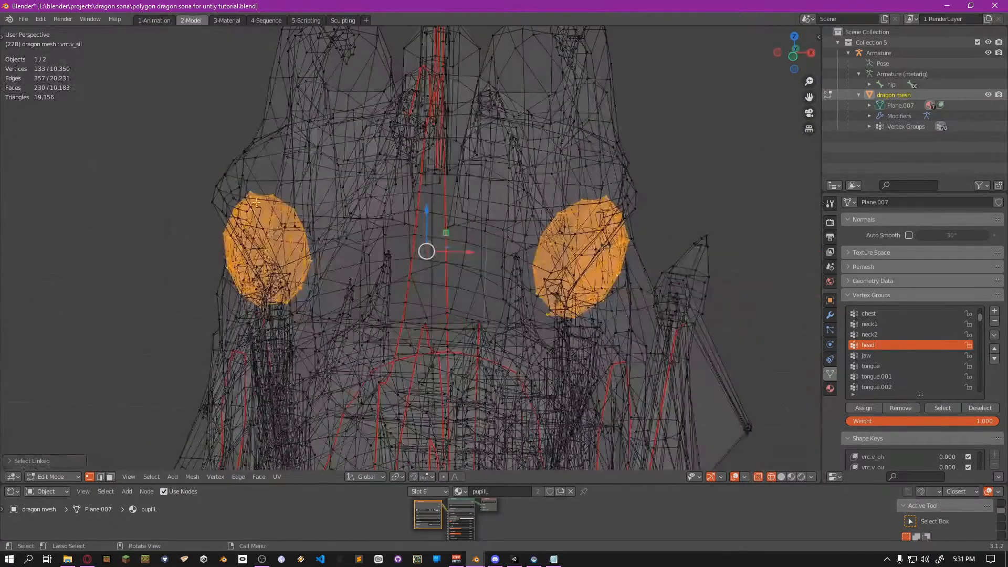
{"action": "left_click", "coordinate": [870, 407]}
Select the head vertex group's vertices to check that the eyes are included, and clear the selection
{"action": "middle_click_drag", "start_coordinate": [545, 282], "coordinate": [495, 264]}
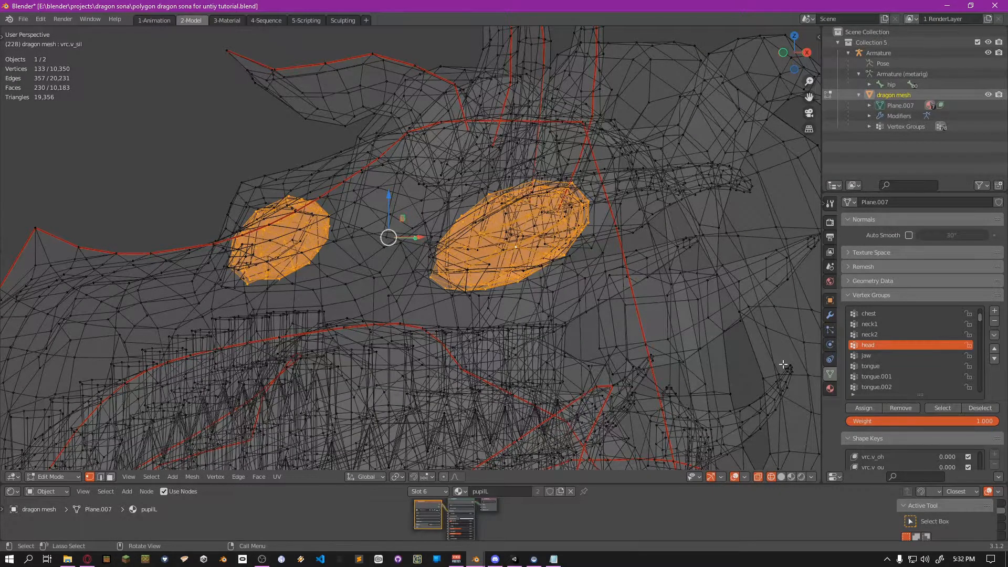
{"action": "left_click", "coordinate": [943, 408]}
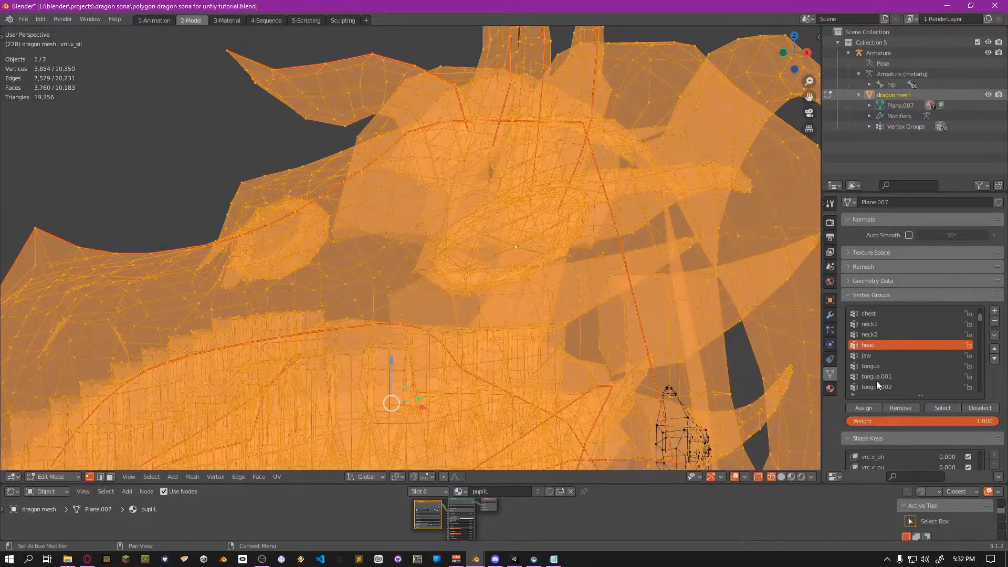
{"action": "scroll", "coordinate": [410, 266], "scroll_direction": "down", "scroll_amount": 3}
{"action": "middle_click_drag", "start_coordinate": [409, 266], "coordinate": [400, 263]}
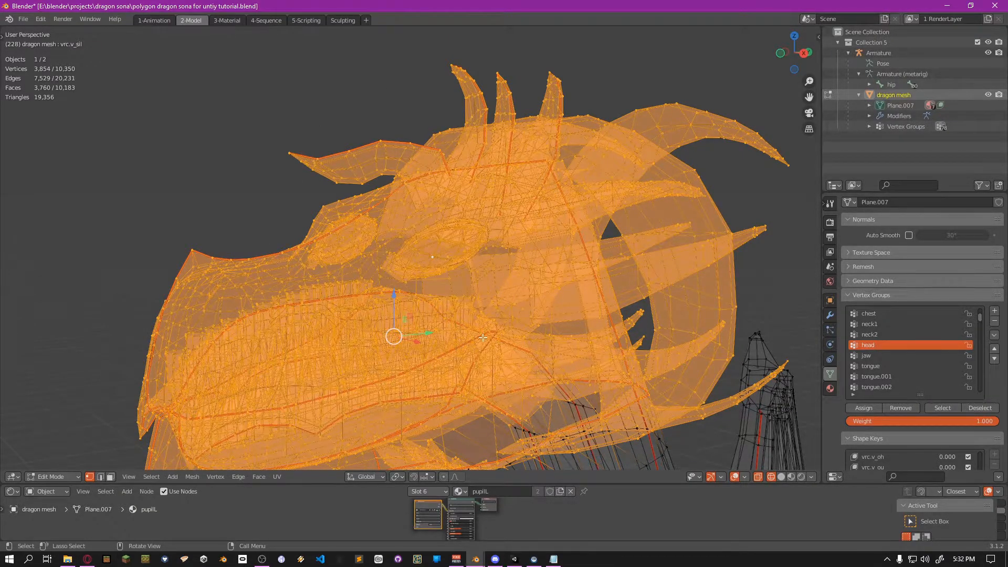
{"action": "scroll", "coordinate": [484, 254], "scroll_direction": "up", "scroll_amount": 2}
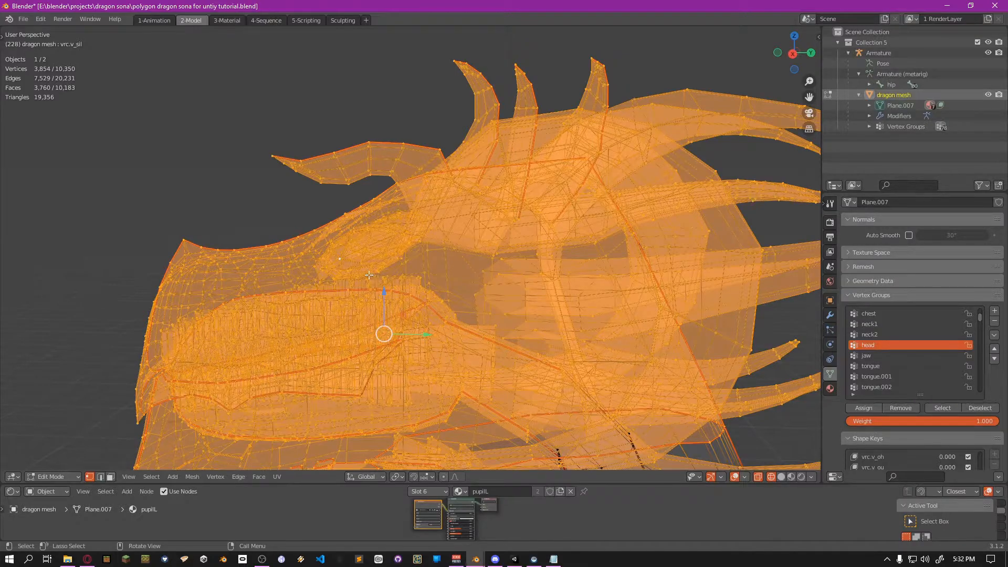
{"action": "middle_click_drag", "start_coordinate": [293, 287], "coordinate": [388, 271]}
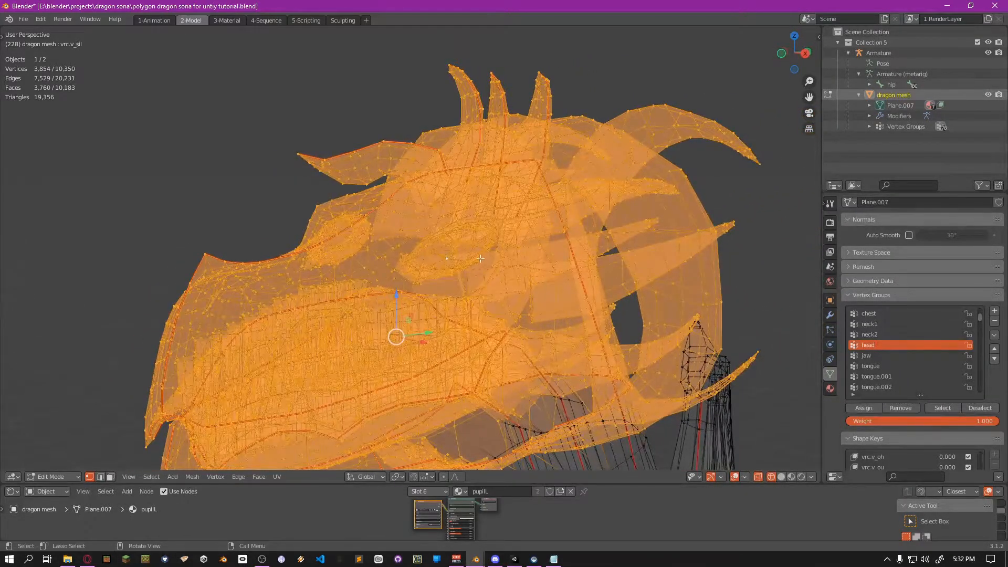
{"action": "key", "text": "alt+a"}
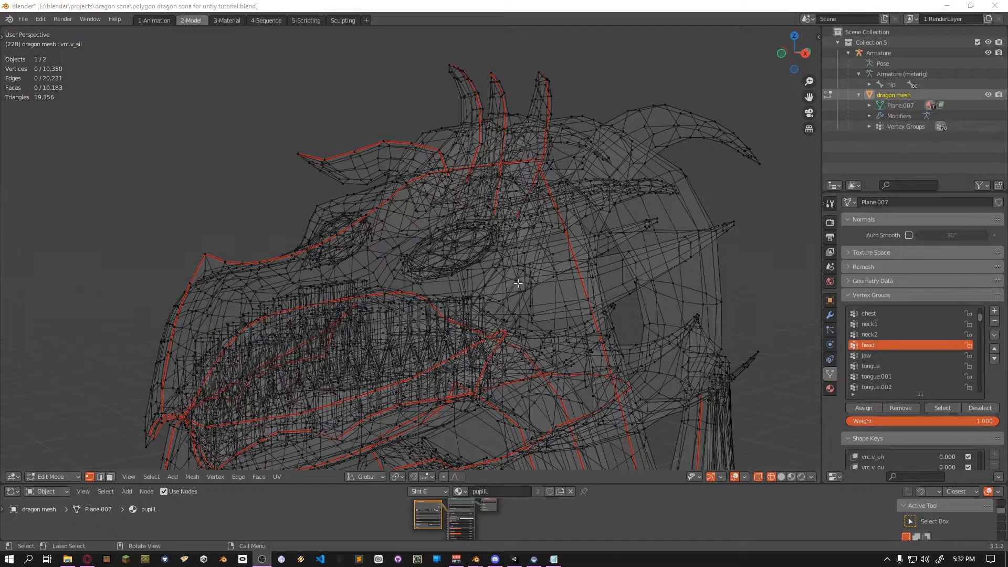
Test-rotate the head bone in pose mode from the right view, with material preview on, to check how the eyes follow
{"action": "left_click", "coordinate": [588, 177]}
{"action": "key", "text": "Tab"}
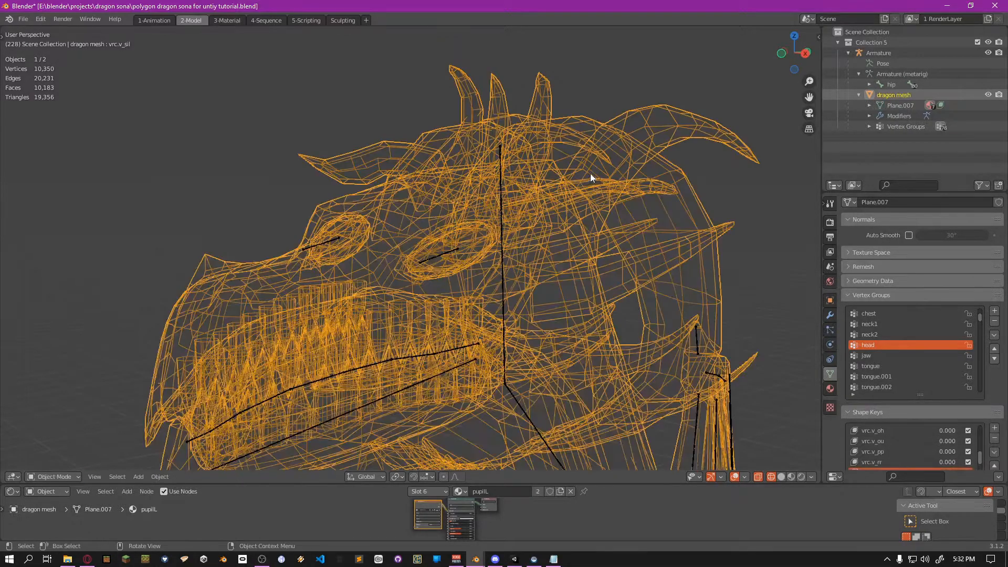
{"action": "left_click", "coordinate": [503, 244]}
{"action": "key", "text": "ctrl+Tab"}
{"action": "left_click", "coordinate": [503, 248]}
{"action": "key", "text": "shift+z"}
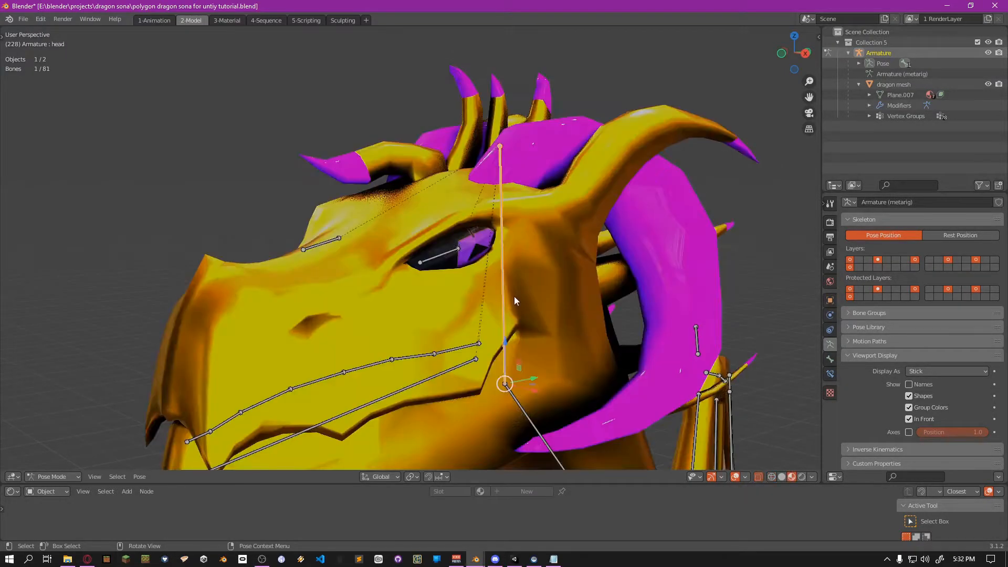
{"action": "key", "text": "KP_3"}
{"action": "key", "text": "r"}
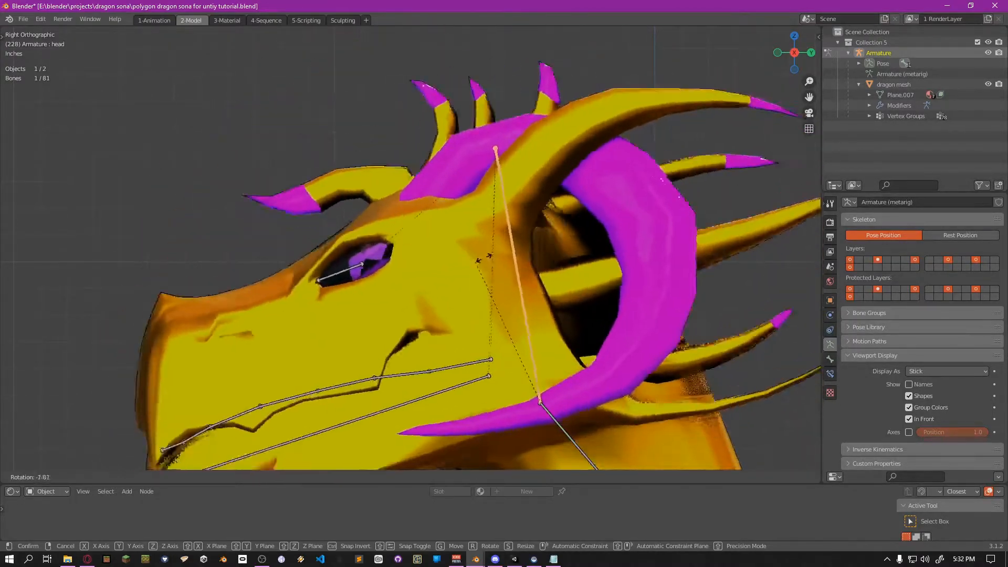
{"action": "left_click", "coordinate": [649, 286]}
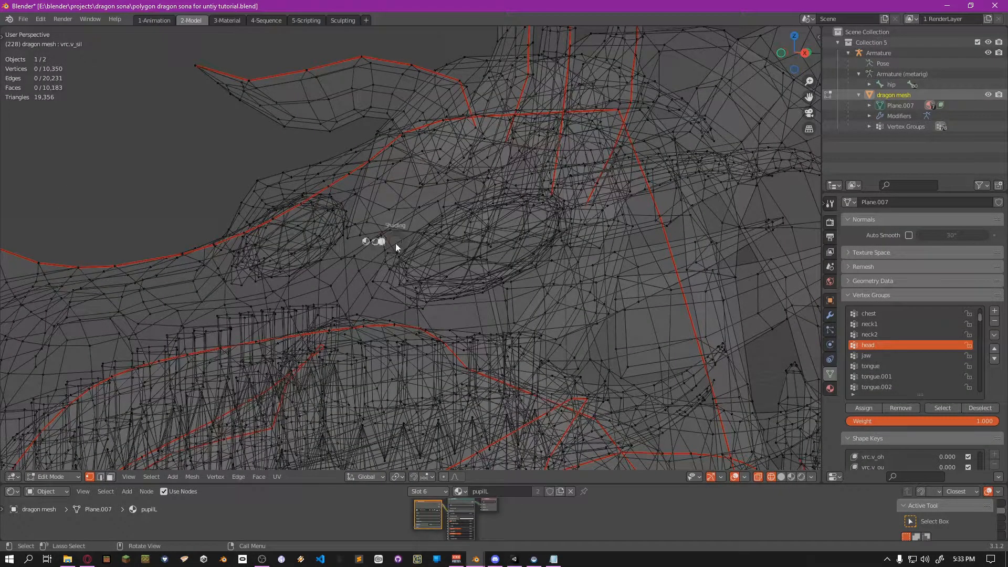
Inspect the eye in edit mode with material preview, select its linked shell vertices, and switch to wireframe
{"action": "key", "text": "shift+z"}
{"action": "mouse_move", "coordinate": [433, 231]}
{"action": "middle_mouse_down"}
{"action": "mouse_move", "coordinate": [420, 224]}
{"action": "mouse_move", "coordinate": [575, 223]}
{"action": "mouse_move", "coordinate": [418, 228]}
{"action": "middle_mouse_up"}
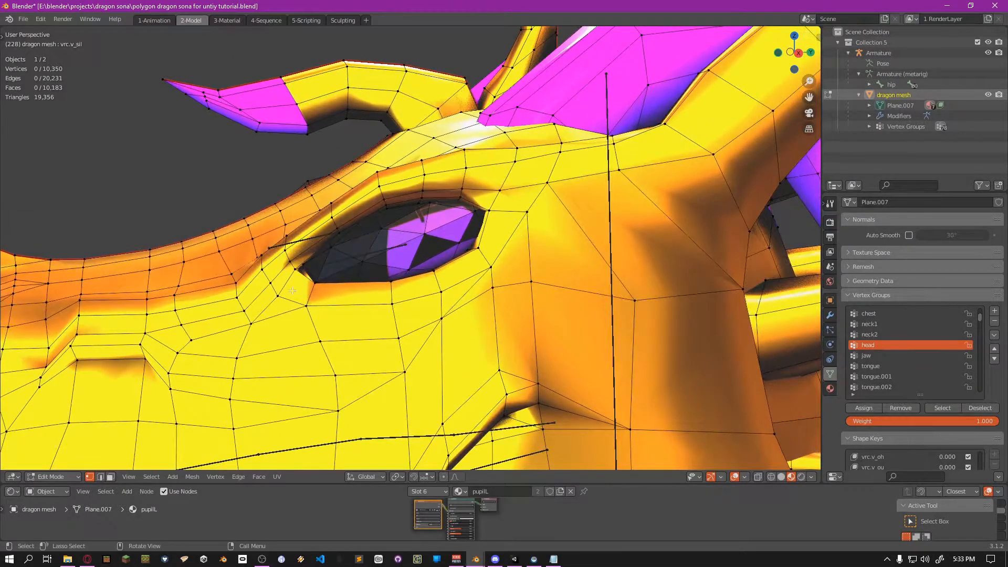
{"action": "middle_click_drag", "start_coordinate": [334, 260], "coordinate": [418, 248]}
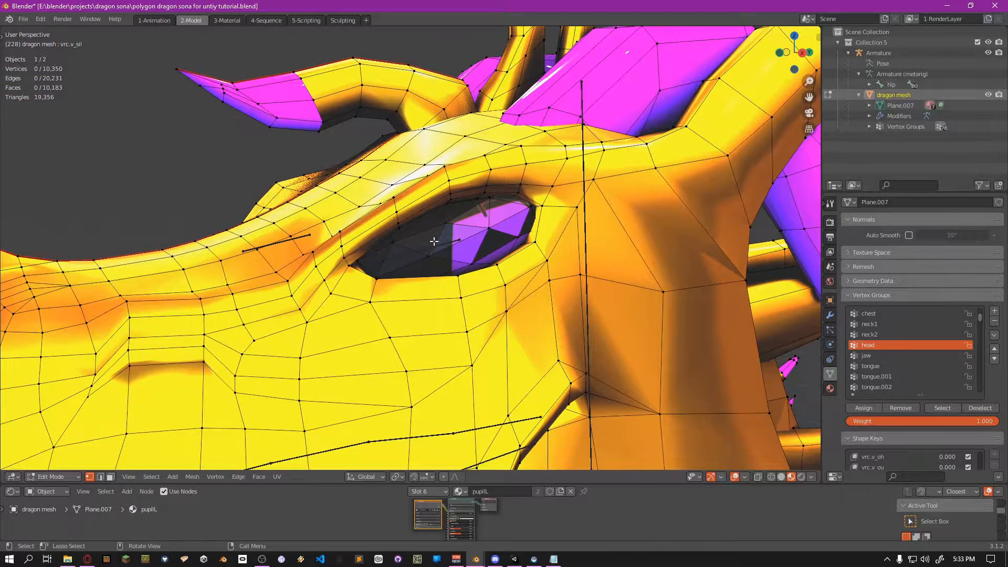
{"action": "middle_click_drag", "start_coordinate": [416, 245], "coordinate": [511, 239]}
{"action": "left_click", "coordinate": [507, 237]}
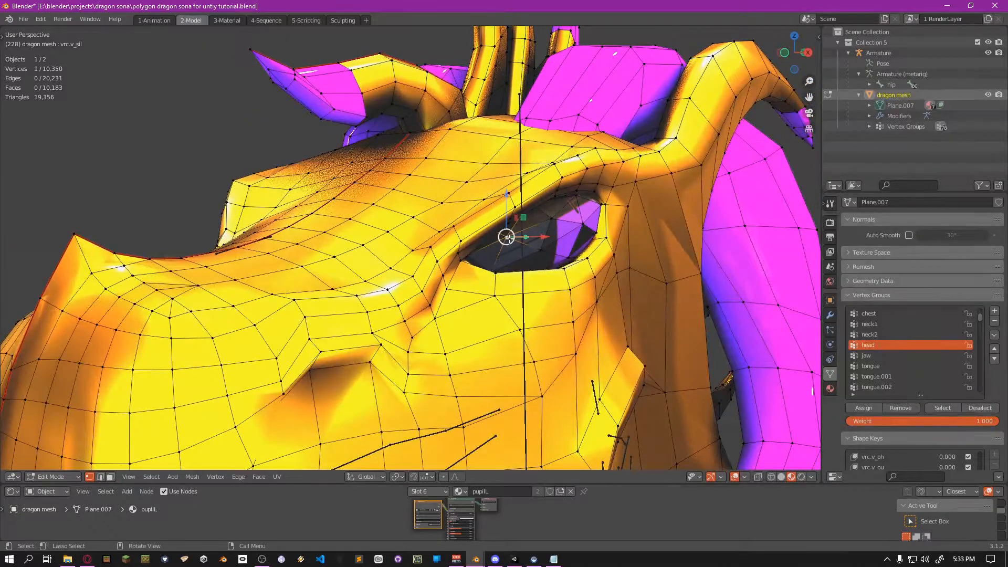
{"action": "key", "text": "ctrl+l"}
{"action": "key", "text": "z"}
{"action": "left_click", "coordinate": [441, 238]}
Circle-deselect the shell's inner vertices so only its open rim stays selected, and mark that rim as a seam
{"action": "mouse_move", "coordinate": [446, 239]}
{"action": "middle_mouse_down"}
{"action": "mouse_move", "coordinate": [512, 225]}
{"action": "mouse_move", "coordinate": [504, 247]}
{"action": "mouse_move", "coordinate": [457, 282]}
{"action": "mouse_move", "coordinate": [473, 247]}
{"action": "mouse_move", "coordinate": [512, 222]}
{"action": "mouse_move", "coordinate": [551, 174]}
{"action": "middle_mouse_up"}
{"action": "middle_click_drag", "start_coordinate": [550, 251], "coordinate": [549, 292]}
{"action": "mouse_move", "coordinate": [603, 201]}
{"action": "middle_mouse_down"}
{"action": "mouse_move", "coordinate": [529, 283]}
{"action": "mouse_move", "coordinate": [551, 260]}
{"action": "middle_mouse_up"}
{"action": "key", "text": "c"}
{"action": "left_click_drag", "start_coordinate": [561, 238], "coordinate": [546, 216], "text": "shift"}
{"action": "right_click", "coordinate": [547, 218]}
{"action": "mouse_move", "coordinate": [547, 226]}
{"action": "middle_mouse_down"}
{"action": "mouse_move", "coordinate": [555, 262]}
{"action": "mouse_move", "coordinate": [545, 255]}
{"action": "middle_mouse_up"}
{"action": "scroll", "coordinate": [545, 250], "scroll_direction": "up", "scroll_amount": 3}
{"action": "key", "text": "c"}
{"action": "mouse_move", "coordinate": [544, 255]}
{"action": "left_mouse_down", "text": "shift"}
{"action": "mouse_move", "coordinate": [526, 239]}
{"action": "mouse_move", "coordinate": [496, 249]}
{"action": "mouse_move", "coordinate": [501, 297]}
{"action": "mouse_move", "coordinate": [470, 336]}
{"action": "left_mouse_up", "text": "shift"}
{"action": "right_click", "coordinate": [500, 326]}
{"action": "middle_click_drag", "start_coordinate": [500, 326], "coordinate": [484, 287]}
{"action": "key", "text": "c"}
{"action": "left_click", "coordinate": [493, 295], "text": "shift"}
{"action": "right_click", "coordinate": [491, 294]}
{"action": "key", "text": "ctrl+e"}
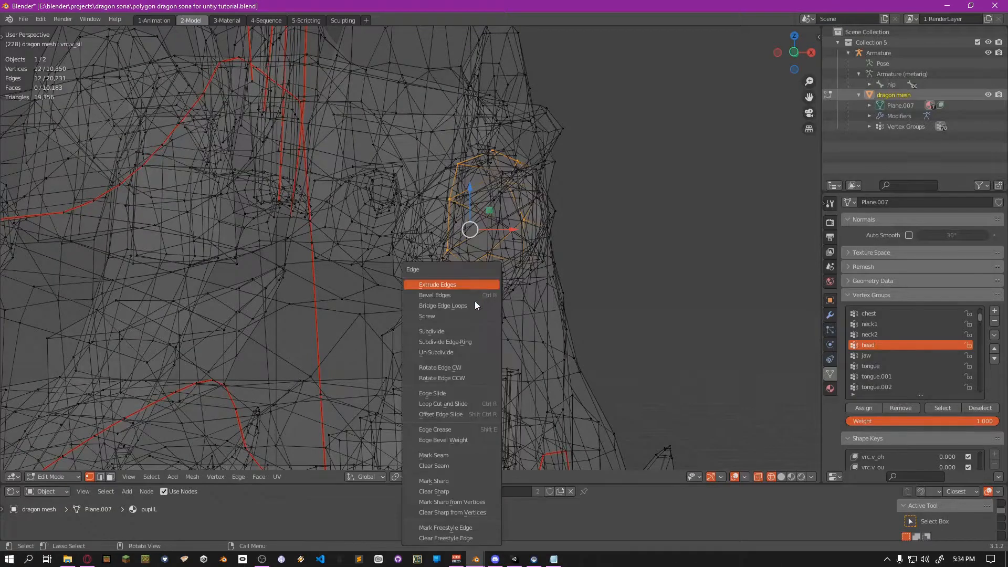
{"action": "left_click", "coordinate": [452, 456]}
Select the opposite eye shell's linked vertices and circle-deselect its inner vertices down to the rim
{"action": "mouse_move", "coordinate": [261, 259]}
{"action": "middle_mouse_down"}
{"action": "mouse_move", "coordinate": [562, 279]}
{"action": "mouse_move", "coordinate": [344, 290]}
{"action": "mouse_move", "coordinate": [221, 259]}
{"action": "mouse_move", "coordinate": [284, 242]}
{"action": "mouse_move", "coordinate": [221, 245]}
{"action": "middle_mouse_up"}
{"action": "key", "text": "l"}
{"action": "key", "text": "c"}
{"action": "left_click", "coordinate": [216, 244], "text": "shift"}
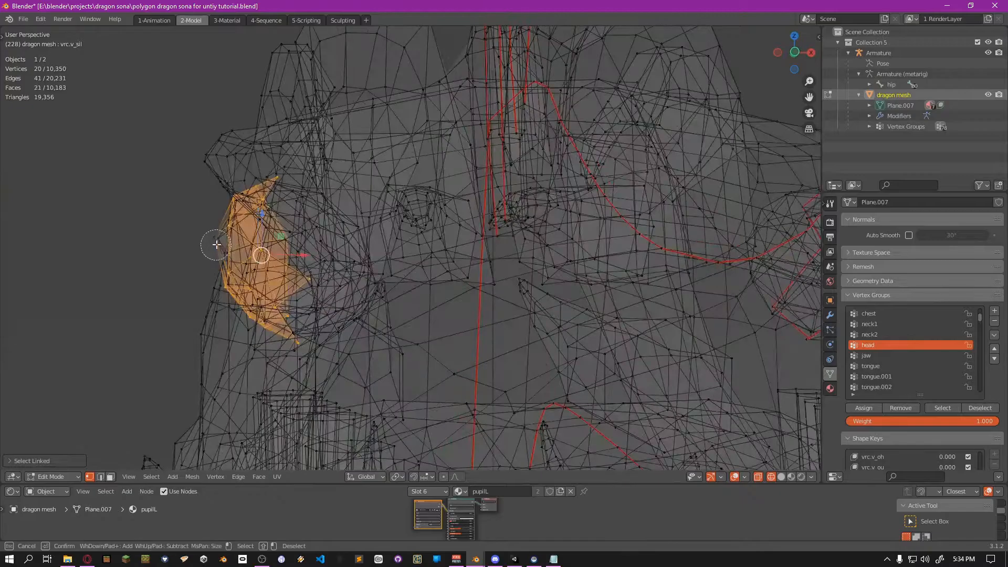
{"action": "left_click", "coordinate": [240, 318], "text": "shift"}
{"action": "right_click", "coordinate": [245, 324]}
{"action": "mouse_move", "coordinate": [231, 304]}
{"action": "middle_mouse_down"}
{"action": "mouse_move", "coordinate": [247, 289]}
{"action": "mouse_move", "coordinate": [291, 313]}
{"action": "mouse_move", "coordinate": [281, 312]}
{"action": "mouse_move", "coordinate": [328, 294]}
{"action": "mouse_move", "coordinate": [347, 262]}
{"action": "mouse_move", "coordinate": [321, 252]}
{"action": "mouse_move", "coordinate": [386, 273]}
{"action": "middle_mouse_up"}
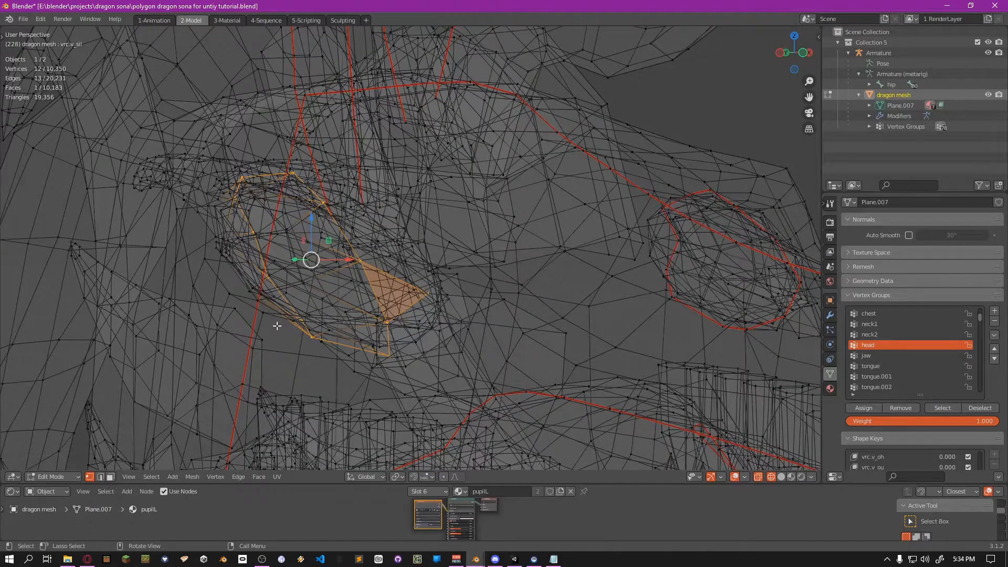
{"action": "middle_click_drag", "start_coordinate": [302, 298], "coordinate": [452, 245]}
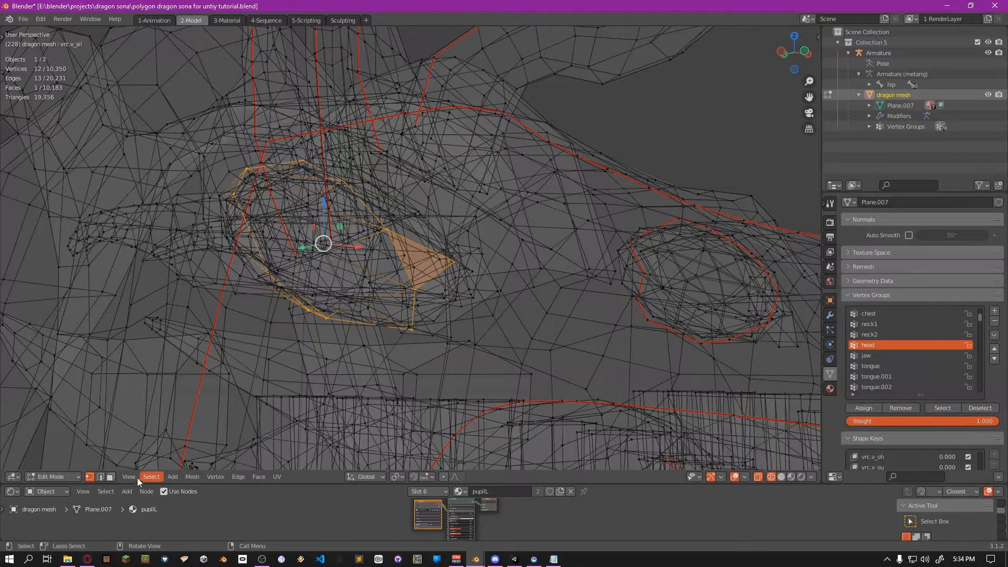
Deselect the stray edge across the second shell's rim in edge select mode, and mark the rim as a seam
{"action": "left_click", "coordinate": [100, 477]}
{"action": "middle_click_drag", "start_coordinate": [346, 294], "coordinate": [464, 293]}
{"action": "left_click", "coordinate": [357, 289], "text": "shift"}
{"action": "key", "text": "ctrl+z"}
{"action": "left_click", "coordinate": [464, 293], "text": "shift"}
{"action": "left_click", "coordinate": [464, 292], "text": "shift"}
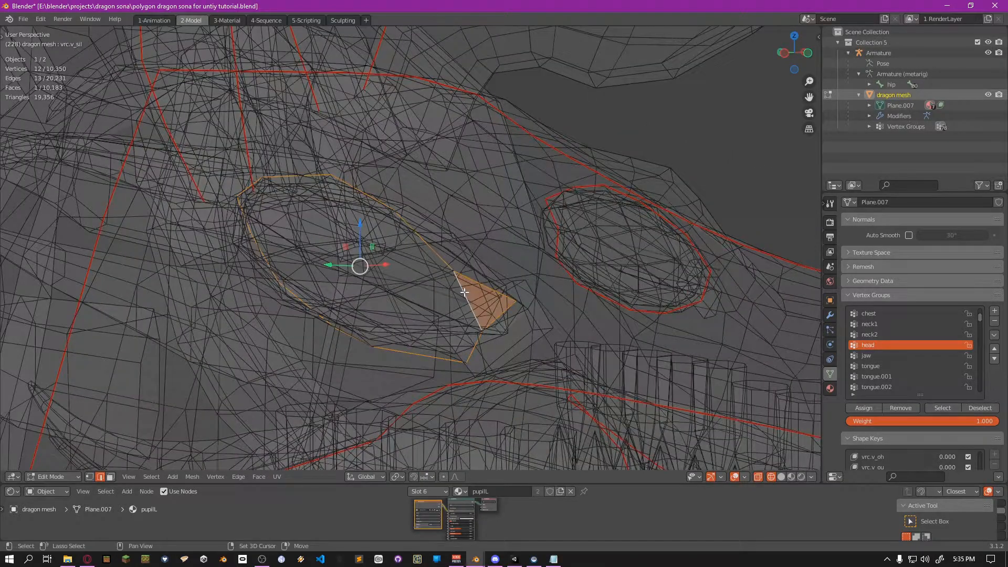
{"action": "left_click", "coordinate": [464, 293], "text": "shift"}
{"action": "middle_click_drag", "start_coordinate": [444, 259], "coordinate": [465, 345]}
{"action": "middle_click_drag", "start_coordinate": [378, 318], "coordinate": [333, 289]}
{"action": "key", "text": "ctrl+e"}
{"action": "left_click", "coordinate": [333, 288]}
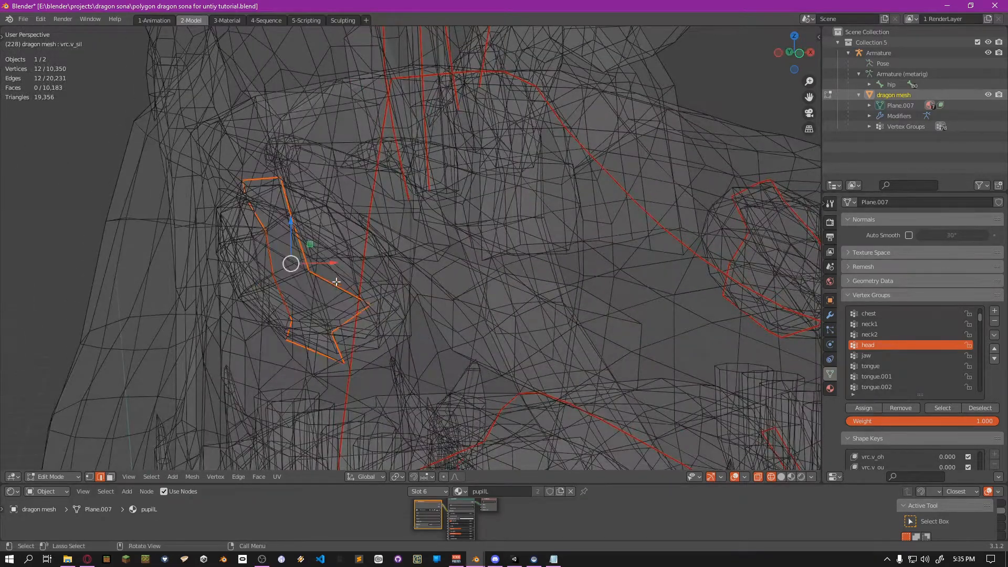
Clear the rim selection and return to vertex select mode
{"action": "middle_click_drag", "start_coordinate": [393, 262], "coordinate": [370, 237]}
{"action": "key", "text": "alt+a"}
{"action": "mouse_move", "coordinate": [371, 281]}
{"action": "middle_mouse_down", "text": "alt"}
{"action": "mouse_move", "coordinate": [331, 295]}
{"action": "mouse_move", "coordinate": [327, 286]}
{"action": "mouse_move", "coordinate": [373, 290]}
{"action": "mouse_move", "coordinate": [351, 284]}
{"action": "middle_mouse_up", "text": "alt"}
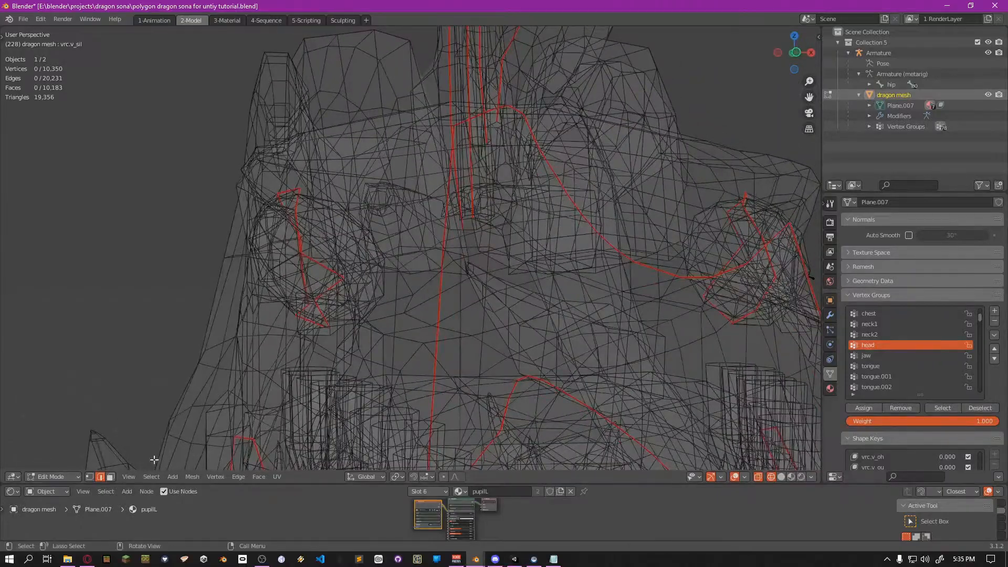
{"action": "left_click", "coordinate": [89, 477]}
{"action": "middle_click_drag", "start_coordinate": [252, 260], "coordinate": [291, 261]}
{"action": "key", "text": "l"}
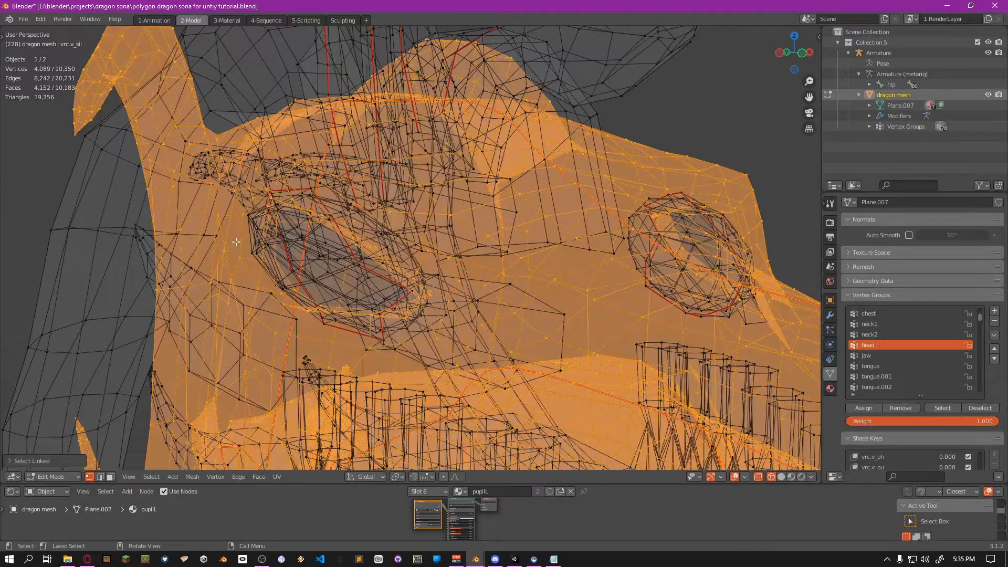
{"action": "key", "text": "alt+a"}
Select the linked vertices of both eye shells and unwrap them
{"action": "middle_click_drag", "start_coordinate": [237, 242], "coordinate": [342, 246]}
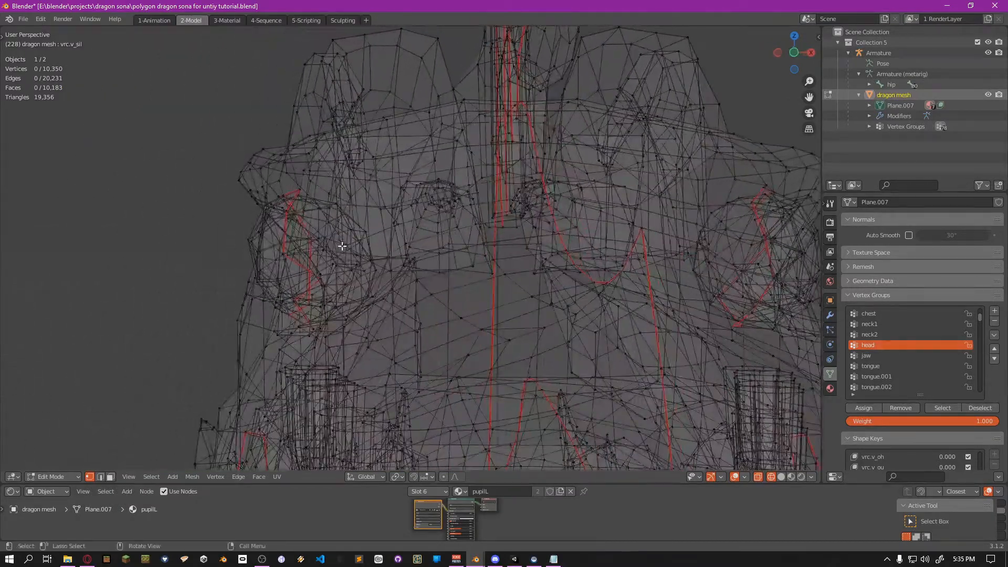
{"action": "key", "text": "l"}
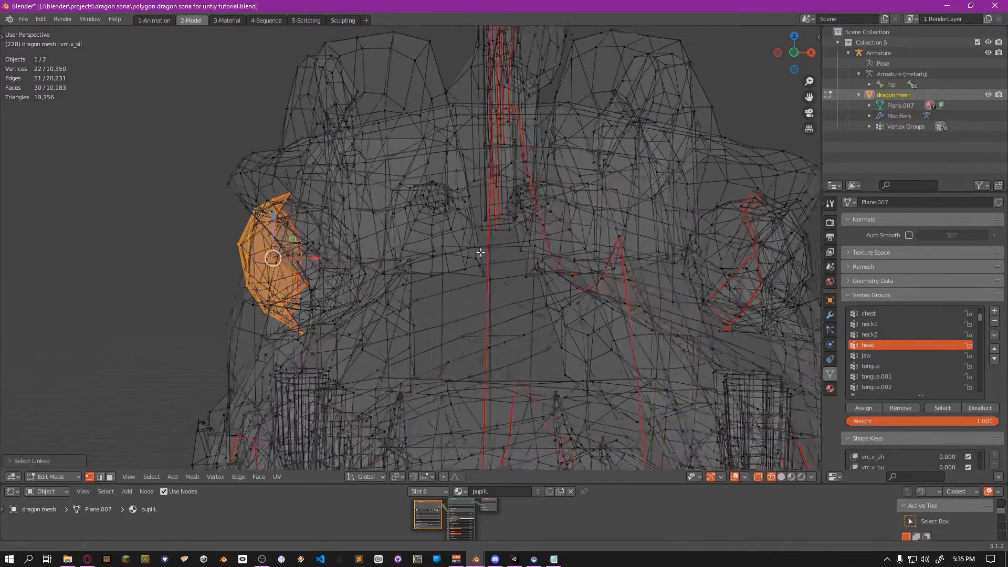
{"action": "middle_click_drag", "start_coordinate": [487, 250], "coordinate": [250, 252], "text": "shift"}
{"action": "middle_click_drag", "start_coordinate": [410, 265], "coordinate": [436, 257]}
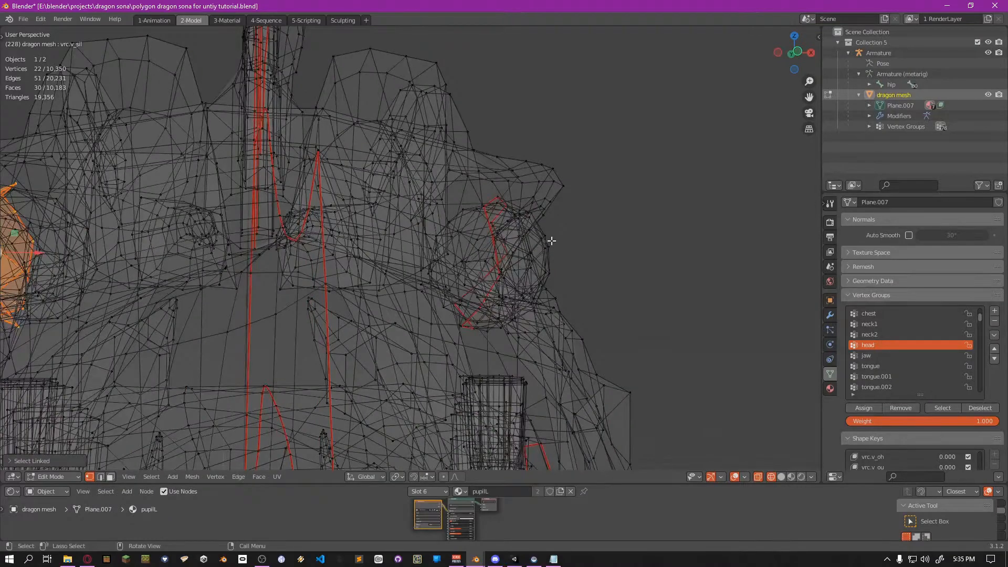
{"action": "key", "text": "shift+l"}
{"action": "scroll", "coordinate": [552, 241], "scroll_direction": "down", "scroll_amount": 2}
{"action": "key", "text": "u"}
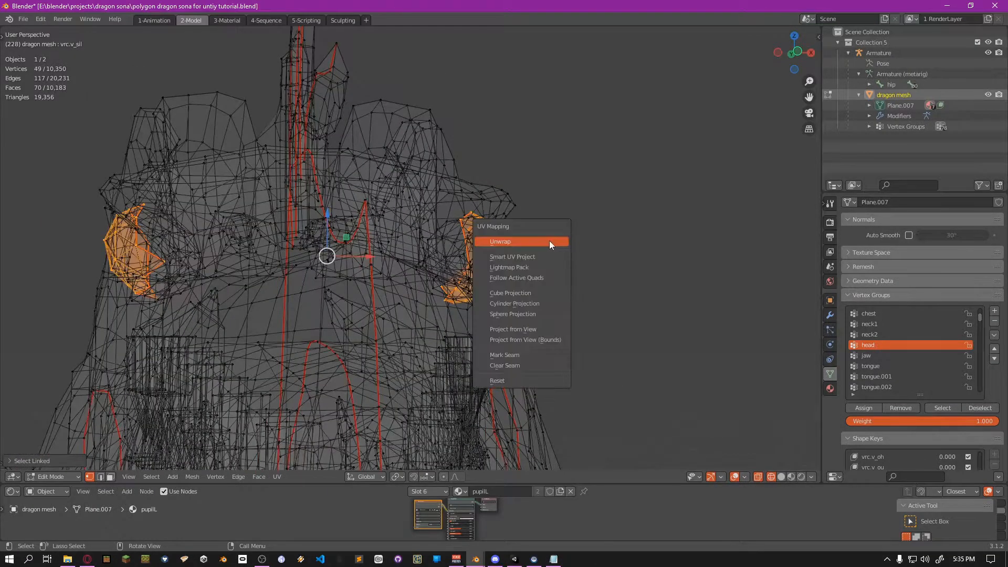
{"action": "left_click", "coordinate": [544, 242]}
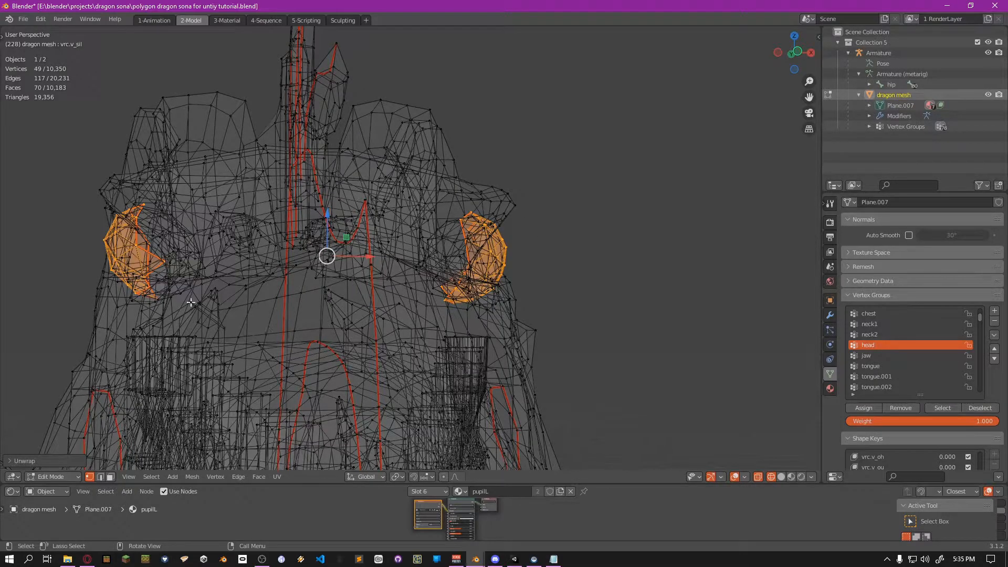
Split the 3D viewport vertically into two side-by-side areas
{"action": "middle_click_drag", "start_coordinate": [190, 287], "coordinate": [436, 285]}
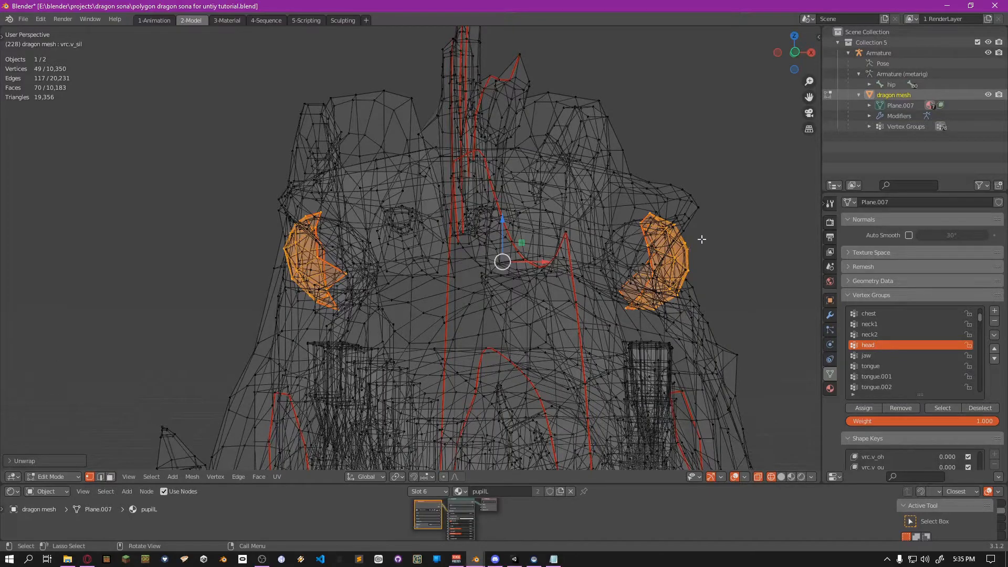
{"action": "right_click", "coordinate": [817, 212]}
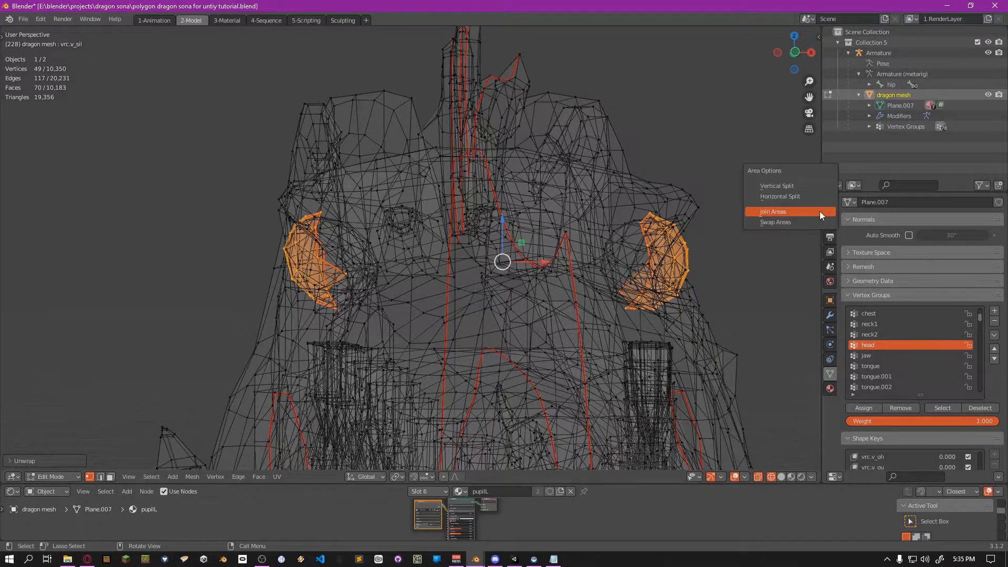
{"action": "left_click", "coordinate": [793, 185]}
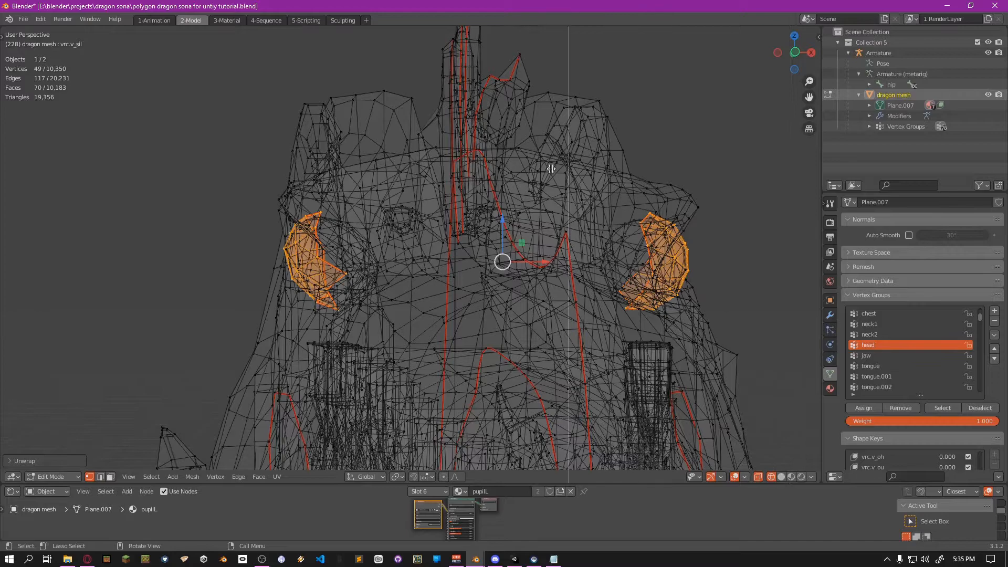
{"action": "left_click", "coordinate": [382, 177]}
Change the new area to the UV Editor and display the dragon eye.png image in it
{"action": "left_click", "coordinate": [9, 479]}
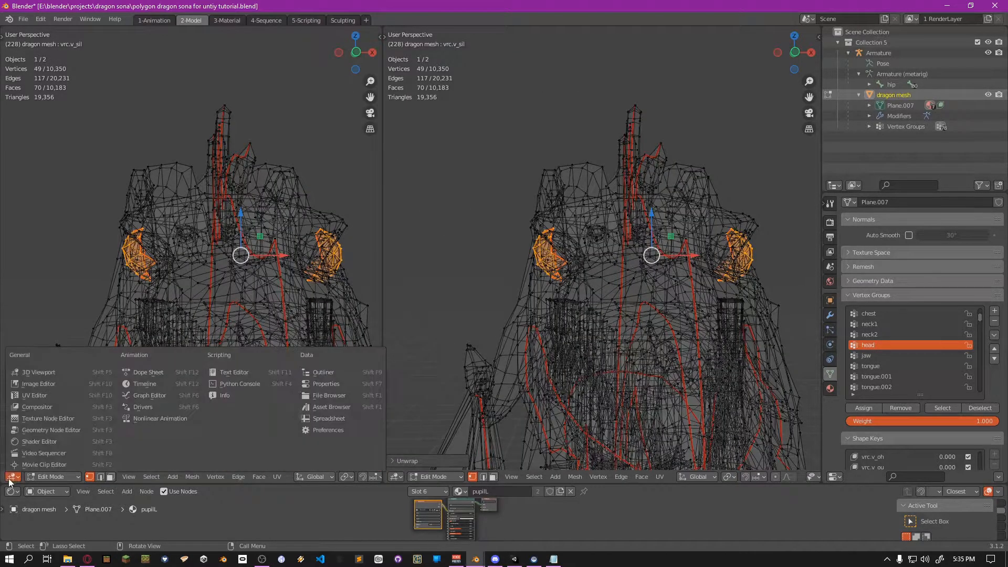
{"action": "left_click", "coordinate": [49, 394]}
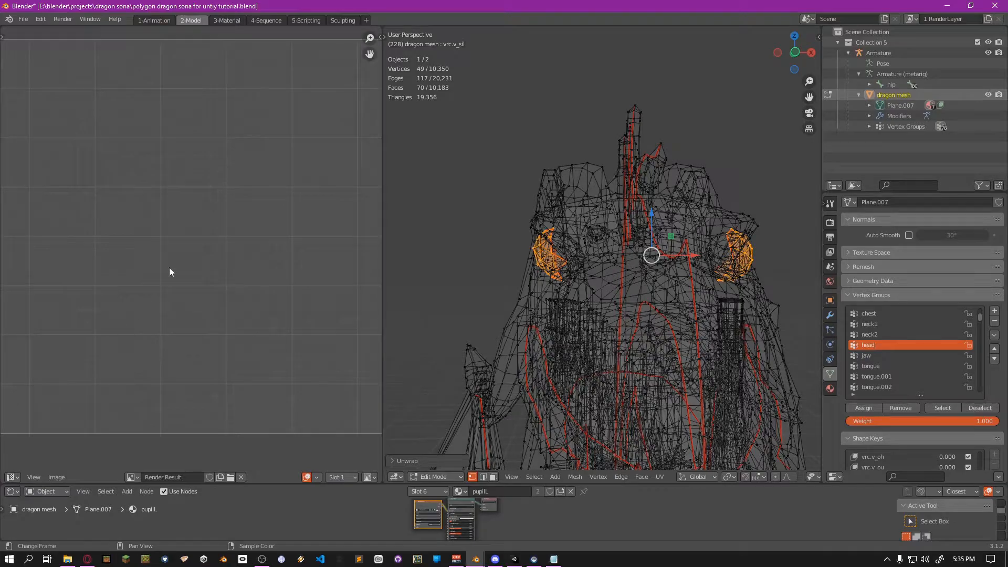
{"action": "left_click", "coordinate": [132, 476]}
{"action": "left_click", "coordinate": [155, 381]}
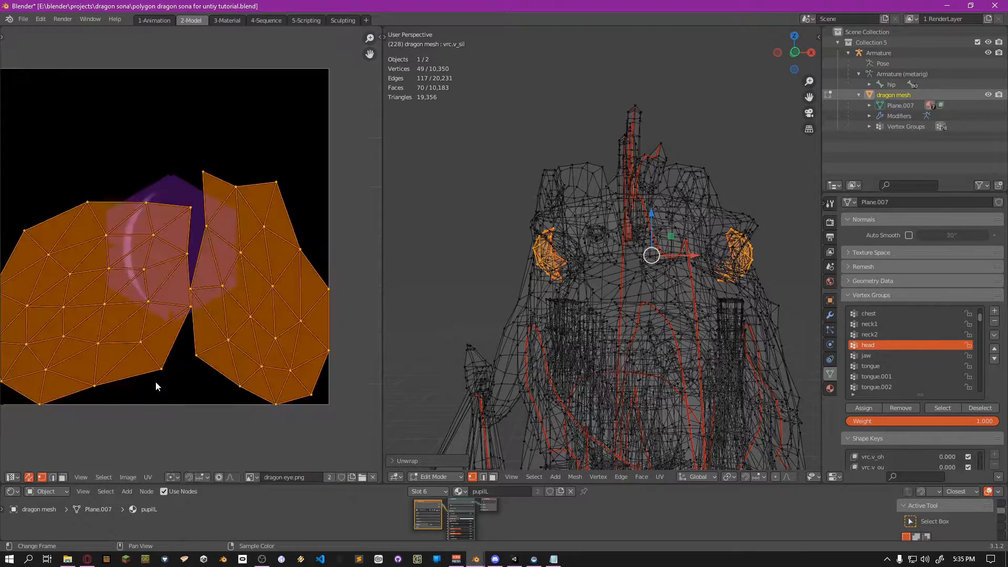
Select only one eye shell's linked UV island, then move and rotate it to lie lengthwise over the eye texture
{"action": "scroll", "coordinate": [165, 312], "scroll_direction": "down", "scroll_amount": 2}
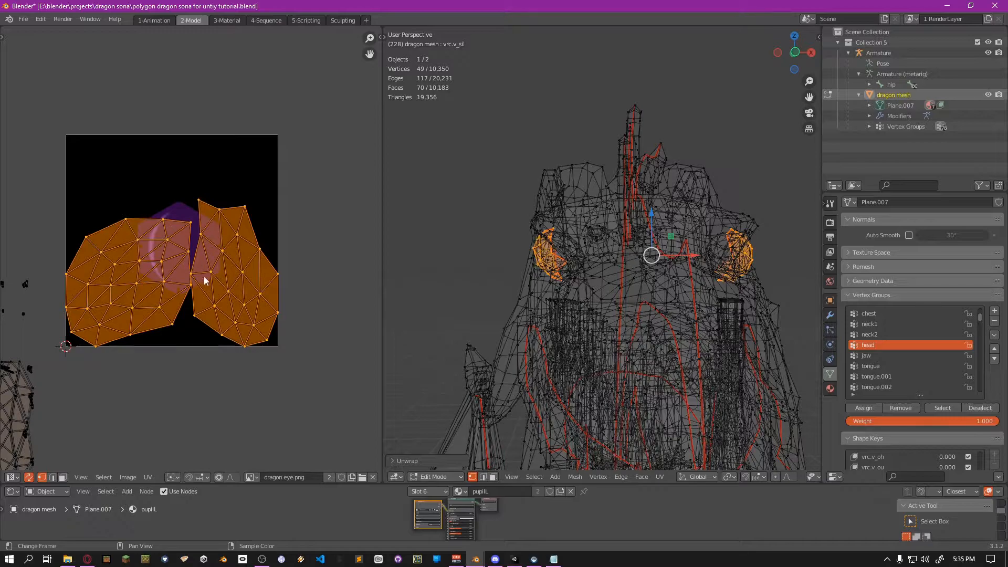
{"action": "key", "text": "alt+a"}
{"action": "key", "text": "l"}
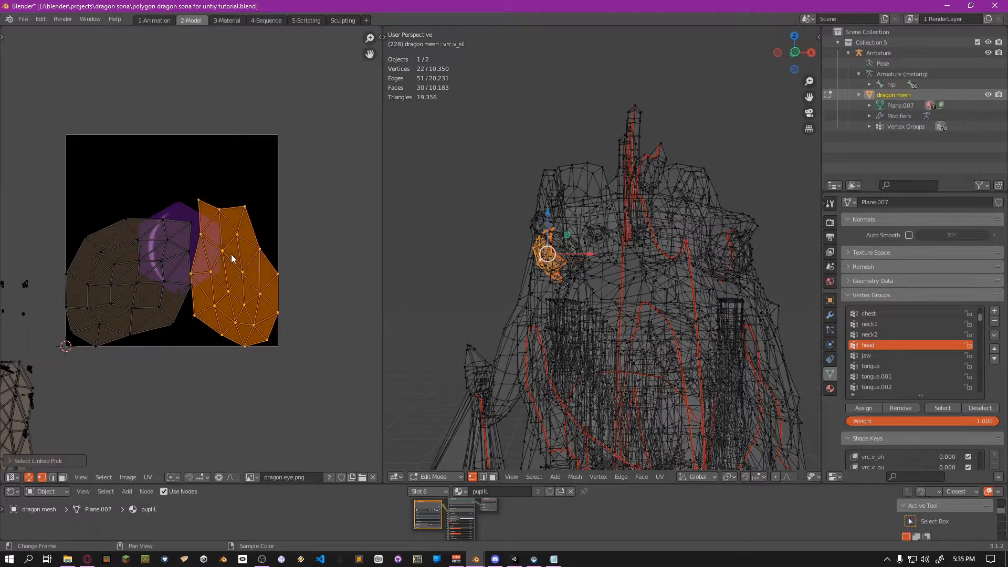
{"action": "key", "text": "g"}
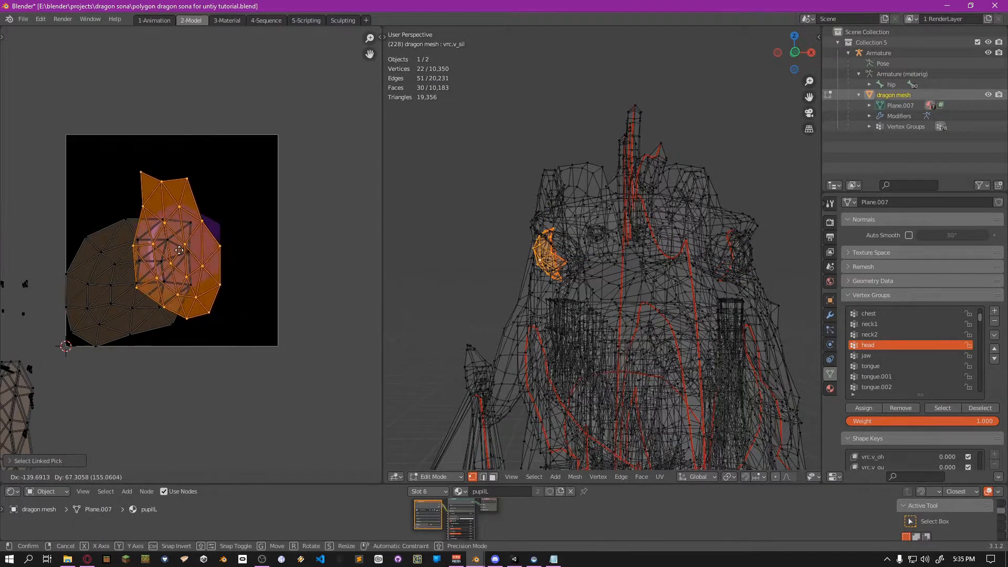
{"action": "left_click", "coordinate": [205, 252]}
{"action": "key", "text": "r"}
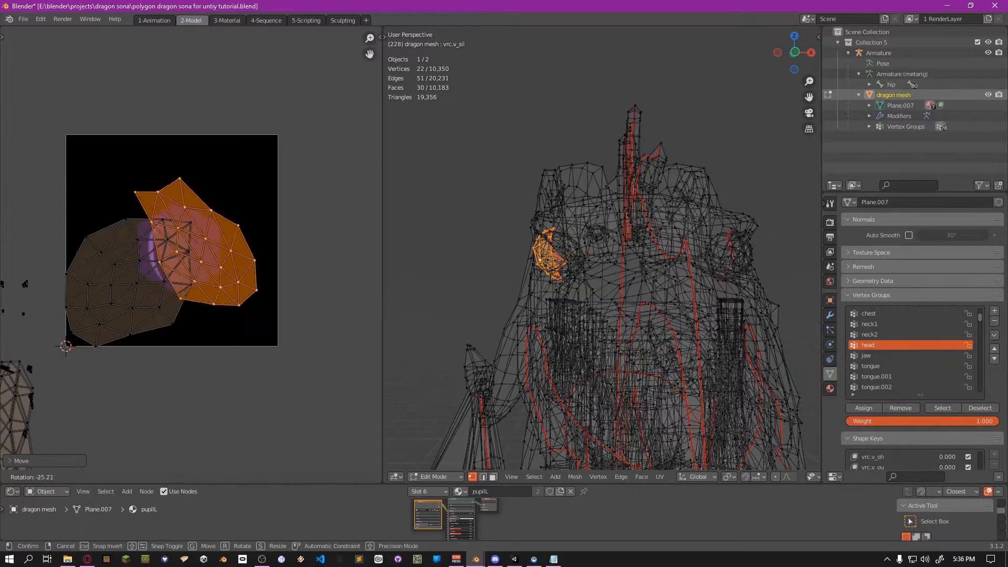
{"action": "left_click", "coordinate": [23, 291]}
Turn off wireframe shading and, with the matching eye in close view, shift the shell's UV island over the pupil image
{"action": "key", "text": "shift+z"}
{"action": "mouse_move", "coordinate": [468, 246]}
{"action": "middle_mouse_down"}
{"action": "mouse_move", "coordinate": [583, 230]}
{"action": "mouse_move", "coordinate": [511, 203]}
{"action": "middle_mouse_up"}
{"action": "scroll", "coordinate": [582, 230], "scroll_direction": "up", "scroll_amount": 2}
{"action": "scroll", "coordinate": [549, 224], "scroll_direction": "up", "scroll_amount": 2}
{"action": "key", "text": "g"}
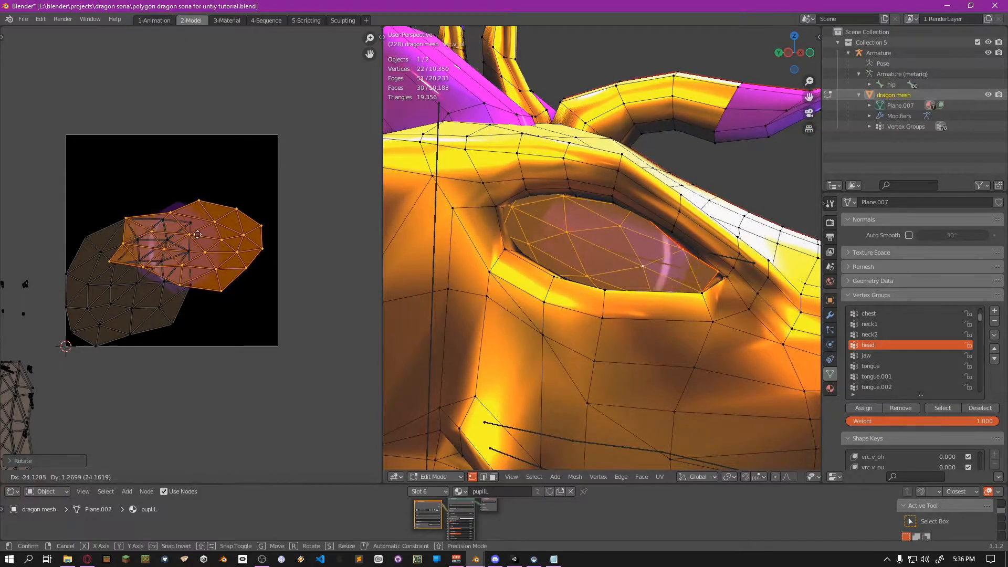
{"action": "left_click", "coordinate": [183, 239]}
Enlarge the shell's UV island and reposition it so the pupil appears smaller within the eye opening
{"action": "key", "text": "s"}
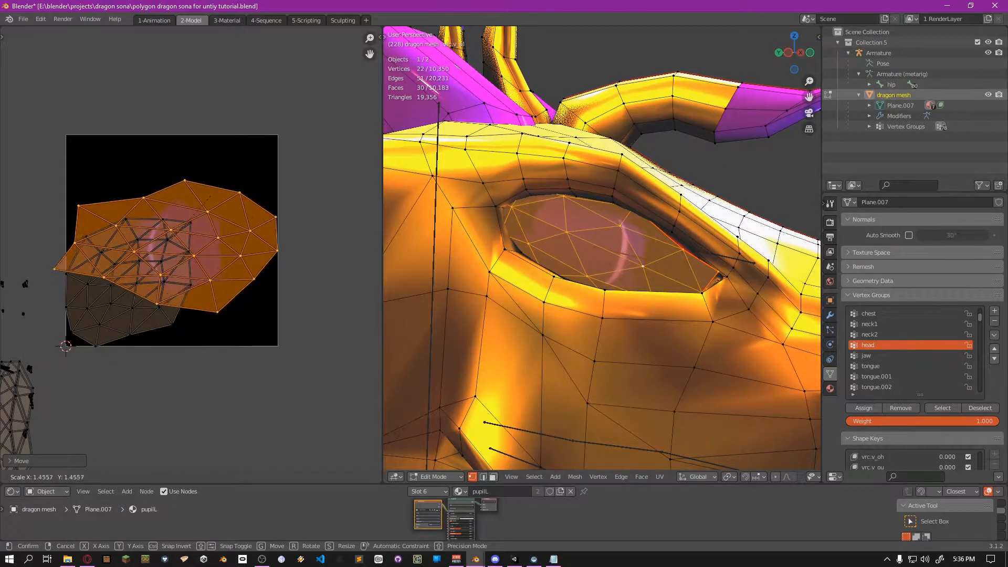
{"action": "left_click", "coordinate": [292, 132]}
{"action": "key", "text": "g"}
{"action": "left_click", "coordinate": [281, 140]}
{"action": "key", "text": "s"}
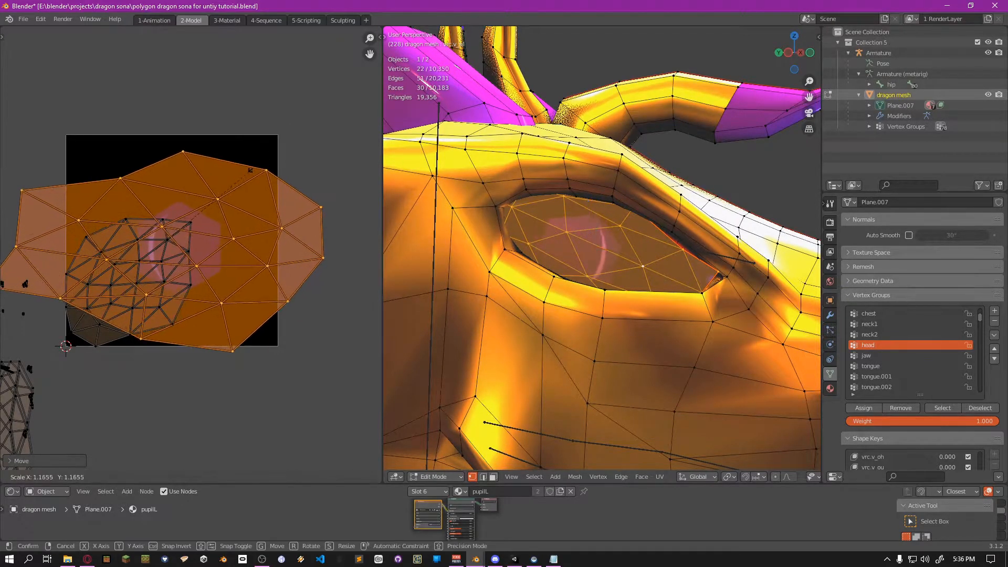
{"action": "left_click", "coordinate": [258, 164]}
{"action": "key", "text": "g"}
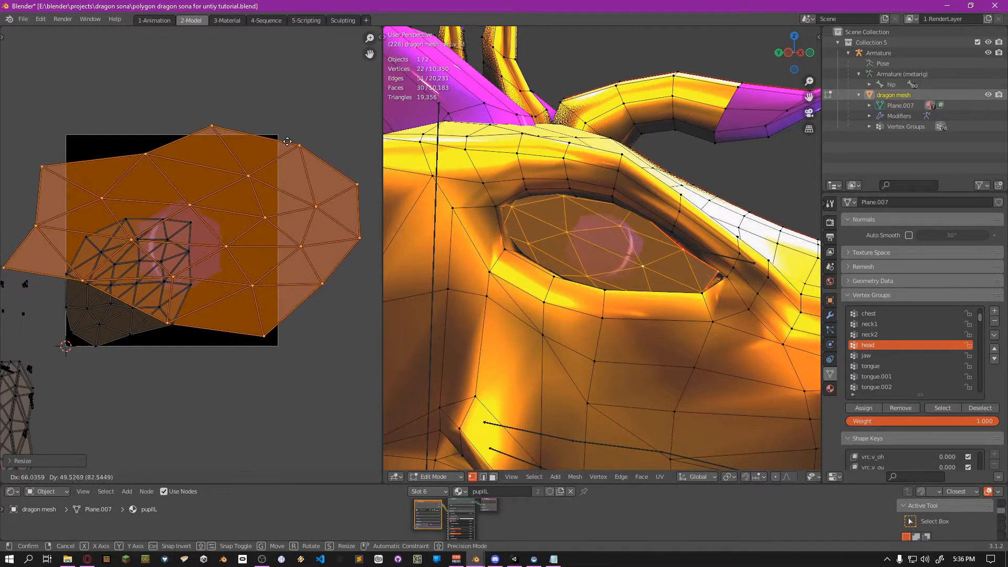
{"action": "left_click", "coordinate": [288, 142]}
{"action": "key", "text": "s"}
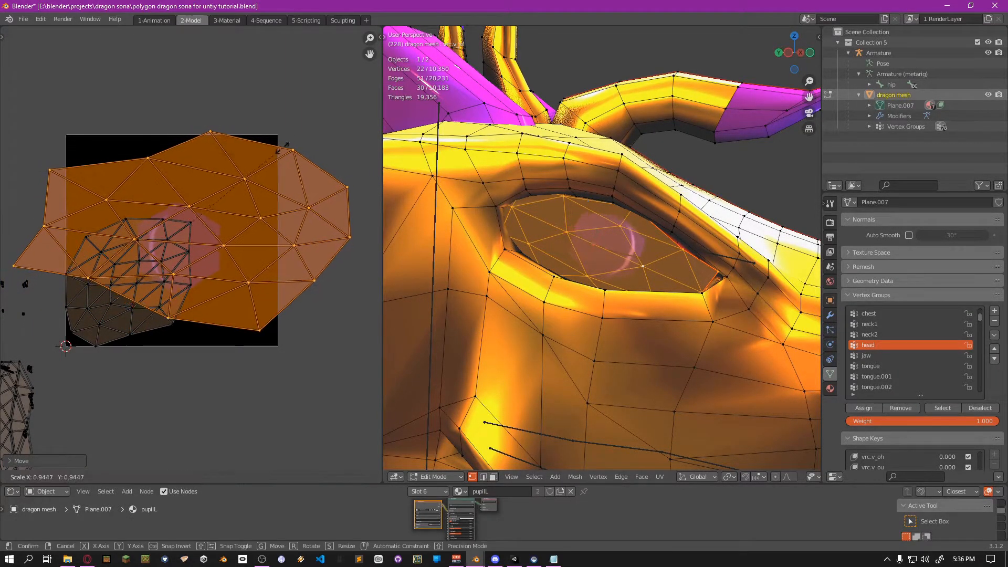
{"action": "left_click", "coordinate": [280, 156]}
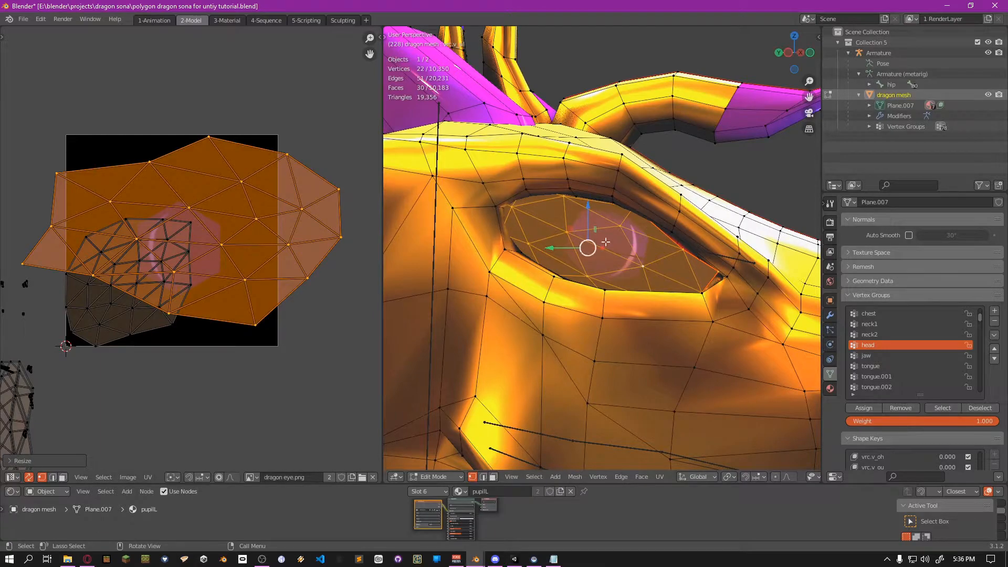
Rotate the shell's UV island by 180 degrees
{"action": "key", "text": "g"}
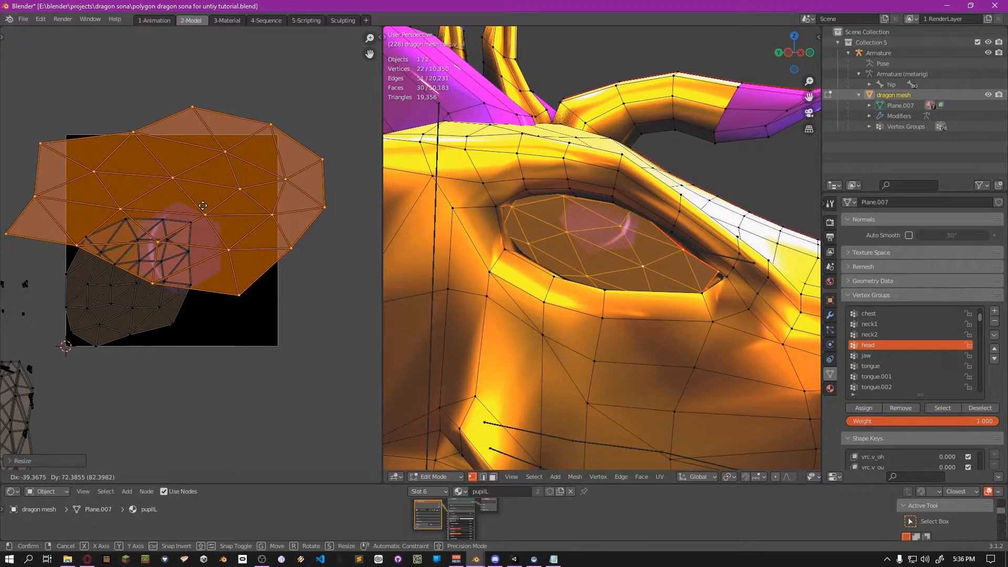
{"action": "left_click", "coordinate": [203, 237]}
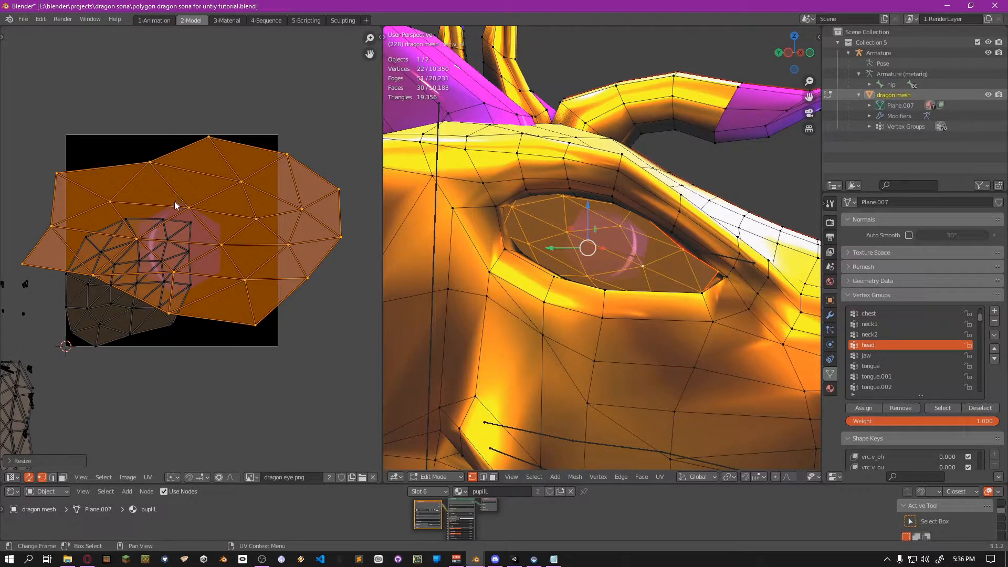
{"action": "type", "text": "r180"}
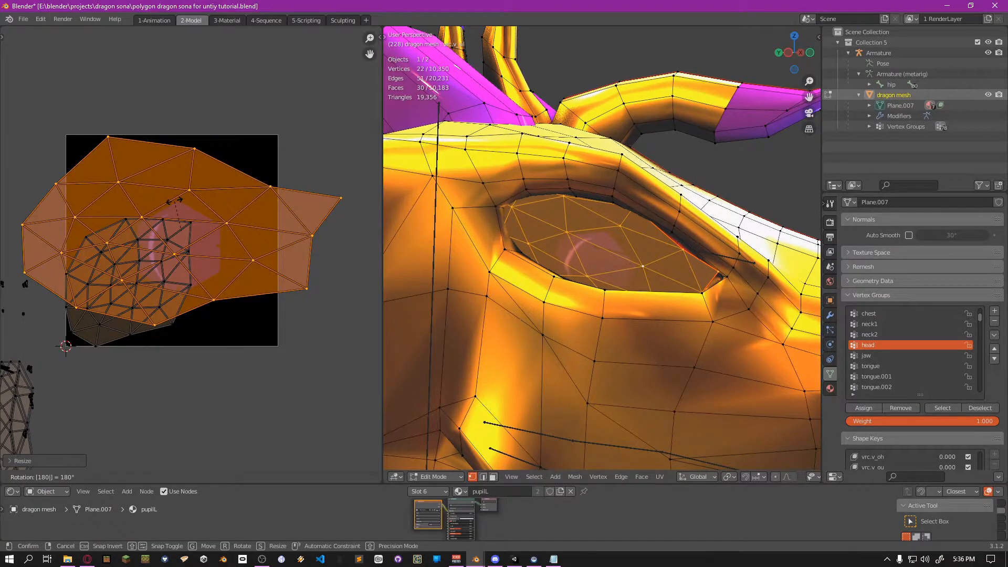
{"action": "key", "text": "Return"}
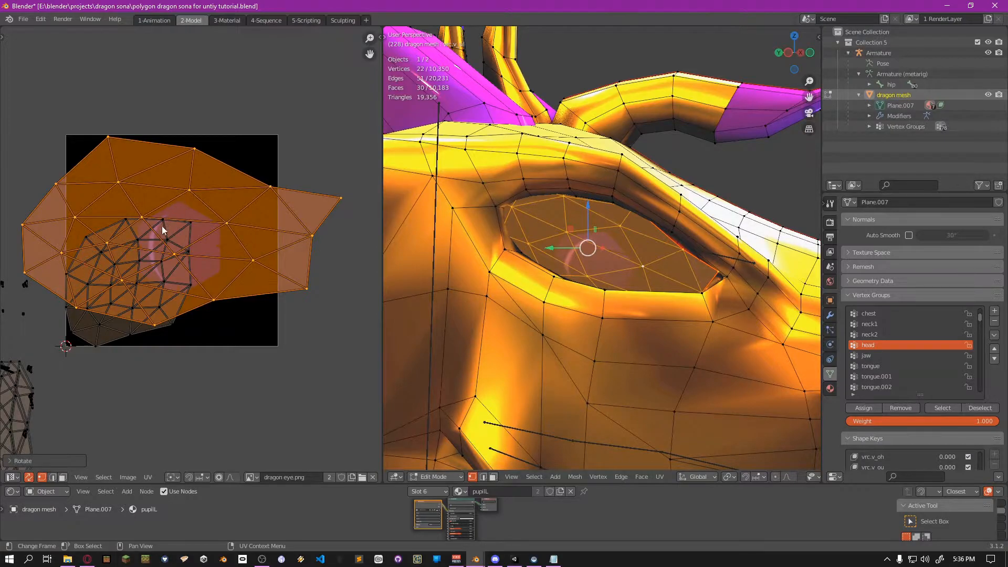
Nudge the rotated UV island until the pupil sits near the middle of the eye opening
{"action": "key", "text": "g"}
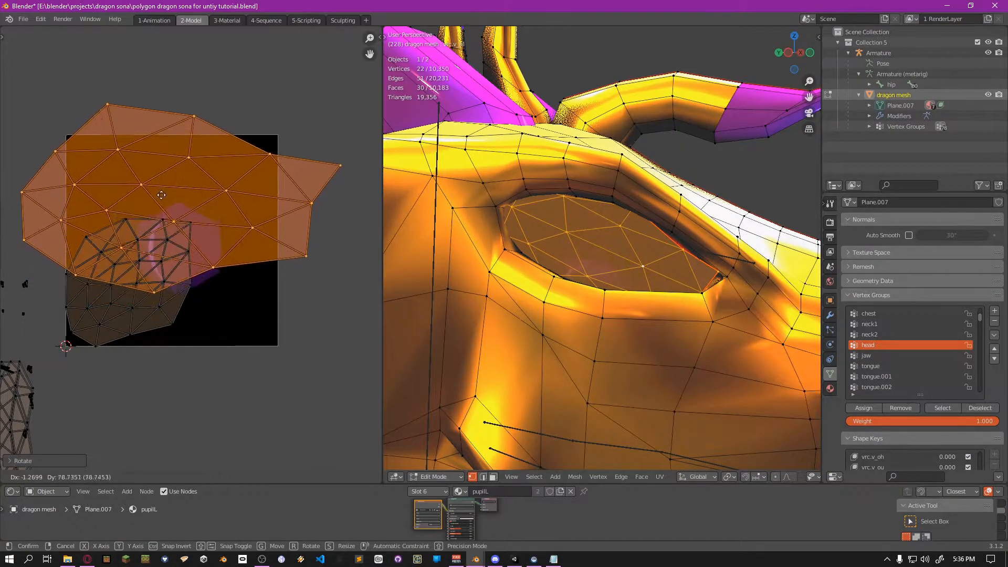
{"action": "left_click", "coordinate": [179, 216]}
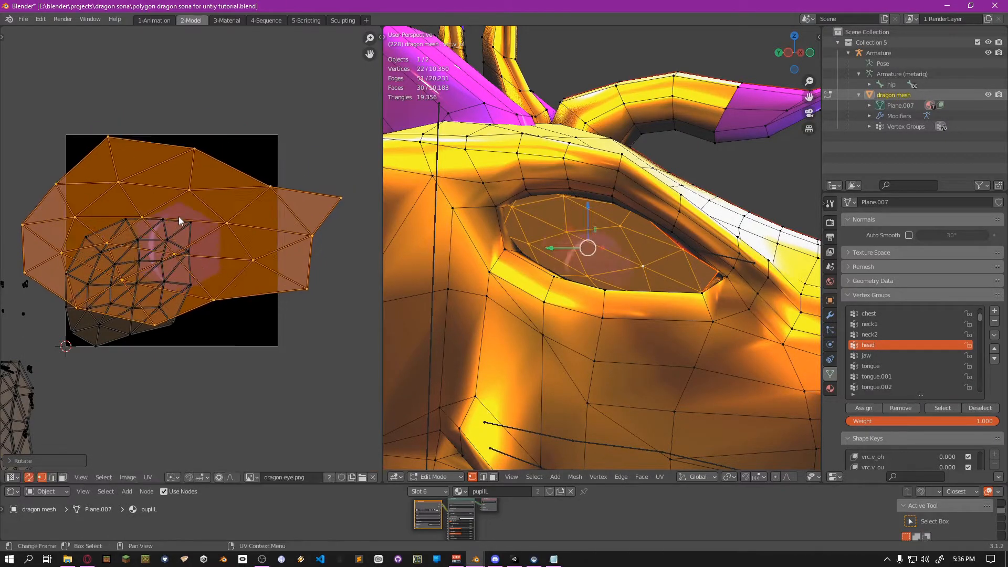
{"action": "key", "text": "g"}
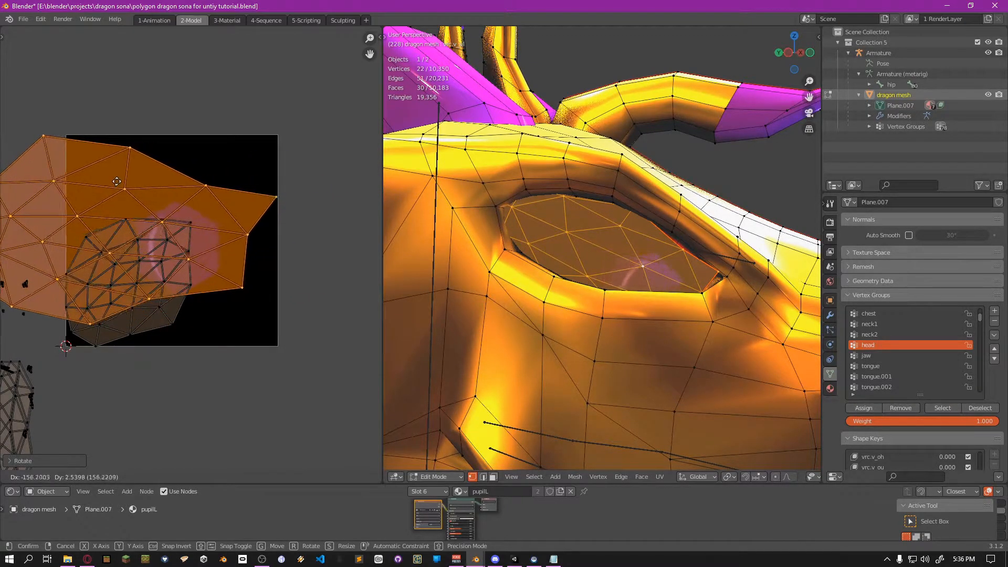
{"action": "left_click", "coordinate": [176, 180]}
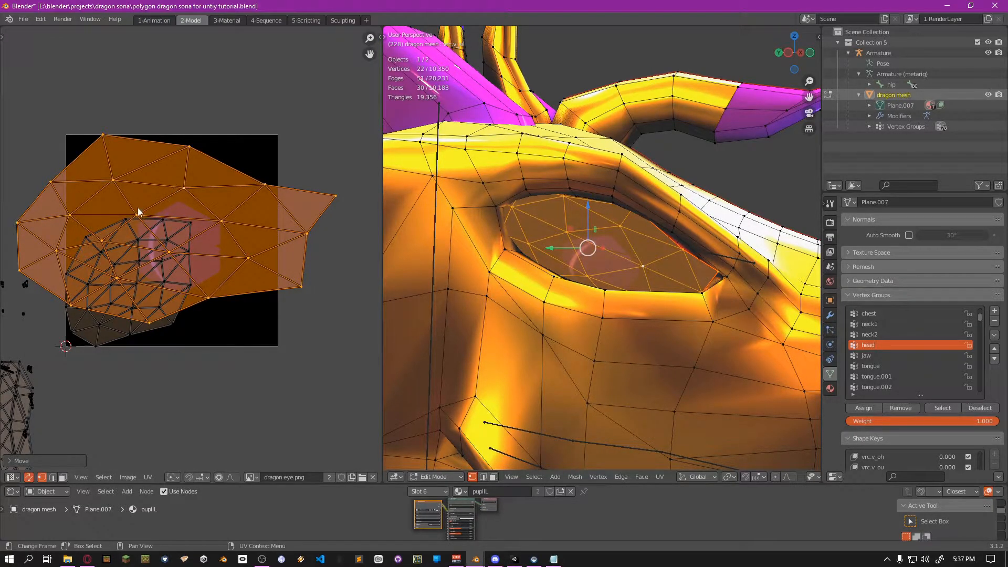
{"action": "key", "text": "g"}
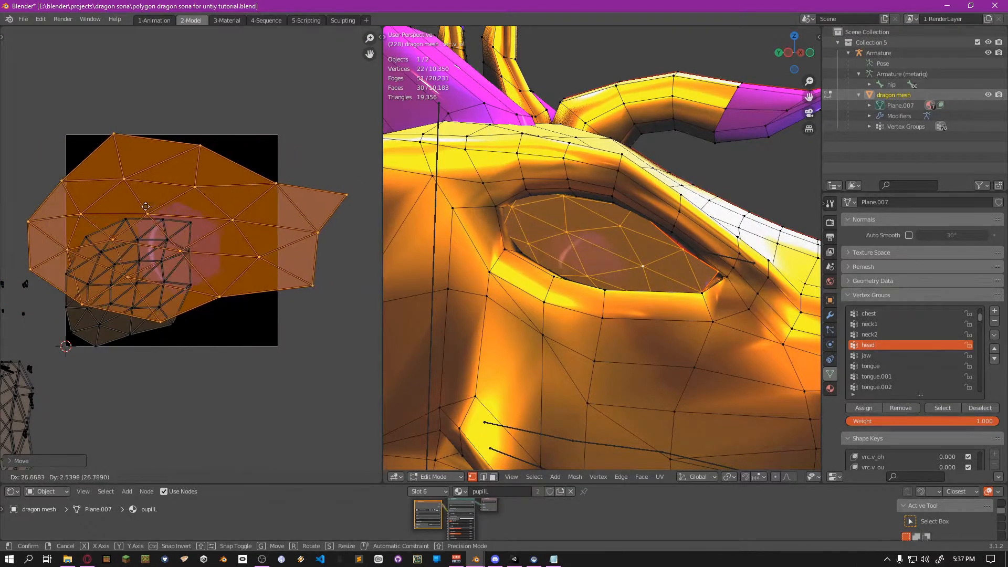
{"action": "left_click", "coordinate": [173, 212]}
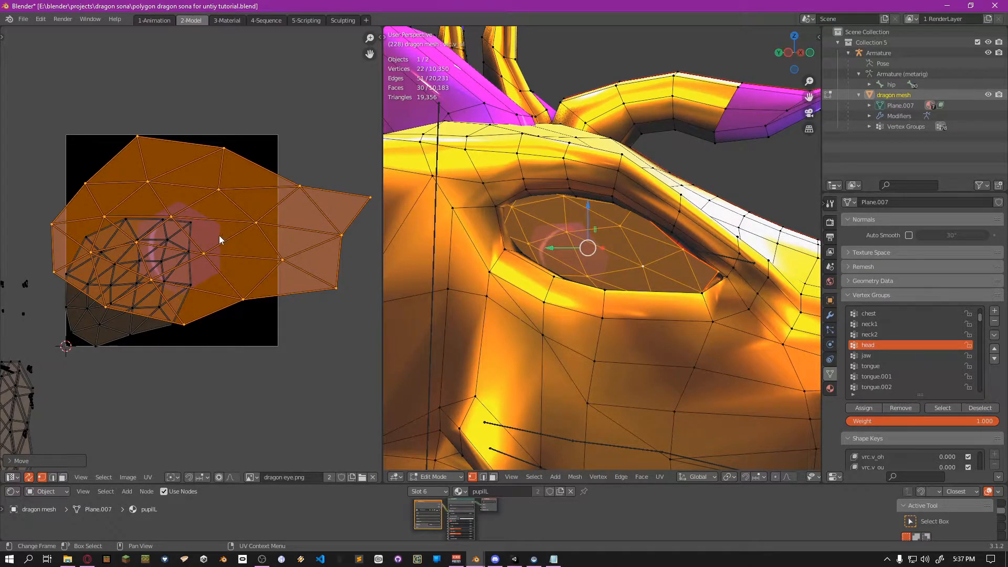
{"action": "key", "text": "g"}
{"action": "left_click", "coordinate": [192, 236]}
{"action": "left_click", "coordinate": [24, 228]}
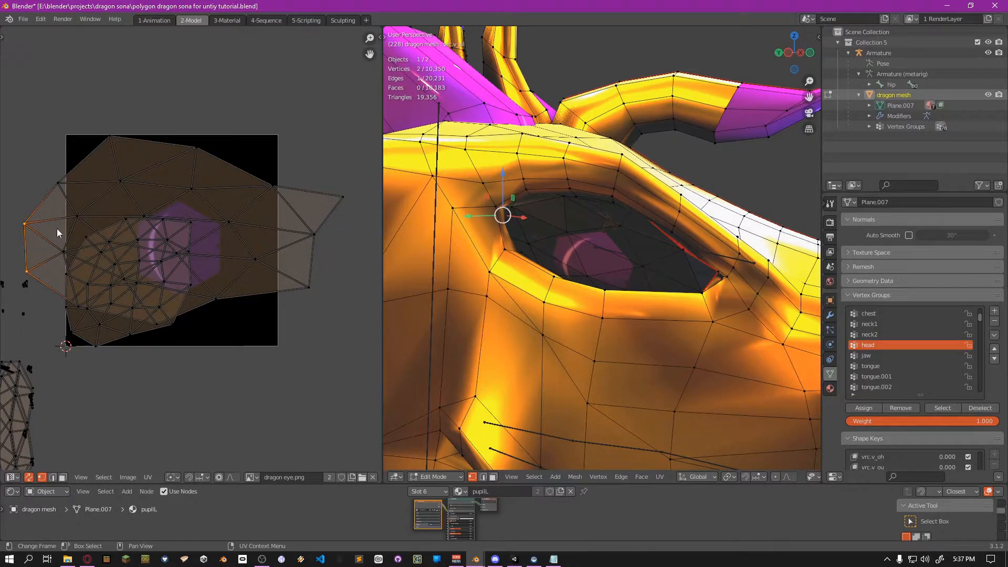
{"action": "key", "text": "g"}
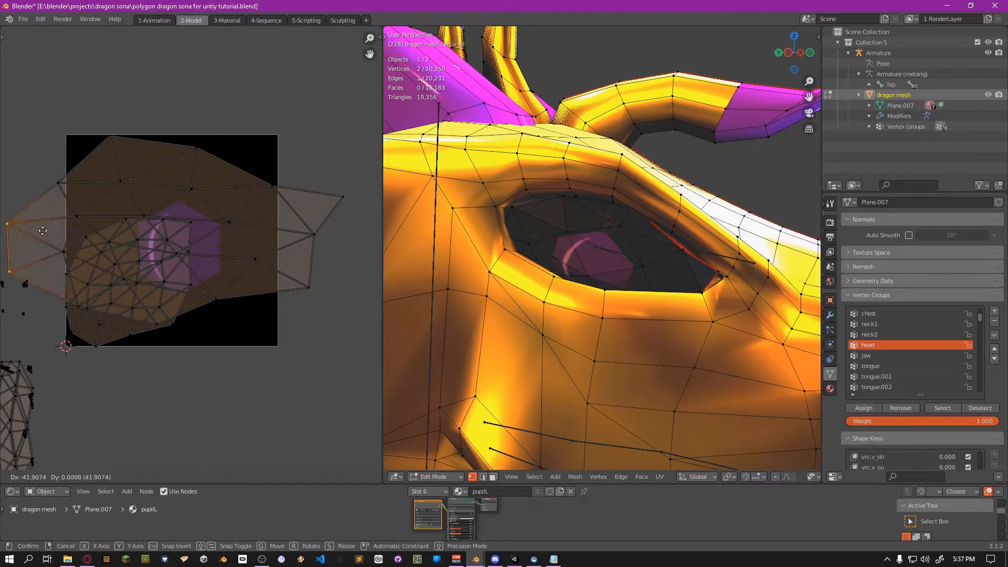
{"action": "right_click", "coordinate": [57, 224]}
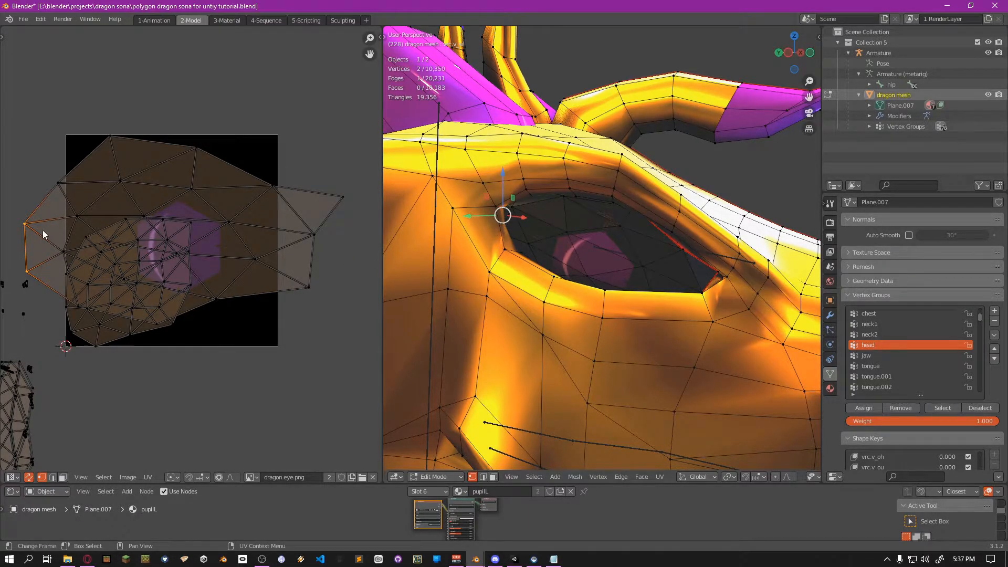
Reselect the shell's whole linked UV island and try other positions for it relative to the pupil image
{"action": "key", "text": "l"}
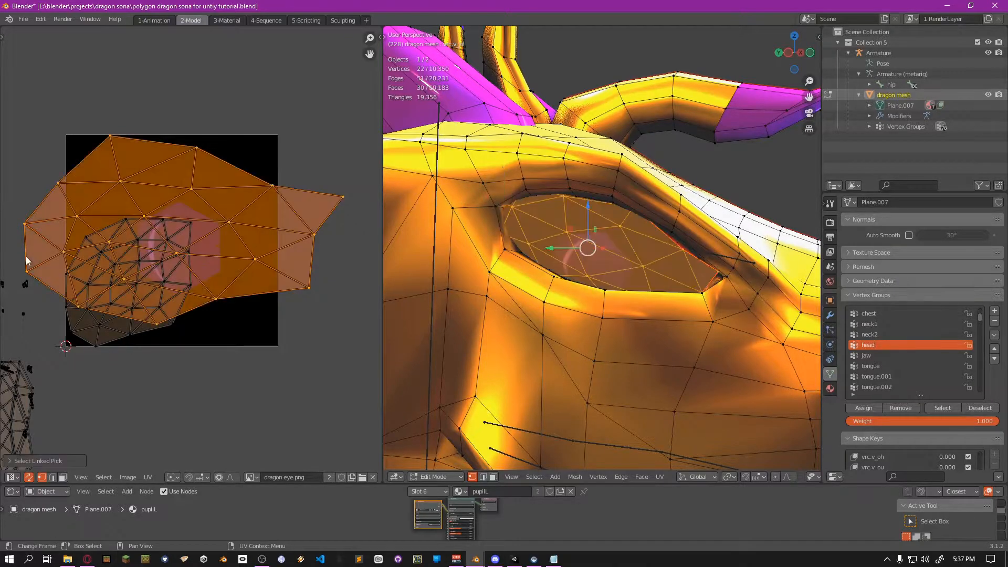
{"action": "key", "text": "g"}
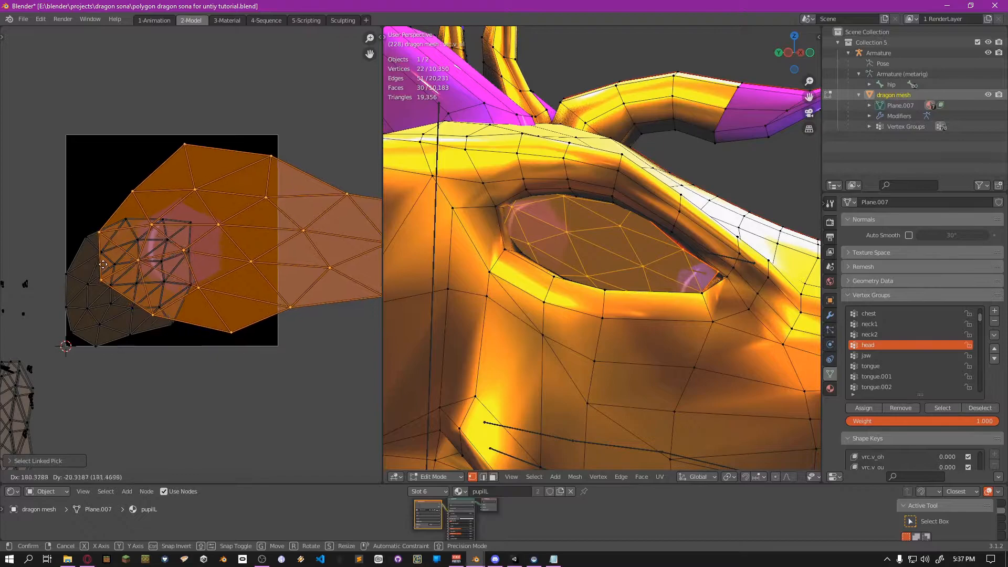
{"action": "left_click", "coordinate": [115, 255]}
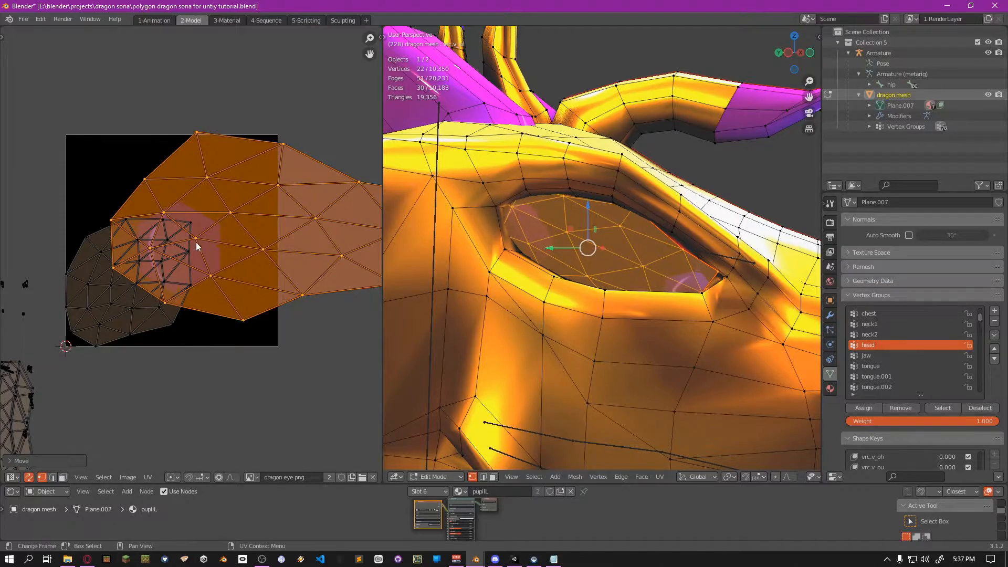
{"action": "key", "text": "g"}
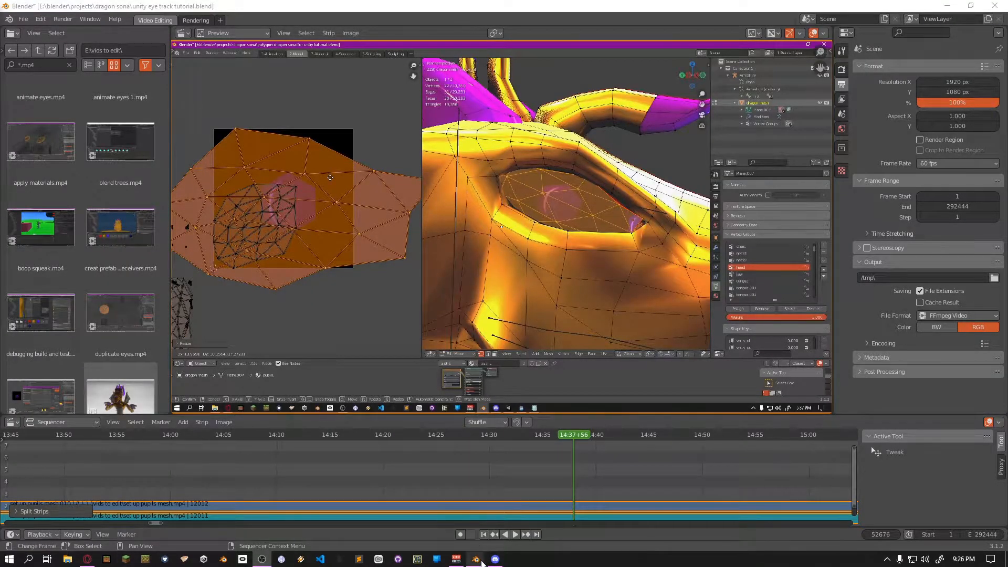
Switch to the Blender window containing polygon dragon sona for untiy.blend
{"action": "mouse_move", "coordinate": [478, 564]}
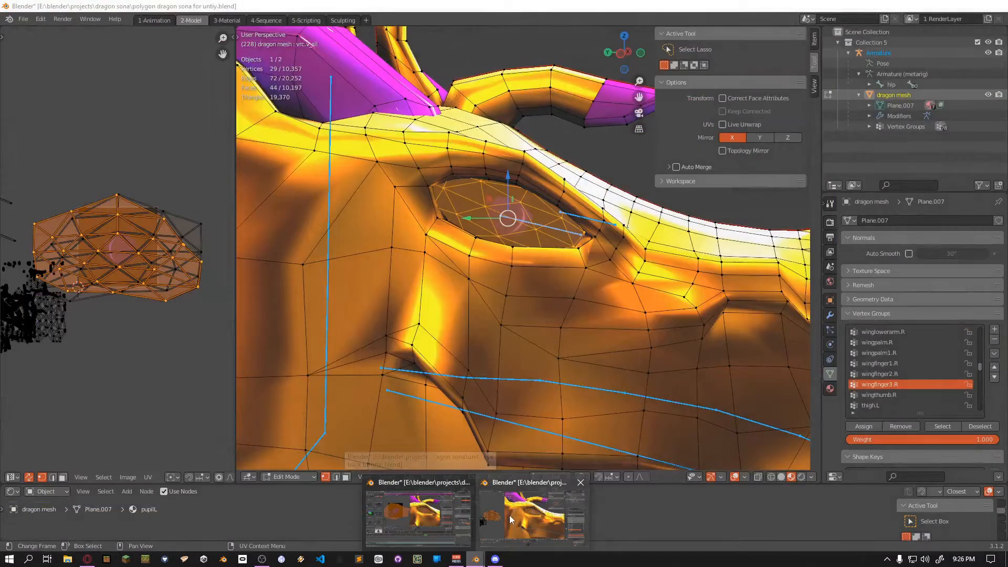
{"action": "left_click", "coordinate": [451, 523]}
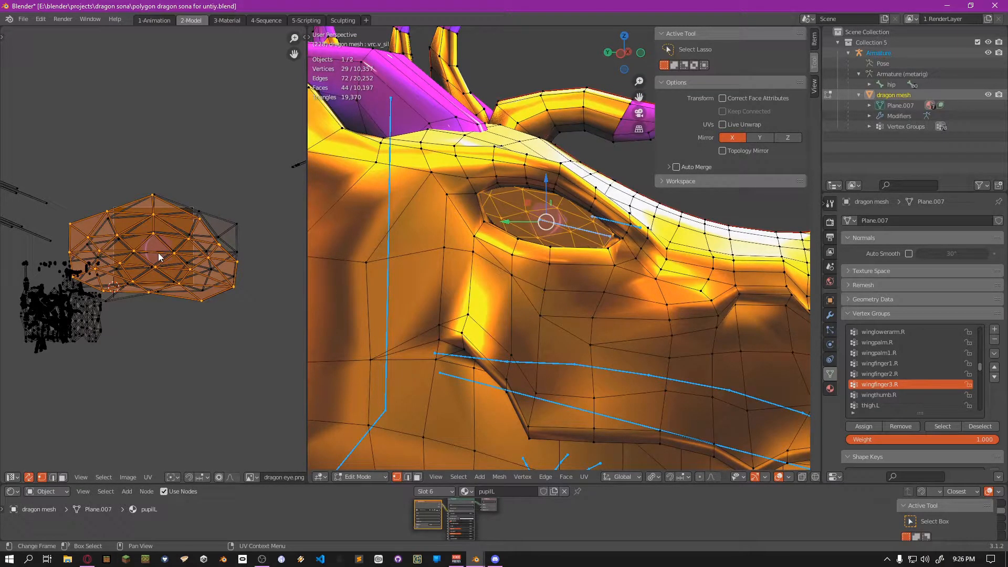
Try moving the UV islands of both eye shells to shift each pupil within its eye opening
{"action": "key", "text": "g"}
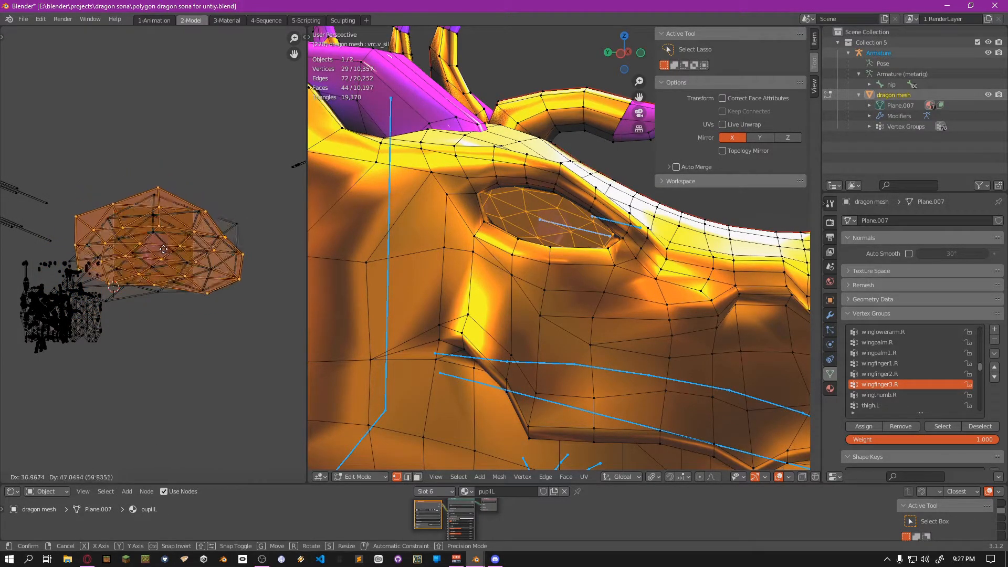
{"action": "left_click", "coordinate": [197, 248]}
{"action": "middle_click_drag", "start_coordinate": [525, 231], "coordinate": [331, 226]}
{"action": "left_click", "coordinate": [244, 225]}
{"action": "key", "text": "l"}
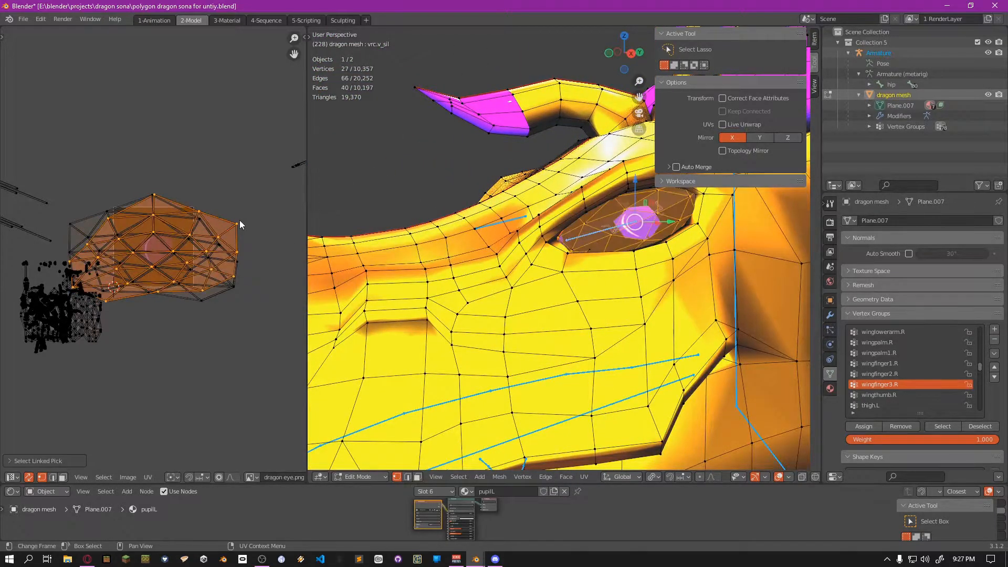
{"action": "key", "text": "g"}
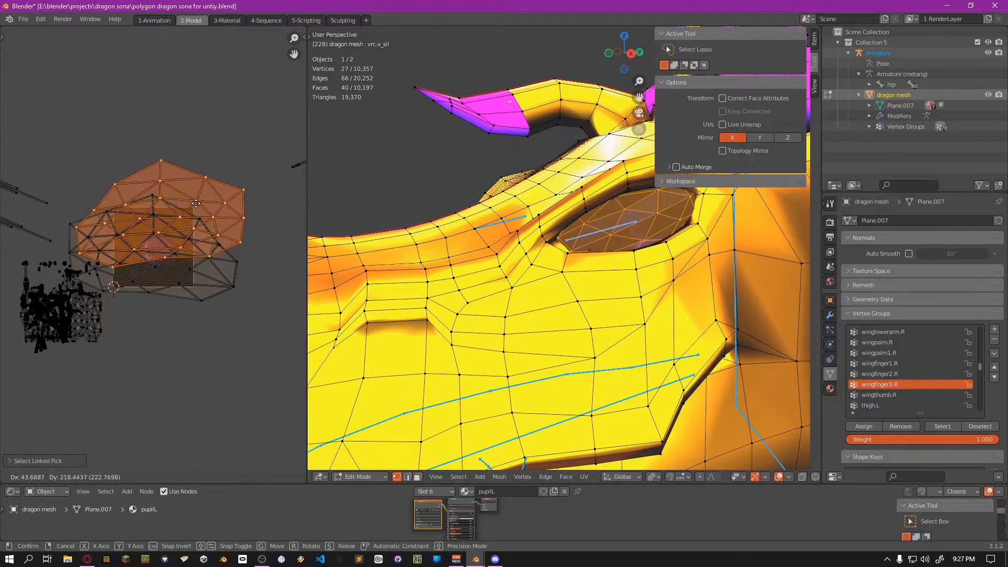
{"action": "left_click", "coordinate": [226, 244]}
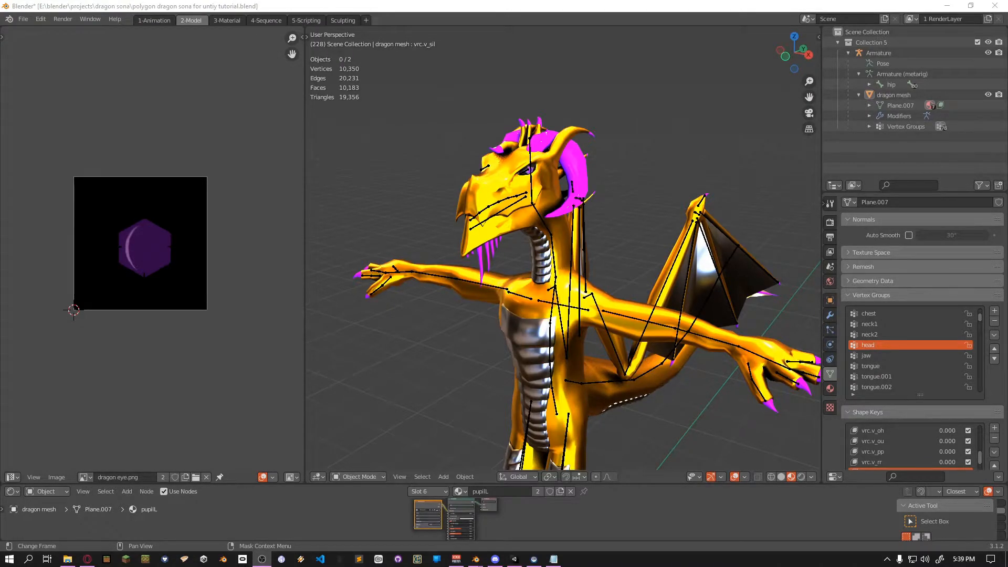
Select the armature and dragon mesh and start an FBX export
{"action": "left_click", "coordinate": [464, 165]}
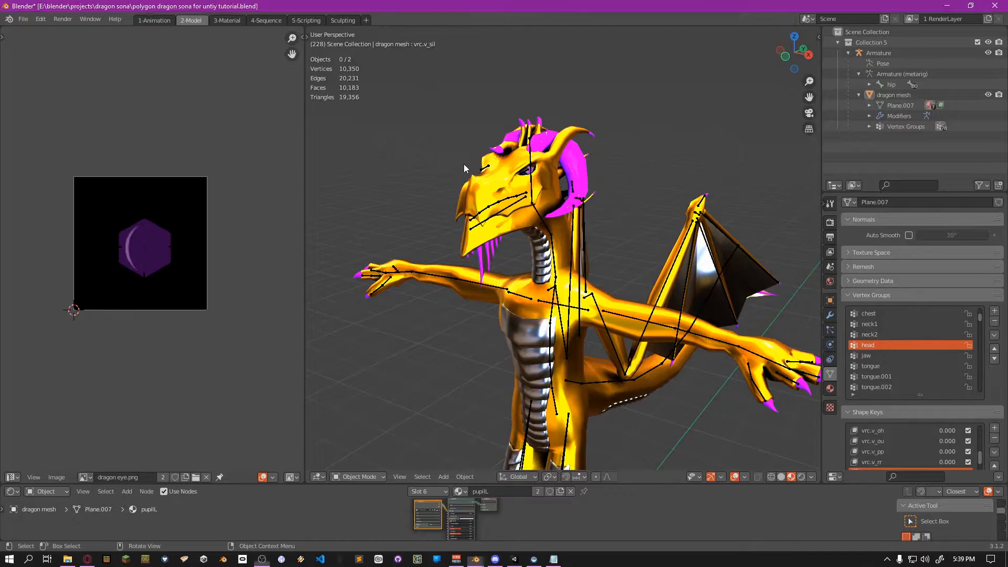
{"action": "key", "text": "a"}
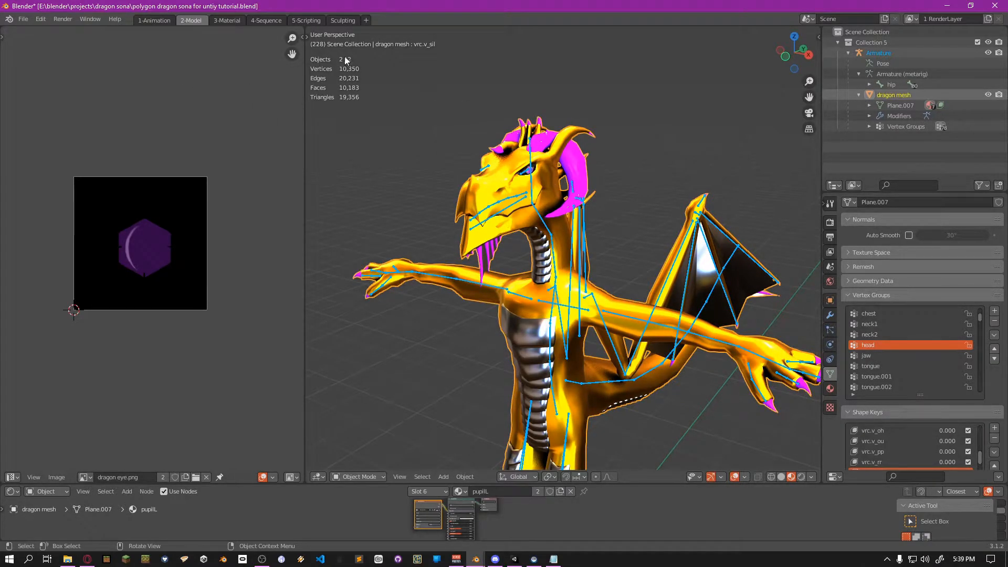
{"action": "left_click", "coordinate": [24, 19]}
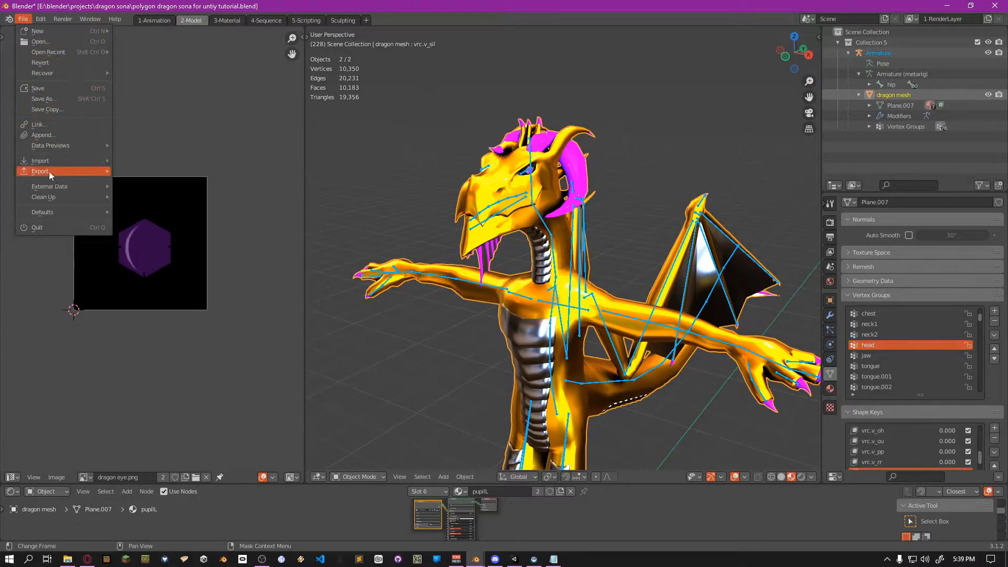
{"action": "mouse_move", "coordinate": [91, 175]}
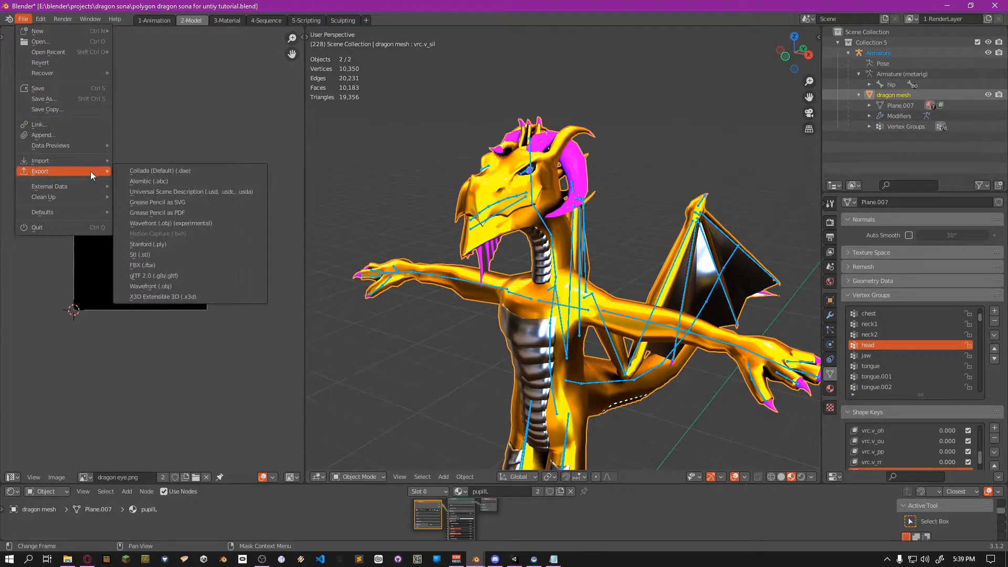
{"action": "left_click", "coordinate": [154, 266]}
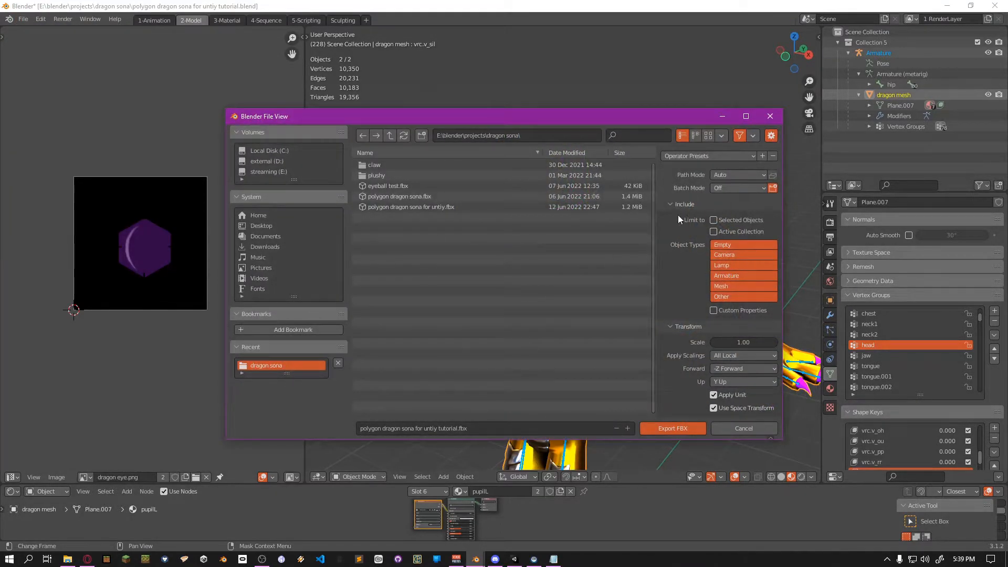
Limit the FBX export to selected objects and review the transform and armature export options
{"action": "left_click", "coordinate": [715, 220]}
{"action": "scroll", "coordinate": [680, 283], "scroll_direction": "down", "scroll_amount": 2}
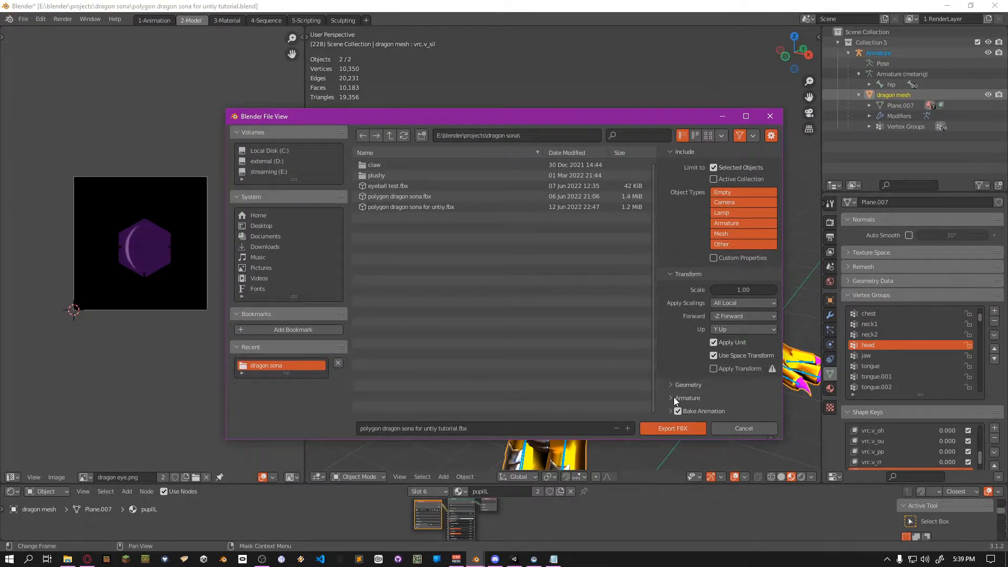
{"action": "left_click", "coordinate": [675, 398]}
{"action": "scroll", "coordinate": [683, 357], "scroll_direction": "down", "scroll_amount": 3}
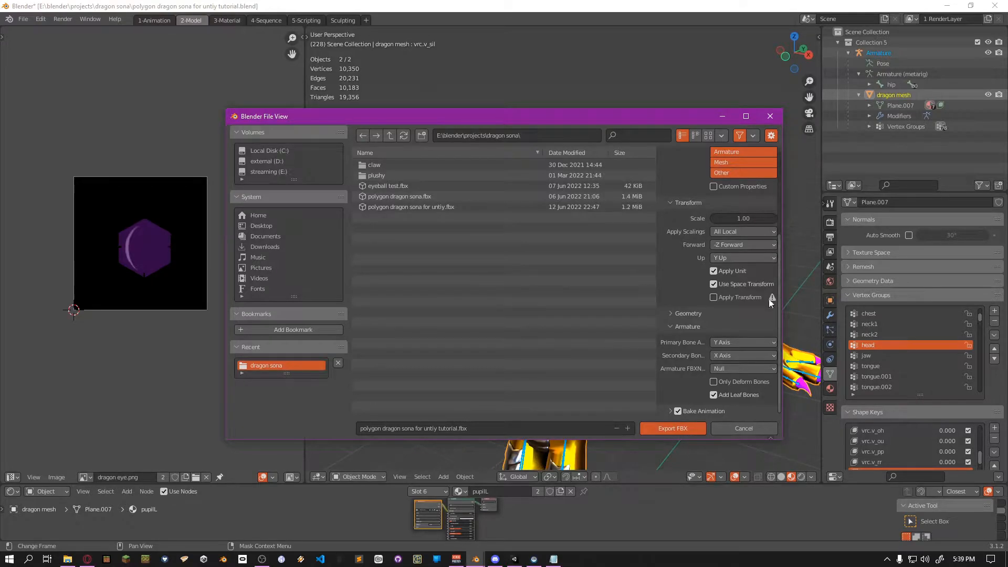
{"action": "scroll", "coordinate": [684, 348], "scroll_direction": "up", "scroll_amount": 6}
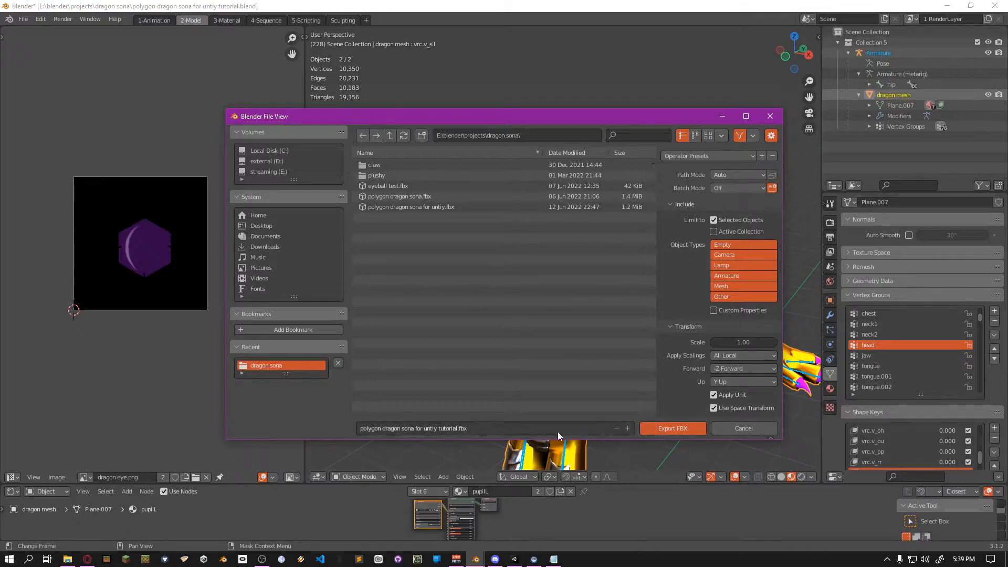
Export the model as polygon dragon sona for untiy tutorial.fbx into the dragon sona folder
{"action": "left_click", "coordinate": [448, 429]}
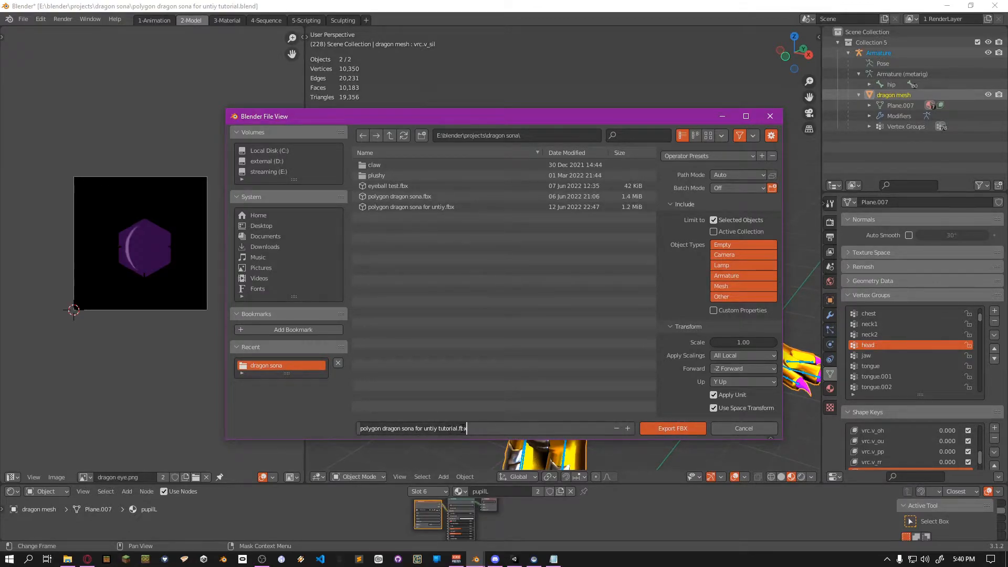
{"action": "key", "text": "Left"}
{"action": "key", "text": "Left"}
{"action": "key", "text": "Left"}
{"action": "key", "text": "Left"}
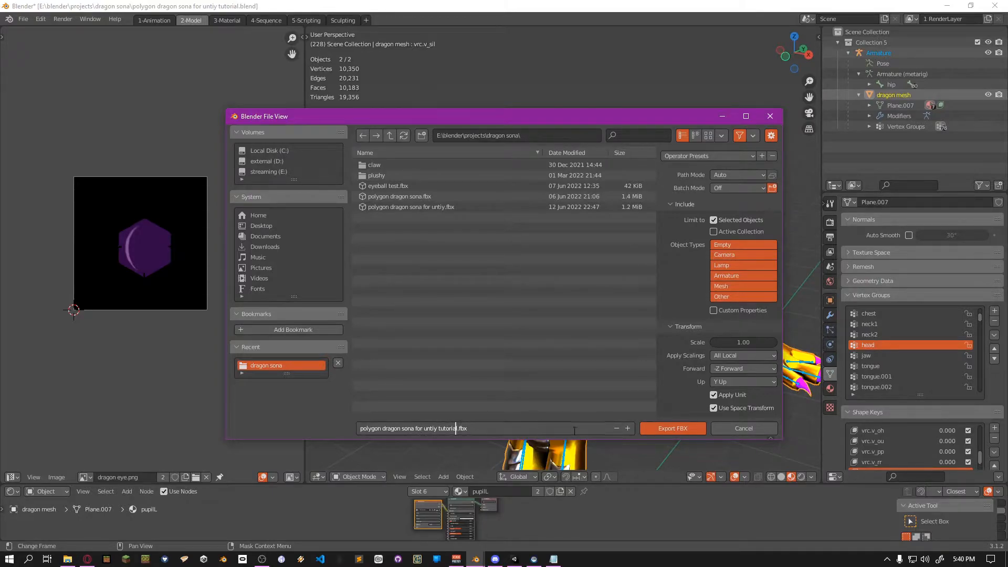
{"action": "left_click", "coordinate": [673, 432]}
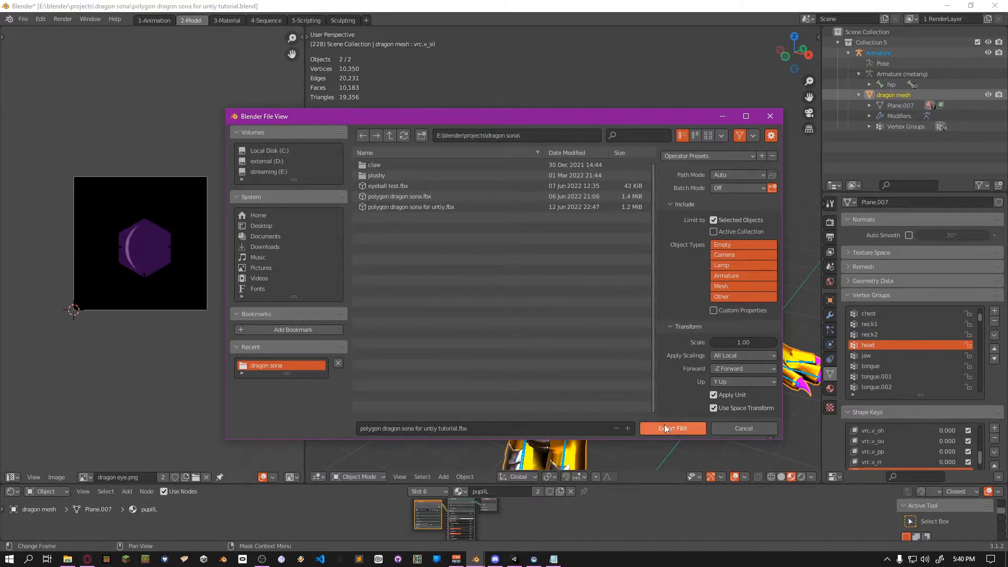
{"action": "left_click", "coordinate": [666, 427]}
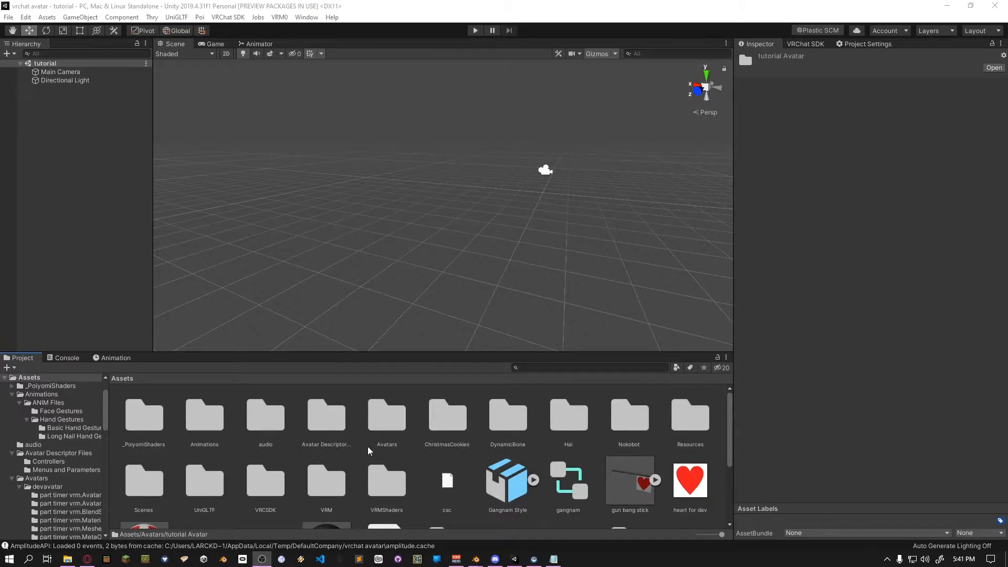
In Unity, open the Avatars > tutorial Avatar asset folder and bring the exported dragon FBX into it
{"action": "double_click", "coordinate": [389, 420]}
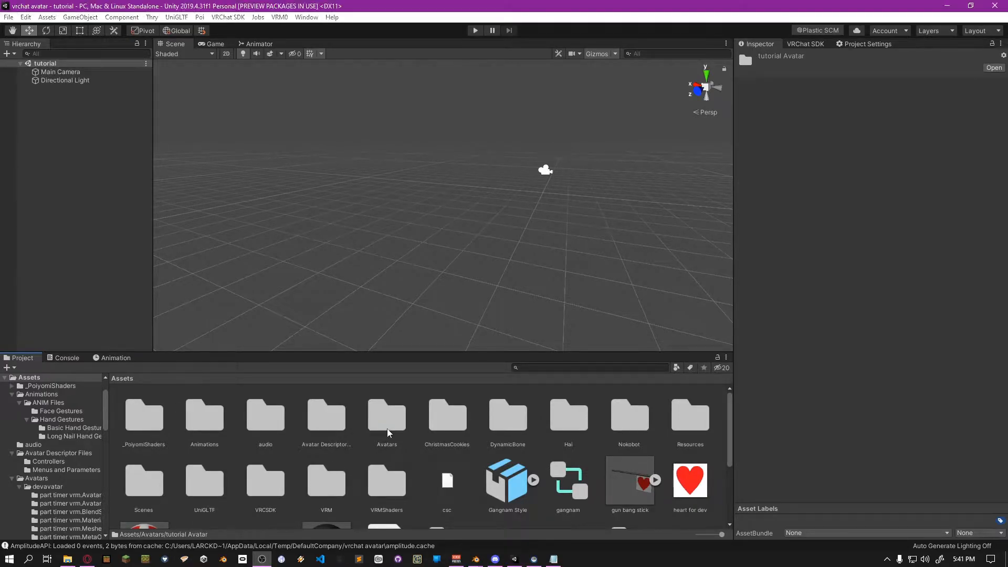
{"action": "double_click", "coordinate": [317, 428]}
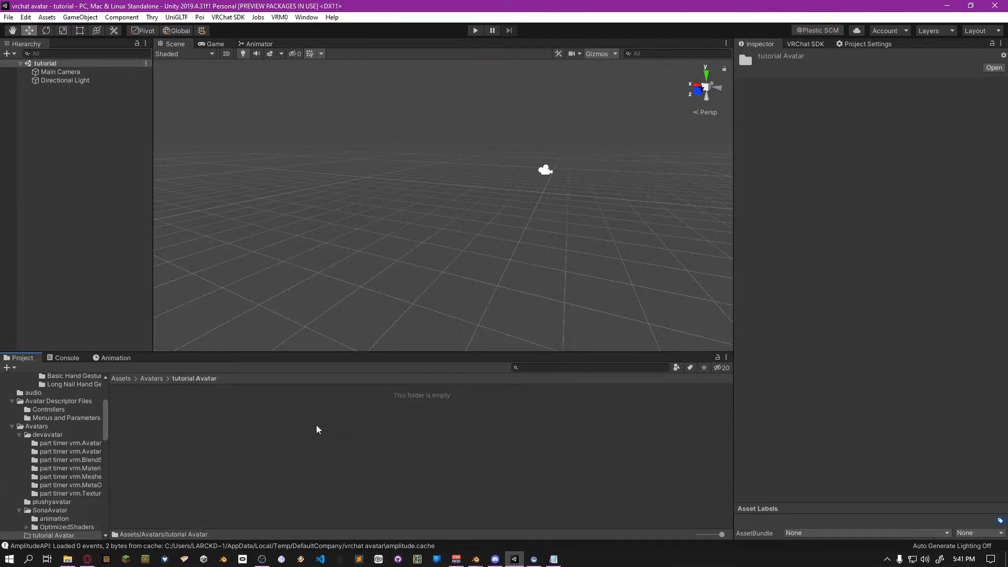
{"action": "left_click", "coordinate": [69, 561]}
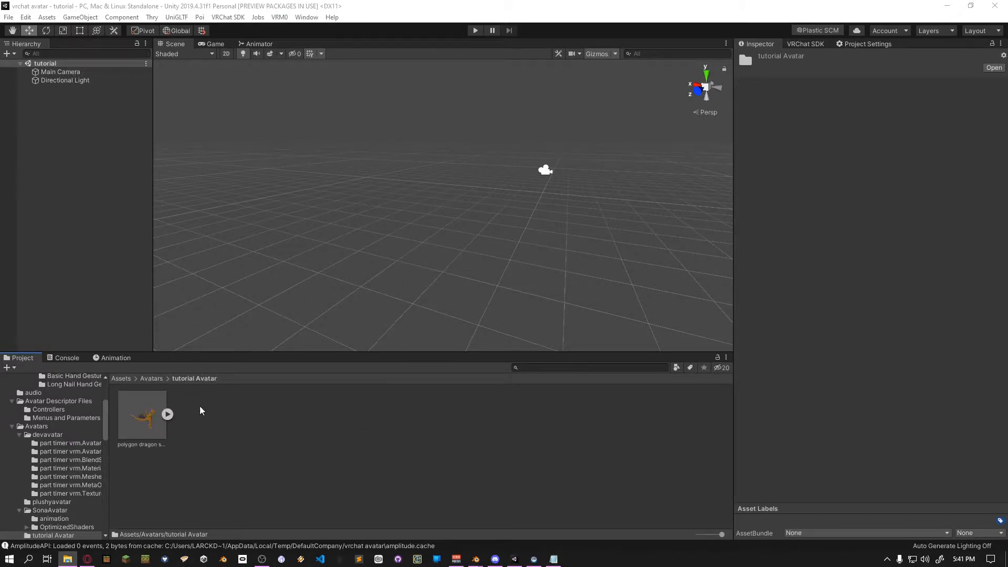
Extract the dragon model's embedded materials into the tutorial Avatar folder and inspect the extracted pupilR material
{"action": "left_click", "coordinate": [143, 420]}
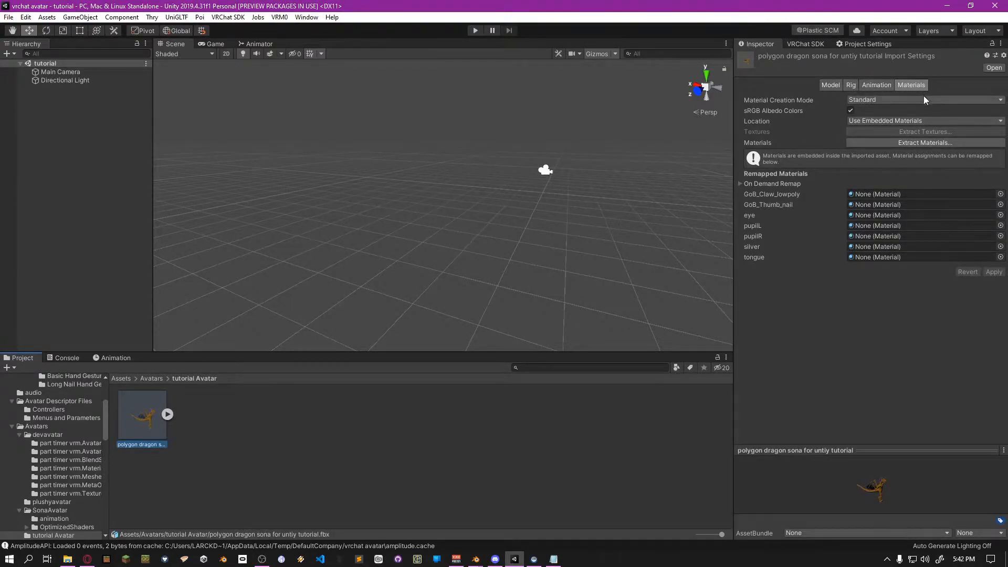
{"action": "left_click", "coordinate": [928, 143]}
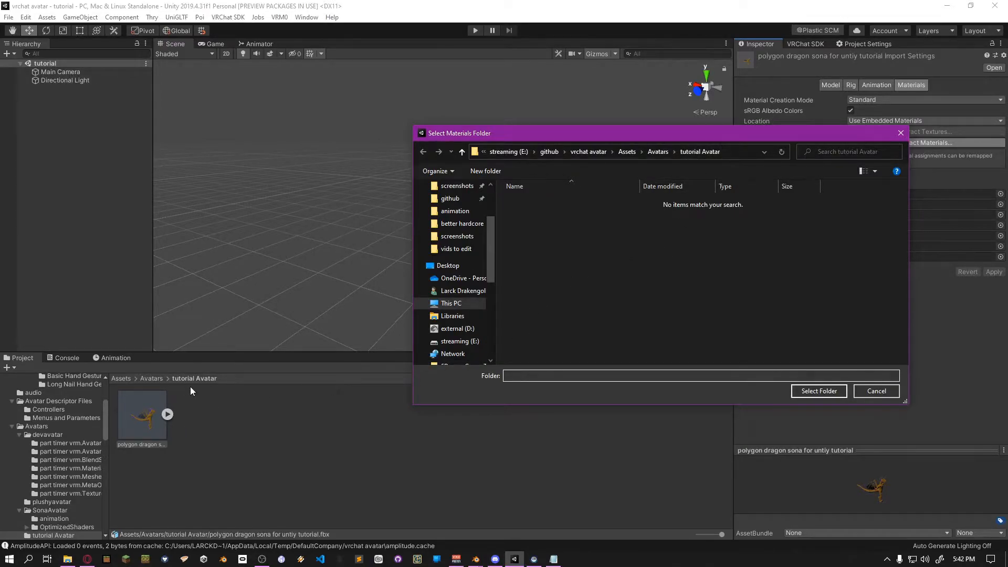
{"action": "left_click", "coordinate": [814, 392]}
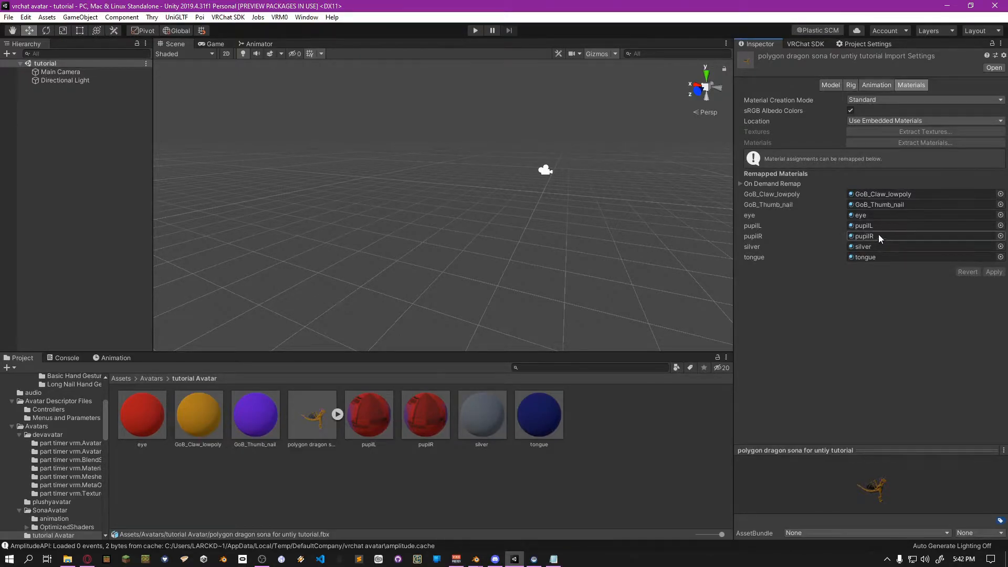
{"action": "left_click", "coordinate": [415, 417]}
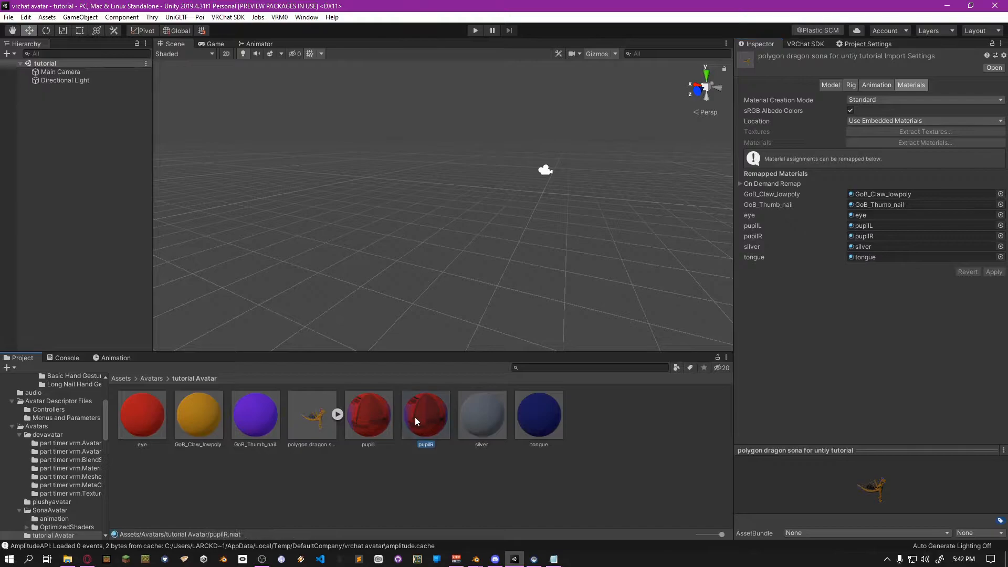
{"action": "left_click", "coordinate": [420, 421]}
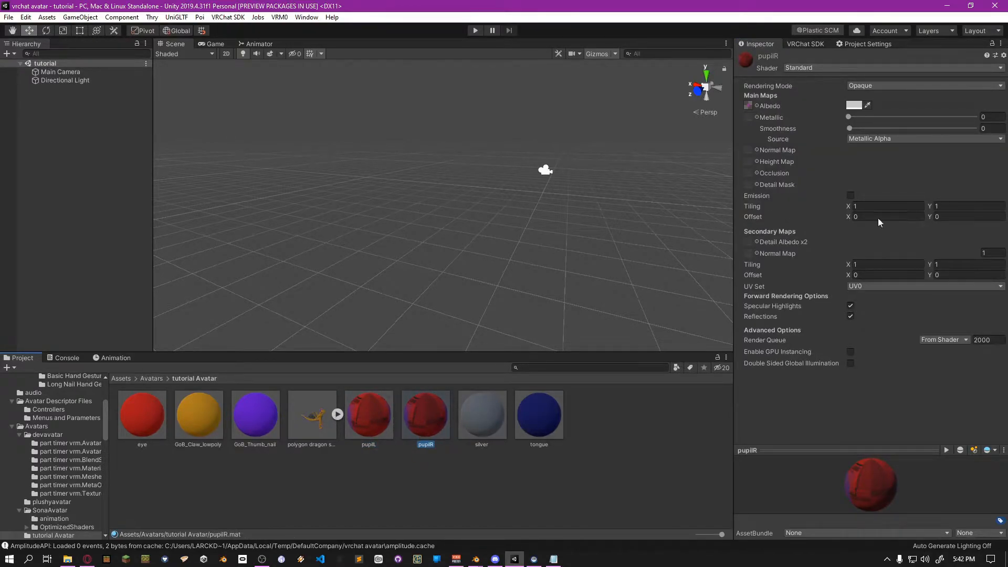
Set the dragon model's rig animation type to Humanoid and apply the import settings
{"action": "left_click", "coordinate": [337, 433]}
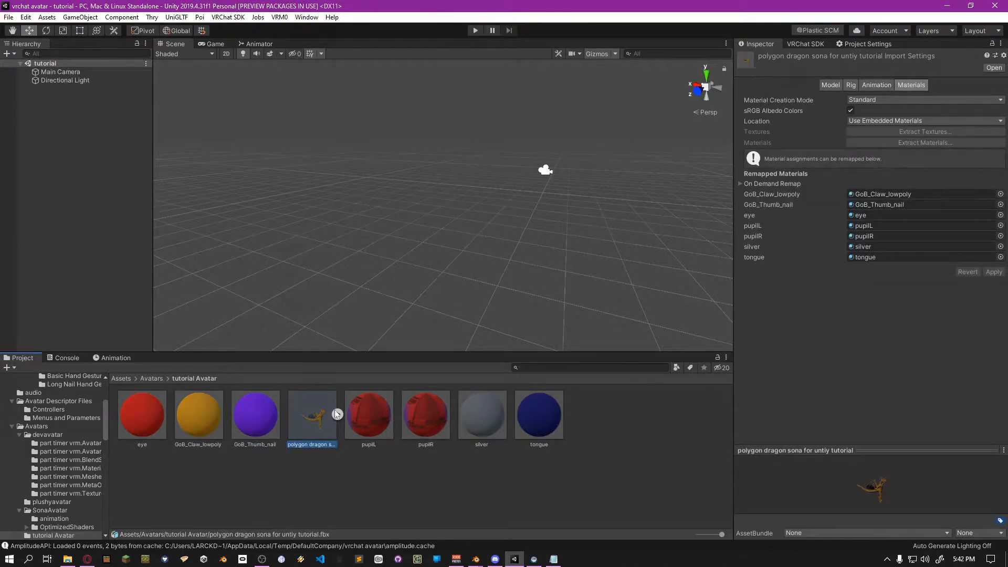
{"action": "left_click", "coordinate": [851, 86]}
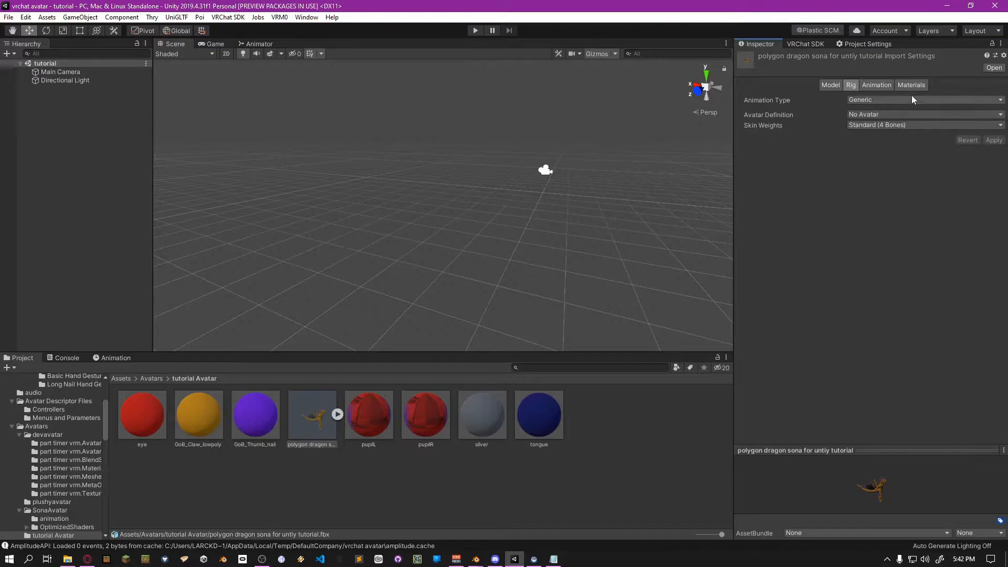
{"action": "left_click", "coordinate": [925, 102]}
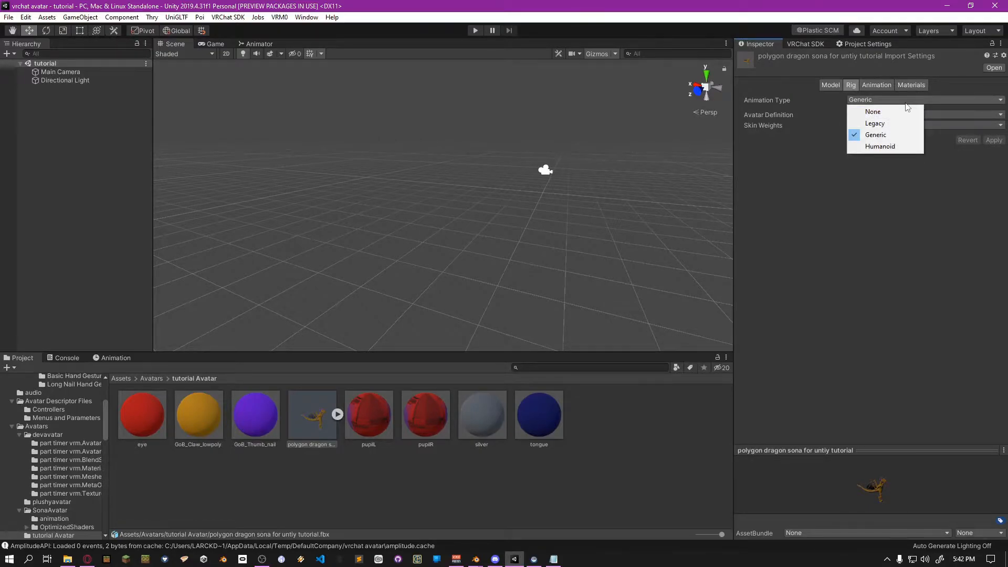
{"action": "left_click", "coordinate": [880, 145]}
{"action": "left_click", "coordinate": [994, 176]}
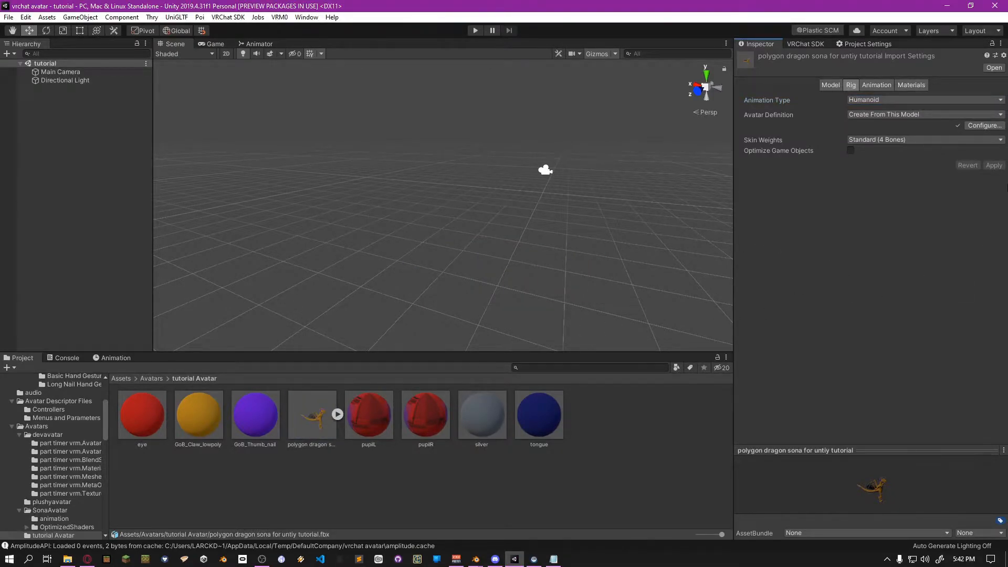
Open the humanoid avatar configuration and check the bone assignments for the body, arms and legs
{"action": "left_click", "coordinate": [981, 125]}
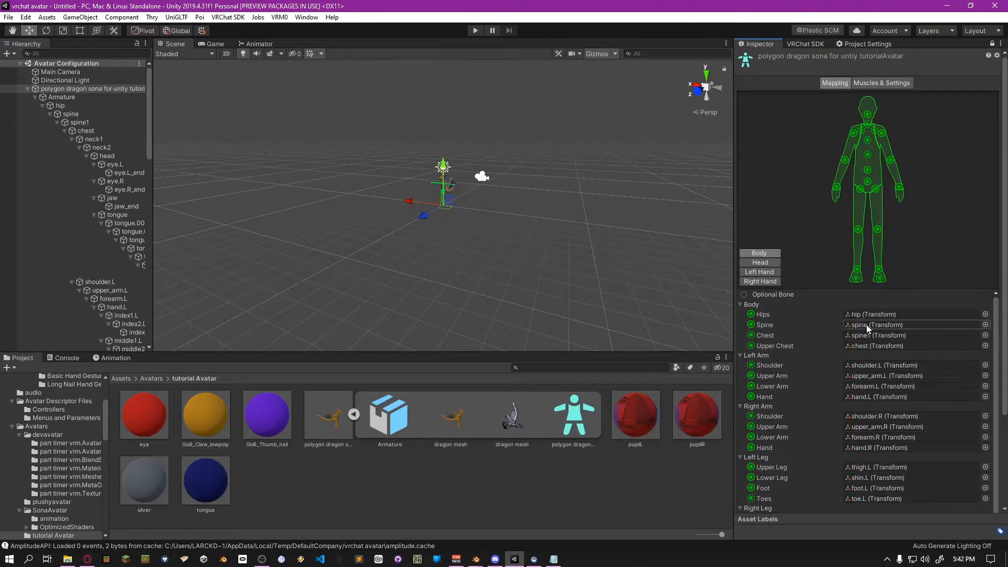
{"action": "scroll", "coordinate": [840, 390], "scroll_direction": "down", "scroll_amount": 1}
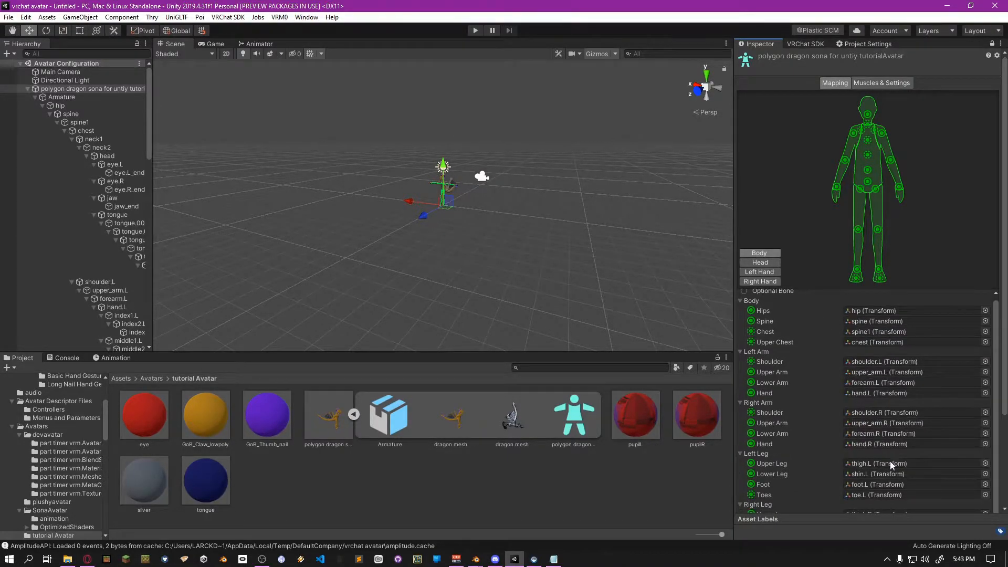
{"action": "scroll", "coordinate": [927, 198], "scroll_direction": "down", "scroll_amount": 3}
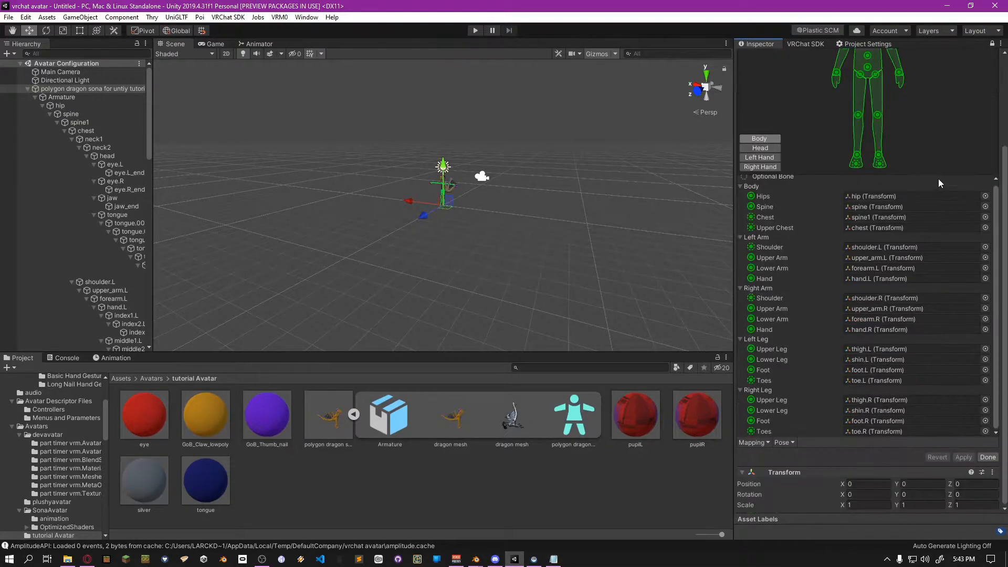
{"action": "scroll", "coordinate": [876, 169], "scroll_direction": "up", "scroll_amount": 3}
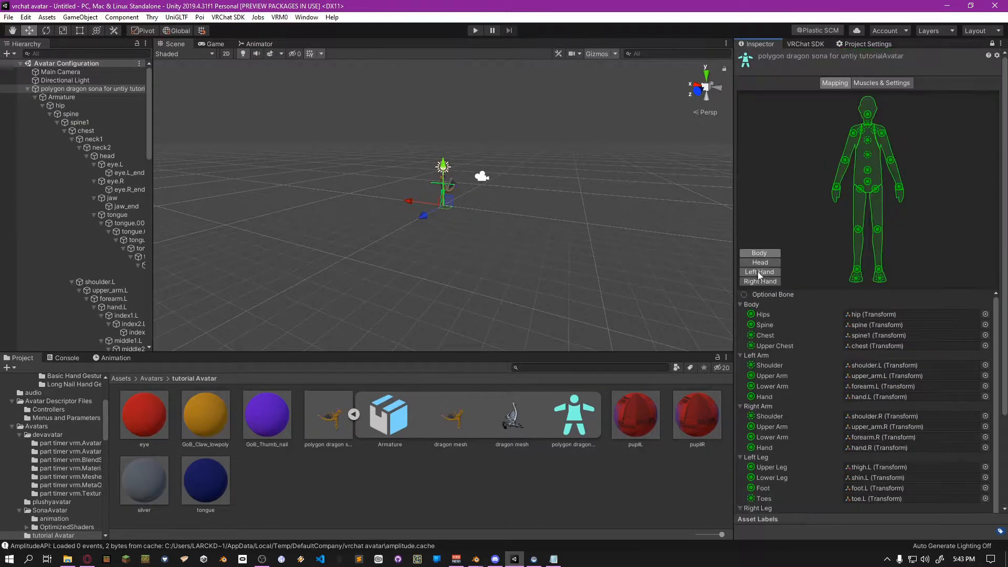
Set the Jaw bone to None in the avatar's head mapping
{"action": "left_click", "coordinate": [766, 262]}
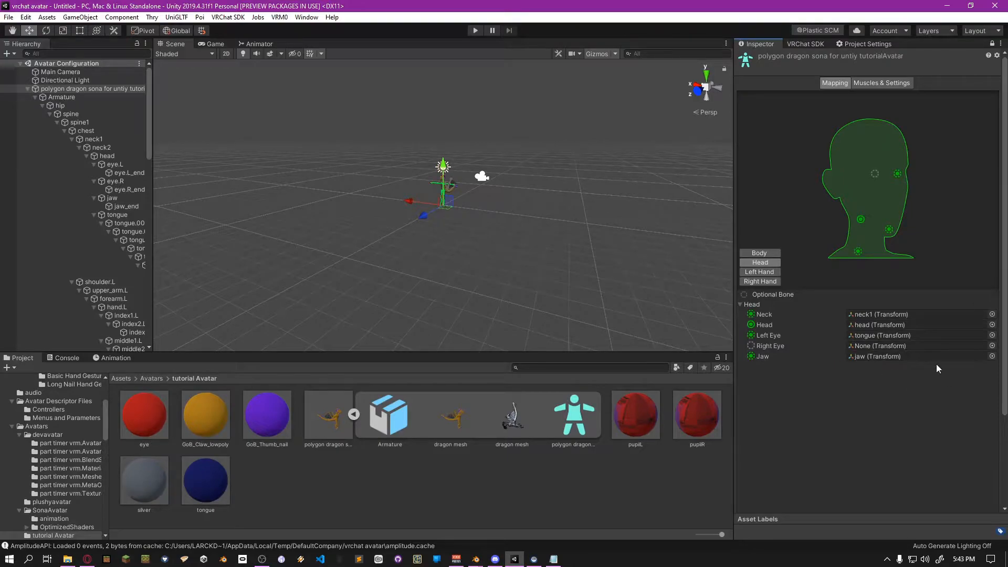
{"action": "left_click", "coordinate": [992, 356]}
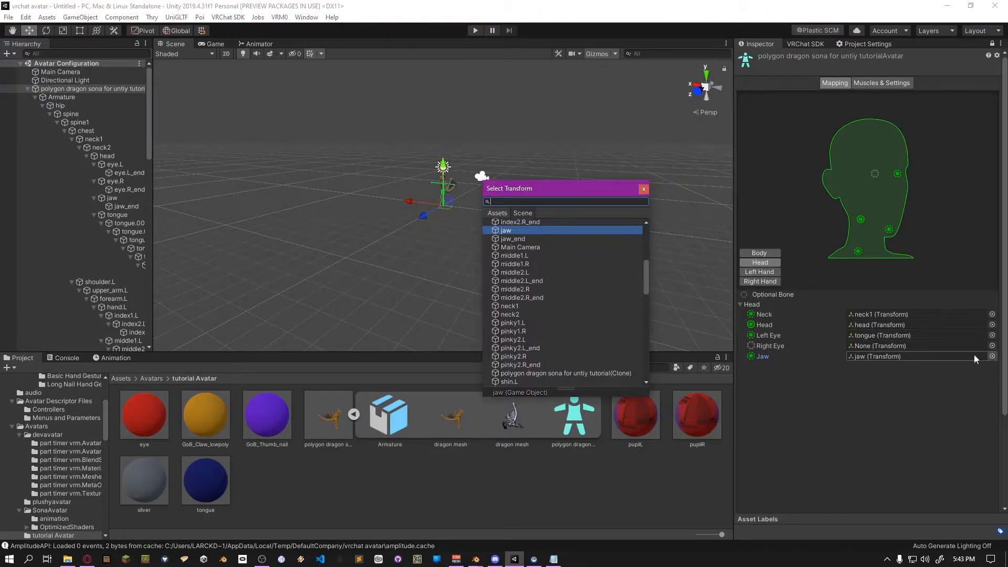
{"action": "scroll", "coordinate": [517, 237], "scroll_direction": "up", "scroll_amount": 5}
{"action": "left_click", "coordinate": [518, 224]}
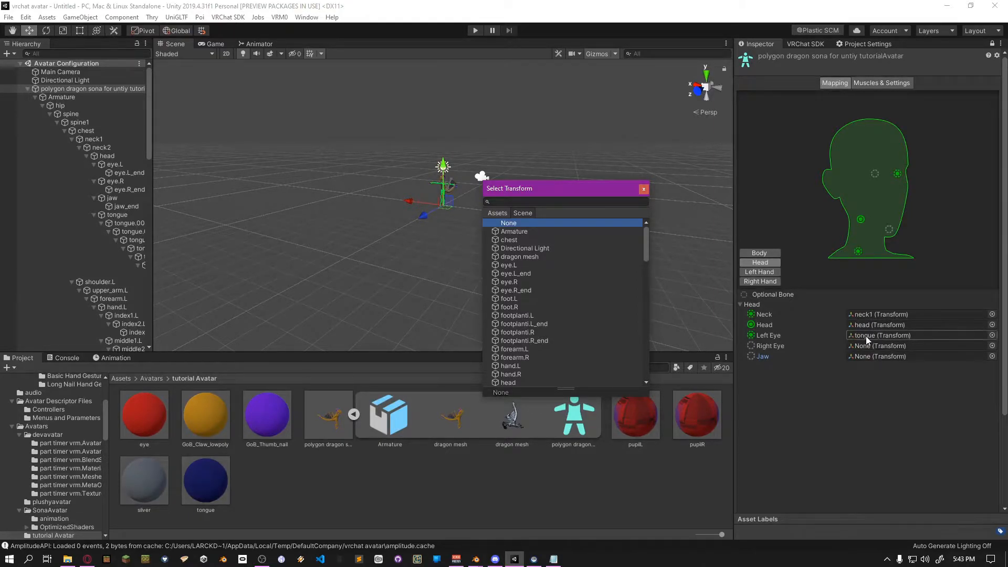
Assign the eye.L bone to Left Eye in the avatar's head mapping
{"action": "left_click", "coordinate": [643, 190]}
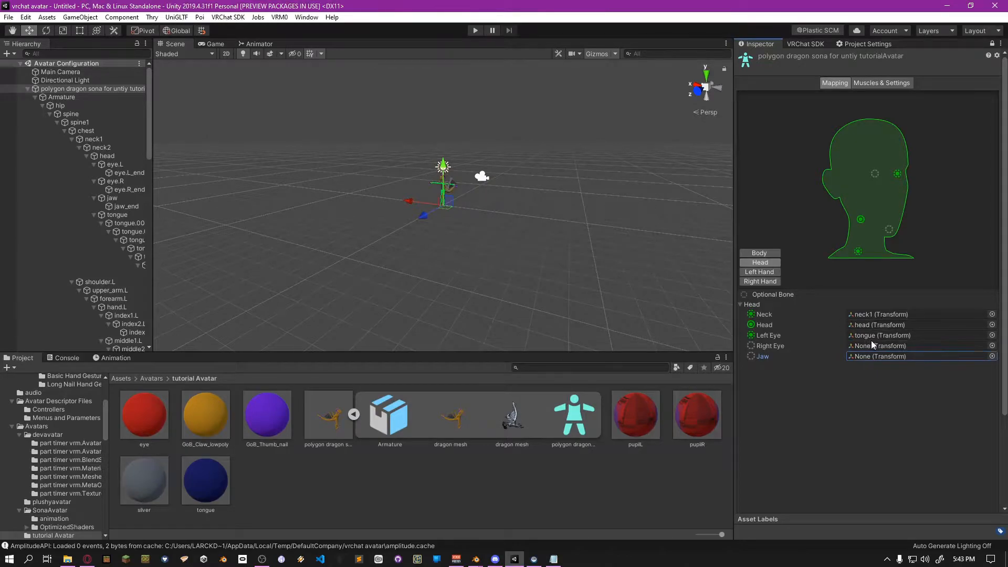
{"action": "left_click", "coordinate": [992, 336]}
{"action": "type", "text": "eye"}
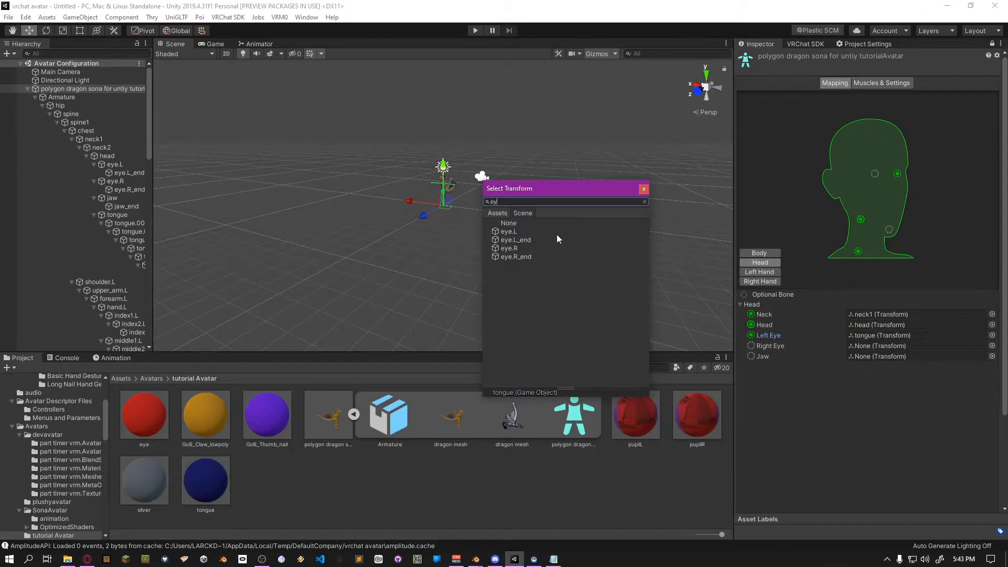
{"action": "left_click", "coordinate": [513, 232]}
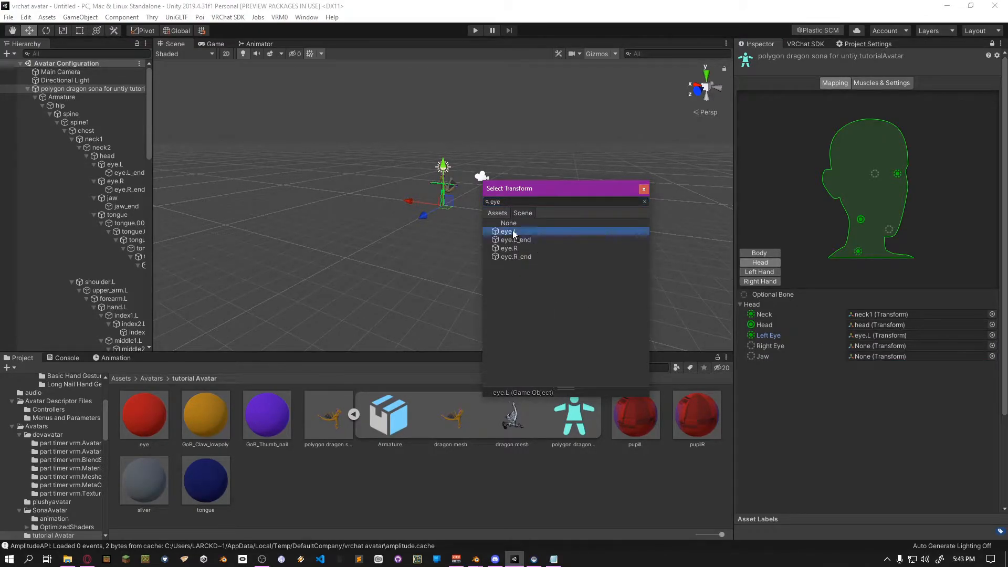
{"action": "left_click", "coordinate": [644, 189]}
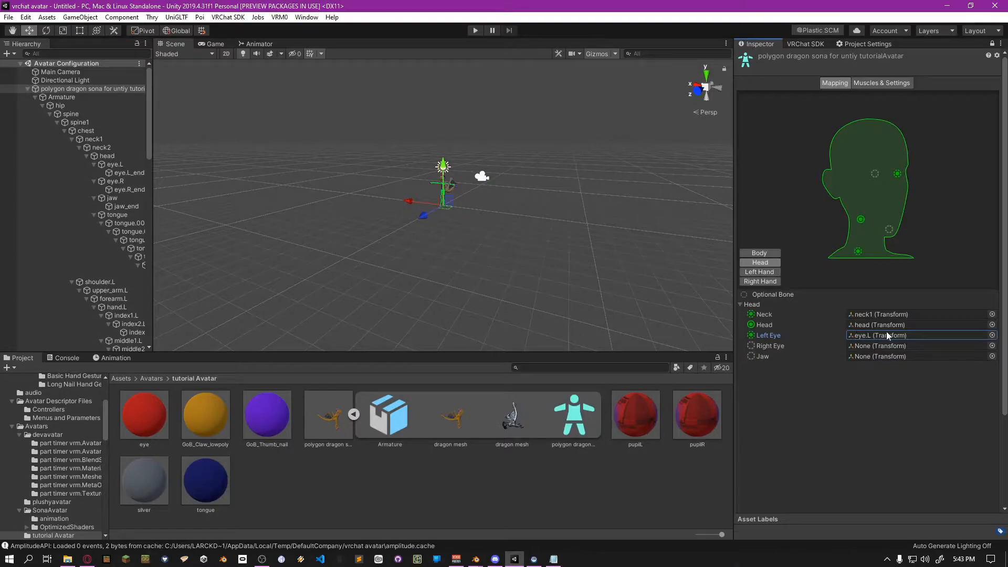
Assign the eye.R bone to Right Eye, apply the mapping changes and open the avatar's muscle settings
{"action": "left_click", "coordinate": [992, 345]}
{"action": "type", "text": "eye"}
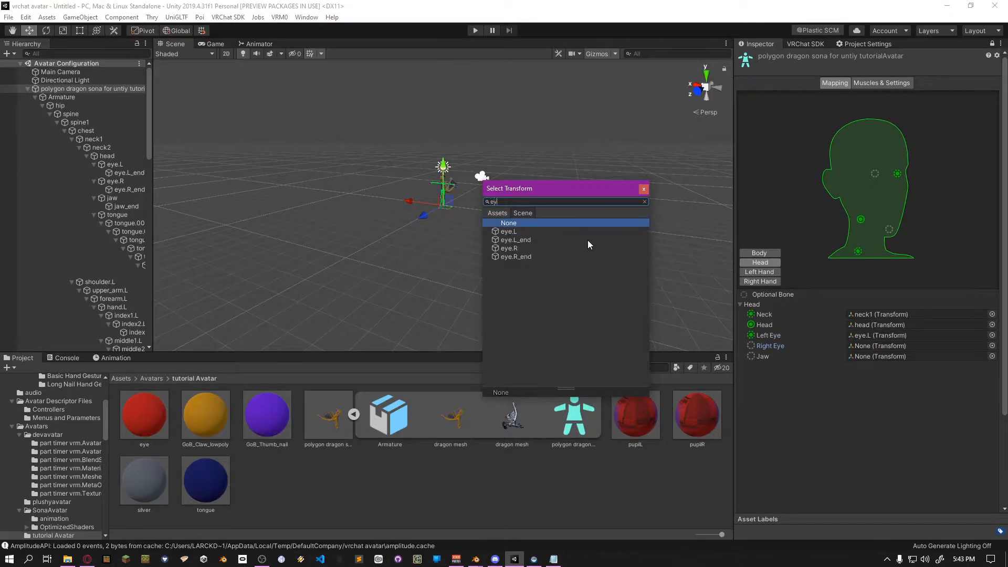
{"action": "left_click", "coordinate": [509, 245]}
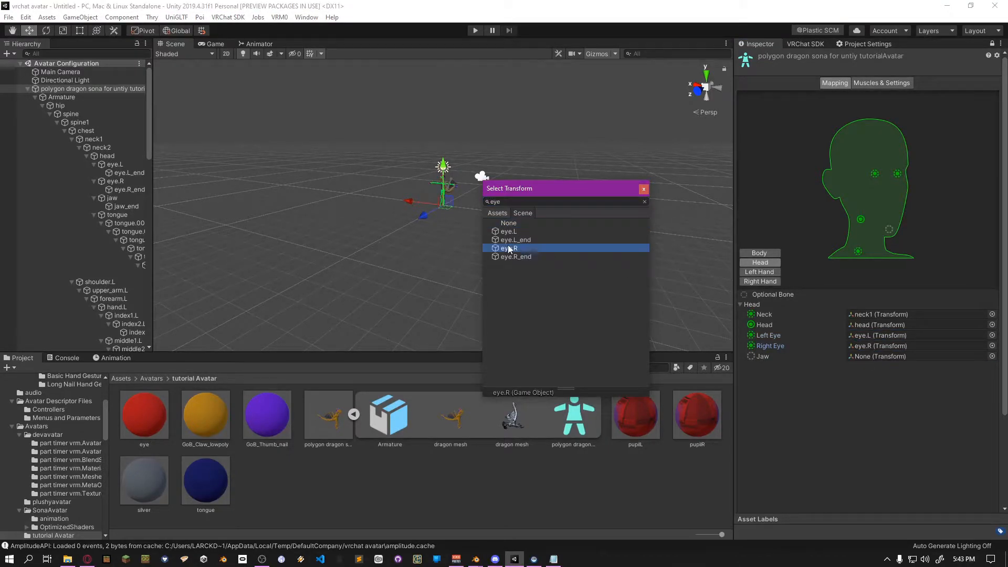
{"action": "left_click", "coordinate": [644, 189]}
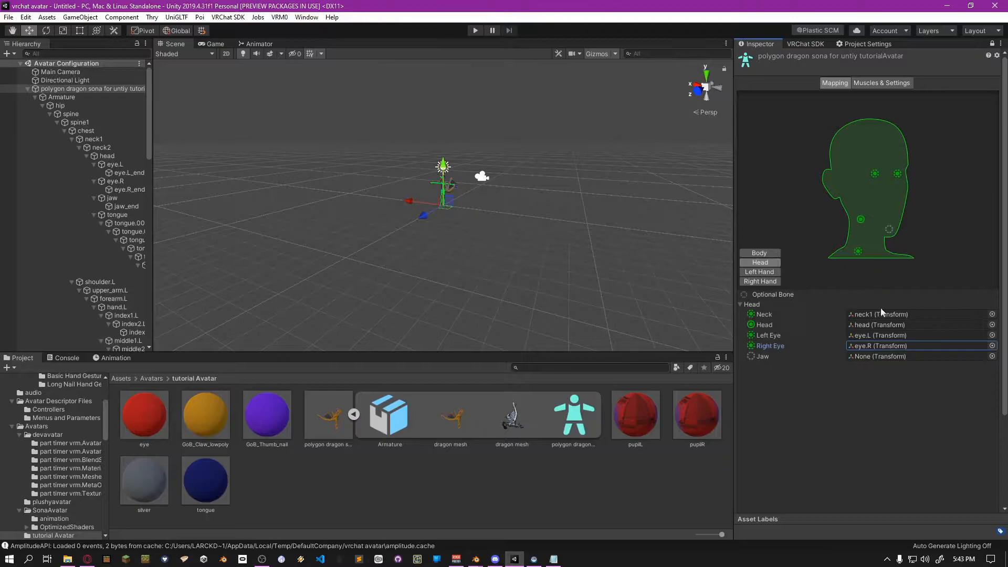
{"action": "left_click", "coordinate": [893, 82]}
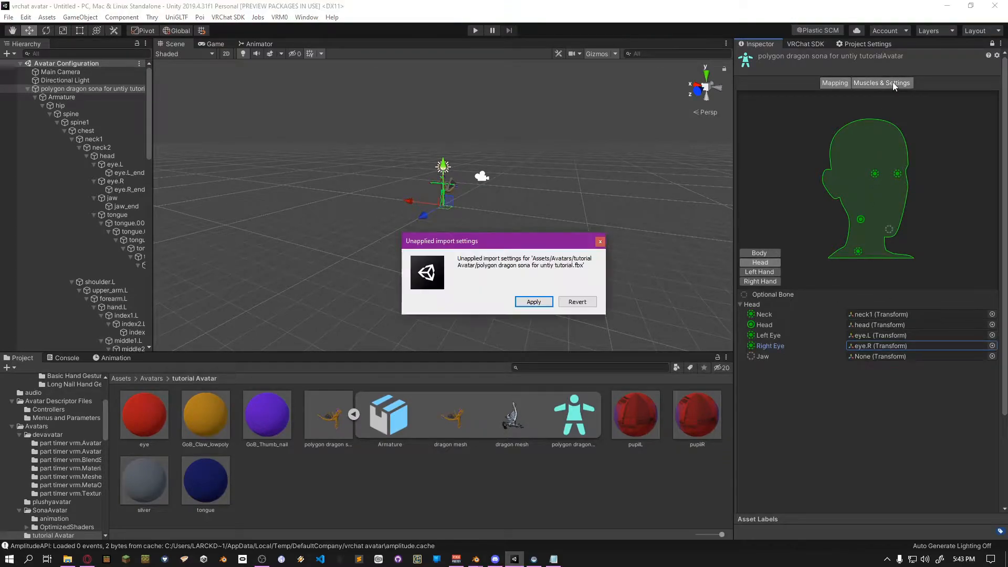
{"action": "left_click", "coordinate": [545, 301]}
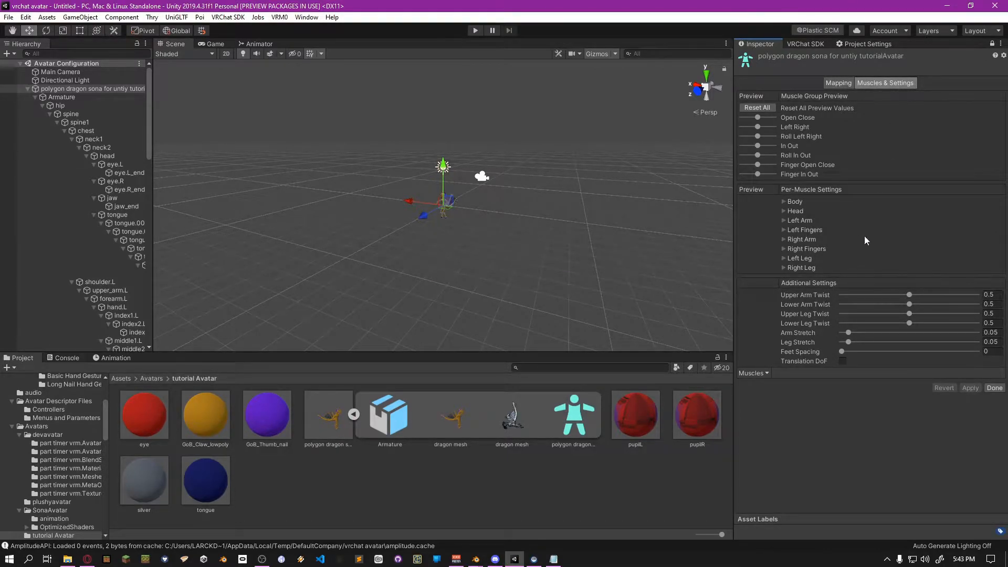
Set Upper Leg Twist and Lower Leg Twist to 0, apply the settings and finish the avatar configuration
{"action": "left_click_drag", "start_coordinate": [906, 313], "coordinate": [834, 314]}
{"action": "left_click_drag", "start_coordinate": [913, 326], "coordinate": [853, 328]}
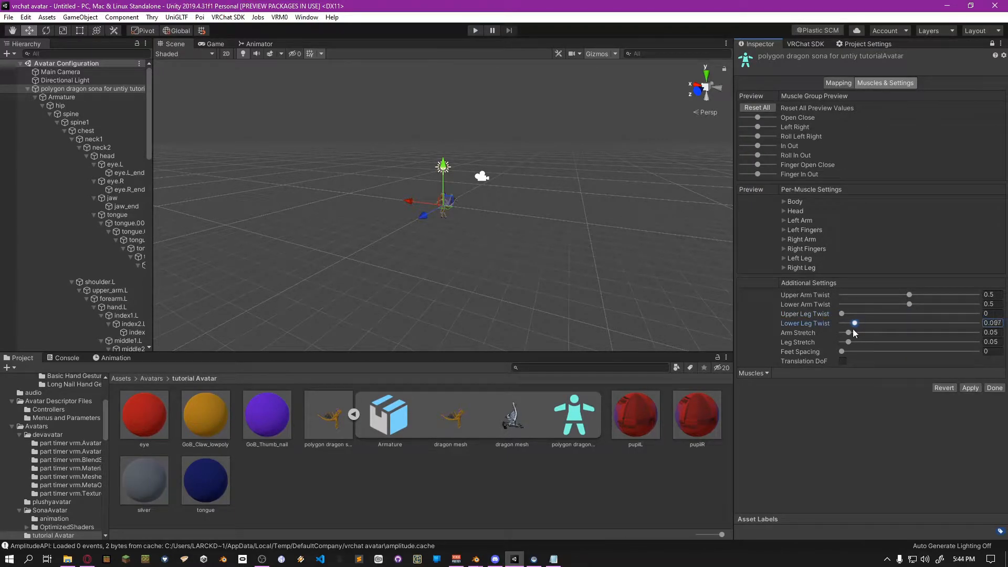
{"action": "left_click", "coordinate": [972, 386]}
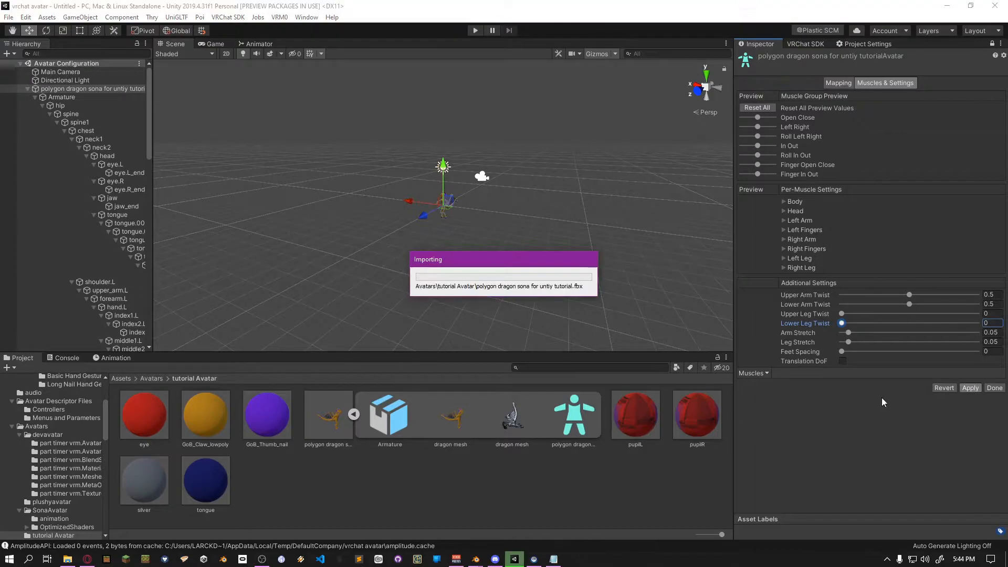
{"action": "left_click", "coordinate": [993, 388]}
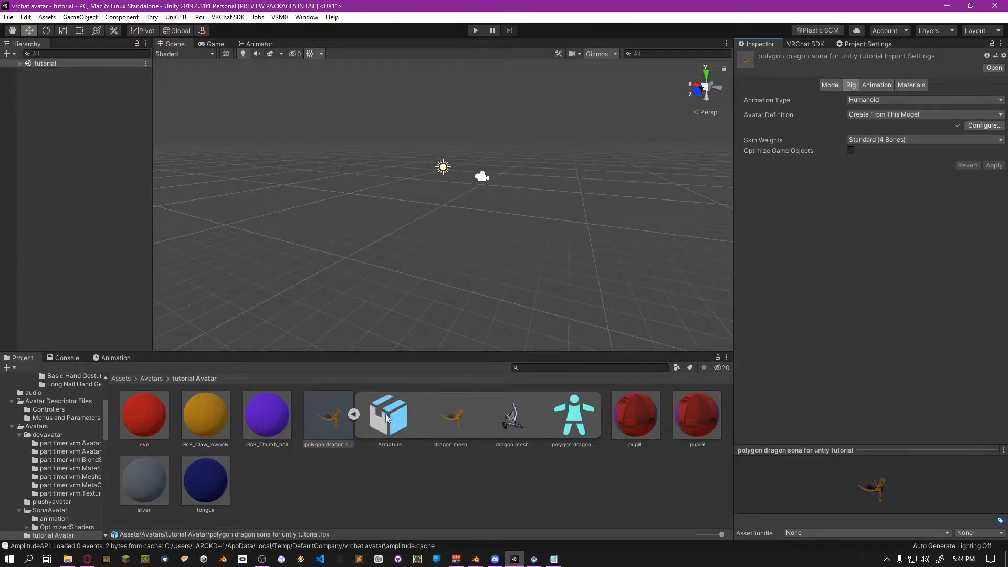
Review the dragon model's Model, Rig, Animation and Materials import settings
{"action": "left_click", "coordinate": [354, 414]}
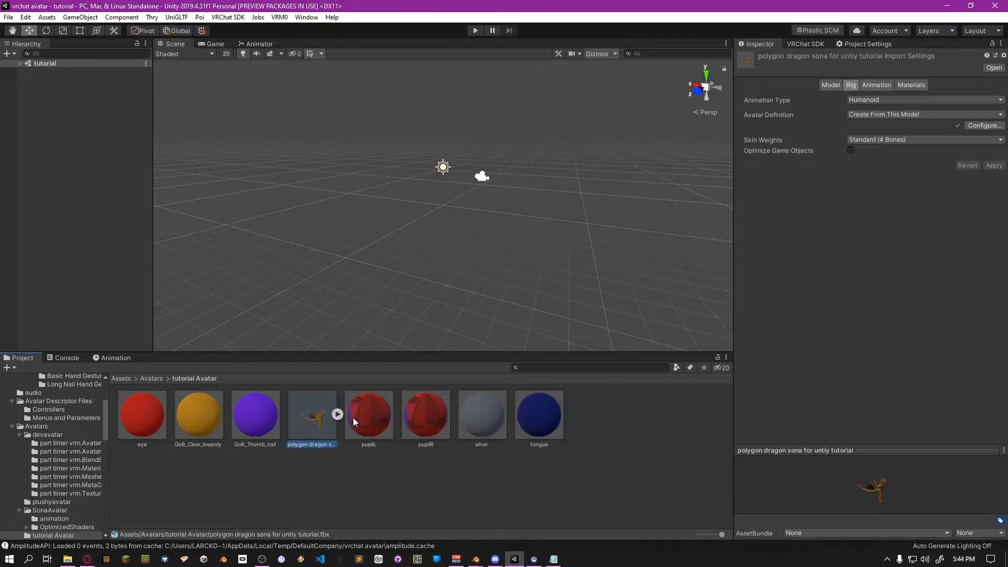
{"action": "left_click", "coordinate": [825, 85]}
{"action": "left_click", "coordinate": [852, 84]}
{"action": "left_click", "coordinate": [878, 84]}
{"action": "left_click", "coordinate": [904, 84]}
{"action": "left_click", "coordinate": [839, 85]}
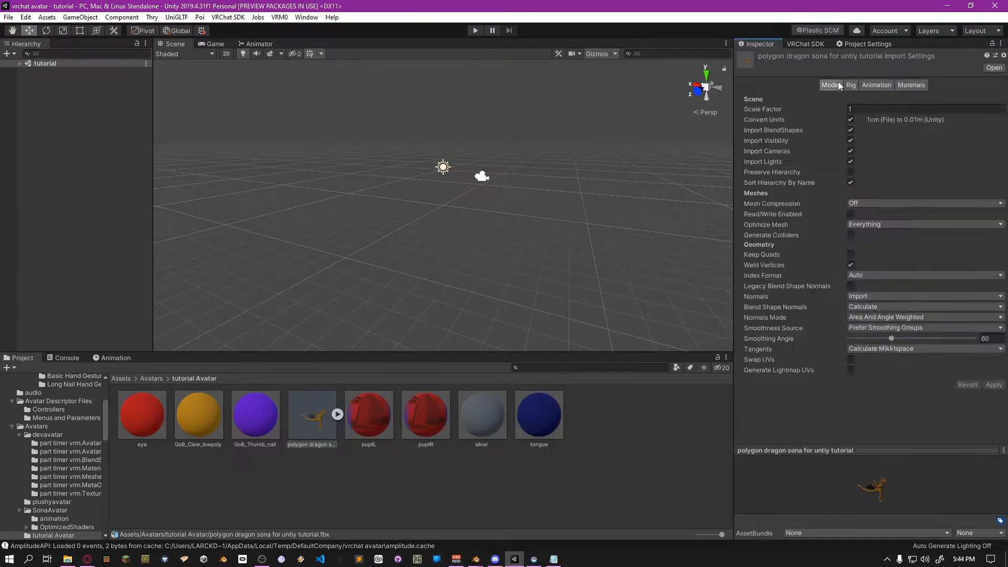
Place the dragon model in the tutorial scene and inspect its eye up close
{"action": "left_click_drag", "start_coordinate": [315, 434], "coordinate": [63, 141]}
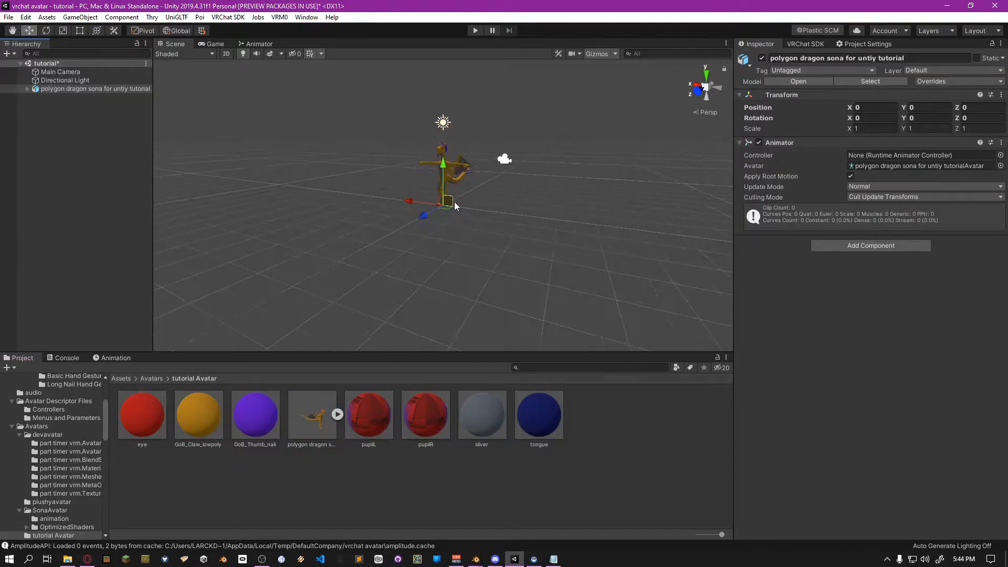
{"action": "scroll", "coordinate": [419, 149], "scroll_direction": "up", "scroll_amount": 4}
{"action": "middle_click_drag", "start_coordinate": [419, 150], "coordinate": [421, 289]}
{"action": "scroll", "coordinate": [398, 206], "scroll_direction": "up", "scroll_amount": 1}
{"action": "right_click_drag", "start_coordinate": [398, 206], "coordinate": [445, 201]}
{"action": "middle_click_drag", "start_coordinate": [445, 201], "coordinate": [395, 200]}
{"action": "right_click_drag", "start_coordinate": [395, 200], "coordinate": [536, 234]}
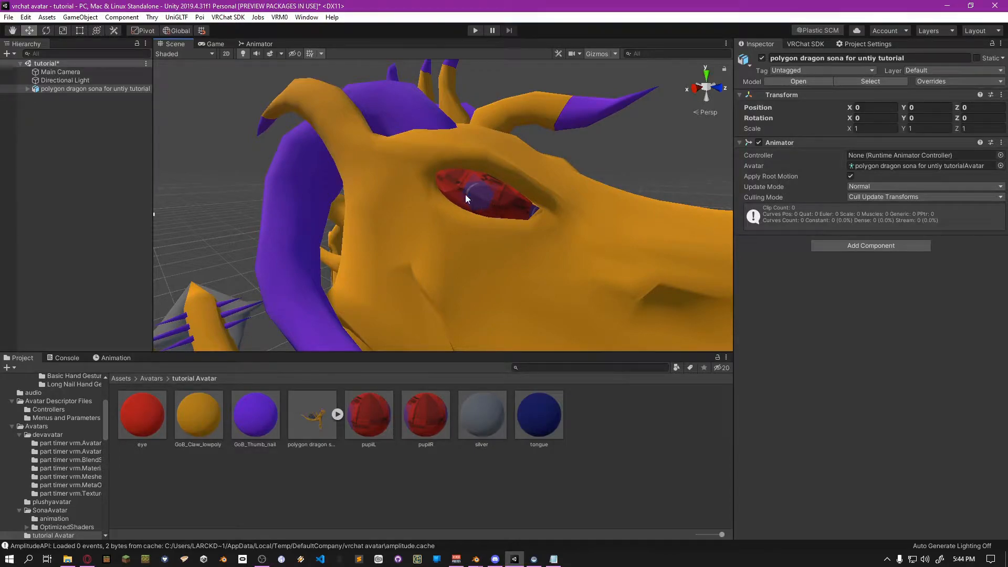
Change the pupilL material's shader to Poiyomi Toon from Poiyomi 8.0
{"action": "left_click", "coordinate": [368, 415]}
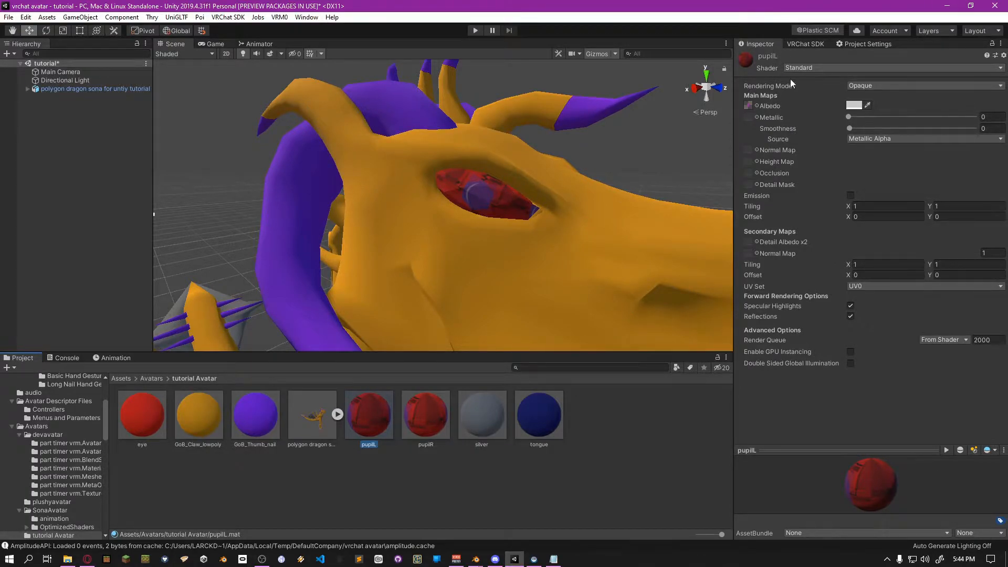
{"action": "left_click", "coordinate": [811, 67]}
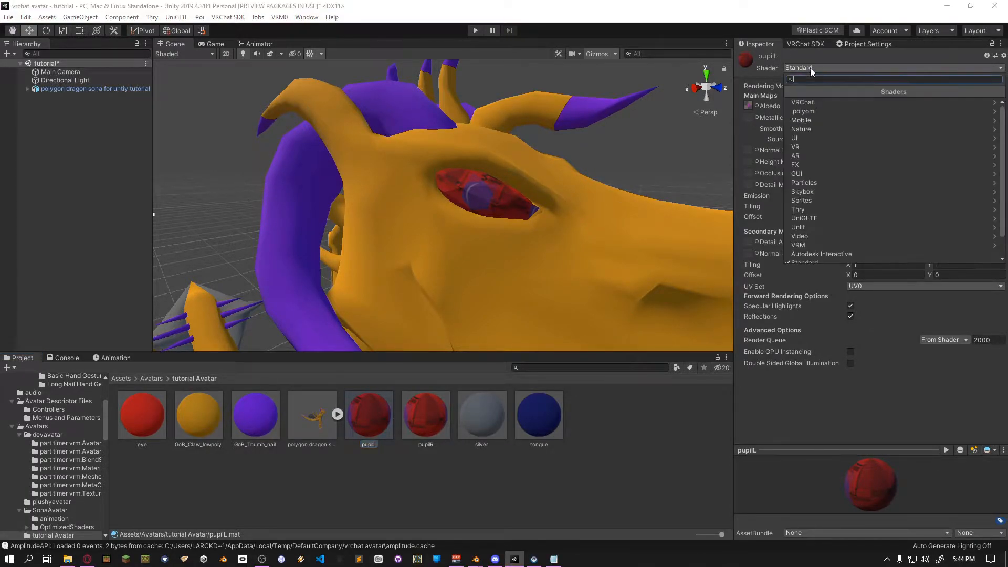
{"action": "left_click", "coordinate": [808, 112]}
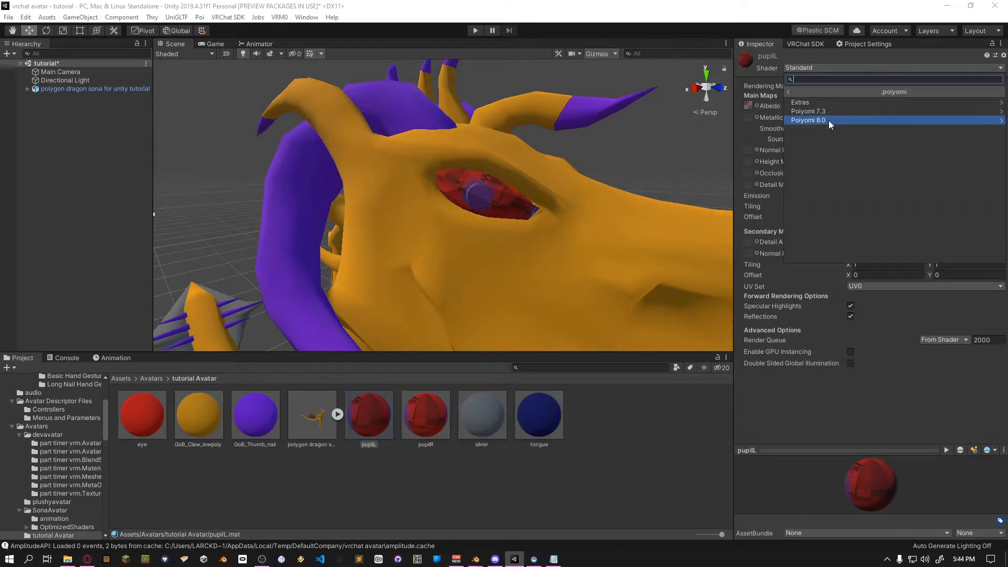
{"action": "left_click", "coordinate": [829, 121]}
{"action": "left_click", "coordinate": [858, 121]}
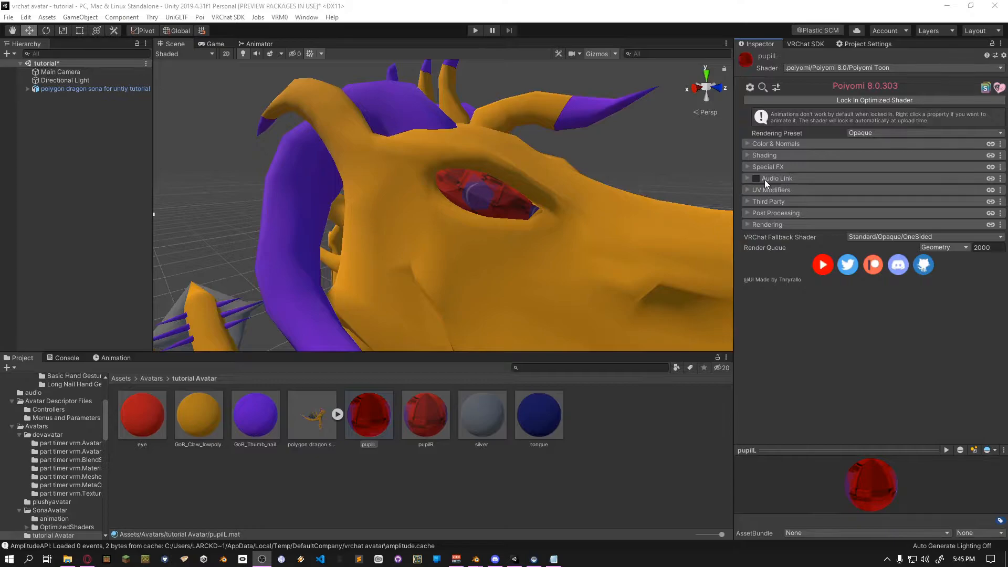
Set the pupilL material's rendering preset to Transparent and enable Decal 0 in its color settings
{"action": "left_click", "coordinate": [748, 143]}
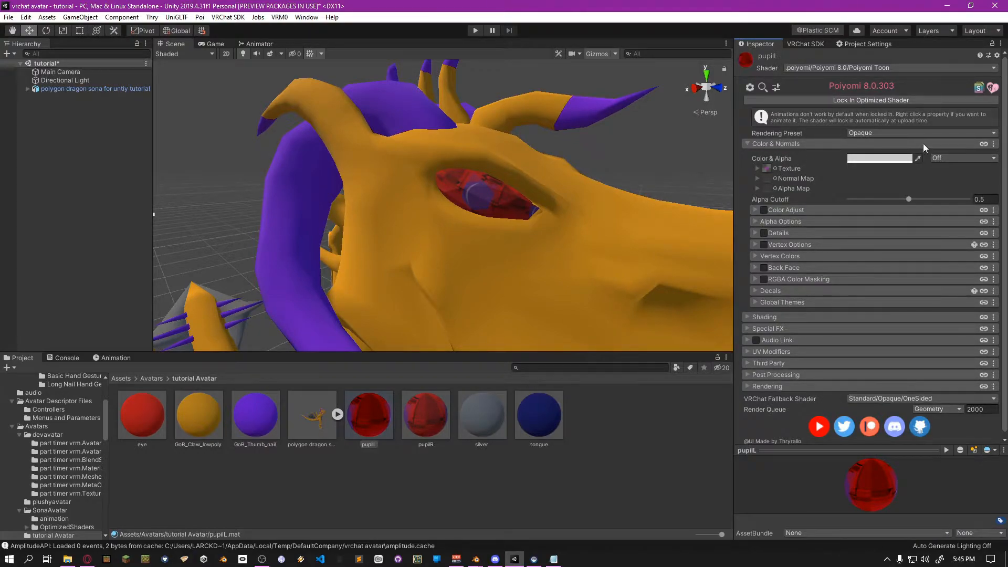
{"action": "left_click", "coordinate": [896, 134]}
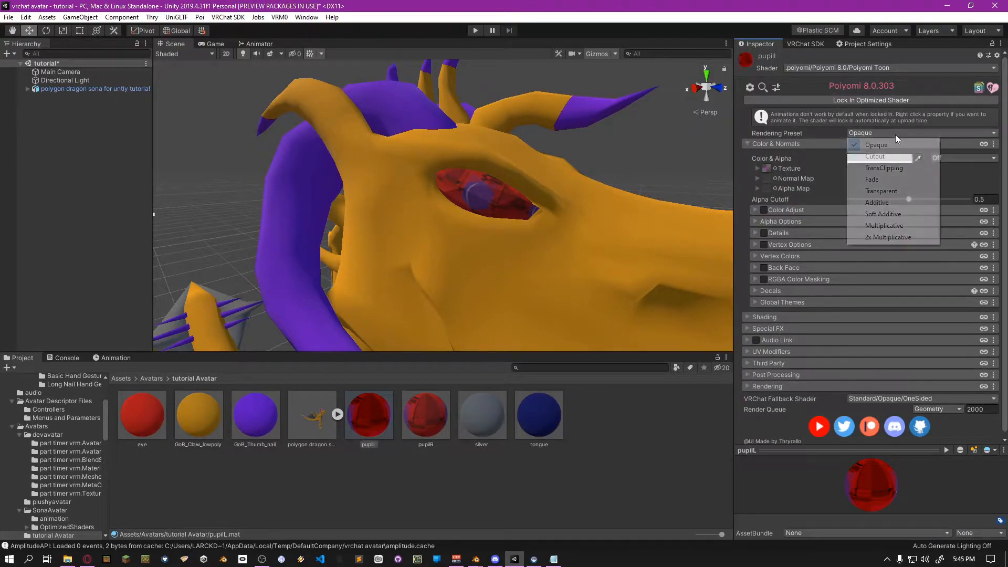
{"action": "left_click", "coordinate": [882, 192]}
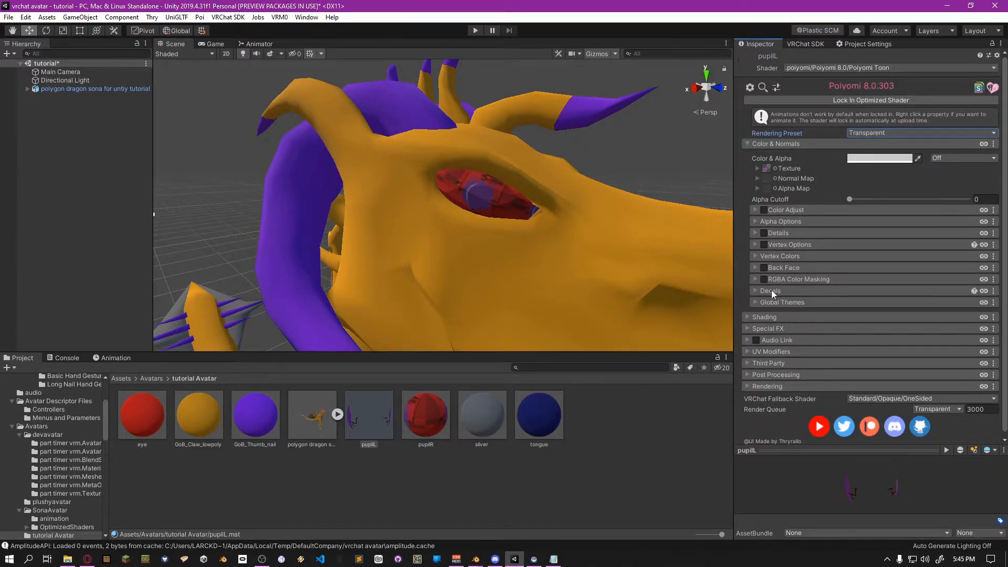
{"action": "left_click", "coordinate": [754, 291]}
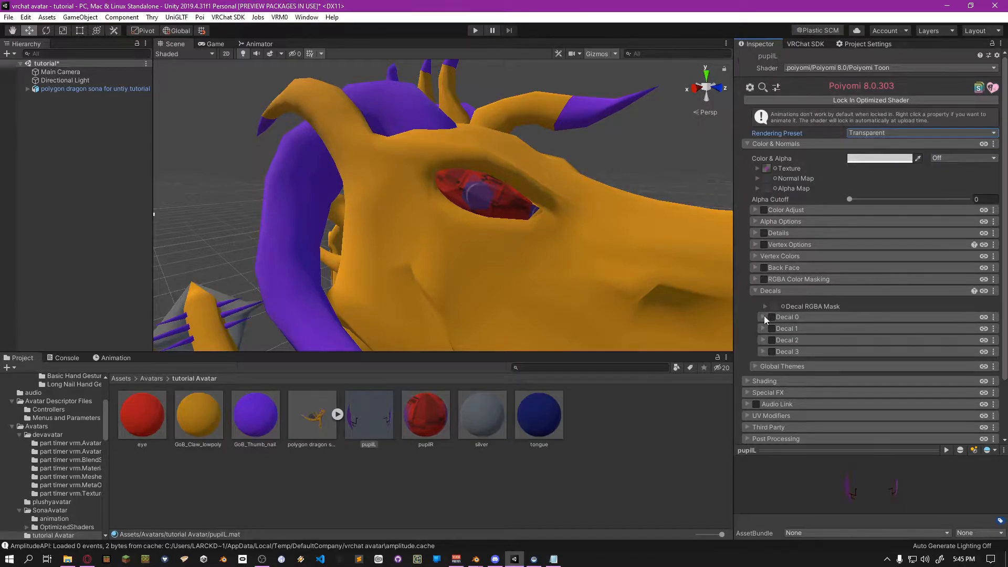
{"action": "left_click", "coordinate": [763, 317]}
{"action": "left_click", "coordinate": [771, 317]}
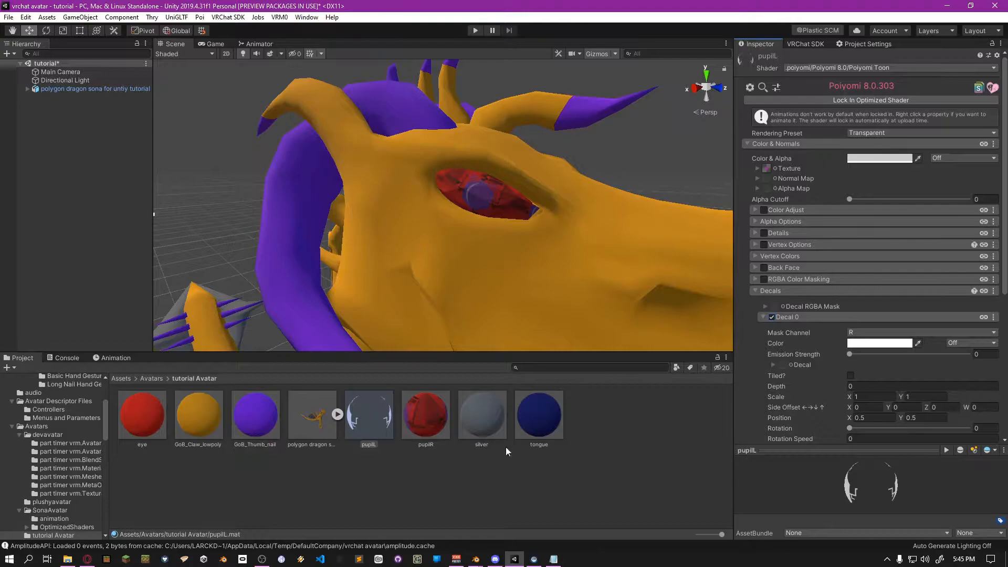
Import the dragon eye image into the tutorial Avatar folder and apply Alpha Is Transparency to it
{"action": "left_click", "coordinate": [68, 559]}
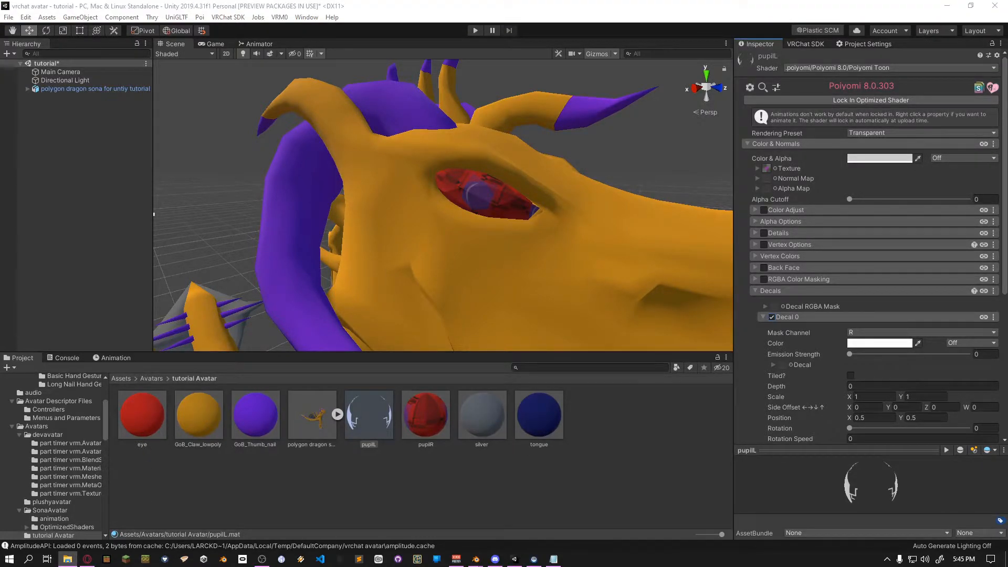
{"action": "left_click_drag", "start_coordinate": [203, 406], "coordinate": [628, 424]}
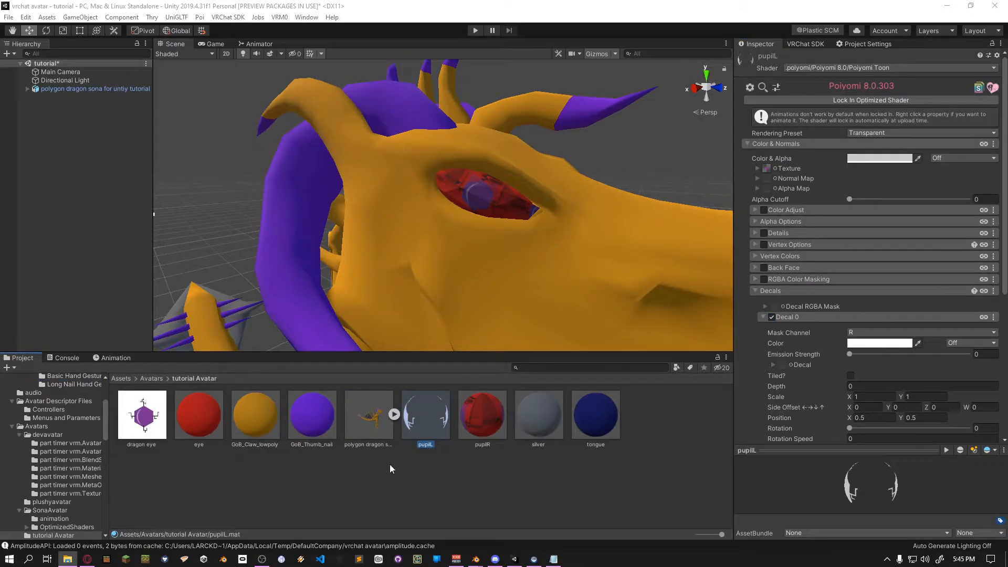
{"action": "left_click", "coordinate": [142, 414]}
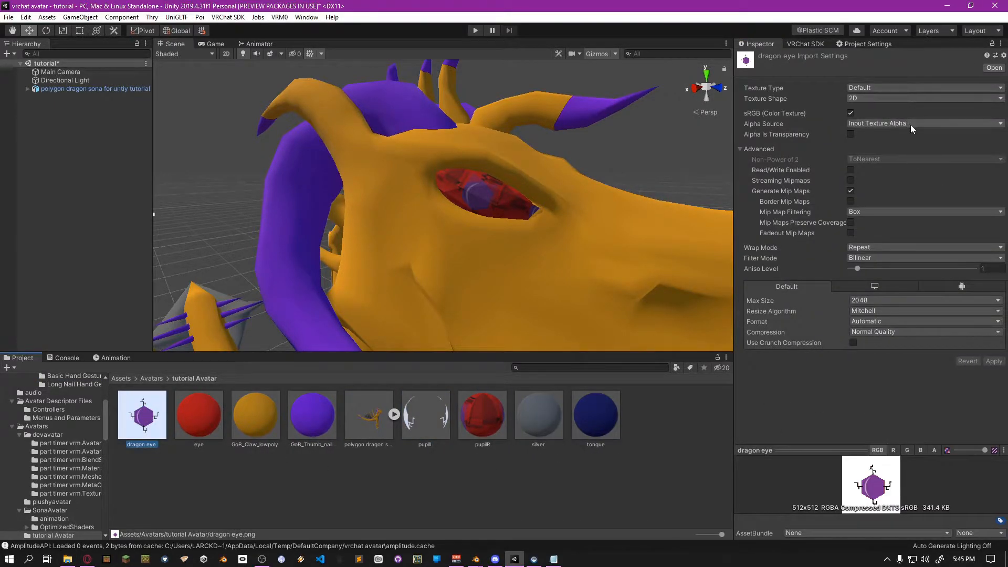
{"action": "left_click", "coordinate": [927, 126]}
{"action": "left_click", "coordinate": [929, 129]}
{"action": "left_click", "coordinate": [851, 133]}
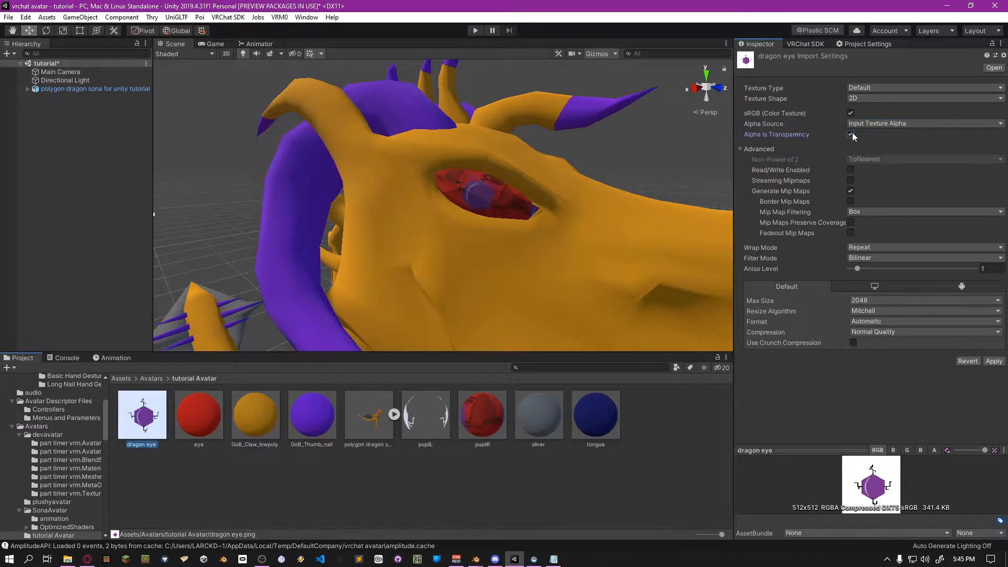
{"action": "left_click", "coordinate": [991, 362]}
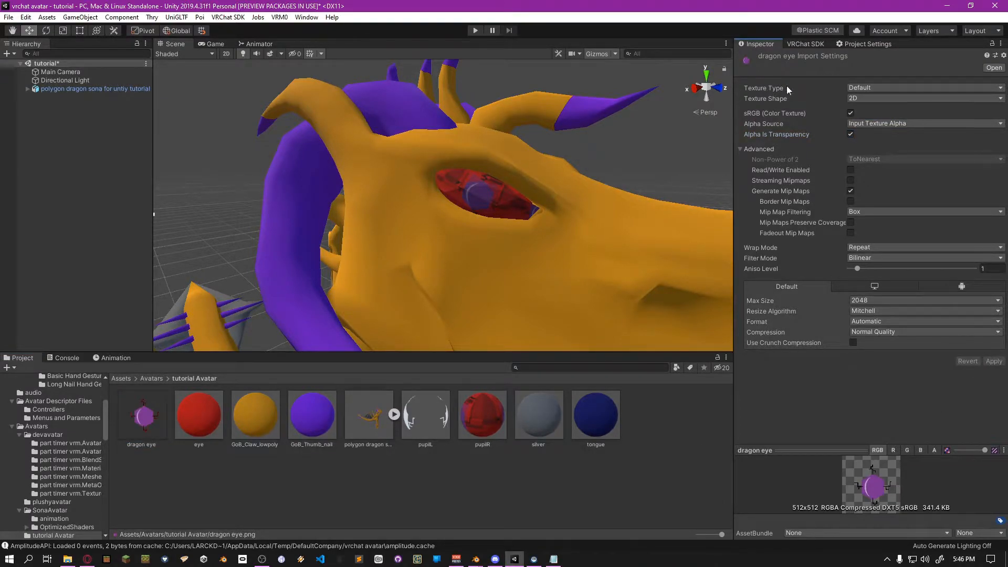
Assign the dragon eye texture to Decal 0 of the pupilL material and set its main texture to None
{"action": "left_click", "coordinate": [438, 432]}
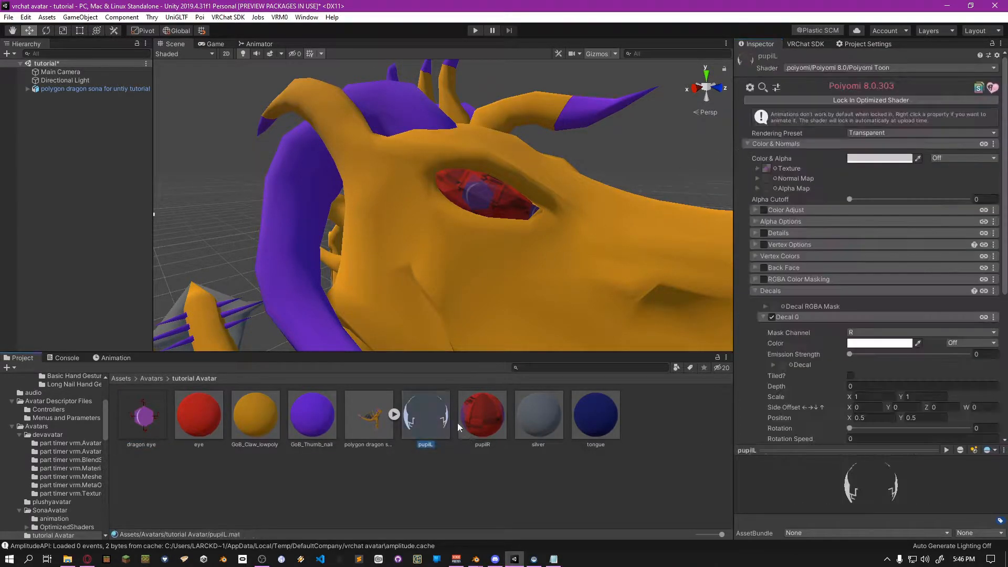
{"action": "left_click_drag", "start_coordinate": [140, 424], "coordinate": [783, 364]}
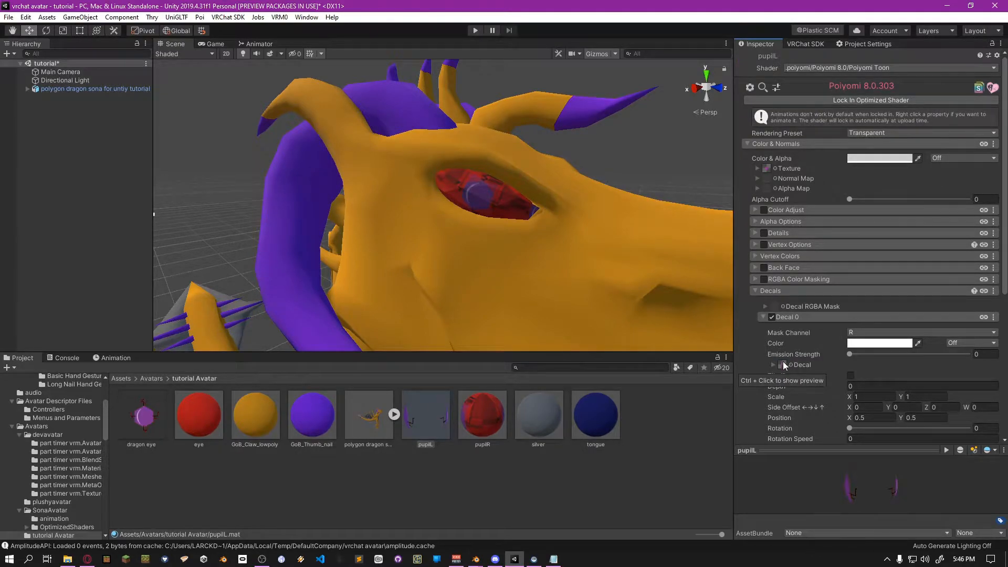
{"action": "left_click", "coordinate": [774, 169]}
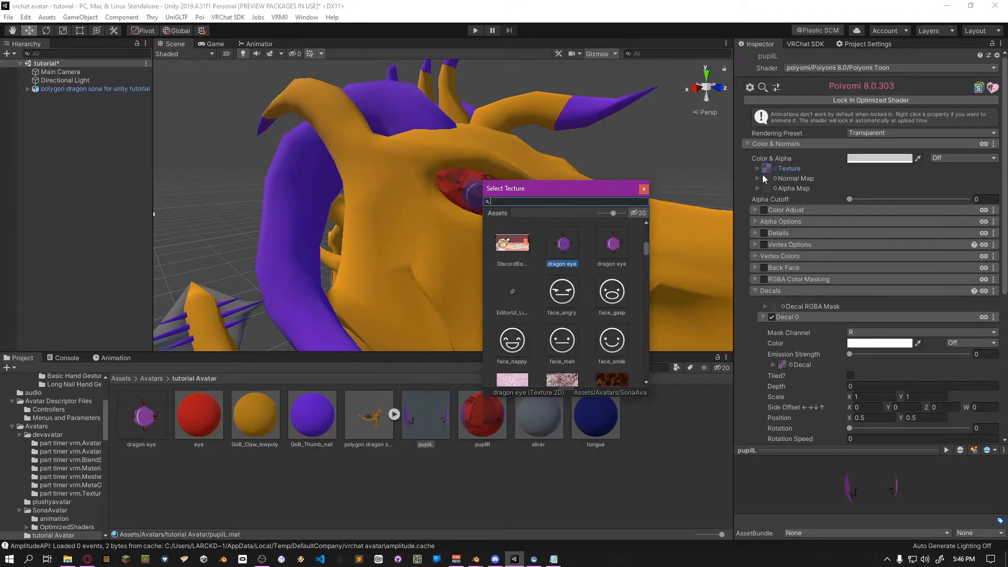
{"action": "scroll", "coordinate": [512, 237], "scroll_direction": "up", "scroll_amount": 6}
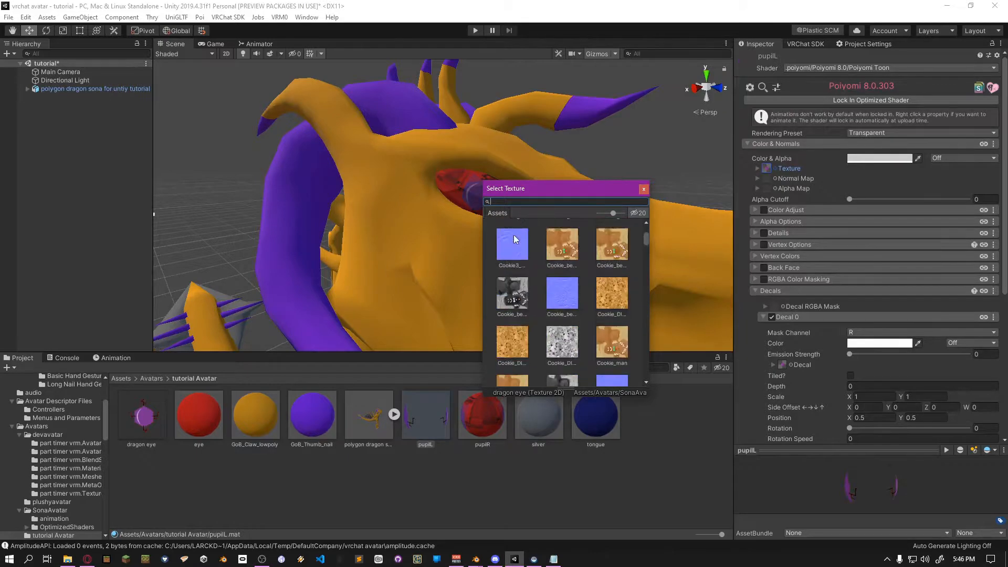
{"action": "left_click", "coordinate": [516, 237]}
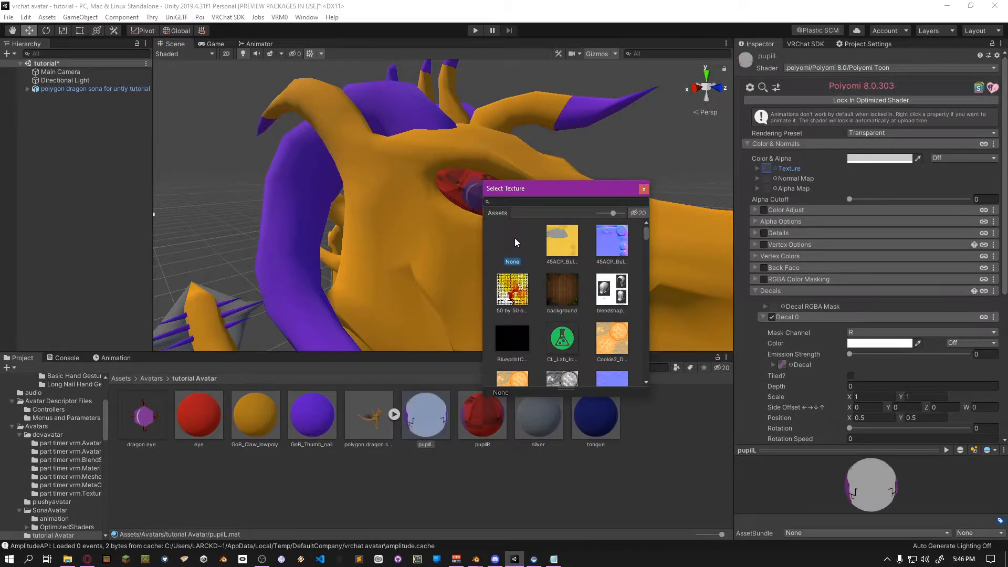
Set the alpha of the pupilL material's main color to 0
{"action": "left_click", "coordinate": [644, 189]}
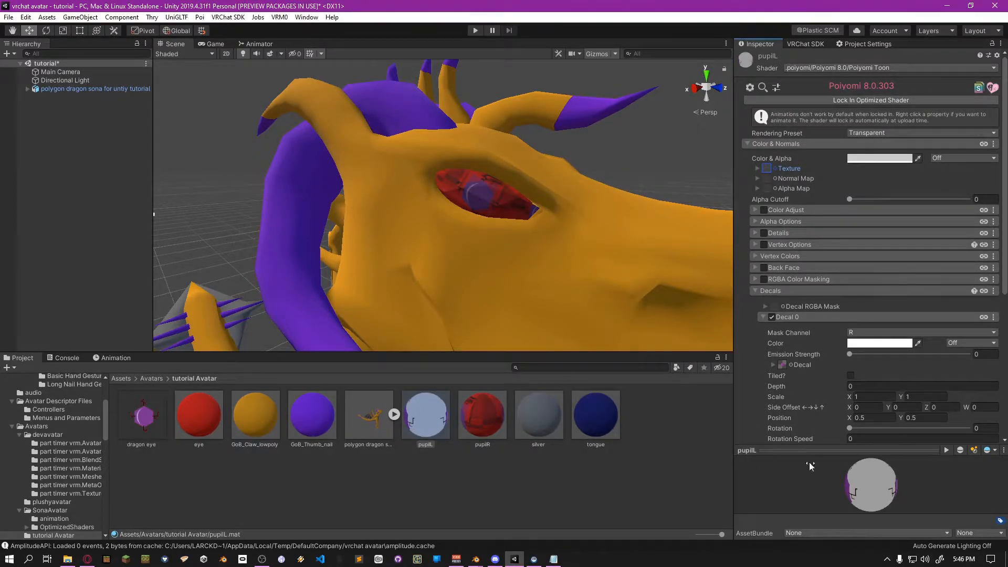
{"action": "right_click_drag", "start_coordinate": [556, 247], "coordinate": [381, 239]}
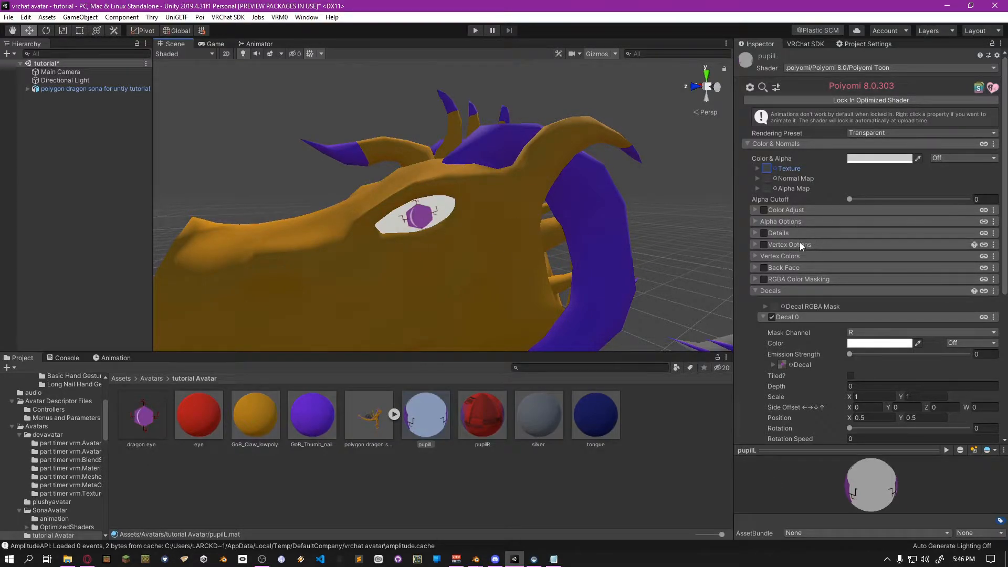
{"action": "left_click", "coordinate": [877, 159]}
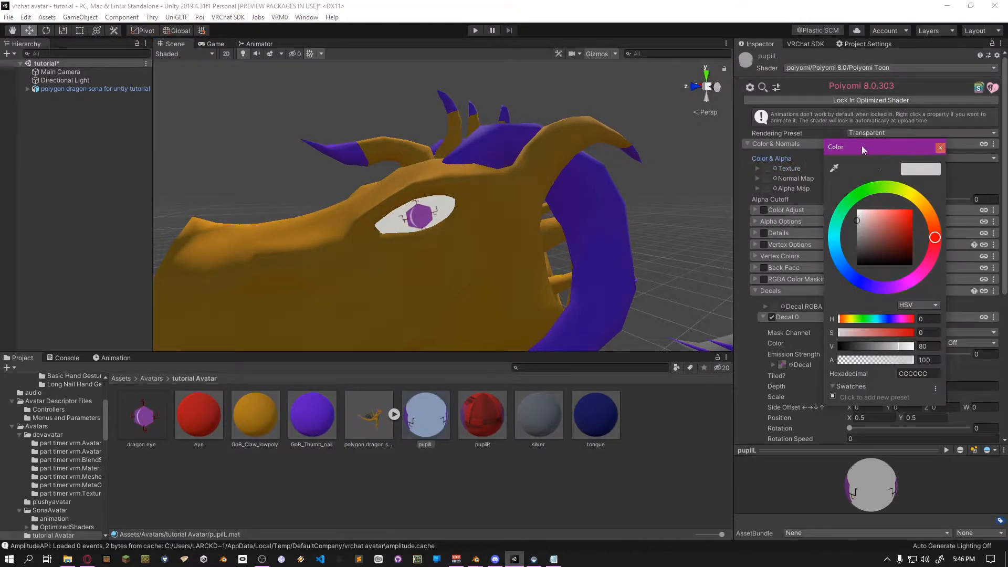
{"action": "left_click_drag", "start_coordinate": [861, 146], "coordinate": [914, 206]}
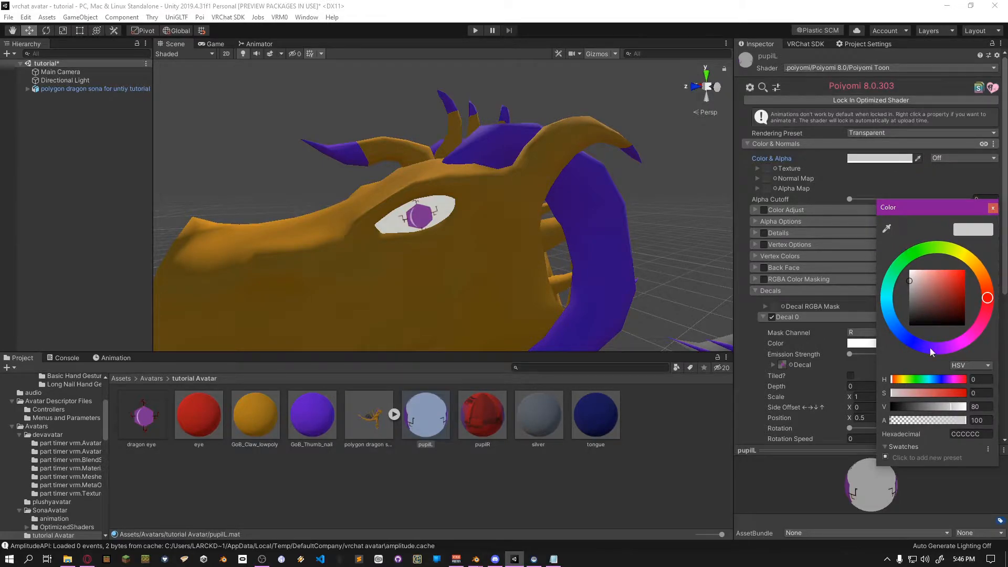
{"action": "left_click_drag", "start_coordinate": [908, 421], "coordinate": [873, 421]}
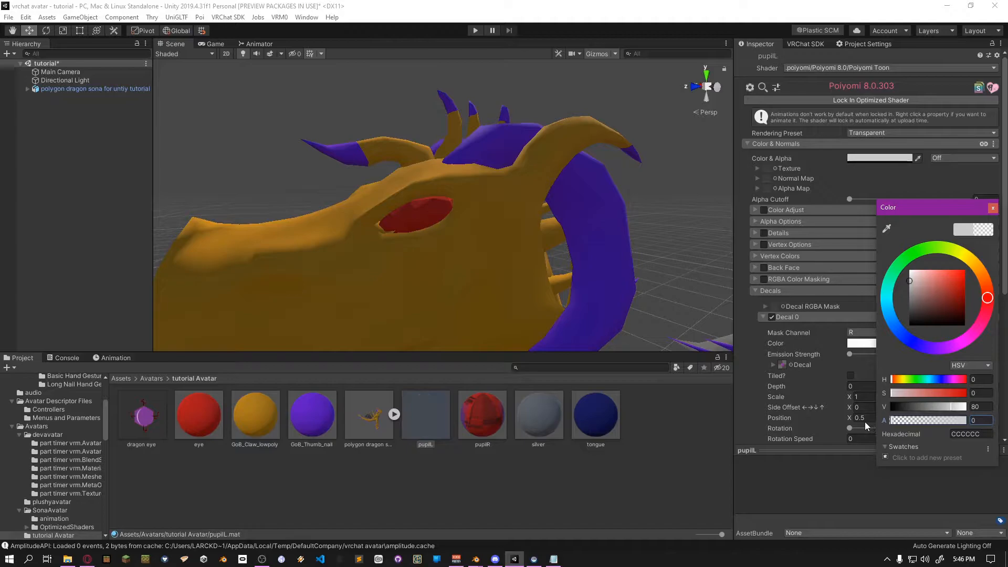
{"action": "left_click", "coordinate": [992, 208]}
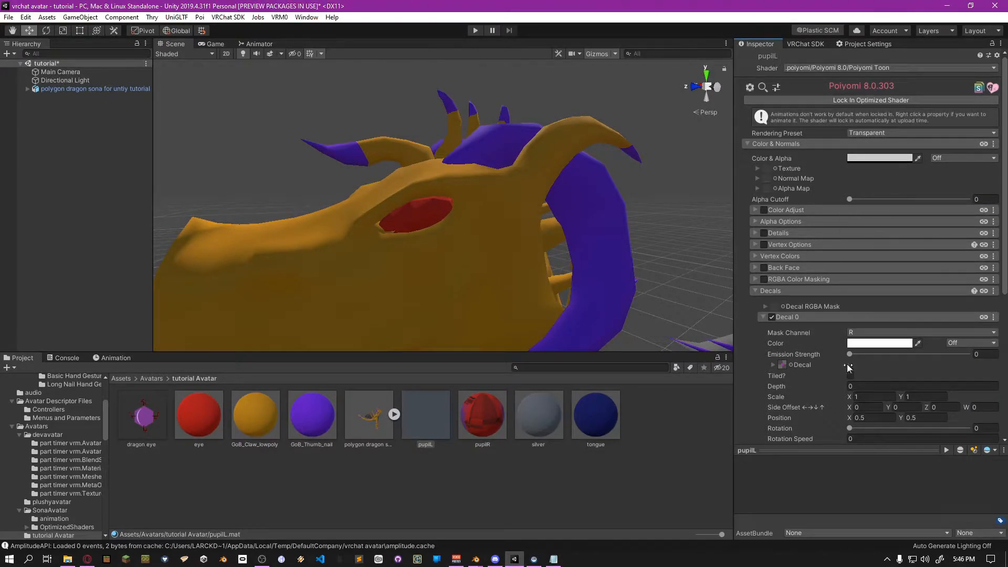
Set pupilL's Decal 0 emission strength to 1.07 and mark the decal's Position and Rotation as Animated (when locked)
{"action": "scroll", "coordinate": [814, 345], "scroll_direction": "down", "scroll_amount": 3}
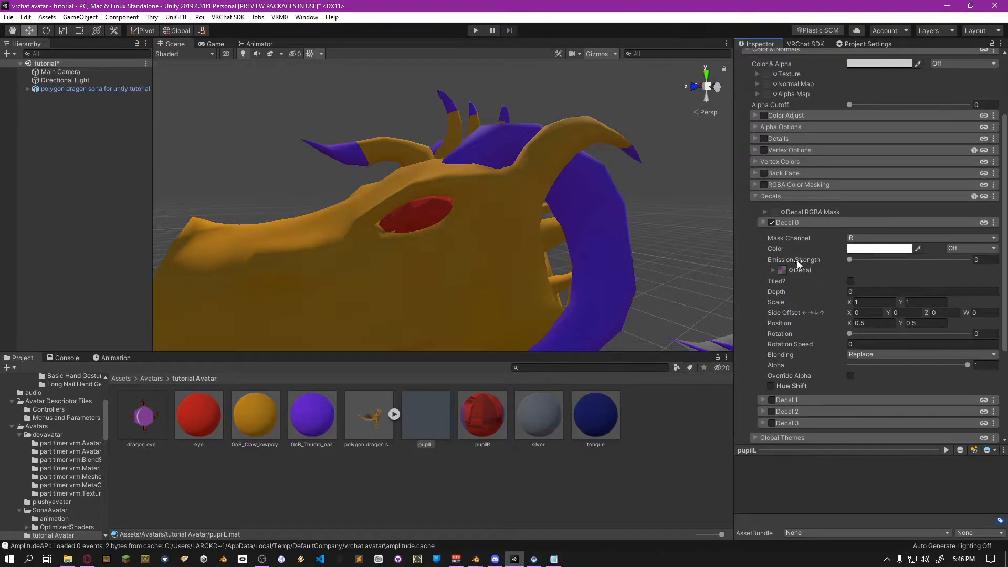
{"action": "left_click_drag", "start_coordinate": [853, 260], "coordinate": [859, 263]}
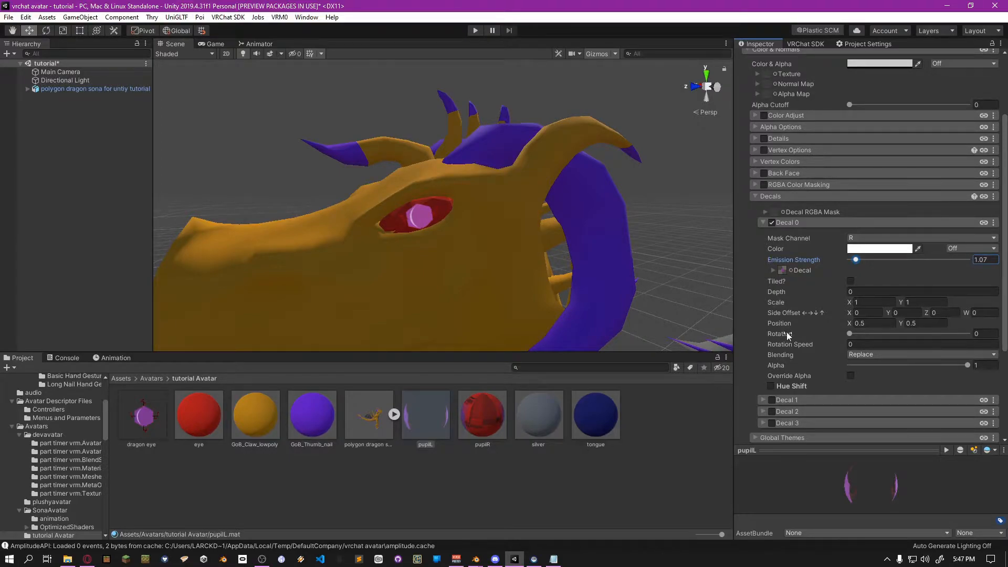
{"action": "right_click", "coordinate": [777, 324]}
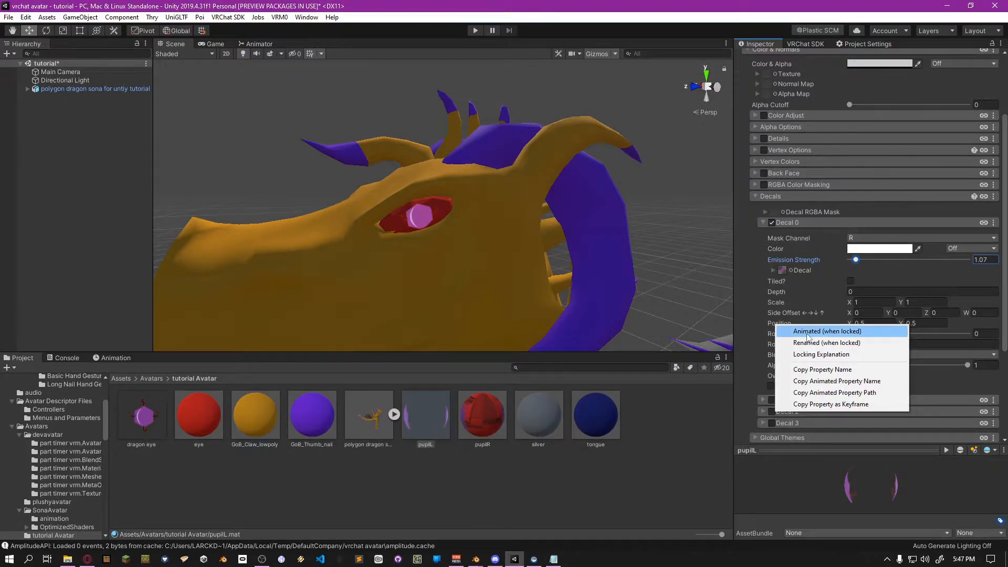
{"action": "left_click", "coordinate": [827, 332]}
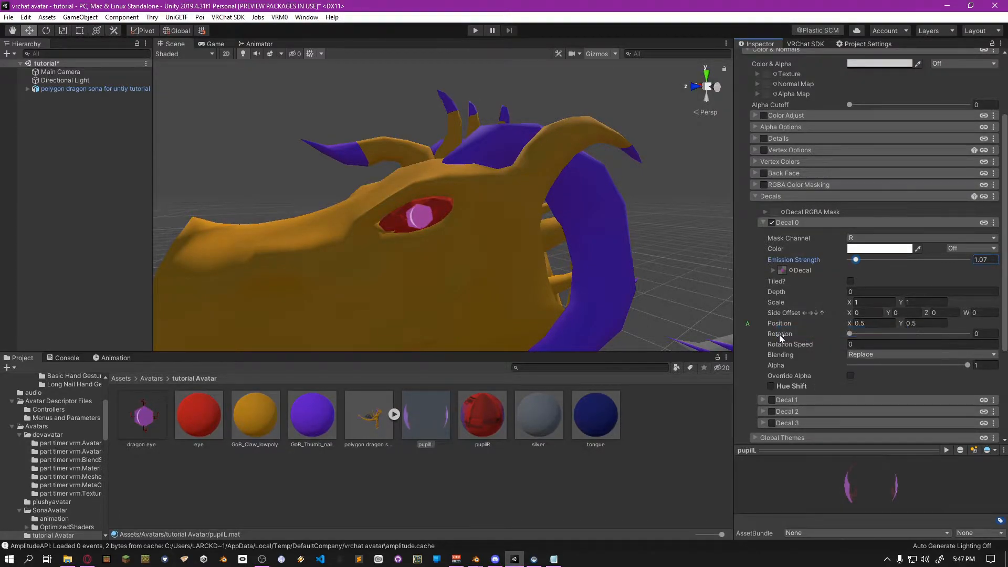
{"action": "right_click", "coordinate": [778, 335]}
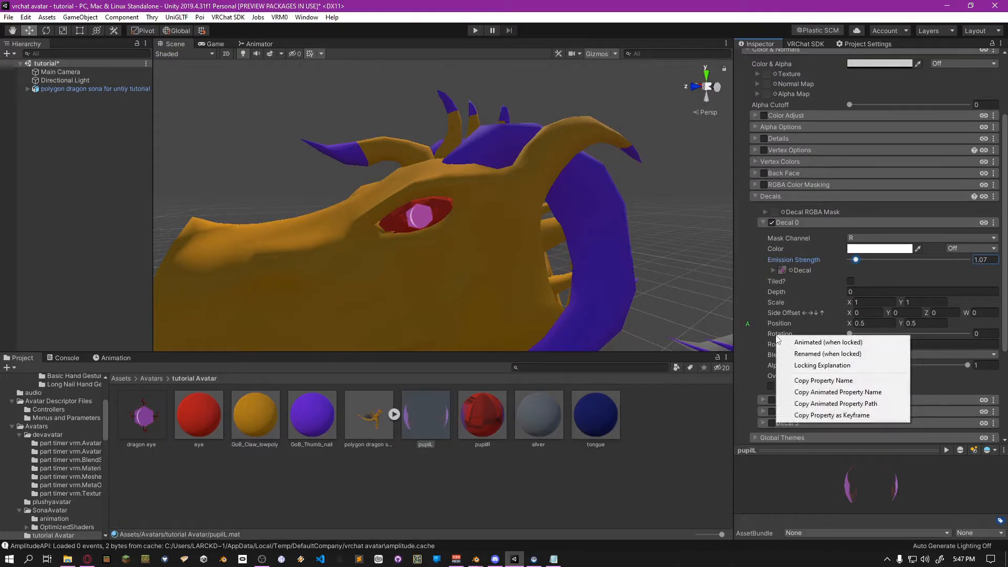
{"action": "left_click", "coordinate": [803, 344]}
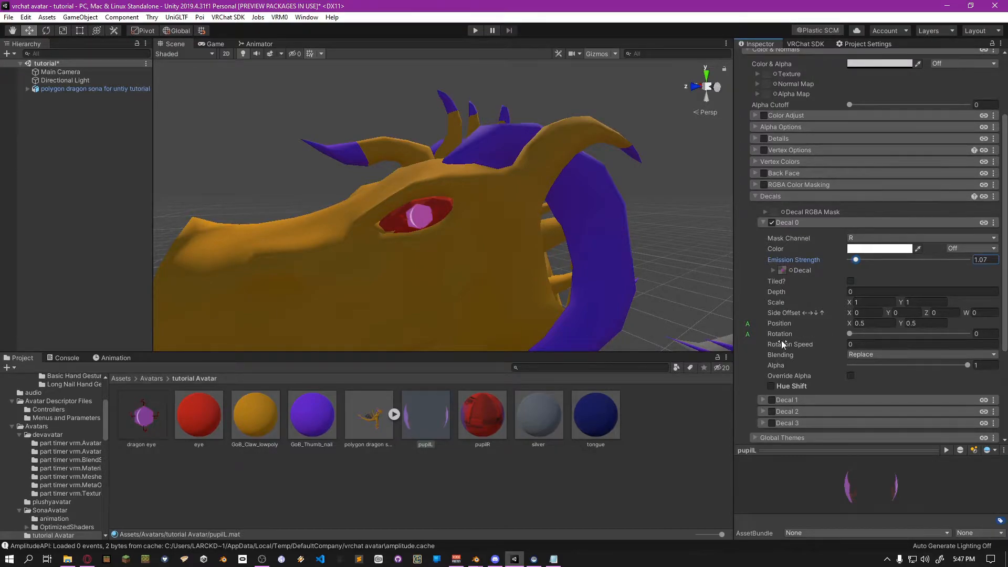
{"action": "scroll", "coordinate": [781, 341], "scroll_direction": "up", "scroll_amount": 3}
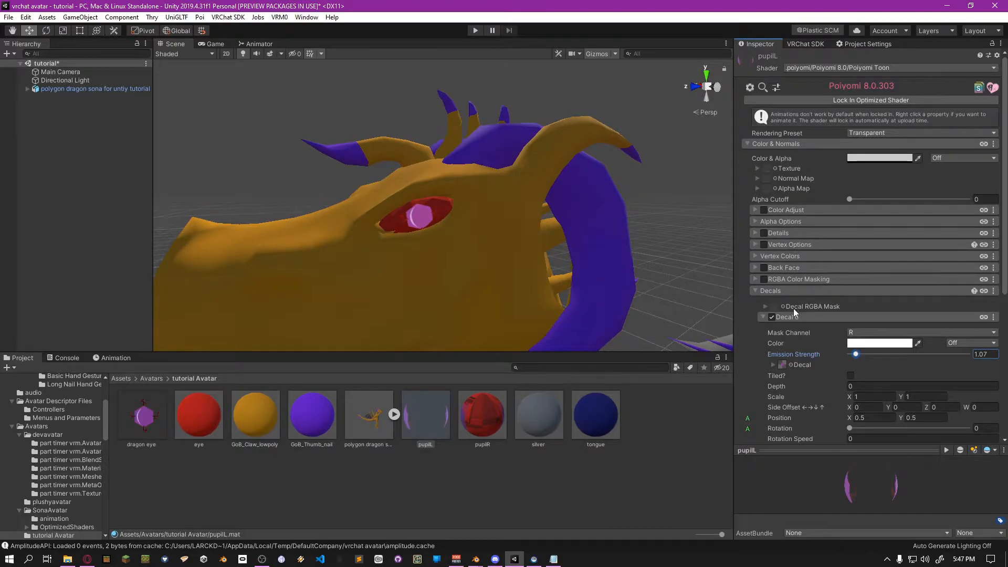
{"action": "scroll", "coordinate": [793, 308], "scroll_direction": "down", "scroll_amount": 3}
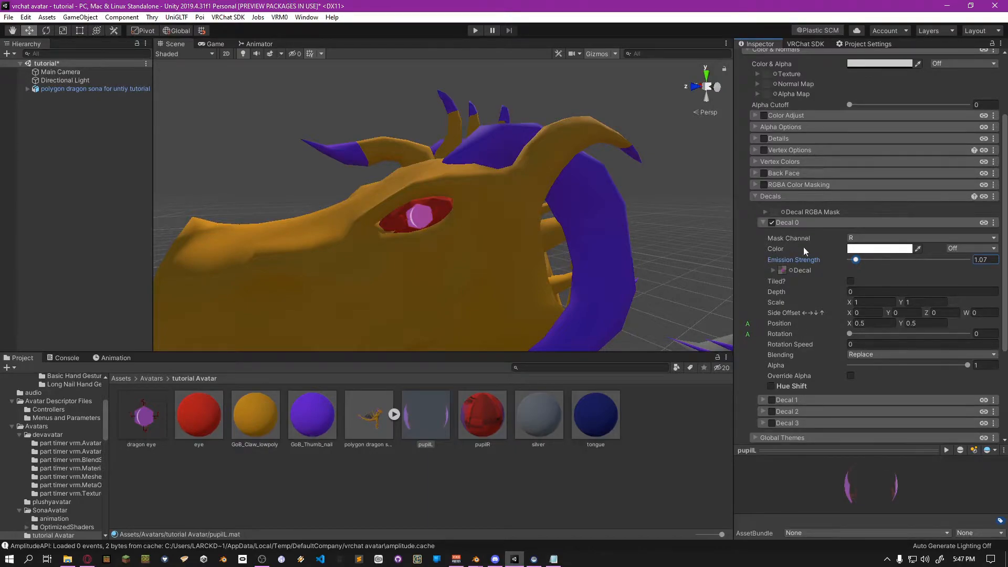
Change the pupilR material's shader to Poiyomi Toon from Poiyomi 8.0 and set its rendering preset to Transparent
{"action": "left_click", "coordinate": [483, 416]}
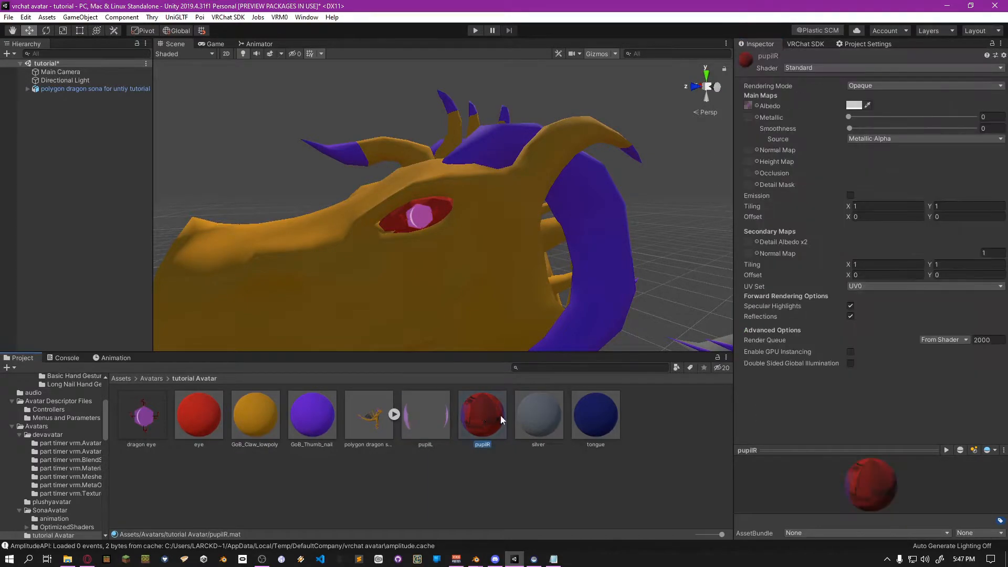
{"action": "left_click", "coordinate": [823, 67]}
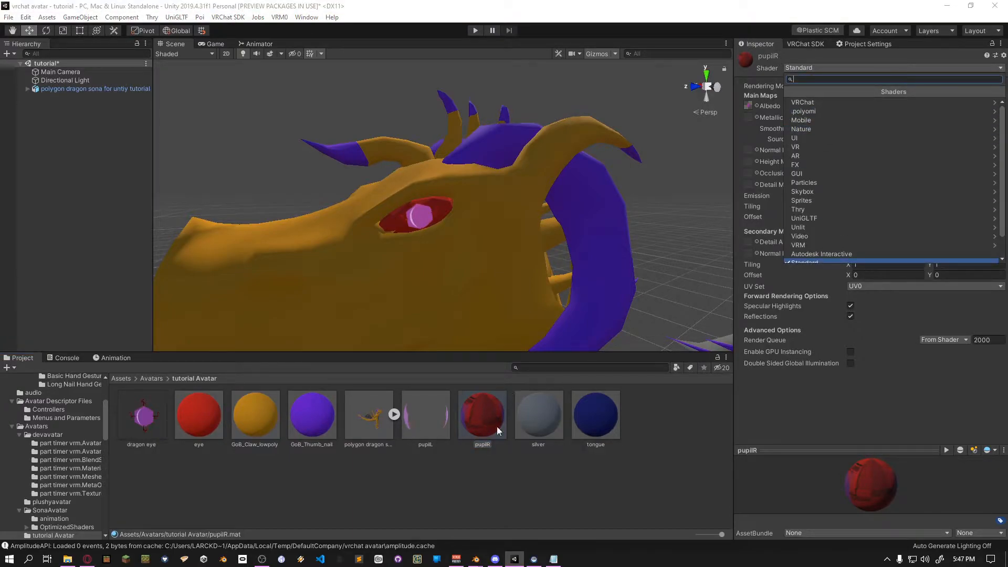
{"action": "left_click", "coordinate": [817, 112]}
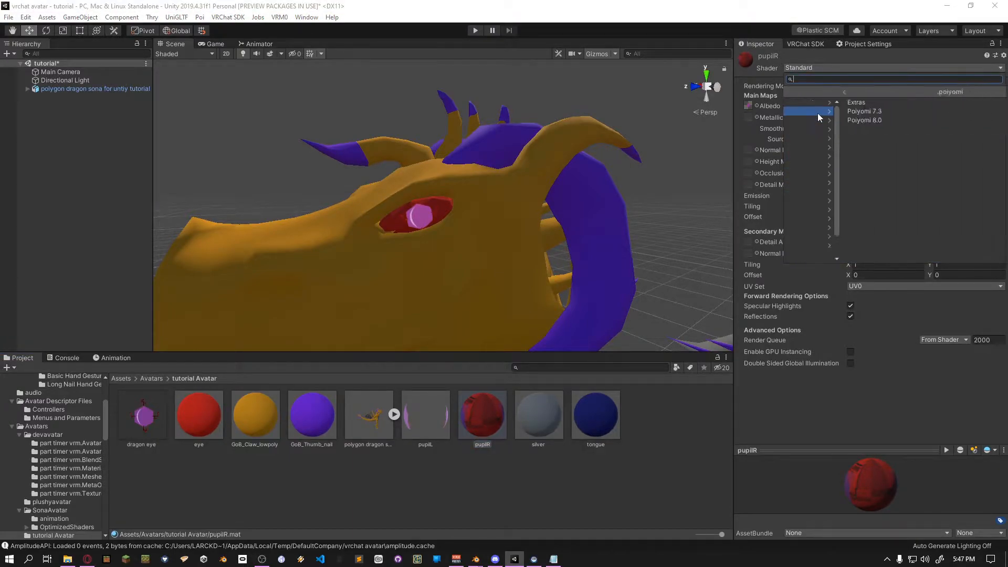
{"action": "left_click", "coordinate": [823, 120]}
{"action": "left_click", "coordinate": [814, 121]}
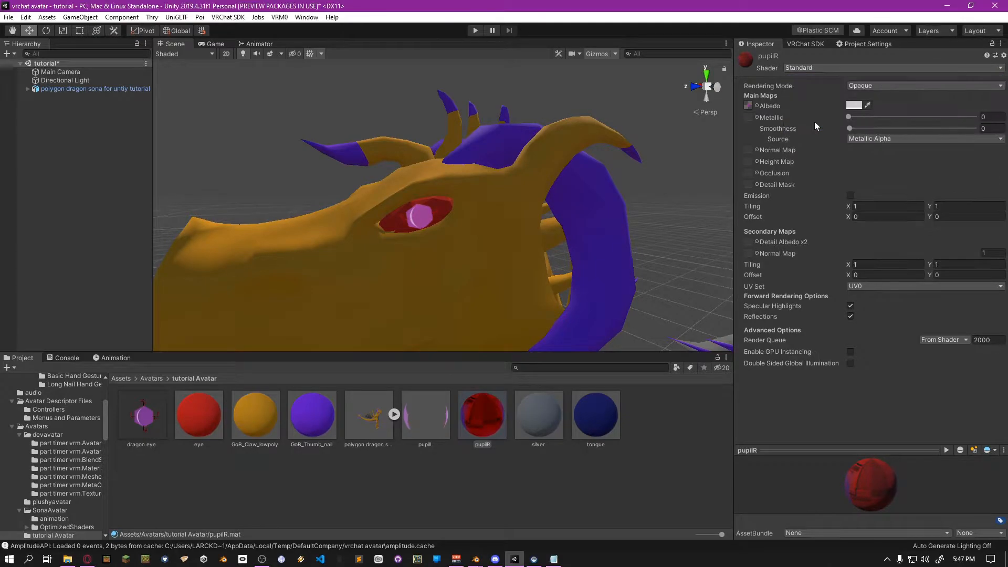
{"action": "left_click", "coordinate": [746, 142]}
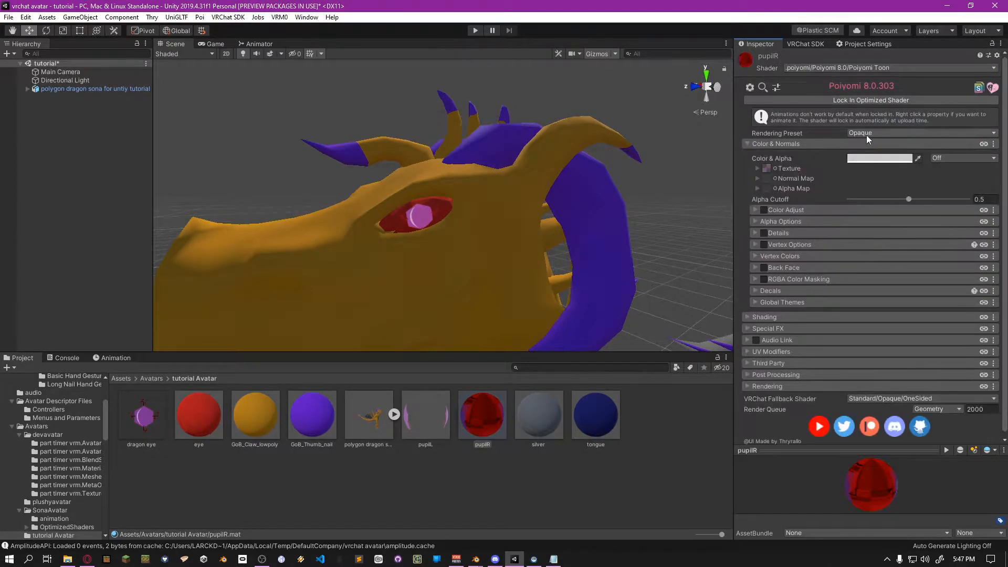
{"action": "left_click", "coordinate": [865, 133]}
{"action": "left_click", "coordinate": [881, 190]}
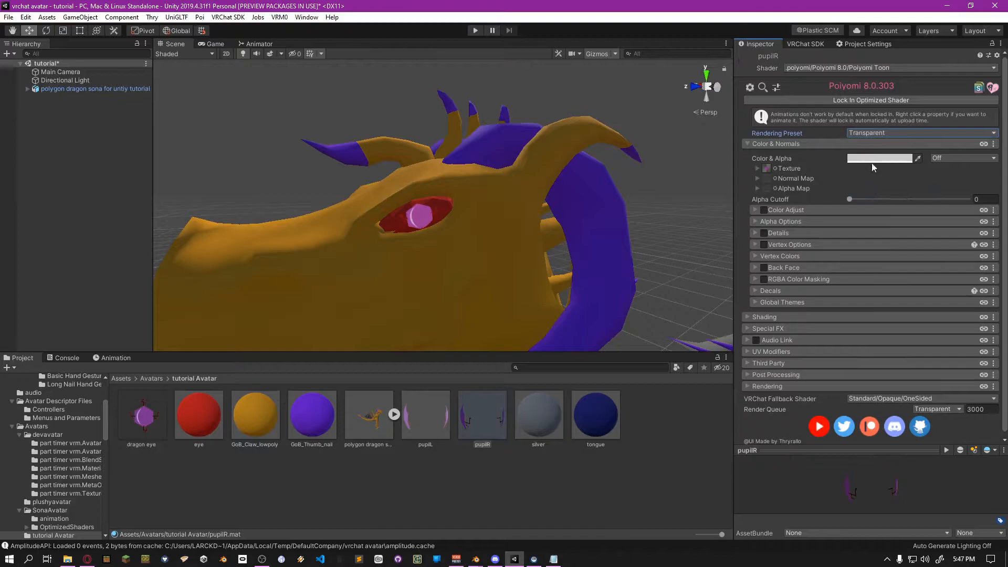
Set the alpha of pupilR's main color to 0 and its main texture to None
{"action": "left_click", "coordinate": [872, 159]}
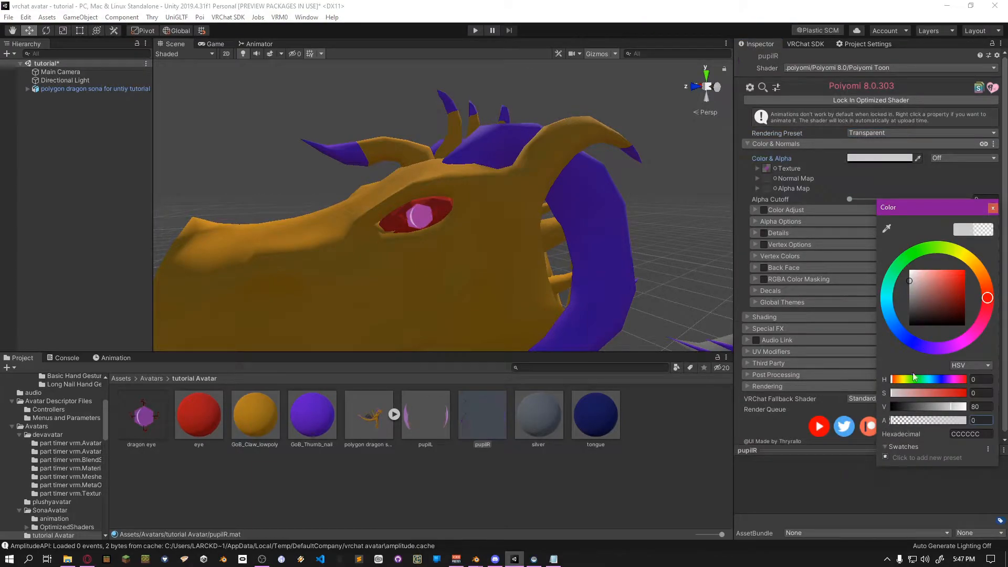
{"action": "left_click", "coordinate": [993, 208]}
{"action": "left_click", "coordinate": [775, 169]}
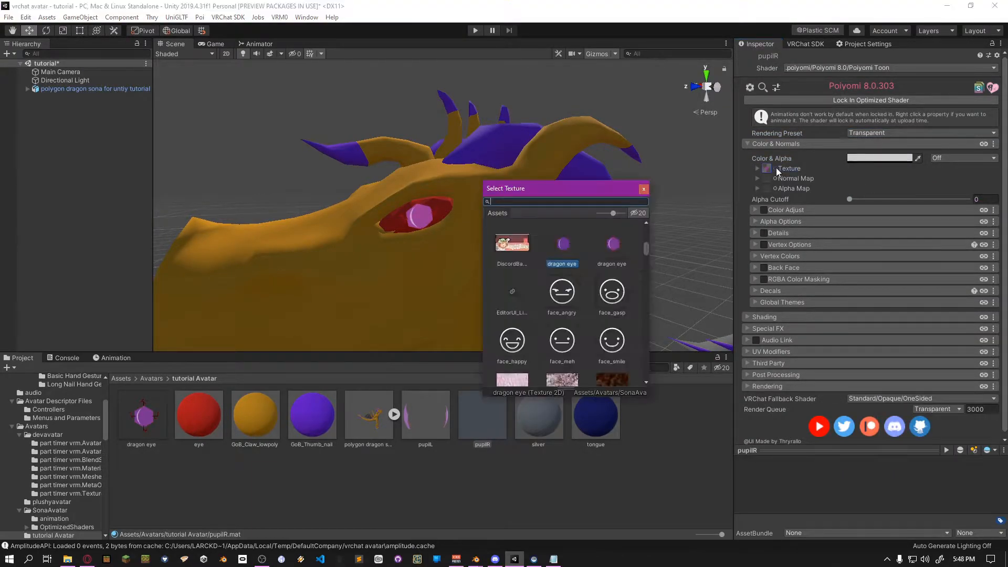
{"action": "scroll", "coordinate": [547, 242], "scroll_direction": "down", "scroll_amount": 5}
{"action": "scroll", "coordinate": [548, 234], "scroll_direction": "up", "scroll_amount": 4}
{"action": "left_click", "coordinate": [526, 246]}
{"action": "left_click", "coordinate": [644, 190]}
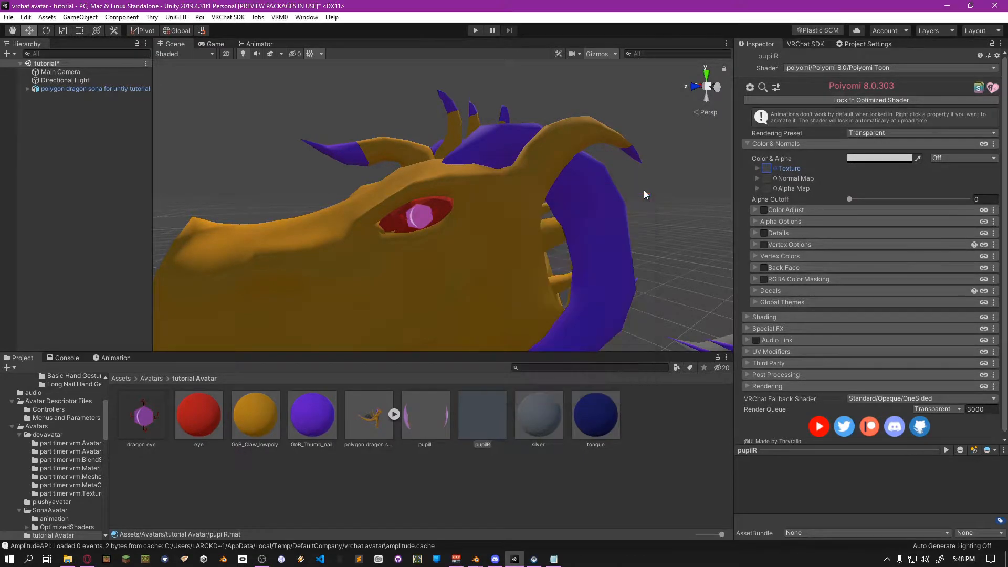
Enable Decal 0 on the pupilR material and assign the dragon eye texture to it
{"action": "left_click", "coordinate": [754, 290]}
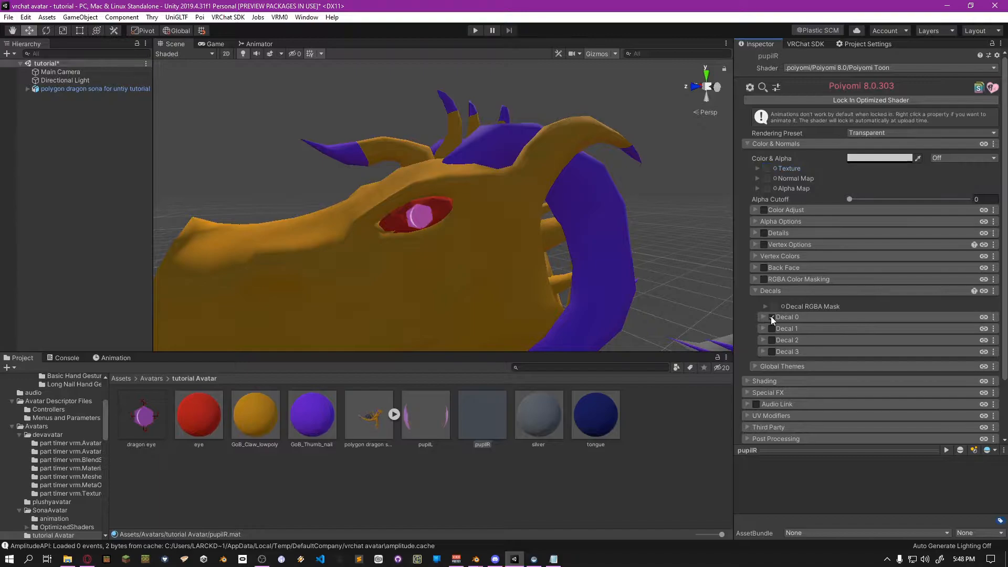
{"action": "left_click", "coordinate": [769, 317]}
{"action": "left_click_drag", "start_coordinate": [152, 420], "coordinate": [782, 369]}
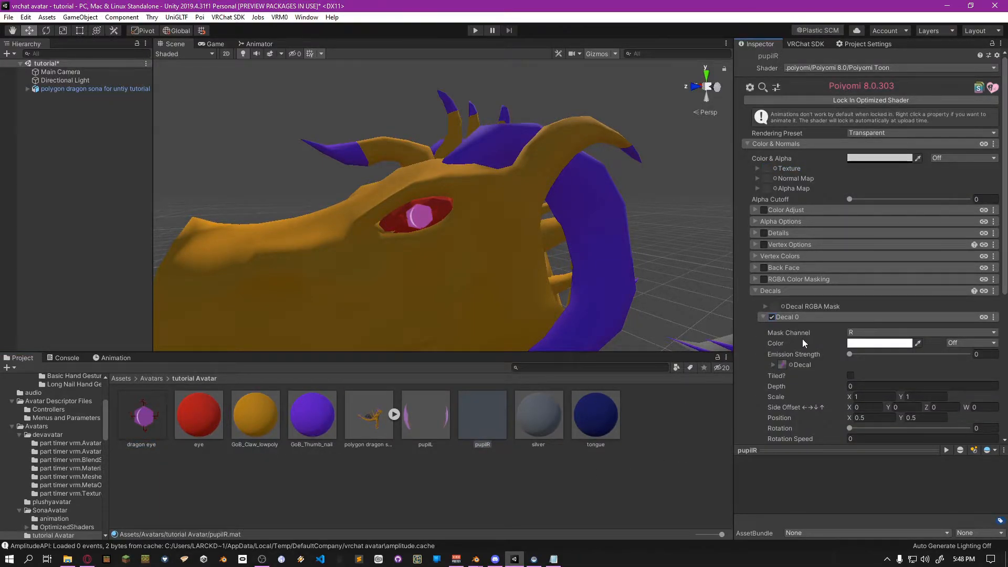
Set pupilR's Decal 0 emission strength to 0.8 and mark the decal's Rotation and Position as Animated (when locked)
{"action": "mouse_move", "coordinate": [850, 357]}
{"action": "left_mouse_down"}
{"action": "mouse_move", "coordinate": [861, 358]}
{"action": "mouse_move", "coordinate": [853, 360]}
{"action": "left_mouse_up"}
{"action": "scroll", "coordinate": [804, 346], "scroll_direction": "down", "scroll_amount": 3}
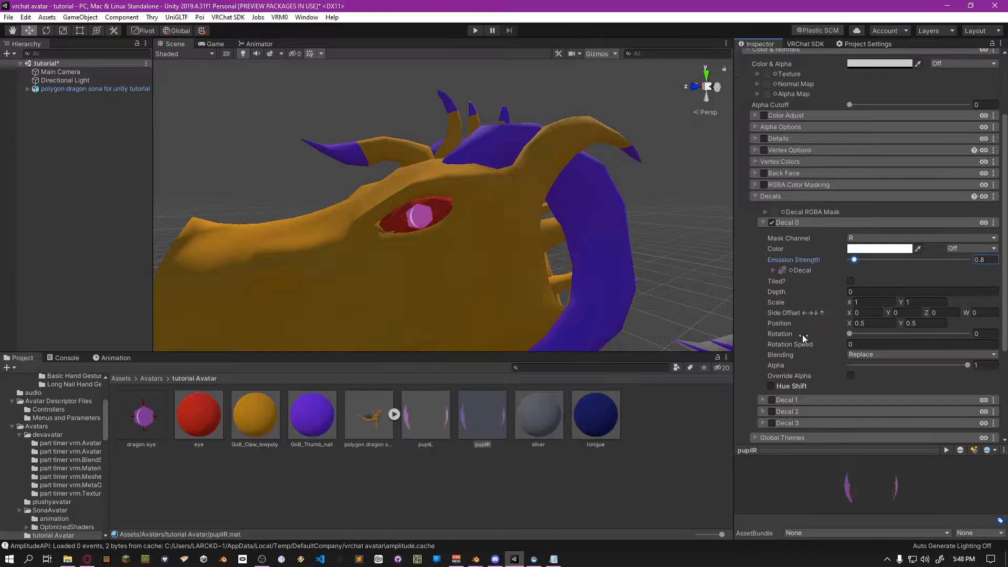
{"action": "right_click", "coordinate": [775, 332]}
{"action": "left_click", "coordinate": [796, 338]}
{"action": "right_click", "coordinate": [781, 321]}
{"action": "left_click", "coordinate": [796, 330]}
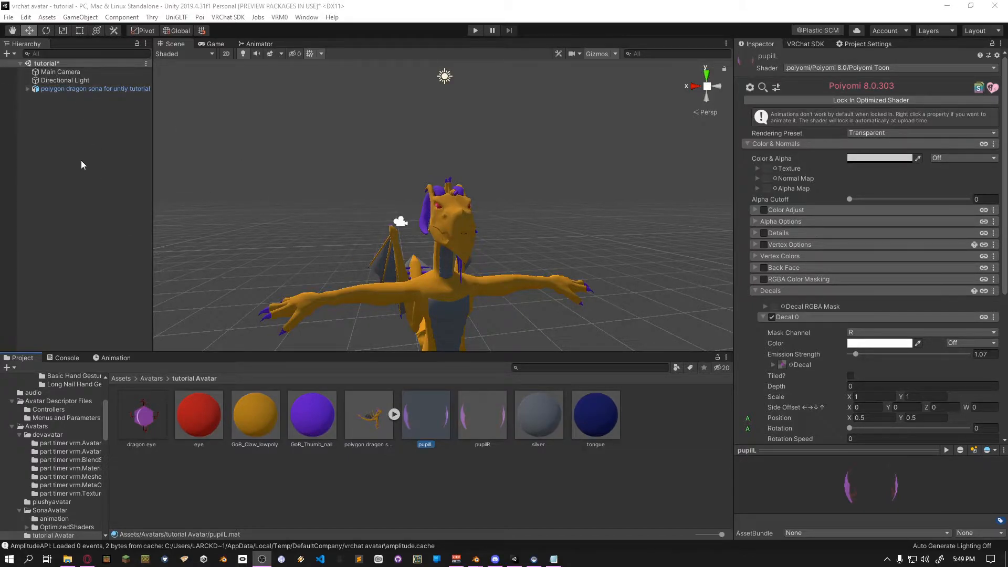
Create an original prefab of the dragon model in the tutorial Avatar folder
{"action": "mouse_move", "coordinate": [63, 89]}
{"action": "left_mouse_down"}
{"action": "mouse_move", "coordinate": [57, 111]}
{"action": "mouse_move", "coordinate": [70, 91]}
{"action": "mouse_move", "coordinate": [68, 101]}
{"action": "left_mouse_up"}
{"action": "left_click_drag", "start_coordinate": [143, 329], "coordinate": [644, 431]}
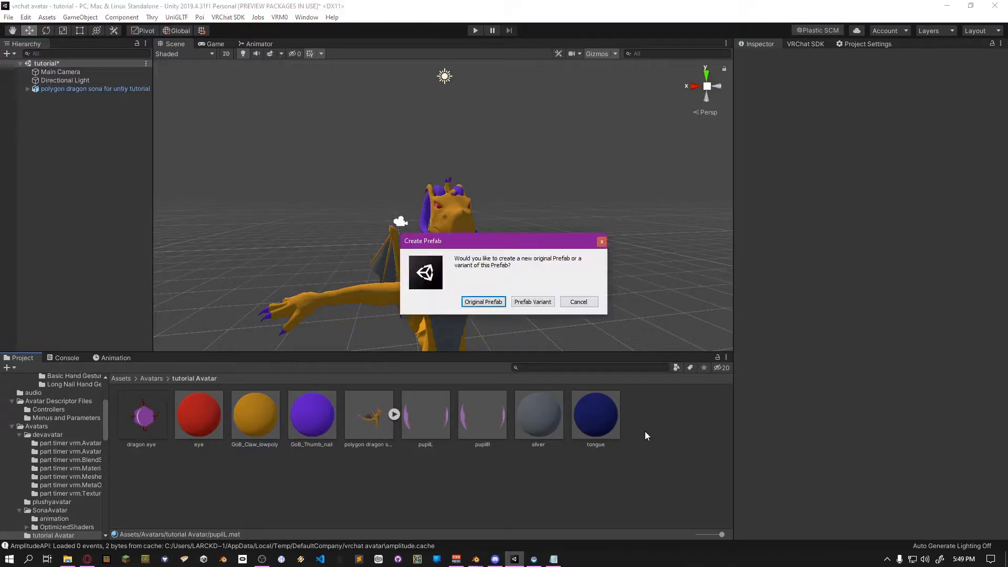
{"action": "left_click", "coordinate": [483, 303]}
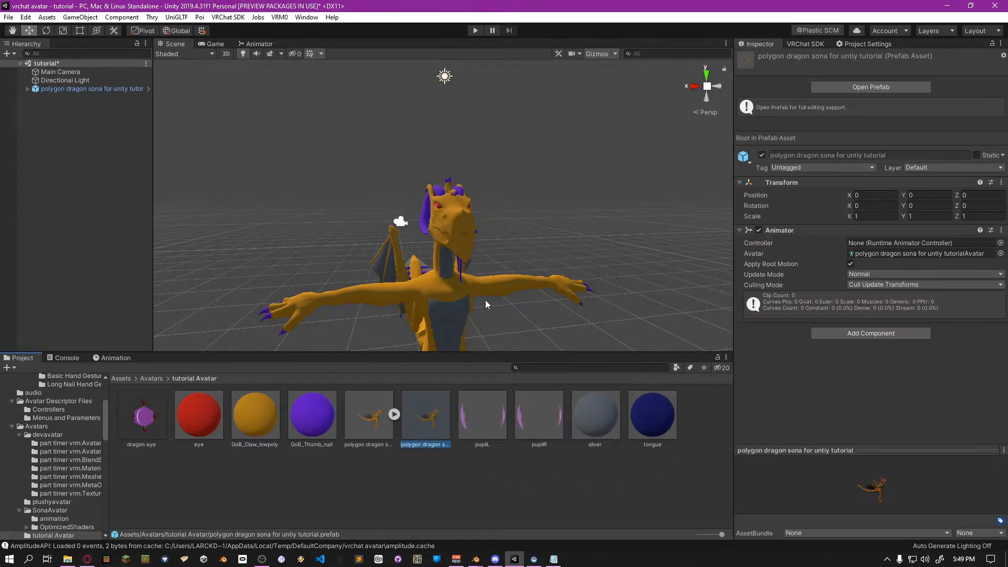
Open the dragon prefab in the tutorial Avatar folder for editing and bring its head into view
{"action": "double_click", "coordinate": [415, 414]}
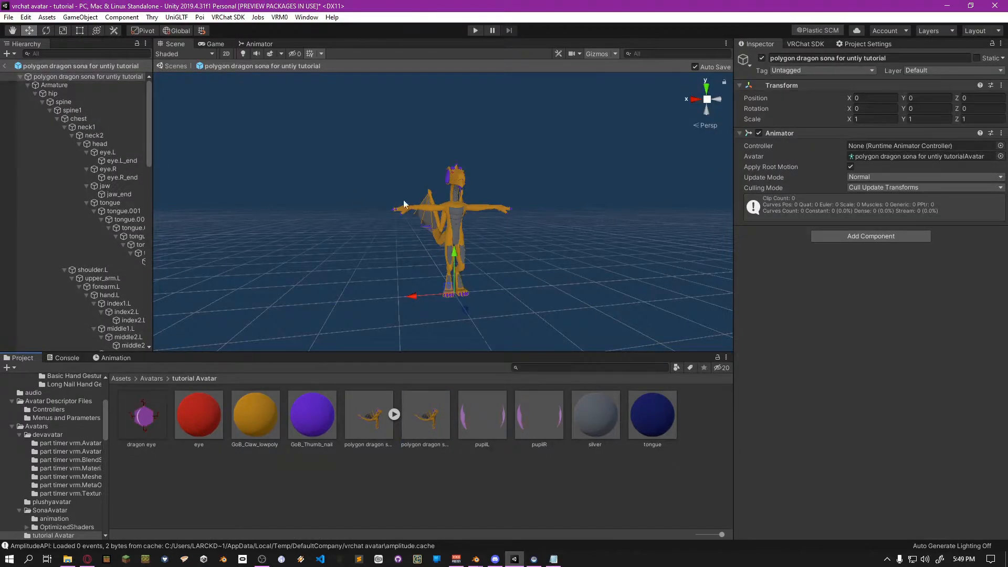
{"action": "scroll", "coordinate": [79, 231], "scroll_direction": "down", "scroll_amount": 15}
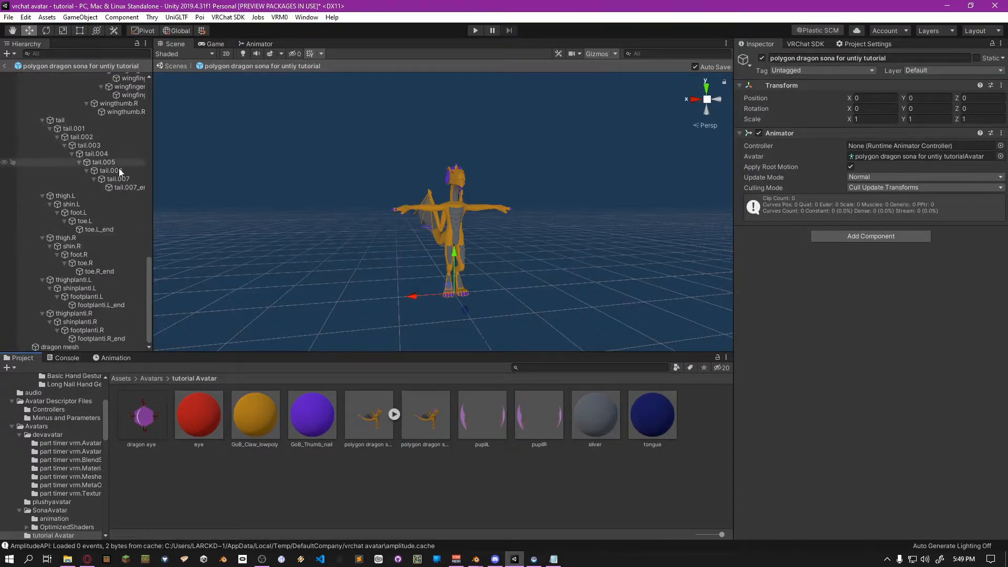
{"action": "scroll", "coordinate": [369, 171], "scroll_direction": "up", "scroll_amount": 10}
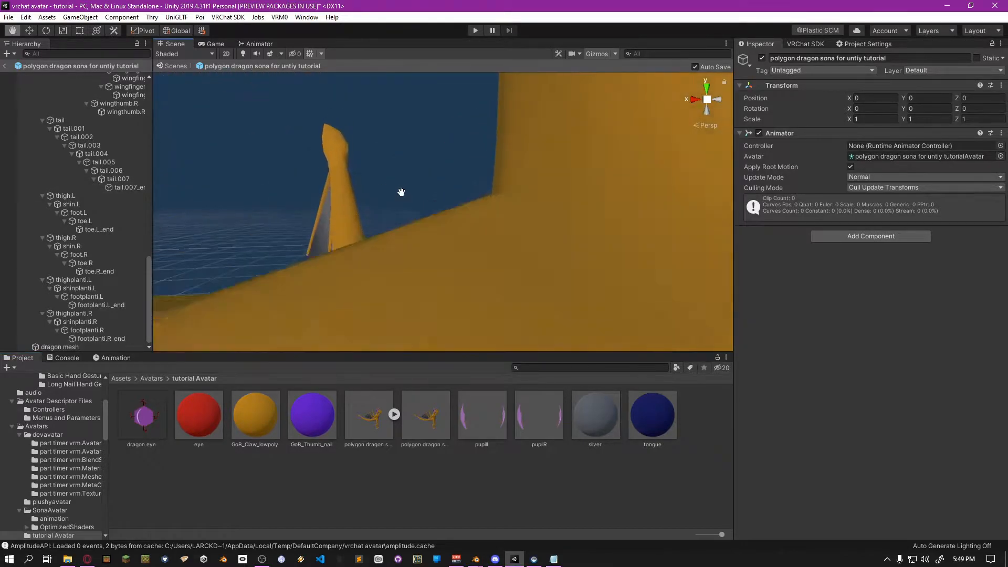
{"action": "right_click_drag", "start_coordinate": [383, 212], "coordinate": [455, 239]}
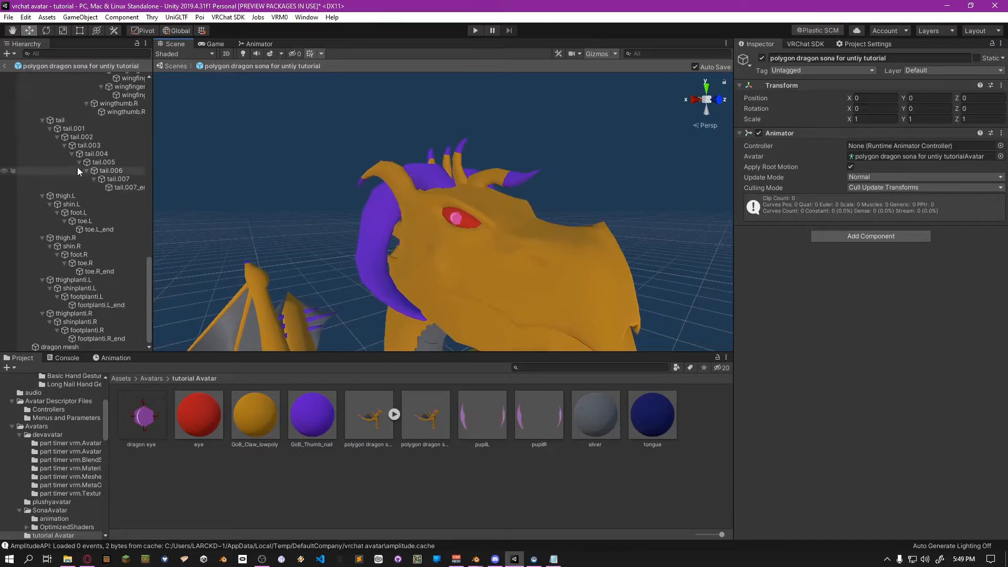
{"action": "scroll", "coordinate": [78, 166], "scroll_direction": "up", "scroll_amount": 4}
{"action": "scroll", "coordinate": [78, 165], "scroll_direction": "up", "scroll_amount": 15}
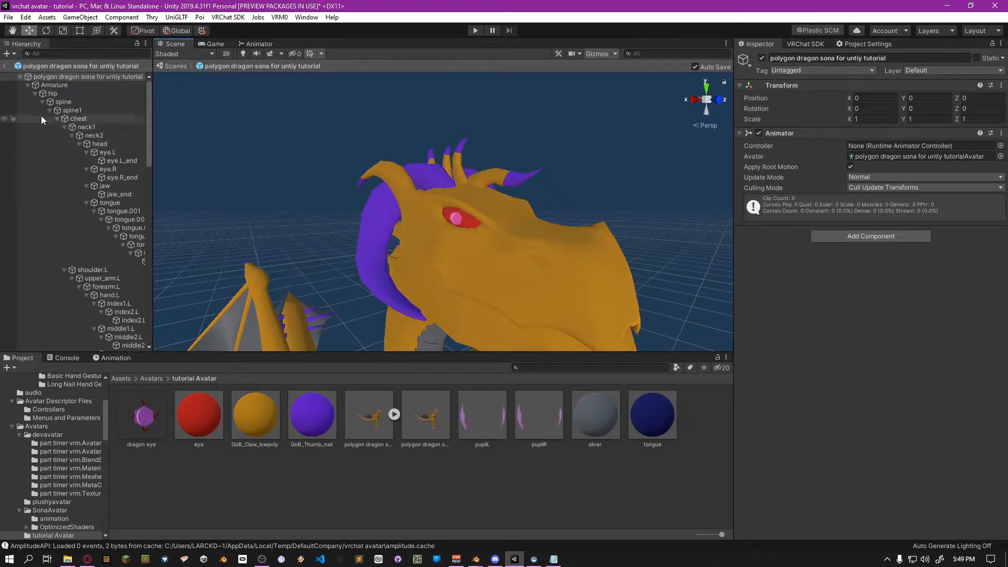
Add a VRC Contact Receiver component to the armature's head bone
{"action": "left_click", "coordinate": [95, 144]}
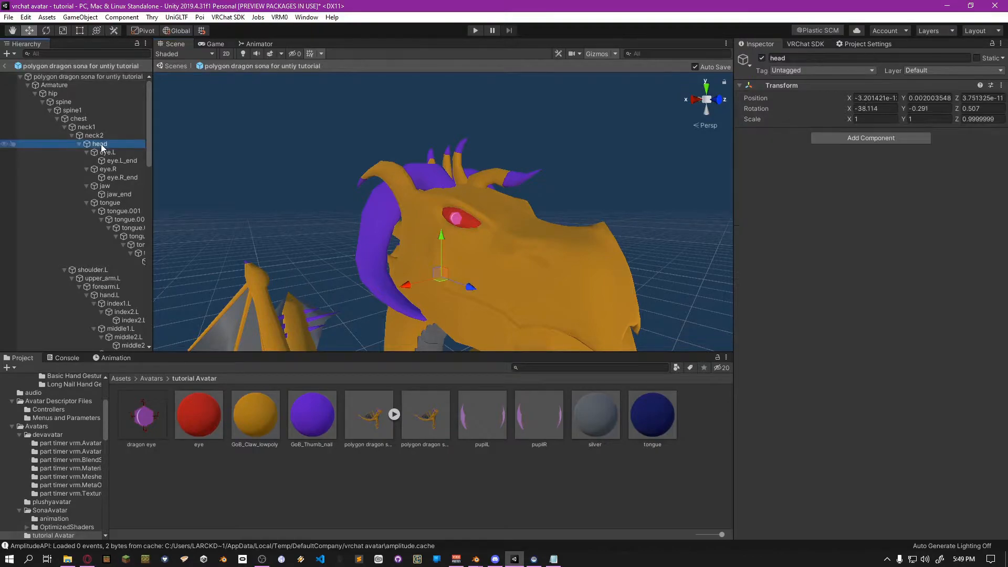
{"action": "left_click", "coordinate": [850, 140]}
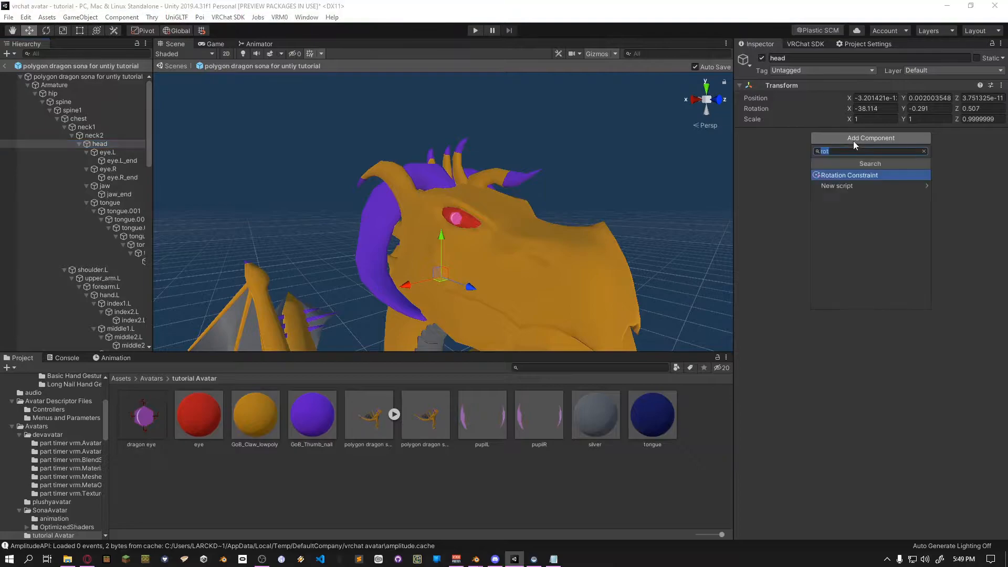
{"action": "key", "text": "BackSpace"}
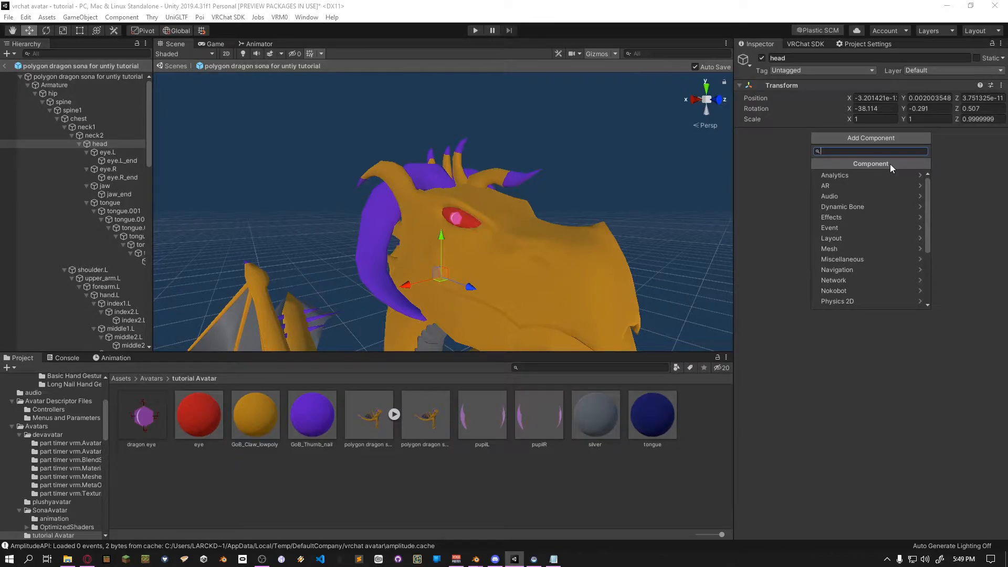
{"action": "type", "text": "recei"}
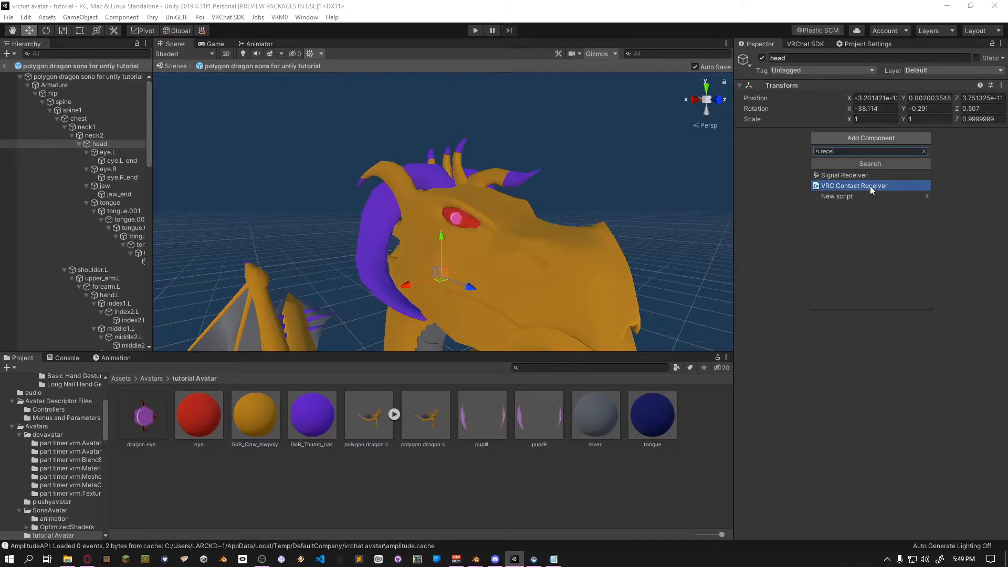
{"action": "left_click", "coordinate": [870, 186]}
Set the radius of the head's contact receiver sphere to 0.0003
{"action": "key", "text": "f"}
{"action": "scroll", "coordinate": [656, 201], "scroll_direction": "down", "scroll_amount": 5}
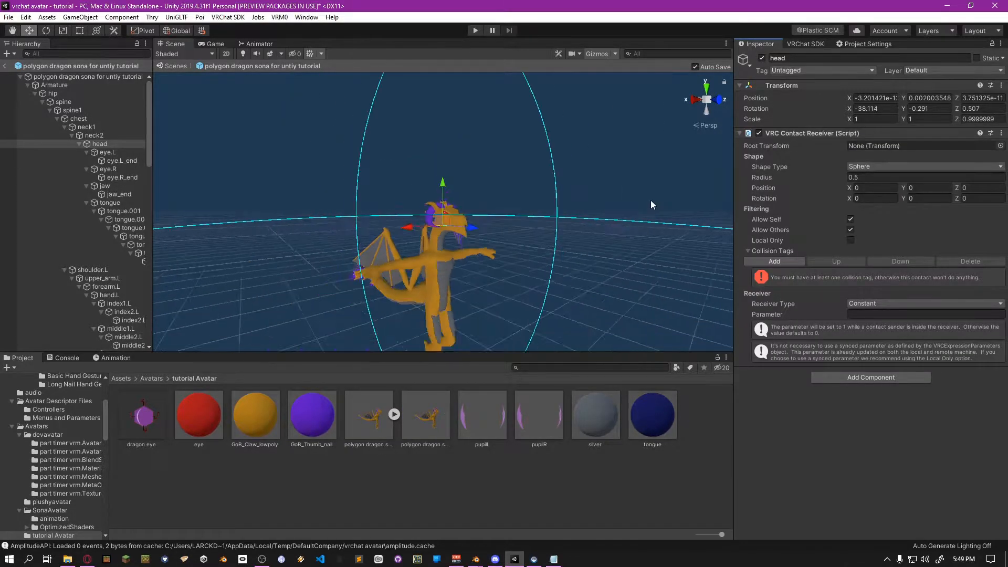
{"action": "scroll", "coordinate": [636, 209], "scroll_direction": "up", "scroll_amount": 10}
{"action": "left_click", "coordinate": [861, 178]}
{"action": "left_click", "coordinate": [861, 178]}
{"action": "key", "text": "BackSpace"}
{"action": "type", "text": "05"}
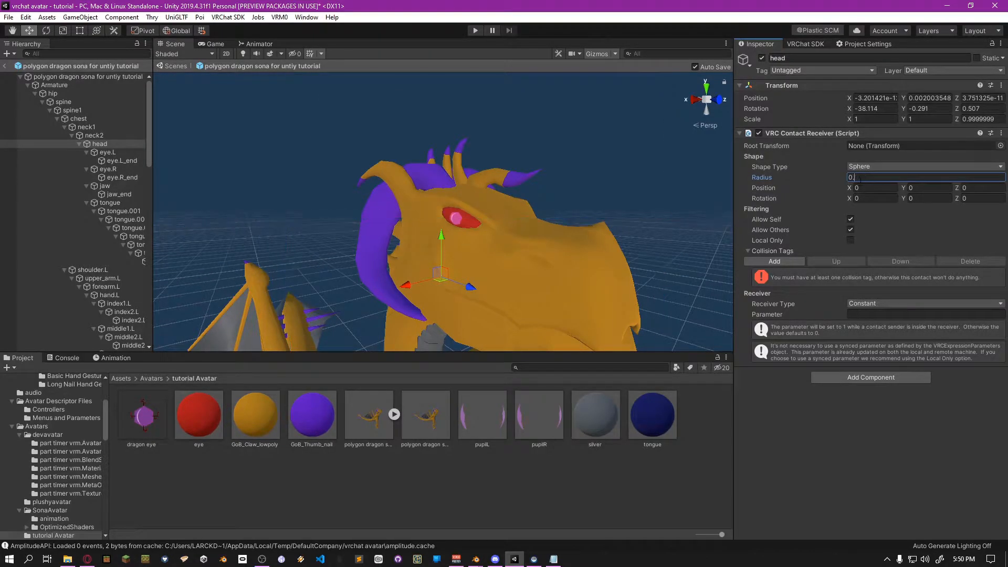
{"action": "type", "text": "003"}
Set the contact receiver's Y position to 0.0015 to raise the sphere to eye height
{"action": "left_click", "coordinate": [903, 189]}
{"action": "type", "text": "-0.09"}
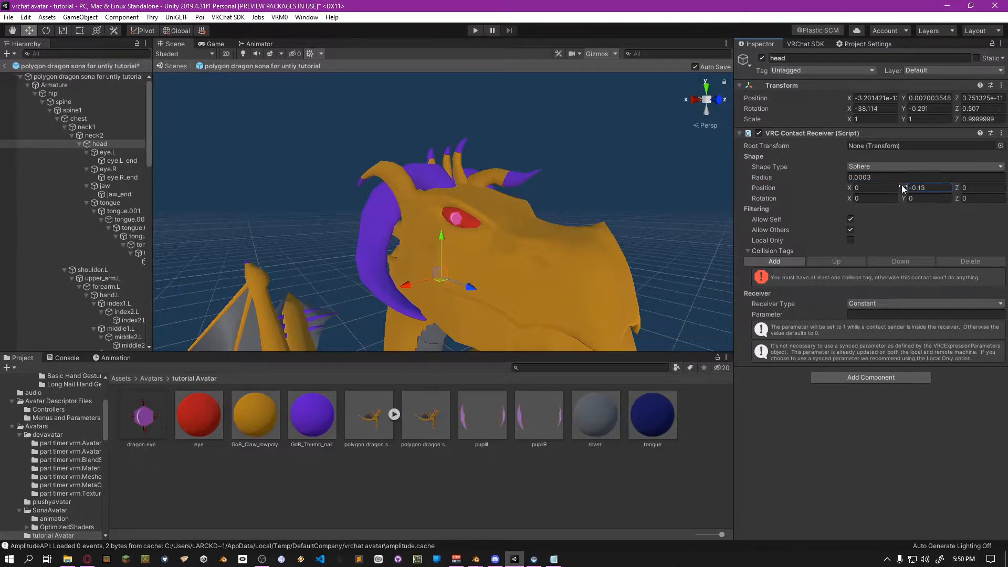
{"action": "left_click_drag", "start_coordinate": [899, 185], "coordinate": [921, 184]}
{"action": "left_click", "coordinate": [922, 184]}
{"action": "type", "text": "0"}
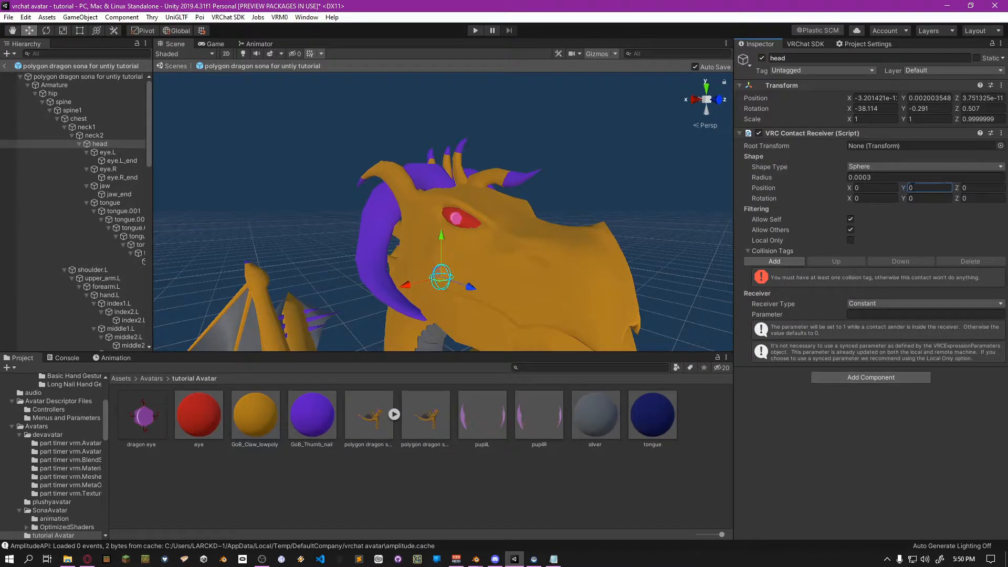
{"action": "double_click", "coordinate": [918, 187]}
{"action": "type", "text": "0.01"}
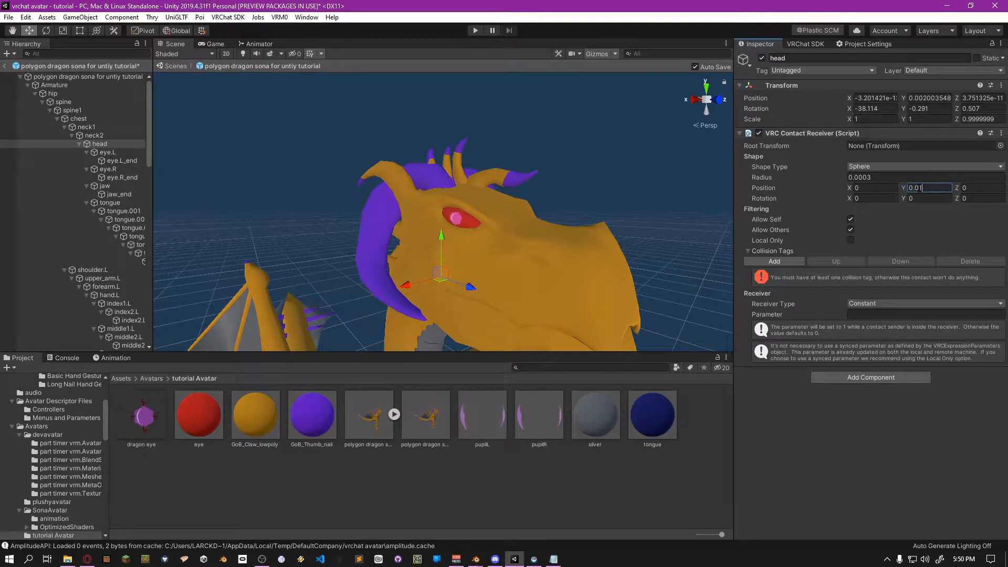
{"action": "type", "text": "015"}
Set the contact receiver's X position to -0.001 to shift the sphere sideways to the eye
{"action": "right_click_drag", "start_coordinate": [503, 172], "coordinate": [572, 169]}
{"action": "middle_click_drag", "start_coordinate": [564, 172], "coordinate": [519, 162]}
{"action": "left_click_drag", "start_coordinate": [519, 162], "coordinate": [289, 167], "text": "alt"}
{"action": "right_click_drag", "start_coordinate": [562, 199], "coordinate": [474, 202]}
{"action": "middle_click_drag", "start_coordinate": [474, 203], "coordinate": [448, 210]}
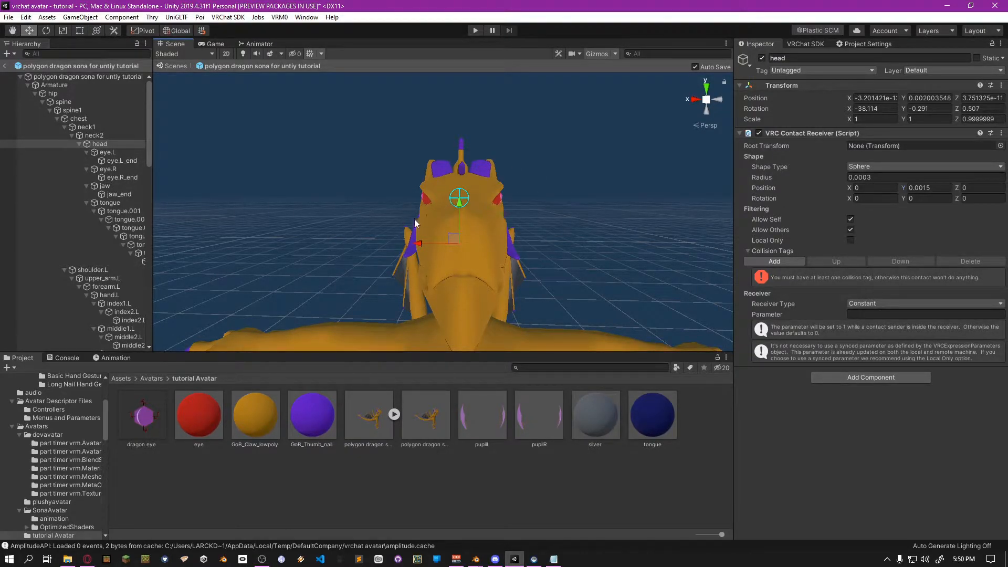
{"action": "left_click_drag", "start_coordinate": [418, 197], "coordinate": [438, 194], "text": "alt"}
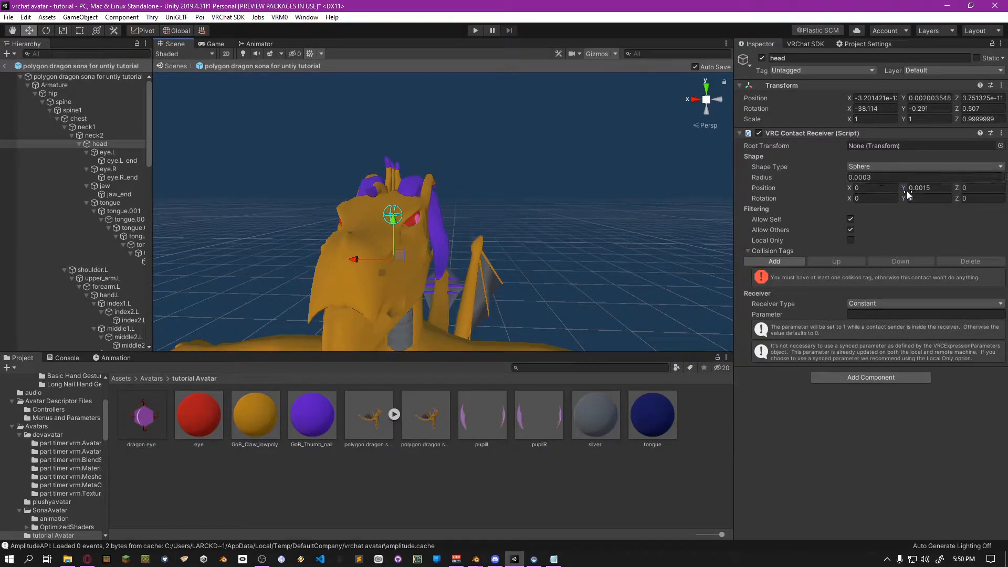
{"action": "left_click_drag", "start_coordinate": [851, 187], "coordinate": [853, 187]}
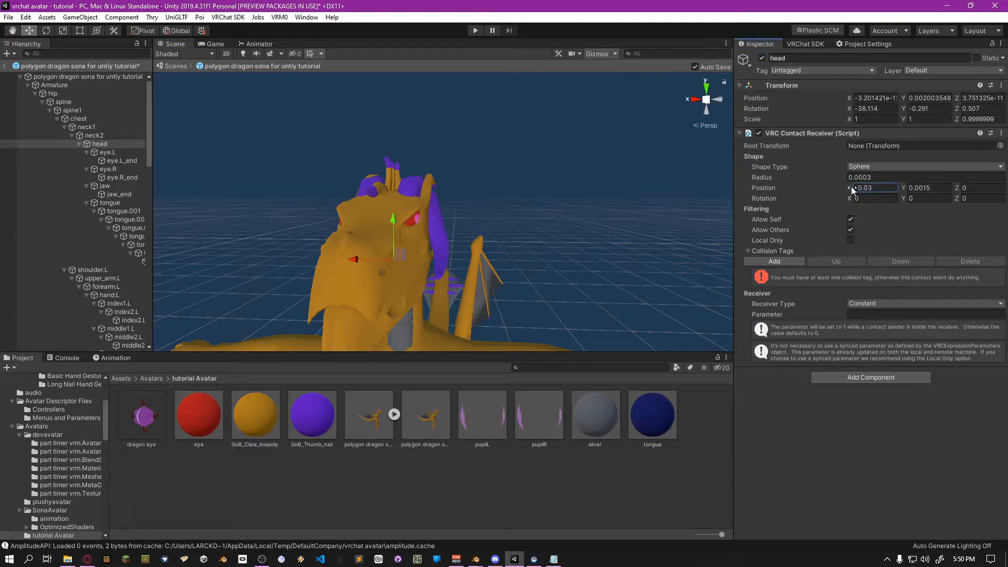
{"action": "left_click", "coordinate": [869, 188]}
{"action": "type", "text": "0.0003"}
{"action": "middle_click_drag", "start_coordinate": [530, 192], "coordinate": [625, 181]}
{"action": "left_click", "coordinate": [855, 187]}
{"action": "type", "text": "-"}
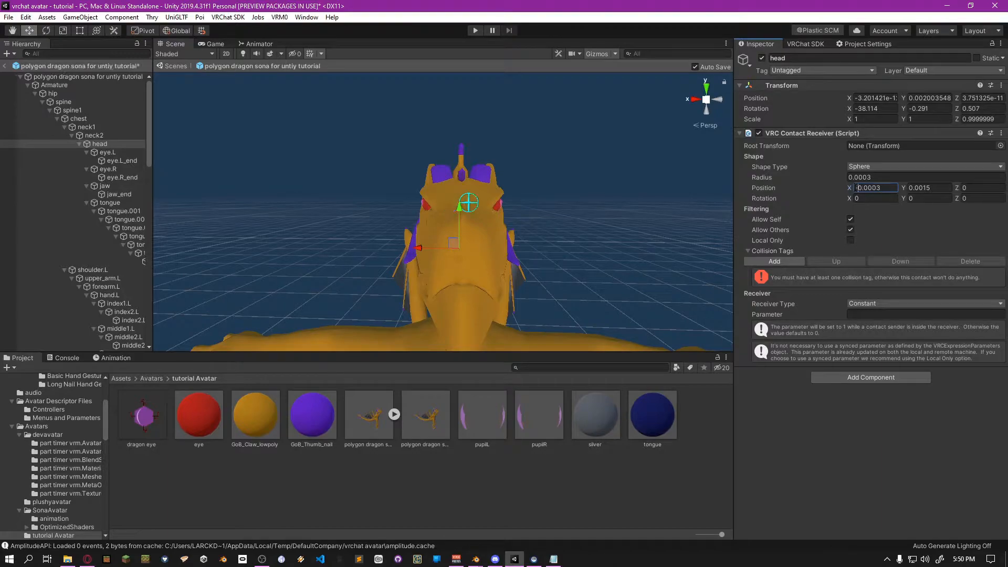
{"action": "left_click_drag", "start_coordinate": [887, 187], "coordinate": [871, 188]}
{"action": "type", "text": "3"}
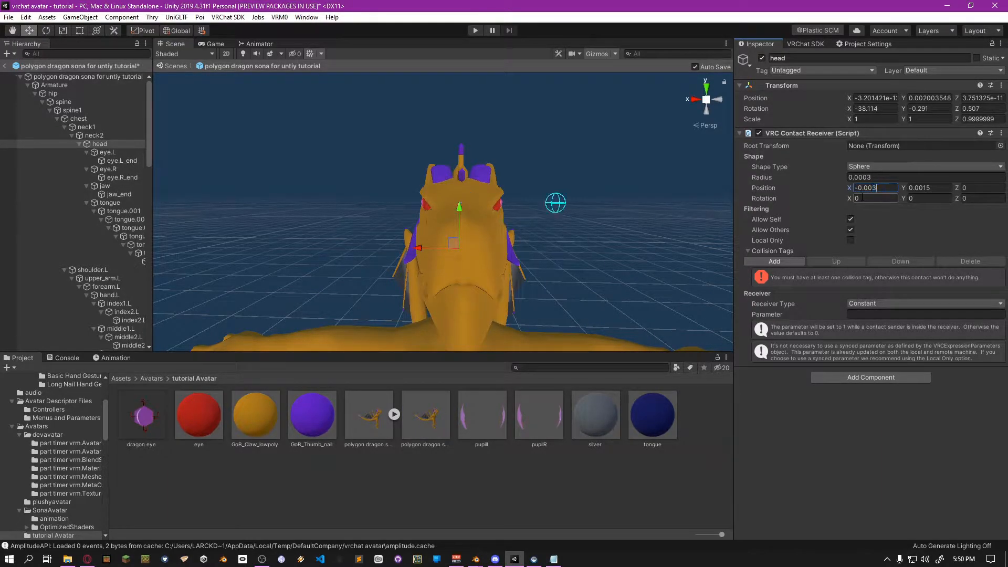
{"action": "type", "text": "5"}
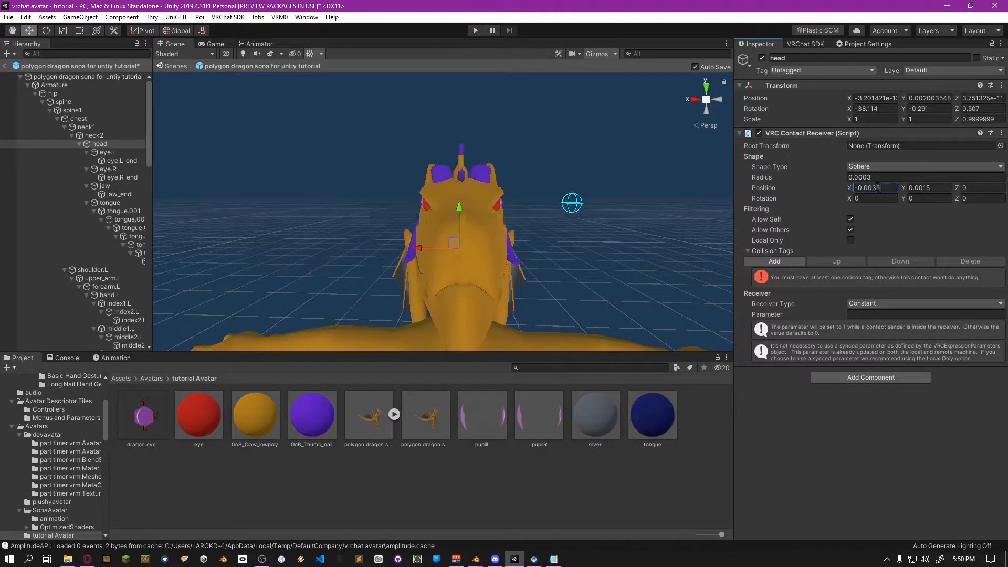
{"action": "key", "text": "BackSpace"}
{"action": "key", "text": "BackSpace"}
{"action": "type", "text": "1"}
Set the contact receiver's Z position to 0.0013 to move the sphere forward onto the eye
{"action": "middle_click_drag", "start_coordinate": [711, 192], "coordinate": [671, 191]}
{"action": "right_click_drag", "start_coordinate": [584, 186], "coordinate": [415, 184]}
{"action": "middle_click_drag", "start_coordinate": [620, 210], "coordinate": [477, 213]}
{"action": "right_click_drag", "start_coordinate": [477, 214], "coordinate": [347, 207]}
{"action": "middle_click_drag", "start_coordinate": [409, 204], "coordinate": [455, 224]}
{"action": "right_click_drag", "start_coordinate": [455, 224], "coordinate": [418, 224]}
{"action": "middle_click_drag", "start_coordinate": [417, 223], "coordinate": [371, 214]}
{"action": "left_click", "coordinate": [965, 188]}
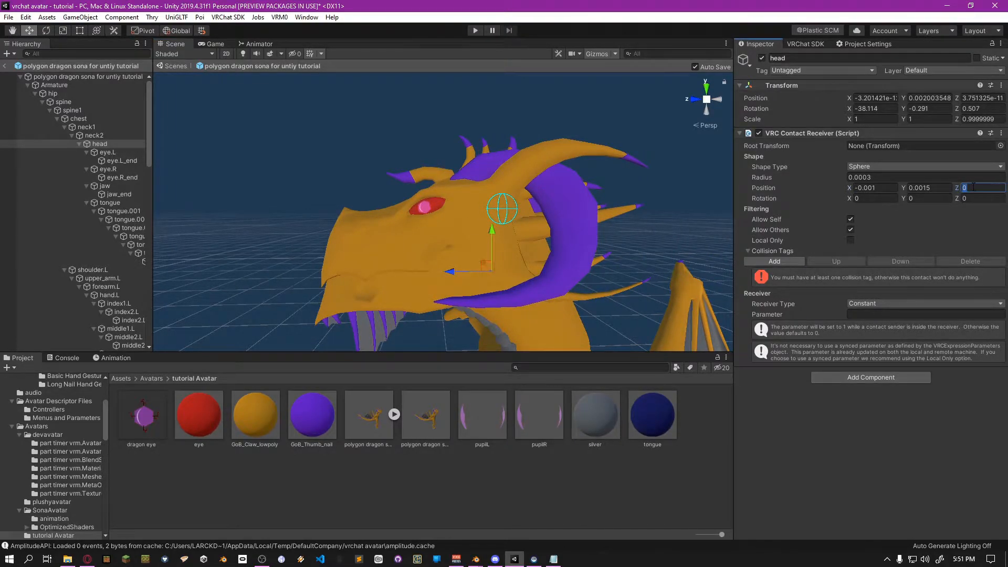
{"action": "type", "text": "0.005"}
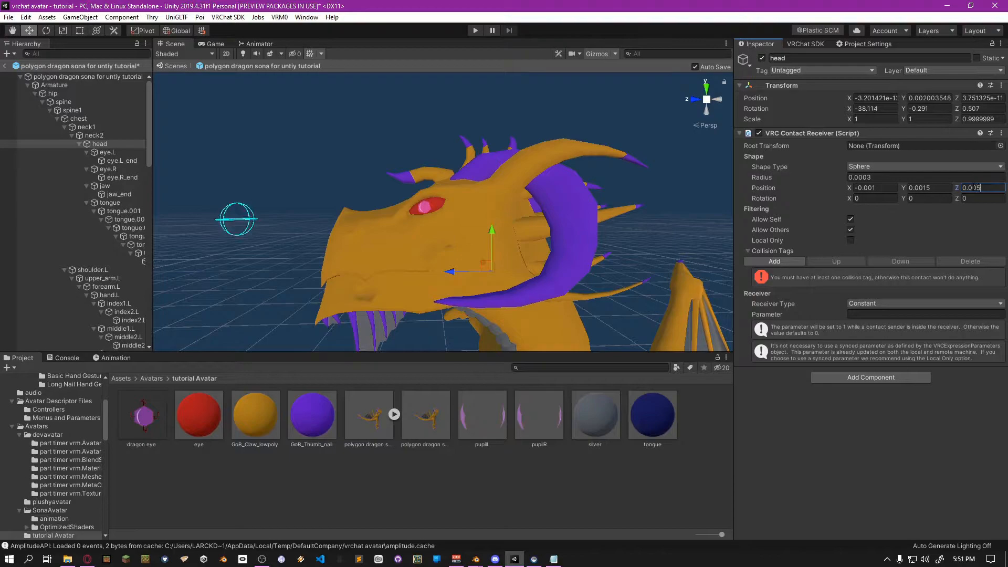
{"action": "left_click", "coordinate": [973, 188]}
{"action": "type", "text": "0"}
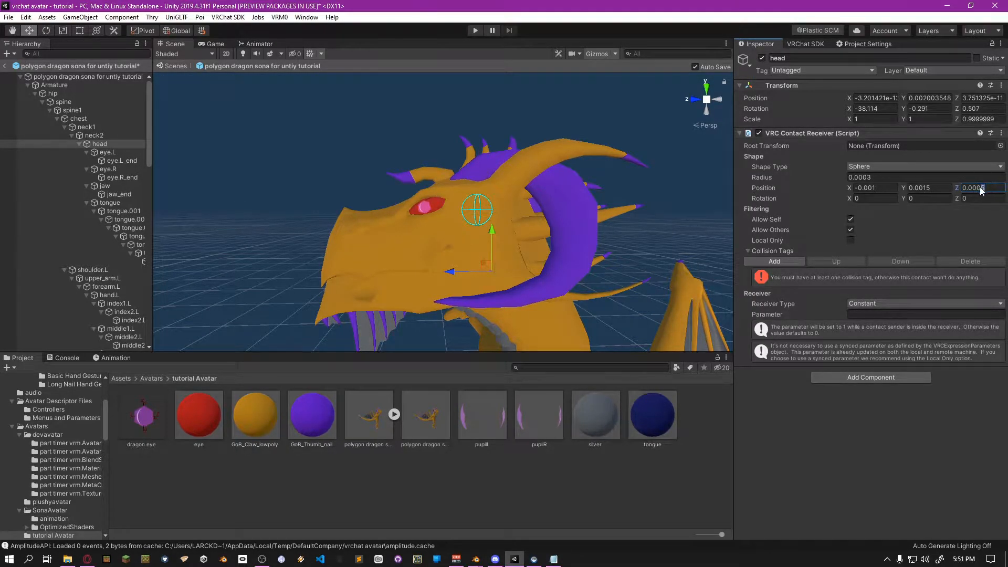
{"action": "key", "text": "BackSpace"}
{"action": "type", "text": "3"}
{"action": "left_click_drag", "start_coordinate": [990, 188], "coordinate": [980, 193]}
{"action": "type", "text": "15"}
{"action": "key", "text": "BackSpace"}
{"action": "type", "text": "3"}
Examine the contact receiver sphere's placement against the dragon's eye from several angles
{"action": "right_click_drag", "start_coordinate": [364, 220], "coordinate": [572, 235]}
{"action": "scroll", "coordinate": [568, 238], "scroll_direction": "down", "scroll_amount": 3}
{"action": "middle_click_drag", "start_coordinate": [568, 240], "coordinate": [531, 231]}
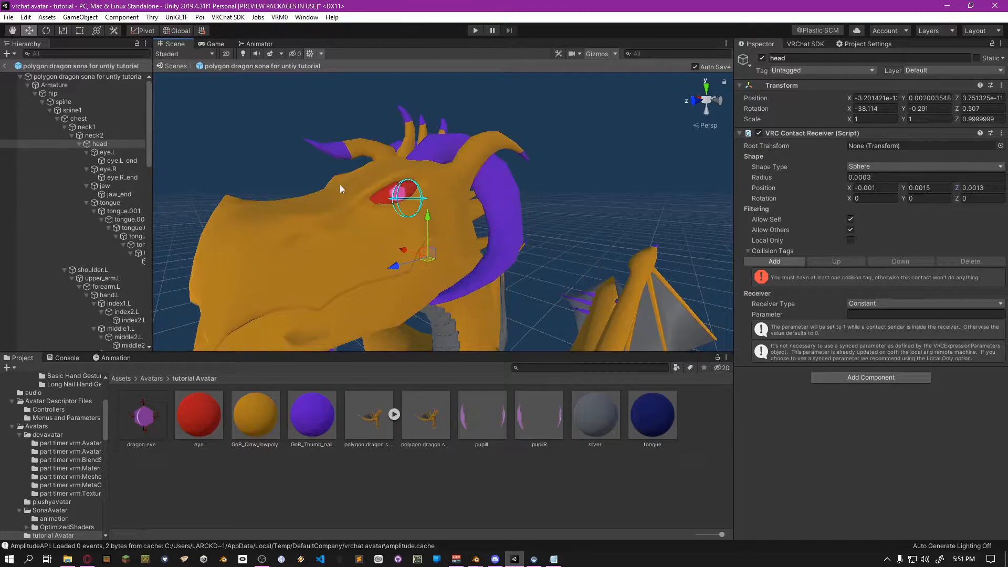
{"action": "middle_click_drag", "start_coordinate": [425, 207], "coordinate": [417, 212]}
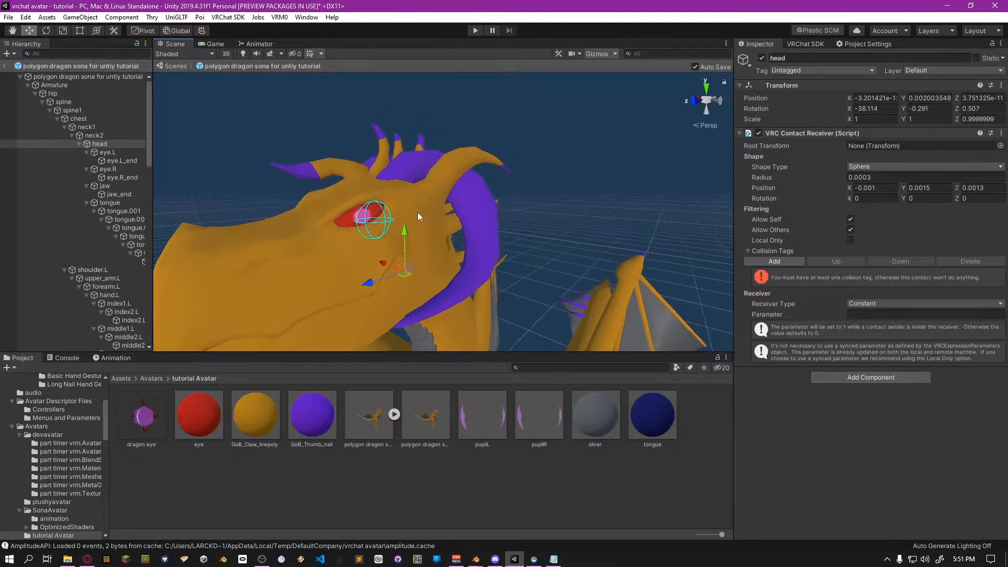
{"action": "scroll", "coordinate": [386, 221], "scroll_direction": "up", "scroll_amount": 1}
{"action": "scroll", "coordinate": [386, 221], "scroll_direction": "down", "scroll_amount": 1}
{"action": "left_click_drag", "start_coordinate": [386, 223], "coordinate": [292, 207], "text": "alt"}
{"action": "middle_click_drag", "start_coordinate": [292, 207], "coordinate": [310, 202]}
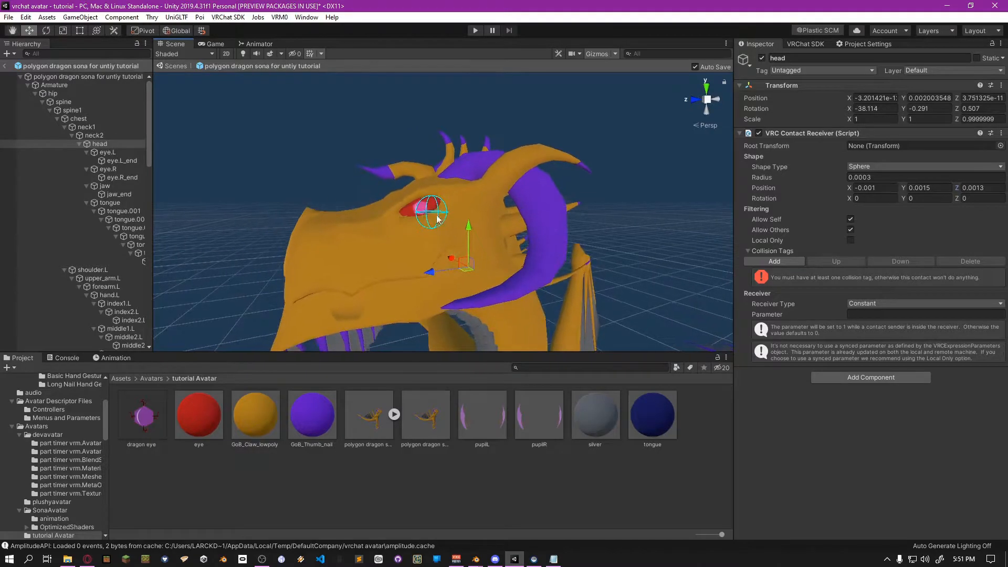
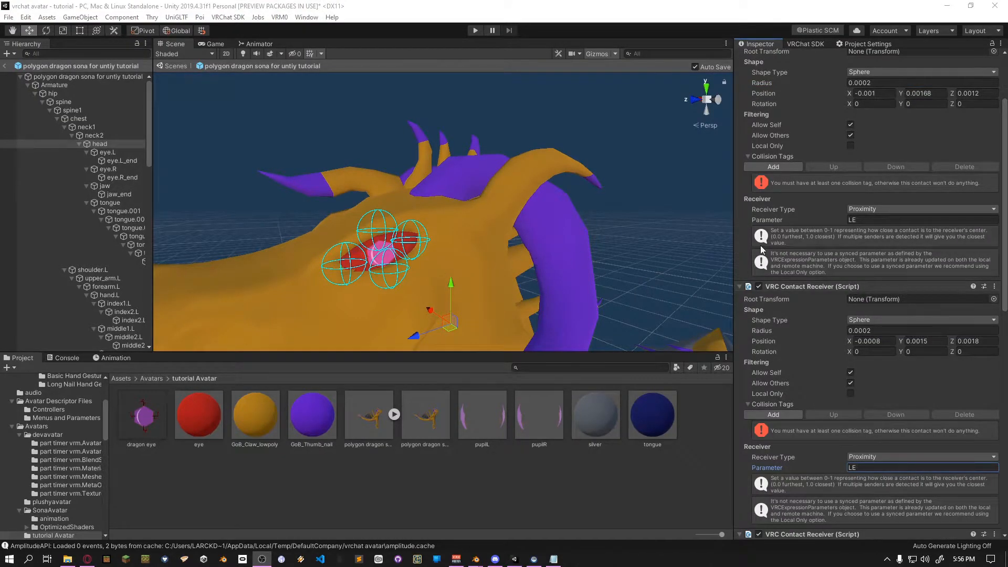
Set the head's first contact receiver to the Proximity type and add a custom collision tag LE to it
{"action": "scroll", "coordinate": [863, 184], "scroll_direction": "up", "scroll_amount": 3}
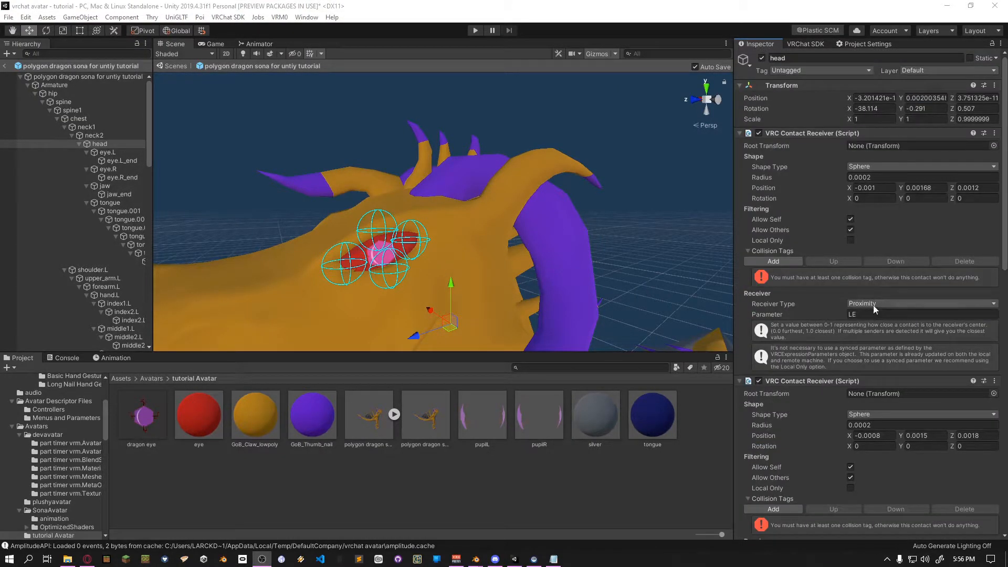
{"action": "left_click", "coordinate": [874, 305]}
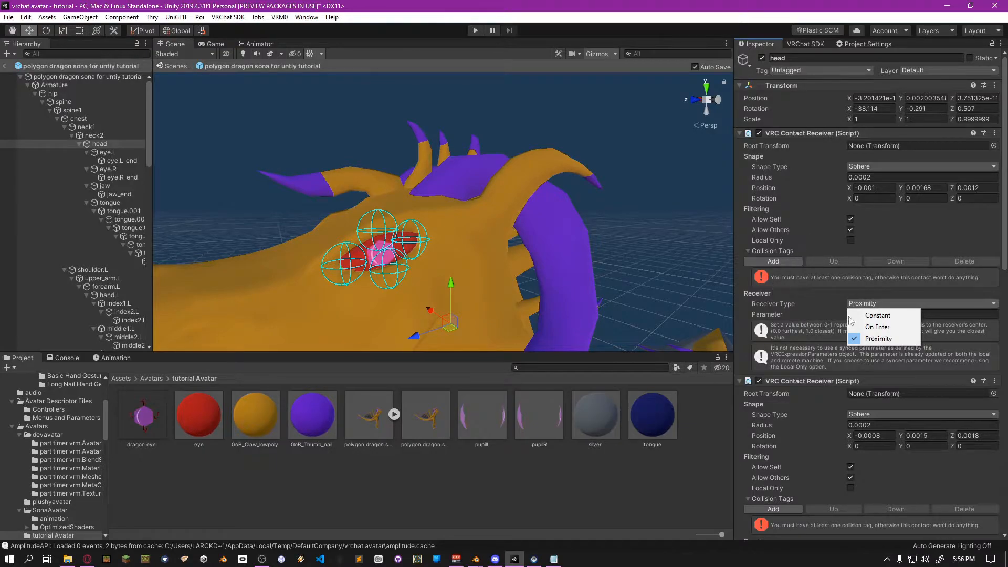
{"action": "left_click", "coordinate": [878, 339]}
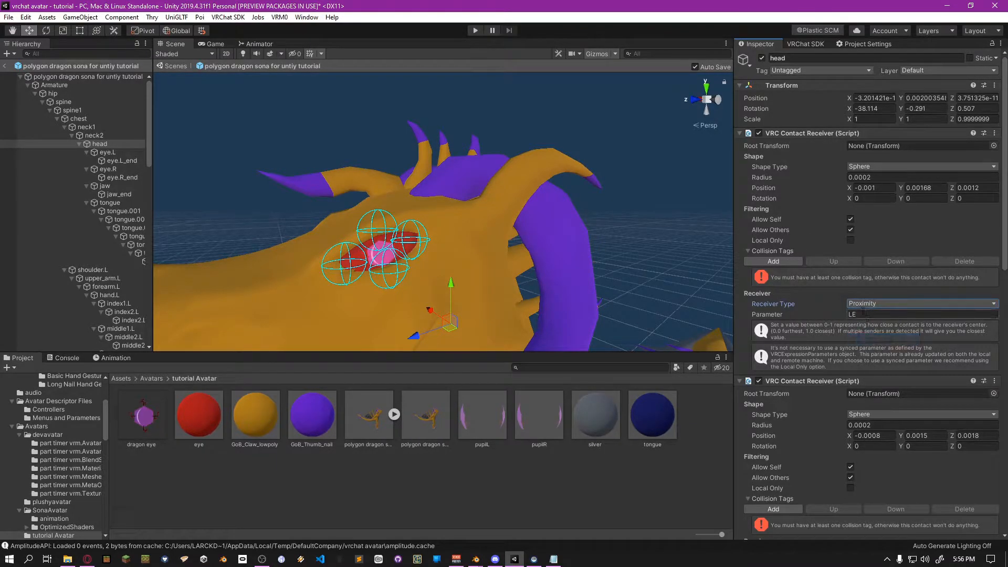
{"action": "left_click", "coordinate": [780, 261]}
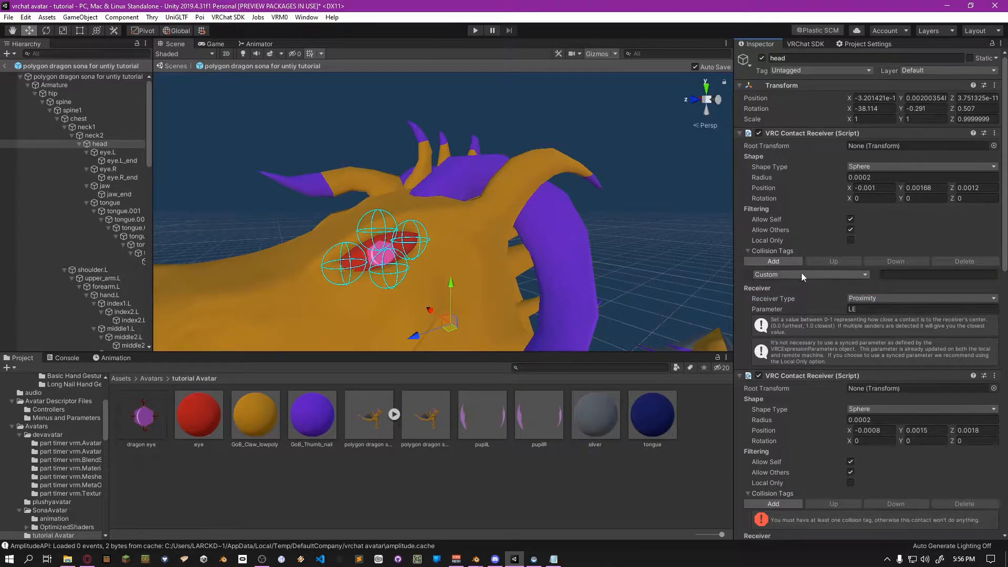
{"action": "left_click", "coordinate": [887, 278]}
{"action": "type", "text": "LE"}
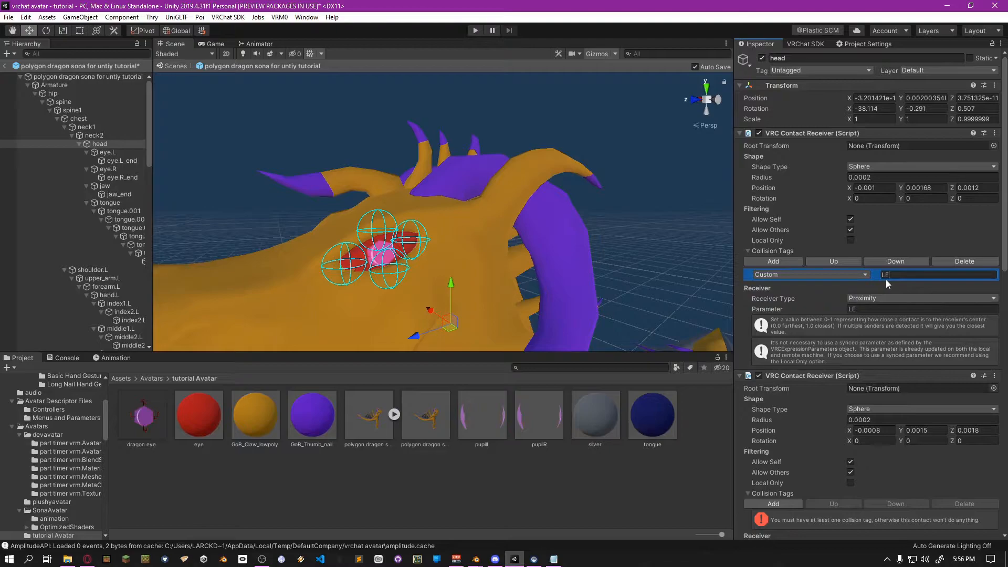
{"action": "left_click", "coordinate": [882, 309]}
{"action": "left_click", "coordinate": [881, 308]}
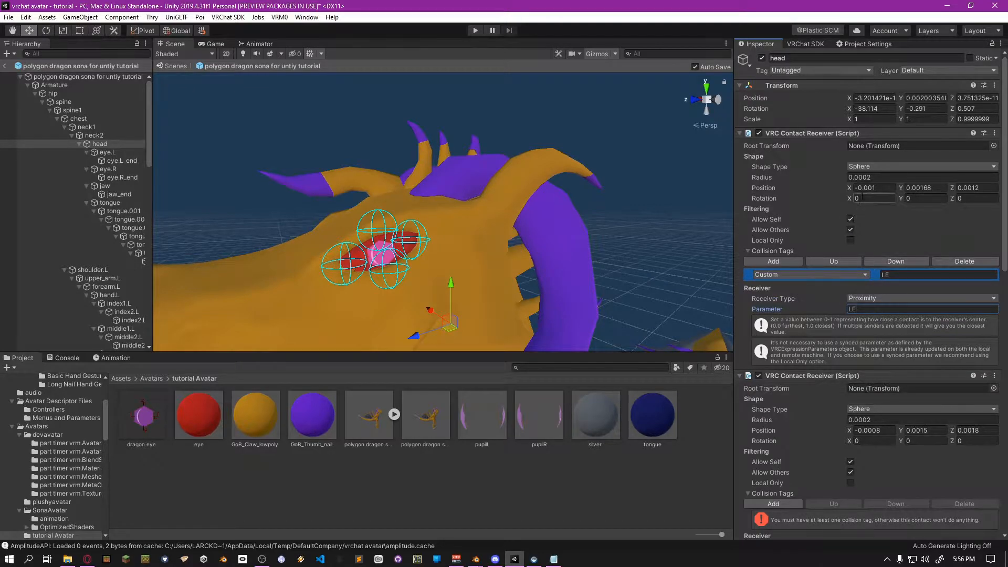
{"action": "left_click", "coordinate": [851, 189]}
{"action": "left_click_drag", "start_coordinate": [850, 188], "coordinate": [849, 188]}
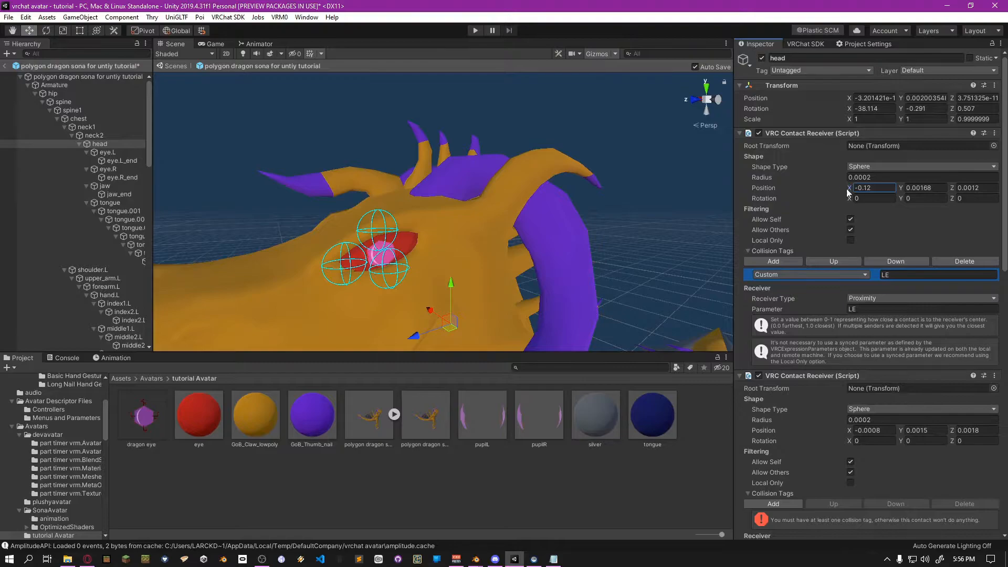
{"action": "key", "text": "ctrl+z"}
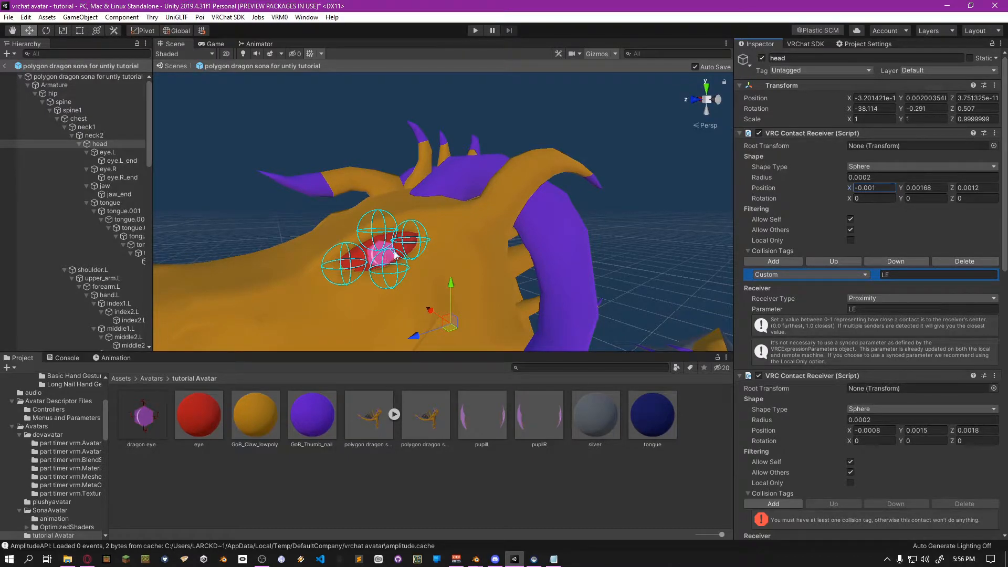
Set the first contact receiver's parameter to LE_L and collapse that component
{"action": "left_click", "coordinate": [871, 308]}
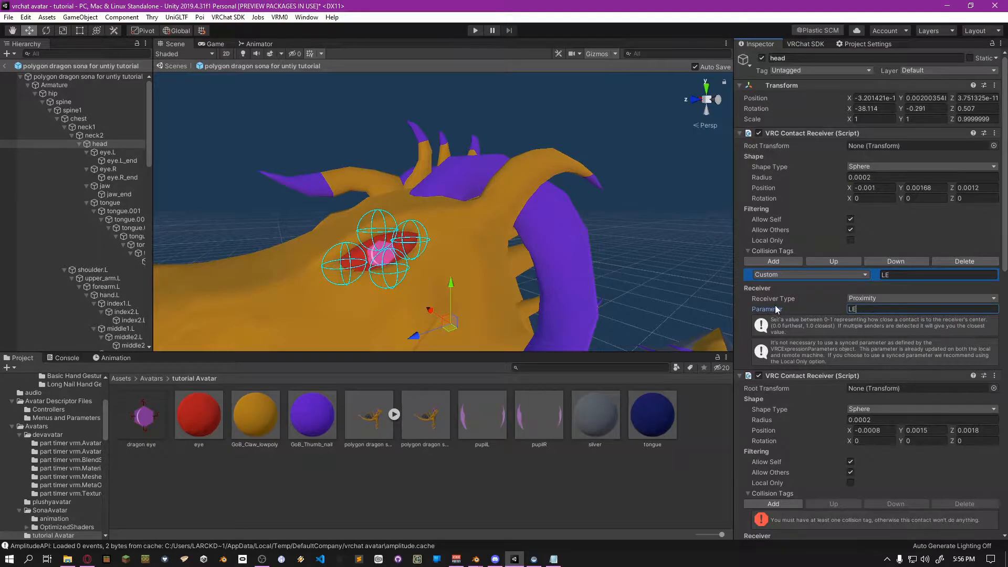
{"action": "type", "text": "_L"}
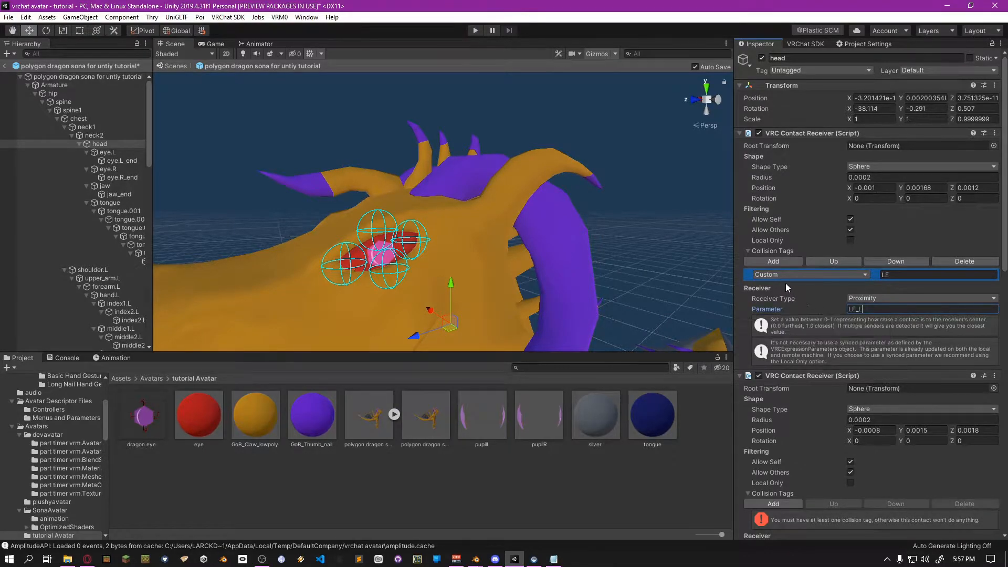
{"action": "left_click", "coordinate": [740, 136]}
{"action": "left_click", "coordinate": [739, 136]}
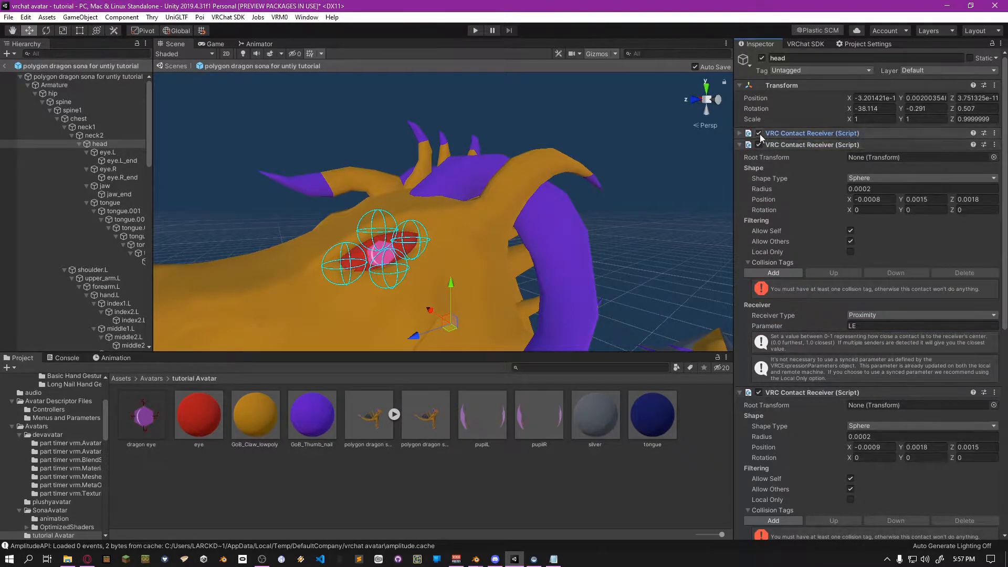
Add a custom collision tag LE to the head's second contact receiver
{"action": "left_click", "coordinate": [777, 273]}
{"action": "left_click", "coordinate": [890, 287]}
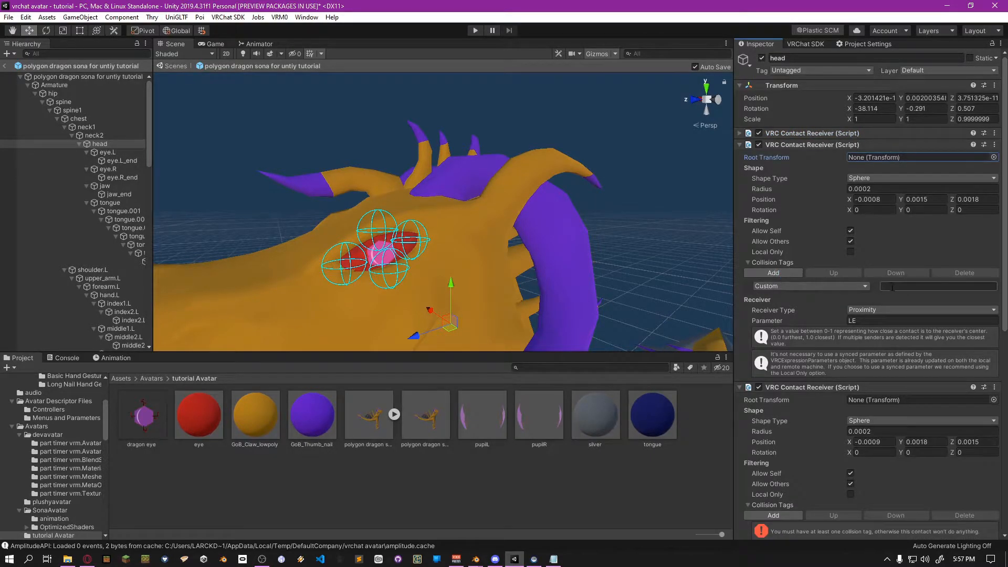
{"action": "type", "text": "LE"}
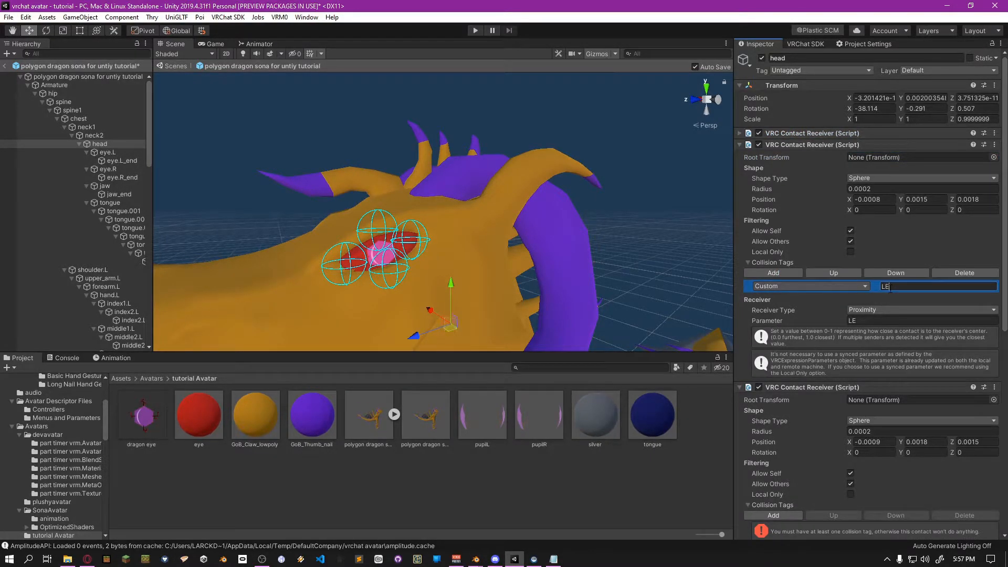
{"action": "left_click", "coordinate": [853, 321]}
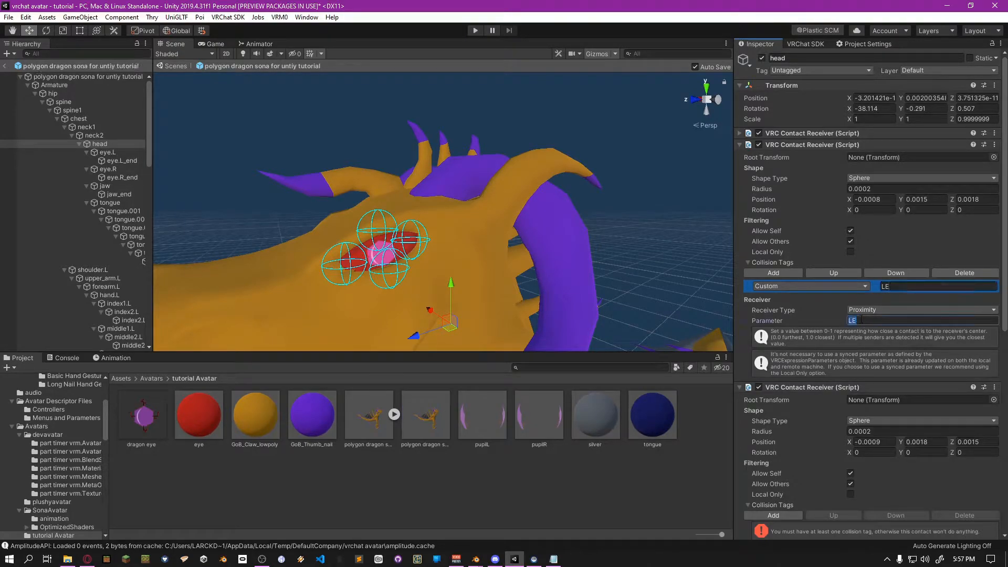
Shift the second contact receiver's X position to identify its sphere, and undo the shift
{"action": "left_click", "coordinate": [855, 199]}
{"action": "type", "text": "16"}
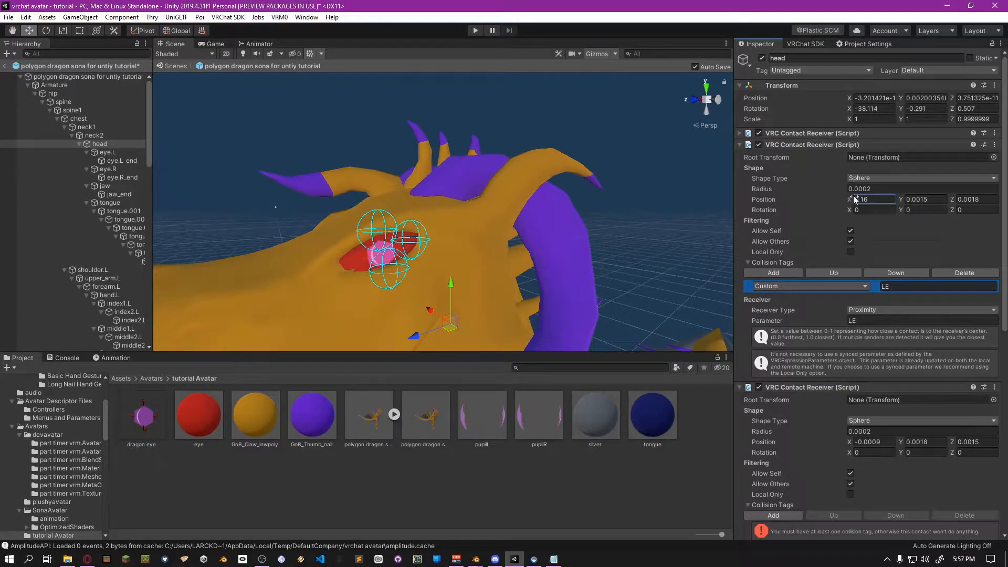
{"action": "left_click_drag", "start_coordinate": [854, 196], "coordinate": [852, 197]}
{"action": "key", "text": "ctrl+z"}
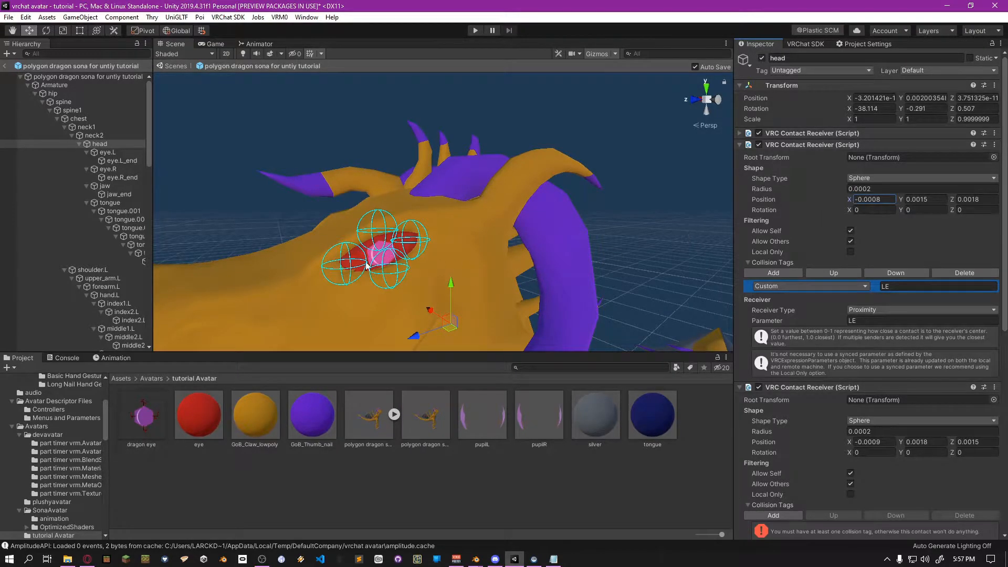
Set the second contact receiver's parameter to LE_R and collapse that component
{"action": "left_click", "coordinate": [869, 320]}
{"action": "left_click", "coordinate": [870, 321]}
{"action": "type", "text": "_R"}
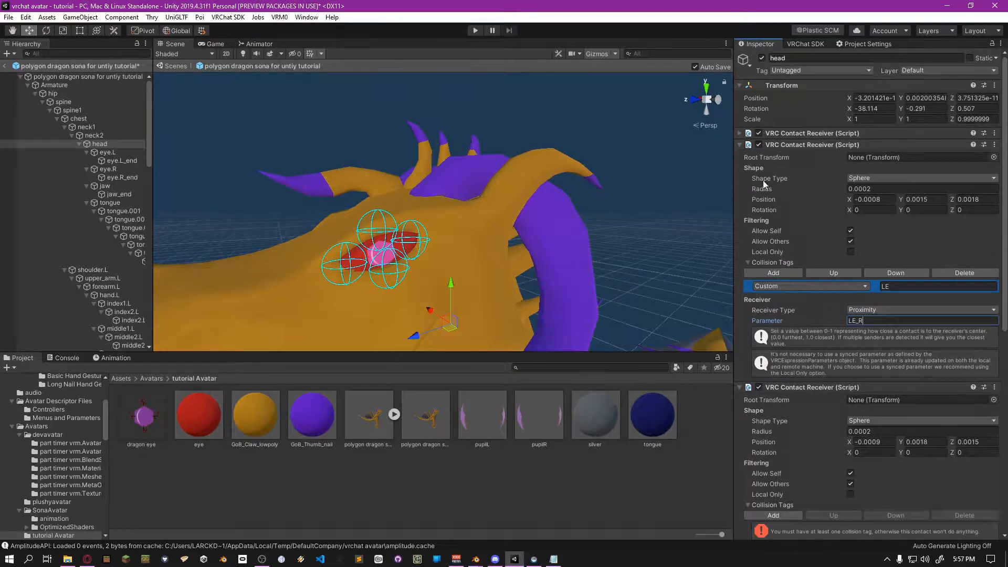
{"action": "left_click", "coordinate": [739, 144]}
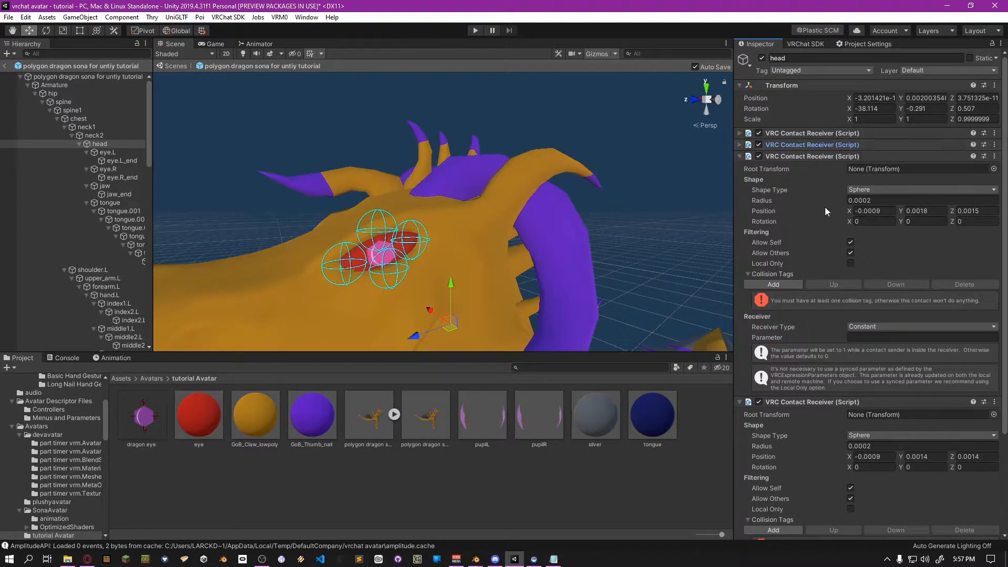
Identify the third contact receiver's sphere with a reverted X shift, and add a custom collision tag LE to that receiver
{"action": "left_click_drag", "start_coordinate": [850, 210], "coordinate": [854, 210]}
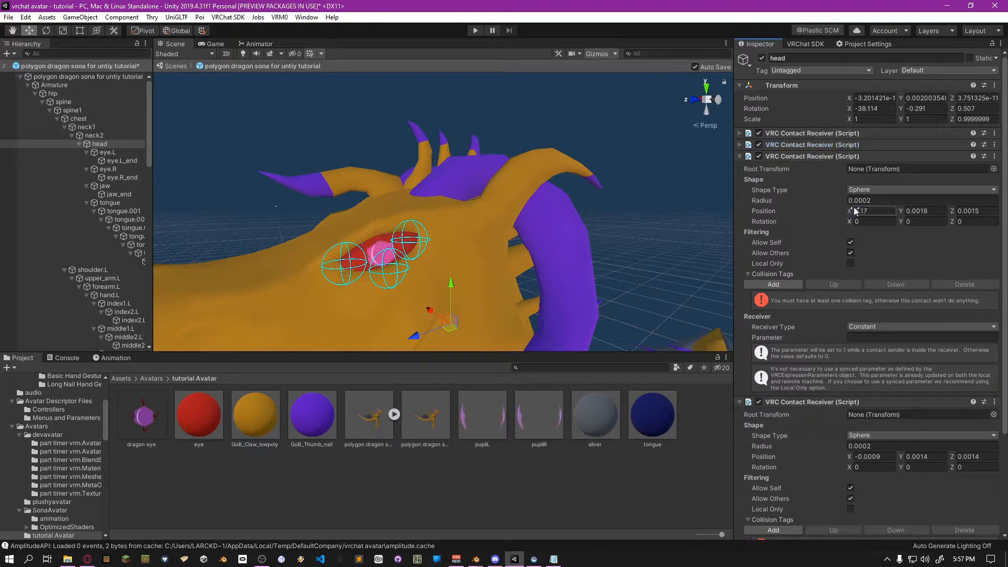
{"action": "key", "text": "ctrl+z"}
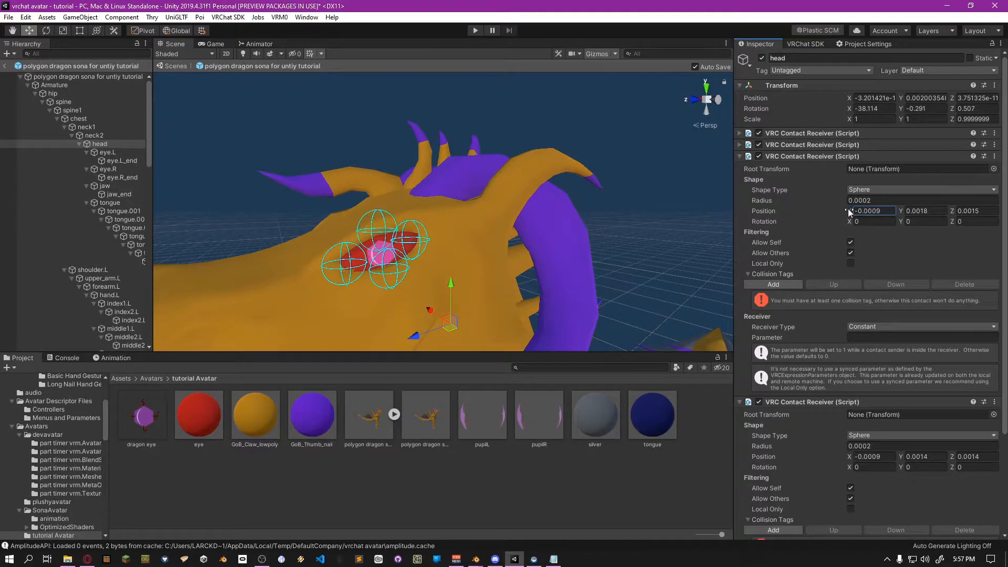
{"action": "left_click", "coordinate": [761, 284]}
{"action": "left_click", "coordinate": [893, 298]}
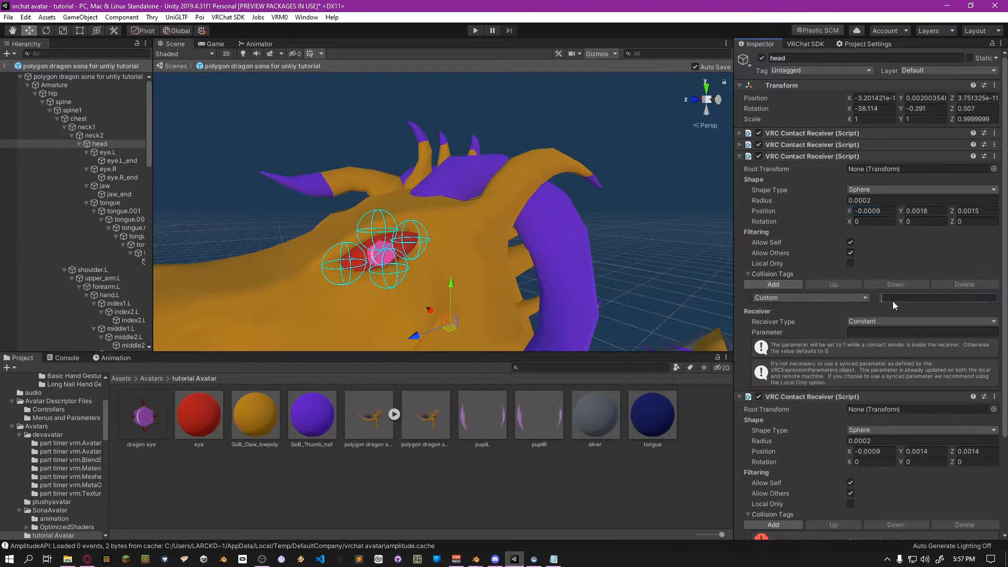
{"action": "type", "text": "LE"}
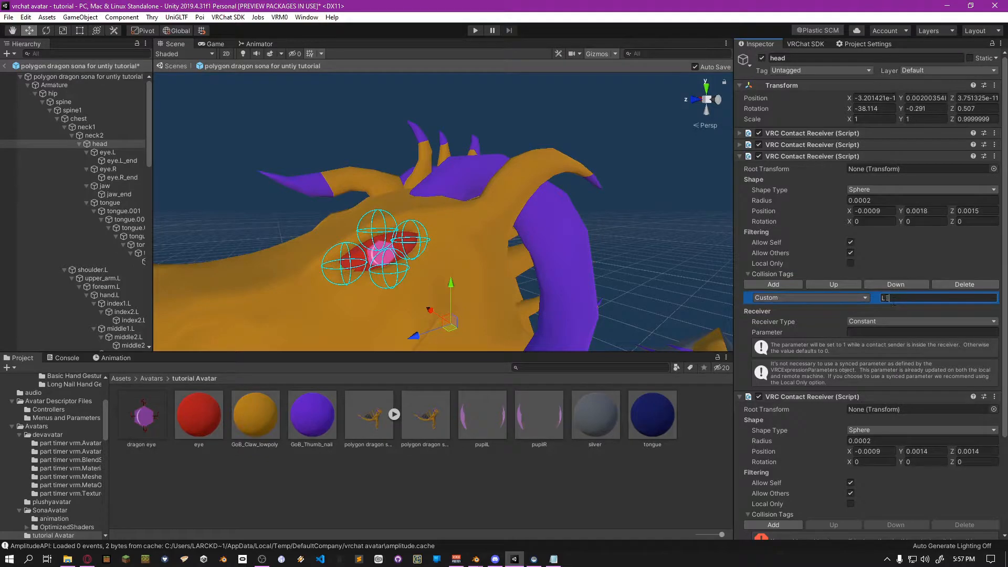
Set the third contact receiver to the Proximity type with parameter LE_U, and recheck the second receiver's settings
{"action": "left_click", "coordinate": [874, 323]}
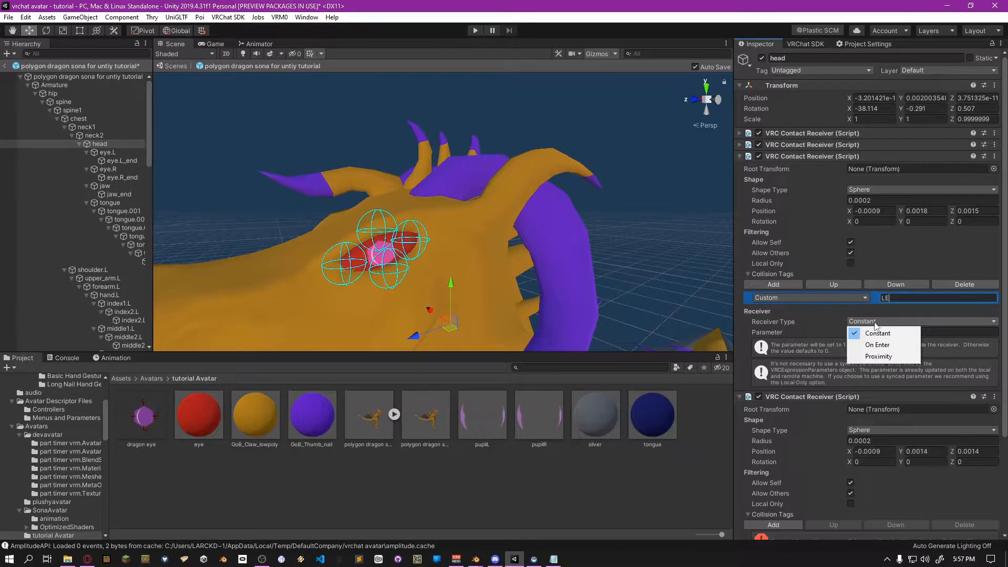
{"action": "left_click", "coordinate": [893, 356]}
{"action": "left_click", "coordinate": [876, 331]}
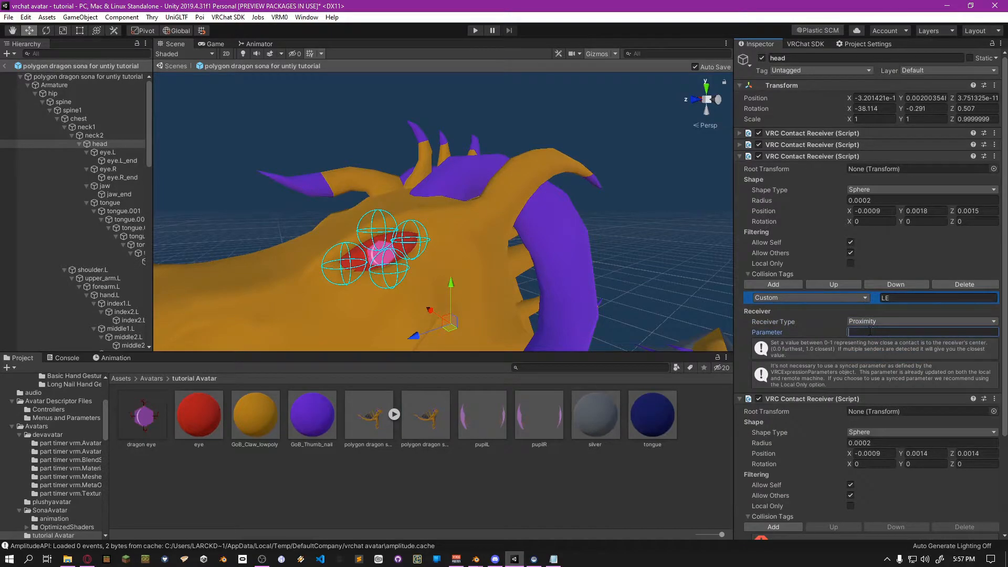
{"action": "type", "text": "LE_U"}
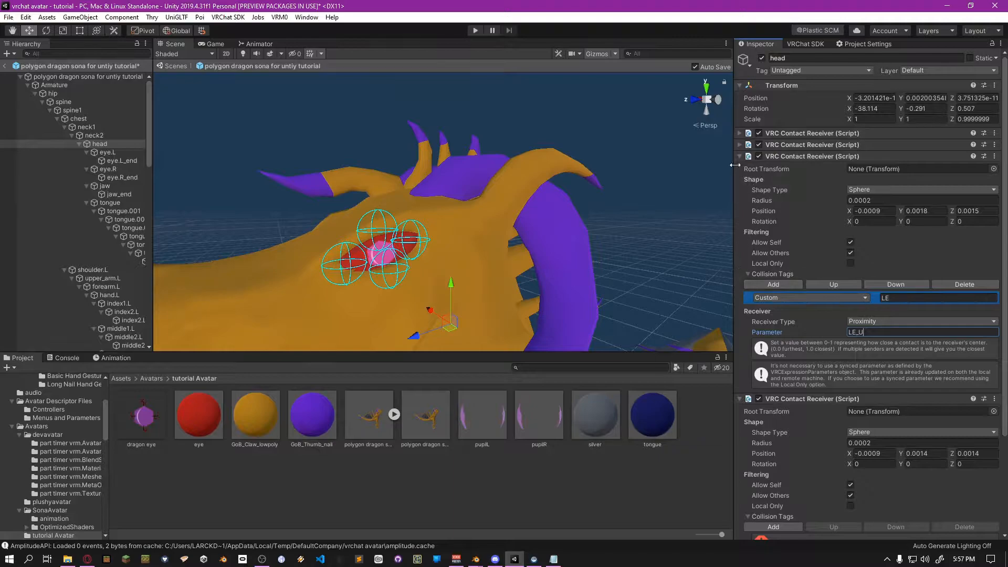
{"action": "left_click", "coordinate": [740, 145]}
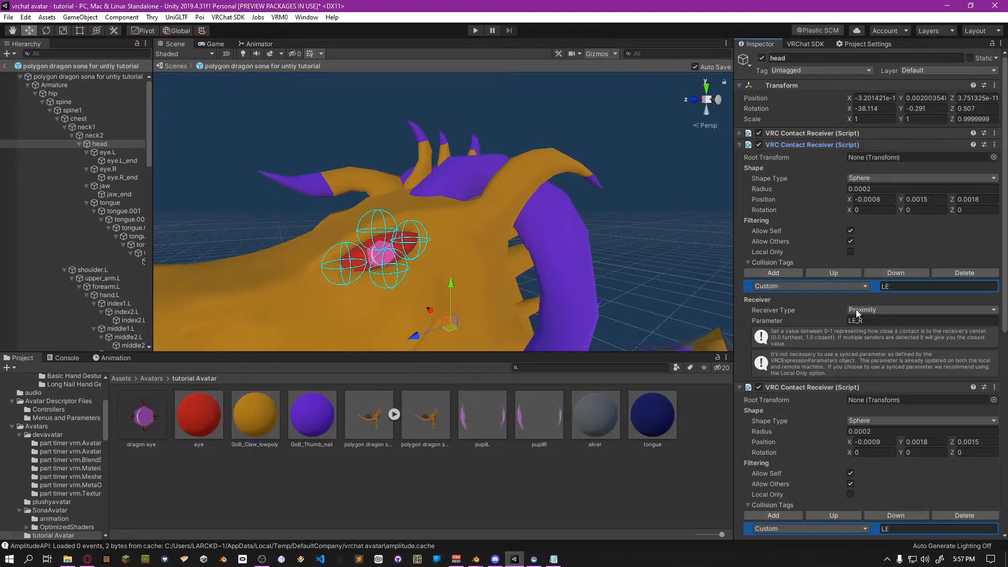
{"action": "left_click", "coordinate": [739, 145]}
{"action": "left_click", "coordinate": [741, 158]}
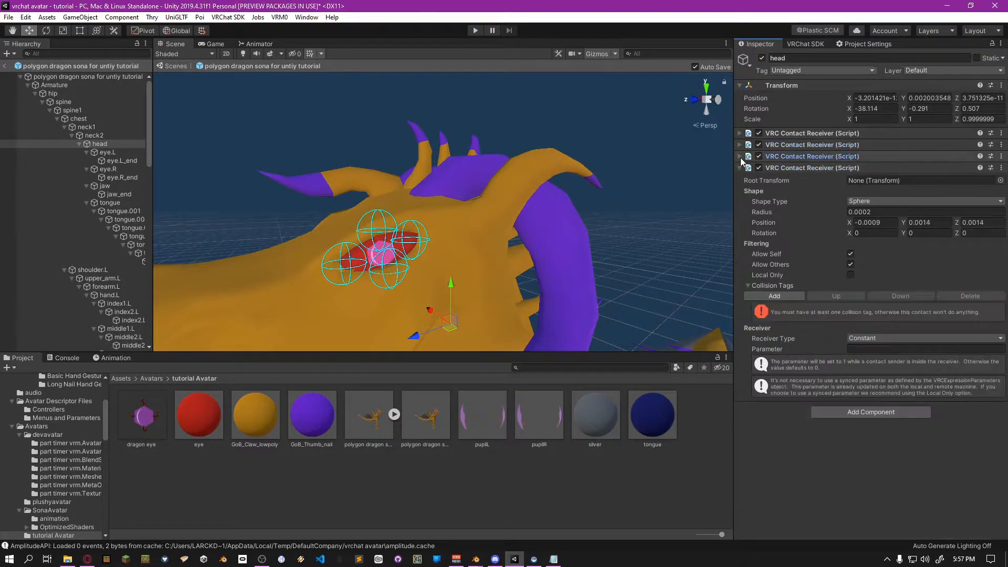
Add a custom collision tag LE to the fourth contact receiver and set it to the Proximity type with parameter LE_D
{"action": "left_click", "coordinate": [790, 293]}
{"action": "left_click", "coordinate": [895, 311]}
{"action": "type", "text": "LE"}
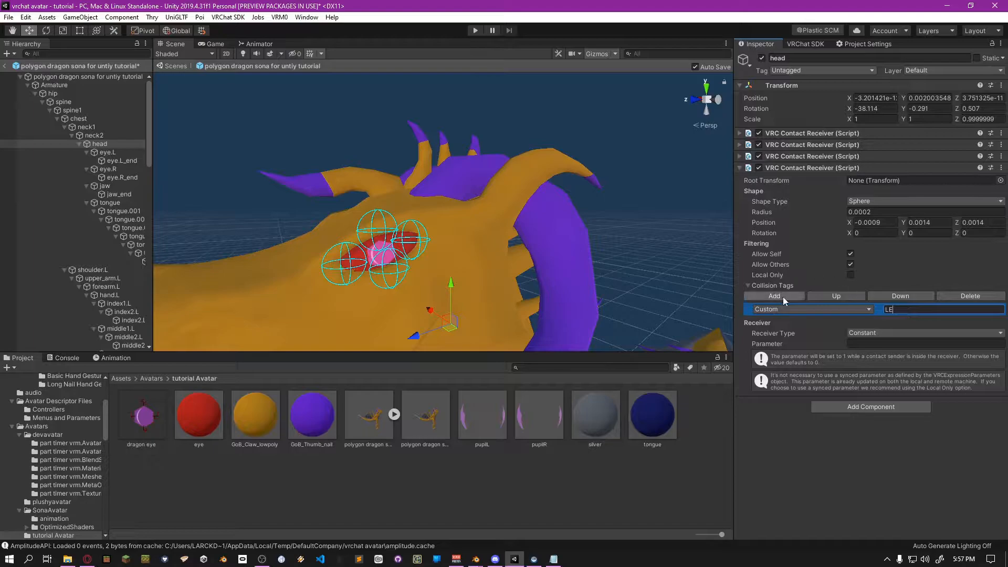
{"action": "left_click", "coordinate": [869, 336]}
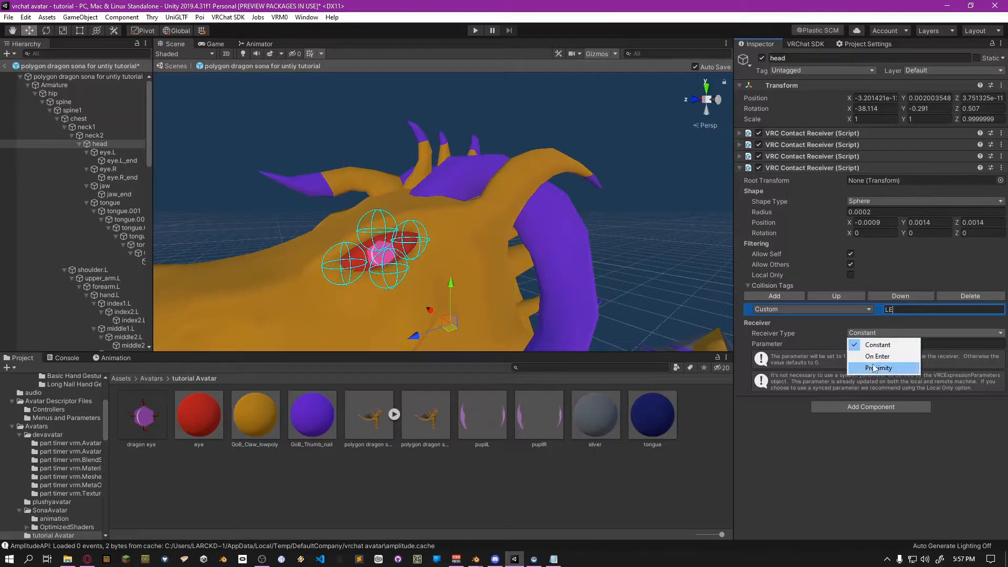
{"action": "left_click", "coordinate": [878, 371]}
{"action": "left_click", "coordinate": [874, 344]}
{"action": "type", "text": "LE_D"}
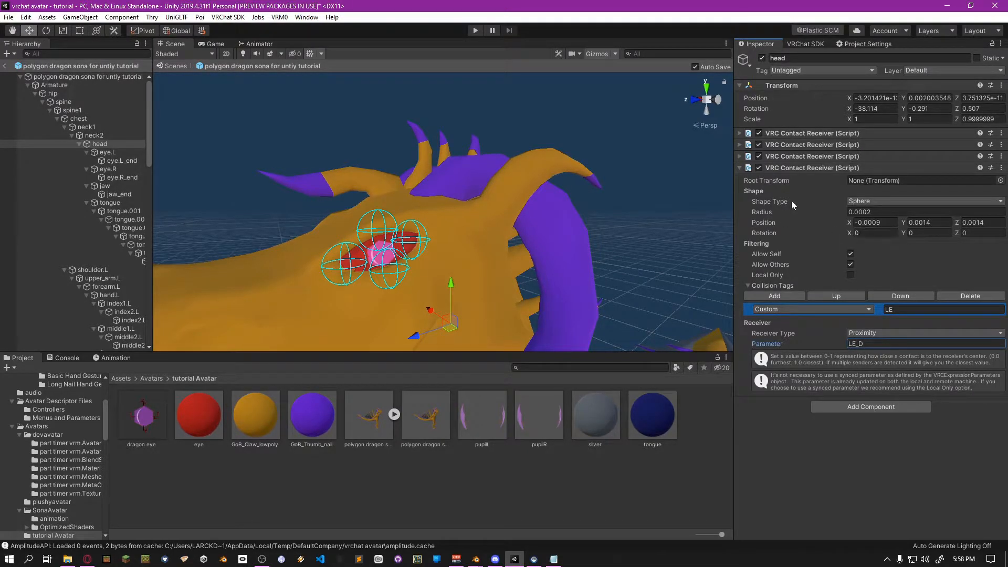
{"action": "left_click", "coordinate": [743, 170]}
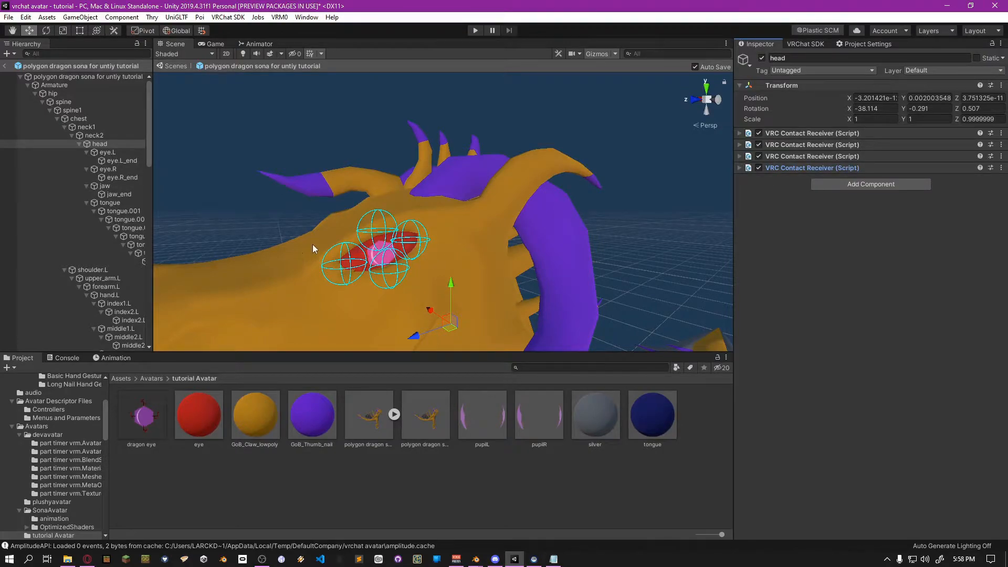
Copy the first contact receiver, paste it as a new component on the head, and check the copy's settings
{"action": "middle_click_drag", "start_coordinate": [318, 249], "coordinate": [386, 250]}
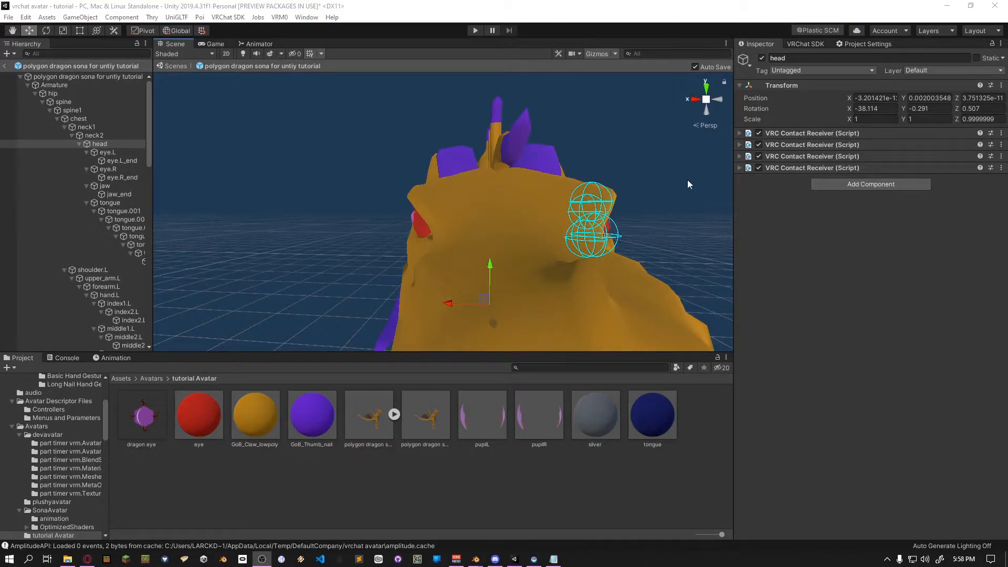
{"action": "right_click", "coordinate": [804, 133]}
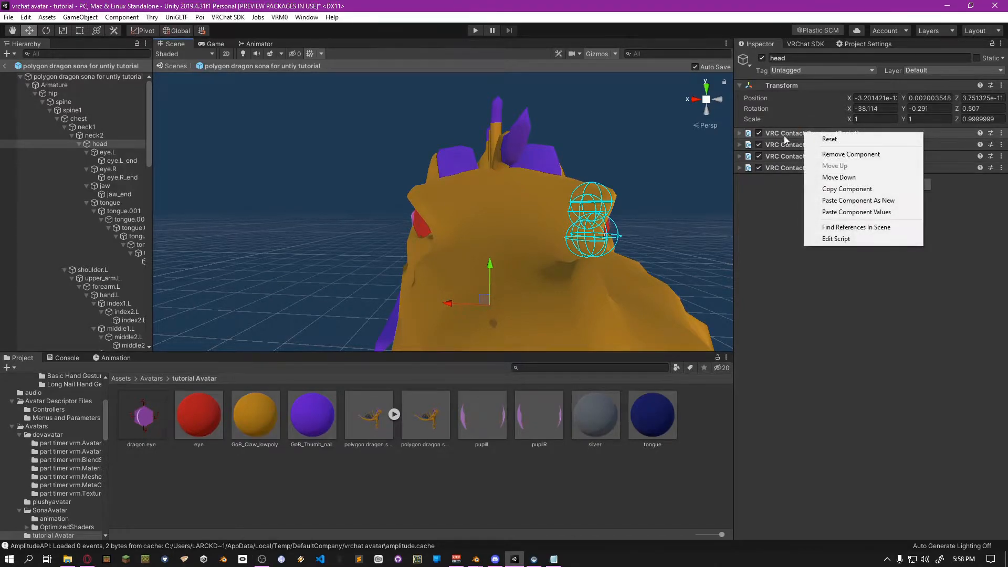
{"action": "left_click", "coordinate": [774, 131]}
{"action": "left_click", "coordinate": [790, 134]}
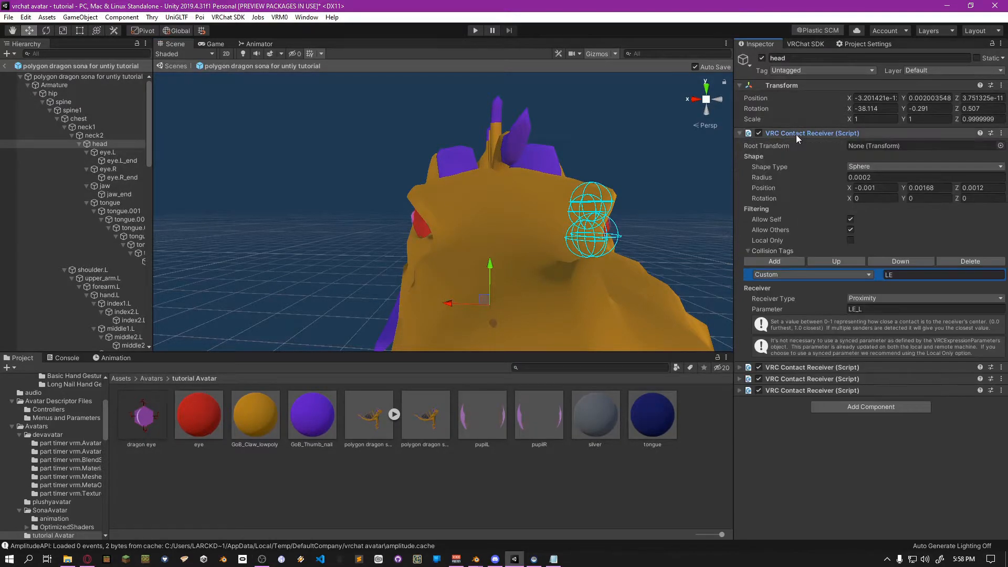
{"action": "left_click", "coordinate": [796, 135]}
{"action": "right_click", "coordinate": [796, 134]}
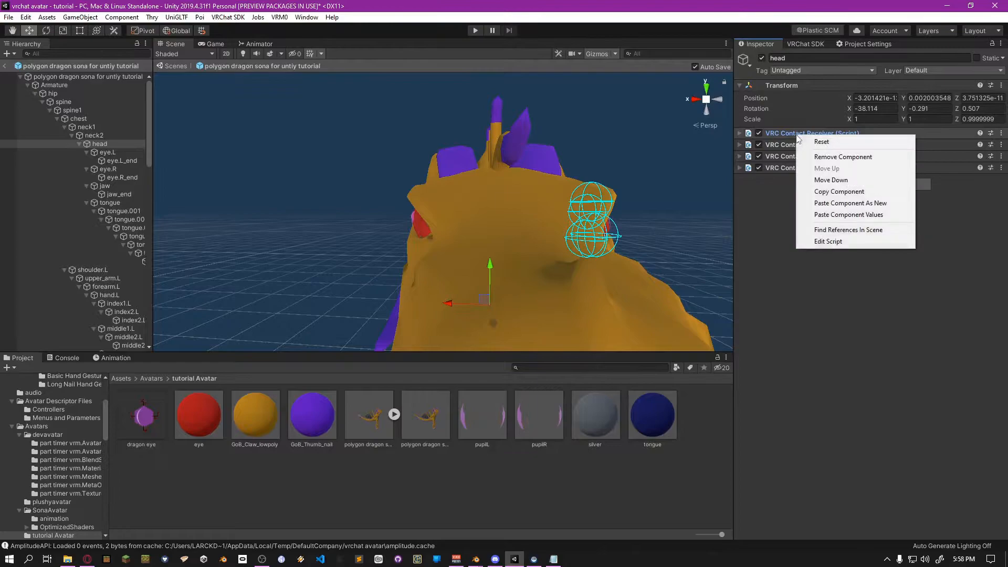
{"action": "left_click", "coordinate": [867, 193]}
{"action": "right_click", "coordinate": [797, 169]}
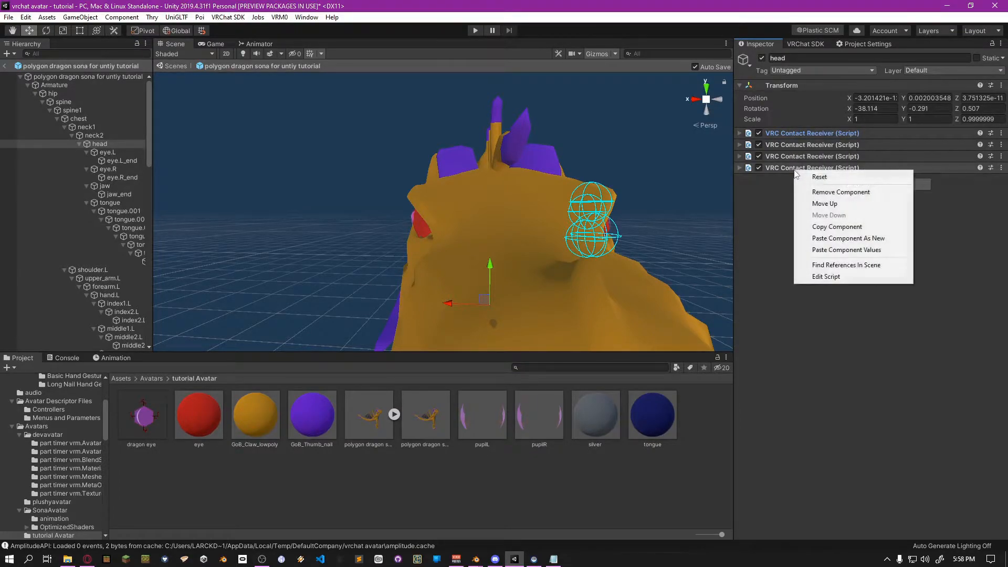
{"action": "left_click", "coordinate": [849, 238]}
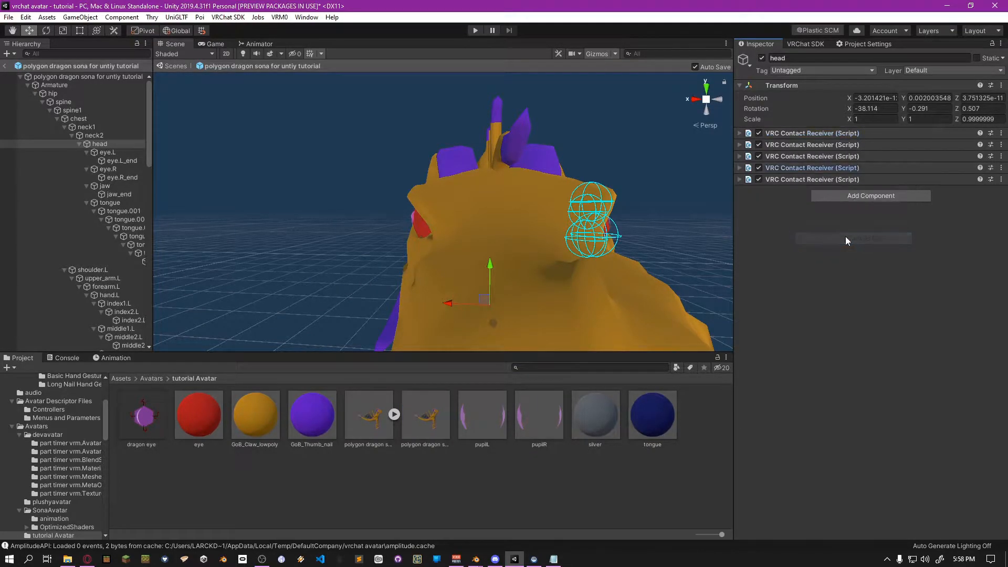
{"action": "left_click", "coordinate": [739, 180]}
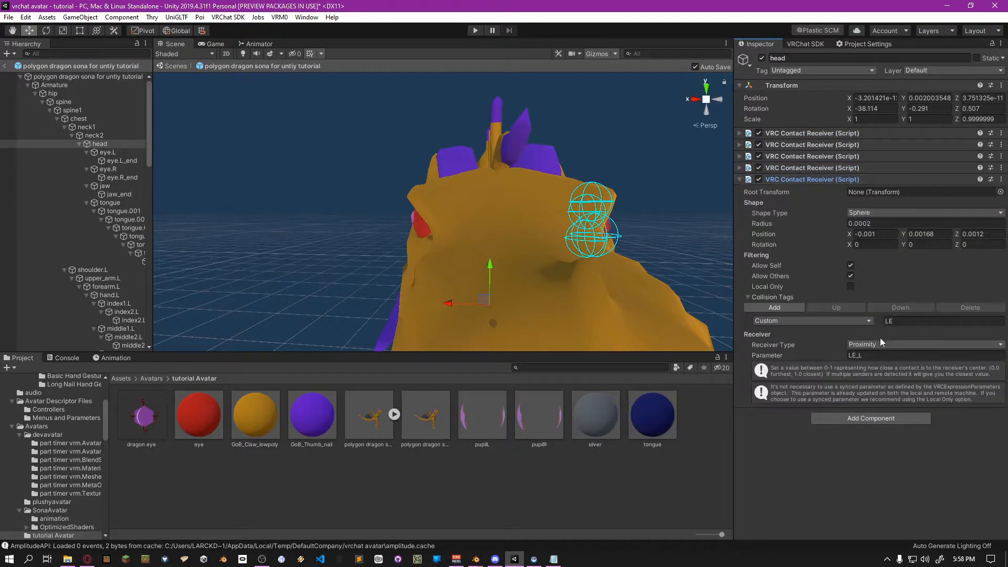
{"action": "left_click", "coordinate": [739, 181]}
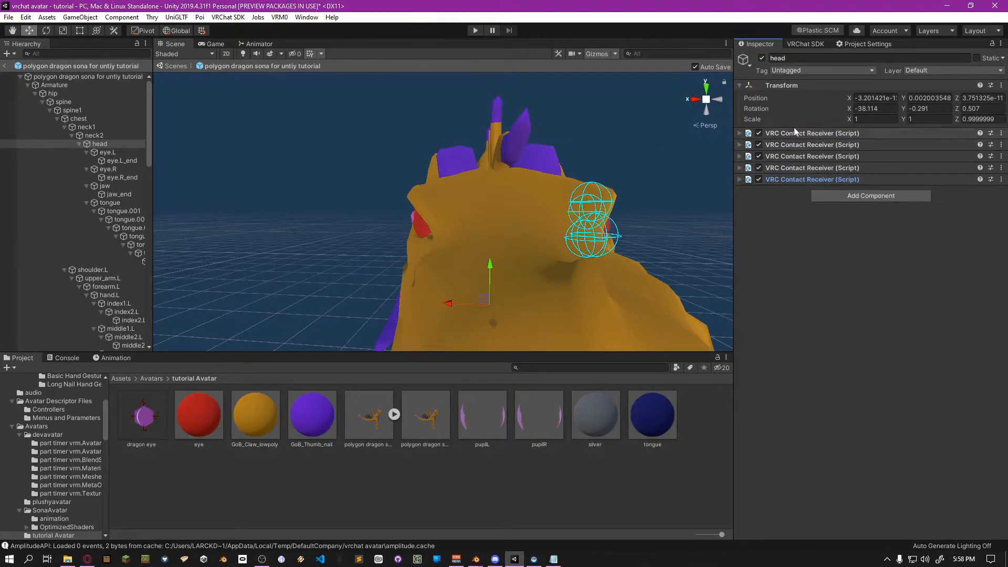
Copy the second contact receiver and paste it as a new component on the head
{"action": "right_click", "coordinate": [794, 133]}
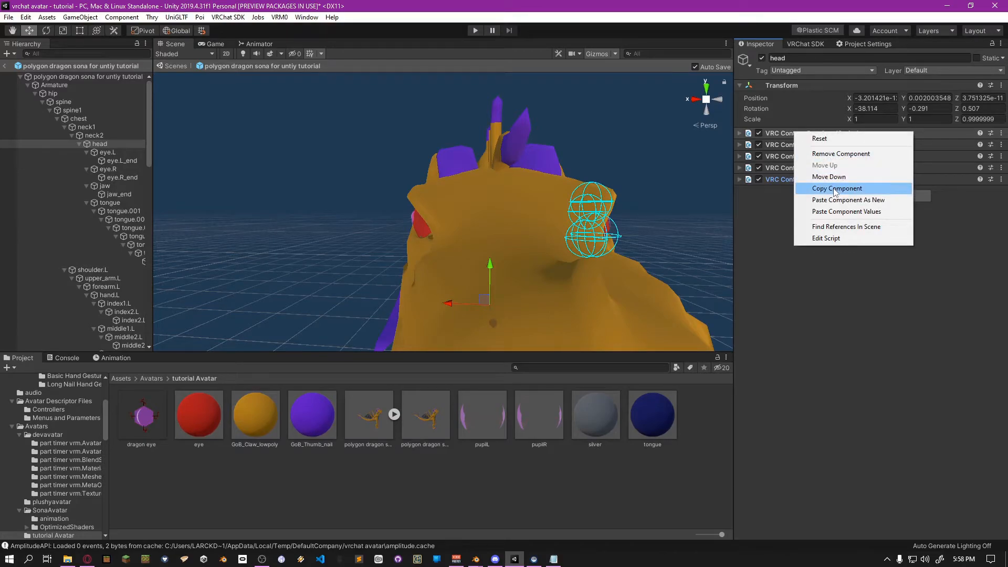
{"action": "left_click", "coordinate": [788, 117]}
{"action": "left_click", "coordinate": [786, 146]}
{"action": "left_click", "coordinate": [786, 145]}
{"action": "right_click", "coordinate": [786, 146]}
{"action": "left_click", "coordinate": [808, 203]}
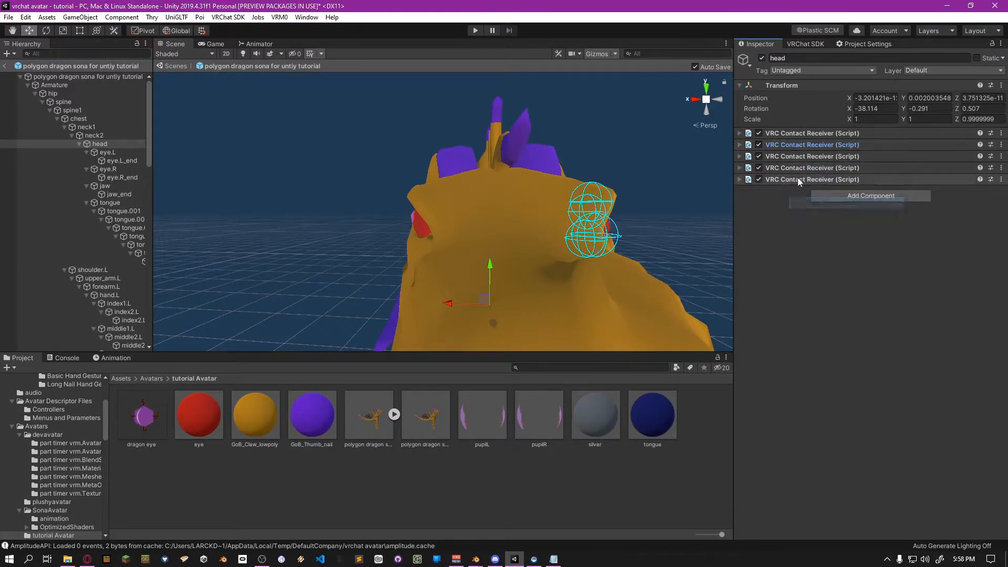
{"action": "right_click", "coordinate": [800, 182]}
{"action": "left_click", "coordinate": [825, 236]}
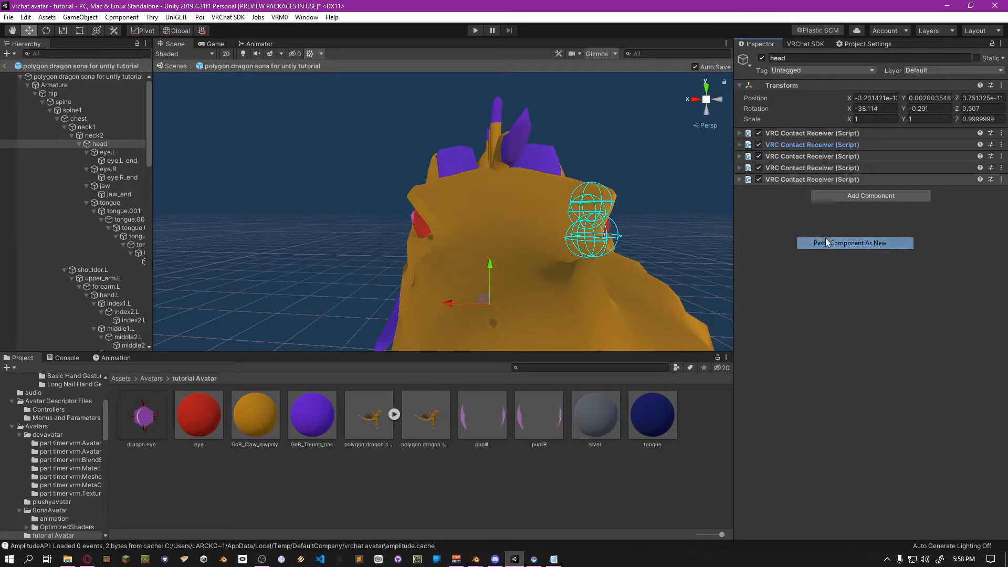
Copy the third contact receiver and paste it as a new component on the head
{"action": "left_click", "coordinate": [781, 156]}
{"action": "left_click", "coordinate": [783, 155]}
{"action": "right_click", "coordinate": [783, 156]}
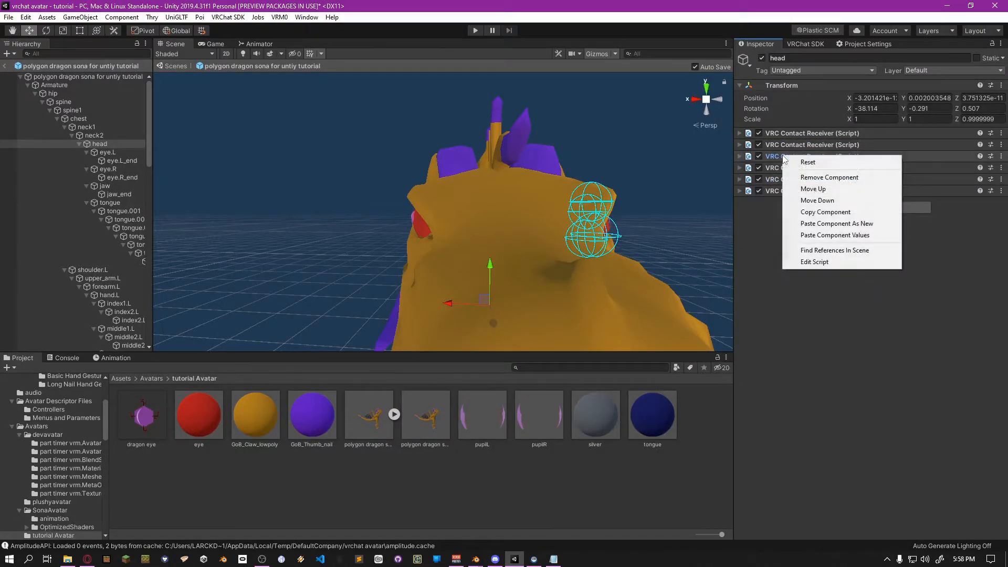
{"action": "left_click", "coordinate": [817, 200]}
{"action": "left_click", "coordinate": [799, 192]}
{"action": "right_click", "coordinate": [799, 192]}
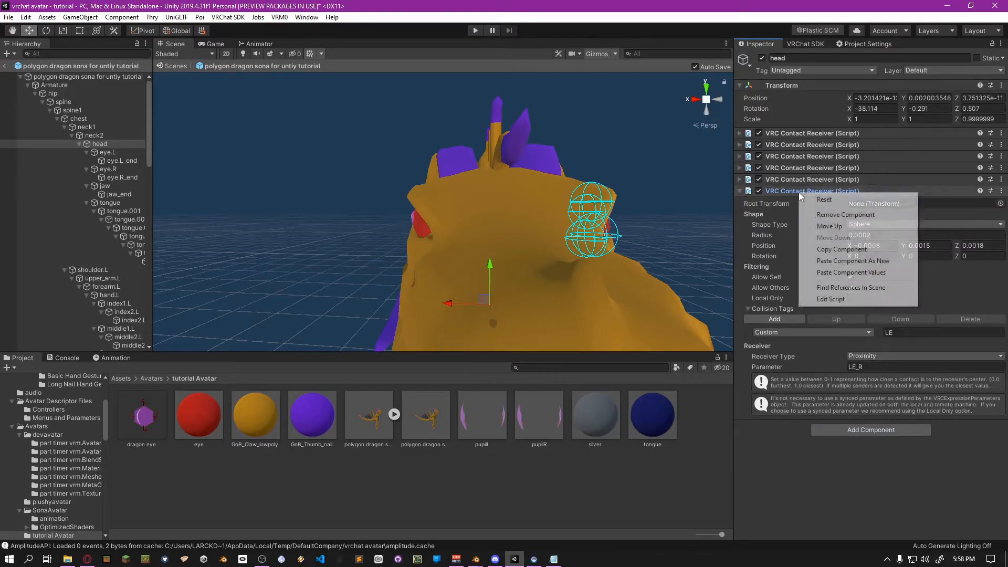
{"action": "left_click", "coordinate": [838, 261]}
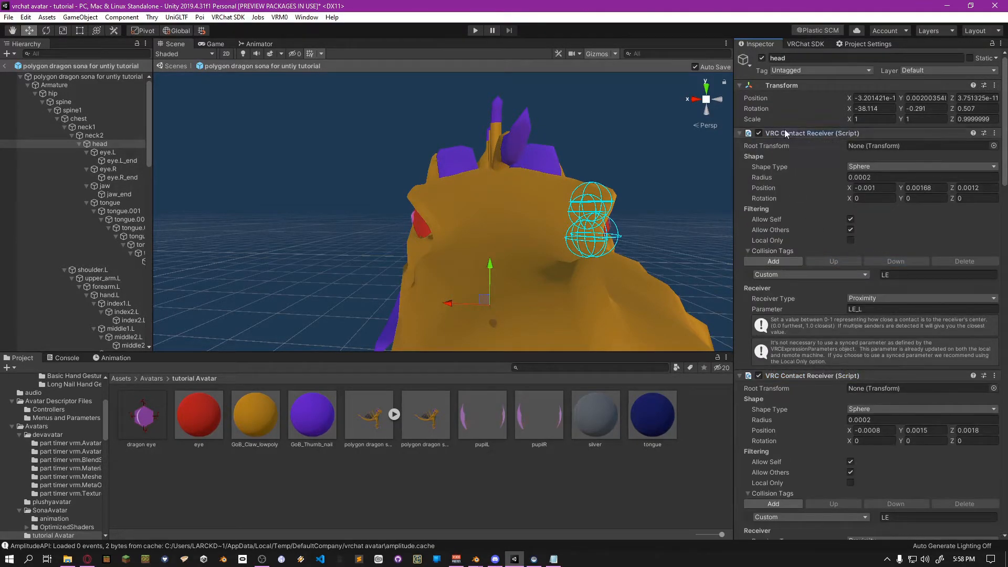
Collapse the contact receivers, then copy the fourth one and paste it as a new component on the head
{"action": "left_click", "coordinate": [785, 131]}
{"action": "left_click", "coordinate": [784, 147]}
{"action": "left_click", "coordinate": [788, 157]}
{"action": "left_click", "coordinate": [790, 168]}
{"action": "right_click", "coordinate": [790, 168]}
{"action": "left_click", "coordinate": [809, 225]}
{"action": "left_click", "coordinate": [784, 179]}
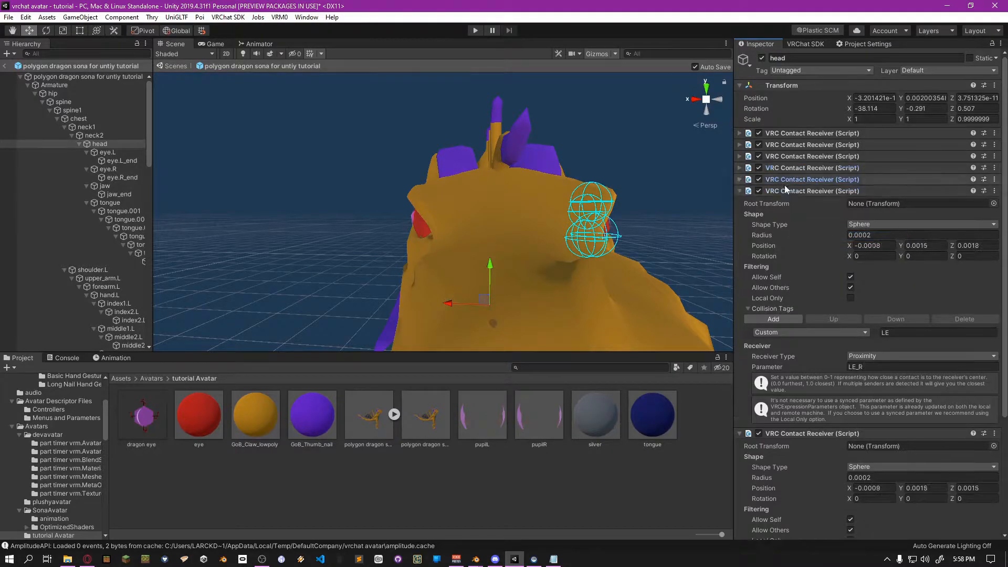
{"action": "left_click", "coordinate": [786, 190]}
{"action": "left_click", "coordinate": [789, 202]}
{"action": "right_click", "coordinate": [791, 203]}
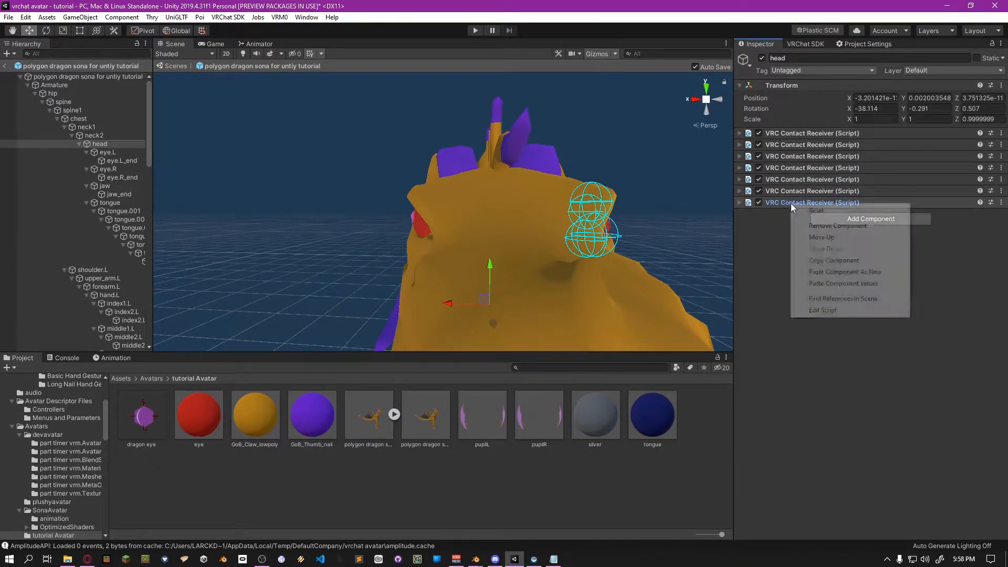
{"action": "left_click", "coordinate": [824, 272]}
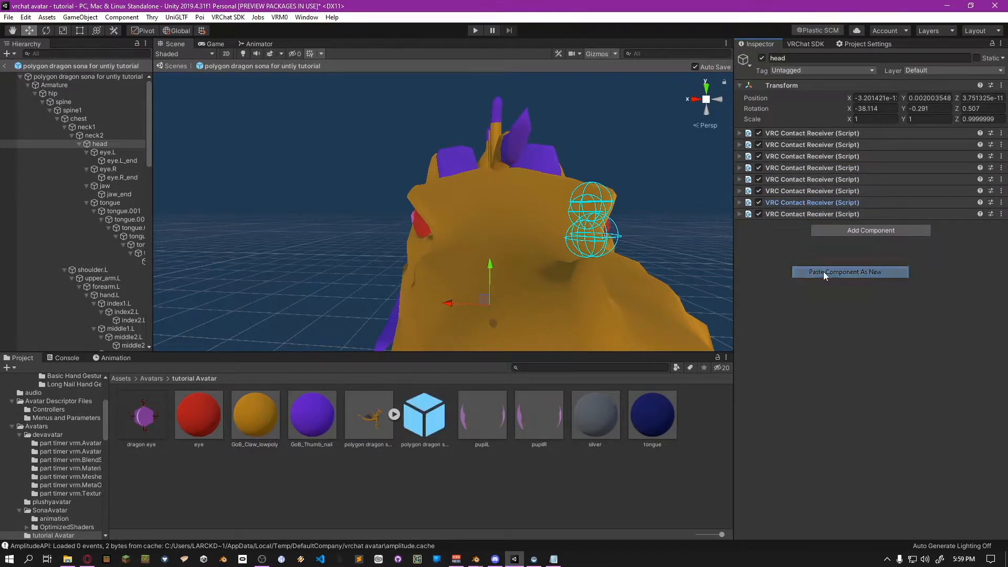
Expand the four copied contact receivers and set the first copy's X position to 0.001
{"action": "left_click", "coordinate": [740, 214]}
{"action": "left_click", "coordinate": [739, 202]}
{"action": "left_click", "coordinate": [738, 190]}
{"action": "left_click", "coordinate": [738, 179]}
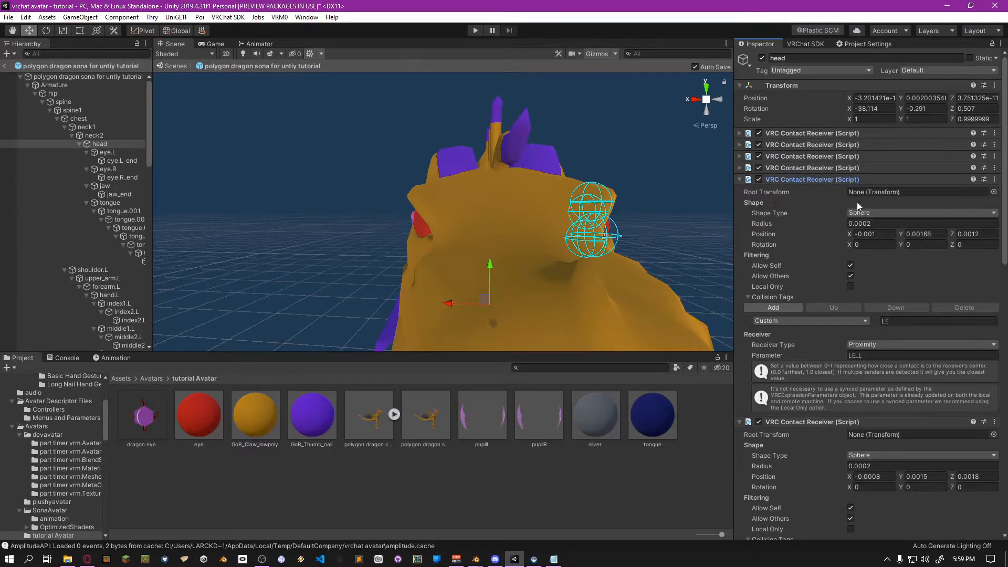
{"action": "left_click", "coordinate": [856, 235]}
{"action": "key", "text": "Delete"}
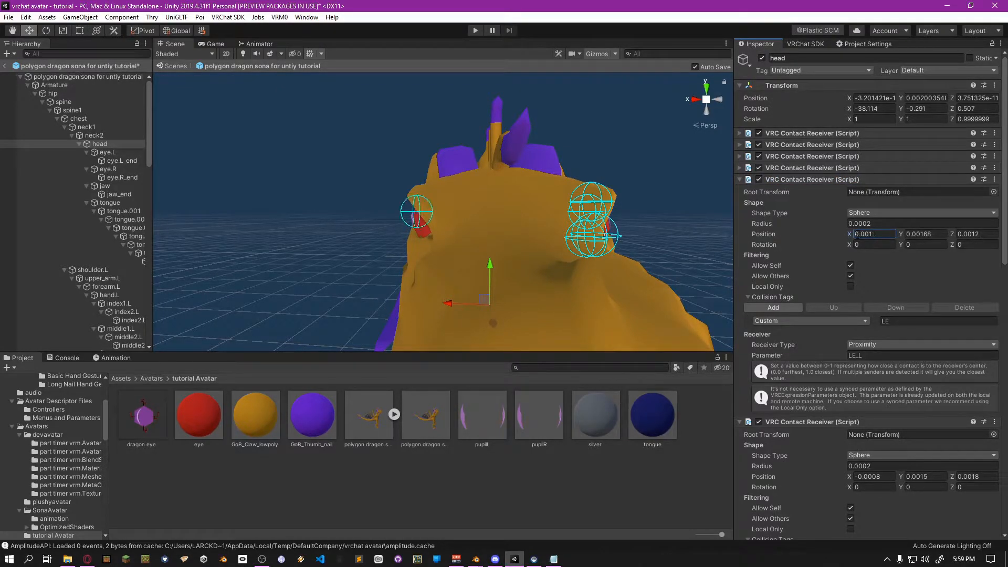
Change the first copied receiver's collision tag to RE and its parameter to RE_R
{"action": "scroll", "coordinate": [797, 234], "scroll_direction": "down", "scroll_amount": 3}
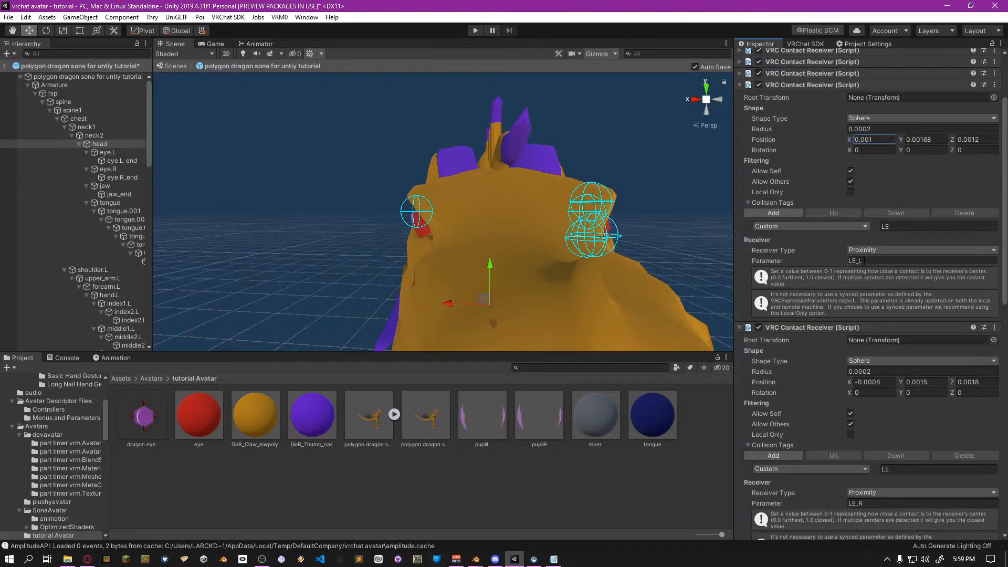
{"action": "left_click", "coordinate": [903, 227]}
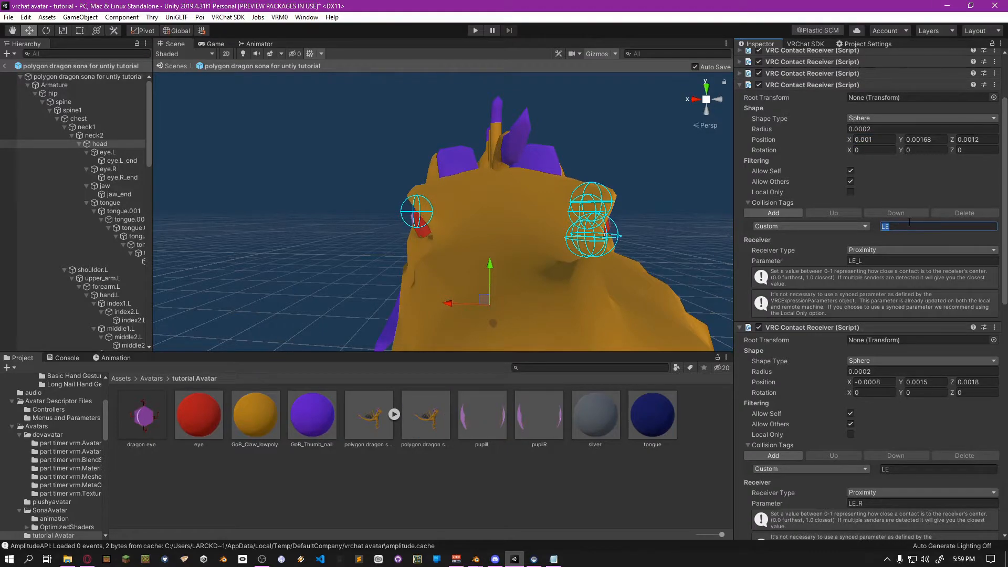
{"action": "right_click_drag", "start_coordinate": [388, 220], "coordinate": [503, 231]}
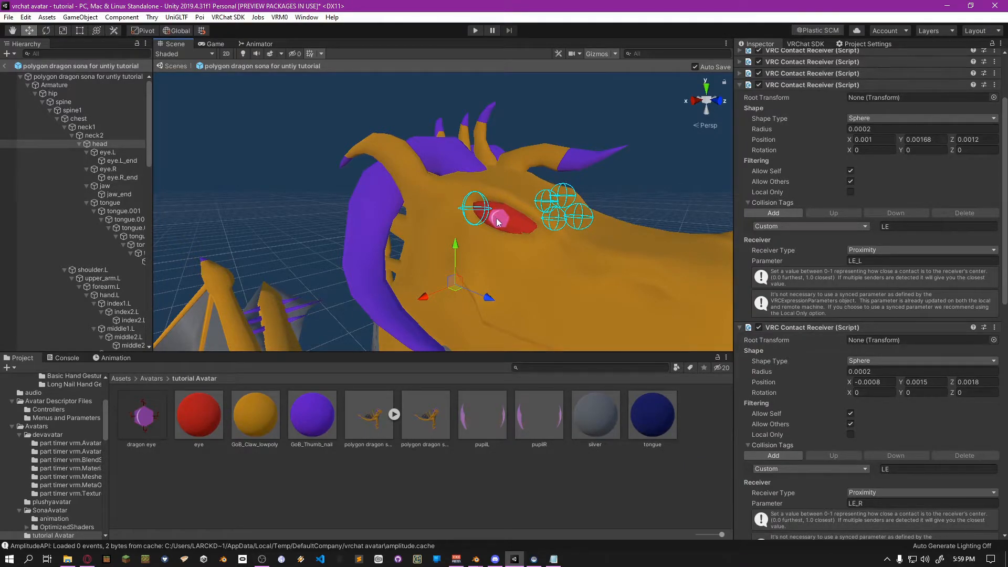
{"action": "left_click", "coordinate": [905, 226]}
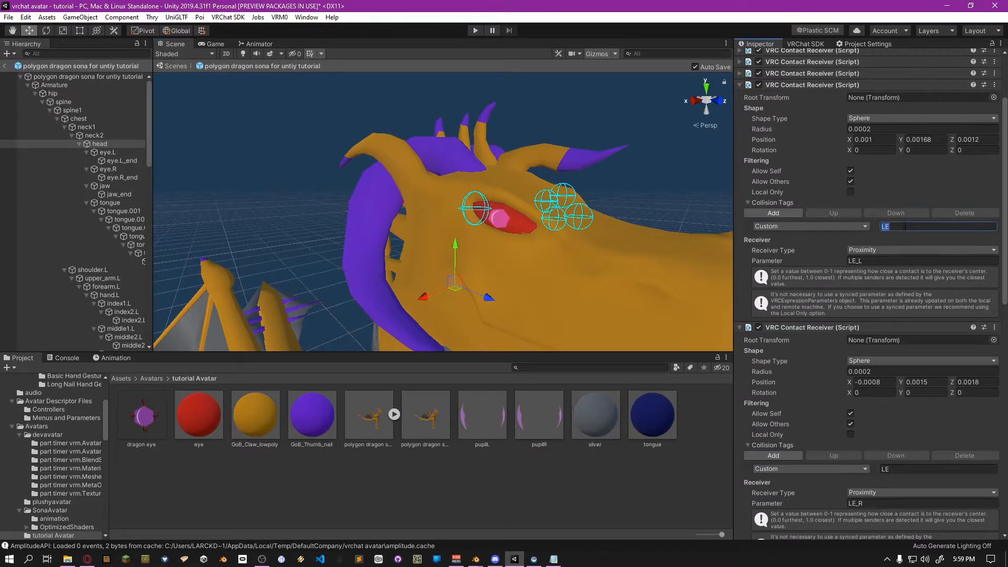
{"action": "type", "text": "RE"}
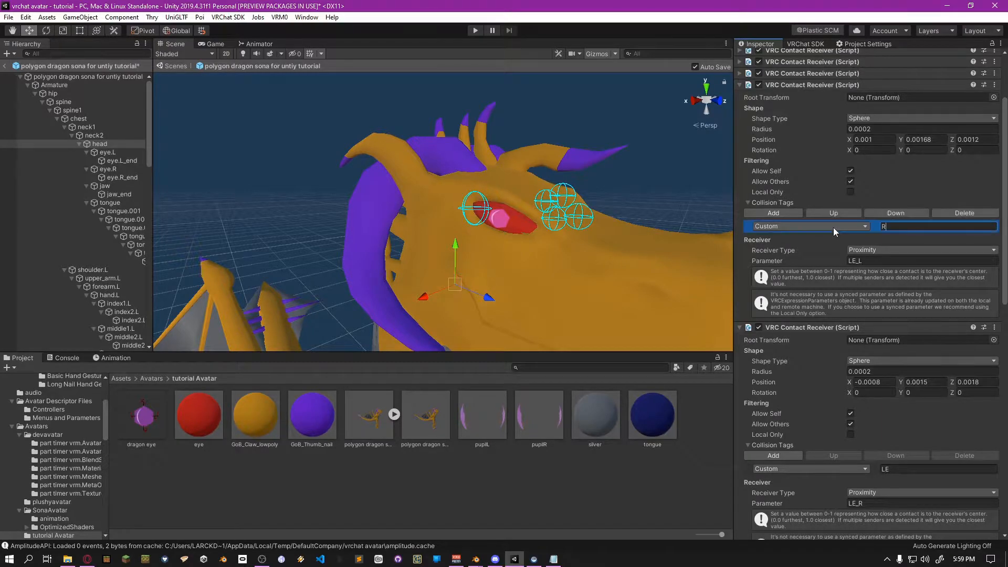
{"action": "left_click", "coordinate": [861, 261]}
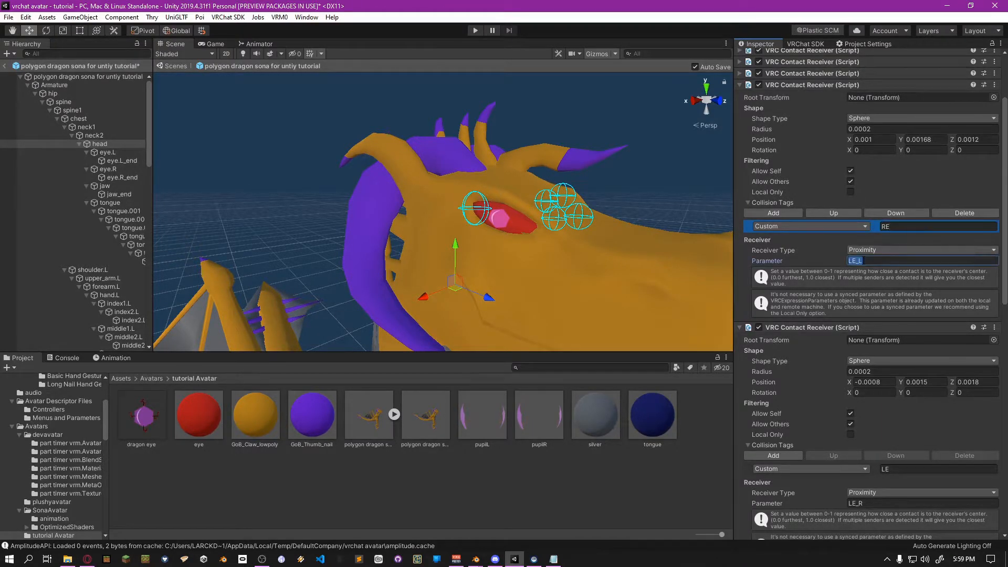
{"action": "type", "text": "RE_R"}
{"action": "left_click", "coordinate": [741, 87]}
Configure the second copied receiver with X position 0.0008, collision tag RE and parameter RE_R
{"action": "left_click", "coordinate": [857, 151]}
{"action": "left_click", "coordinate": [857, 151]}
{"action": "key", "text": "BackSpace"}
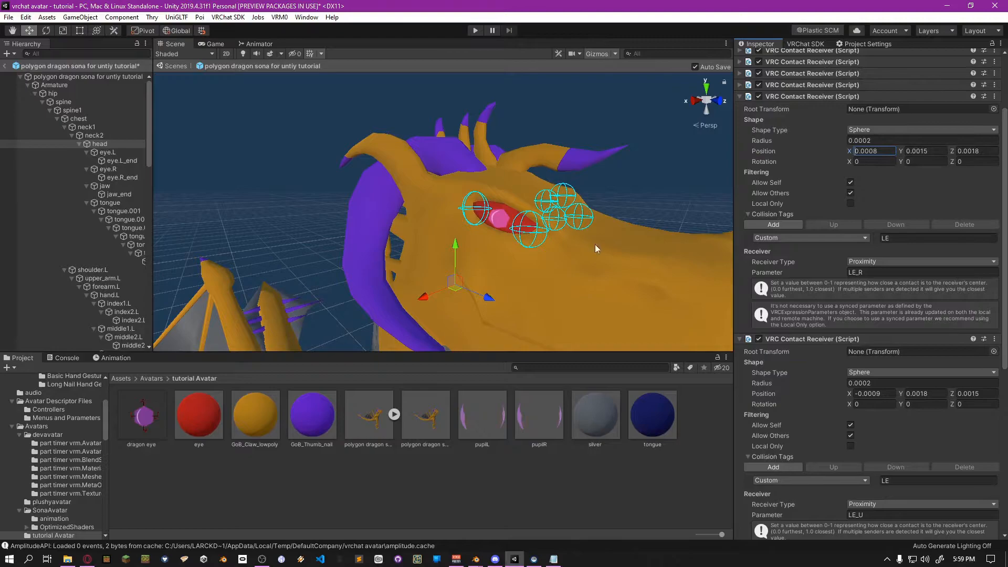
{"action": "left_click", "coordinate": [894, 239]}
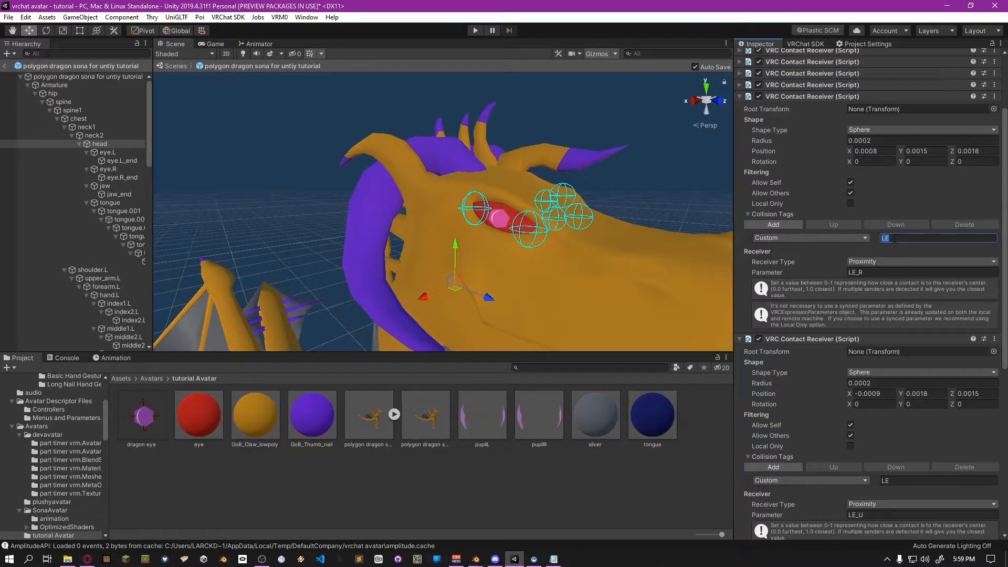
{"action": "type", "text": "RE"}
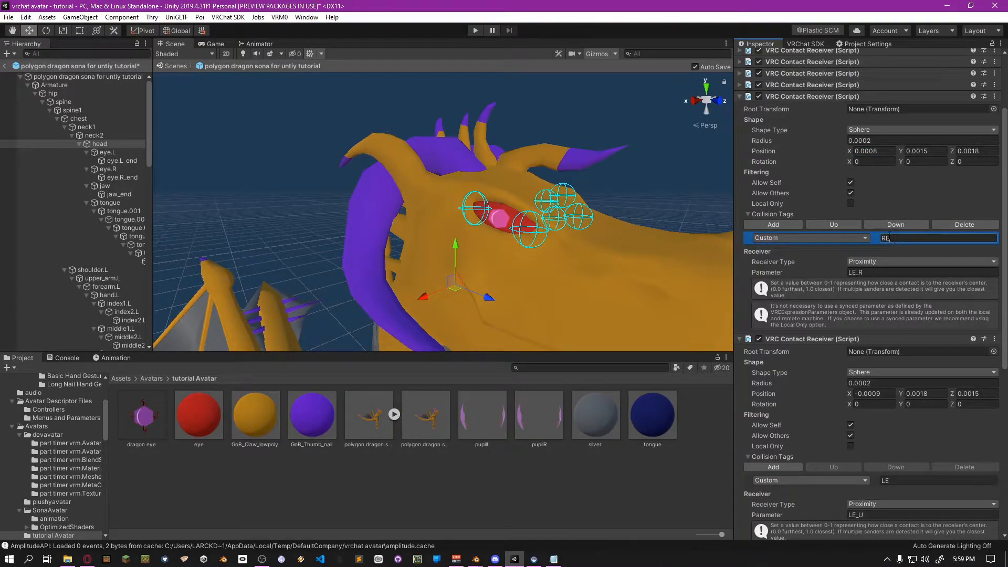
{"action": "left_click", "coordinate": [874, 271]}
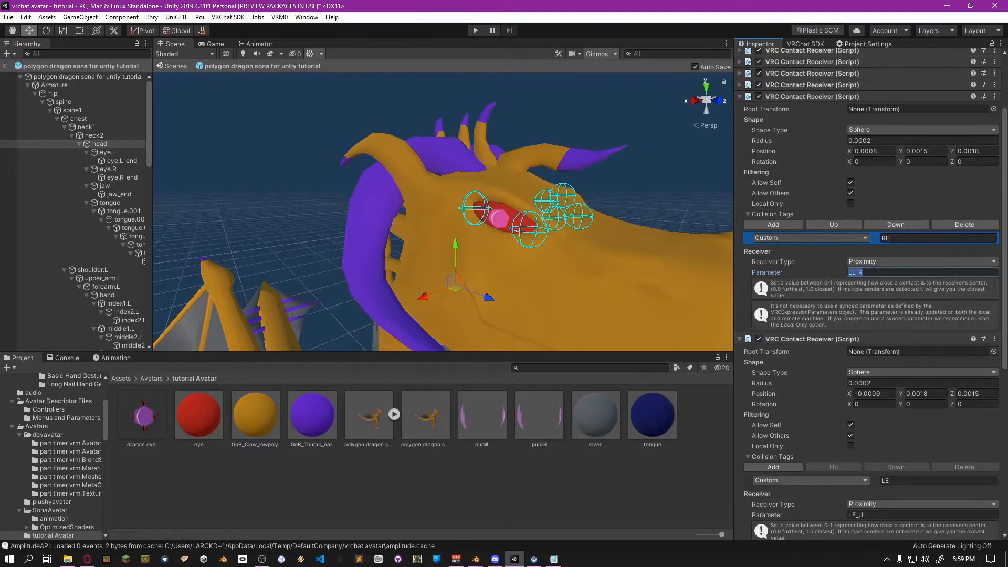
{"action": "type", "text": "R"}
Check the first copied receiver's parameter and change the second copy's parameter to RE_L
{"action": "left_click", "coordinate": [739, 85]}
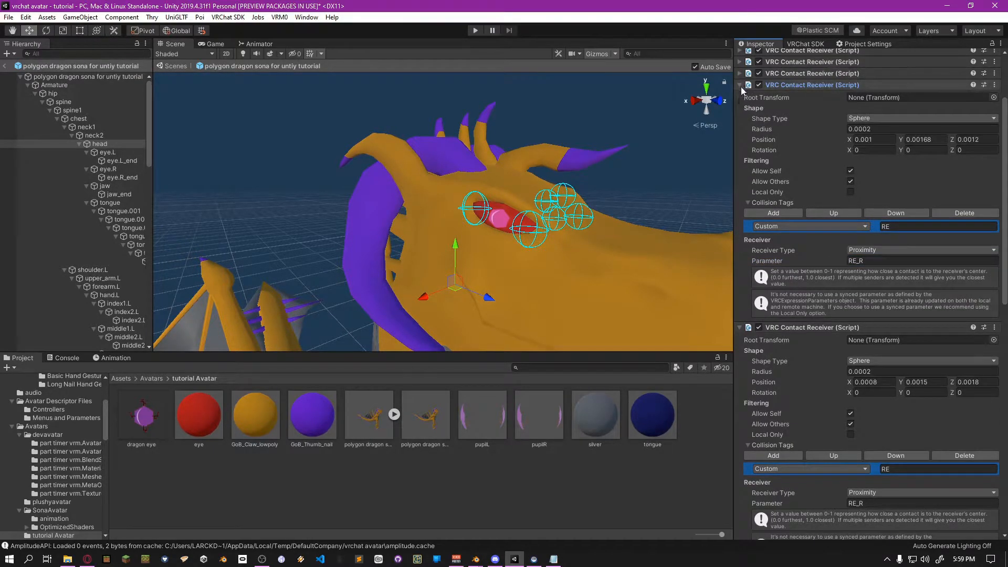
{"action": "left_click", "coordinate": [739, 85]}
{"action": "left_click", "coordinate": [871, 272]}
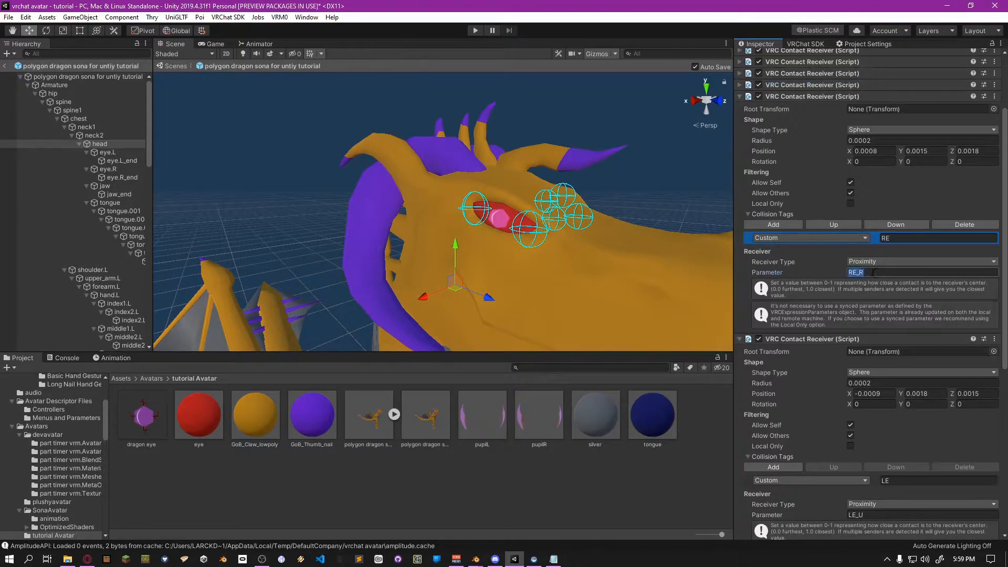
{"action": "left_click", "coordinate": [871, 273]}
{"action": "key", "text": "BackSpace"}
{"action": "type", "text": "L"}
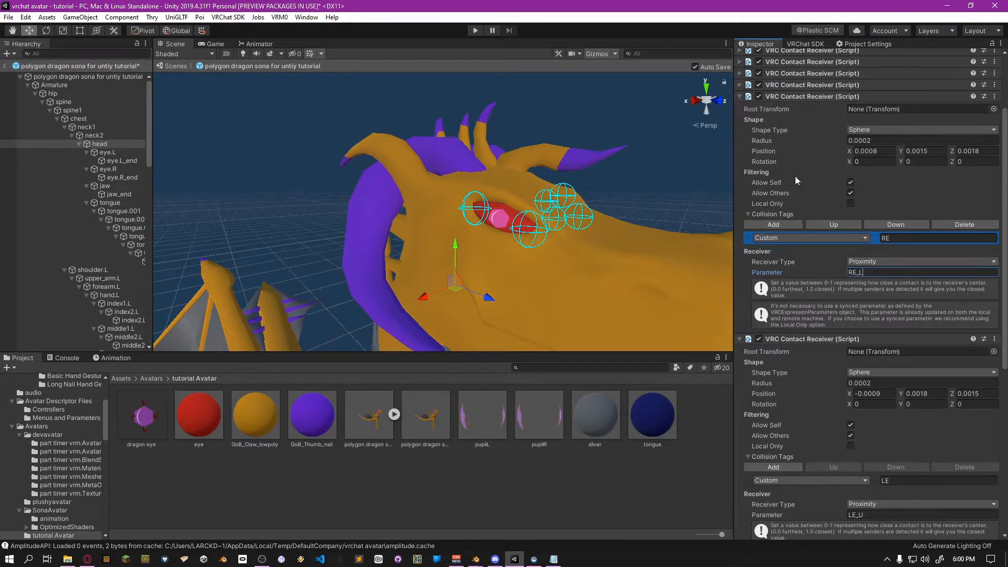
{"action": "left_click", "coordinate": [738, 96]}
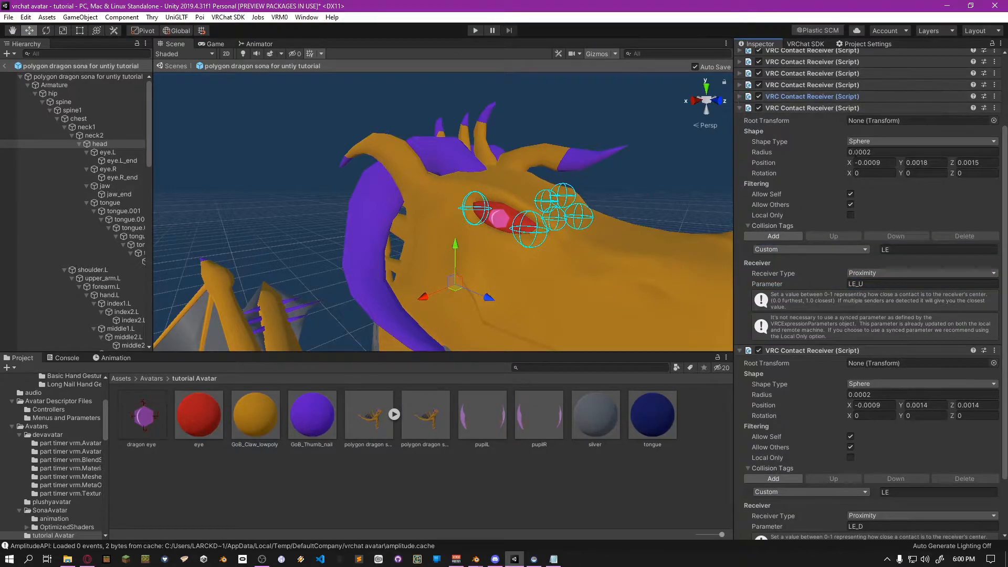
Configure the third copied receiver with X position 0.0009, collision tag RE and parameter RE_U
{"action": "left_click", "coordinate": [856, 162]}
{"action": "key", "text": "Delete"}
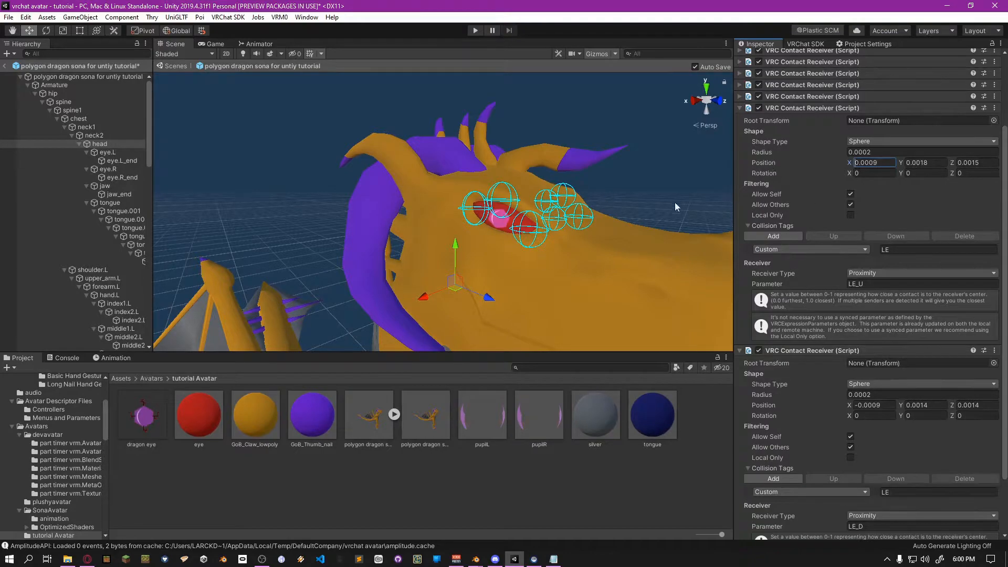
{"action": "left_click", "coordinate": [897, 250]}
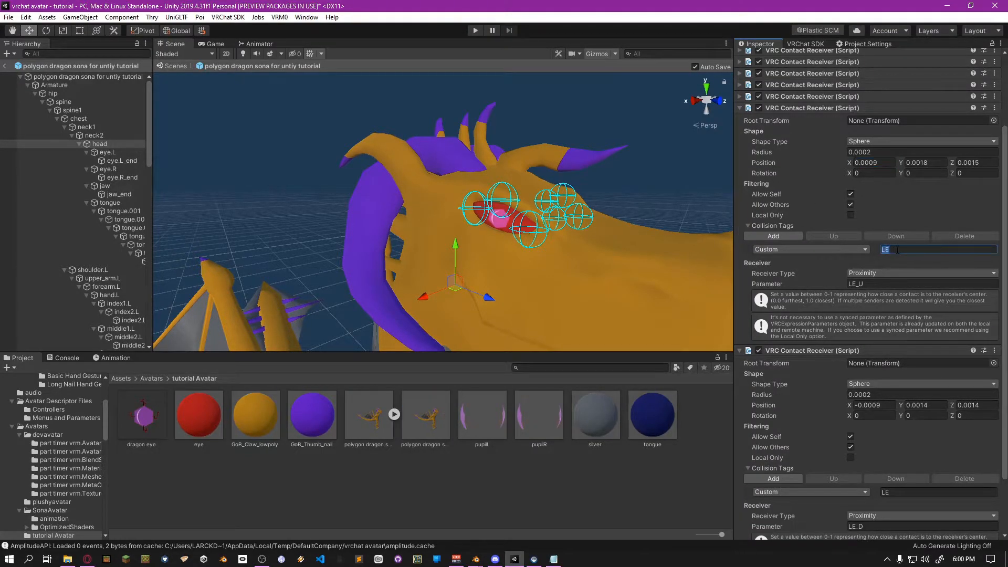
{"action": "type", "text": "RE"}
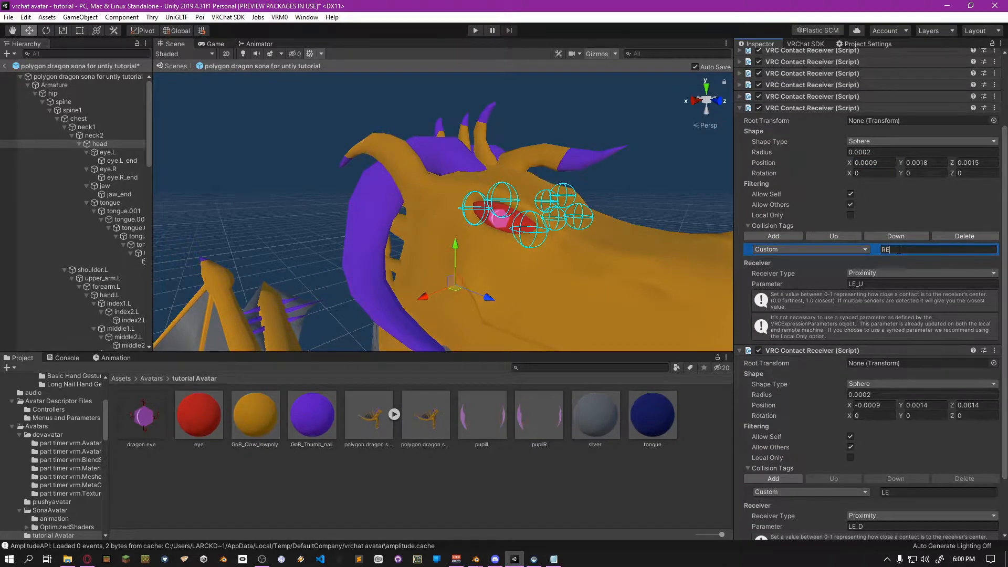
{"action": "left_click", "coordinate": [852, 284]}
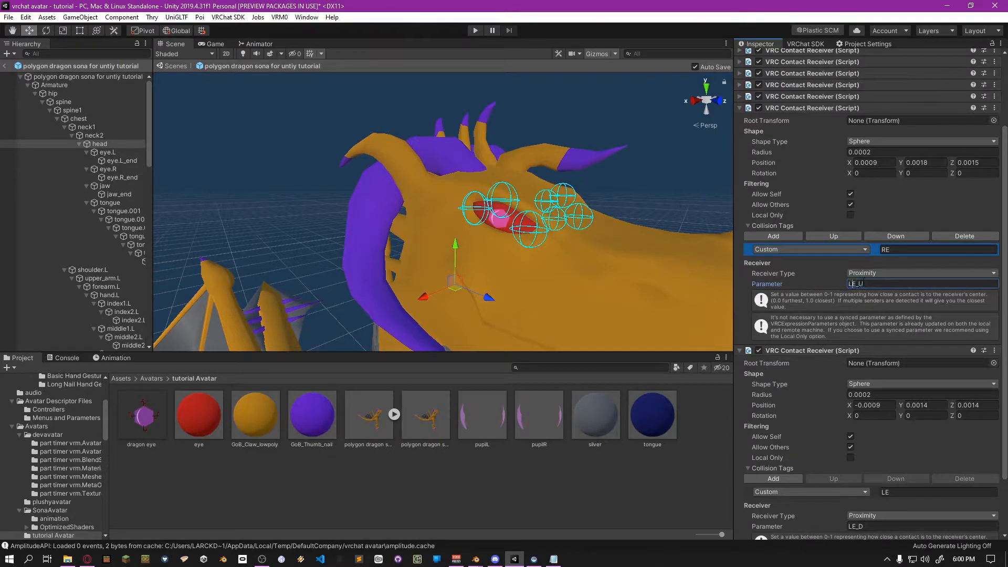
{"action": "key", "text": "BackSpace"}
{"action": "type", "text": "R"}
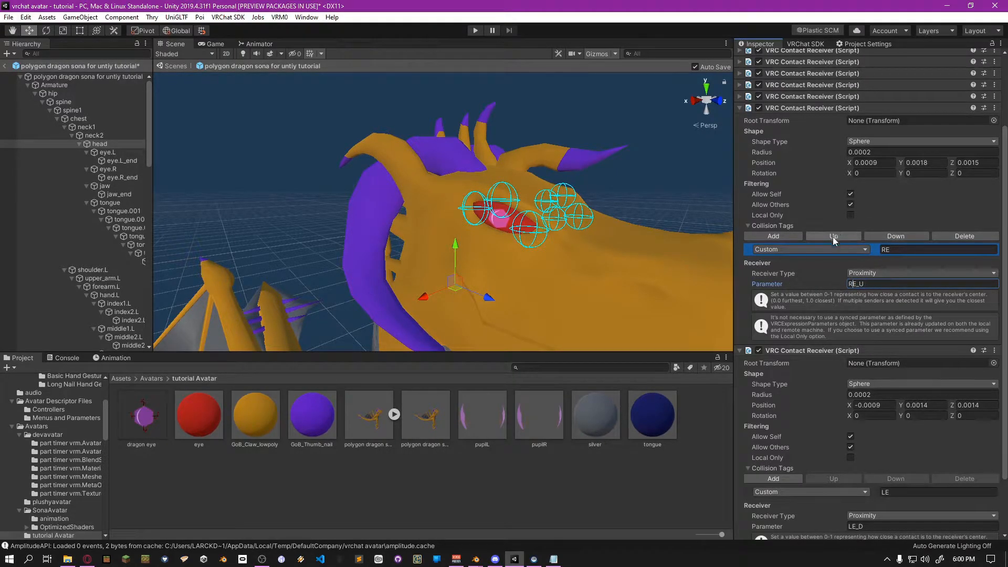
{"action": "left_click", "coordinate": [740, 108]}
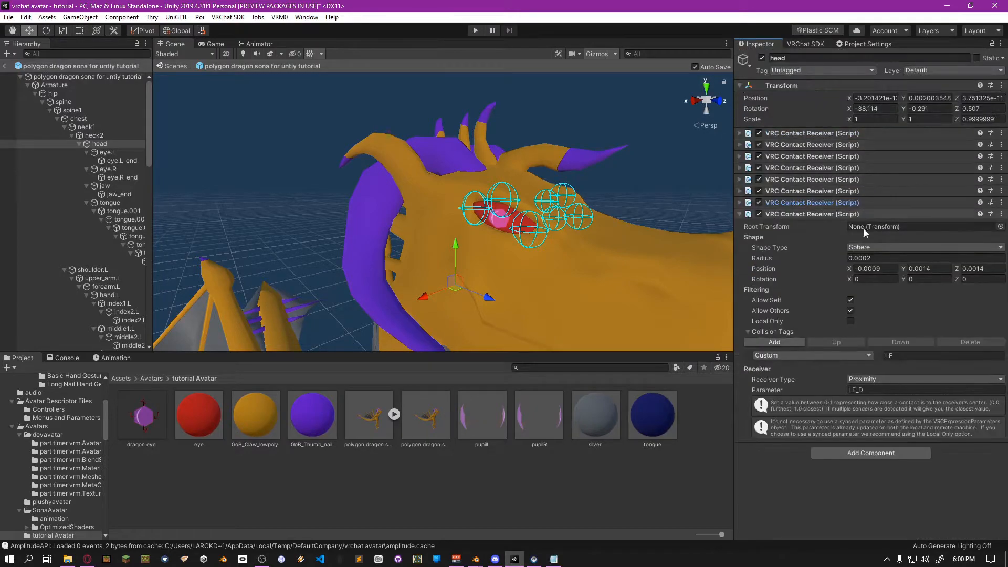
Configure the fourth copied receiver with X position 0.0009, collision tag RE and parameter RE_D
{"action": "left_click", "coordinate": [859, 269]}
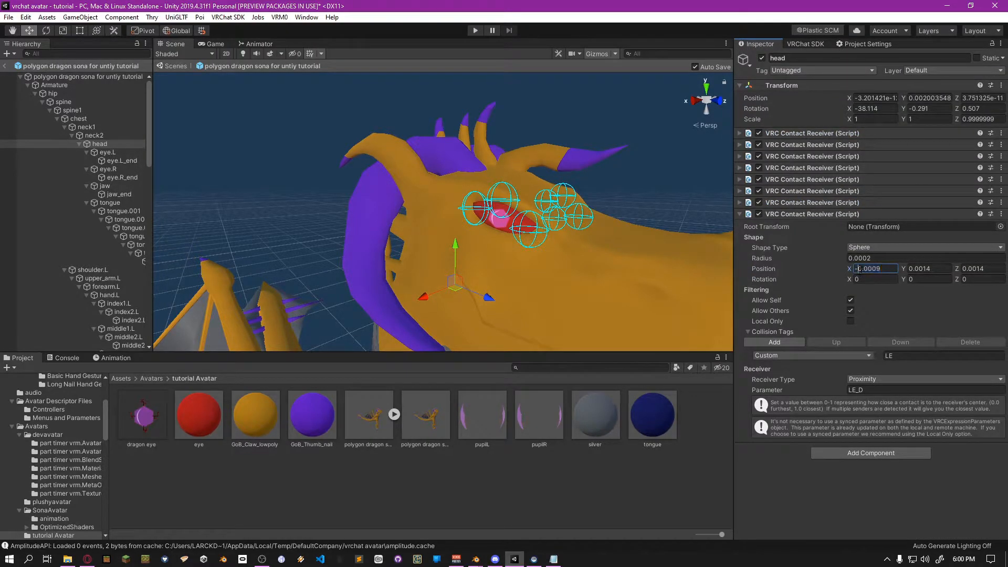
{"action": "key", "text": "BackSpace"}
{"action": "left_click", "coordinate": [901, 356]}
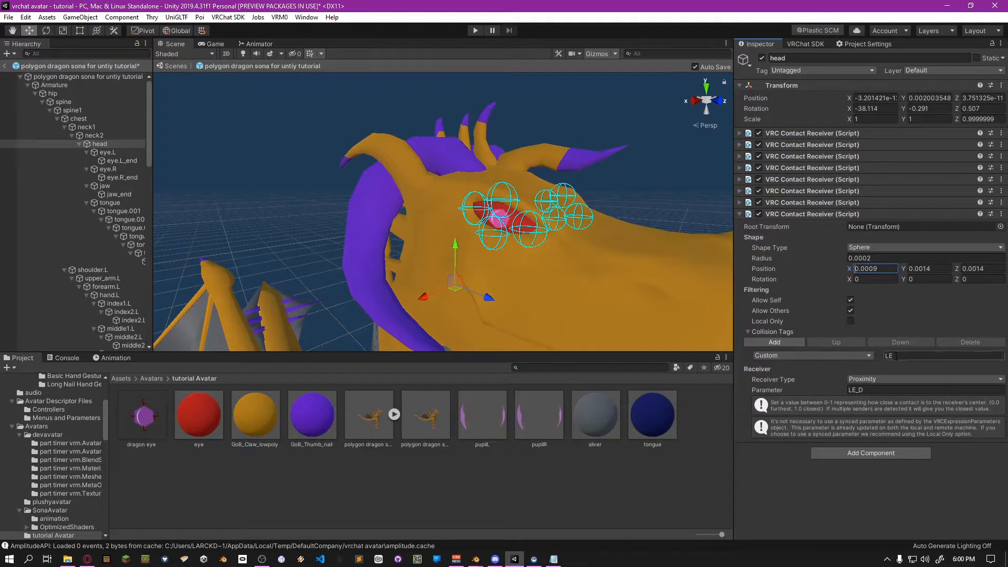
{"action": "type", "text": "RE"}
{"action": "left_click", "coordinate": [857, 389]}
{"action": "key", "text": "BackSpace"}
{"action": "type", "text": "R"}
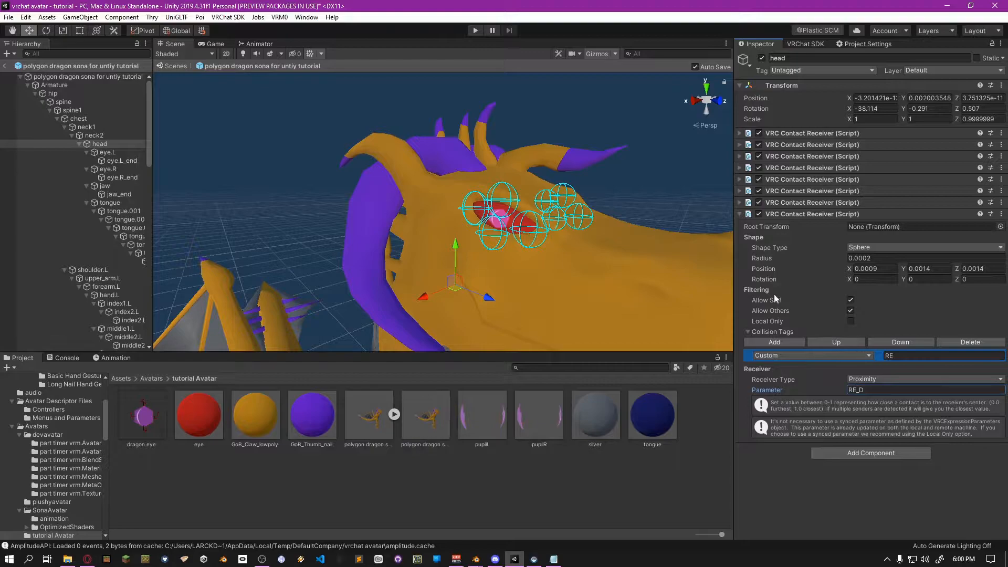
{"action": "left_click", "coordinate": [739, 214]}
Examine the contact receivers around both eyes and the placement of the eye.L and eye.R bones and their end bones
{"action": "middle_click_drag", "start_coordinate": [679, 240], "coordinate": [605, 250]}
{"action": "middle_click_drag", "start_coordinate": [435, 179], "coordinate": [412, 186]}
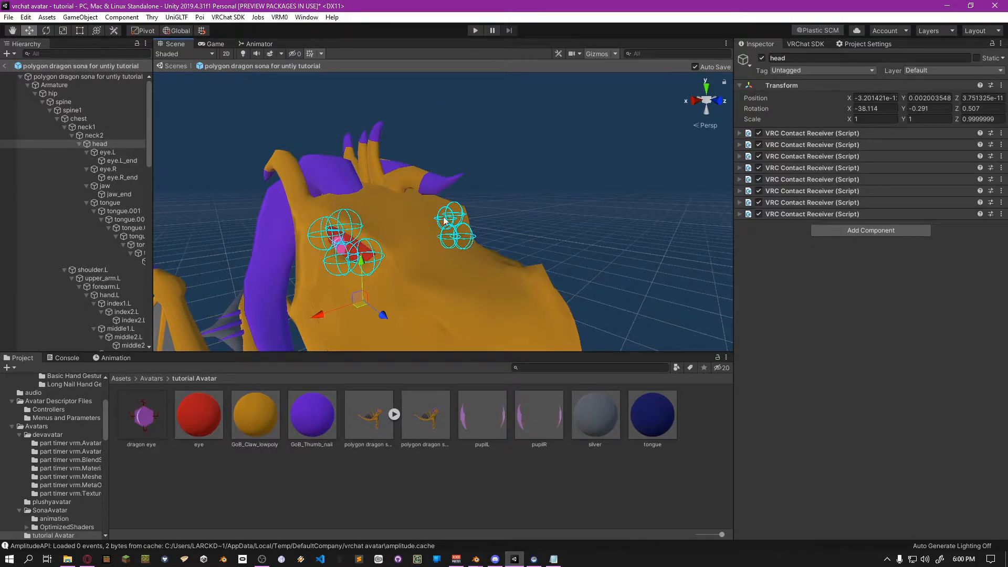
{"action": "middle_click_drag", "start_coordinate": [453, 213], "coordinate": [435, 221]}
{"action": "left_click_drag", "start_coordinate": [434, 220], "coordinate": [338, 218], "text": "alt"}
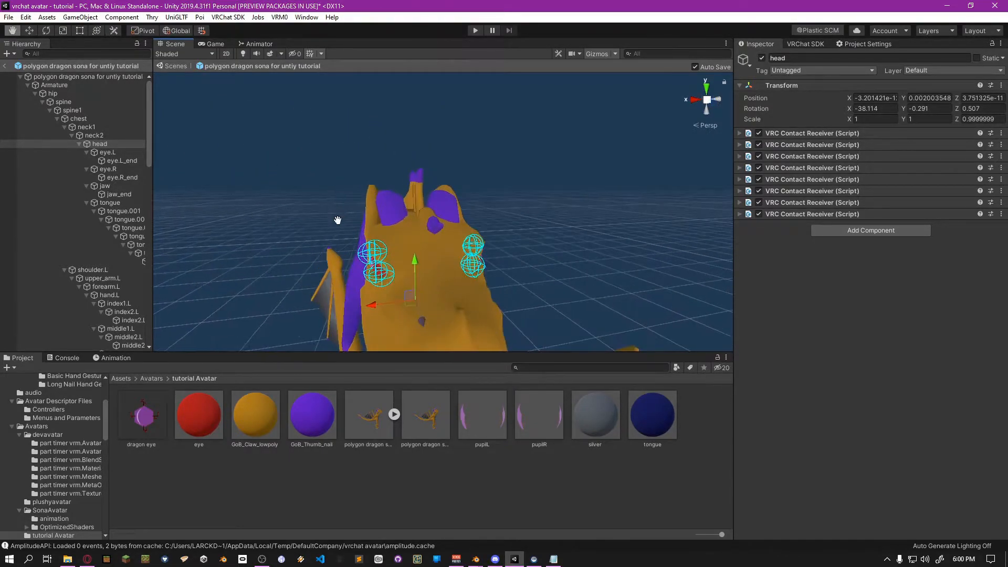
{"action": "left_click_drag", "start_coordinate": [428, 262], "coordinate": [482, 231], "text": "alt"}
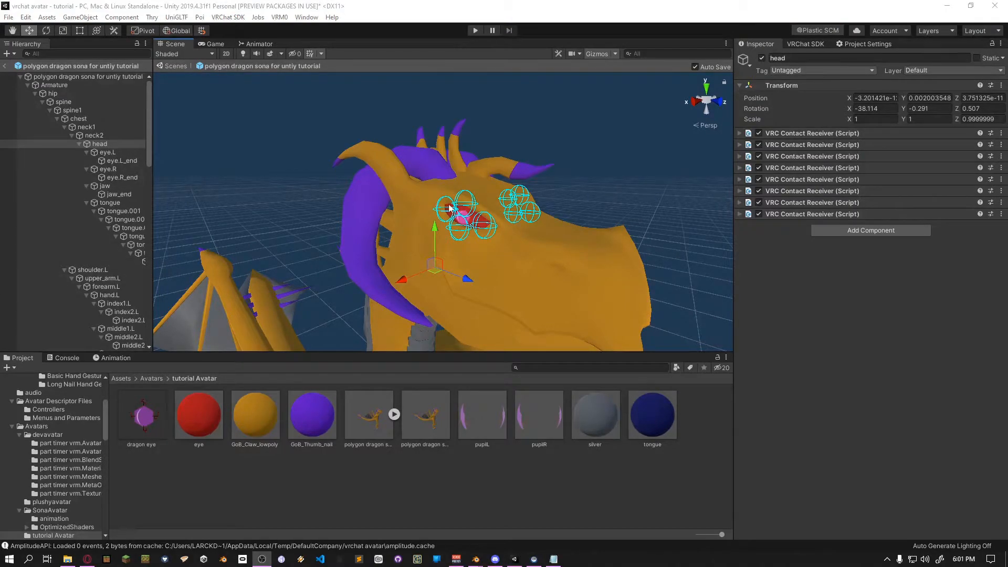
{"action": "left_click", "coordinate": [118, 156]}
{"action": "left_click", "coordinate": [115, 170]}
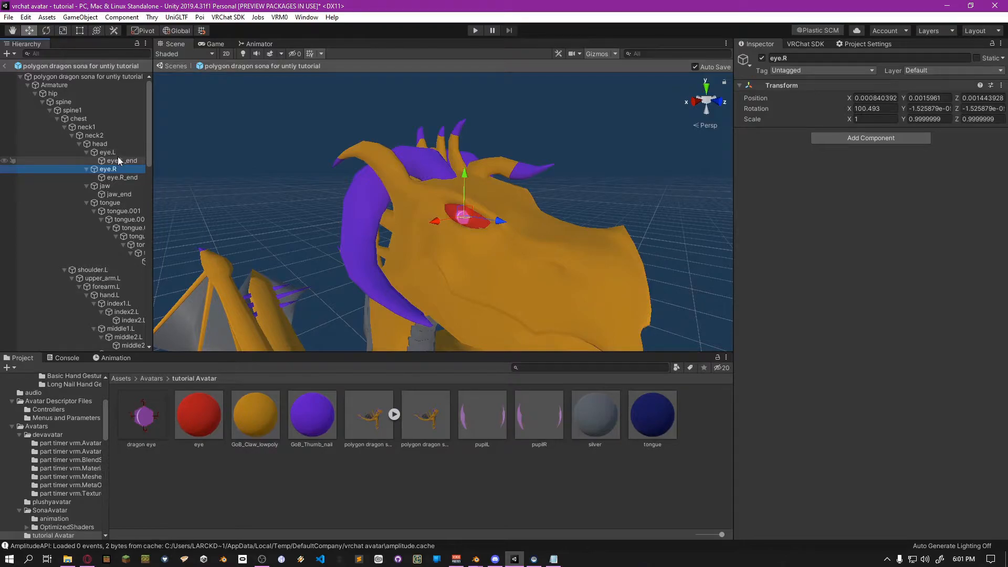
{"action": "left_click", "coordinate": [118, 153]}
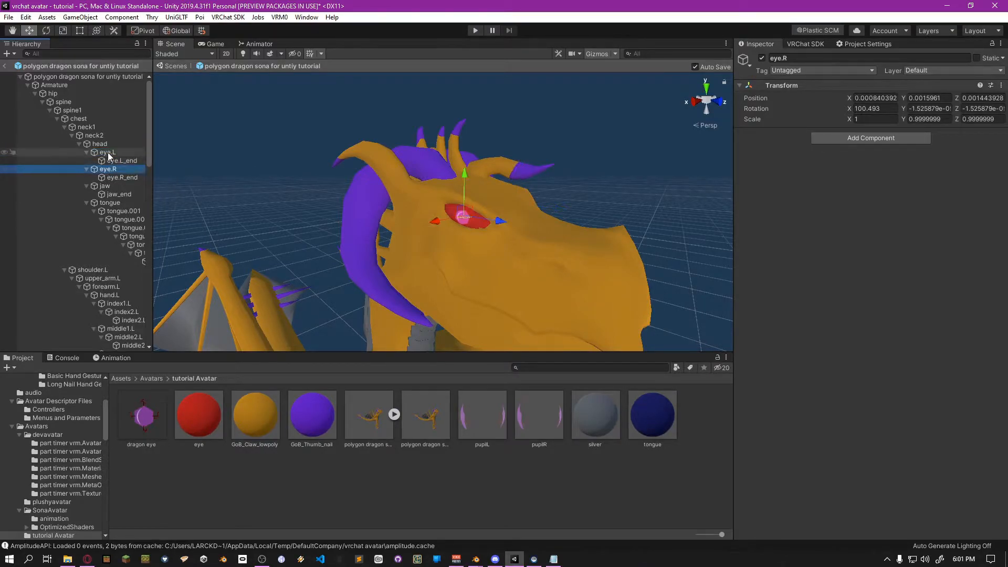
{"action": "left_click", "coordinate": [124, 163]}
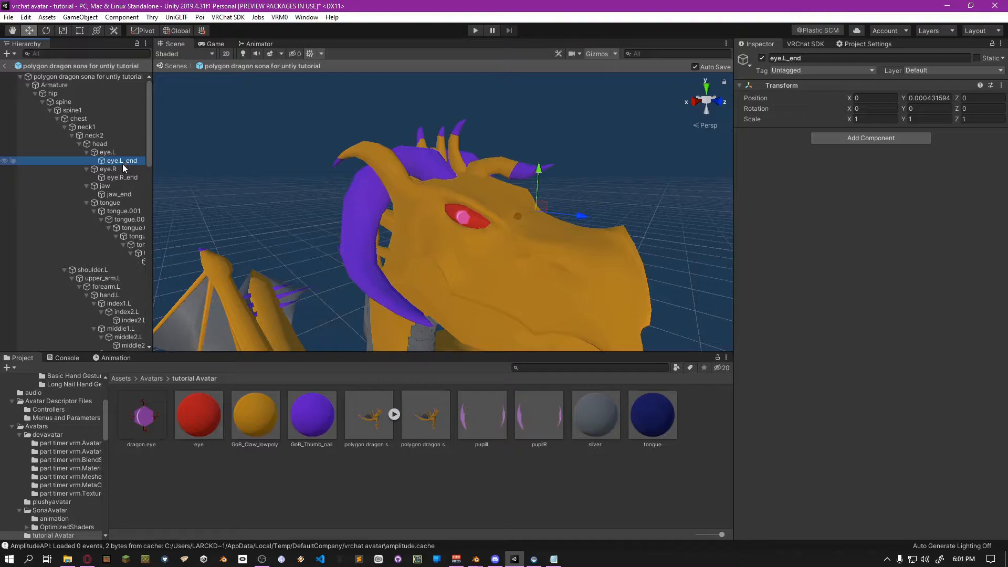
{"action": "left_click", "coordinate": [125, 176]}
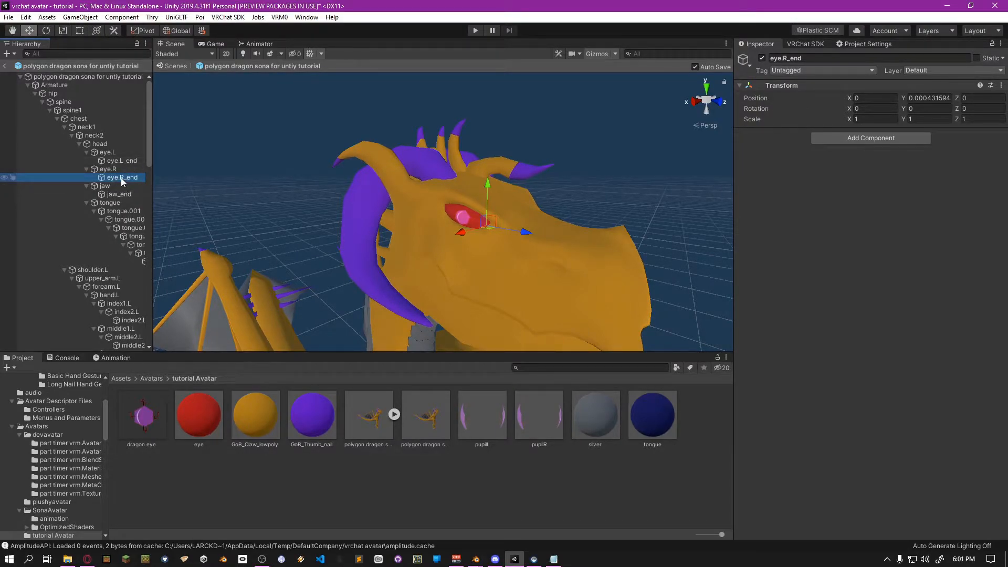
{"action": "left_click", "coordinate": [116, 153]}
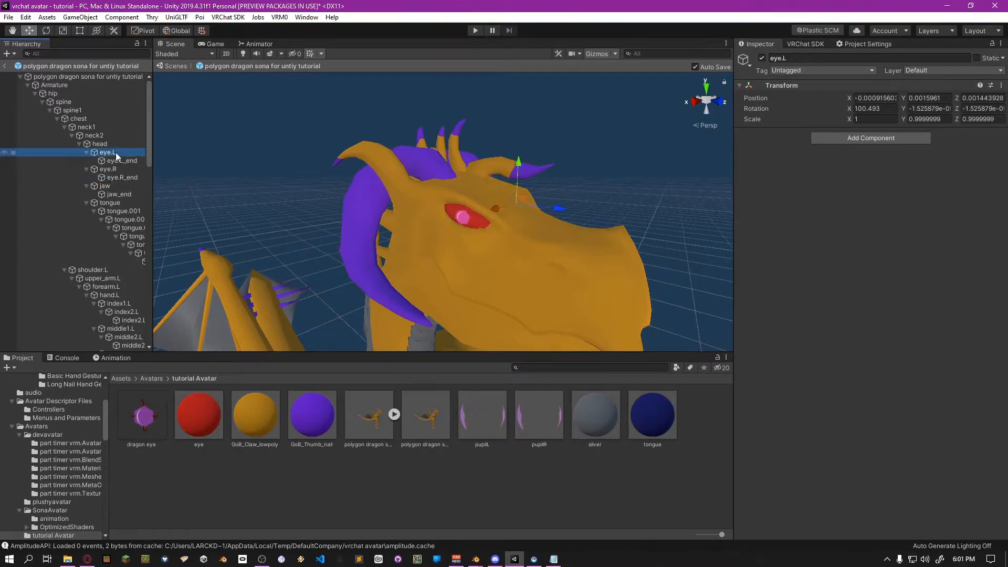
Duplicate the eye.L and eye.R bones and nest each copy under its original bone
{"action": "left_click", "coordinate": [112, 168]}
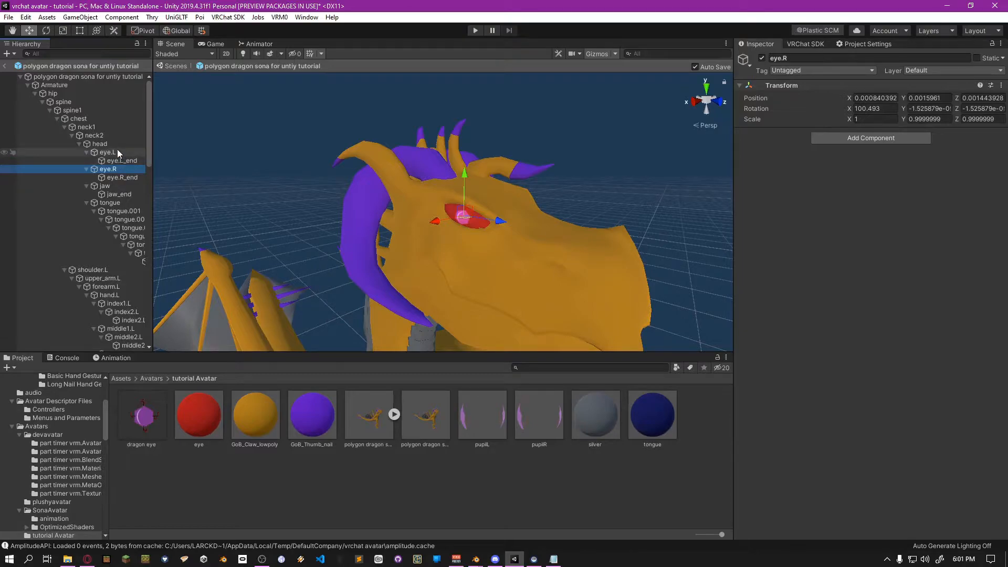
{"action": "left_click", "coordinate": [116, 152], "text": "ctrl"}
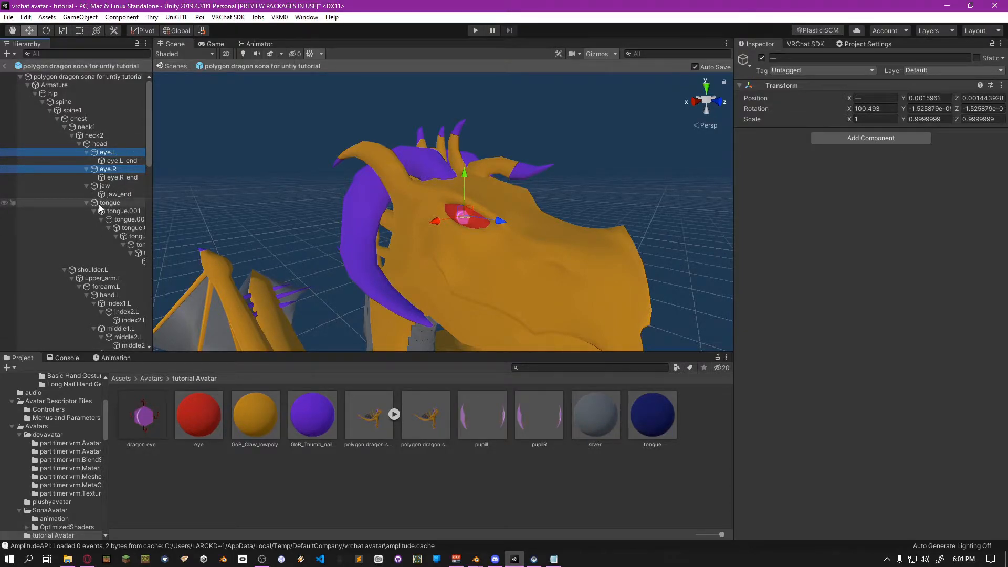
{"action": "key", "text": "ctrl+d"}
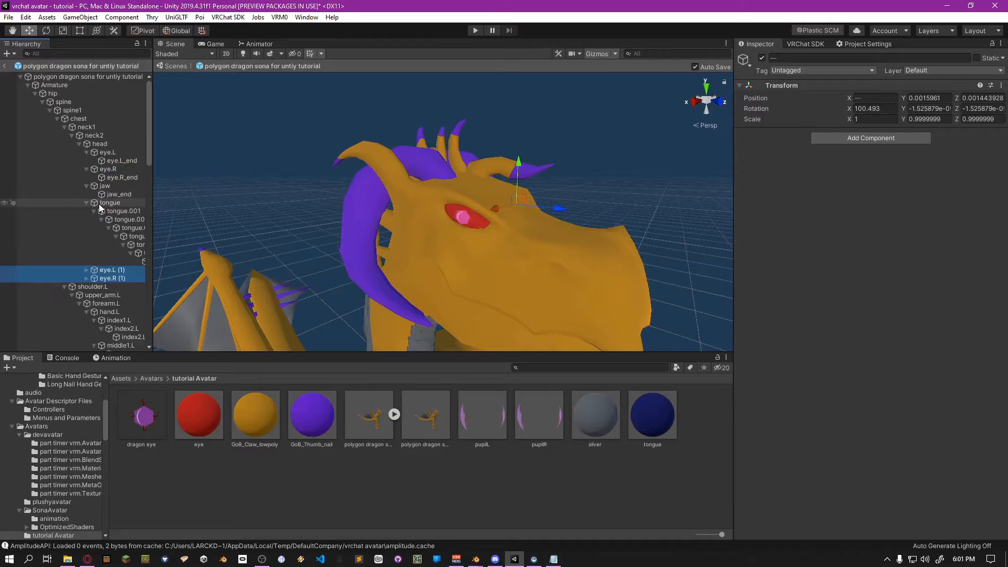
{"action": "left_click", "coordinate": [106, 270]}
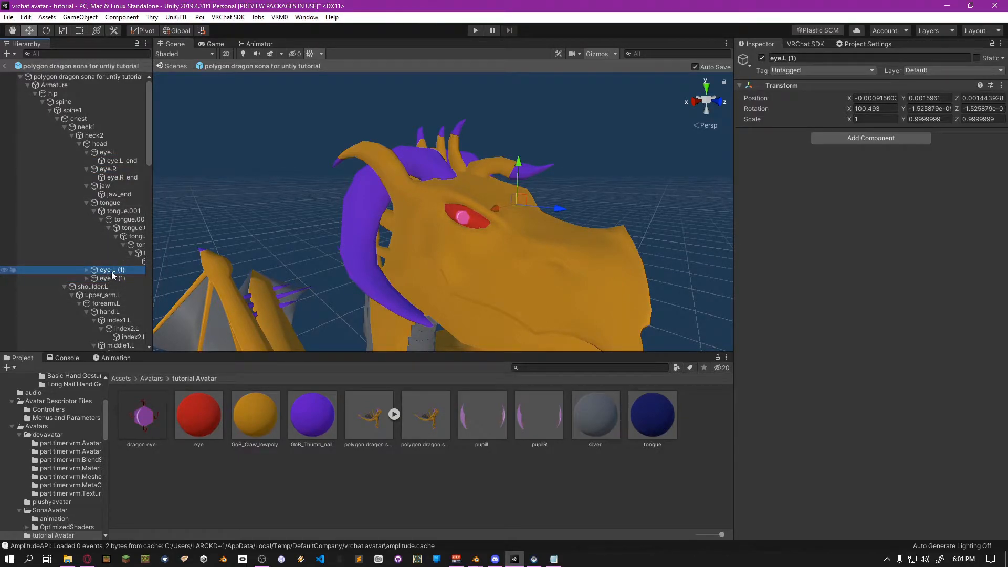
{"action": "left_click_drag", "start_coordinate": [109, 274], "coordinate": [111, 159]}
{"action": "left_click", "coordinate": [108, 280]}
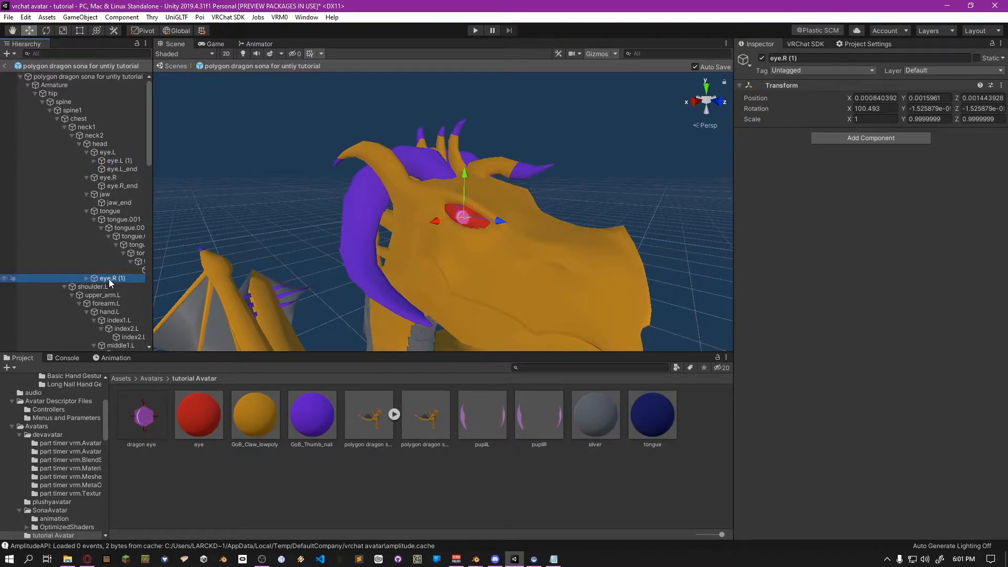
{"action": "left_click_drag", "start_coordinate": [110, 279], "coordinate": [107, 181]}
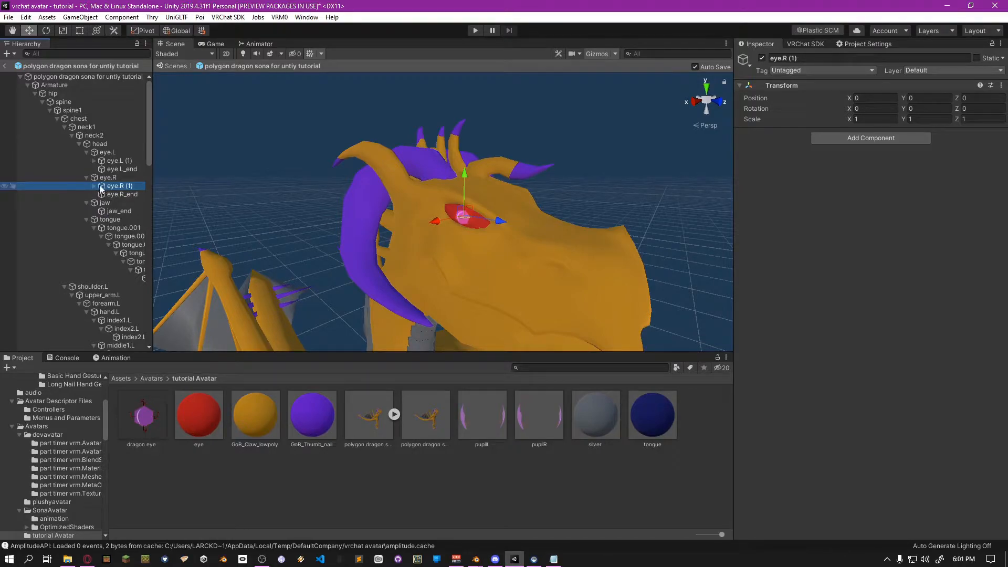
Check the copied eye bones from the front of the head and expand both to show their end bones
{"action": "left_click", "coordinate": [105, 178]}
{"action": "left_click", "coordinate": [112, 187]}
{"action": "right_click_drag", "start_coordinate": [378, 211], "coordinate": [275, 205]}
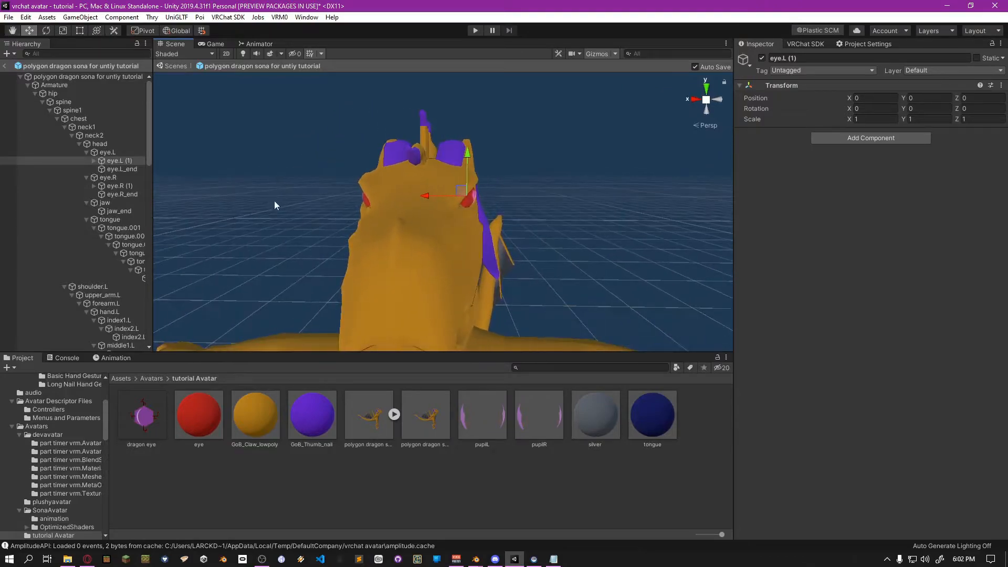
{"action": "left_click", "coordinate": [95, 160]}
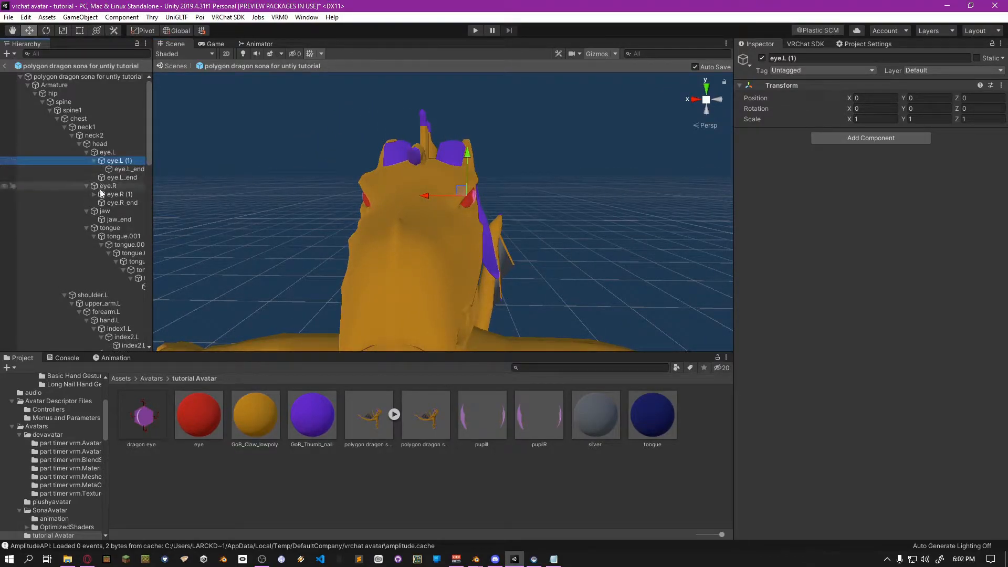
{"action": "left_click", "coordinate": [93, 195]}
{"action": "left_click", "coordinate": [113, 161]}
{"action": "left_click", "coordinate": [107, 166]}
Add a VRC Contact Sender to the copied left eye bone eye.L (1) and set its radius to 0.0002
{"action": "left_click", "coordinate": [118, 162]}
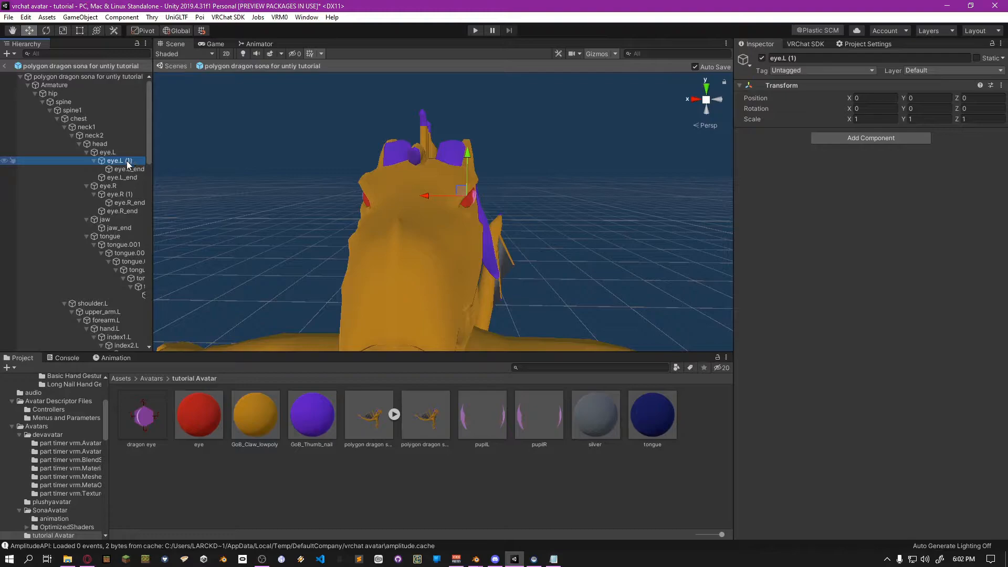
{"action": "left_click", "coordinate": [892, 137]}
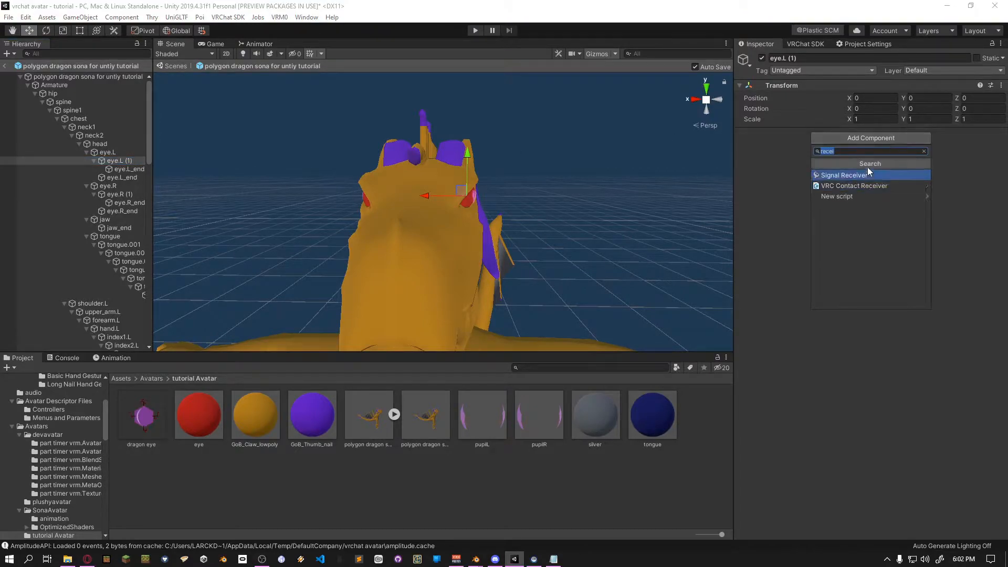
{"action": "type", "text": "sender"}
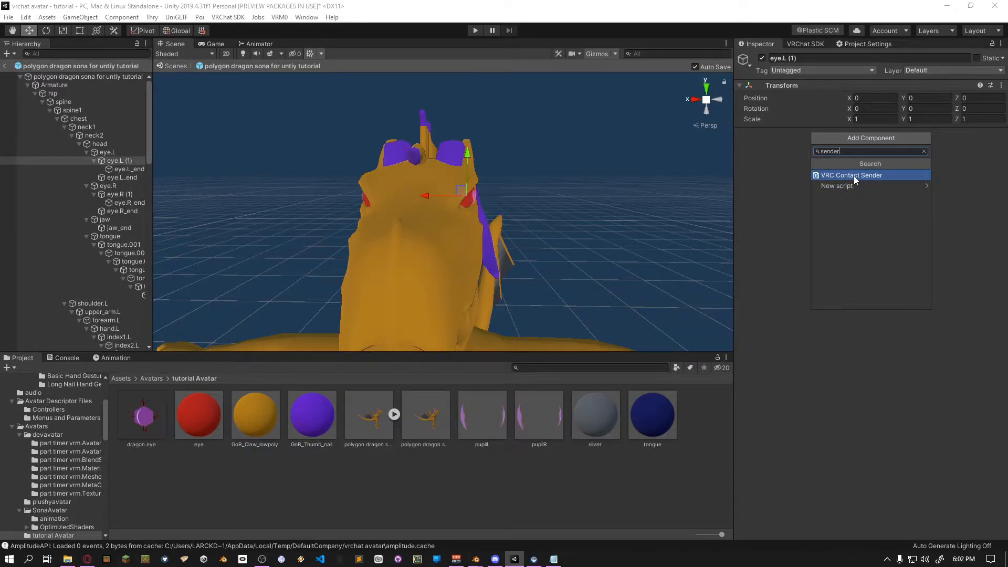
{"action": "left_click", "coordinate": [854, 175]}
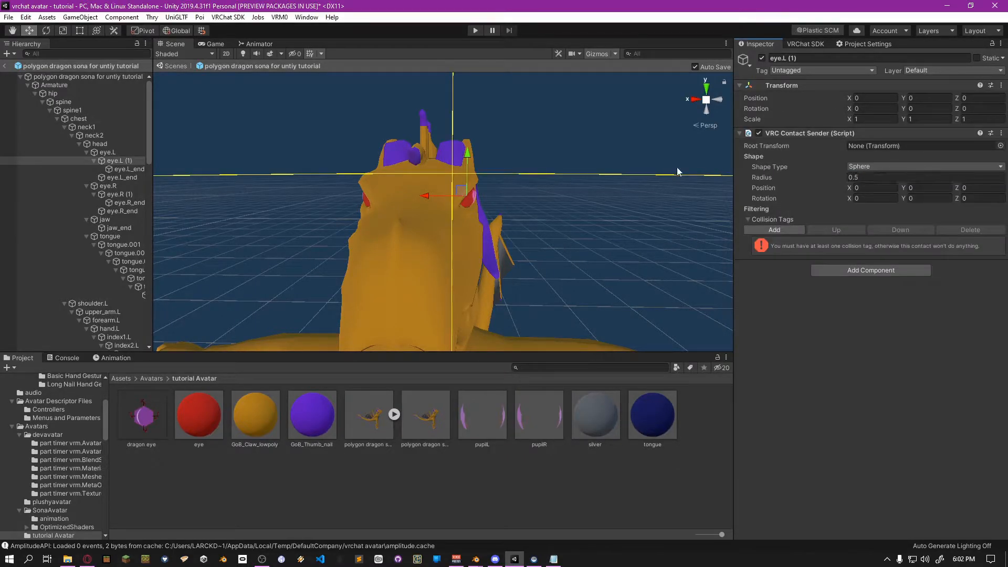
{"action": "left_click", "coordinate": [865, 177]}
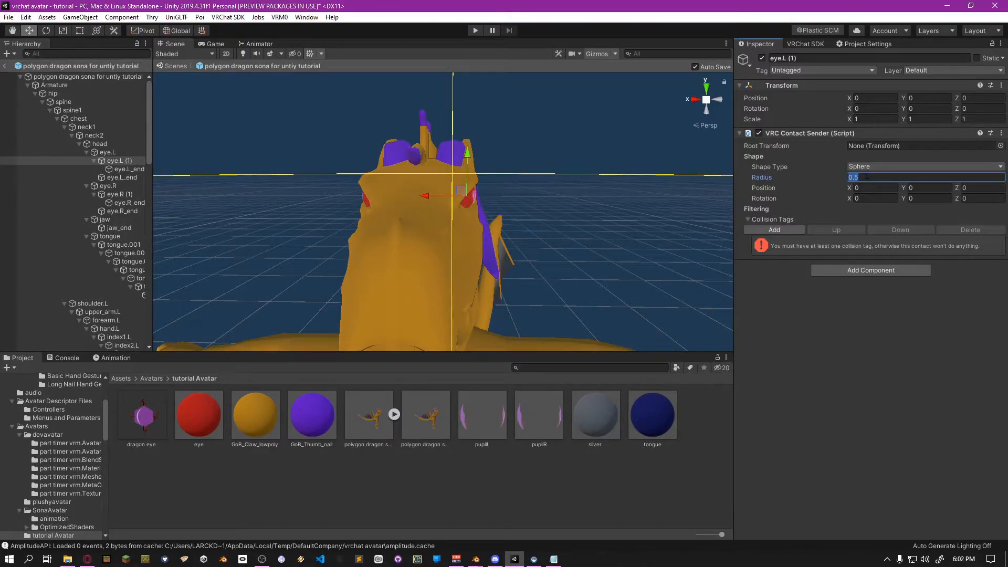
{"action": "type", "text": "0.00"}
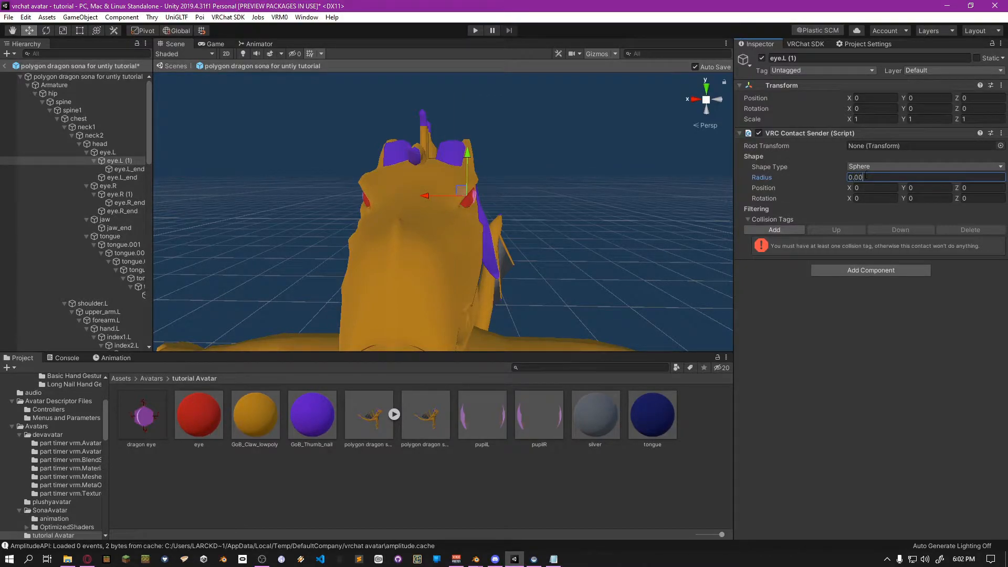
{"action": "type", "text": "2"}
{"action": "key", "text": "BackSpace"}
{"action": "type", "text": "02"}
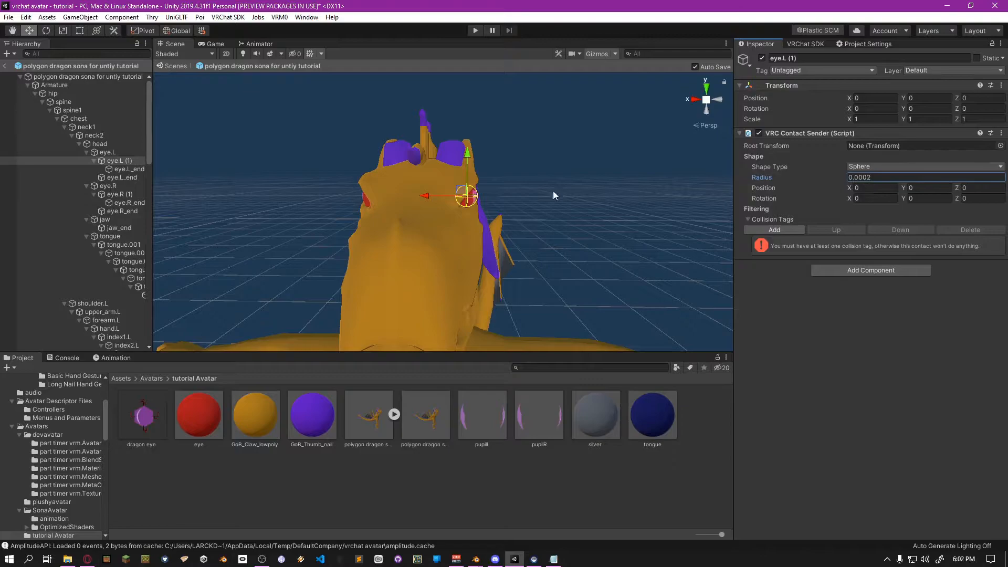
Add a VRC Contact Sender to eye.R (1) with radius 0.0002 and custom collision tag RE
{"action": "left_click", "coordinate": [115, 194]}
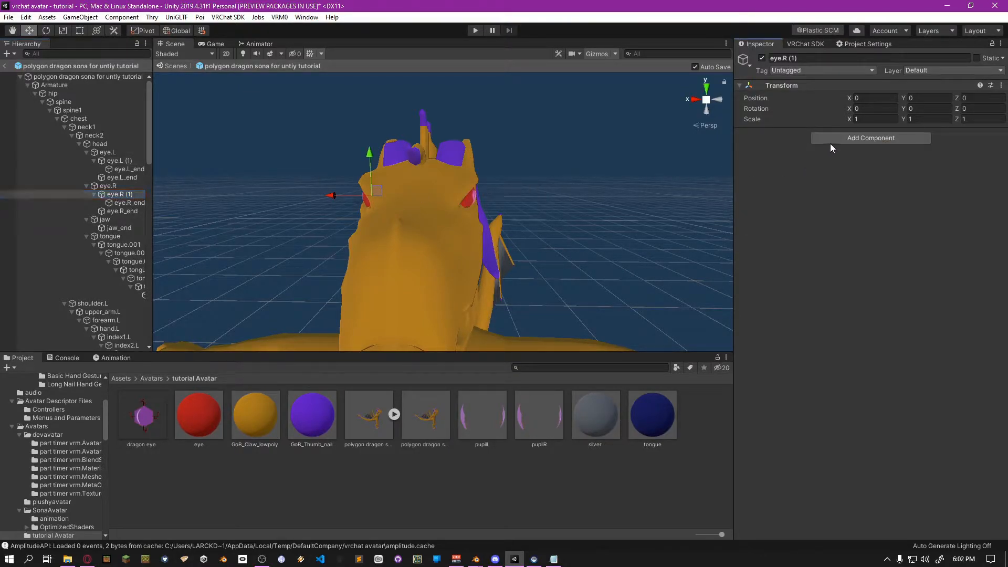
{"action": "left_click", "coordinate": [850, 139]}
{"action": "left_click", "coordinate": [854, 175]}
{"action": "left_click", "coordinate": [873, 177]}
{"action": "type", "text": "0.0002"}
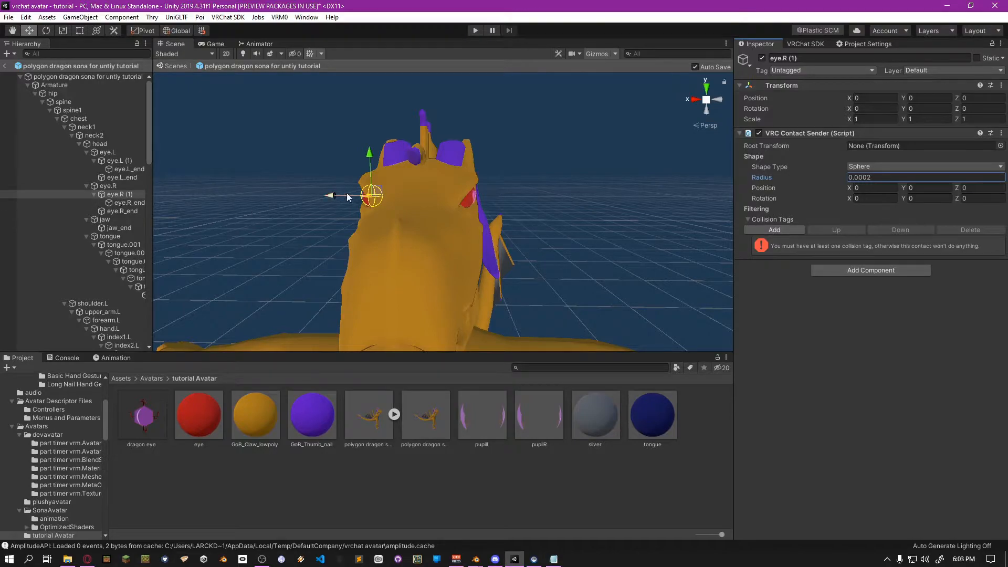
{"action": "left_click", "coordinate": [775, 230]}
{"action": "left_click", "coordinate": [888, 243]}
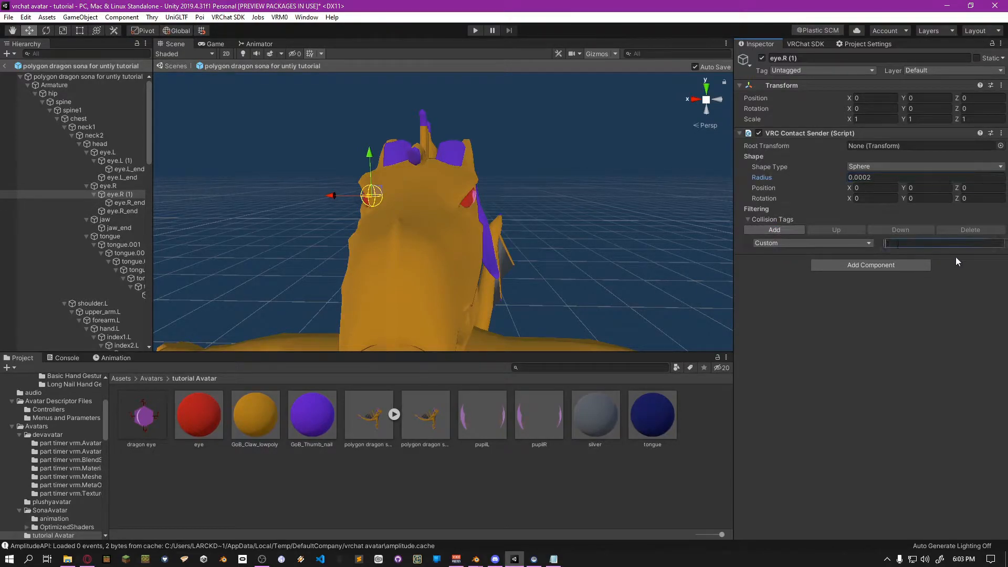
{"action": "type", "text": "RE"}
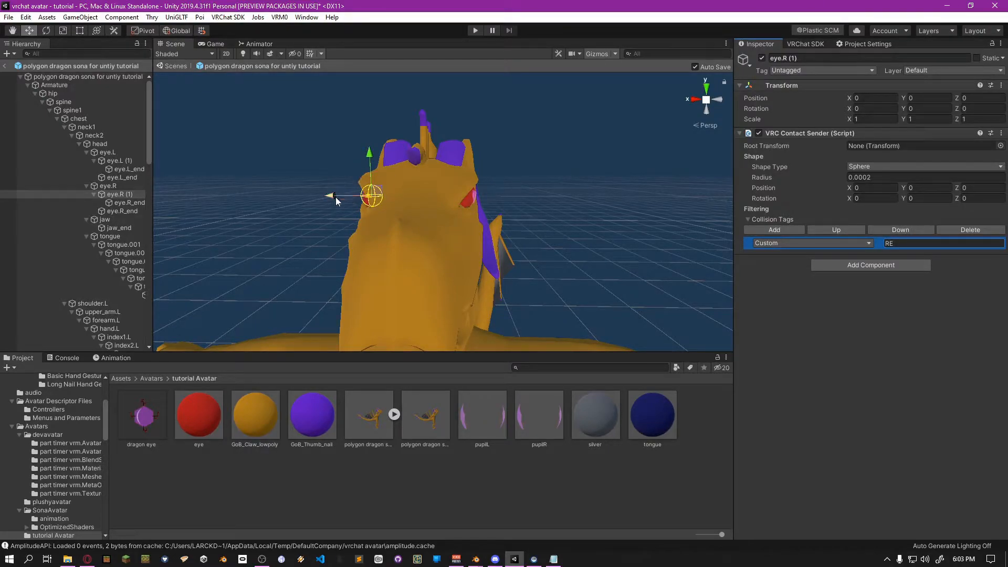
Add a custom collision tag entry to the contact sender on eye.L (1)
{"action": "left_click", "coordinate": [122, 162]}
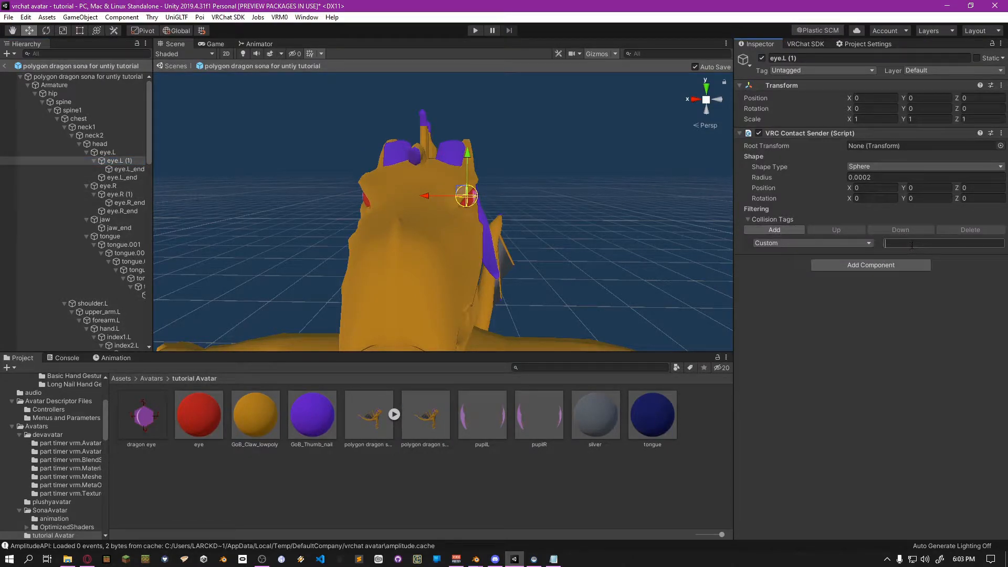
{"action": "left_click", "coordinate": [912, 244]}
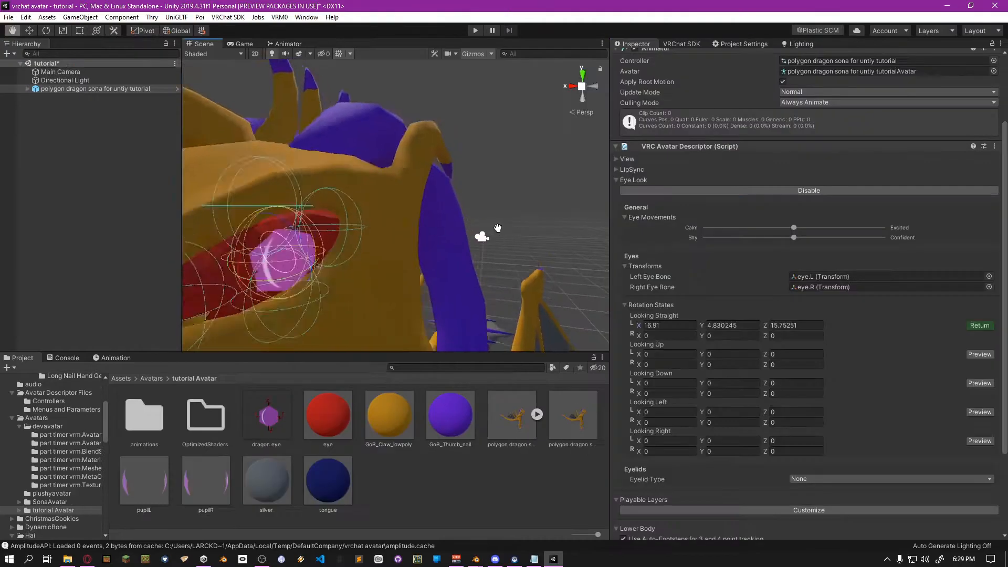
Inspect the contact spheres around the eyes and expand the dragon avatar in the scene hierarchy
{"action": "middle_click_drag", "start_coordinate": [498, 228], "coordinate": [495, 220]}
{"action": "right_click_drag", "start_coordinate": [495, 221], "coordinate": [412, 221]}
{"action": "middle_click_drag", "start_coordinate": [412, 220], "coordinate": [414, 223]}
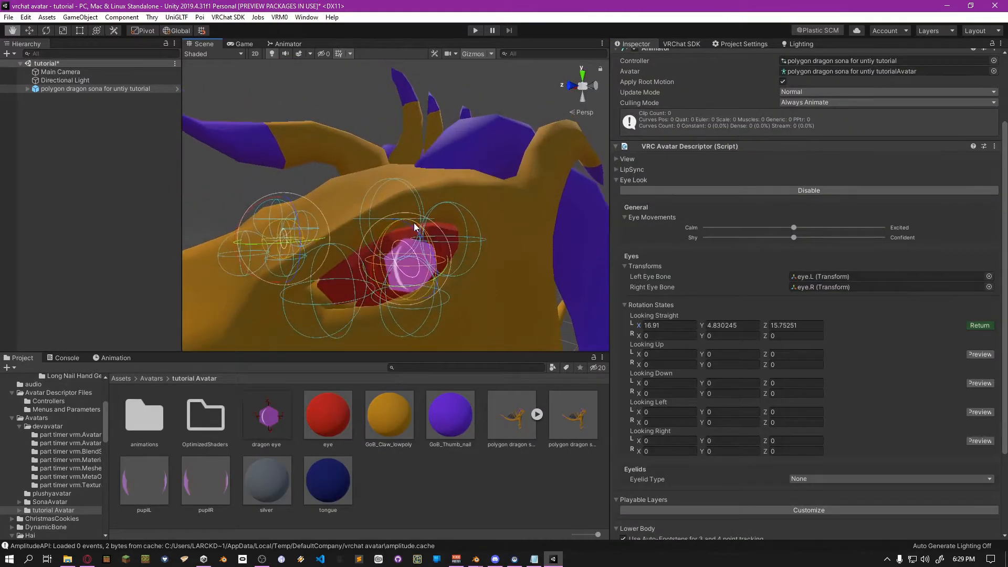
{"action": "left_click", "coordinate": [28, 89]}
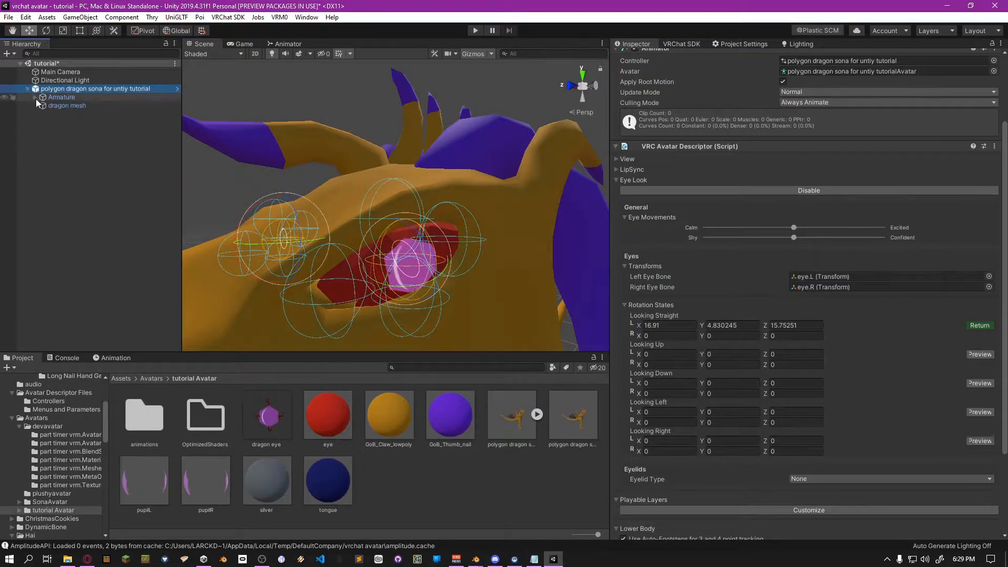
Expand the dragon's armature down to the head's eye.L bone and open the VRC Contact Sender settings of eye.L (1)
{"action": "left_click", "coordinate": [41, 105]}
{"action": "left_click", "coordinate": [49, 114]}
{"action": "left_click", "coordinate": [57, 123]}
{"action": "left_click", "coordinate": [65, 132]}
{"action": "left_click", "coordinate": [72, 140]}
{"action": "left_click", "coordinate": [79, 148]}
{"action": "left_click", "coordinate": [83, 155]}
{"action": "left_click", "coordinate": [86, 156]}
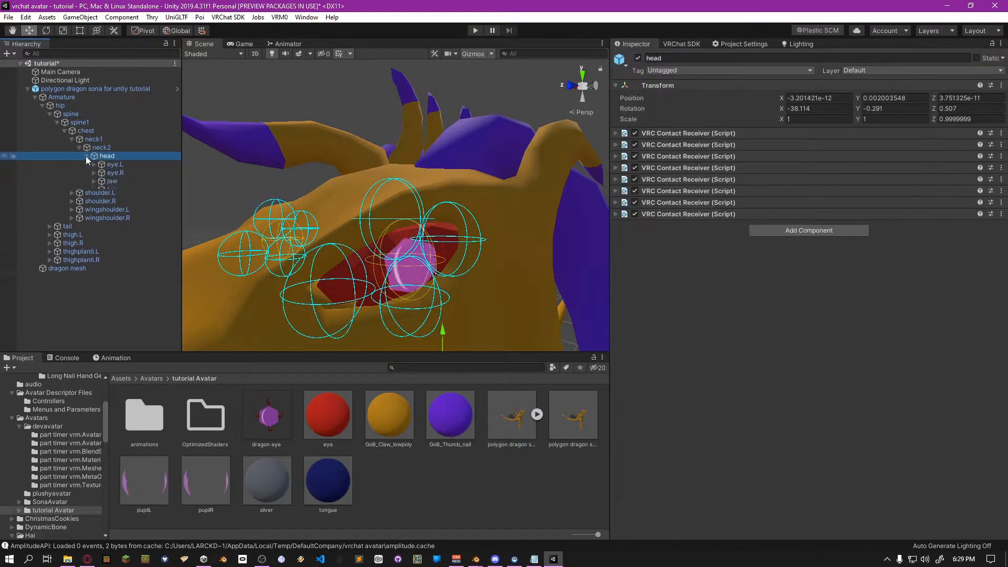
{"action": "left_click", "coordinate": [94, 164]}
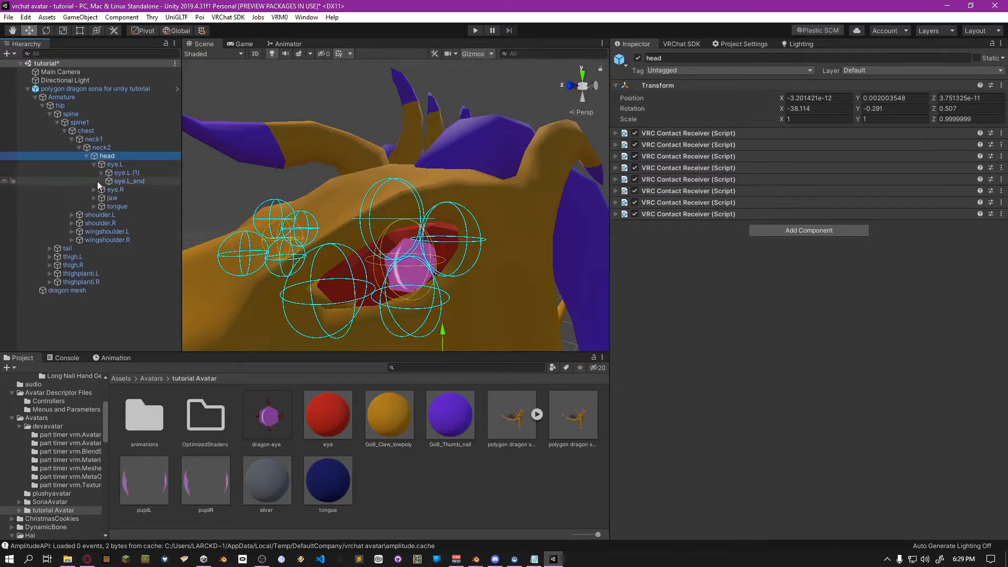
{"action": "left_click", "coordinate": [111, 173]}
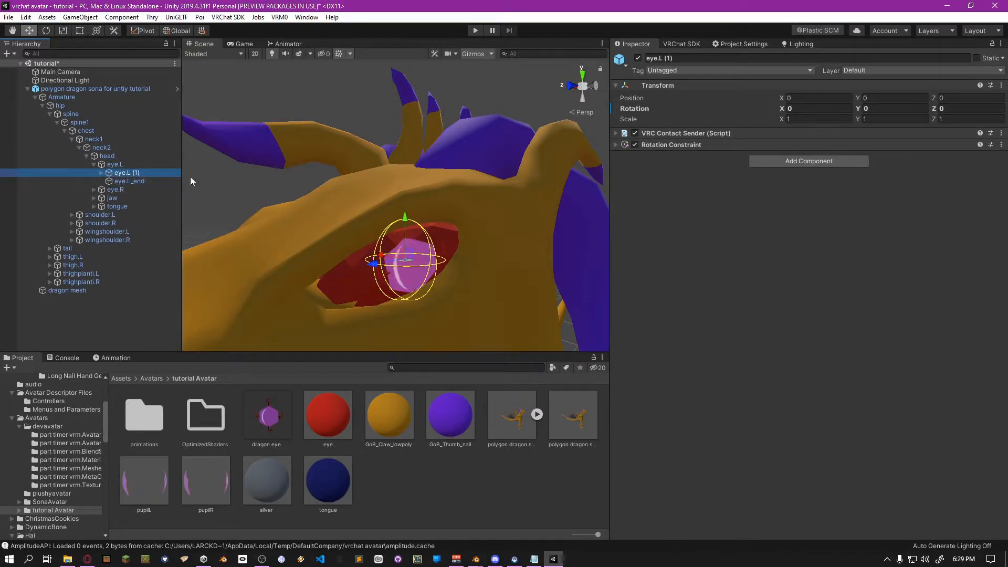
{"action": "left_click", "coordinate": [617, 134]}
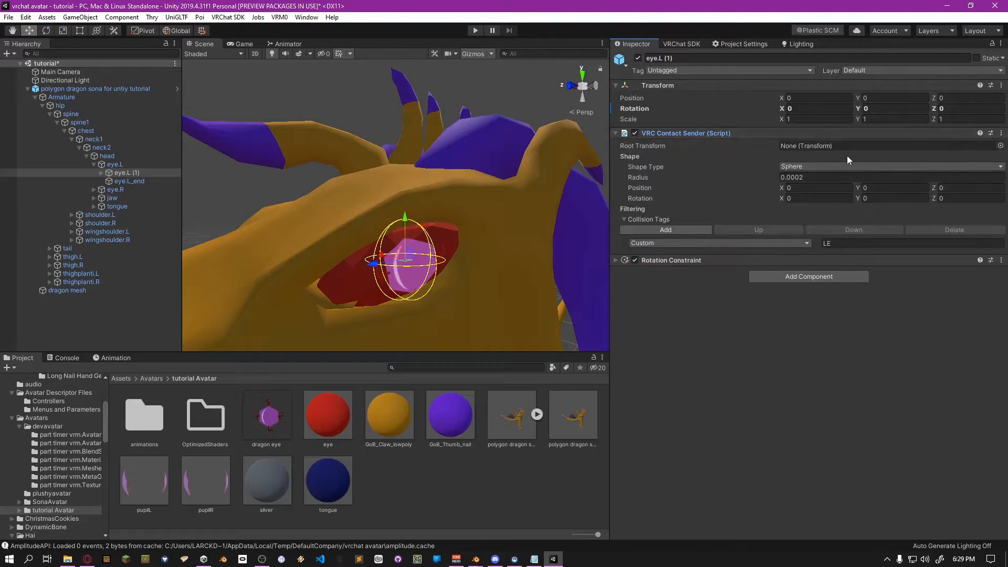
Try an X position of 0.001 for the eye.L (1) contact sender, and reset X to 0
{"action": "left_click", "coordinate": [788, 188]}
{"action": "type", "text": ".001"}
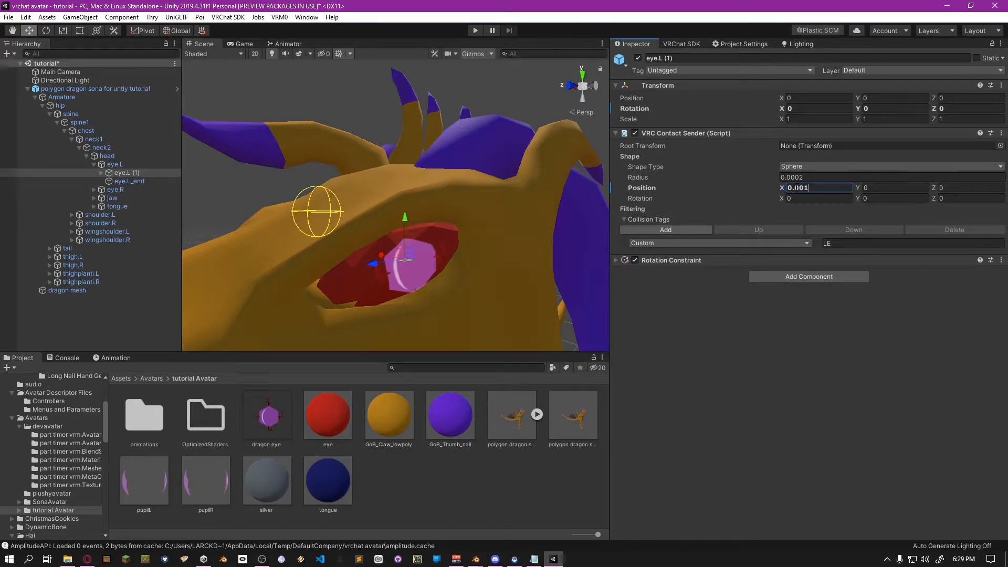
{"action": "key", "text": "BackSpace"}
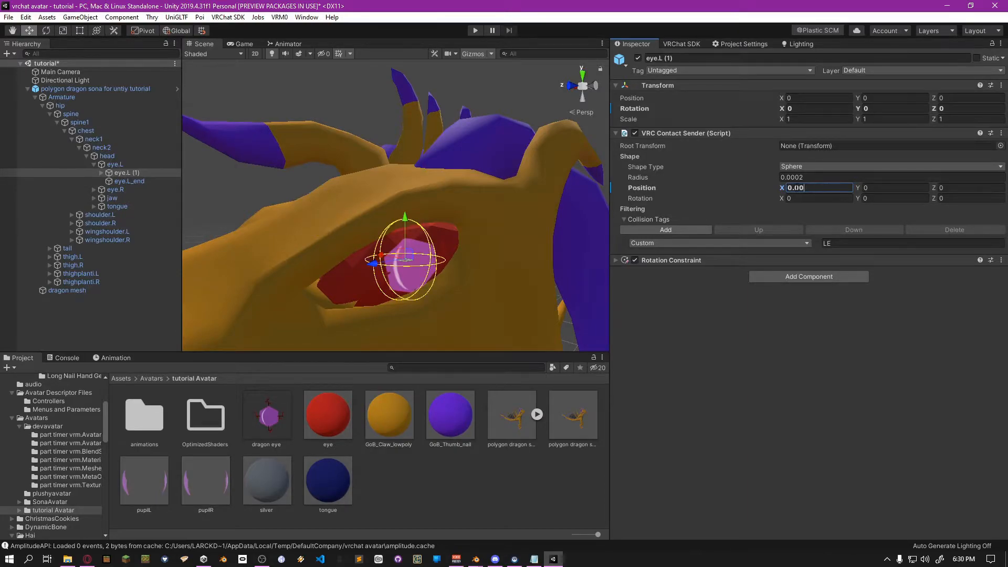
{"action": "key", "text": "BackSpace"}
{"action": "key", "text": "BackSpace"}
Set the Z position of the eye.L (1) contact sender's shape to 0.0002
{"action": "key", "text": "Tab"}
{"action": "key", "text": "Tab"}
{"action": "left_click", "coordinate": [946, 188]}
{"action": "type", "text": ".0002"}
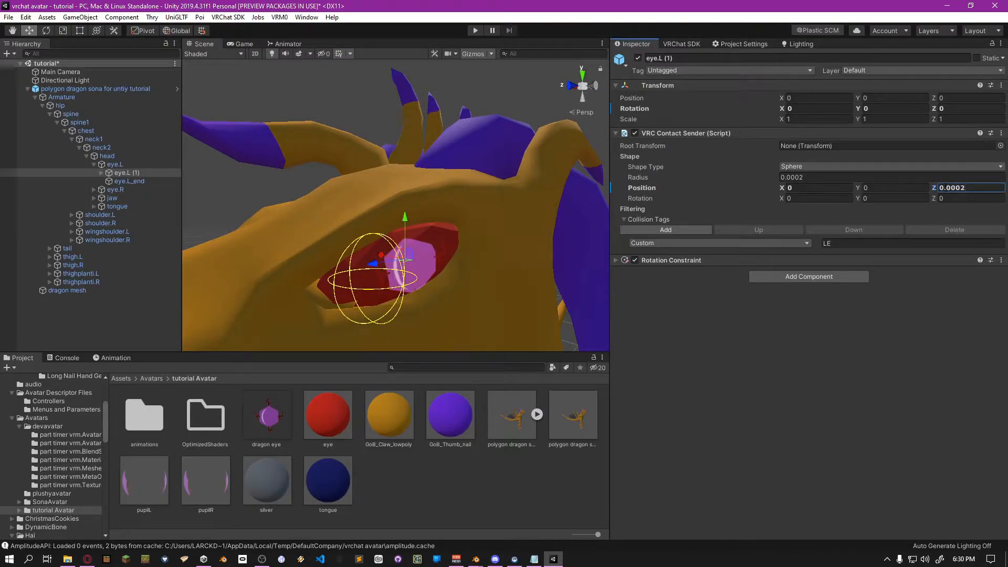
{"action": "middle_click_drag", "start_coordinate": [526, 195], "coordinate": [508, 188]}
{"action": "middle_click_drag", "start_coordinate": [366, 197], "coordinate": [380, 196]}
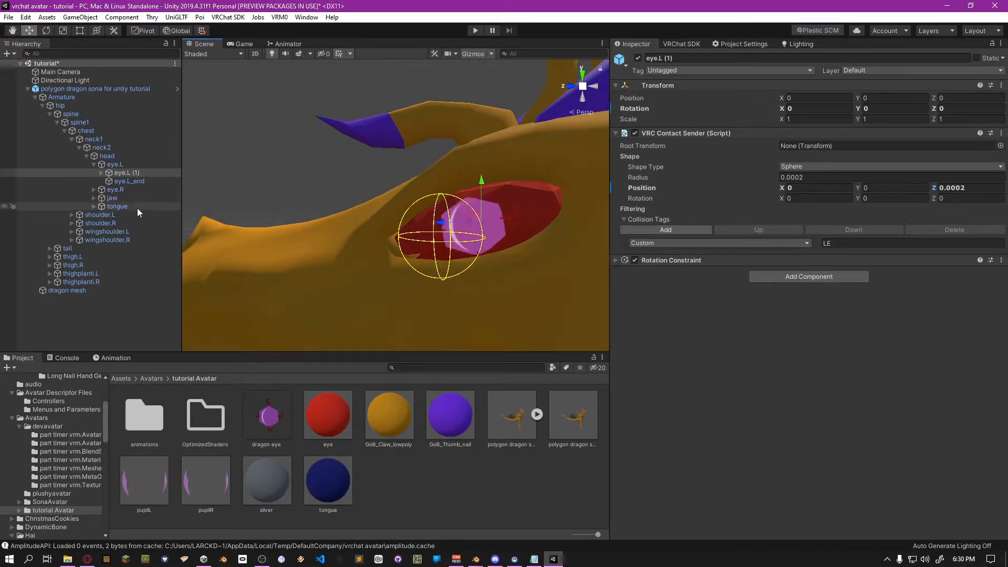
Set the contact sender's Z position to 0.0002 on eye.R (1), under the eye.R bone
{"action": "left_click", "coordinate": [94, 190]}
{"action": "left_click", "coordinate": [121, 198]}
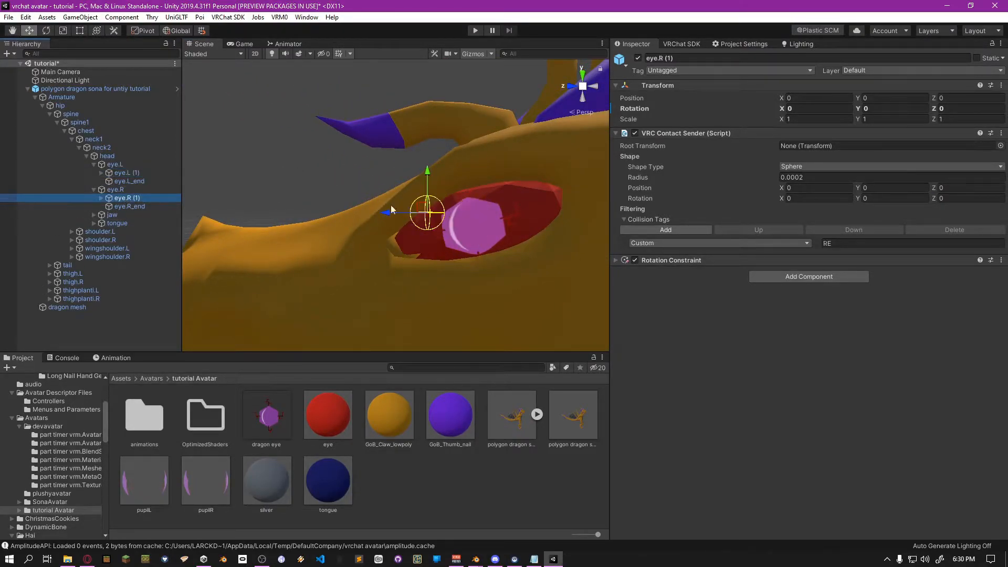
{"action": "left_click", "coordinate": [946, 188]}
{"action": "key", "text": "BackSpace"}
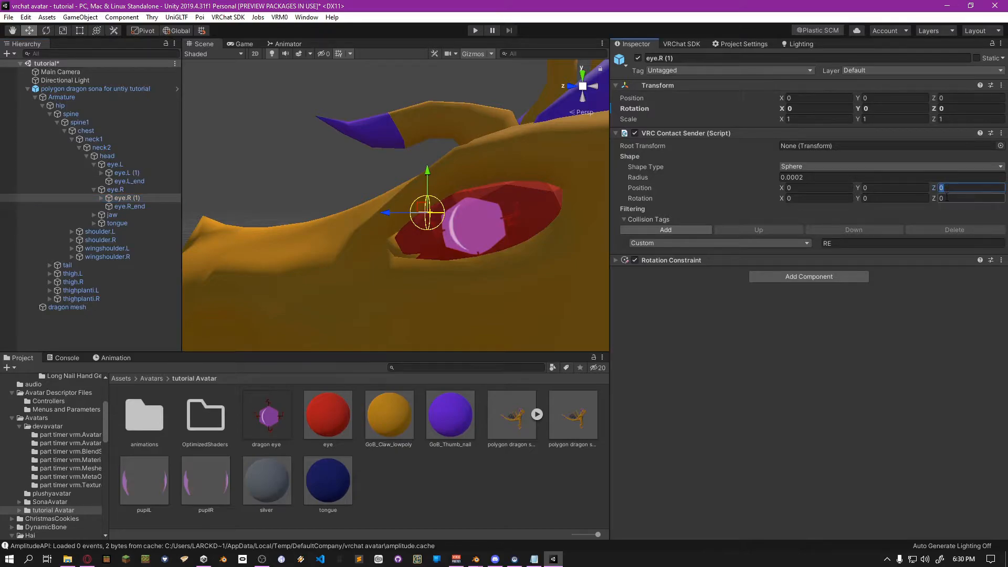
{"action": "type", "text": "0.0002"}
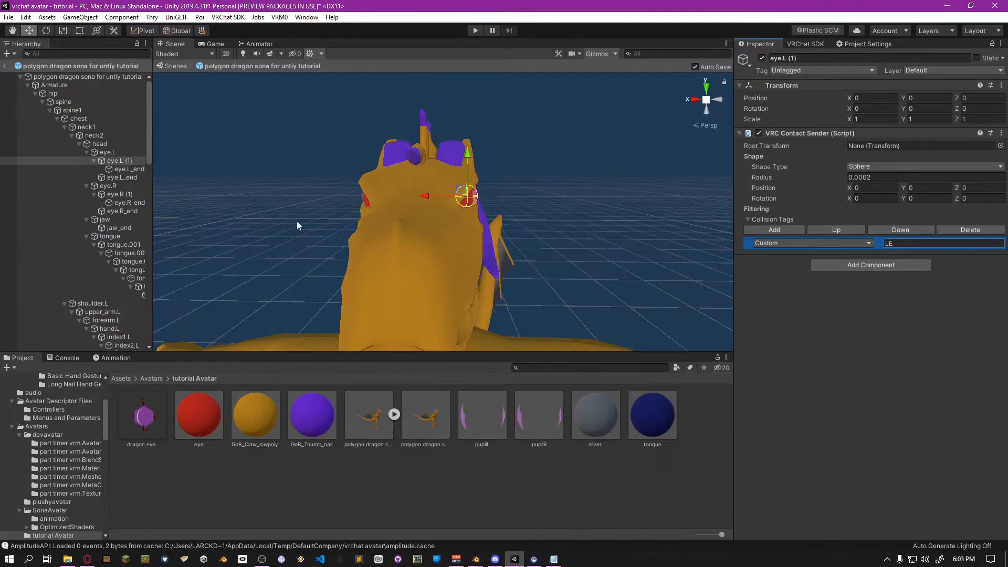
Add a Rotation Constraint component to eye.L (1)
{"action": "left_click", "coordinate": [737, 134]}
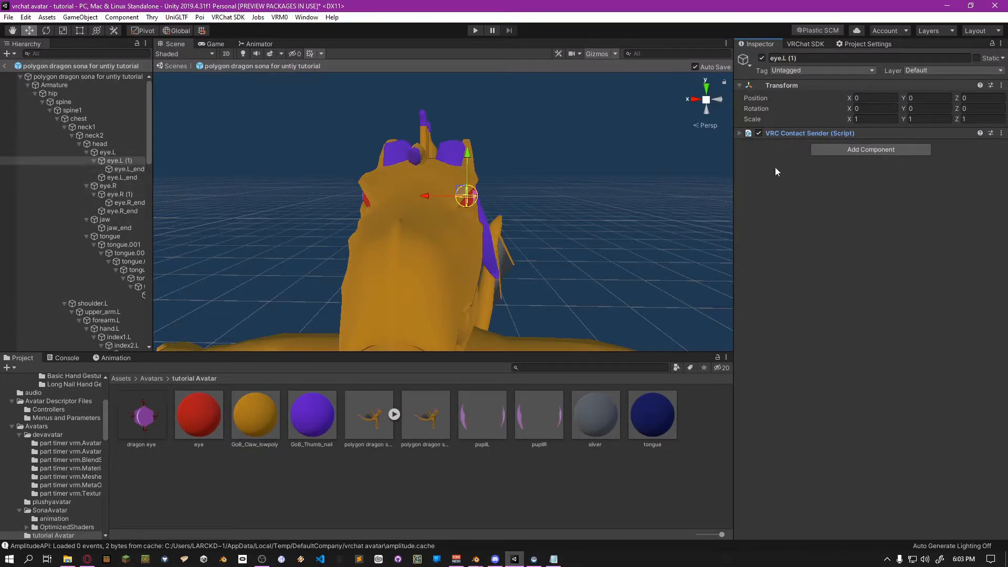
{"action": "left_click", "coordinate": [829, 148]}
{"action": "type", "text": "rota"}
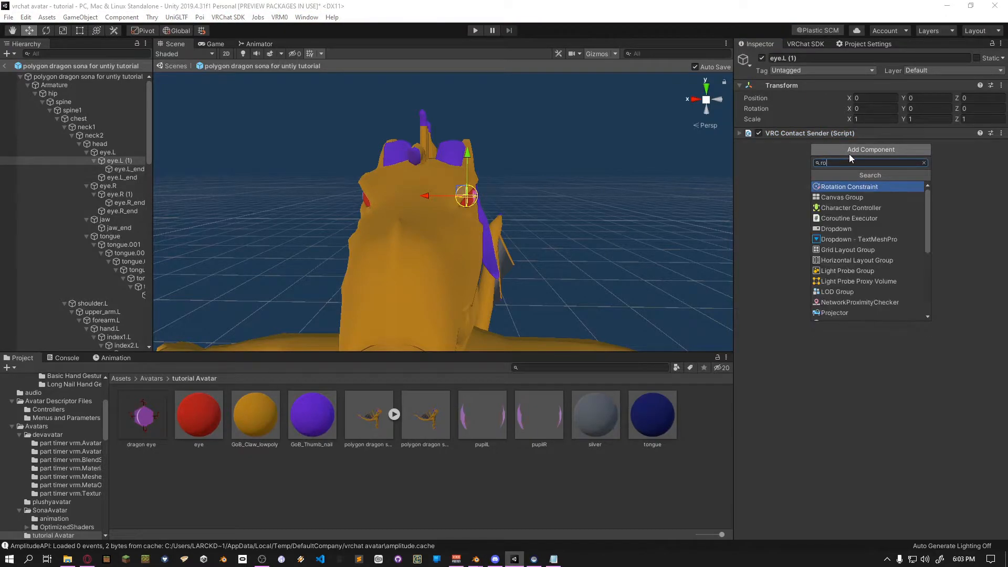
{"action": "left_click", "coordinate": [847, 187]}
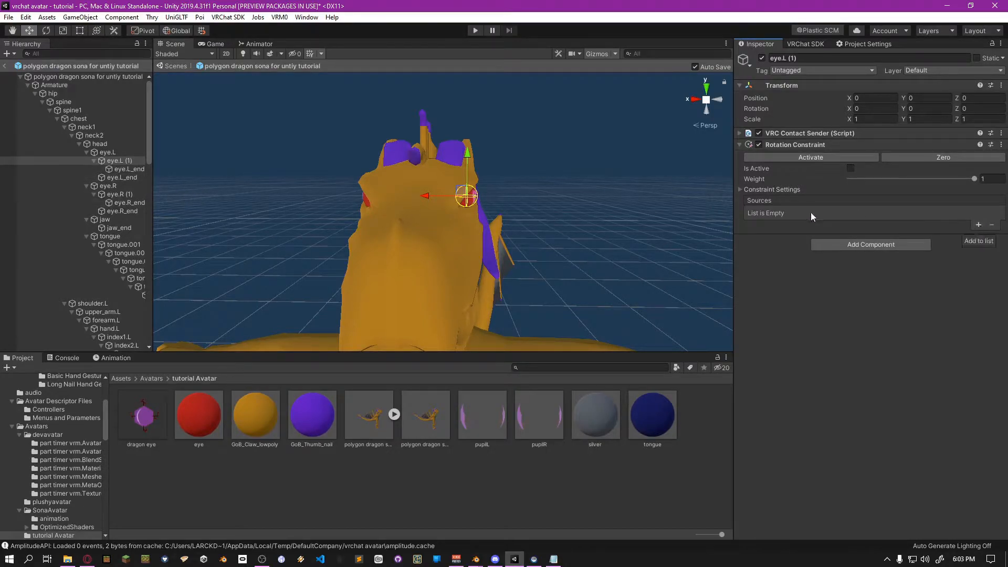
Add the eye.L transform as a source of the Rotation Constraint on eye.L (1) and activate the constraint
{"action": "left_click", "coordinate": [978, 225]}
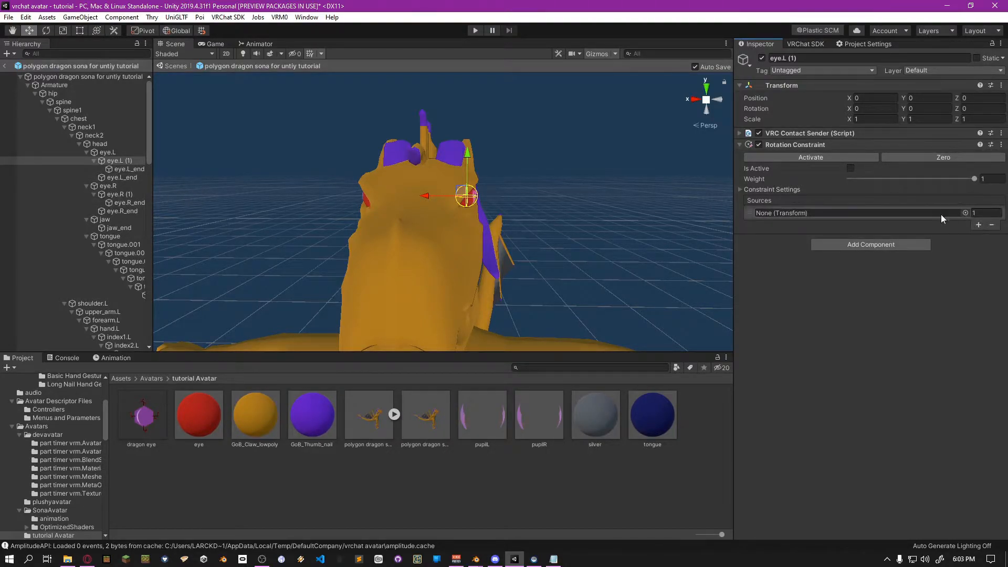
{"action": "left_click", "coordinate": [966, 213]}
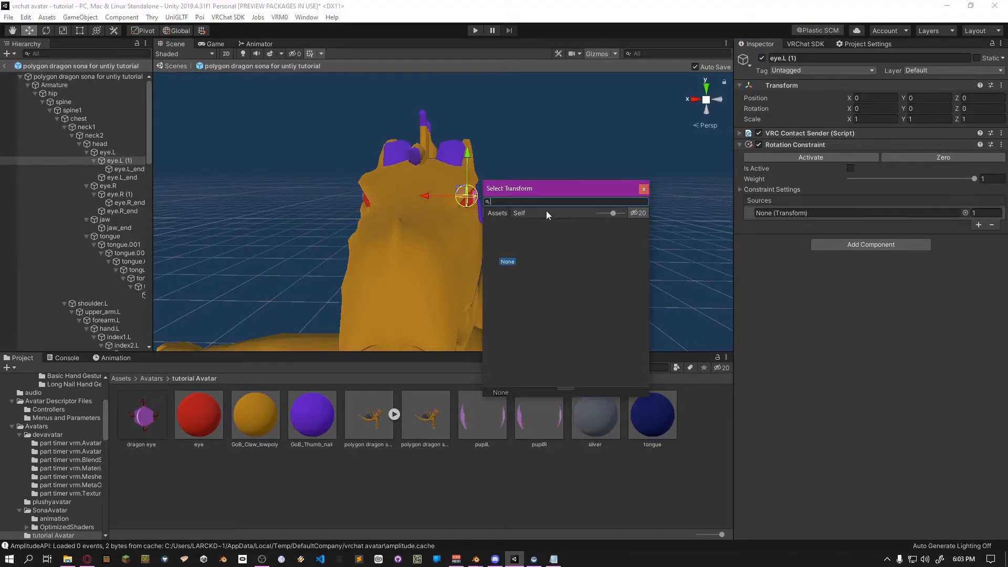
{"action": "left_click", "coordinate": [520, 213]}
{"action": "type", "text": "eye"}
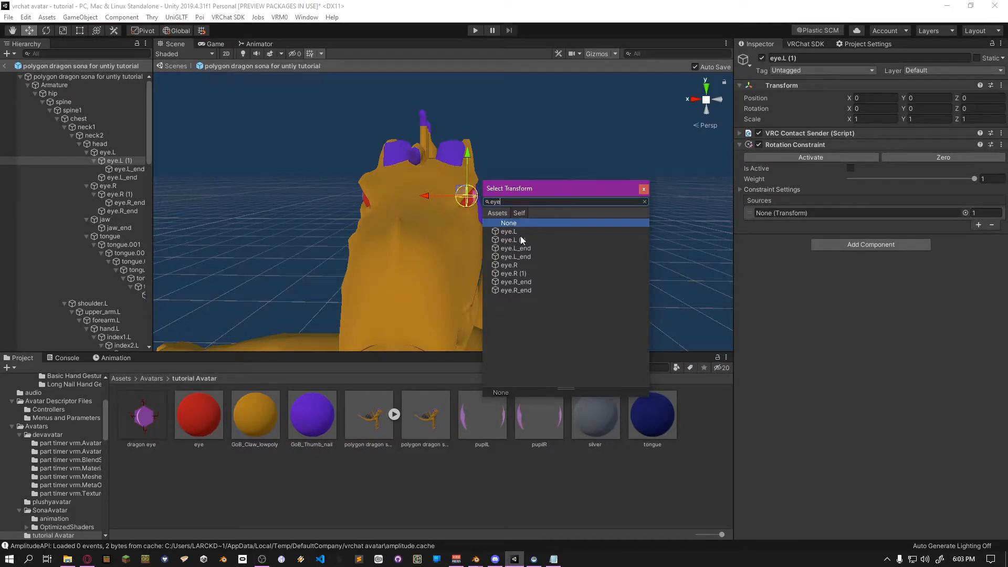
{"action": "left_click", "coordinate": [508, 232]}
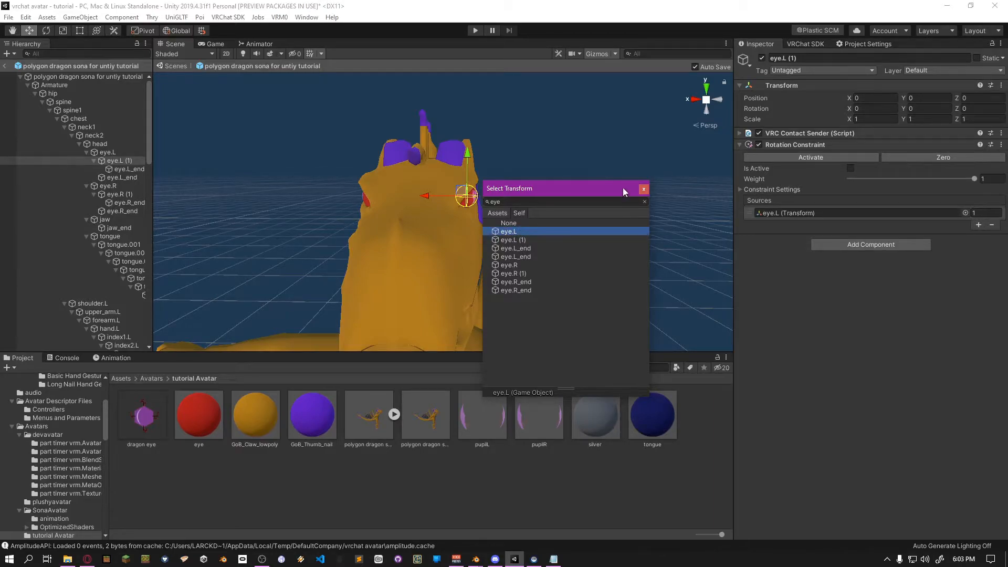
{"action": "left_click", "coordinate": [644, 189]}
{"action": "left_click", "coordinate": [804, 156]}
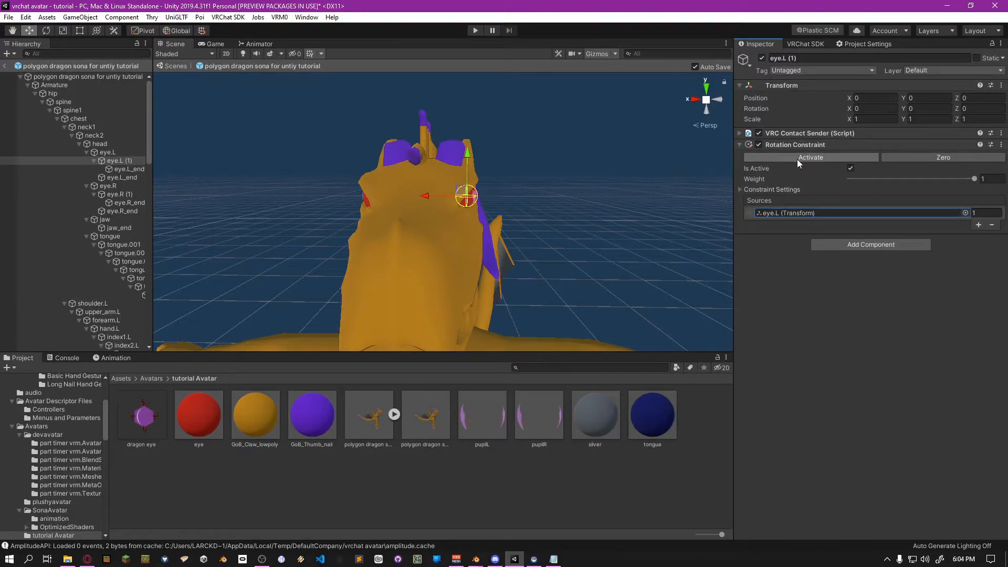
Add a Rotation Constraint component to eye.R (1)
{"action": "left_click", "coordinate": [118, 196]}
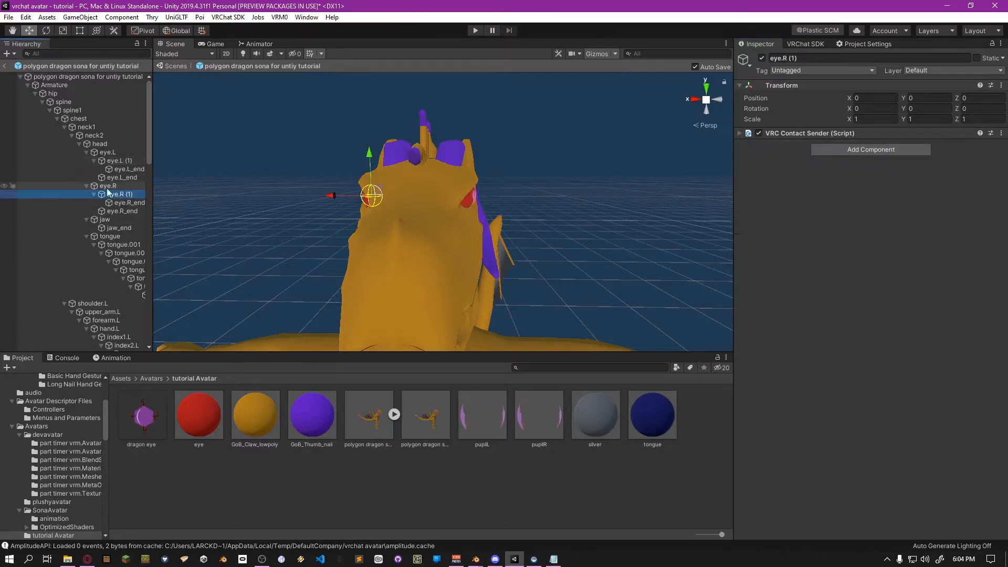
{"action": "left_click", "coordinate": [837, 149]}
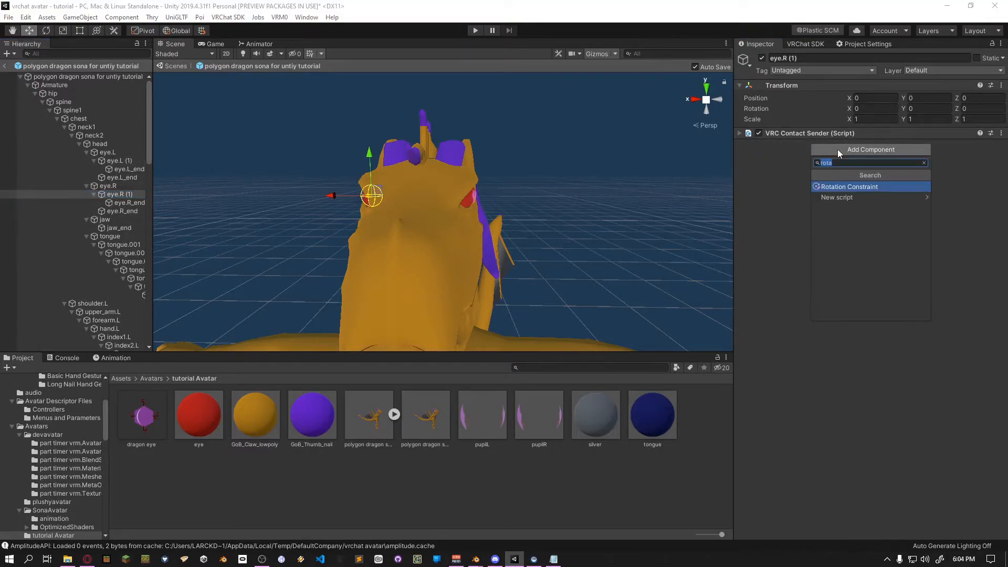
{"action": "left_click", "coordinate": [861, 190]}
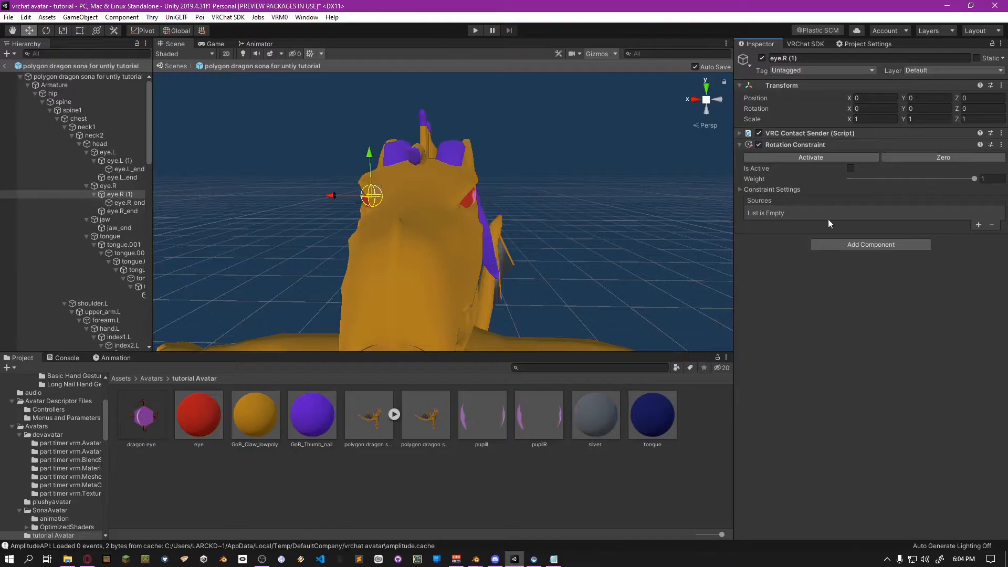
Add the eye.R transform as a source of the Rotation Constraint on eye.R (1) and activate the constraint
{"action": "left_click", "coordinate": [978, 226]}
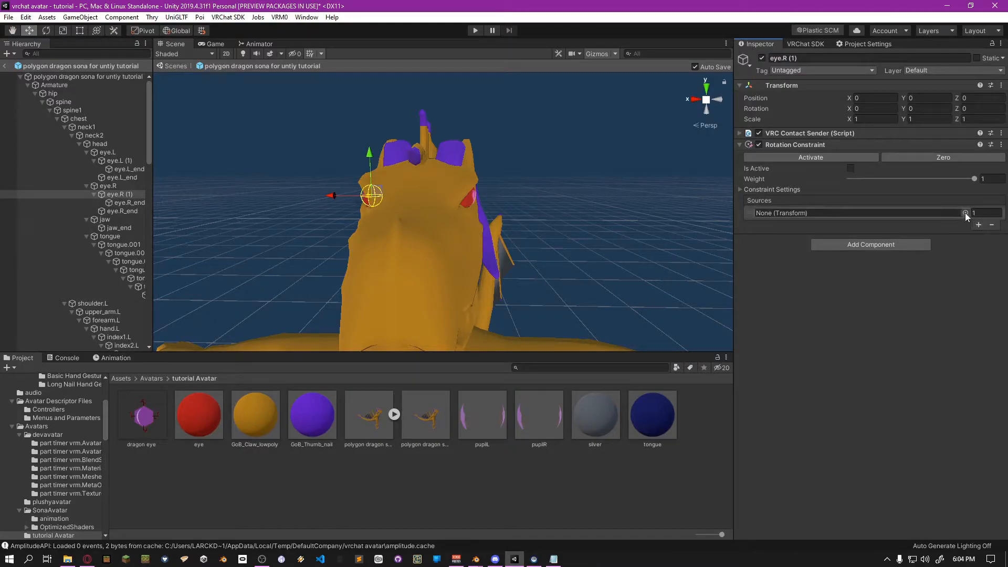
{"action": "left_click", "coordinate": [965, 213]}
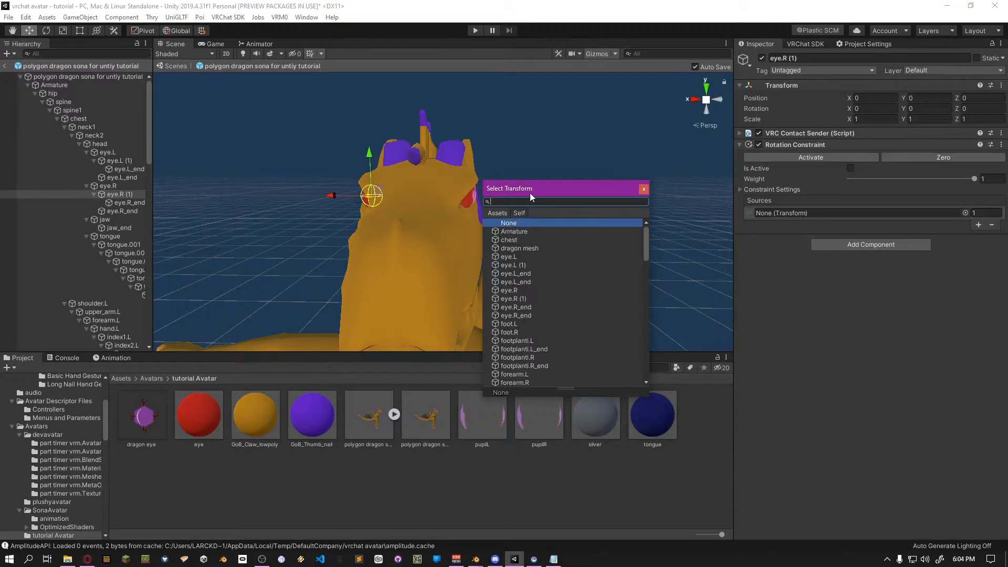
{"action": "type", "text": "eye"}
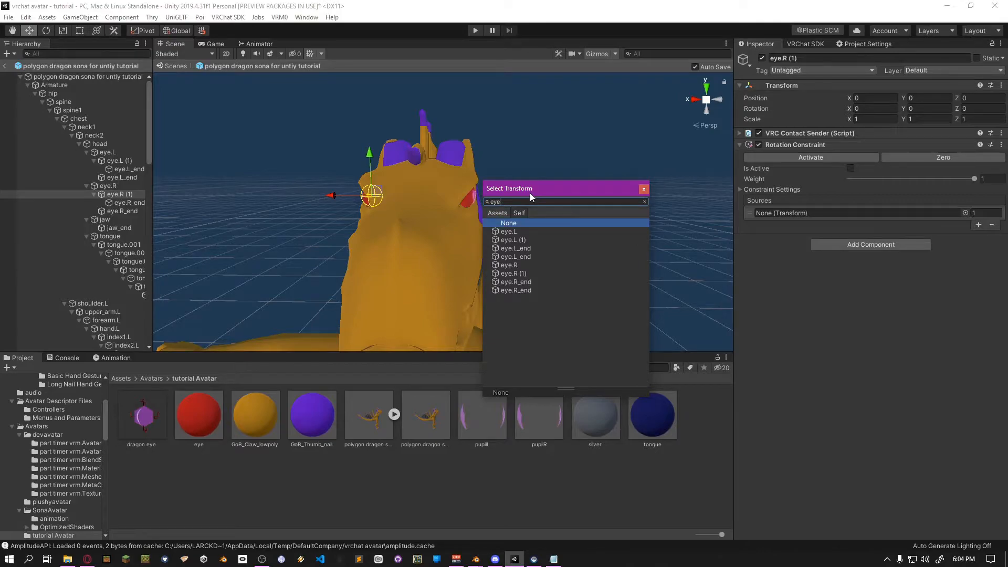
{"action": "left_click", "coordinate": [510, 265]}
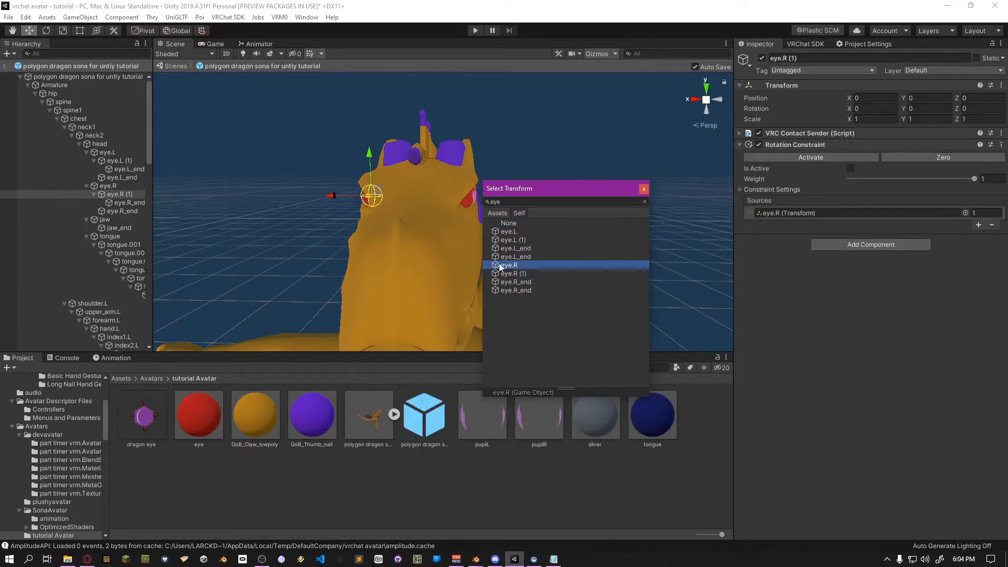
{"action": "left_click", "coordinate": [644, 188]}
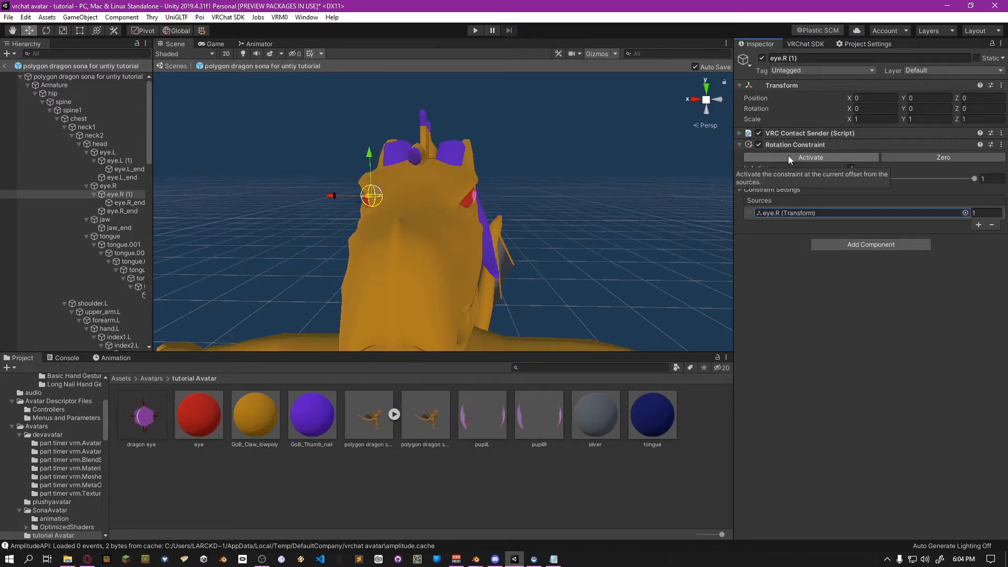
{"action": "left_click", "coordinate": [740, 144]}
Examine the original eye bones, their duplicates and their end bones in the hierarchy and on the dragon's head
{"action": "middle_click_drag", "start_coordinate": [378, 165], "coordinate": [333, 181]}
{"action": "left_click_drag", "start_coordinate": [333, 181], "coordinate": [454, 207], "text": "alt"}
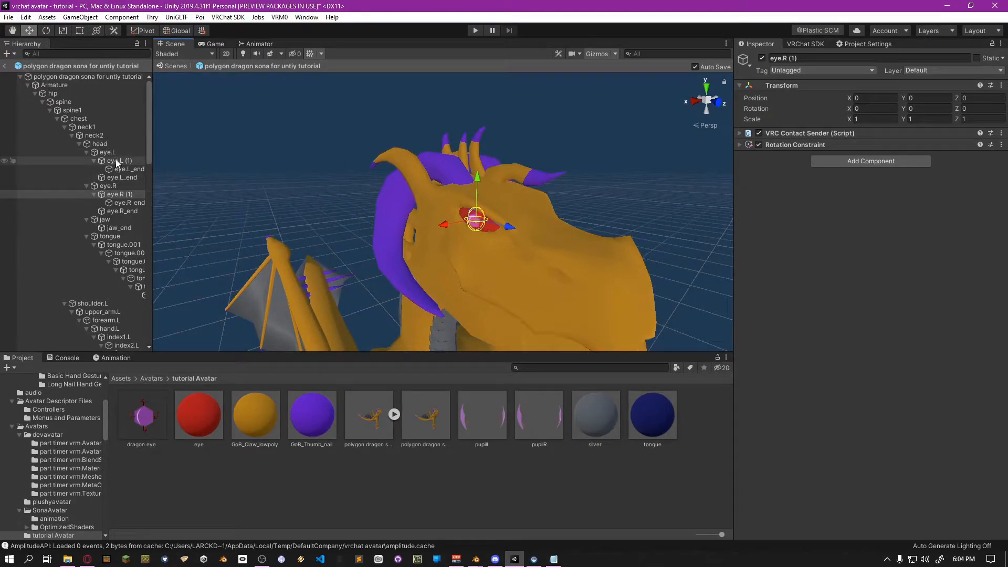
{"action": "left_click", "coordinate": [124, 153]}
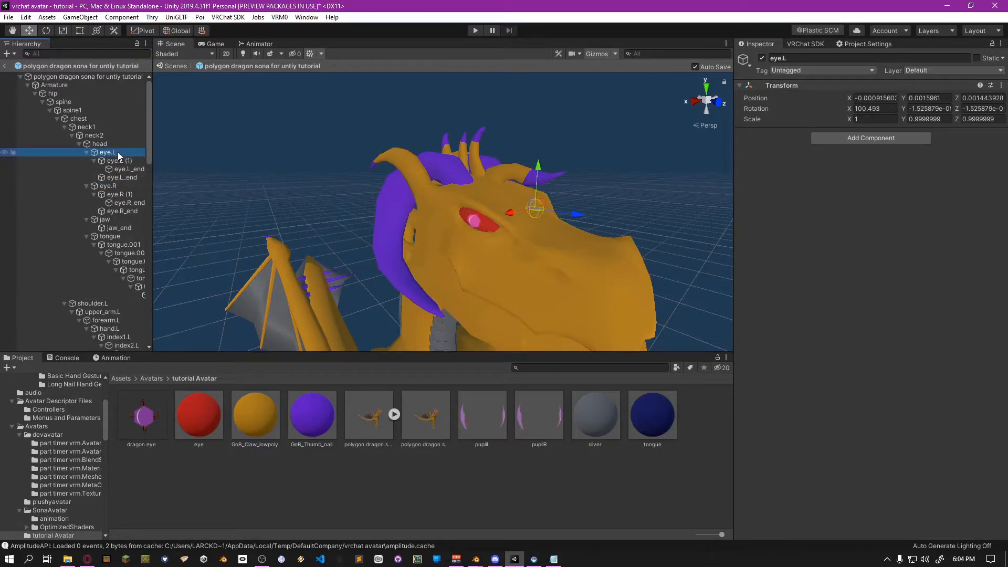
{"action": "left_click", "coordinate": [107, 186]}
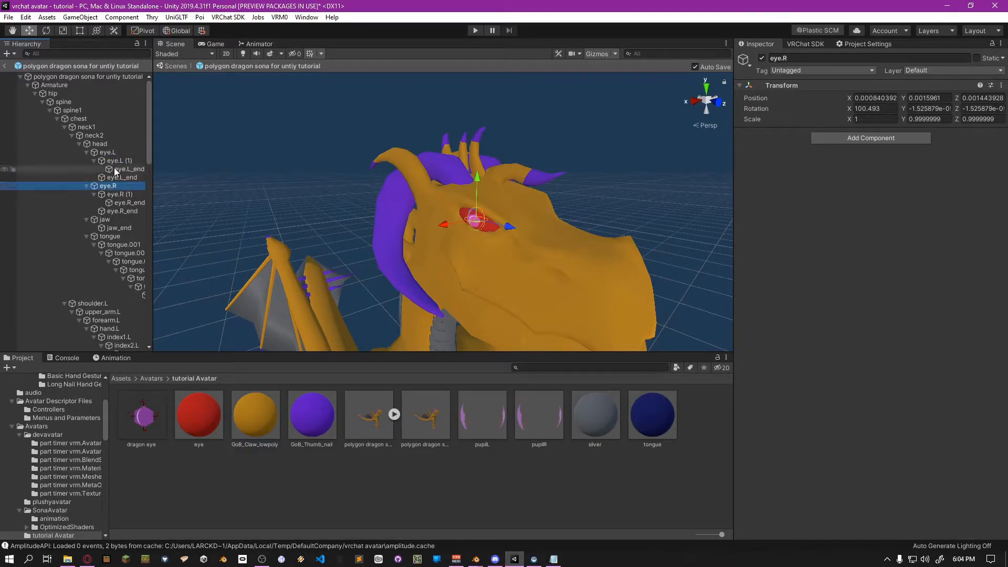
{"action": "left_click", "coordinate": [124, 169]}
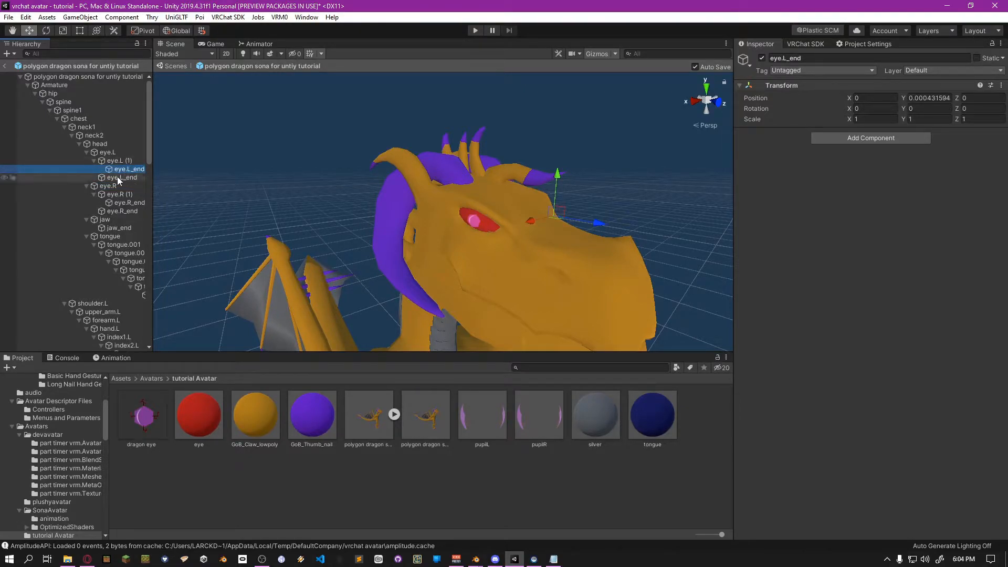
{"action": "left_click", "coordinate": [94, 160]}
{"action": "left_click", "coordinate": [95, 186]}
{"action": "left_click", "coordinate": [115, 161]}
{"action": "left_click", "coordinate": [109, 186]}
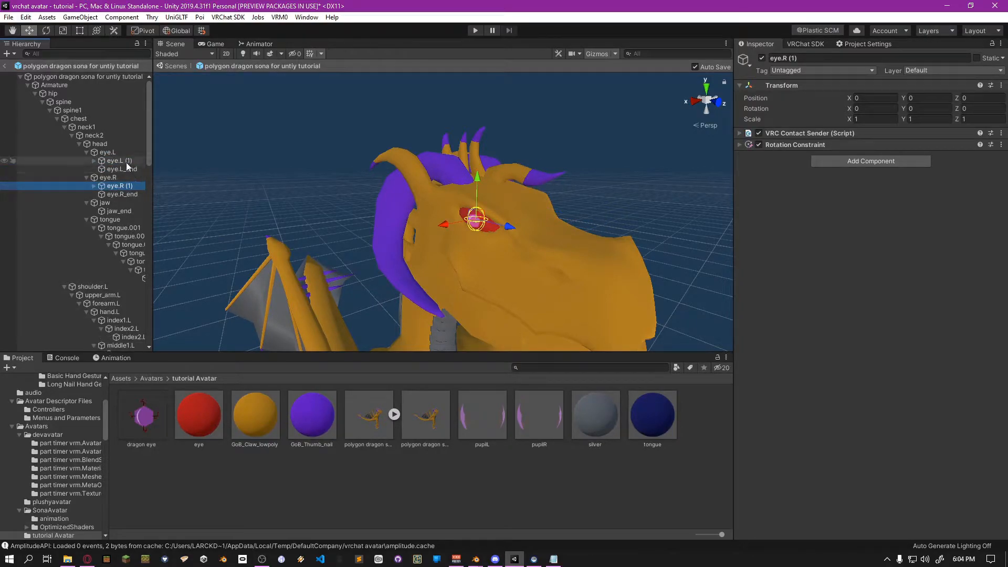
{"action": "left_click", "coordinate": [121, 153]}
{"action": "left_click", "coordinate": [116, 171]}
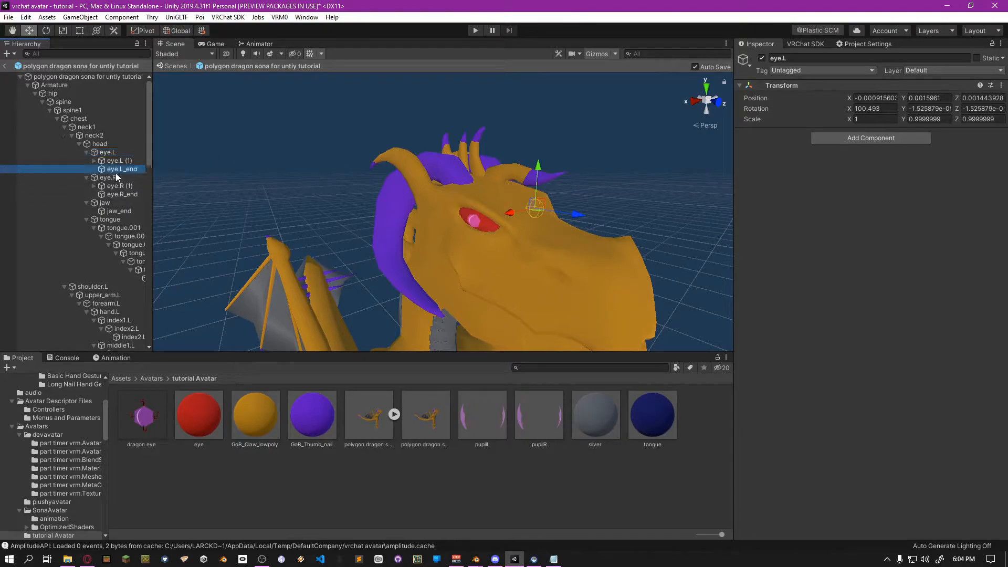
{"action": "left_click", "coordinate": [113, 178]}
{"action": "left_click", "coordinate": [120, 161]}
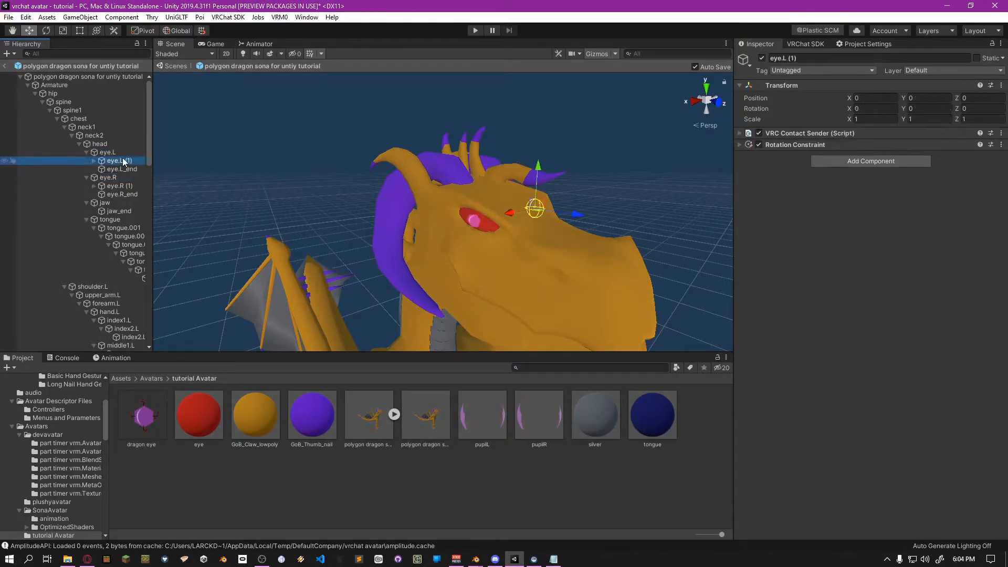
{"action": "left_click_drag", "start_coordinate": [534, 242], "coordinate": [266, 238], "text": "alt"}
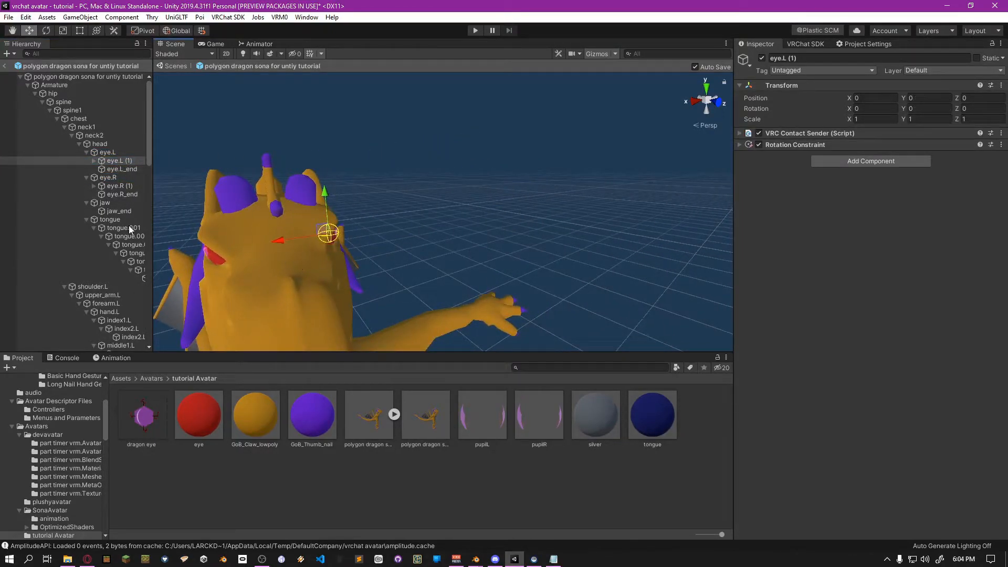
Test-rotate the eye.L bone and compare its behaviour with its duplicate eye.L (1) and the end bone on the dragon's head
{"action": "key", "text": "r"}
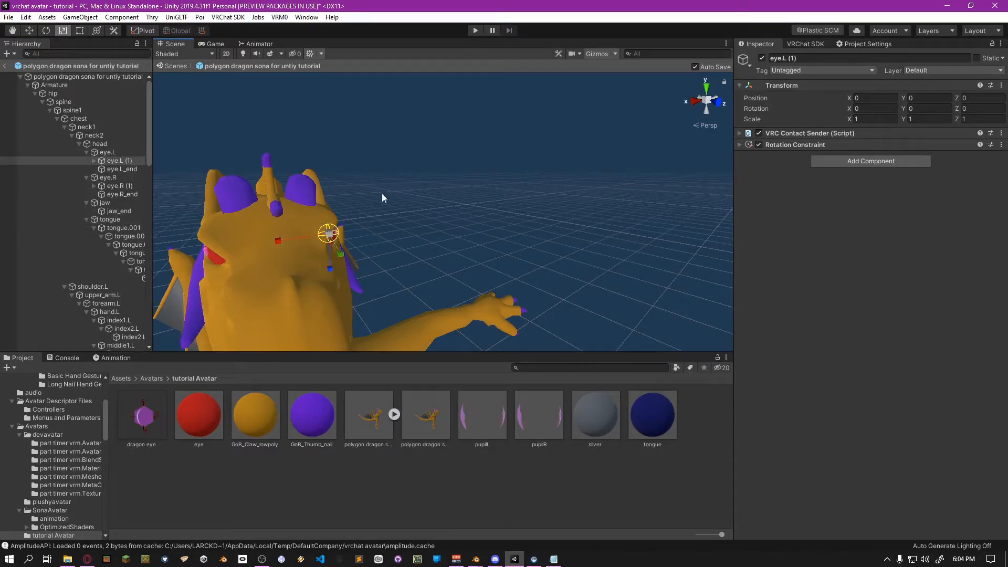
{"action": "key", "text": "e"}
{"action": "left_click_drag", "start_coordinate": [318, 230], "coordinate": [212, 200]}
{"action": "left_click", "coordinate": [109, 153]}
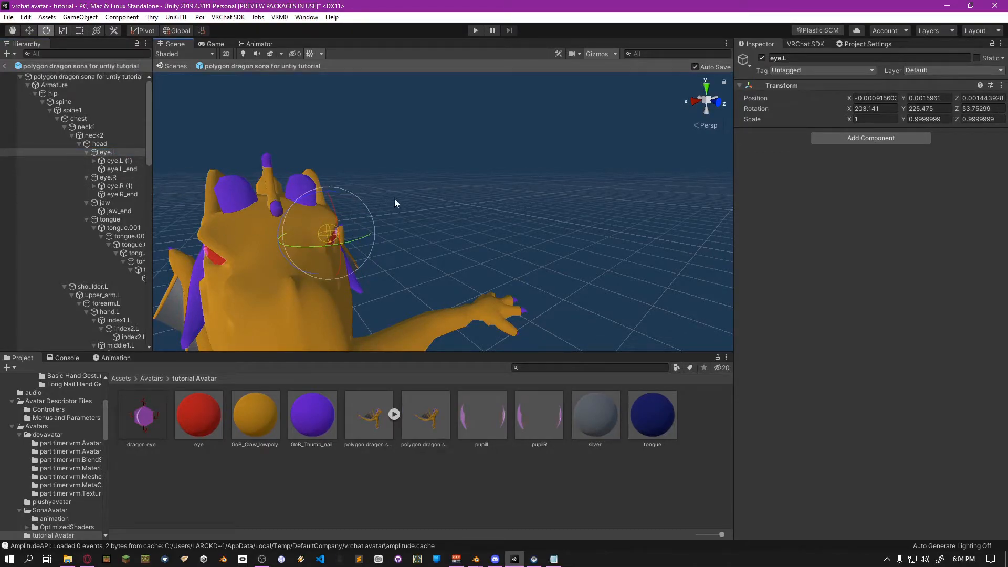
{"action": "left_click", "coordinate": [112, 161]}
{"action": "mouse_move", "coordinate": [155, 162]}
{"action": "middle_mouse_down"}
{"action": "mouse_move", "coordinate": [232, 151]}
{"action": "mouse_move", "coordinate": [139, 158]}
{"action": "middle_mouse_up"}
{"action": "left_click", "coordinate": [108, 152]}
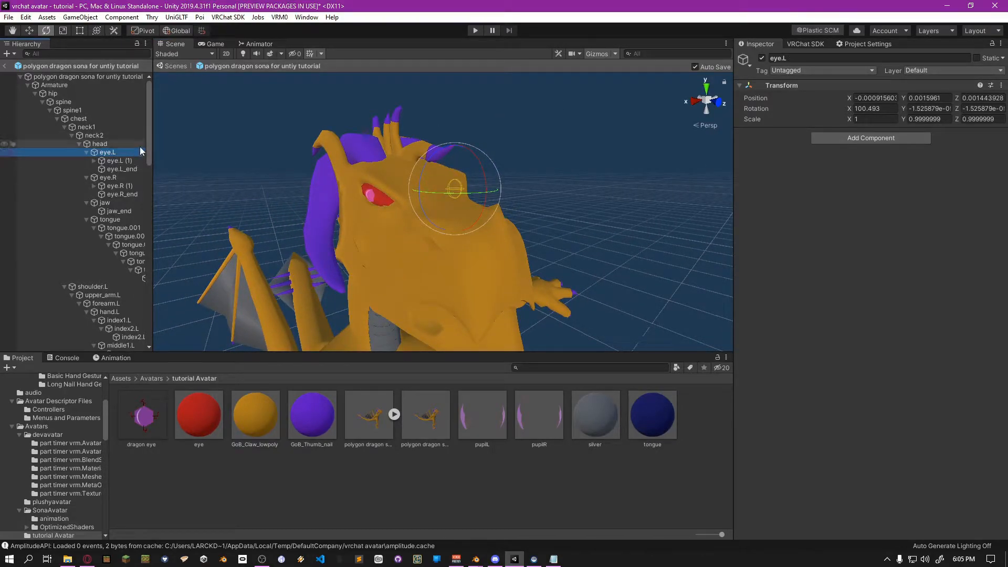
{"action": "middle_click_drag", "start_coordinate": [318, 165], "coordinate": [313, 179]}
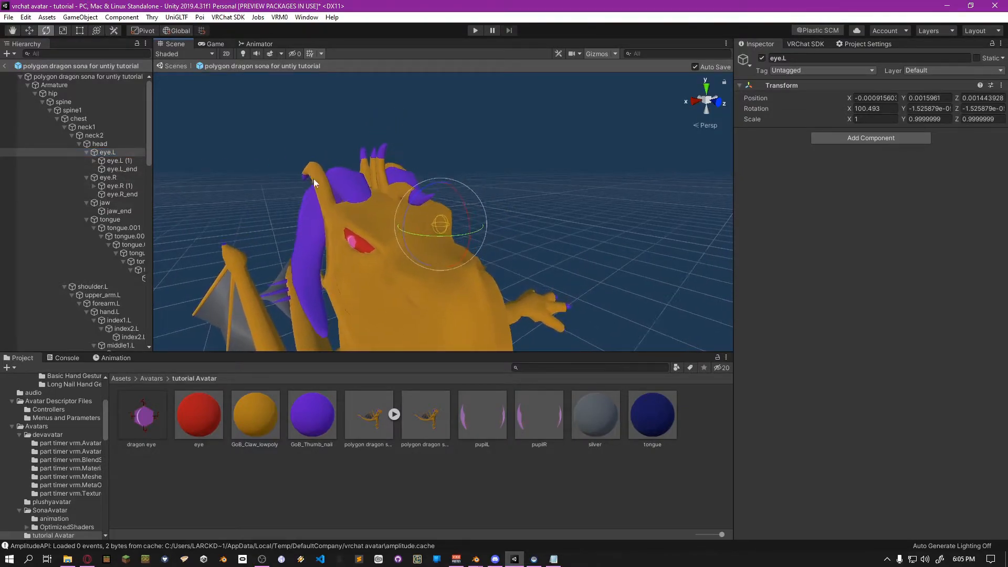
{"action": "left_click", "coordinate": [115, 160]}
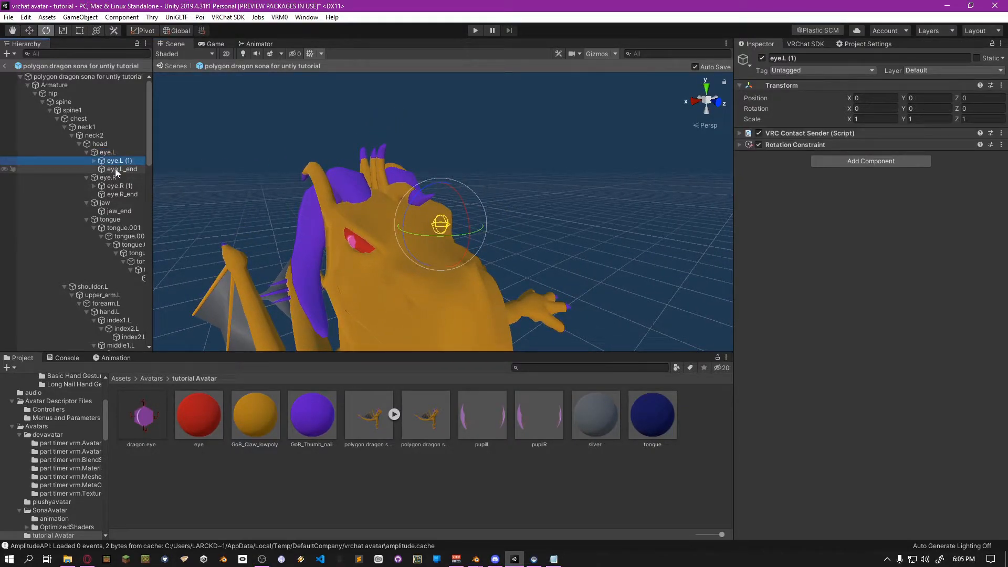
{"action": "left_click", "coordinate": [115, 168]}
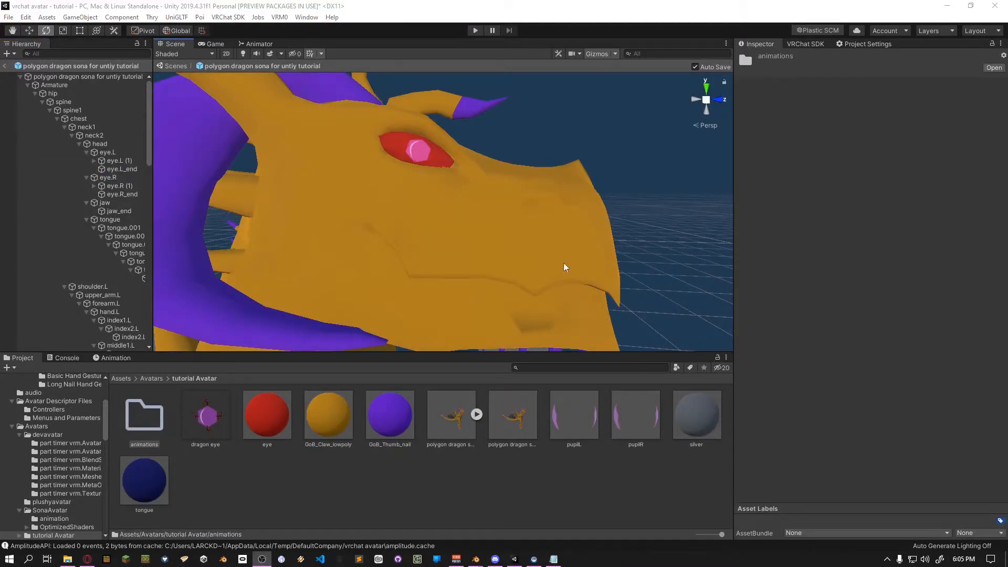
Open the animations folder inside tutorial Avatar and bring up the Animation window
{"action": "double_click", "coordinate": [145, 418]}
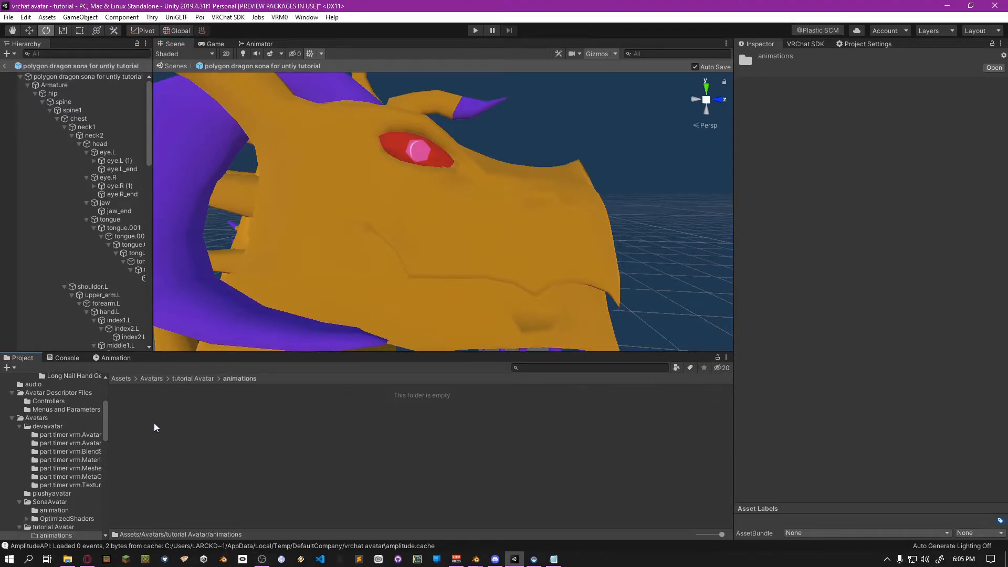
{"action": "left_click", "coordinate": [116, 359]}
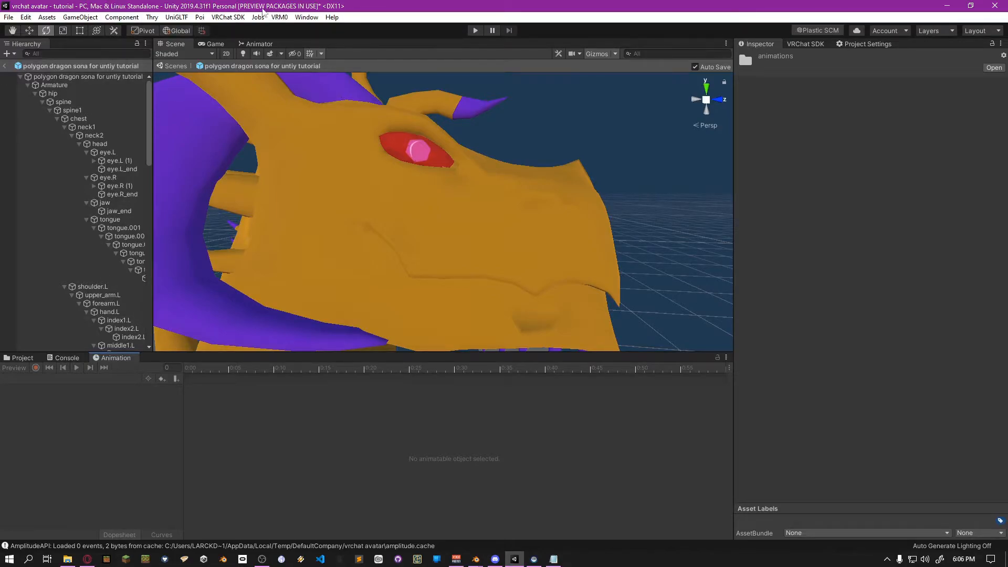
{"action": "left_click", "coordinate": [306, 17]}
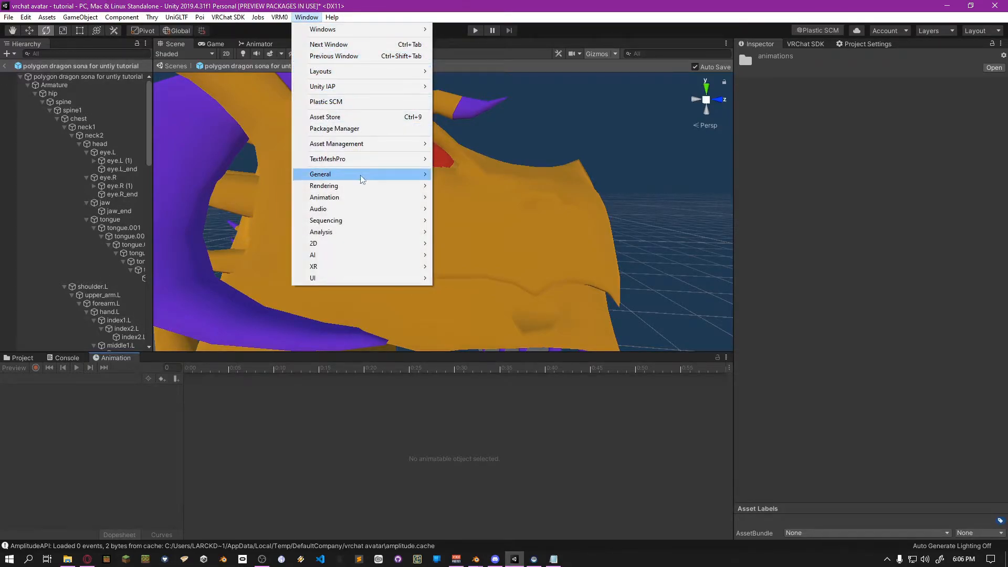
{"action": "mouse_move", "coordinate": [365, 199]}
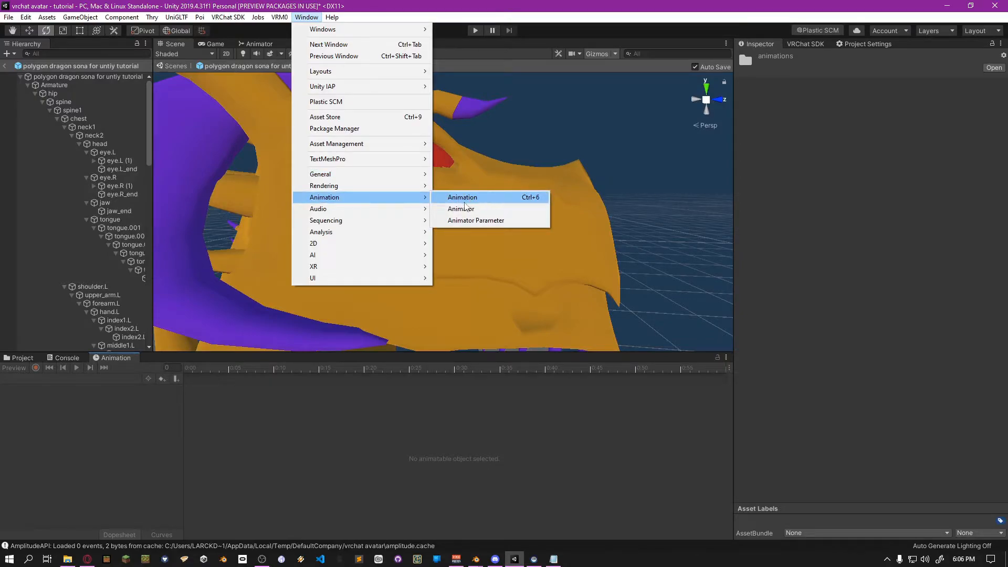
{"action": "left_click", "coordinate": [476, 199]}
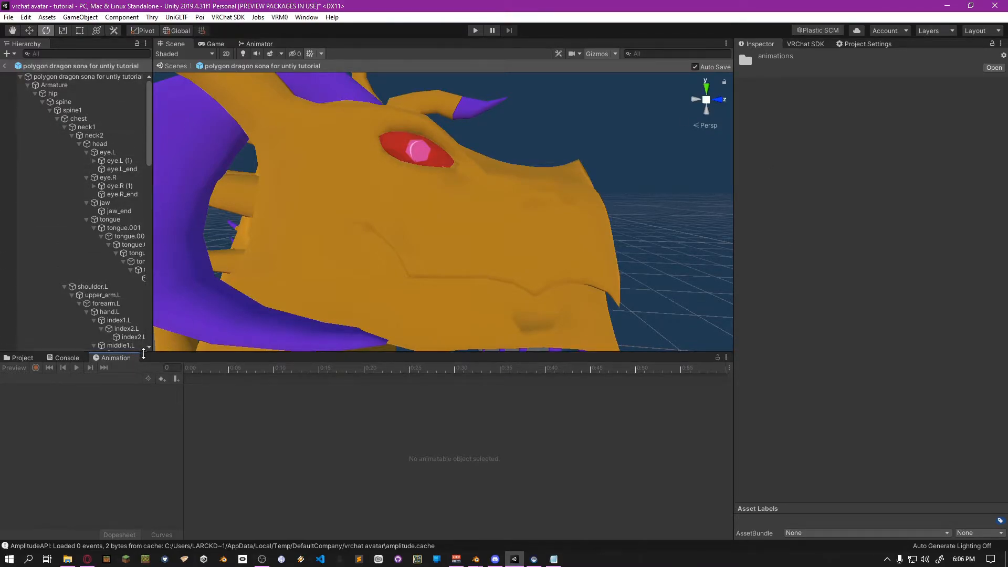
Create an animation clip named left_eye_left for the avatar's root object, saved in the animations folder
{"action": "left_click", "coordinate": [441, 148]}
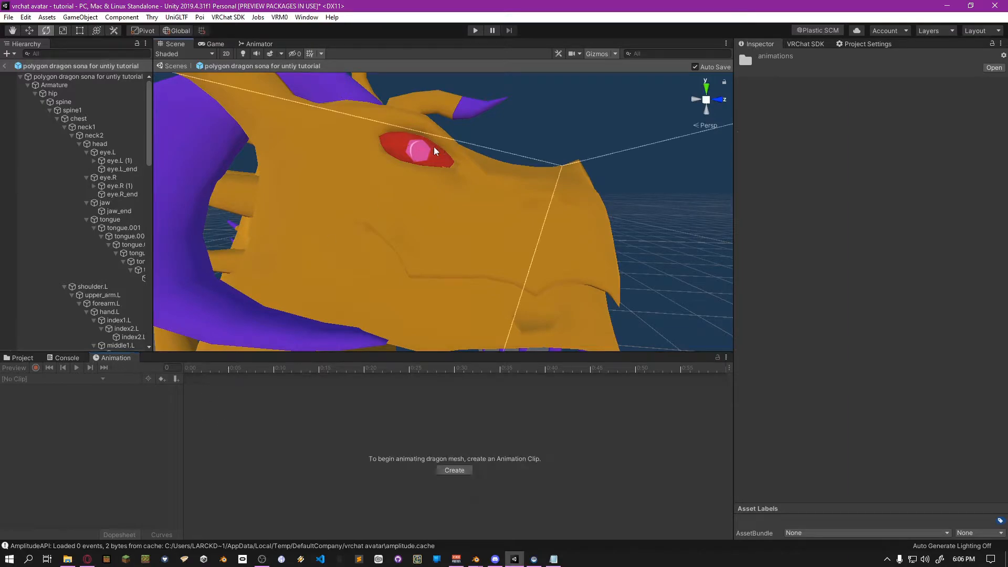
{"action": "scroll", "coordinate": [89, 138], "scroll_direction": "down", "scroll_amount": 10}
{"action": "scroll", "coordinate": [89, 131], "scroll_direction": "up", "scroll_amount": 12}
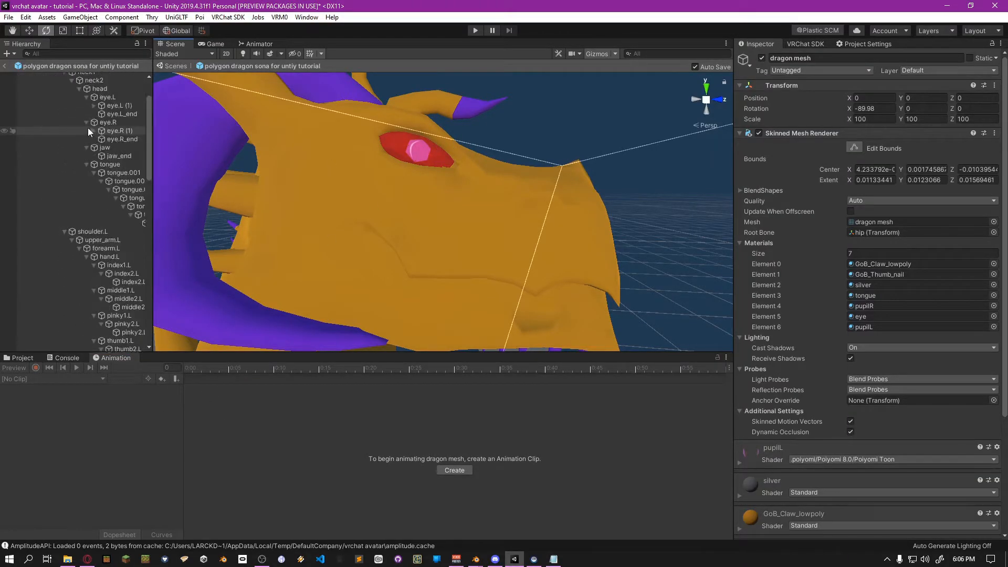
{"action": "left_click", "coordinate": [71, 76]}
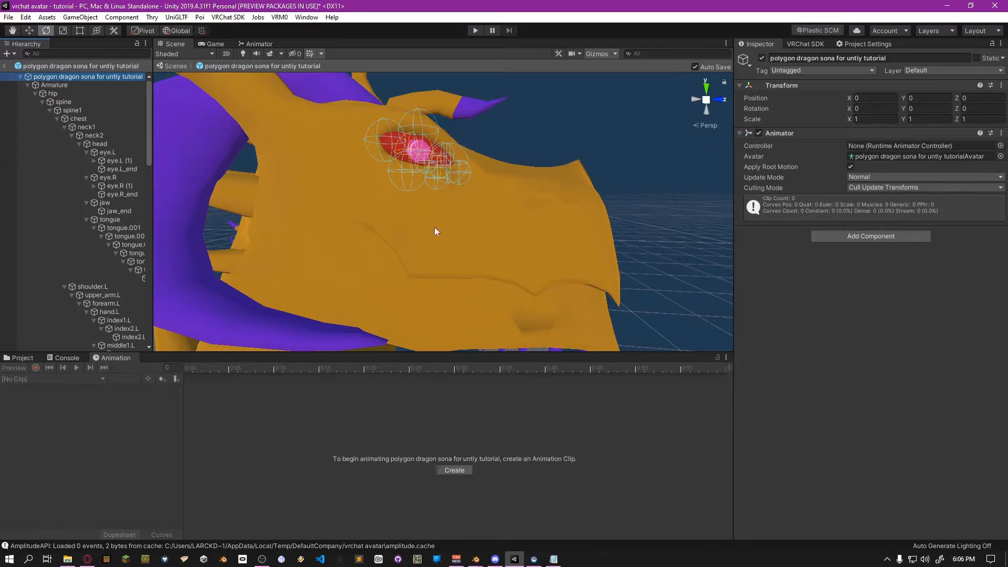
{"action": "left_click", "coordinate": [455, 470]}
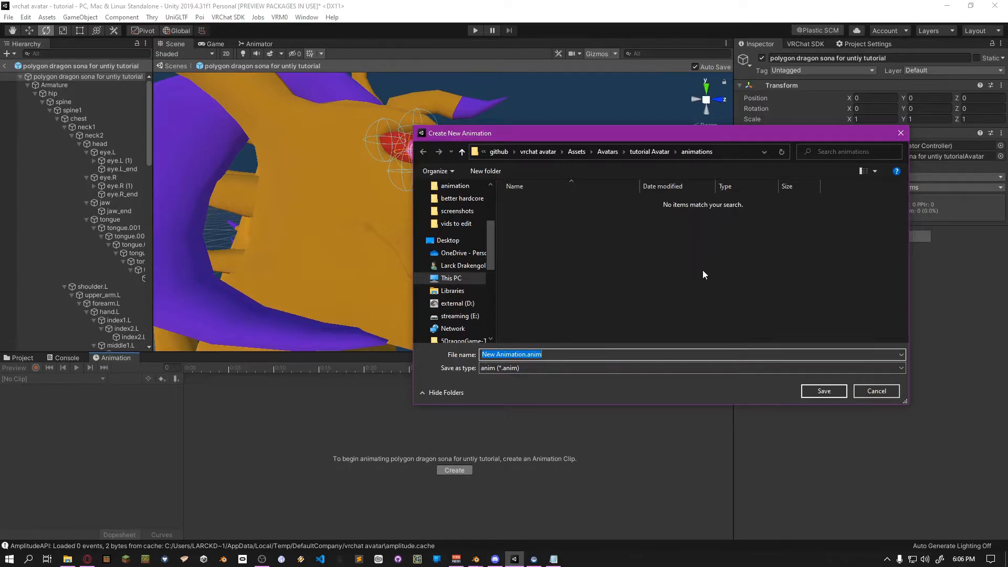
{"action": "key", "text": "BackSpace"}
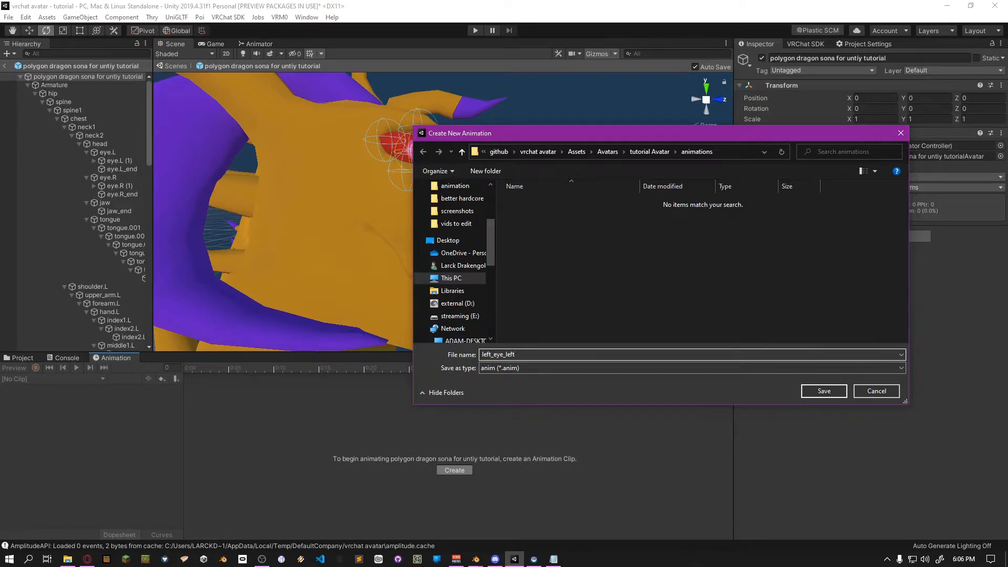
{"action": "key", "text": "Return"}
Select the dragon mesh object at the end of the avatar's hierarchy
{"action": "left_click_drag", "start_coordinate": [462, 197], "coordinate": [337, 226], "text": "alt"}
{"action": "scroll", "coordinate": [337, 225], "scroll_direction": "down", "scroll_amount": 3}
{"action": "middle_click_drag", "start_coordinate": [338, 225], "coordinate": [319, 242]}
{"action": "left_click_drag", "start_coordinate": [320, 242], "coordinate": [198, 238], "text": "alt"}
{"action": "key", "text": "e"}
{"action": "scroll", "coordinate": [355, 234], "scroll_direction": "up", "scroll_amount": 2}
{"action": "scroll", "coordinate": [354, 234], "scroll_direction": "down", "scroll_amount": 1}
{"action": "middle_click_drag", "start_coordinate": [198, 238], "coordinate": [225, 247]}
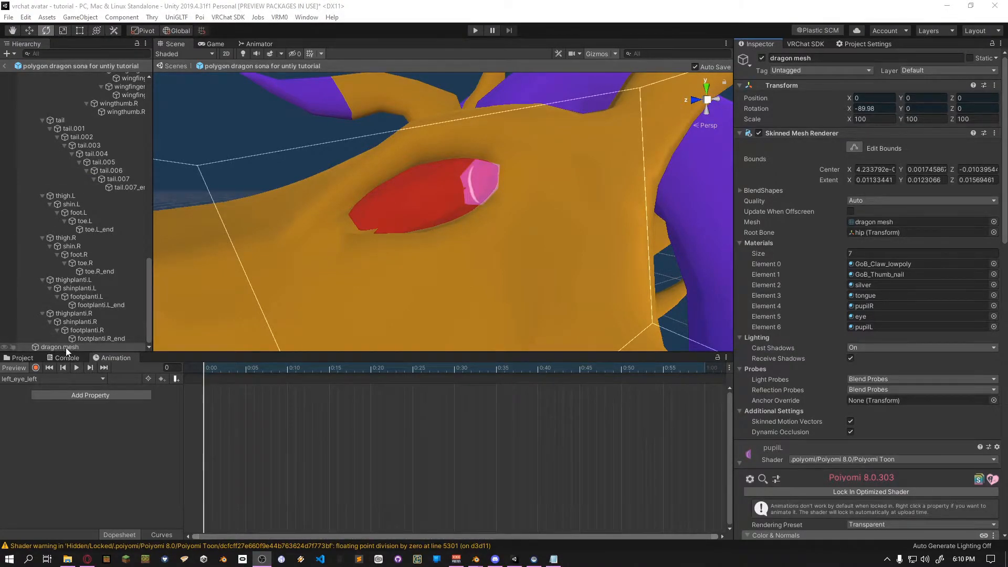
{"action": "scroll", "coordinate": [43, 319], "scroll_direction": "up", "scroll_amount": 10}
{"action": "scroll", "coordinate": [71, 131], "scroll_direction": "up", "scroll_amount": 3}
{"action": "scroll", "coordinate": [74, 149], "scroll_direction": "down", "scroll_amount": 5}
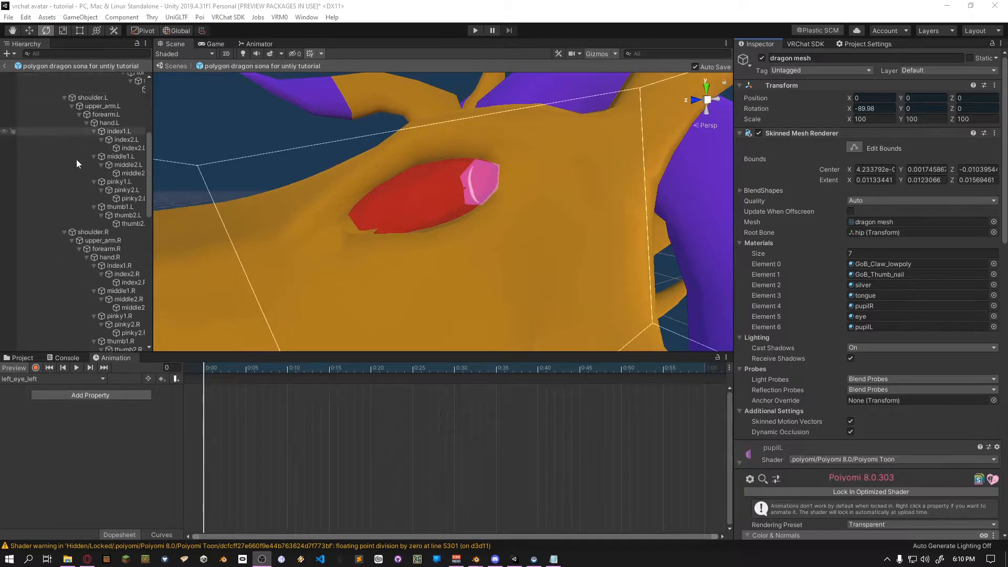
{"action": "scroll", "coordinate": [74, 200], "scroll_direction": "down", "scroll_amount": 12}
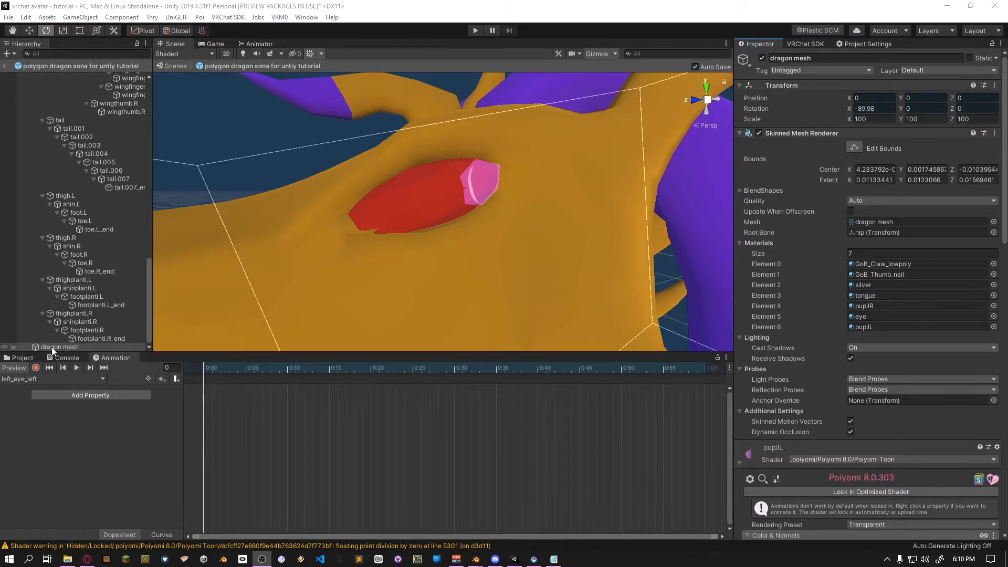
{"action": "left_click", "coordinate": [56, 348]}
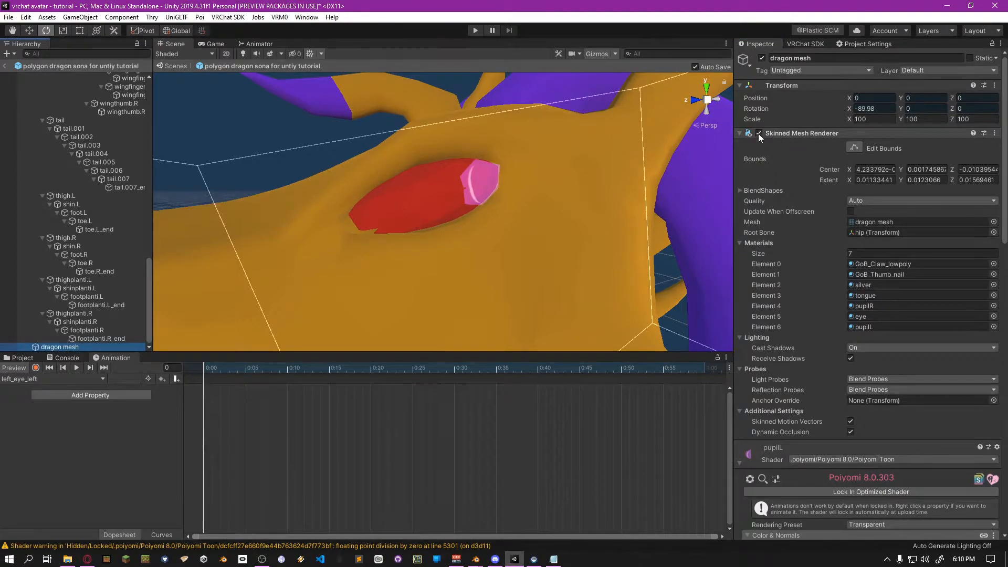
Show the Decal 0 settings of the pupilL material on the dragon mesh
{"action": "scroll", "coordinate": [761, 172], "scroll_direction": "down", "scroll_amount": 6}
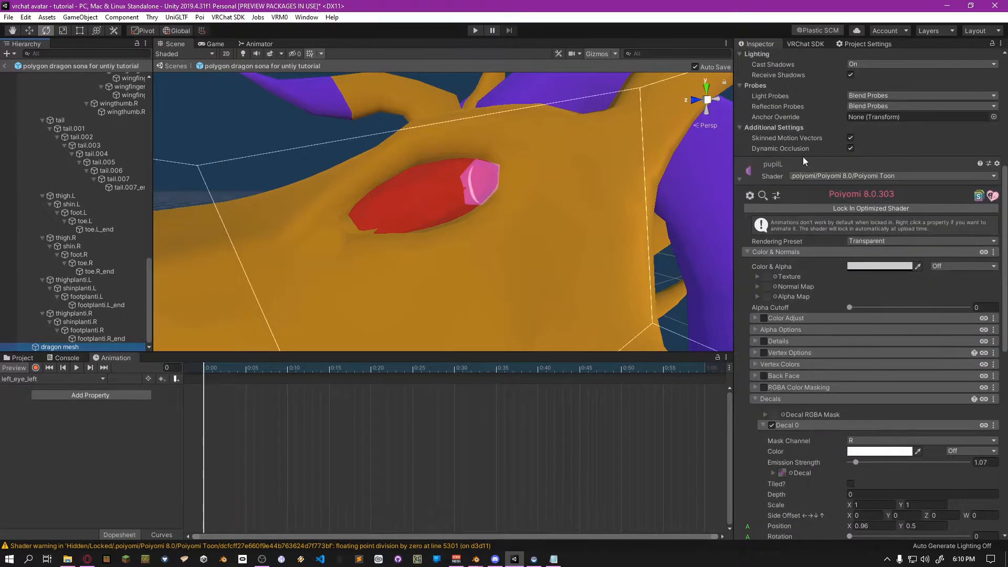
{"action": "left_click", "coordinate": [739, 178]}
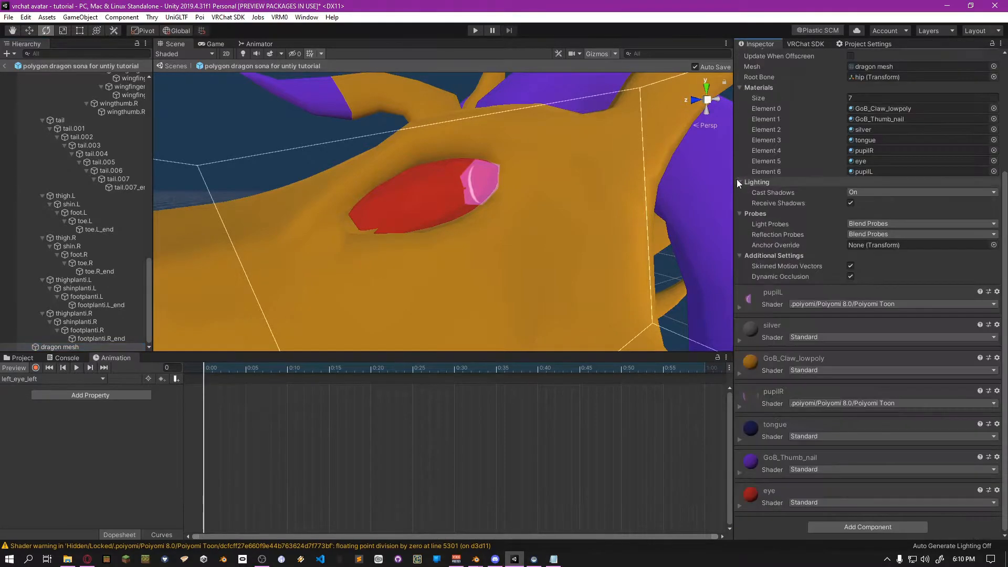
{"action": "left_click", "coordinate": [739, 308]}
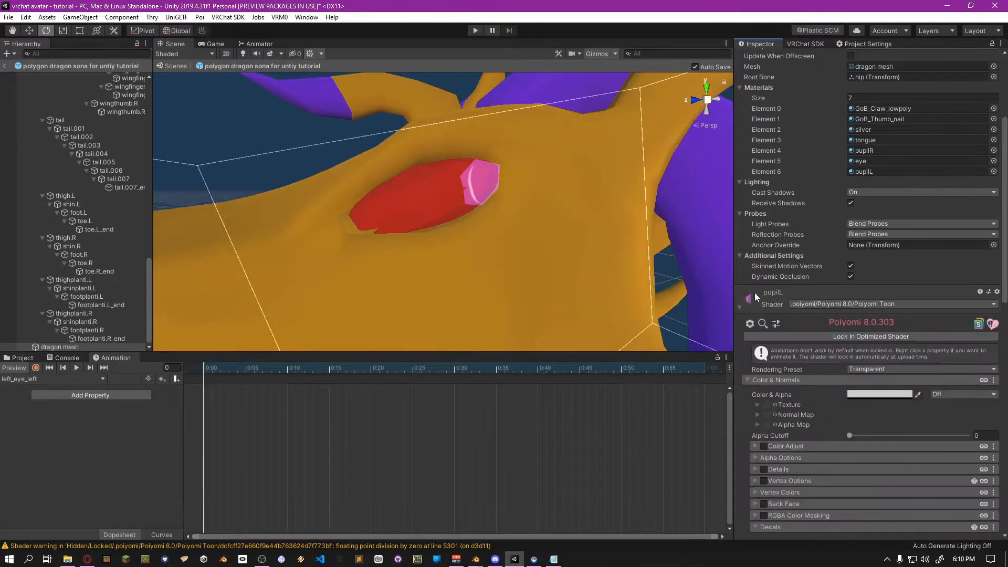
{"action": "scroll", "coordinate": [755, 283], "scroll_direction": "down", "scroll_amount": 6}
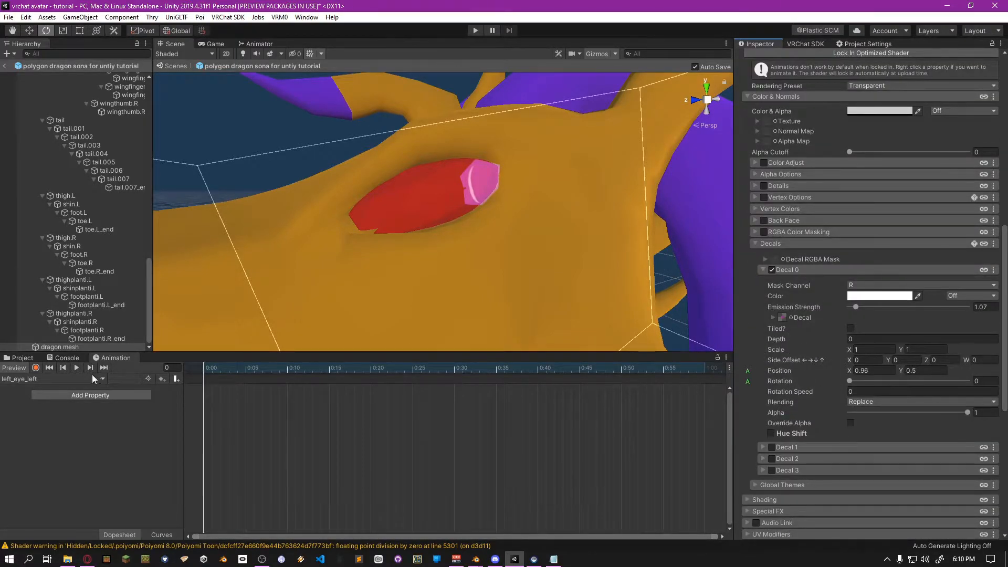
Record a keyframe in the left_eye_left clip with the pupilL Decal 0 position X set to 0.88
{"action": "left_click", "coordinate": [36, 367]}
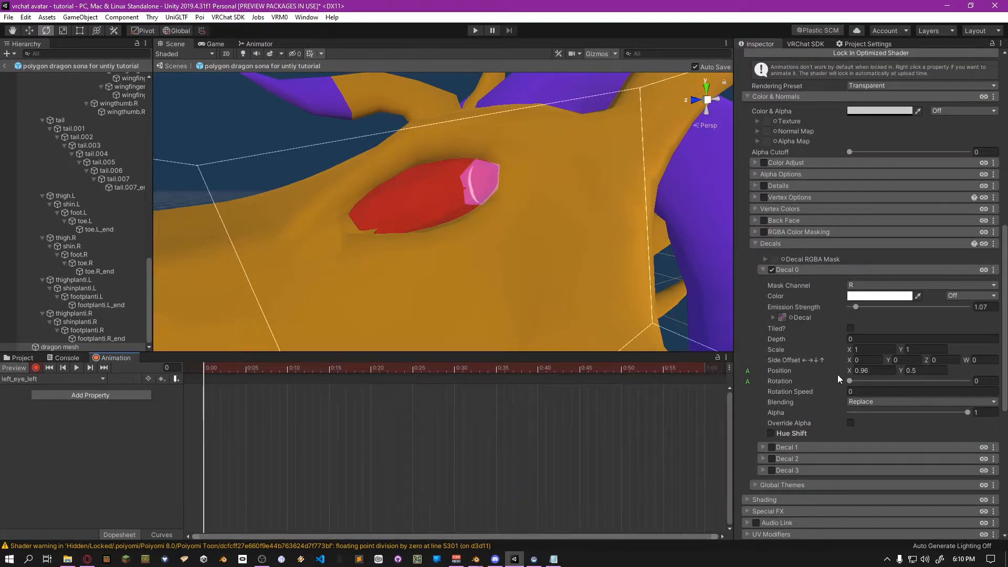
{"action": "left_click_drag", "start_coordinate": [852, 371], "coordinate": [849, 370]}
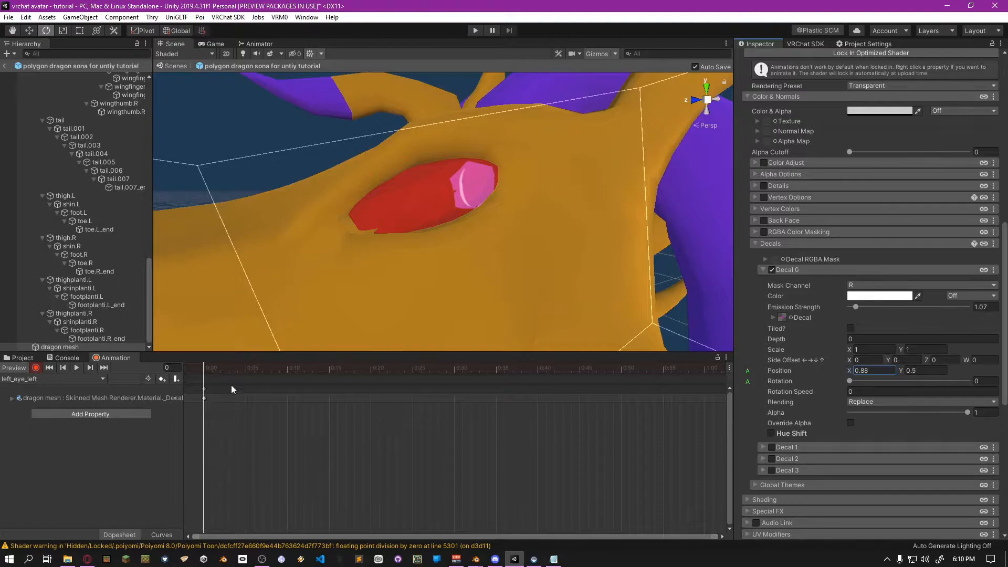
{"action": "left_click", "coordinate": [36, 368]}
Set the pupilL Decal 0 position X to 0.5 with recording off, centring the pupil
{"action": "left_click", "coordinate": [859, 371]}
{"action": "left_click_drag", "start_coordinate": [852, 371], "coordinate": [843, 372]}
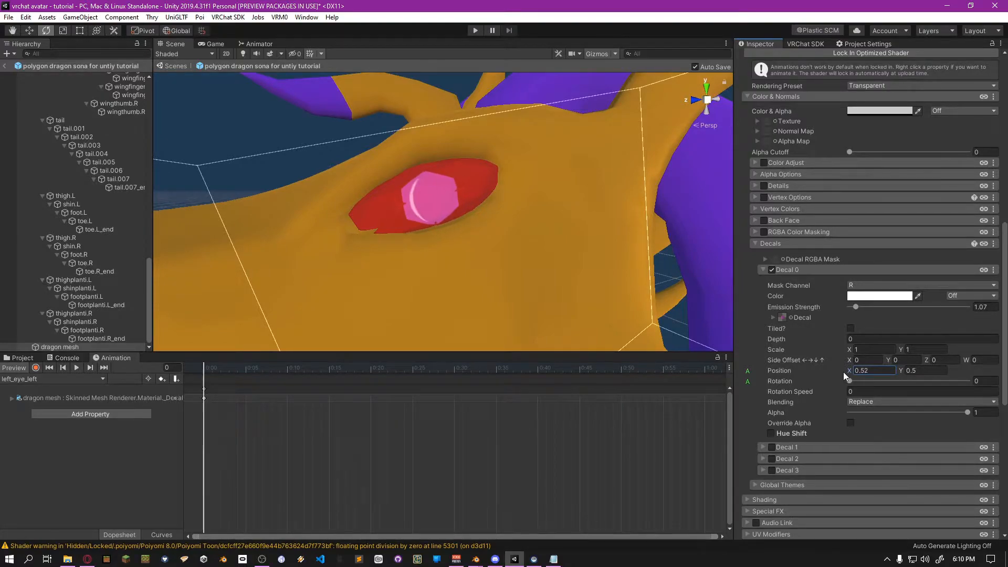
{"action": "left_click", "coordinate": [878, 371]}
{"action": "key", "text": "BackSpace"}
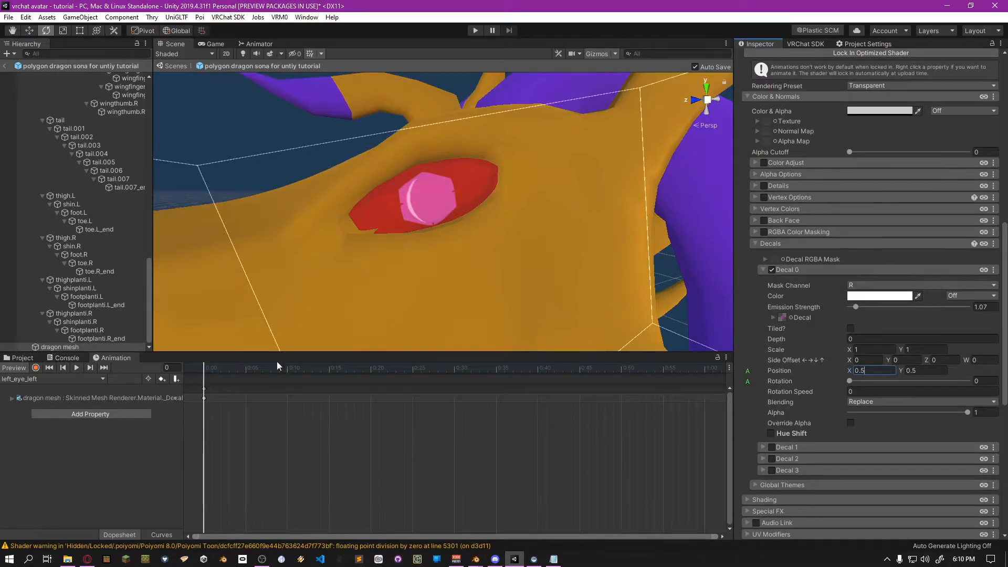
Create a second animation clip named left_eye_right in the animations folder
{"action": "left_click", "coordinate": [56, 379]}
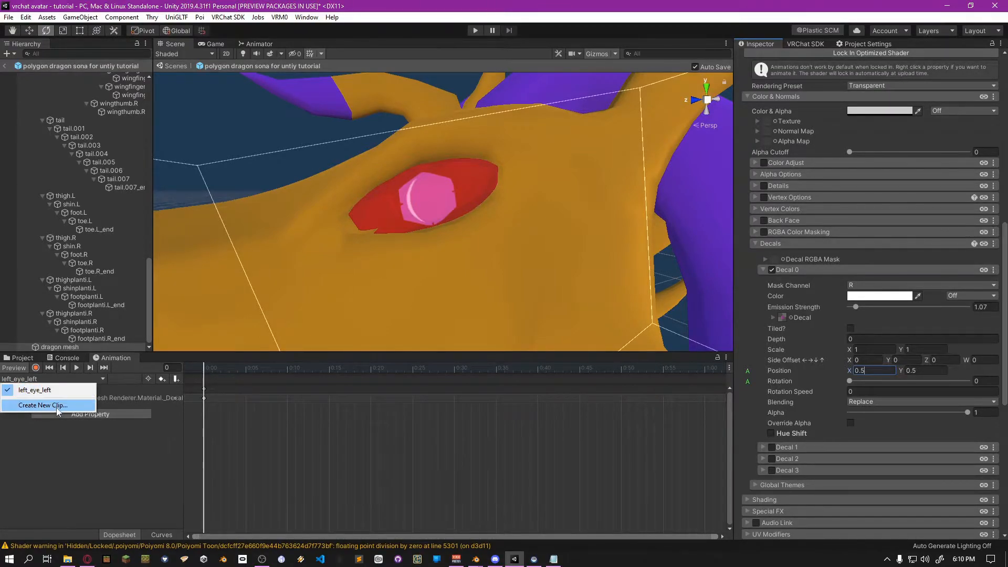
{"action": "left_click", "coordinate": [57, 405]}
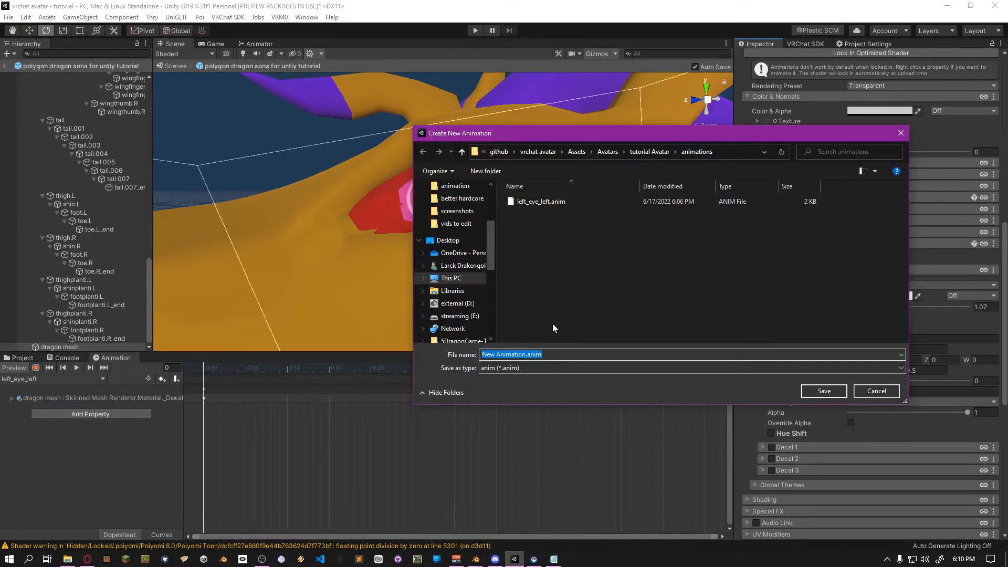
{"action": "type", "text": "left_eye"}
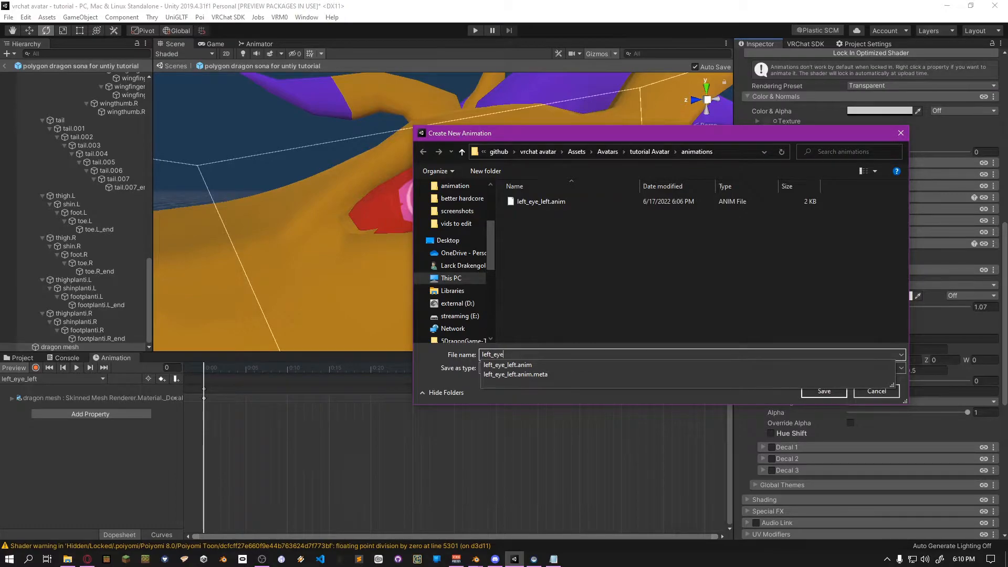
{"action": "type", "text": "_right"}
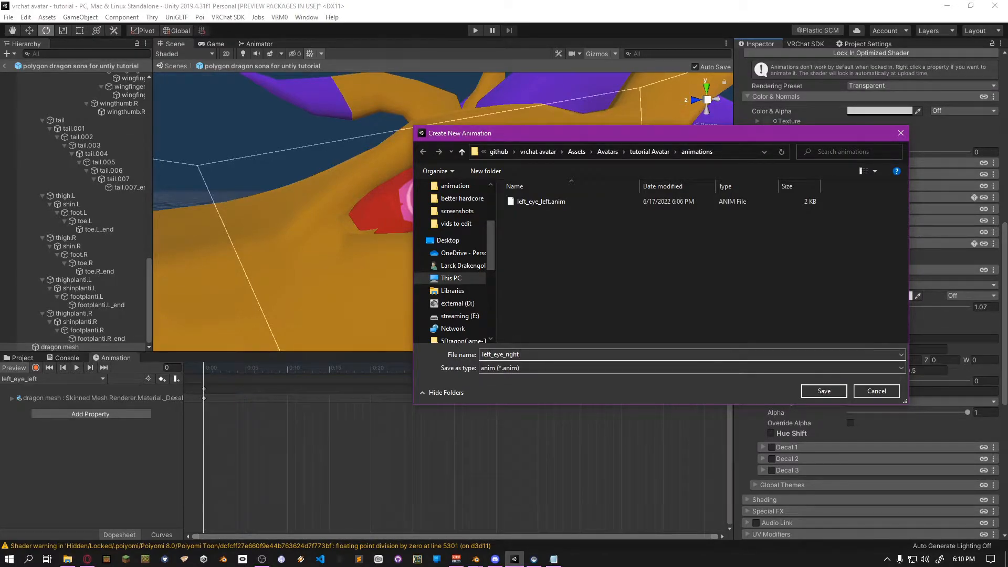
{"action": "key", "text": "Return"}
Record a keyframe in the left_eye_right clip with the pupilL Decal 0 position X set to 0.07
{"action": "left_click", "coordinate": [36, 367]}
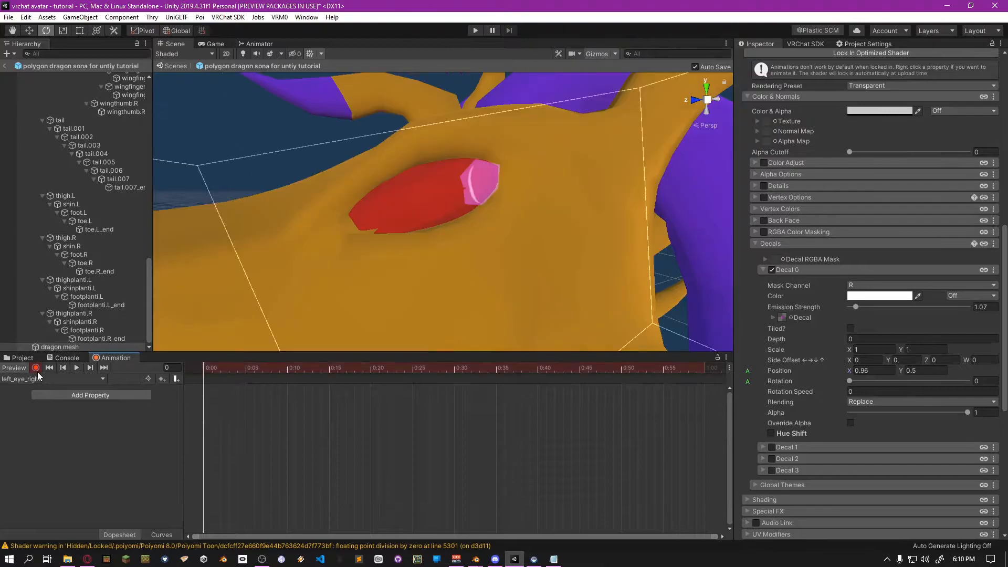
{"action": "left_click_drag", "start_coordinate": [848, 367], "coordinate": [833, 374]}
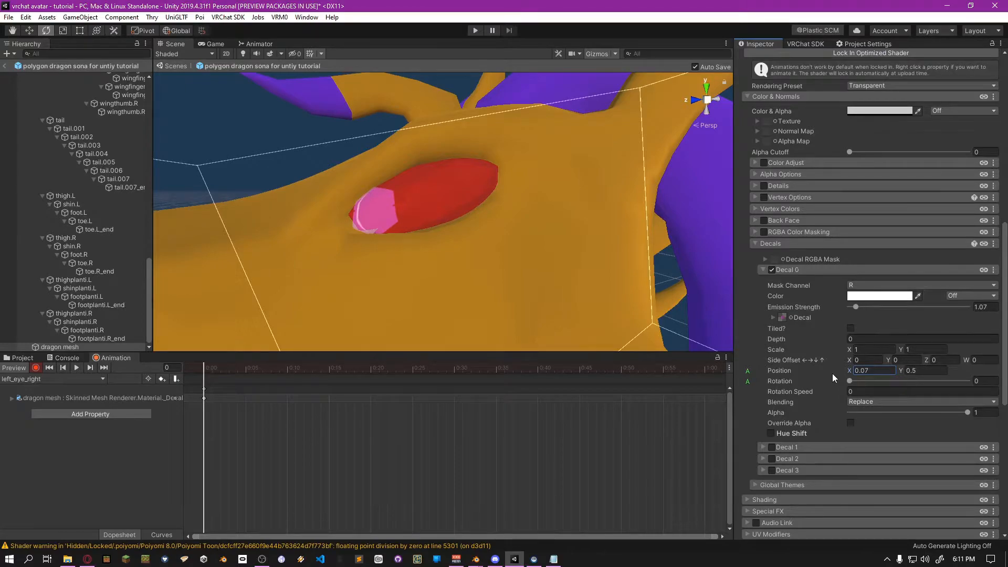
{"action": "left_click", "coordinate": [36, 367]}
Create a new animation clip named left_eye_up in the animations folder
{"action": "left_click", "coordinate": [70, 380]}
{"action": "left_click", "coordinate": [55, 417]}
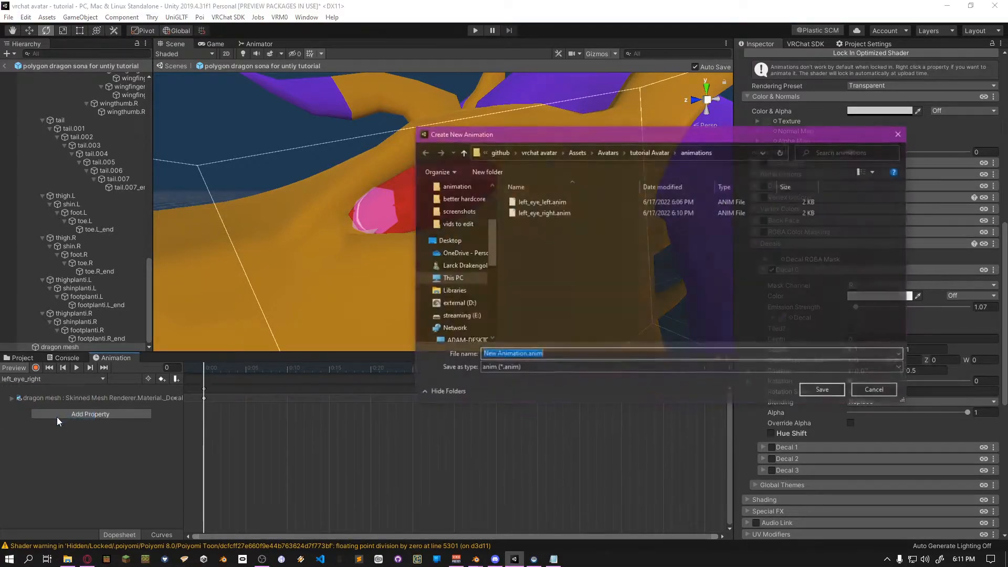
{"action": "type", "text": "left_"}
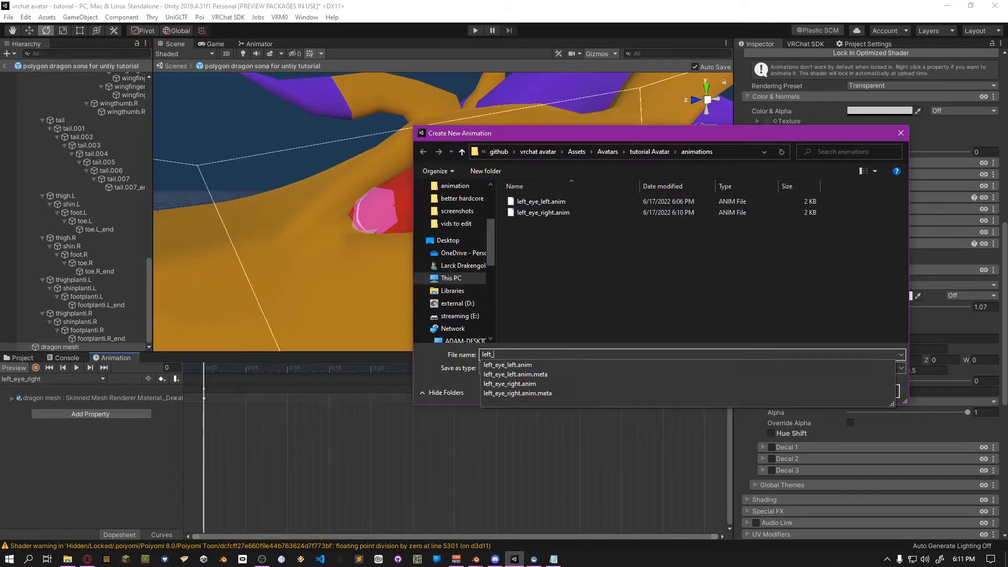
{"action": "type", "text": "eye_up"}
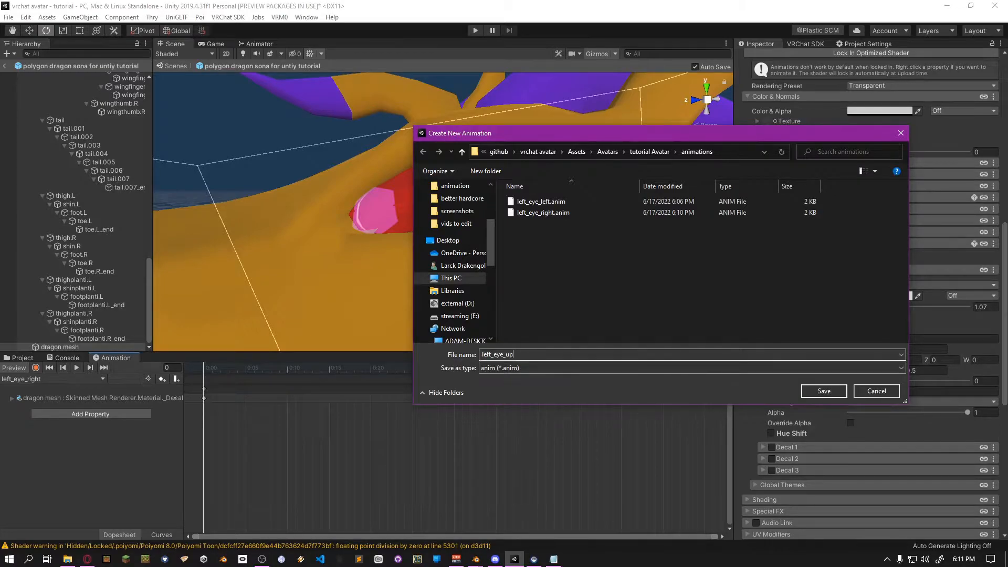
{"action": "key", "text": "Return"}
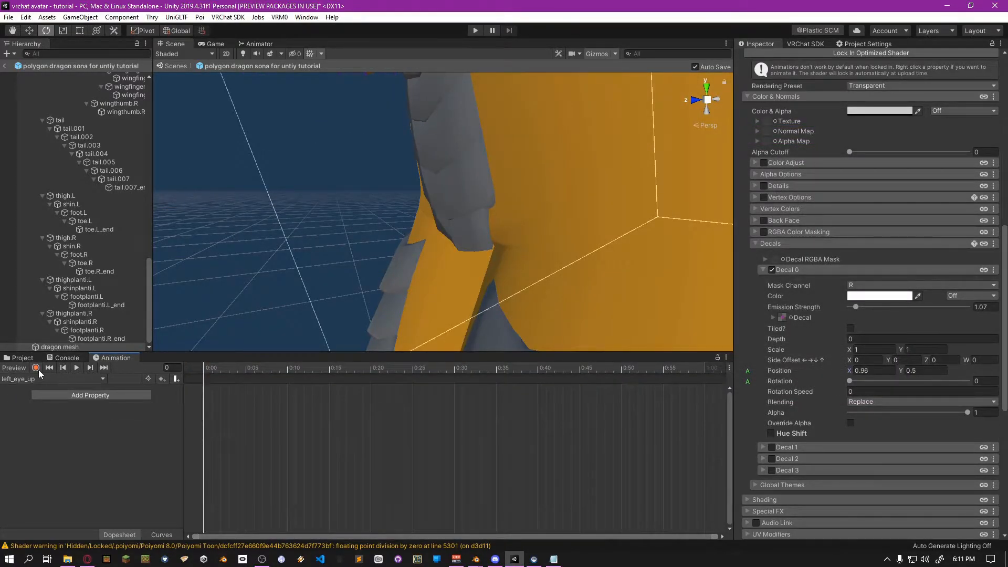
Try recording Decal 0 position Y 0.83 in the left_eye_up clip, setting position X to 0.5 with recording off
{"action": "left_click", "coordinate": [37, 367]}
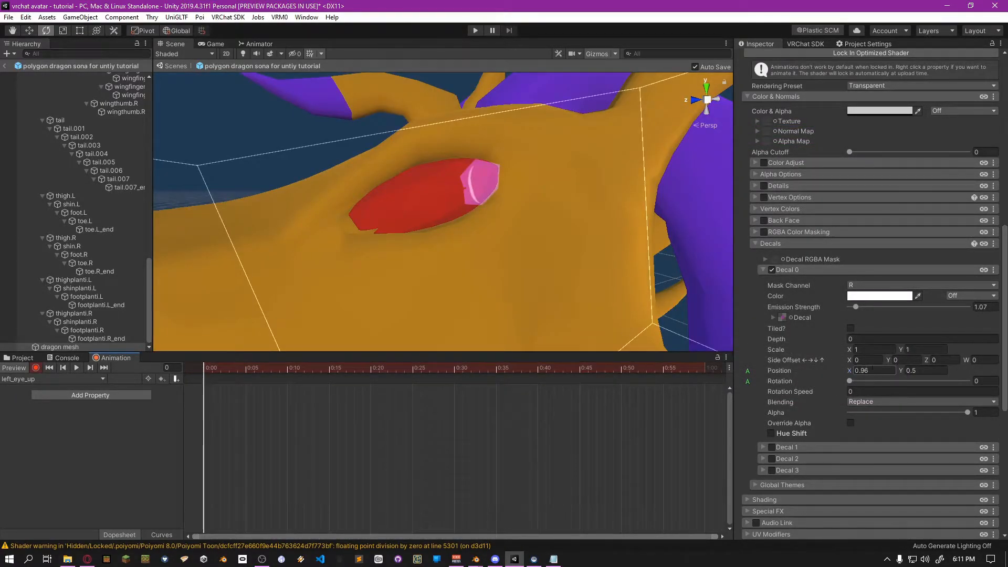
{"action": "left_click_drag", "start_coordinate": [900, 371], "coordinate": [910, 371]}
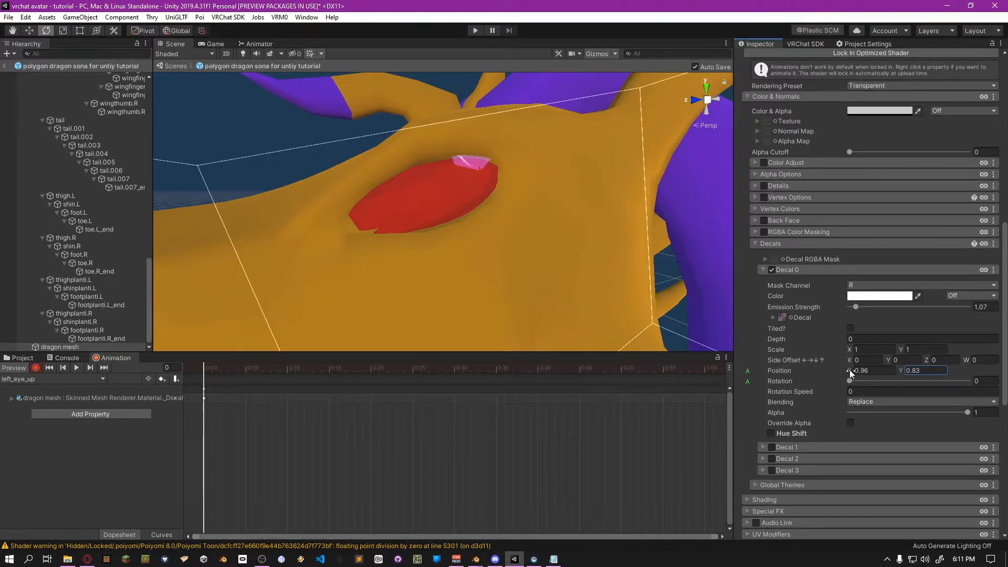
{"action": "left_click", "coordinate": [35, 367]}
{"action": "left_click", "coordinate": [870, 372]}
{"action": "type", "text": "0.5"}
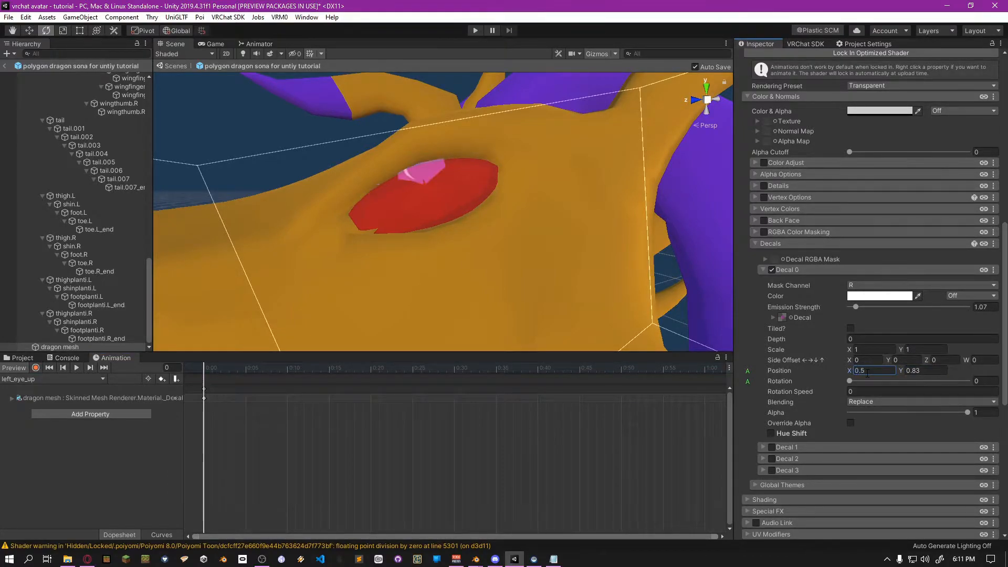
Record a keyframe in the left_eye_up clip with the Decal 0 position at X 0.5 and Y 0.77, and check its recorded properties
{"action": "left_click", "coordinate": [36, 368]}
{"action": "left_click", "coordinate": [853, 371]}
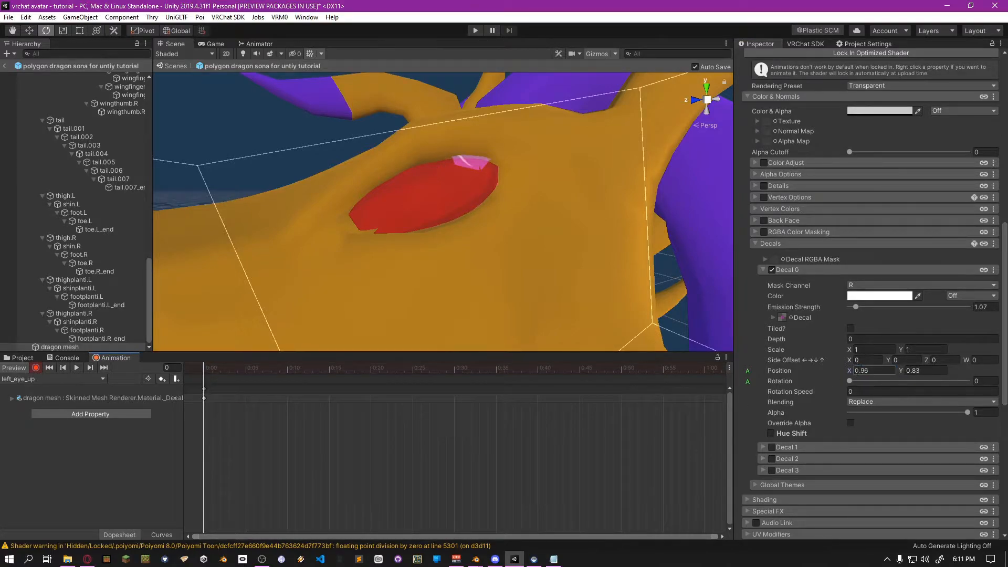
{"action": "left_click_drag", "start_coordinate": [850, 371], "coordinate": [872, 367]}
{"action": "type", "text": "0."}
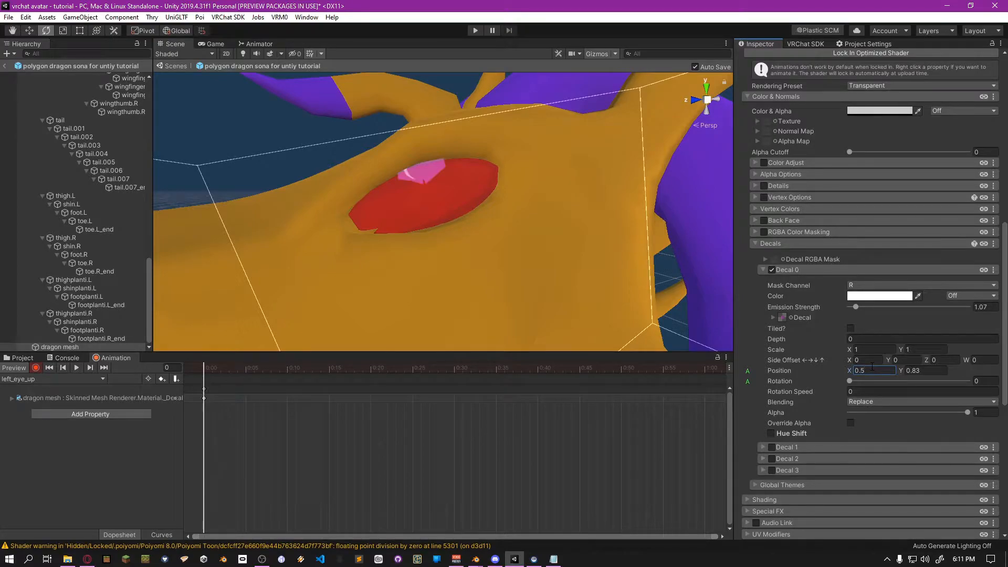
{"action": "left_click", "coordinate": [902, 371]}
{"action": "left_click_drag", "start_coordinate": [900, 370], "coordinate": [897, 369]}
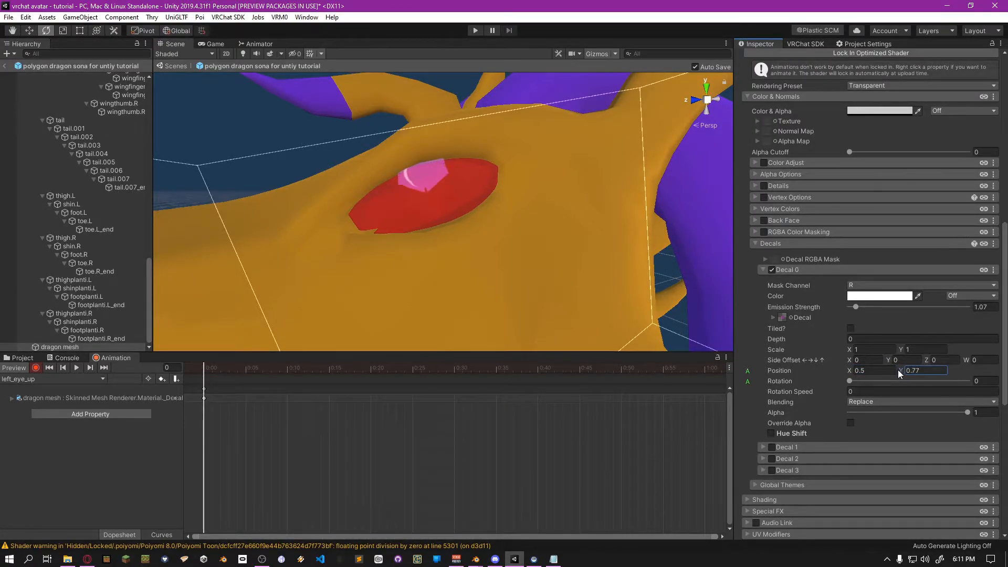
{"action": "left_click", "coordinate": [35, 368]}
{"action": "left_click", "coordinate": [12, 399]}
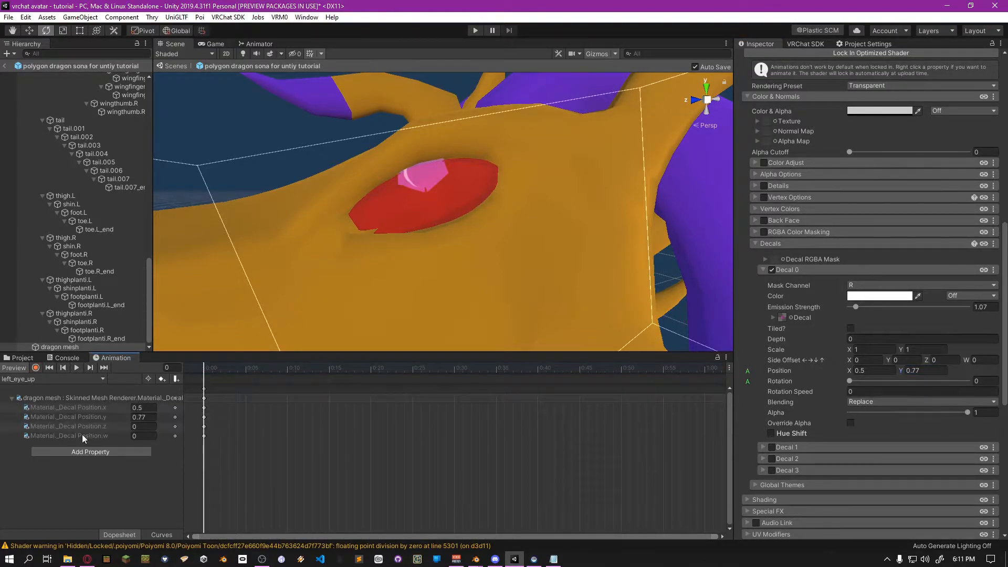
{"action": "left_click", "coordinate": [11, 398]}
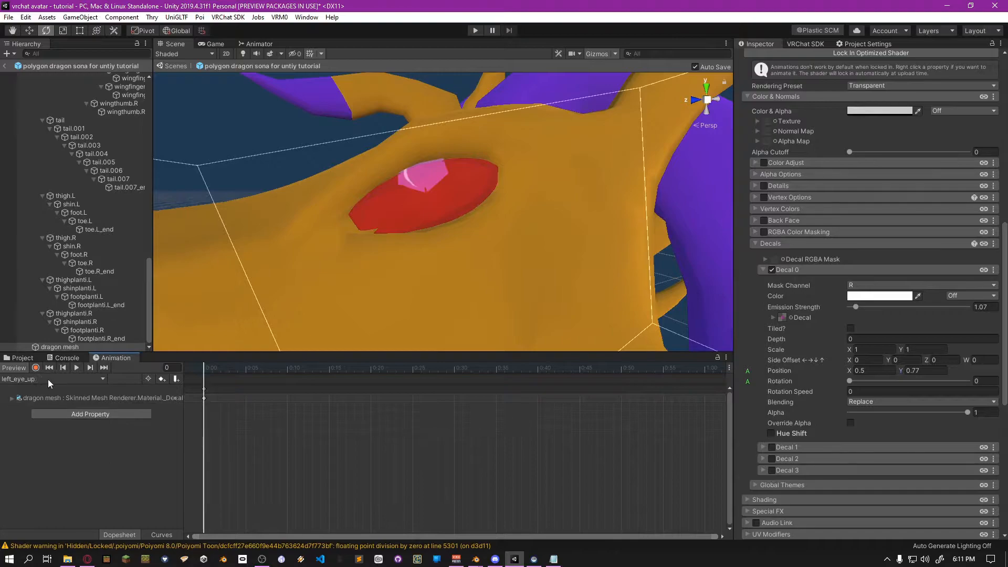
Create a new animation clip named left_eye_down in the animations folder
{"action": "left_click", "coordinate": [53, 379]}
{"action": "left_click", "coordinate": [31, 428]}
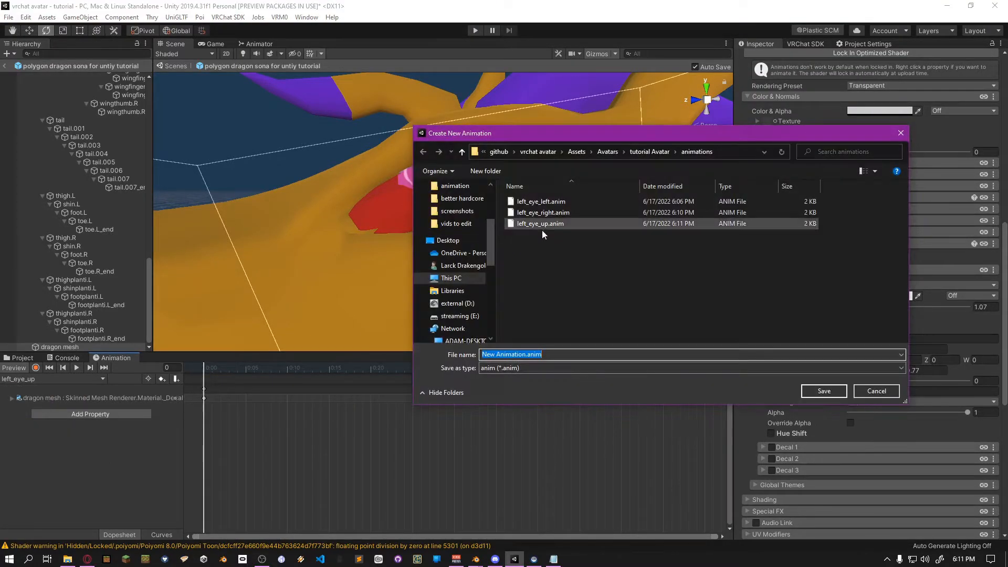
{"action": "type", "text": "left_e"}
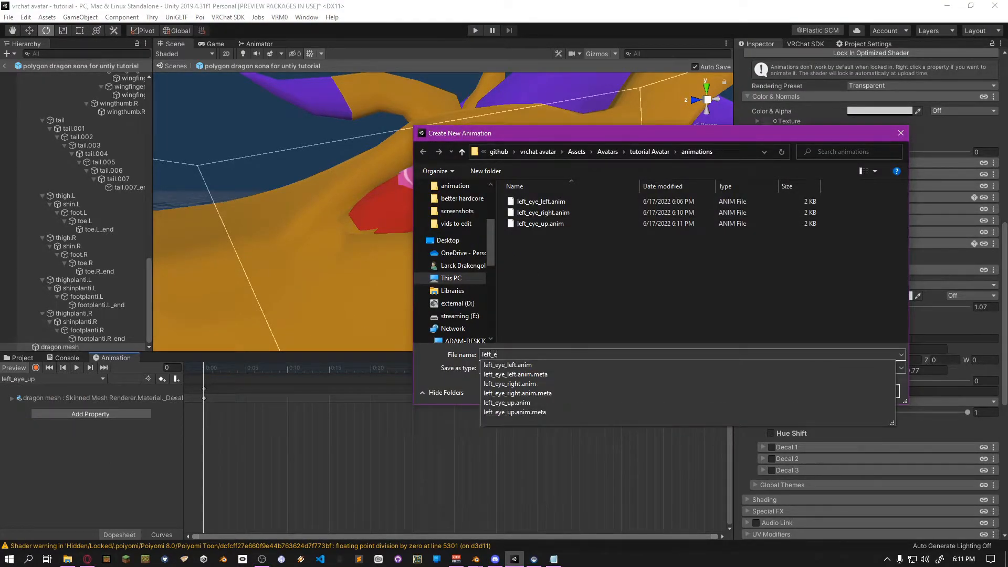
{"action": "type", "text": "ye_down"}
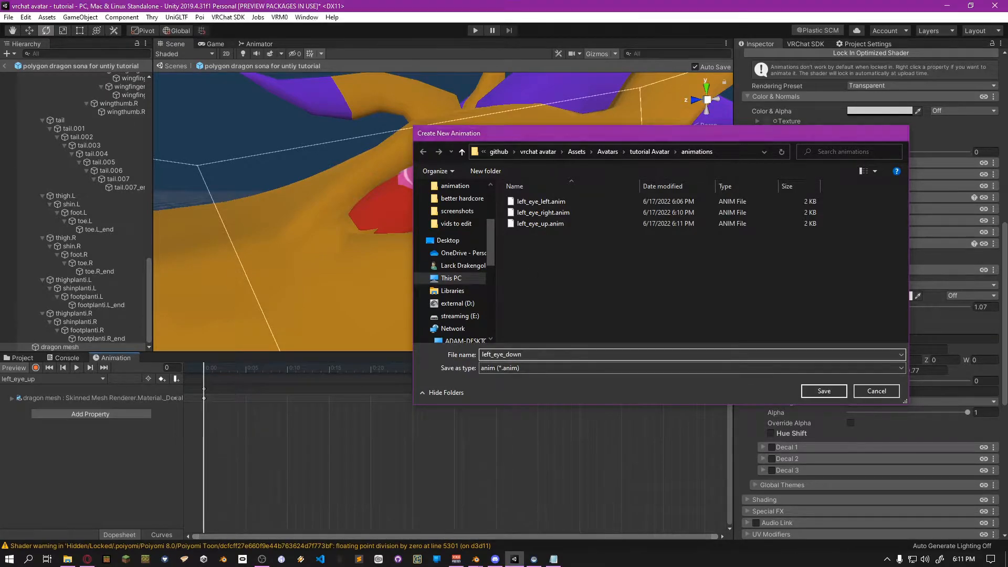
{"action": "key", "text": "Return"}
Record a keyframe in the left_eye_down clip with the Decal 0 position at X 0.5 and Y 0.21
{"action": "left_click", "coordinate": [36, 368]}
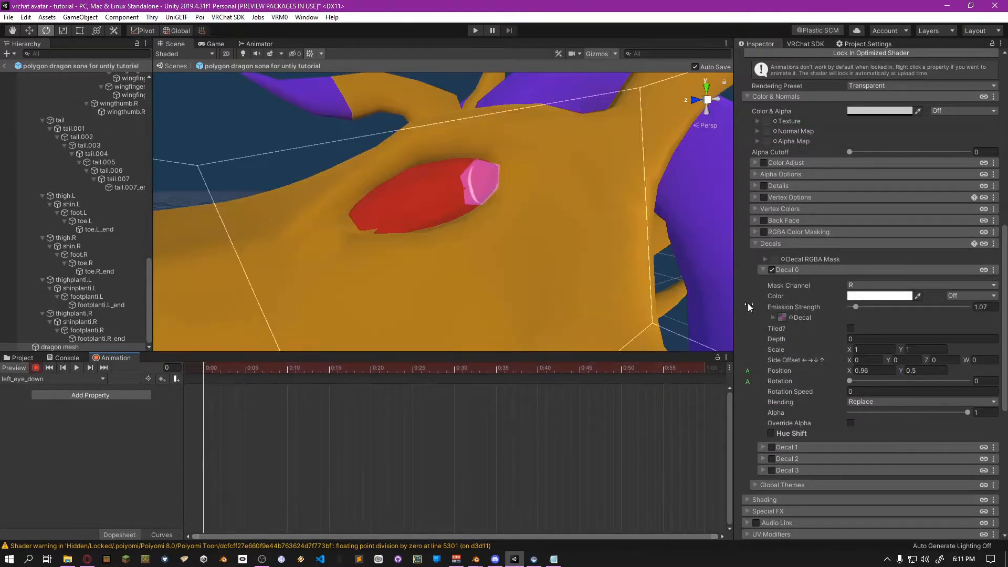
{"action": "left_click_drag", "start_coordinate": [850, 371], "coordinate": [895, 373]}
{"action": "type", "text": "0.5"}
{"action": "left_click", "coordinate": [901, 371]}
{"action": "left_click", "coordinate": [36, 367]}
{"action": "mouse_move", "coordinate": [205, 370]}
{"action": "left_mouse_down"}
{"action": "mouse_move", "coordinate": [229, 373]}
{"action": "mouse_move", "coordinate": [207, 371]}
{"action": "left_mouse_up"}
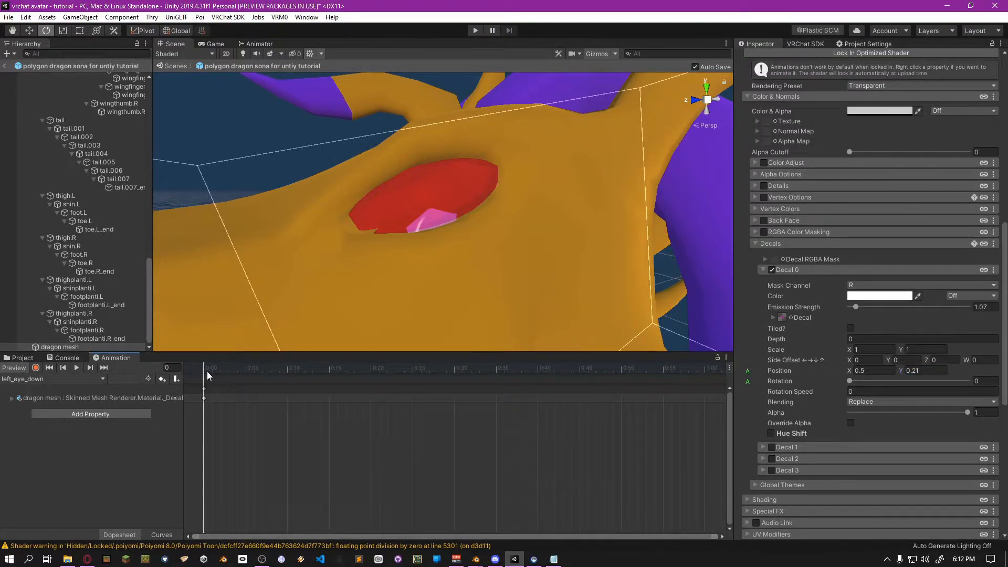
{"action": "left_click", "coordinate": [55, 379]}
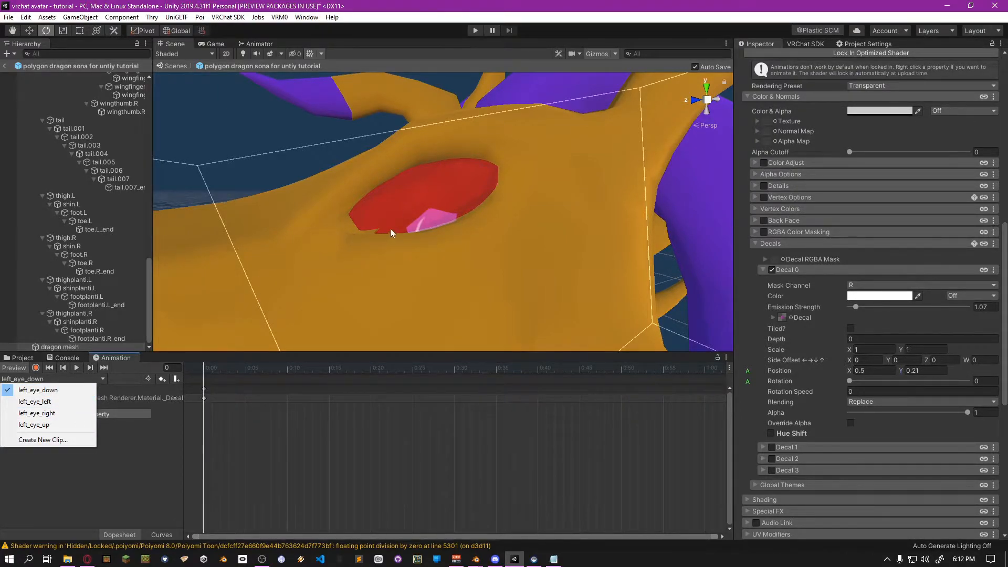
{"action": "left_click", "coordinate": [37, 390]}
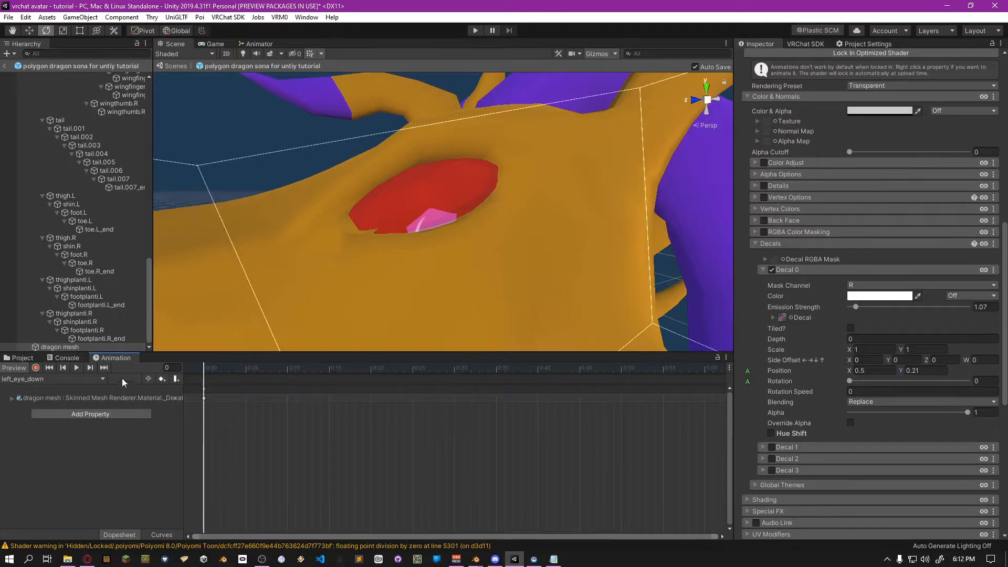
{"action": "right_click_drag", "start_coordinate": [345, 215], "coordinate": [465, 225]}
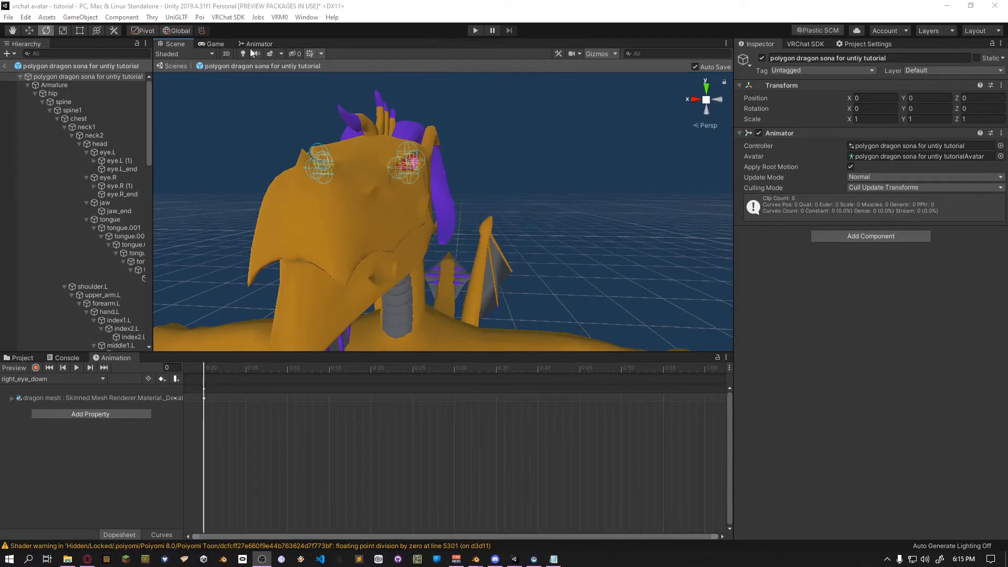
Open the dragon avatar's animator controller from the animations folder in the Animator view
{"action": "left_click", "coordinate": [25, 360]}
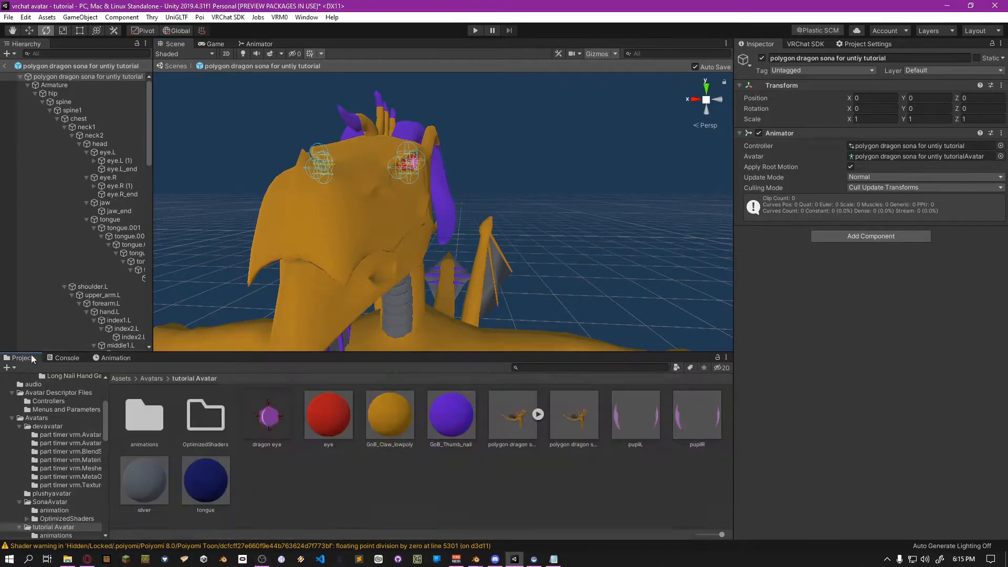
{"action": "double_click", "coordinate": [160, 427]}
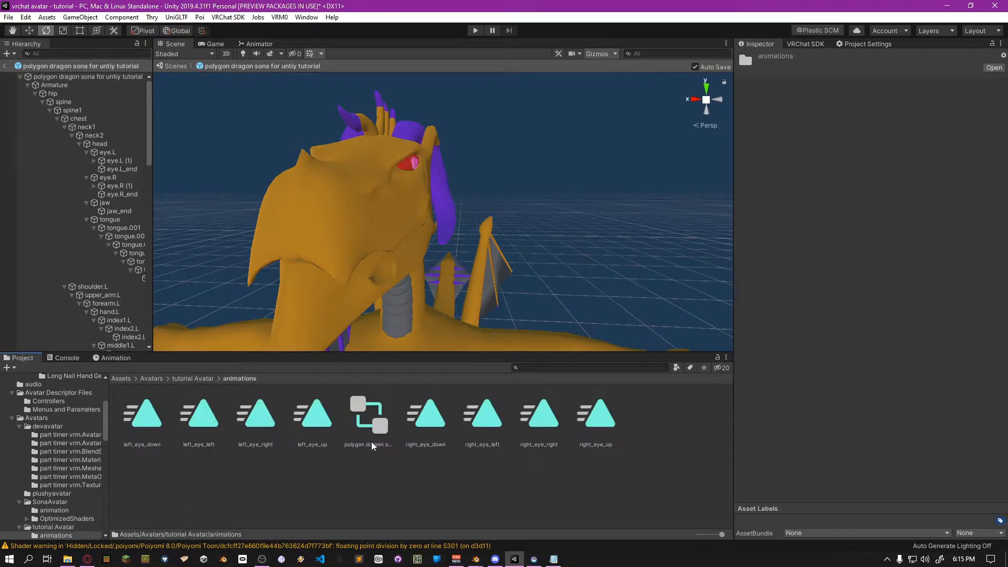
{"action": "left_click", "coordinate": [351, 421]}
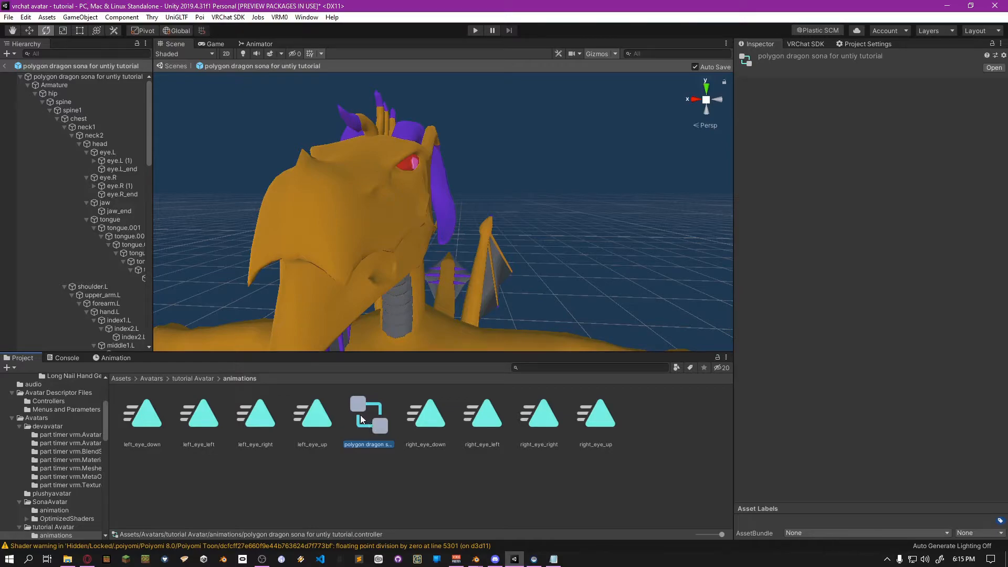
{"action": "left_click", "coordinate": [255, 44]}
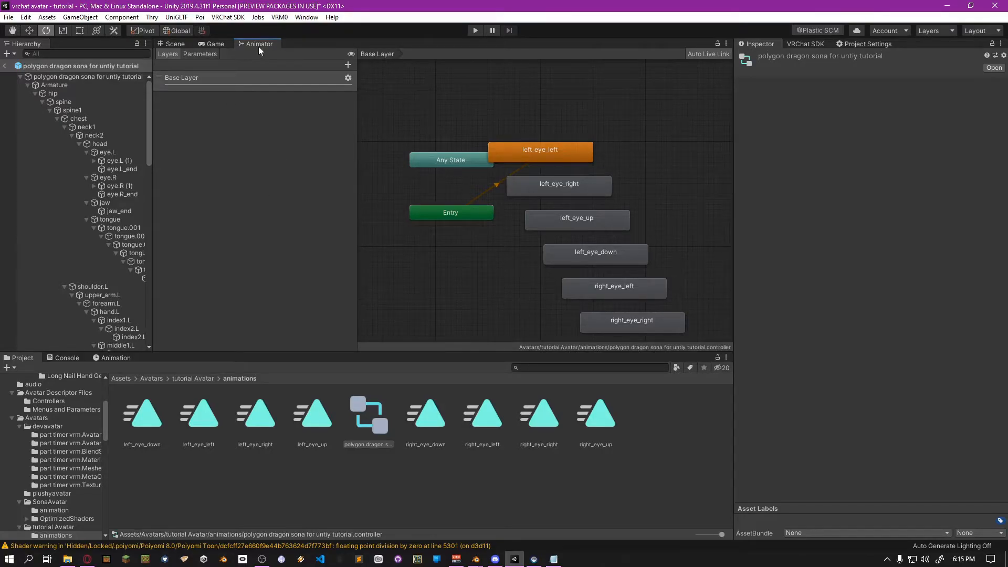
{"action": "left_click", "coordinate": [370, 426]}
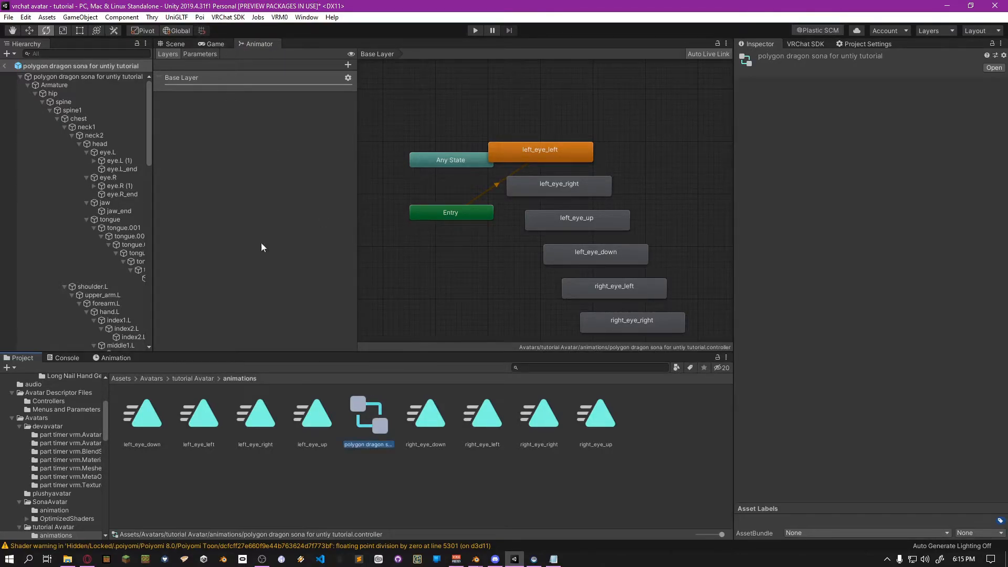
Delete all the left-eye and right-eye animation states from the controller's Base Layer
{"action": "left_click", "coordinate": [513, 131]}
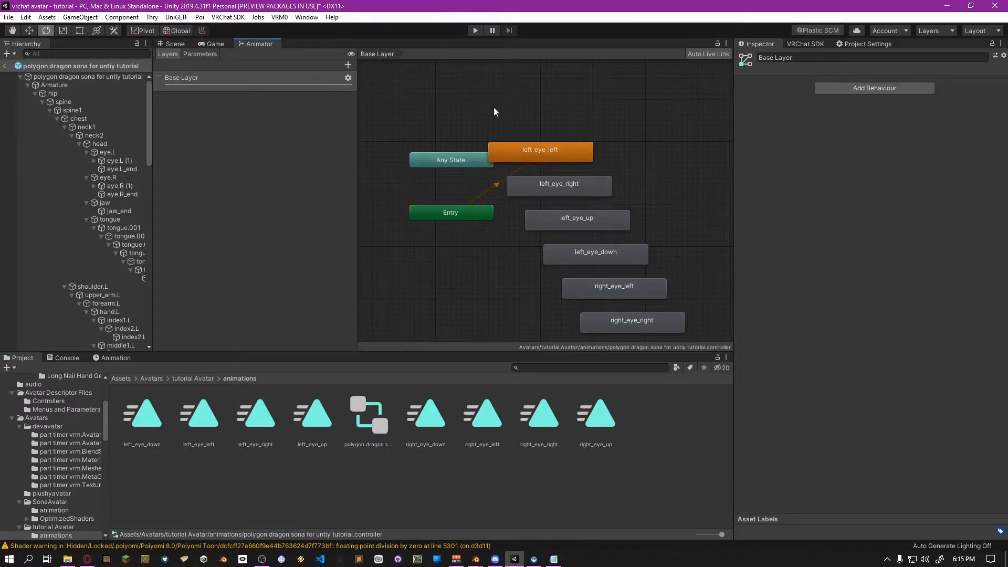
{"action": "middle_click_drag", "start_coordinate": [556, 111], "coordinate": [502, 73]}
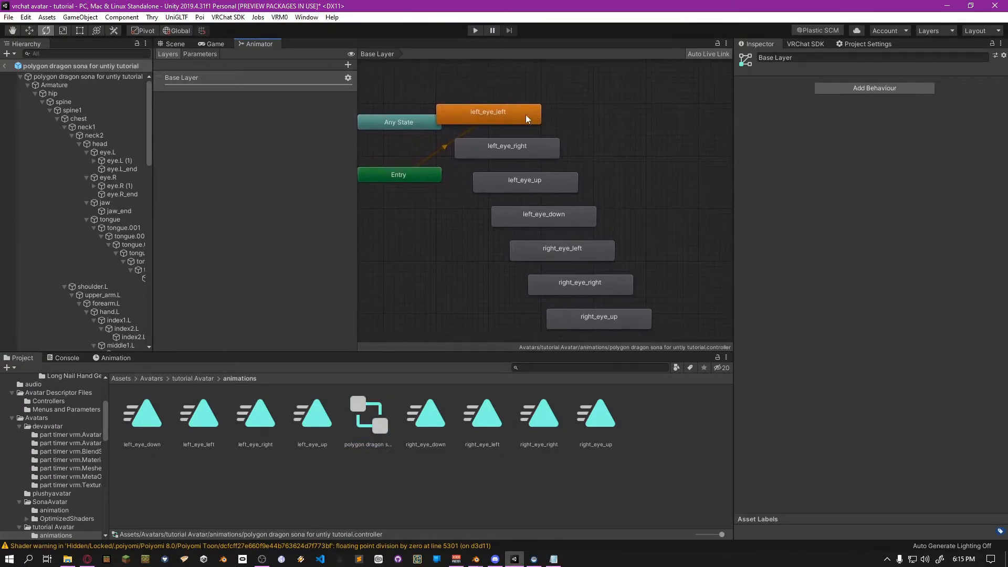
{"action": "left_click", "coordinate": [523, 116]}
{"action": "key", "text": "Delete"}
{"action": "left_click", "coordinate": [524, 146]}
{"action": "key", "text": "Delete"}
{"action": "left_click", "coordinate": [522, 187]}
{"action": "key", "text": "Delete"}
{"action": "left_click", "coordinate": [538, 221]}
{"action": "key", "text": "Delete"}
{"action": "left_click", "coordinate": [554, 254]}
{"action": "key", "text": "Delete"}
{"action": "left_click", "coordinate": [559, 272]}
{"action": "left_click", "coordinate": [575, 290]}
{"action": "key", "text": "Delete"}
{"action": "left_click", "coordinate": [584, 317]}
{"action": "scroll", "coordinate": [577, 309], "scroll_direction": "down", "scroll_amount": 4}
{"action": "key", "text": "Delete"}
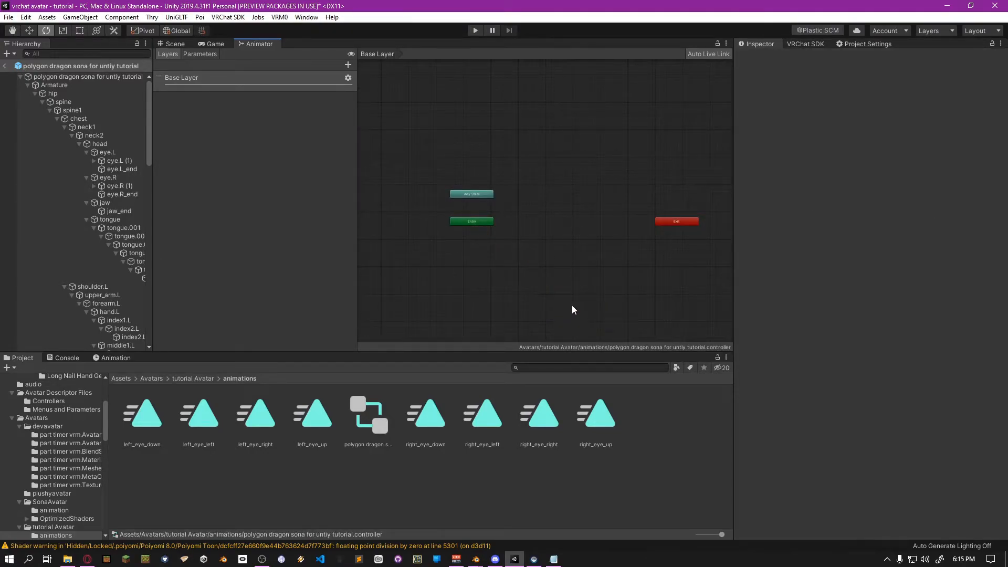
Add a float parameter named RE_U to the animator controller
{"action": "left_click", "coordinate": [186, 55]}
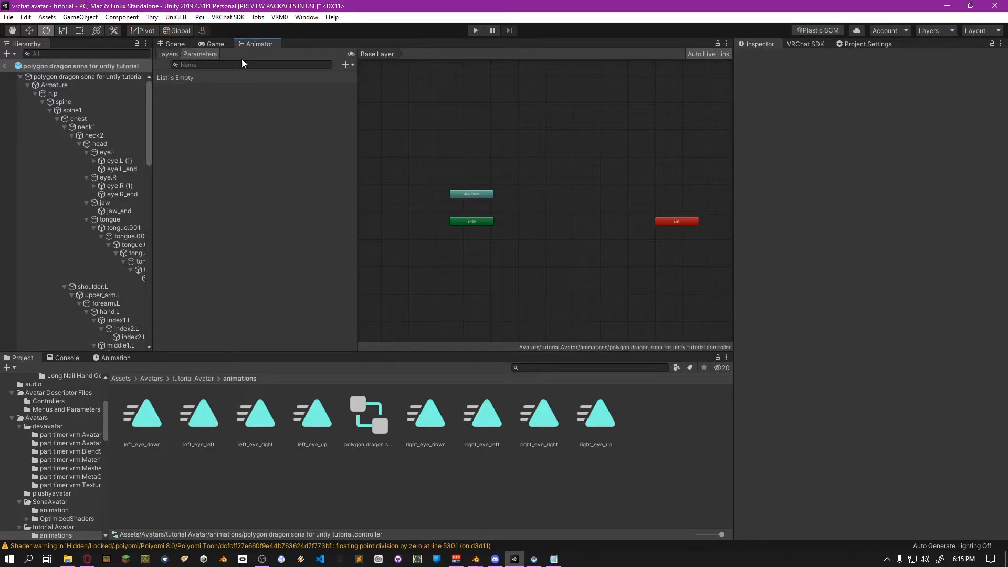
{"action": "left_click", "coordinate": [346, 65]}
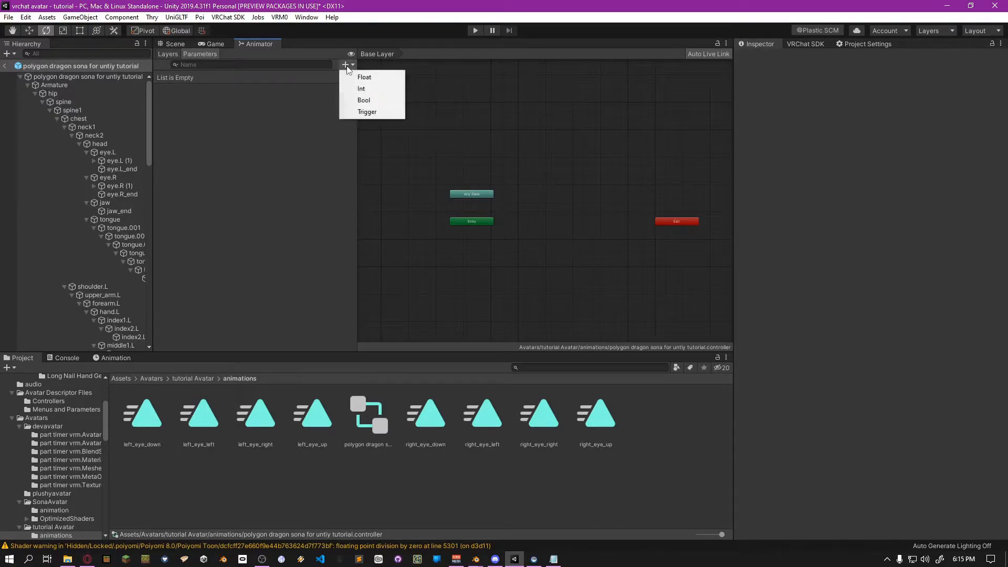
{"action": "left_click", "coordinate": [363, 77]}
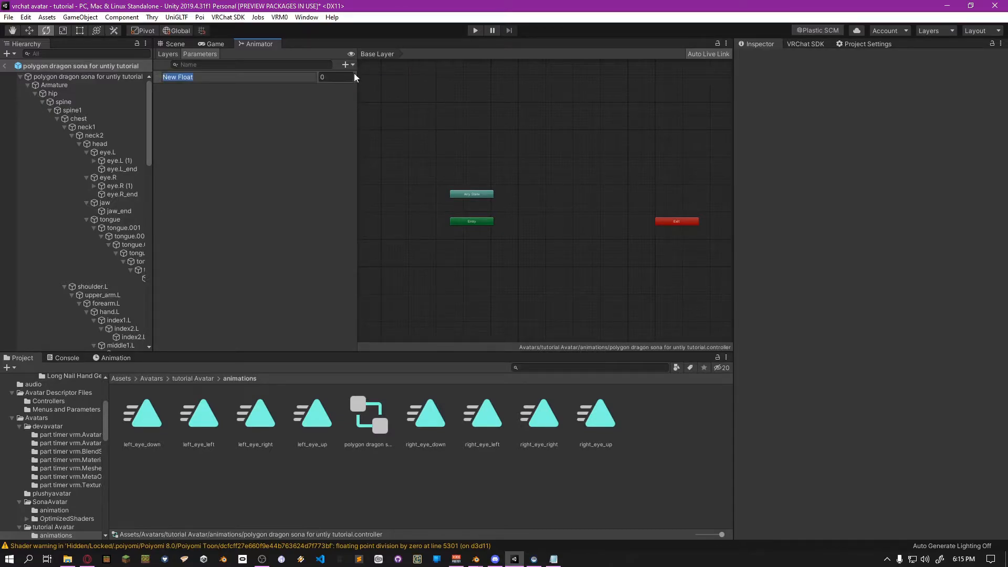
{"action": "type", "text": "RE_U"}
{"action": "key", "text": "Return"}
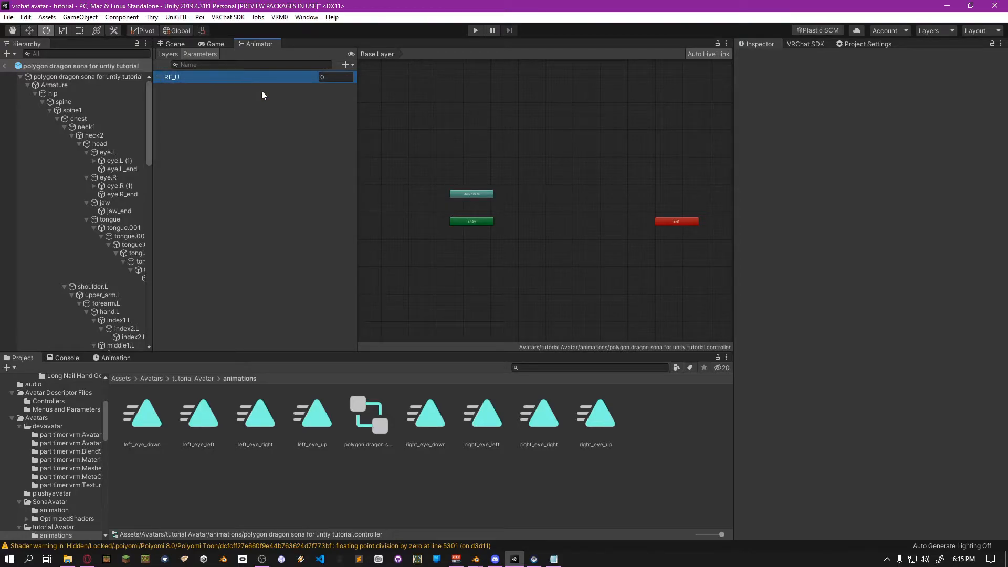
Add a second float parameter named RE_D to the animator controller
{"action": "left_click", "coordinate": [346, 64]}
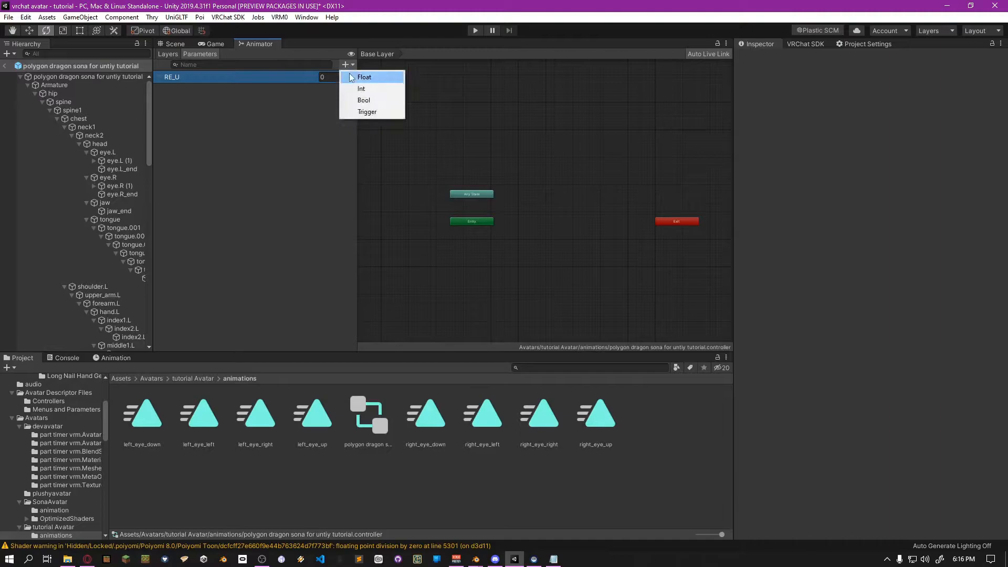
{"action": "left_click", "coordinate": [360, 77]}
{"action": "type", "text": "RE_D"}
{"action": "key", "text": "Return"}
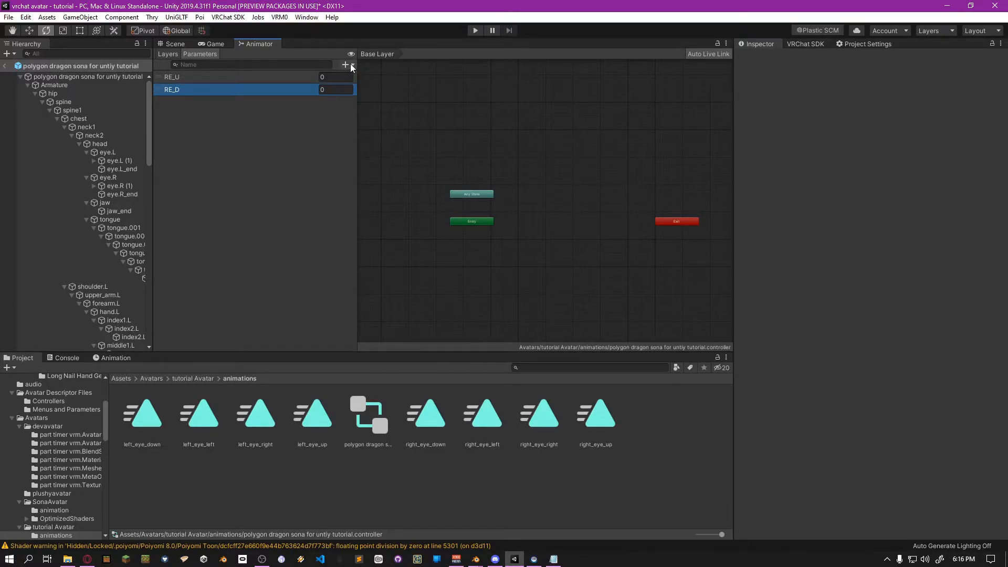
Add two float parameters named RE_L and RE_R to the animator controller
{"action": "left_click", "coordinate": [352, 66]}
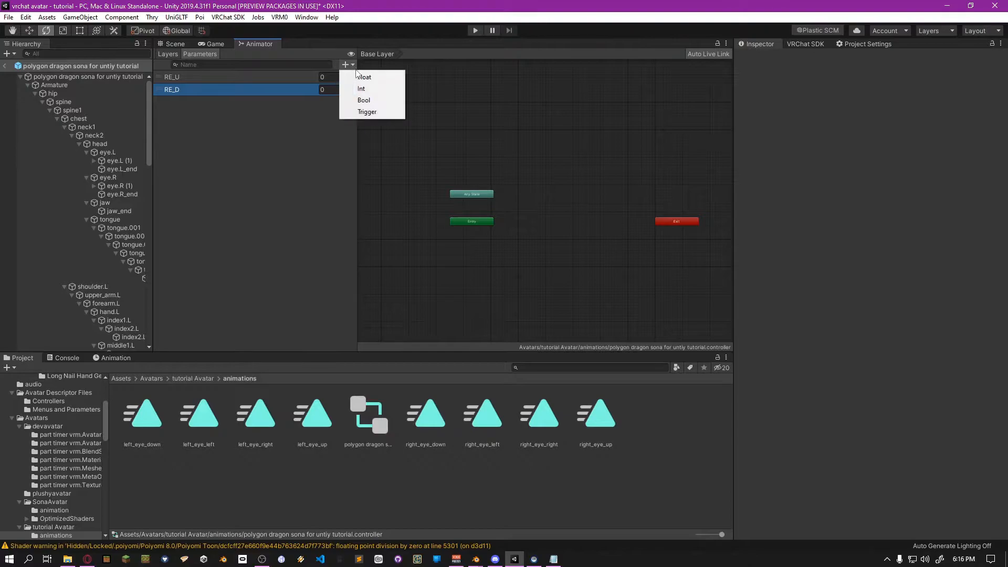
{"action": "left_click", "coordinate": [363, 78]}
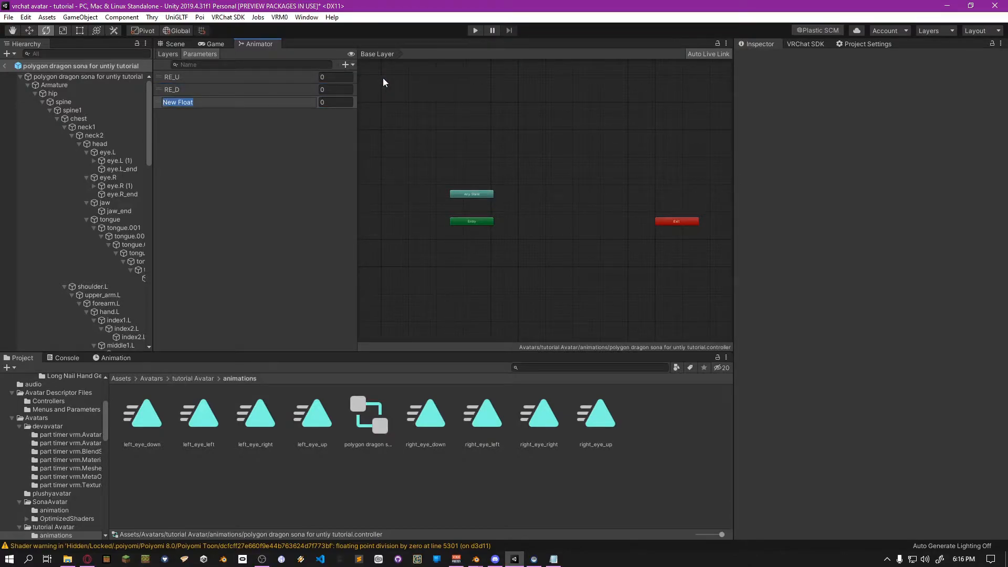
{"action": "type", "text": "RE_L"}
{"action": "key", "text": "Return"}
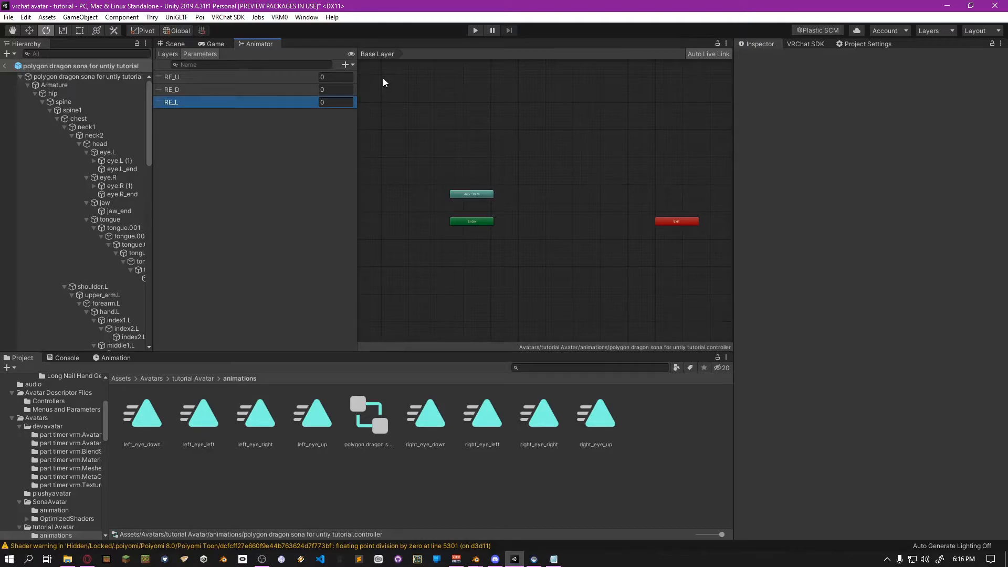
{"action": "left_click", "coordinate": [346, 66]}
{"action": "left_click", "coordinate": [352, 78]}
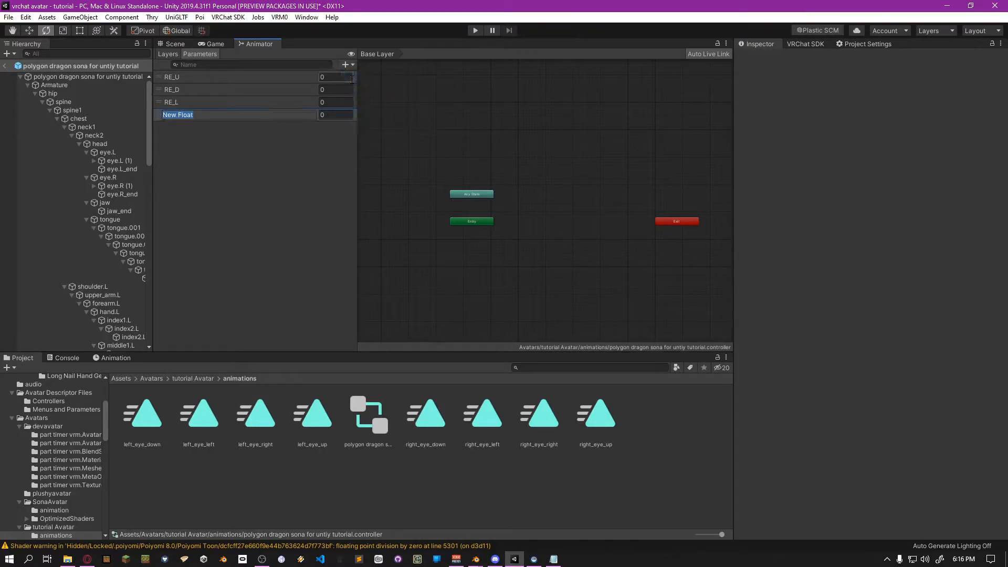
{"action": "type", "text": "RE_R"}
{"action": "key", "text": "Return"}
Add two float parameters named LE_U and LE_D to the animator controller
{"action": "left_click", "coordinate": [347, 65]}
{"action": "left_click", "coordinate": [362, 77]}
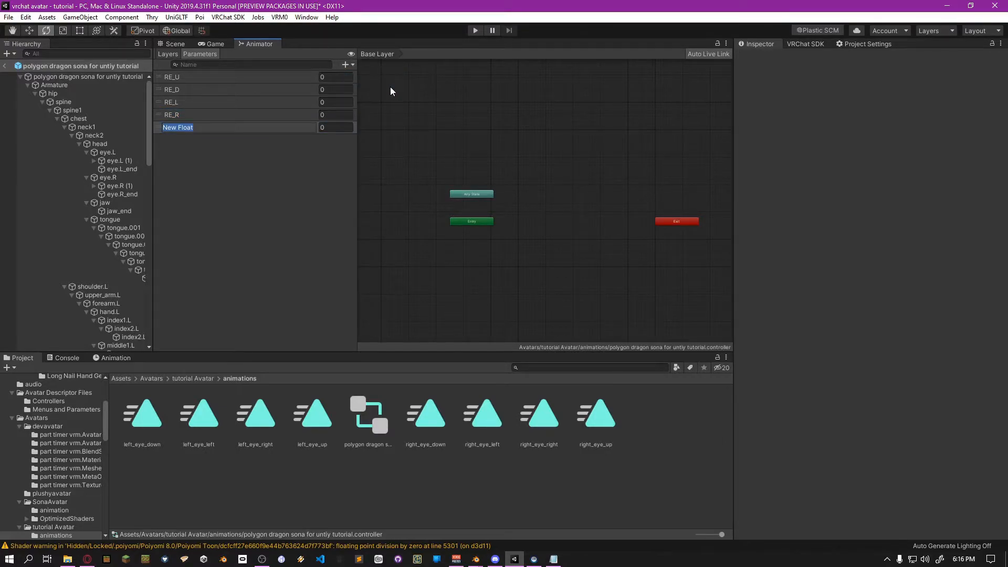
{"action": "type", "text": "LE_U"}
{"action": "key", "text": "Return"}
{"action": "left_click", "coordinate": [353, 65]}
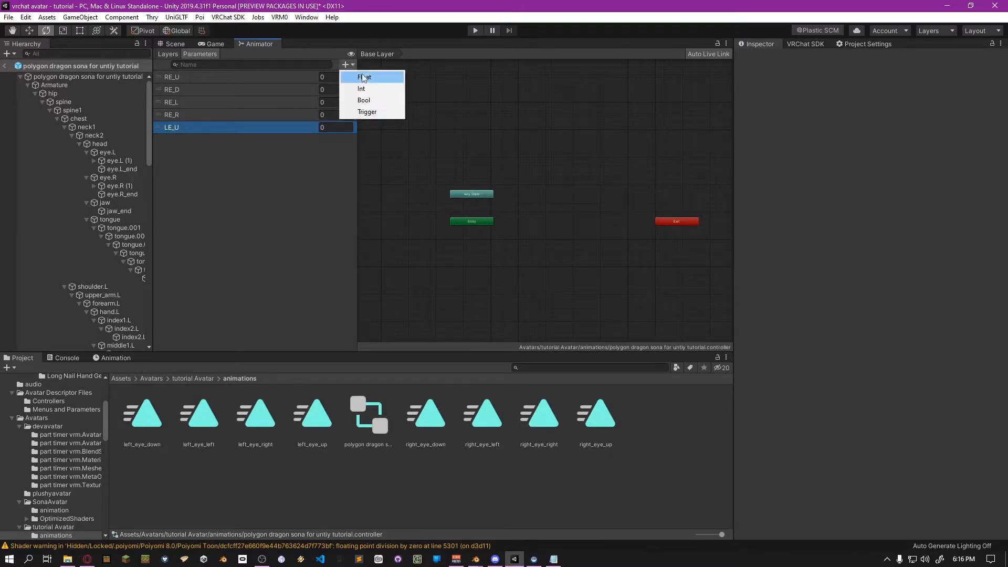
{"action": "left_click", "coordinate": [362, 77]}
{"action": "type", "text": "LE_D"}
{"action": "key", "text": "Return"}
Add two float parameters named LE_R and LE_L to the animator controller
{"action": "left_click", "coordinate": [354, 65]}
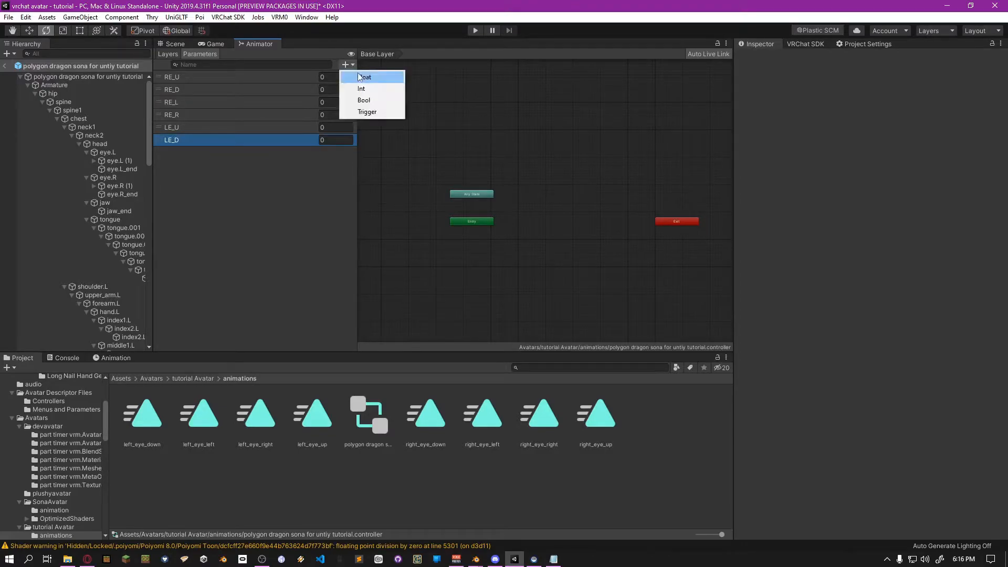
{"action": "left_click", "coordinate": [360, 75]}
{"action": "type", "text": "LE_R"}
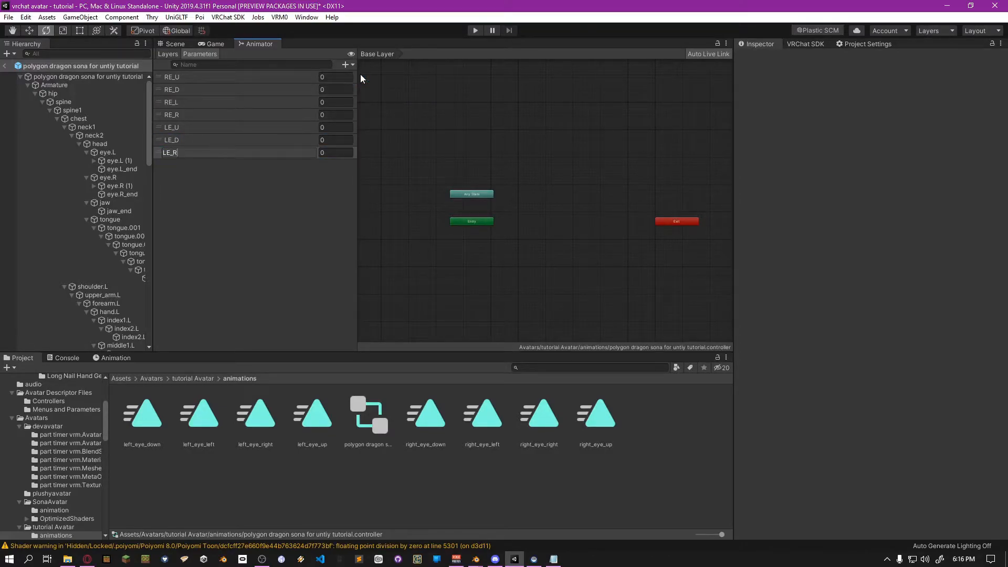
{"action": "key", "text": "Return"}
{"action": "left_click", "coordinate": [351, 66]}
{"action": "left_click", "coordinate": [354, 75]}
{"action": "type", "text": "LE_L"}
{"action": "key", "text": "Return"}
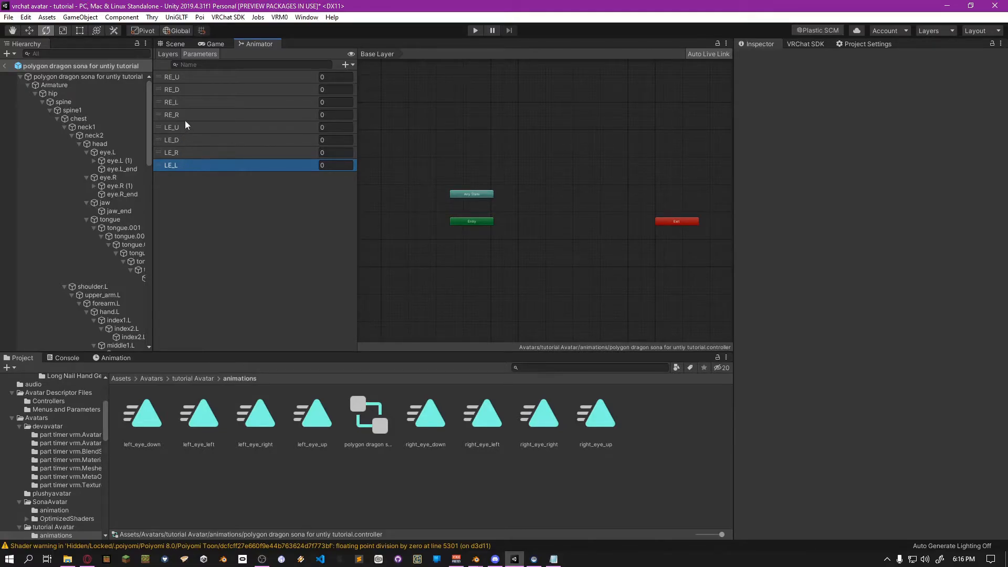
Stack the Base Layer's Exit node between the Any State and Entry nodes
{"action": "left_click", "coordinate": [175, 54]}
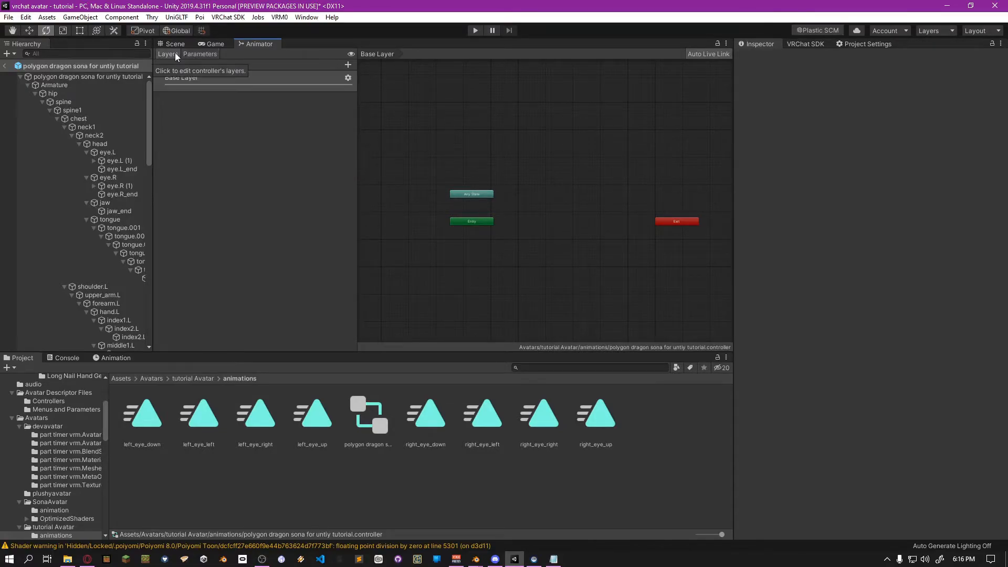
{"action": "left_click", "coordinate": [283, 138]}
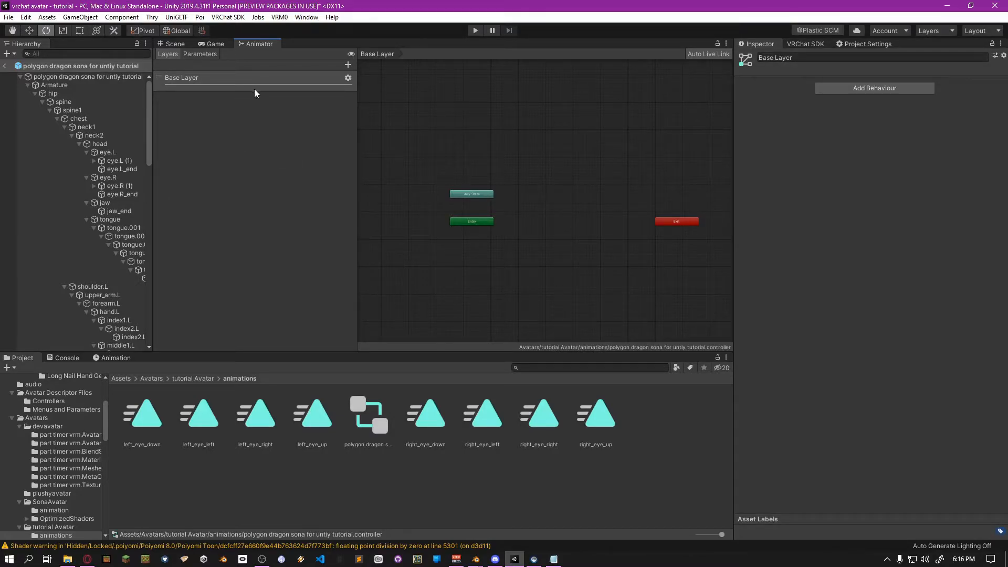
{"action": "left_click_drag", "start_coordinate": [664, 222], "coordinate": [460, 210]}
{"action": "left_click", "coordinate": [464, 215]}
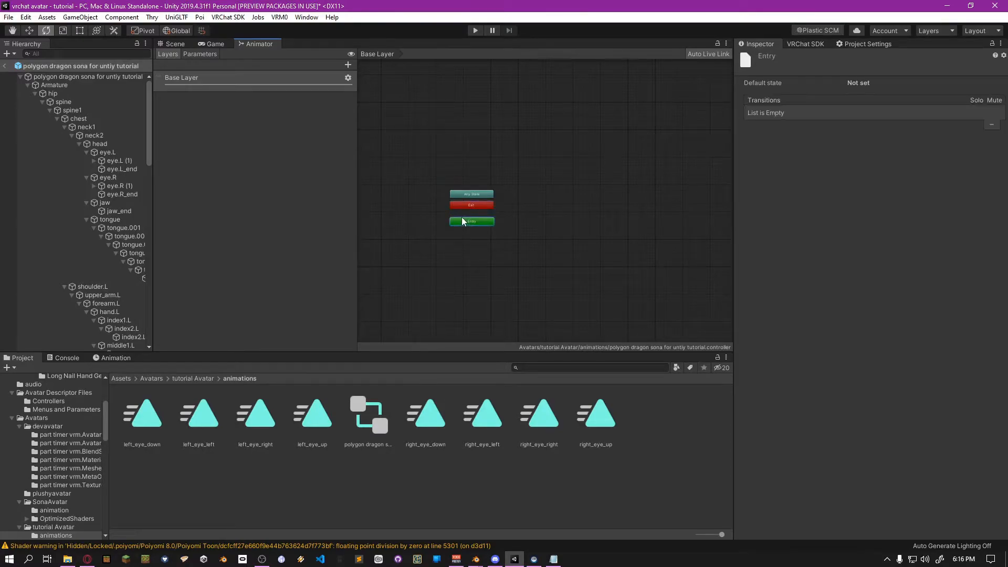
{"action": "scroll", "coordinate": [463, 209], "scroll_direction": "up", "scroll_amount": 5}
{"action": "left_click", "coordinate": [460, 169]}
{"action": "left_click_drag", "start_coordinate": [541, 159], "coordinate": [436, 266]}
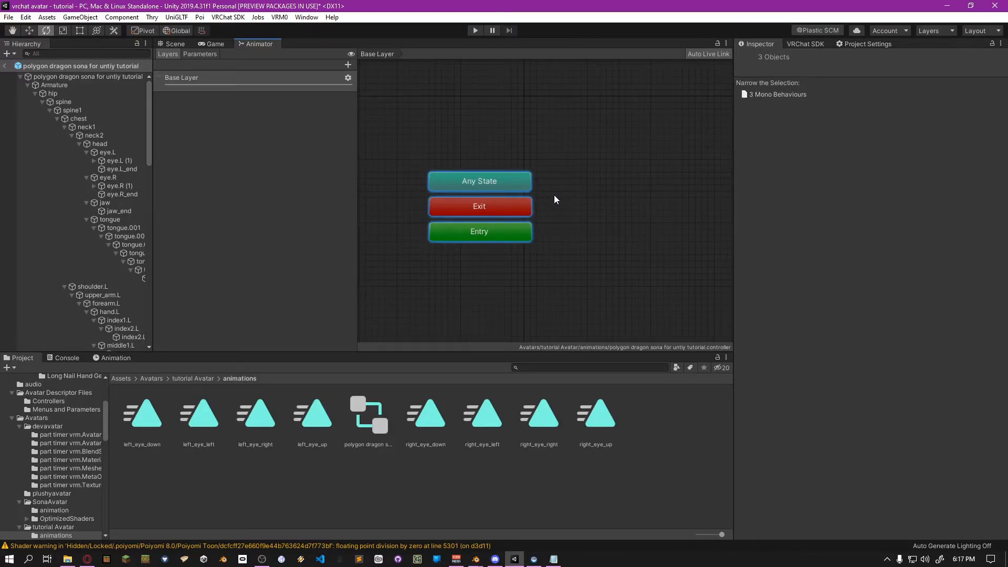
{"action": "scroll", "coordinate": [553, 188], "scroll_direction": "down", "scroll_amount": 3}
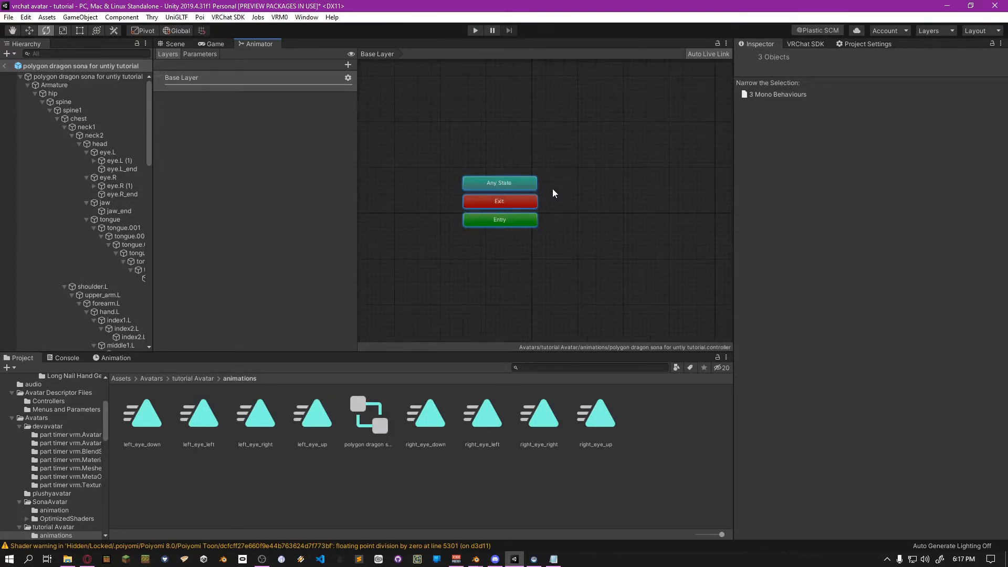
{"action": "scroll", "coordinate": [550, 235], "scroll_direction": "down", "scroll_amount": 5}
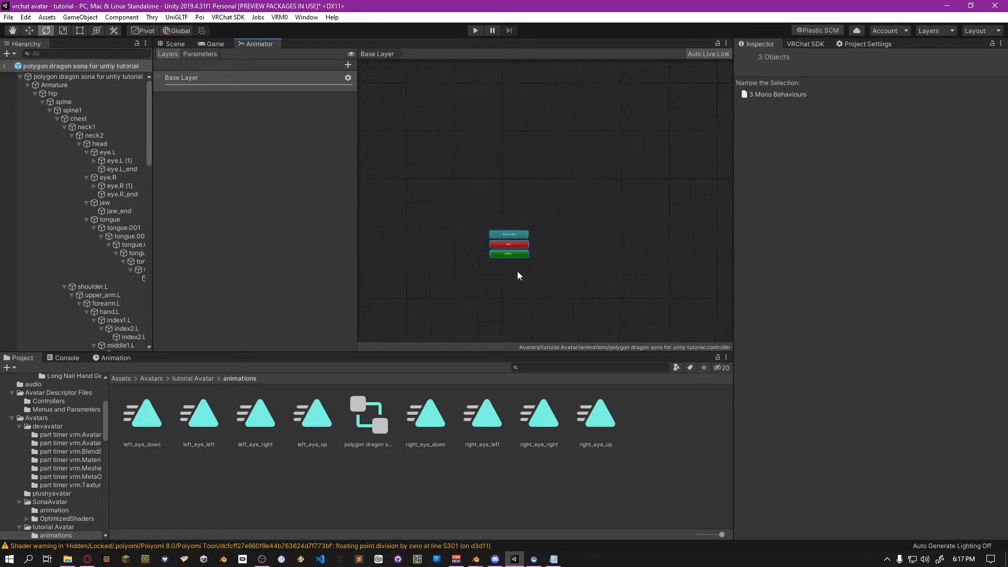
{"action": "middle_click_drag", "start_coordinate": [578, 201], "coordinate": [537, 253]}
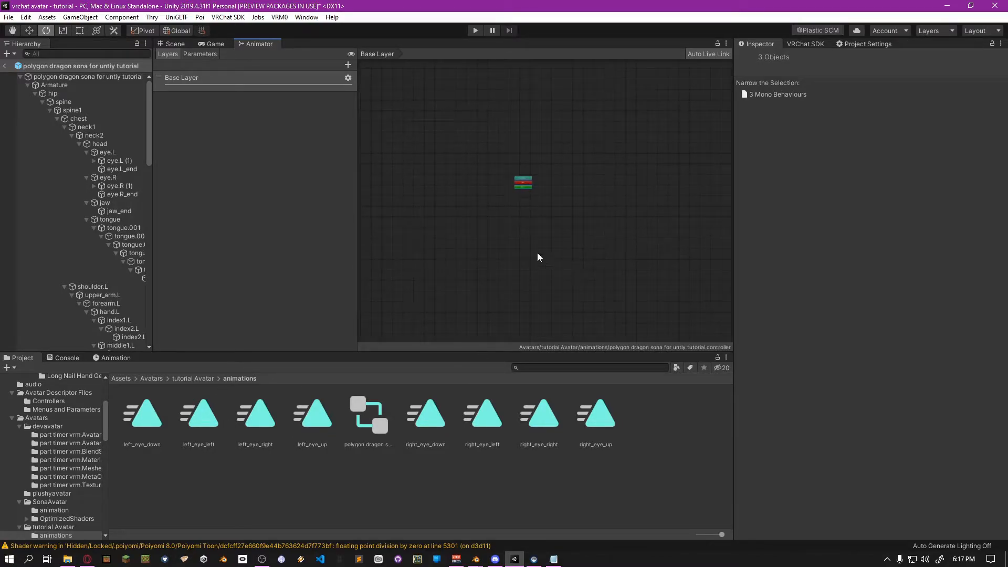
Add two layers named Left_eye and Right_eye to the animator controller
{"action": "left_click", "coordinate": [335, 156]}
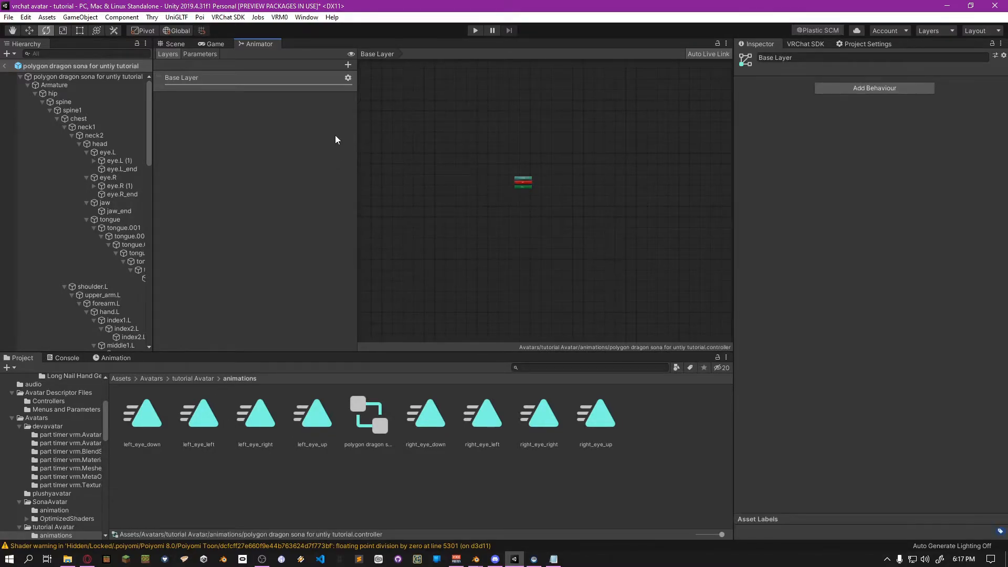
{"action": "left_click", "coordinate": [347, 65]}
{"action": "type", "text": "Lef"}
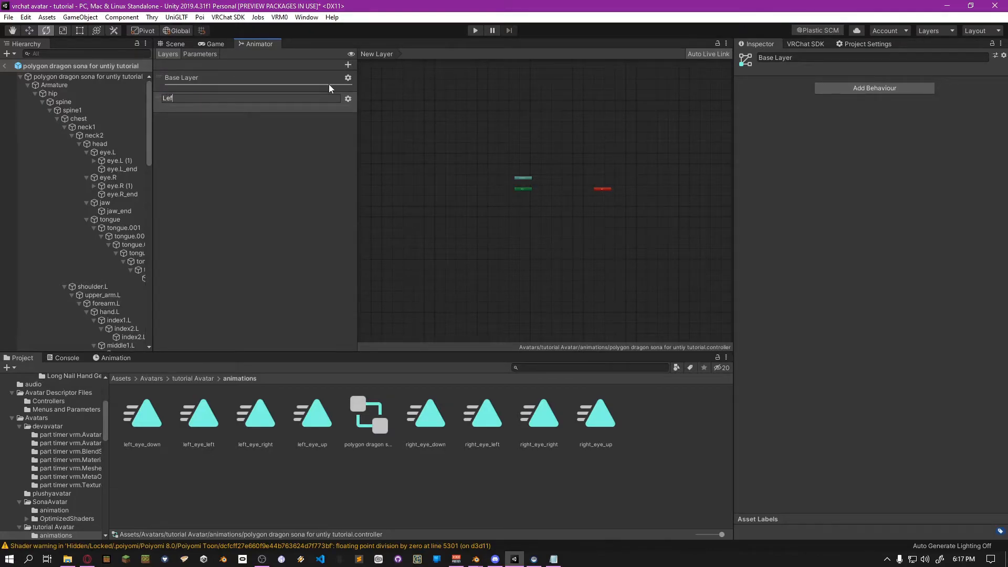
{"action": "type", "text": "t_eye"}
{"action": "key", "text": "Return"}
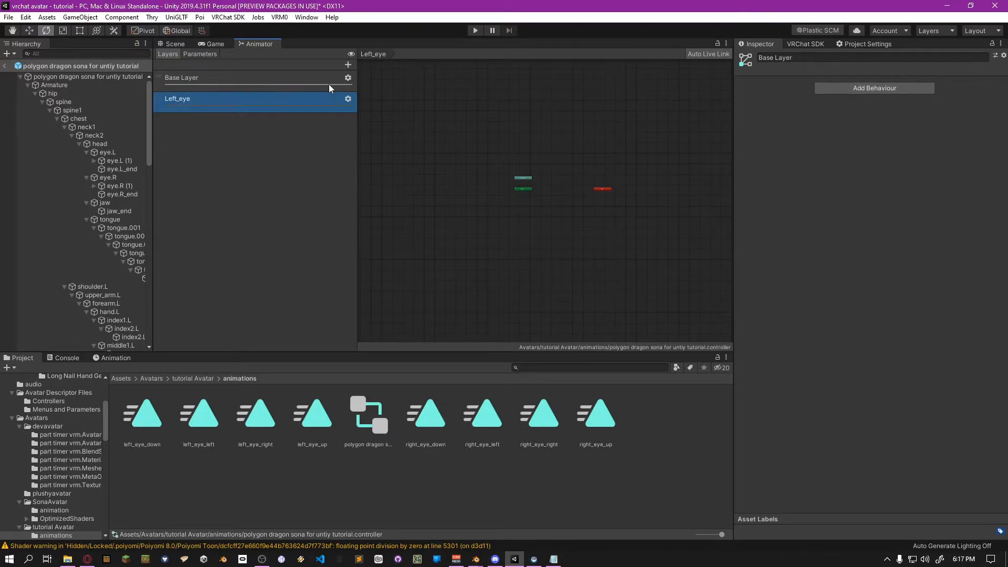
{"action": "left_click", "coordinate": [349, 66]}
{"action": "type", "text": "Right_"}
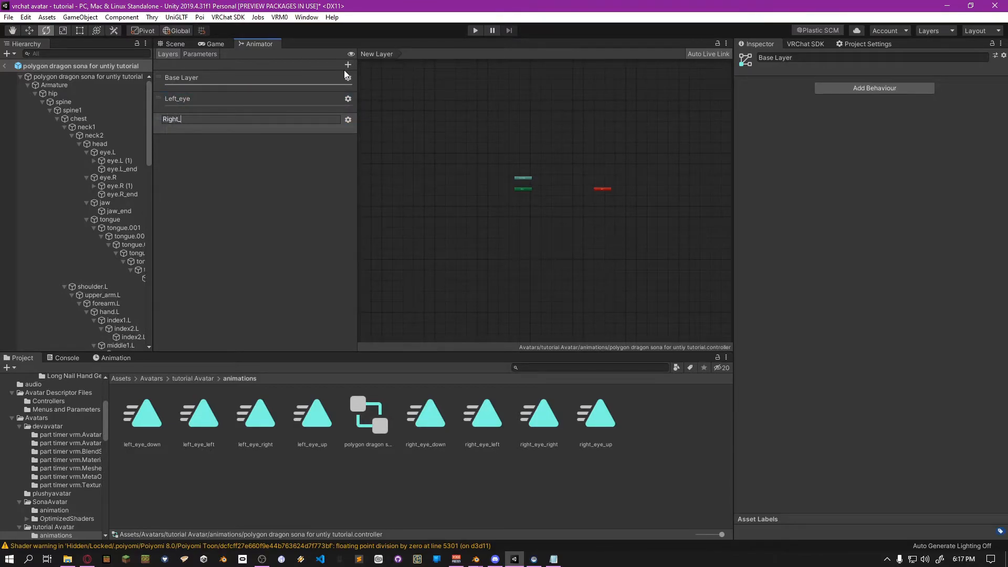
{"action": "type", "text": "eye"}
{"action": "key", "text": "Return"}
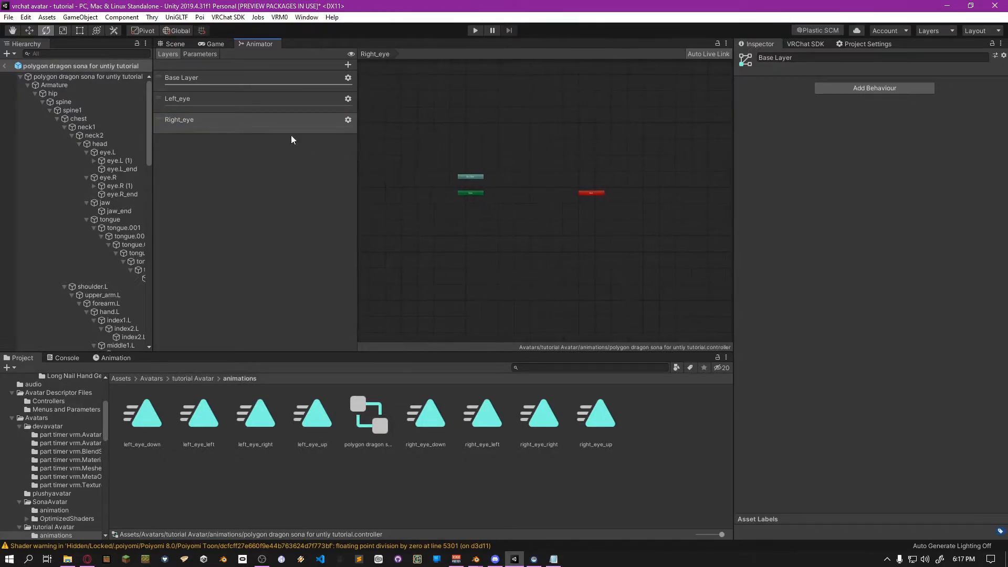
Set the weight of both the Left_eye and Right_eye layers to 1
{"action": "left_click", "coordinate": [252, 106]}
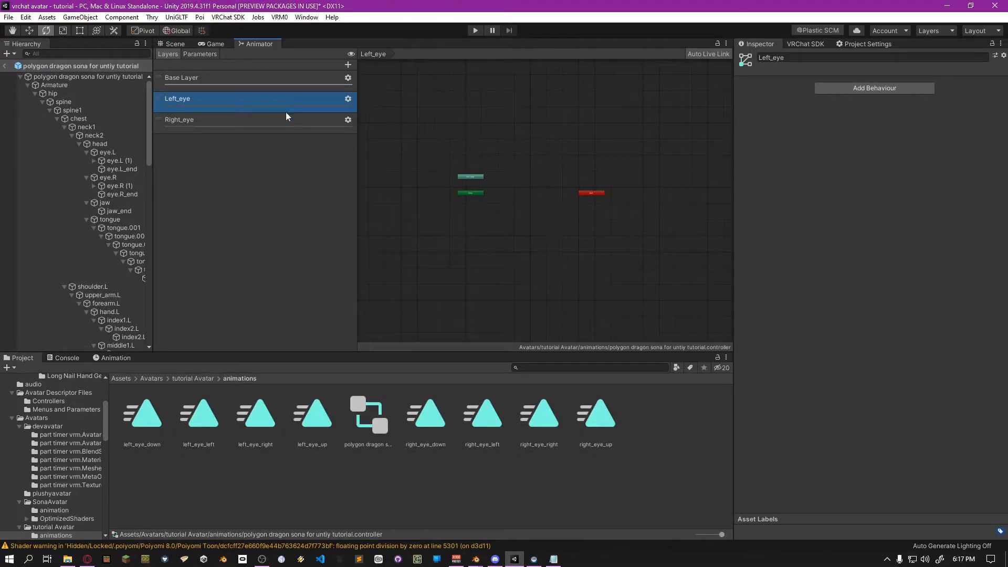
{"action": "left_click", "coordinate": [348, 100]}
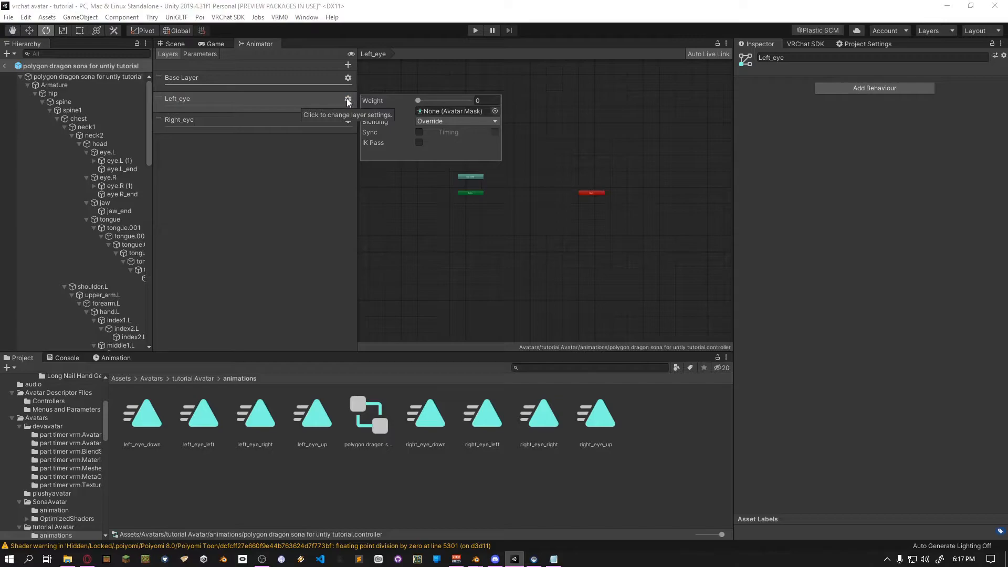
{"action": "left_click_drag", "start_coordinate": [419, 100], "coordinate": [487, 102]}
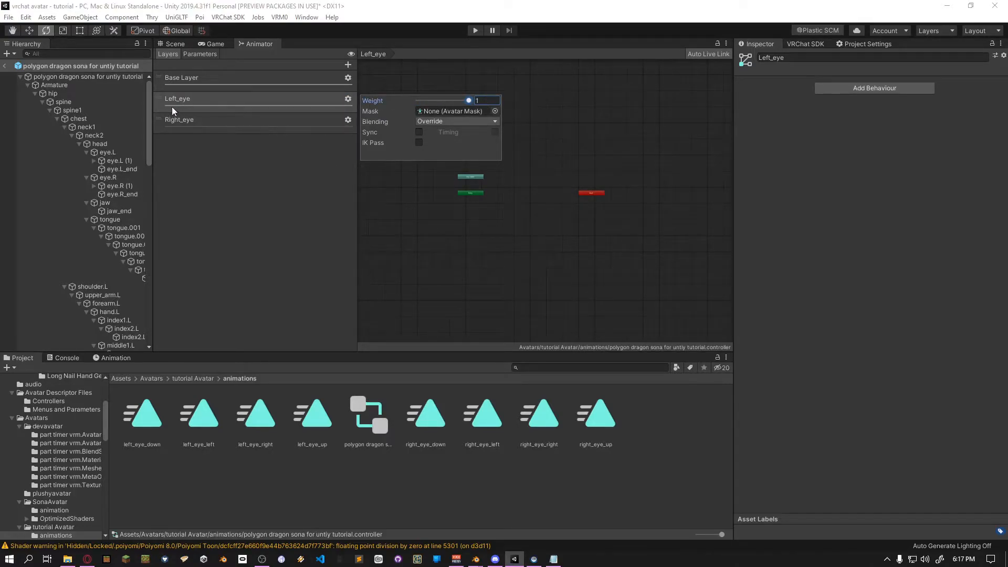
{"action": "left_click", "coordinate": [348, 119]}
{"action": "left_click_drag", "start_coordinate": [430, 122], "coordinate": [597, 112]}
{"action": "left_click", "coordinate": [568, 99]}
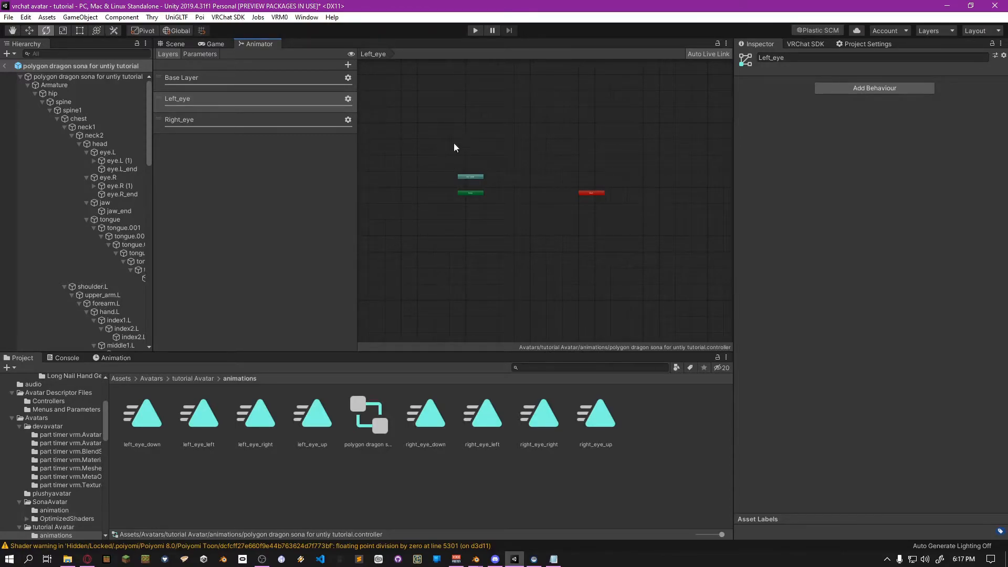
Create a new blend tree state in the Left_eye layer and place it just below the Entry node
{"action": "left_click", "coordinate": [312, 99]}
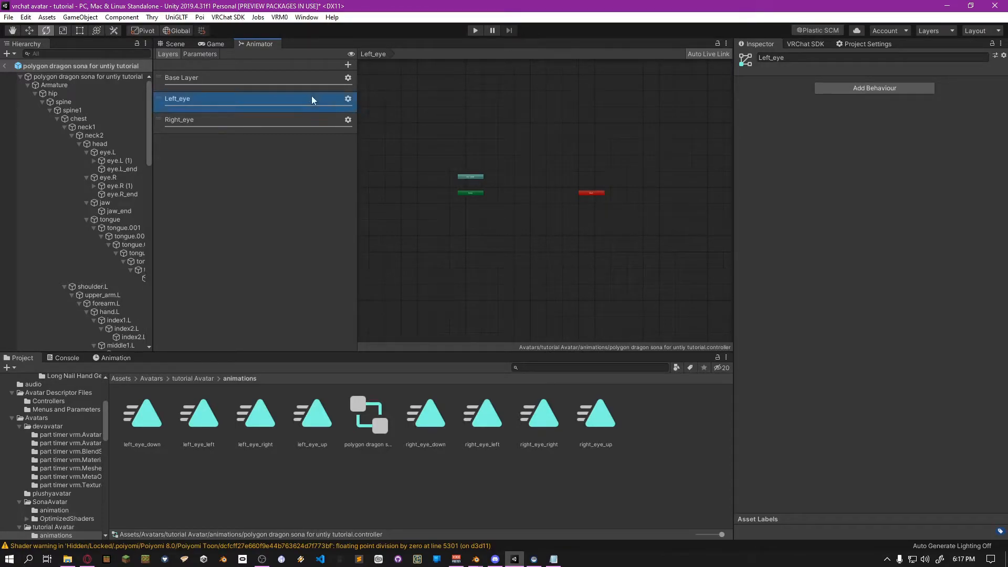
{"action": "scroll", "coordinate": [511, 155], "scroll_direction": "up", "scroll_amount": 5}
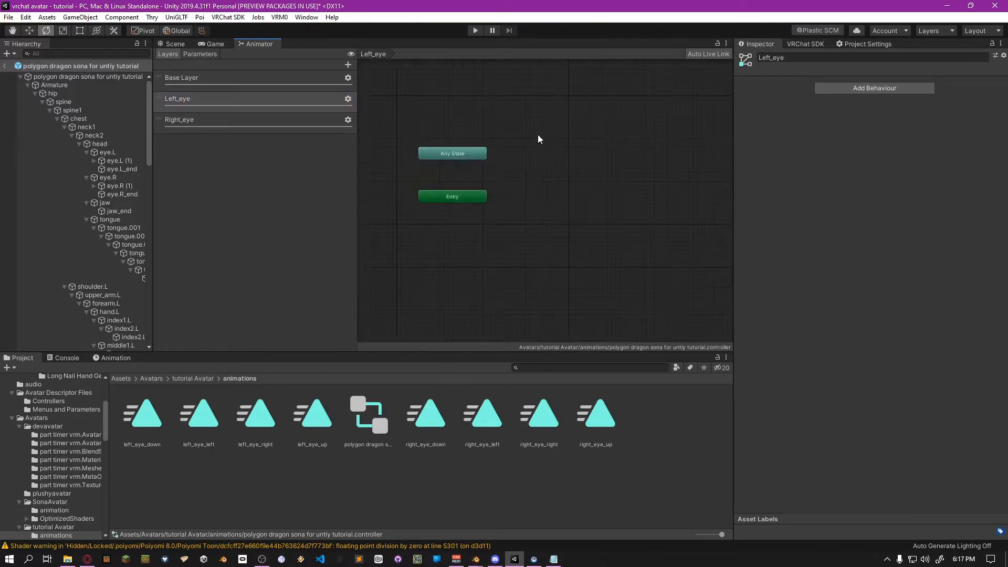
{"action": "right_click", "coordinate": [451, 209]}
{"action": "mouse_move", "coordinate": [488, 216]}
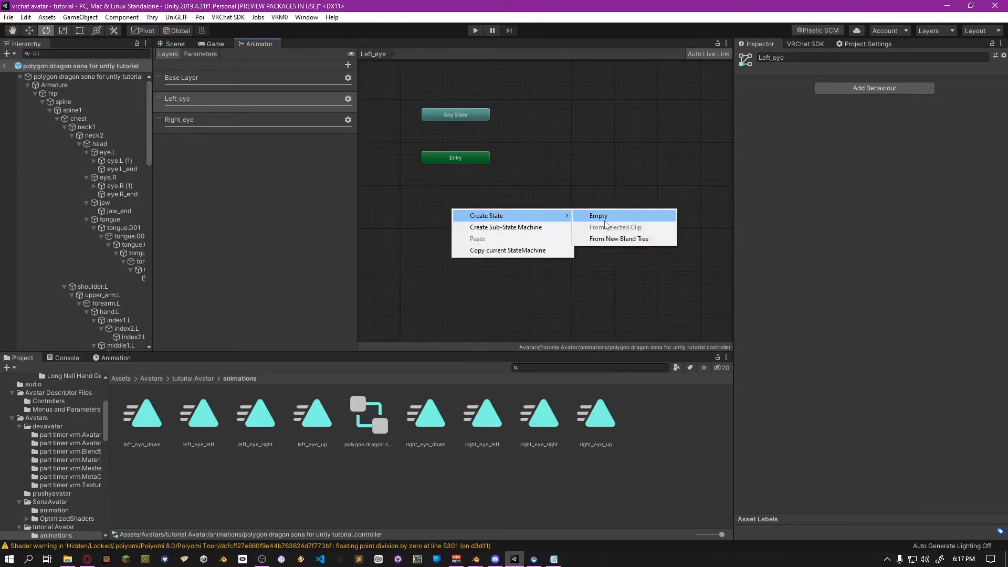
{"action": "left_click", "coordinate": [620, 240]}
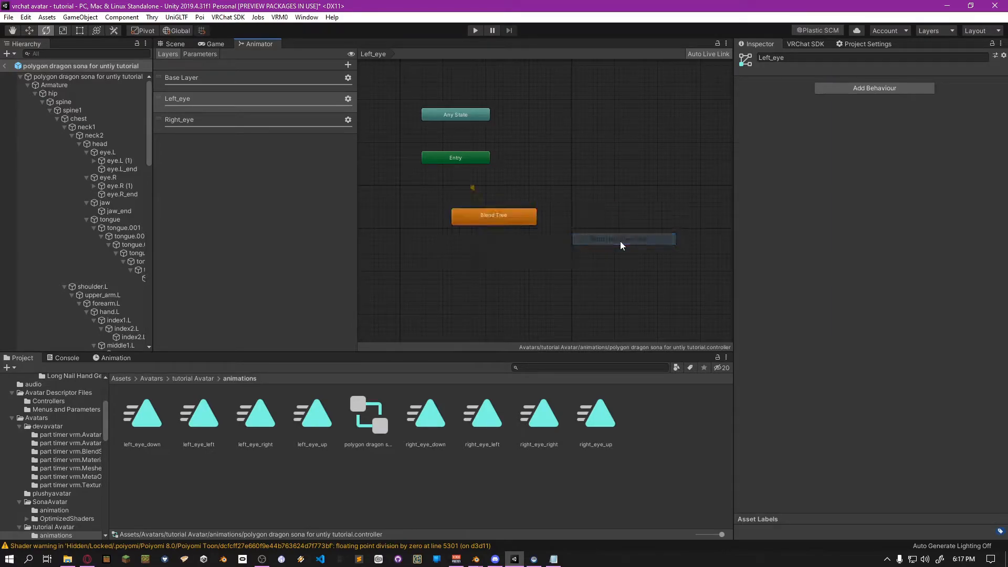
{"action": "left_click_drag", "start_coordinate": [517, 221], "coordinate": [492, 213]}
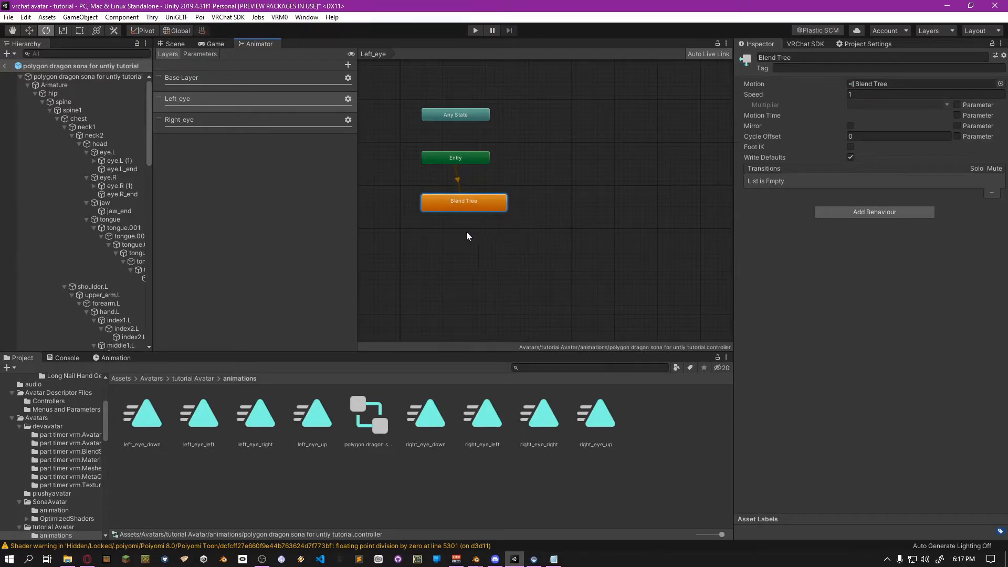
Open the Left_eye layer's blend tree and set its blend type to Direct
{"action": "double_click", "coordinate": [468, 205]}
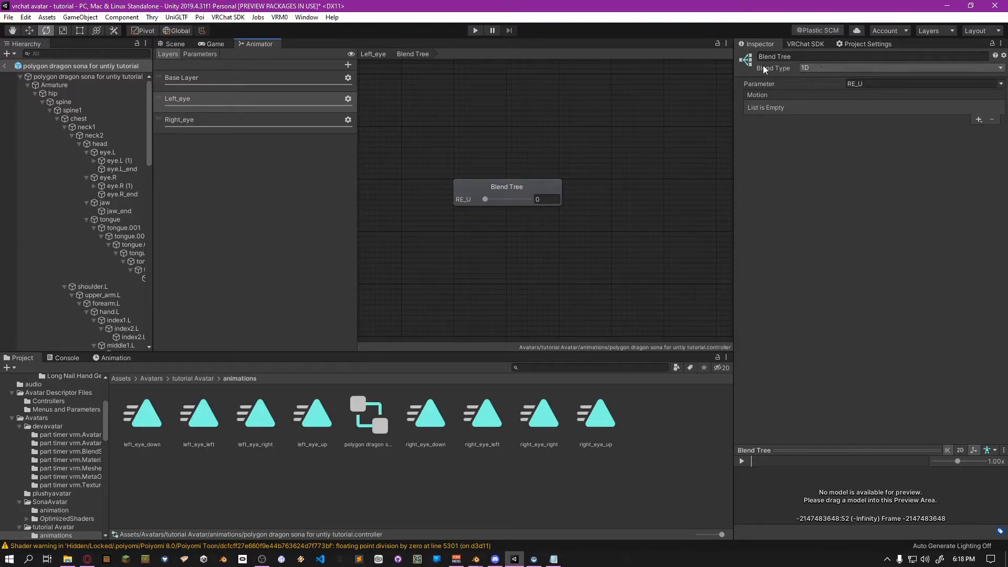
{"action": "left_click", "coordinate": [507, 187]}
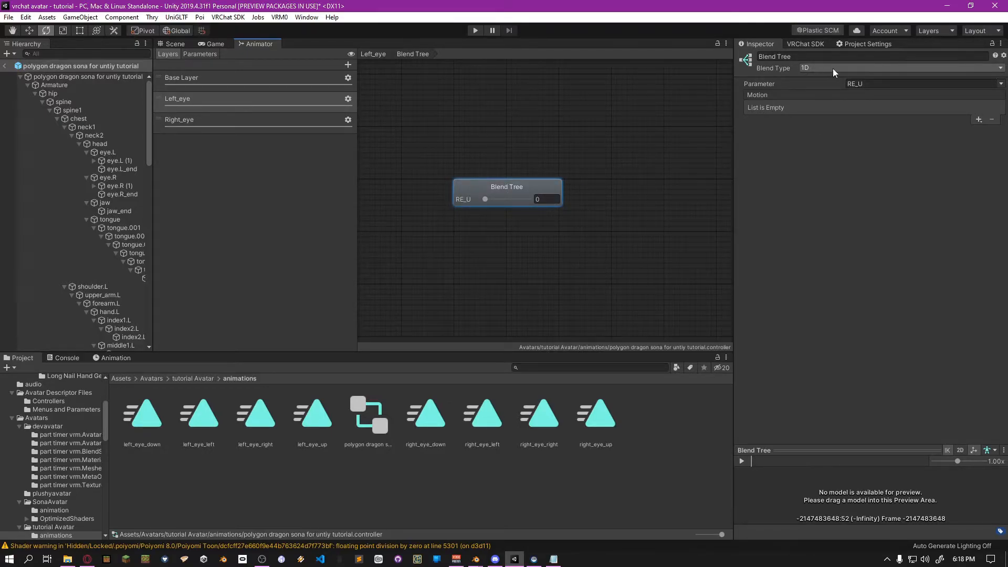
{"action": "left_click", "coordinate": [846, 67]}
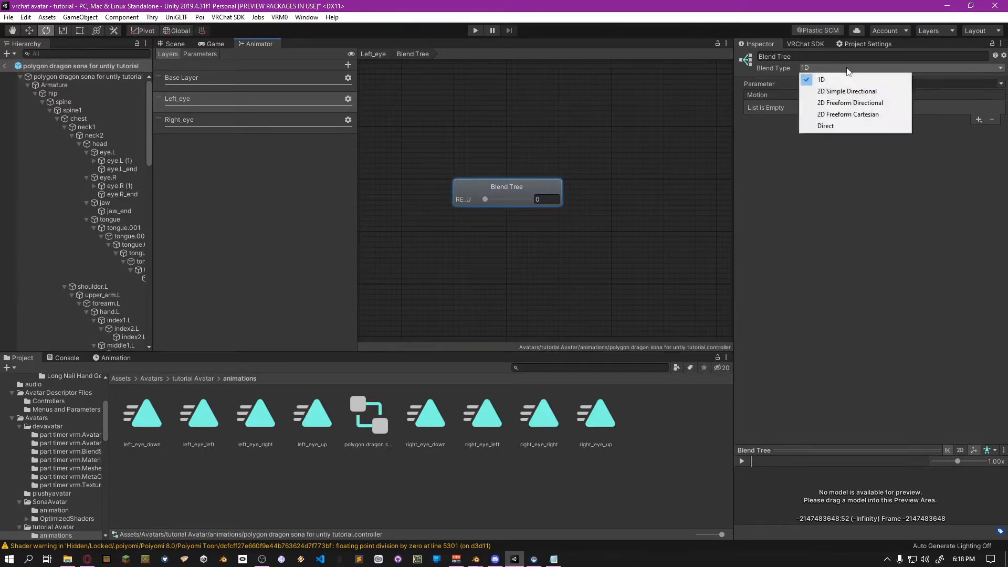
{"action": "left_click", "coordinate": [841, 126]}
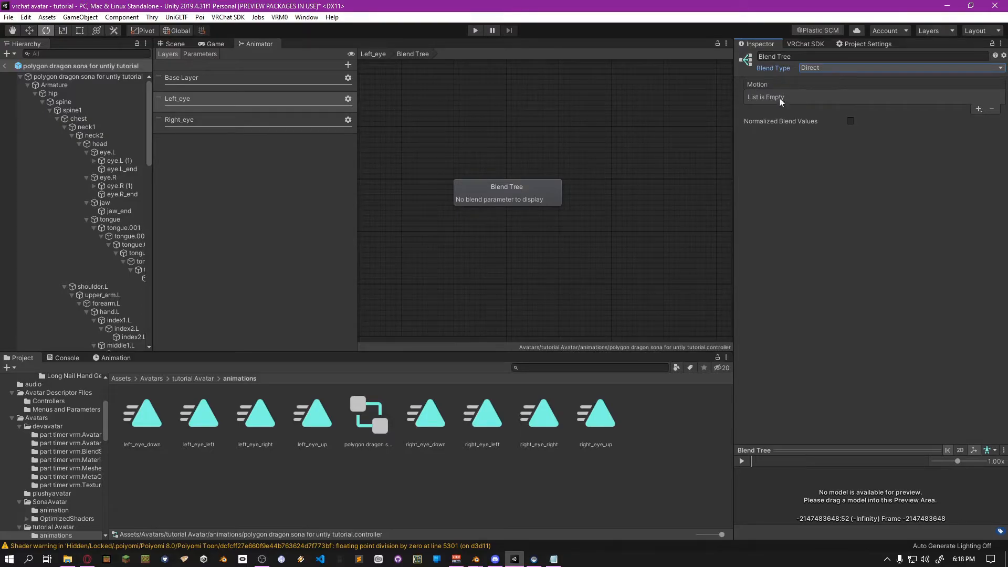
Add four empty motion fields to the Left_eye layer's Direct blend tree
{"action": "left_click", "coordinate": [980, 109]}
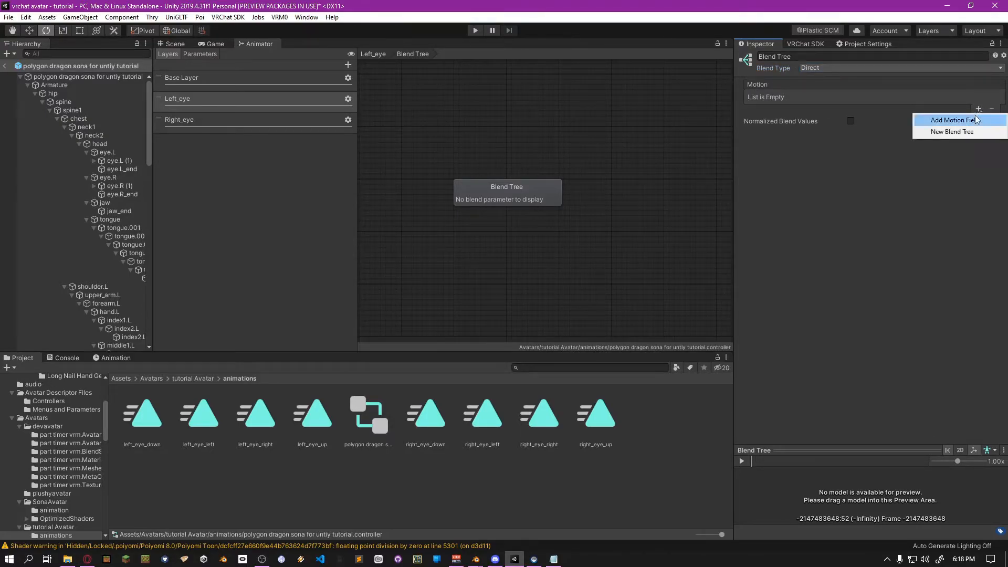
{"action": "left_click", "coordinate": [975, 120]}
{"action": "left_click", "coordinate": [979, 121]}
{"action": "left_click", "coordinate": [955, 134]}
{"action": "left_click", "coordinate": [979, 133]}
{"action": "left_click", "coordinate": [969, 148]}
{"action": "left_click", "coordinate": [978, 144]}
{"action": "left_click", "coordinate": [970, 155]}
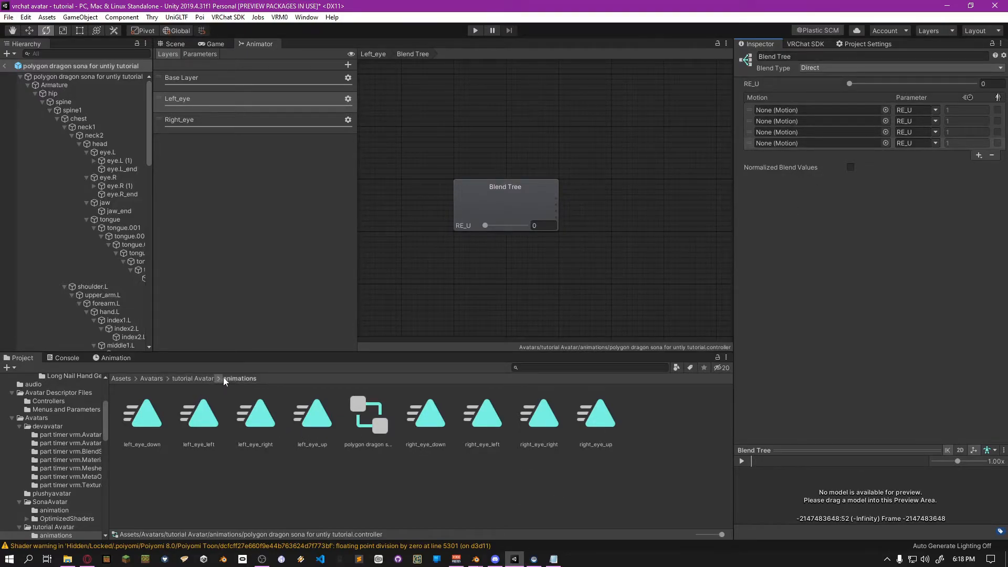
Assign the left_eye_down, left_eye_left, left_eye_right and left_eye_up clips to the blend tree's four motion fields, in that order
{"action": "left_click_drag", "start_coordinate": [148, 423], "coordinate": [831, 109]}
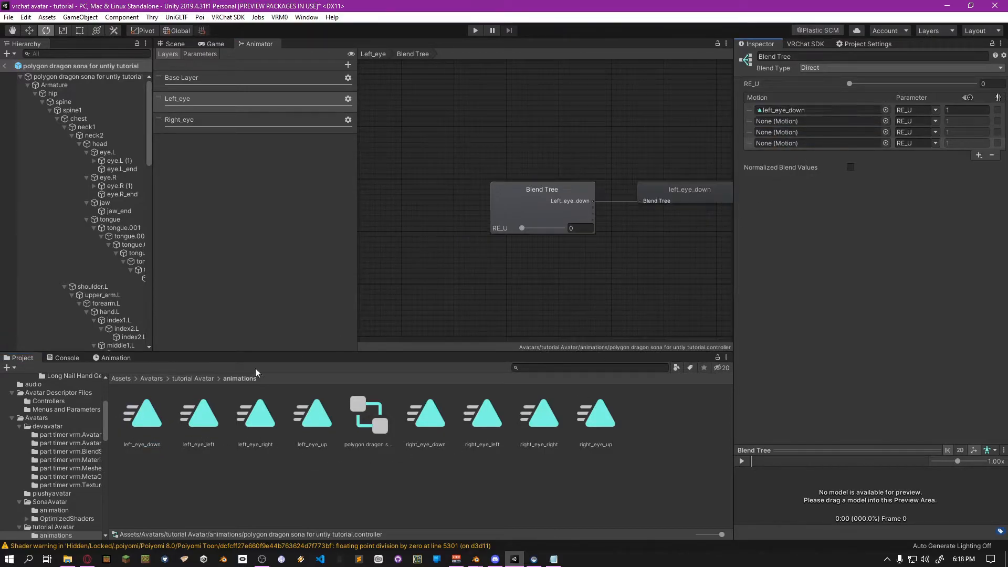
{"action": "left_click_drag", "start_coordinate": [198, 423], "coordinate": [782, 121]}
{"action": "left_click_drag", "start_coordinate": [255, 415], "coordinate": [804, 132]}
{"action": "left_click_drag", "start_coordinate": [312, 415], "coordinate": [824, 143]}
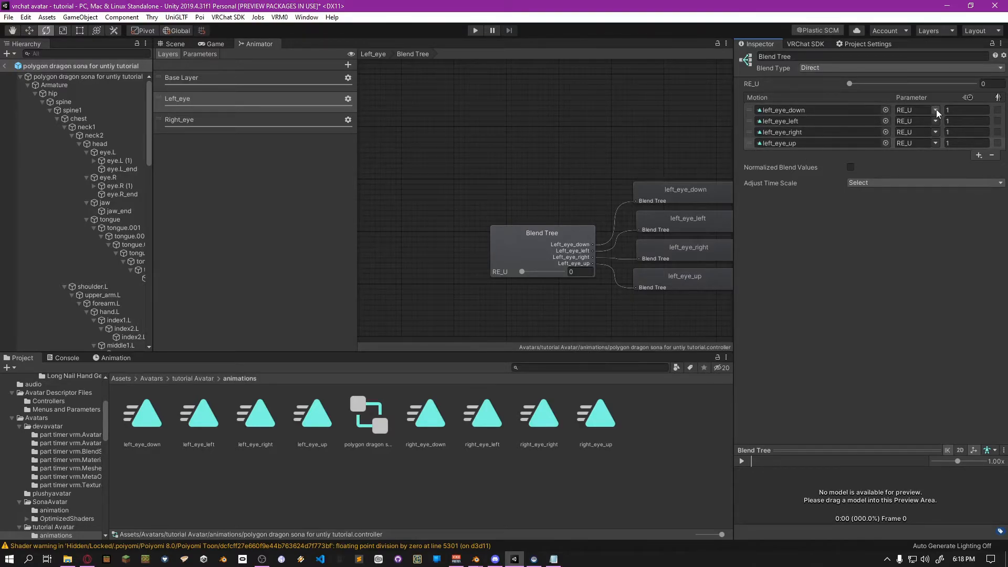
Set the left-eye motions' blend parameters to LE_D for down, LE_L for left, LE_R for right and LE_U for up
{"action": "left_click", "coordinate": [200, 54]}
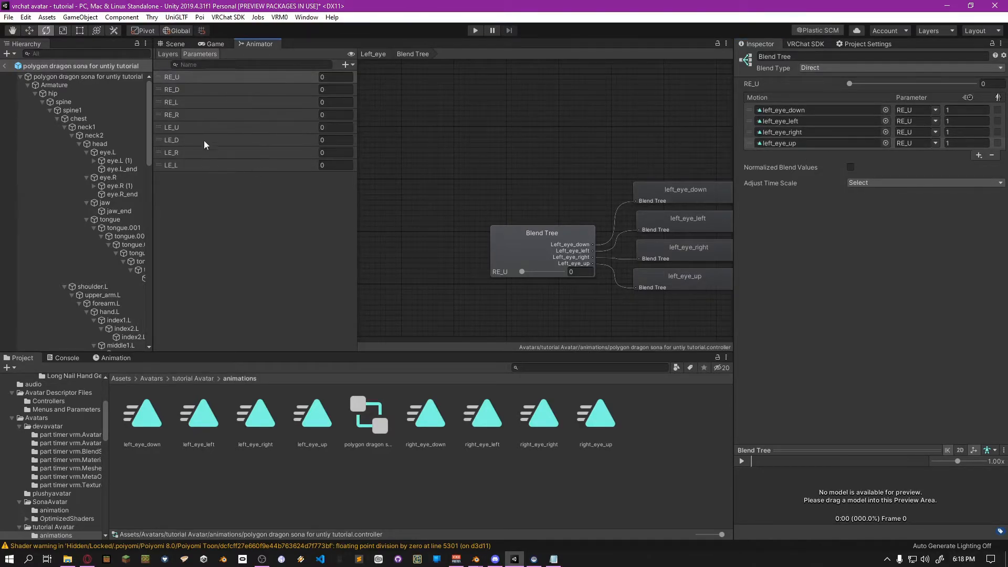
{"action": "left_click", "coordinate": [168, 55]}
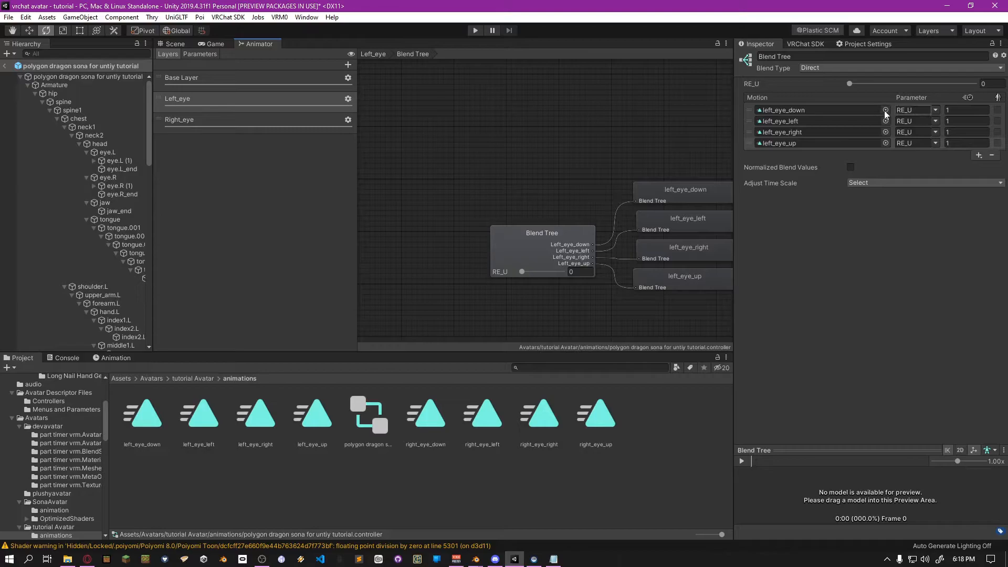
{"action": "left_click", "coordinate": [935, 110]}
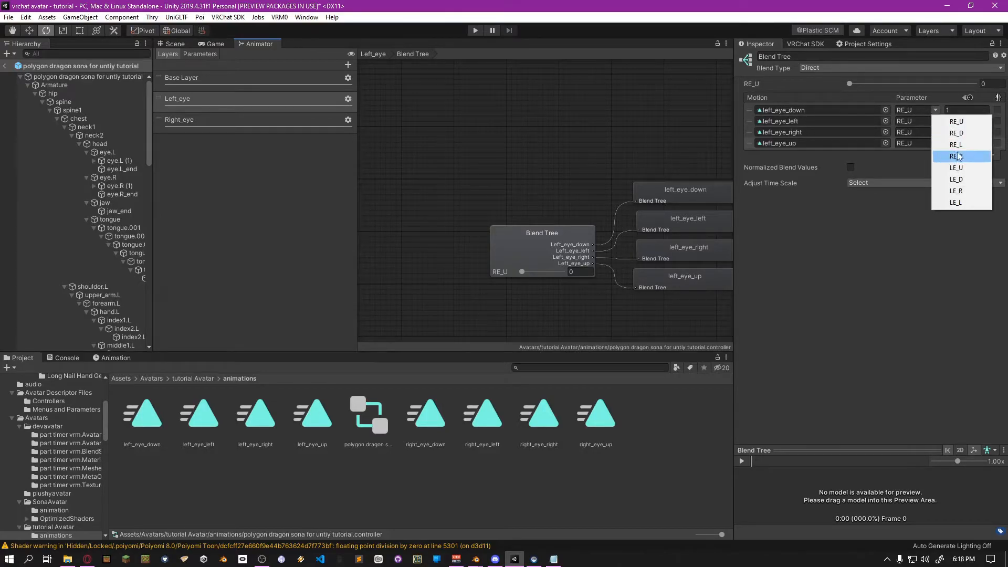
{"action": "left_click", "coordinate": [956, 180]}
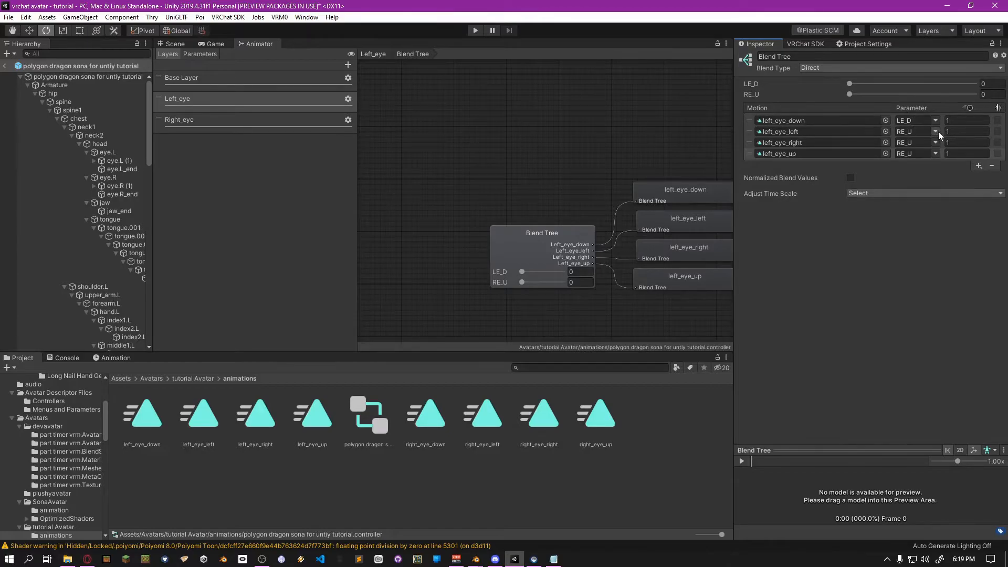
{"action": "left_click", "coordinate": [936, 131]}
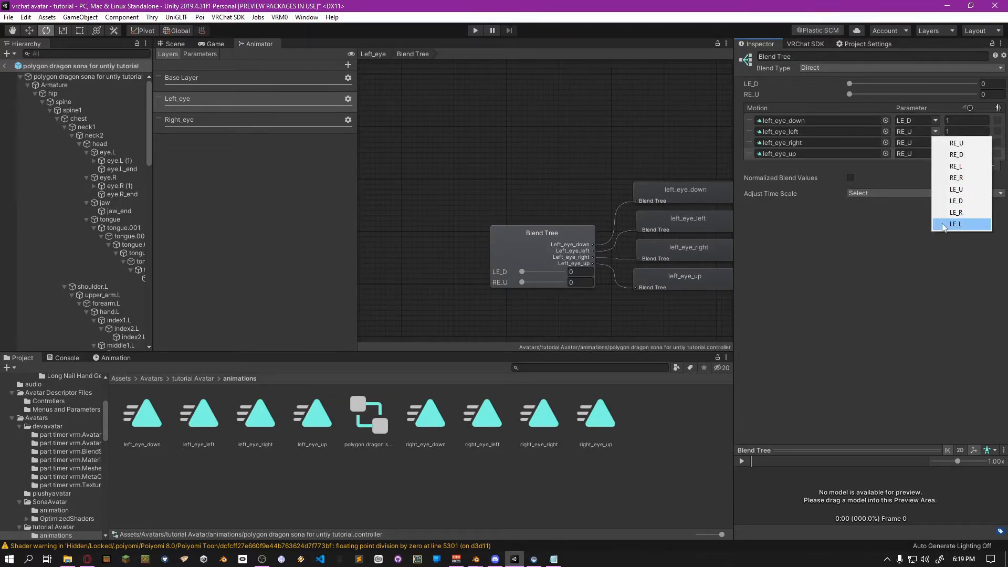
{"action": "left_click", "coordinate": [941, 224]}
{"action": "left_click", "coordinate": [935, 154]}
{"action": "left_click", "coordinate": [941, 235]}
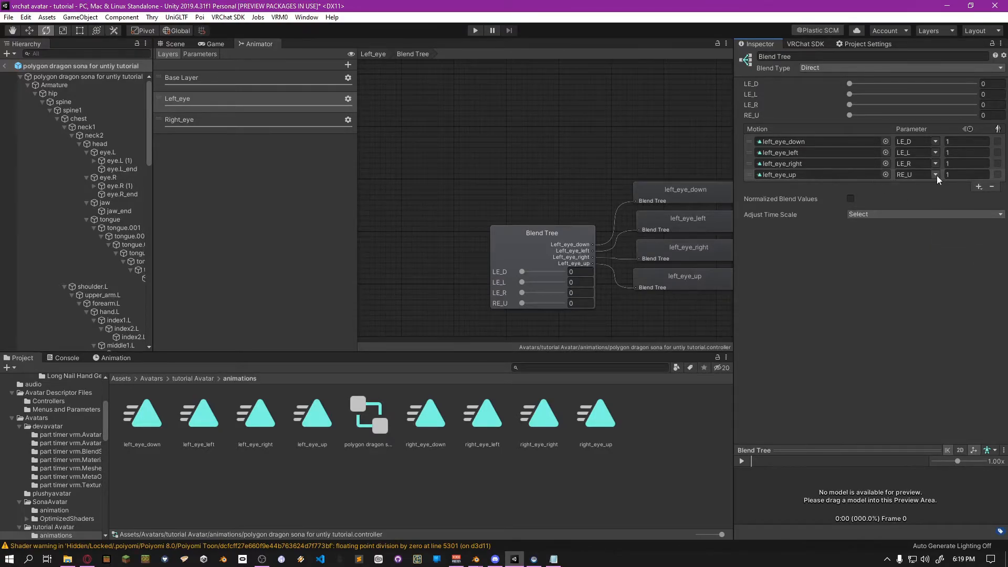
{"action": "left_click", "coordinate": [936, 175]}
{"action": "left_click", "coordinate": [948, 234]}
{"action": "key", "text": "a"}
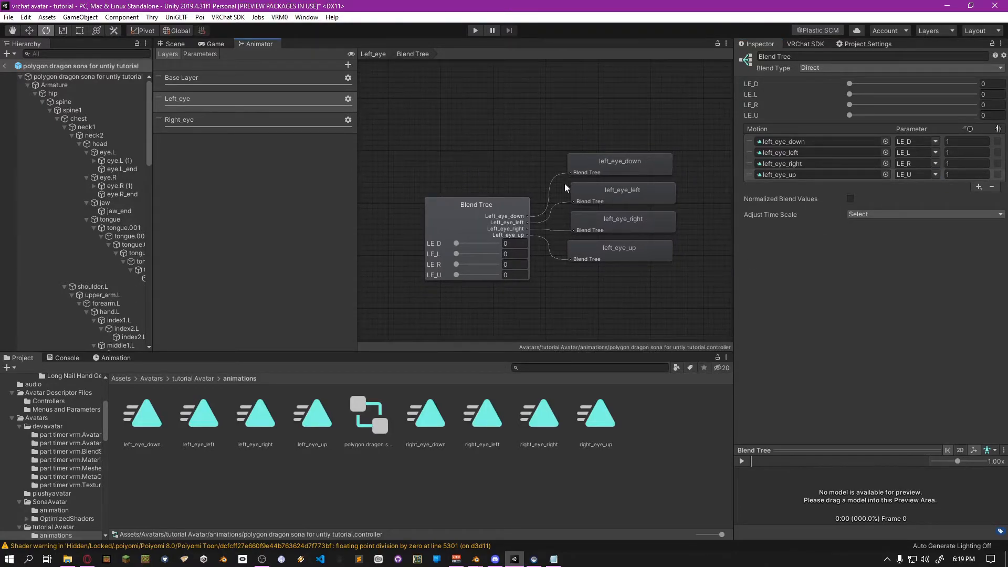
Create a new blend tree state in the Right_eye layer and place it just below the Entry node
{"action": "left_click", "coordinate": [294, 119]}
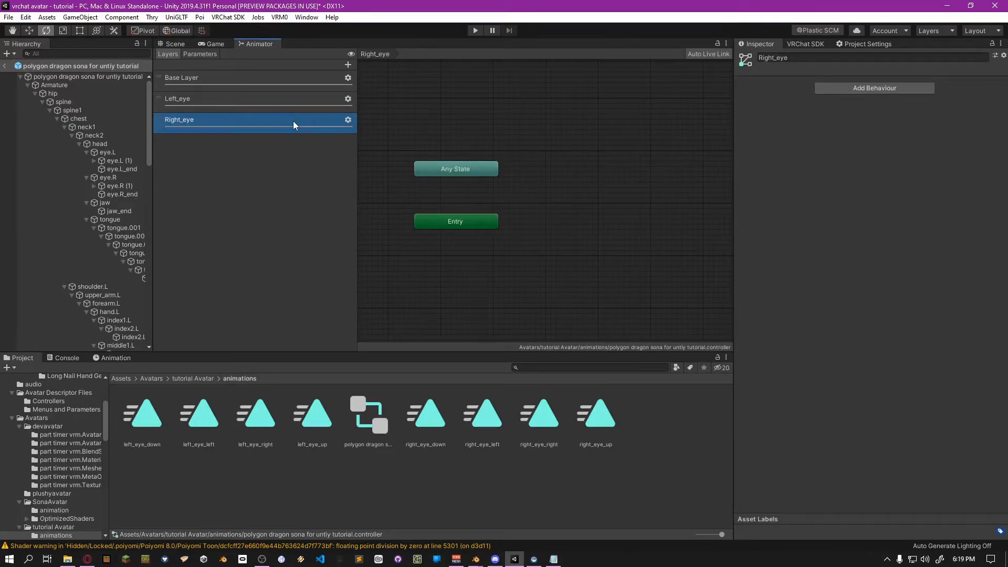
{"action": "right_click", "coordinate": [454, 267]}
{"action": "mouse_move", "coordinate": [525, 272]}
{"action": "left_click", "coordinate": [604, 295]}
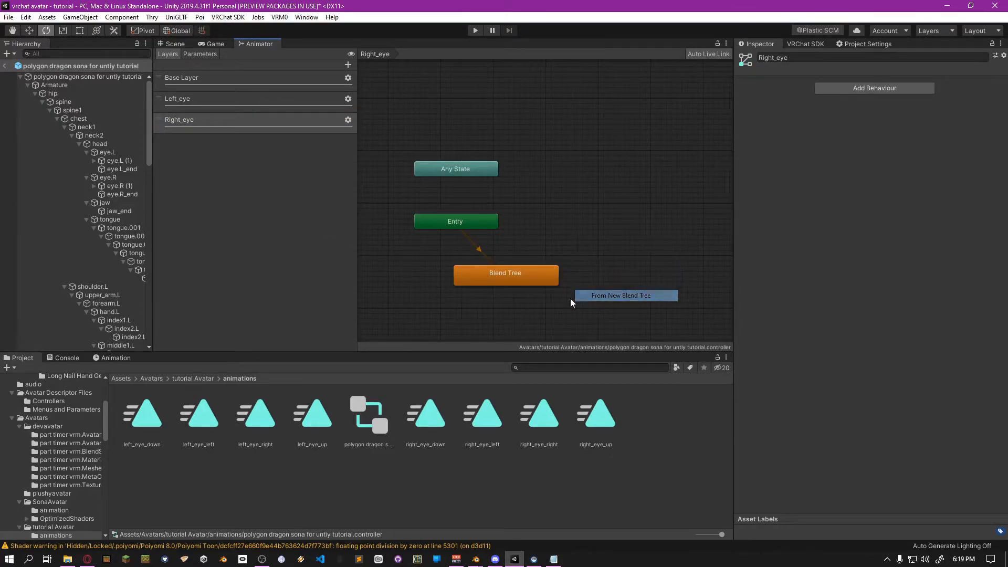
{"action": "left_click_drag", "start_coordinate": [487, 278], "coordinate": [439, 275]}
Open the Right_eye layer's blend tree and set its blend type to Direct
{"action": "double_click", "coordinate": [439, 276]}
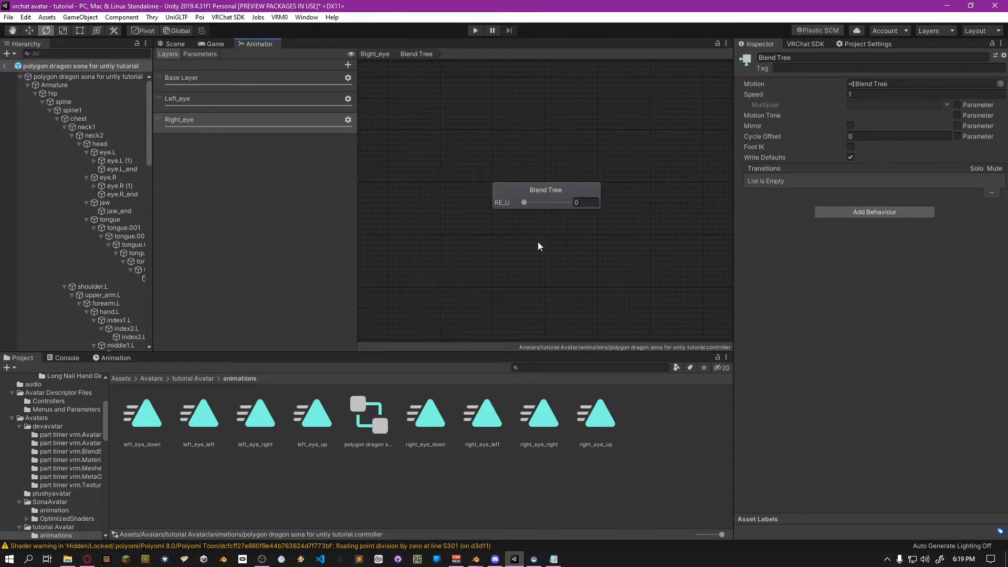
{"action": "middle_click_drag", "start_coordinate": [495, 215], "coordinate": [449, 220]}
{"action": "left_click", "coordinate": [817, 68]}
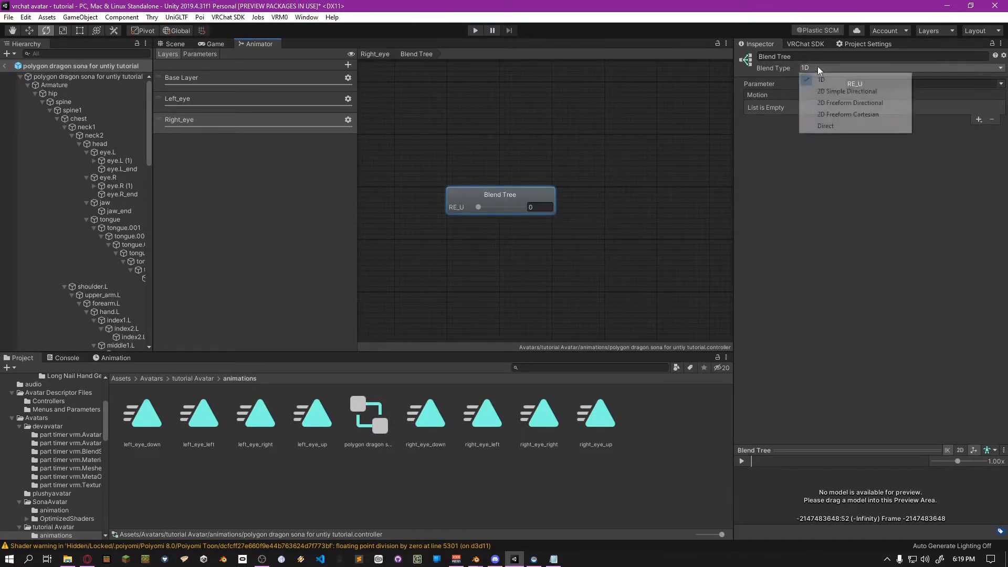
{"action": "left_click", "coordinate": [820, 126]}
Add four empty motion fields to the Right_eye layer's Direct blend tree
{"action": "left_click", "coordinate": [979, 109]}
{"action": "left_click", "coordinate": [975, 117]}
{"action": "left_click", "coordinate": [976, 121]}
{"action": "left_click", "coordinate": [978, 133]}
{"action": "left_click", "coordinate": [978, 132]}
{"action": "left_click", "coordinate": [979, 144]}
{"action": "left_click", "coordinate": [967, 143]}
{"action": "left_click", "coordinate": [979, 155]}
{"action": "left_click", "coordinate": [893, 163]}
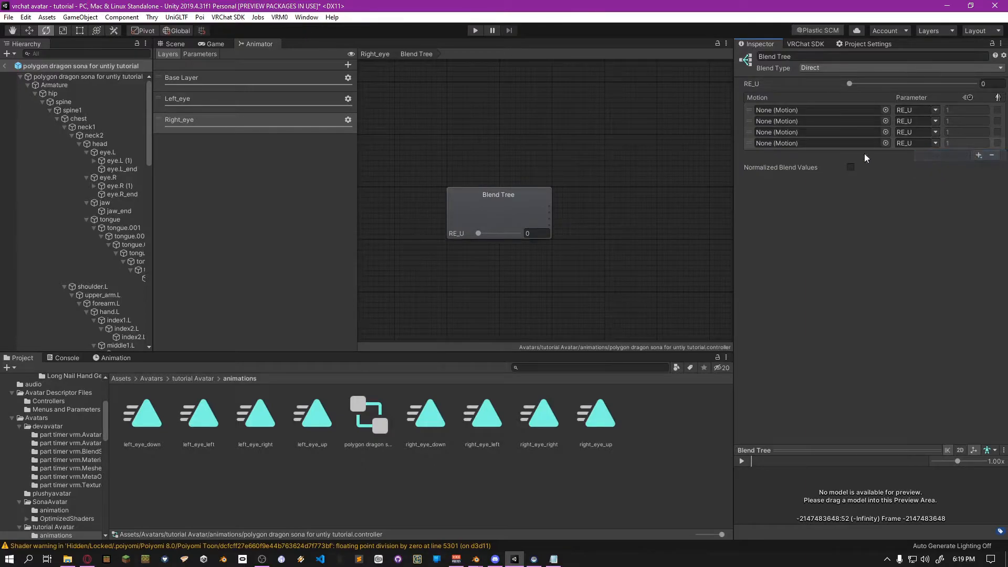
Assign the right_eye_down, right_eye_left, right_eye_right and right_eye_up clips to the blend tree's four motion fields, in that order
{"action": "left_click_drag", "start_coordinate": [425, 418], "coordinate": [784, 111]}
{"action": "left_click_drag", "start_coordinate": [483, 415], "coordinate": [796, 124]}
{"action": "left_click_drag", "start_coordinate": [538, 418], "coordinate": [787, 134]}
{"action": "left_click_drag", "start_coordinate": [596, 415], "coordinate": [818, 146]}
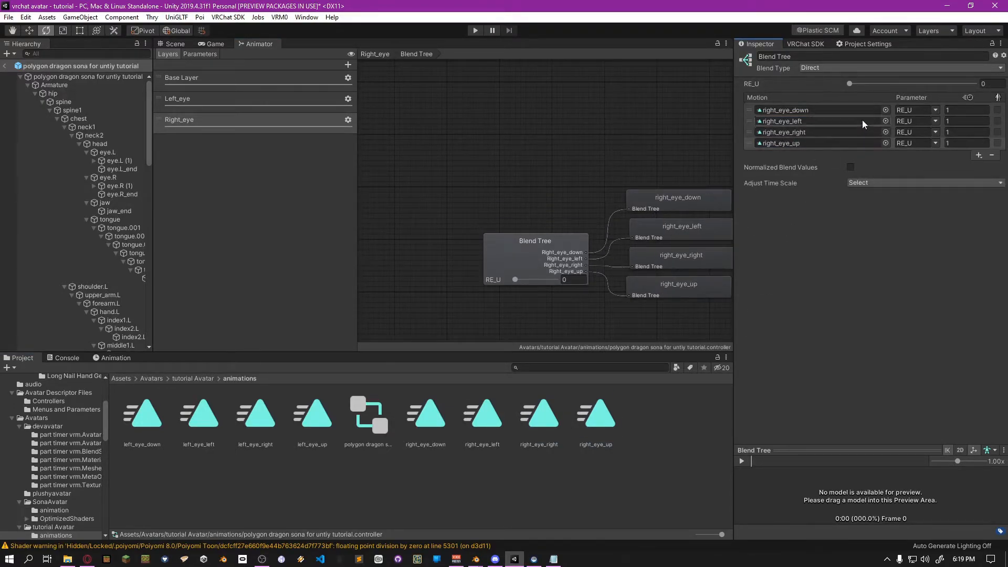
Set the right-eye motions' blend parameters to RE_D for down, RE_L for left, RE_R for right and RE_U for up
{"action": "left_click", "coordinate": [936, 111]}
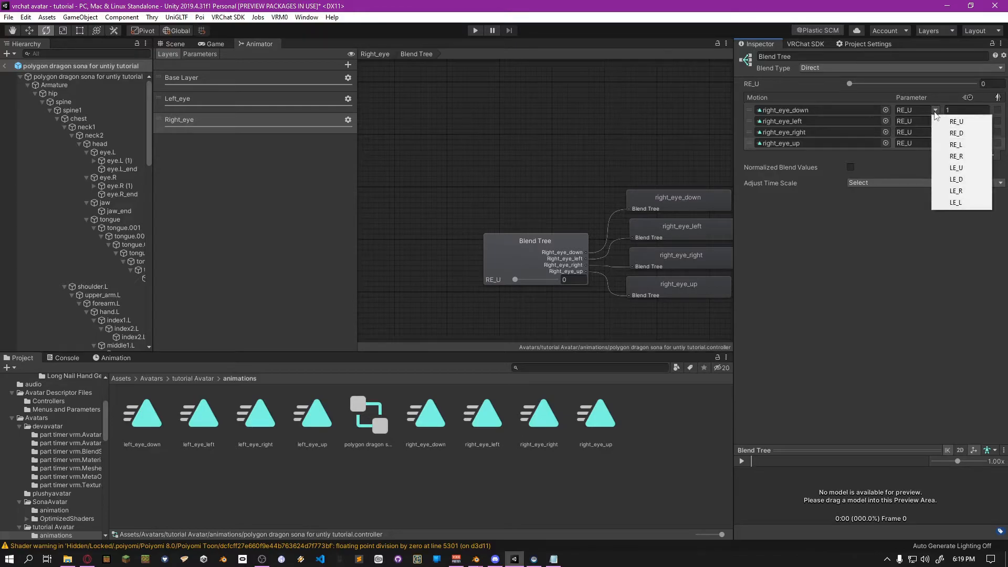
{"action": "left_click", "coordinate": [956, 133]}
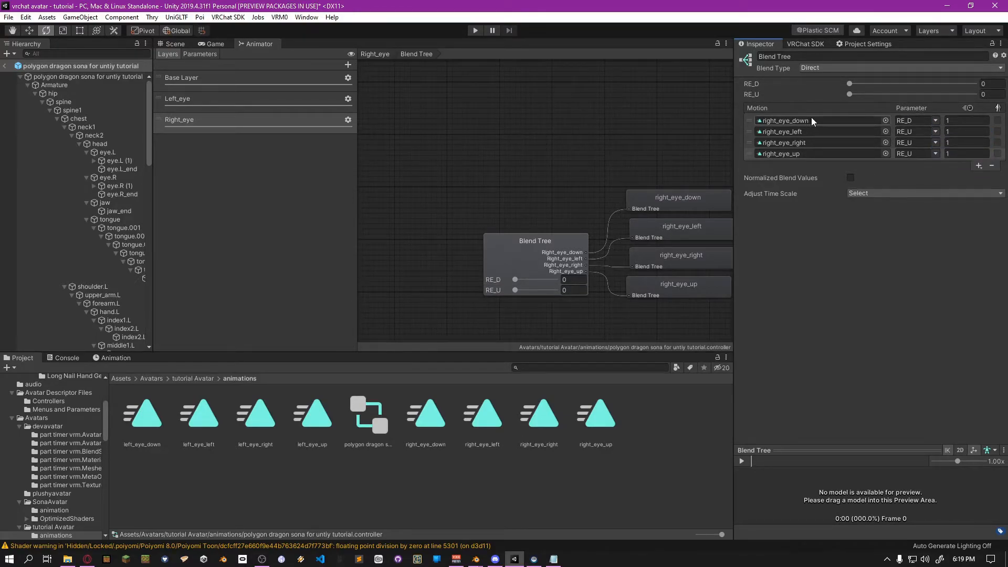
{"action": "left_click", "coordinate": [935, 132]}
{"action": "left_click", "coordinate": [957, 166]}
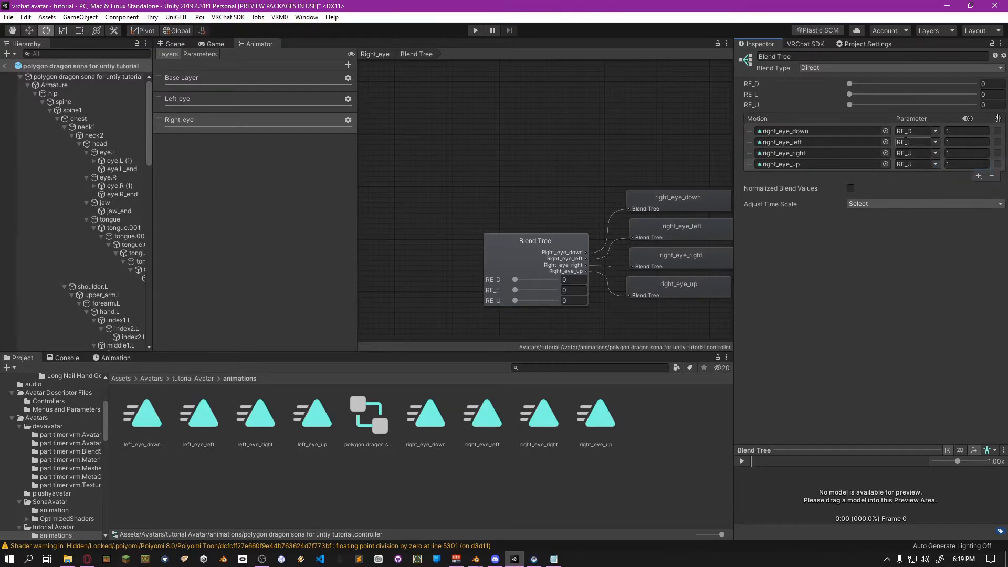
{"action": "left_click", "coordinate": [935, 154]}
{"action": "left_click", "coordinate": [945, 201]}
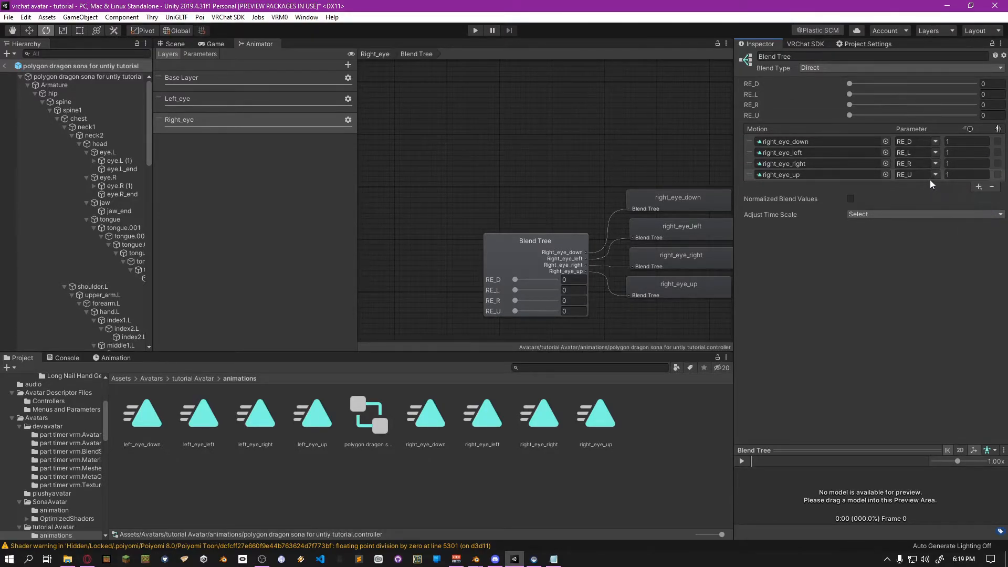
{"action": "left_click", "coordinate": [936, 174]}
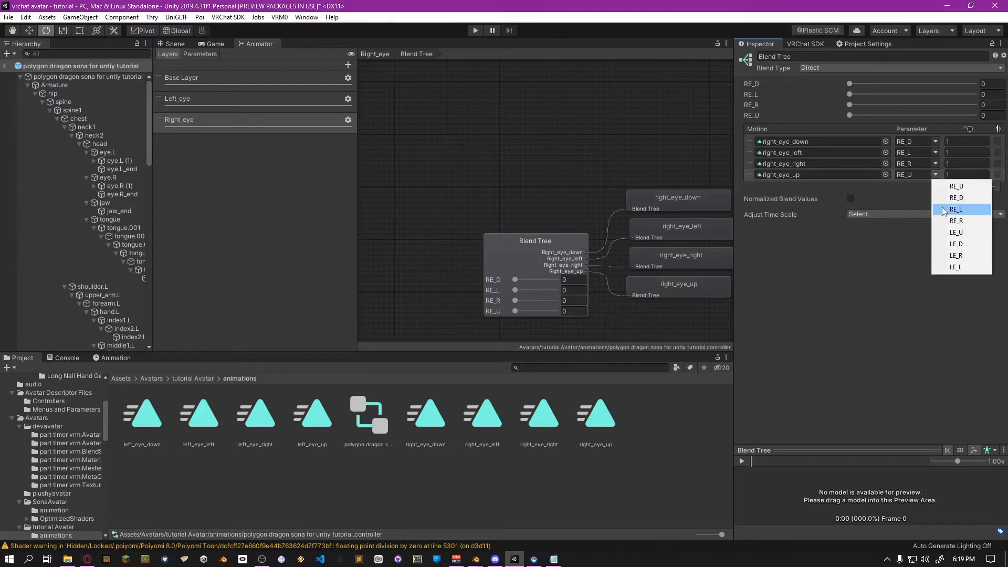
{"action": "left_click", "coordinate": [953, 186]}
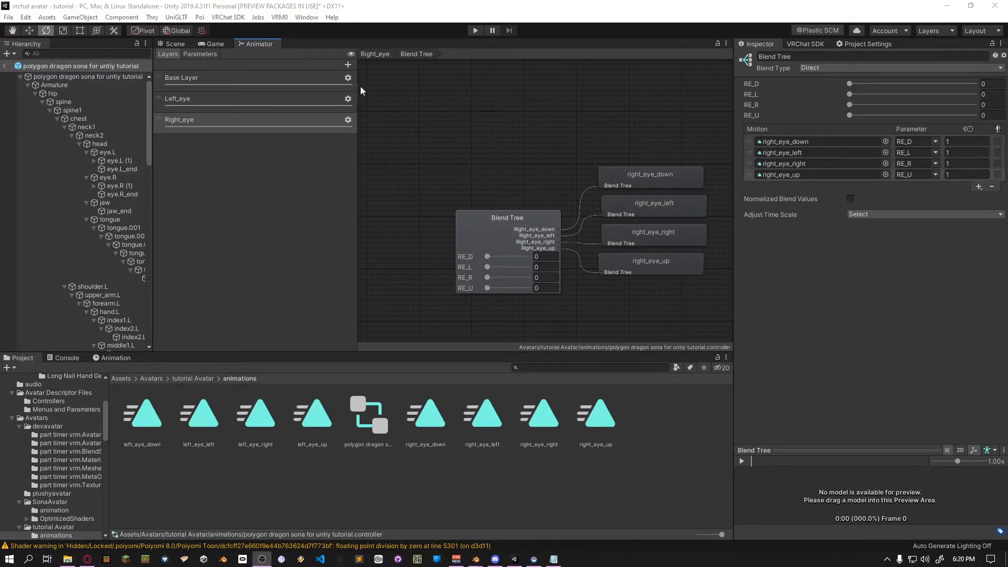
Return to the scene view and set the Animator culling mode of the avatar's root object to Always Animate
{"action": "left_click", "coordinate": [179, 43]}
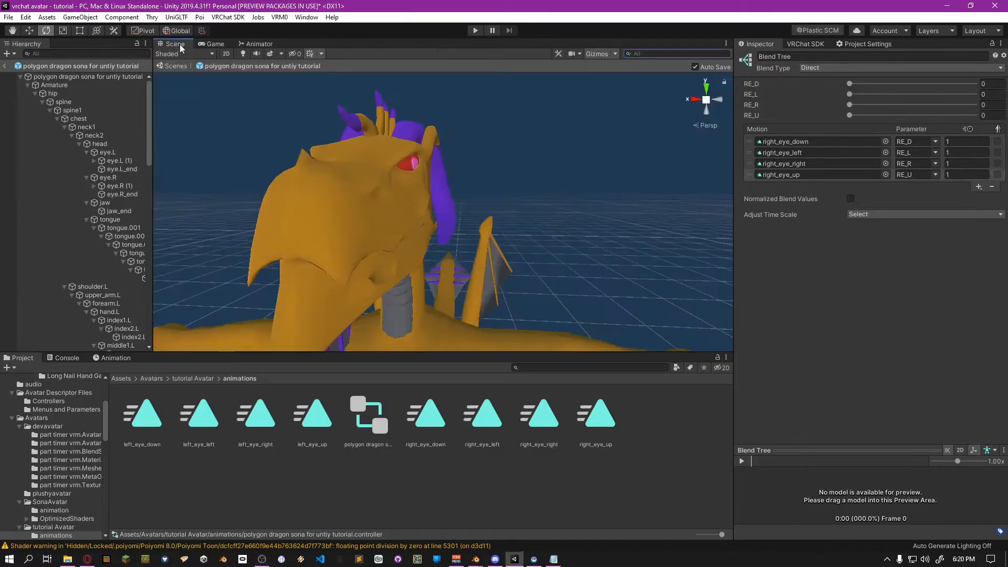
{"action": "left_click", "coordinate": [79, 76]}
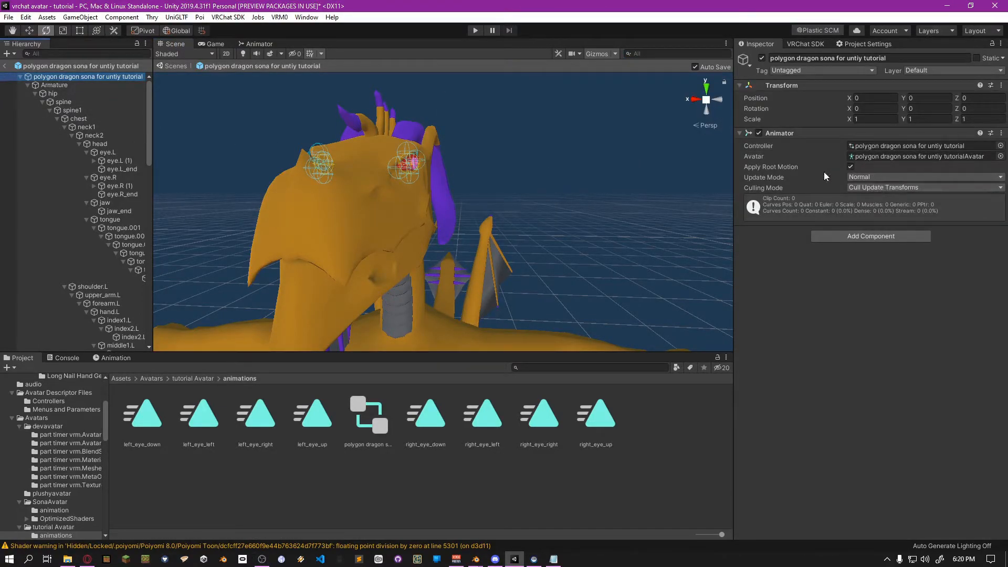
{"action": "left_click", "coordinate": [866, 187]}
{"action": "left_click", "coordinate": [878, 200]}
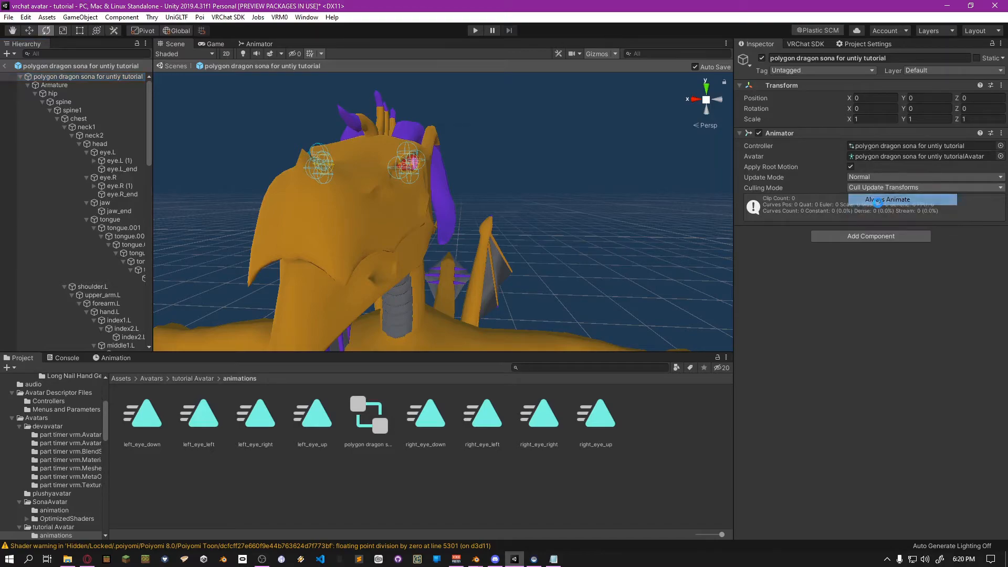
{"action": "left_click", "coordinate": [740, 133]}
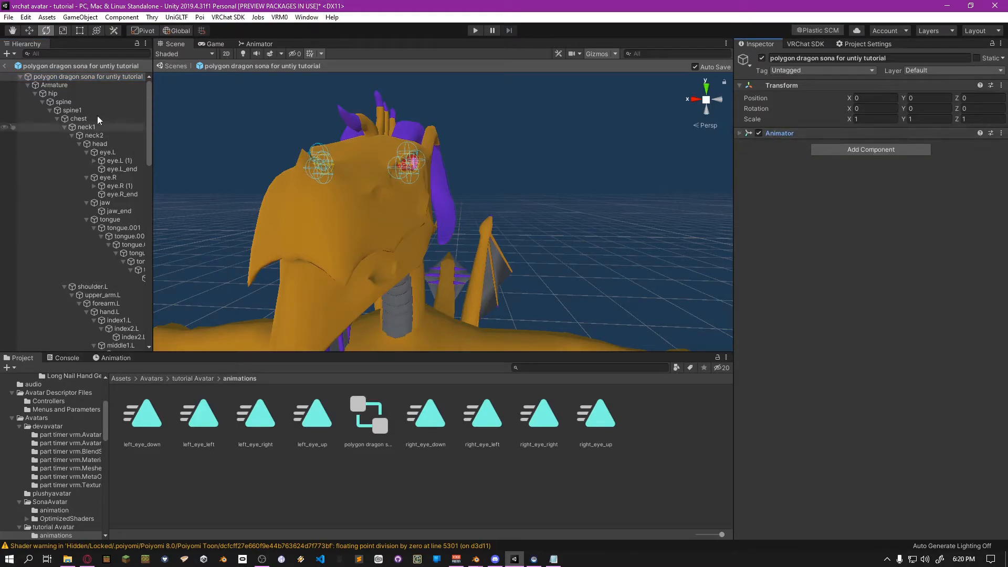
Add a VRC Avatar Descriptor component to the avatar's root object
{"action": "left_click", "coordinate": [82, 78]}
{"action": "left_click", "coordinate": [86, 66]}
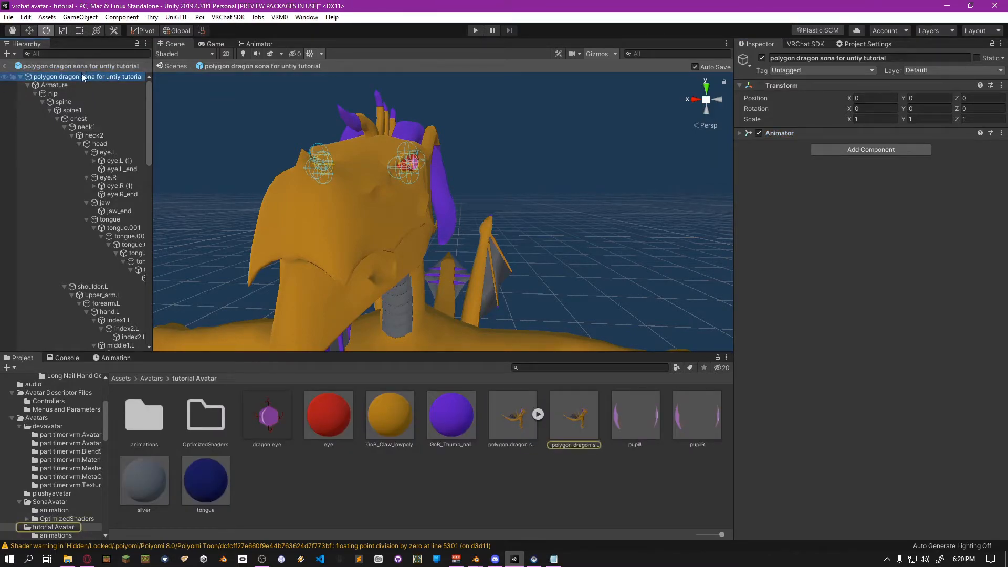
{"action": "left_click", "coordinate": [82, 77]}
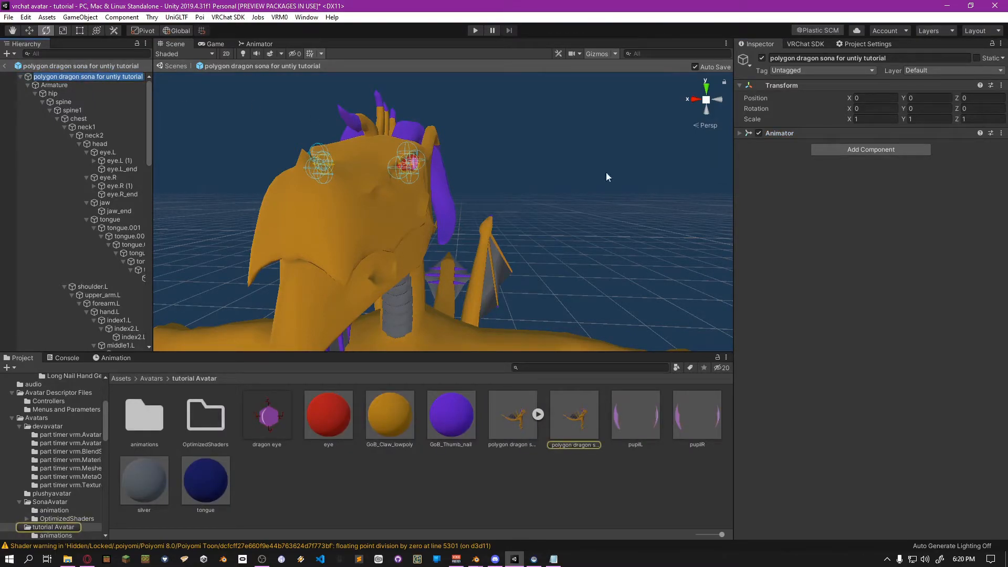
{"action": "left_click", "coordinate": [738, 134]}
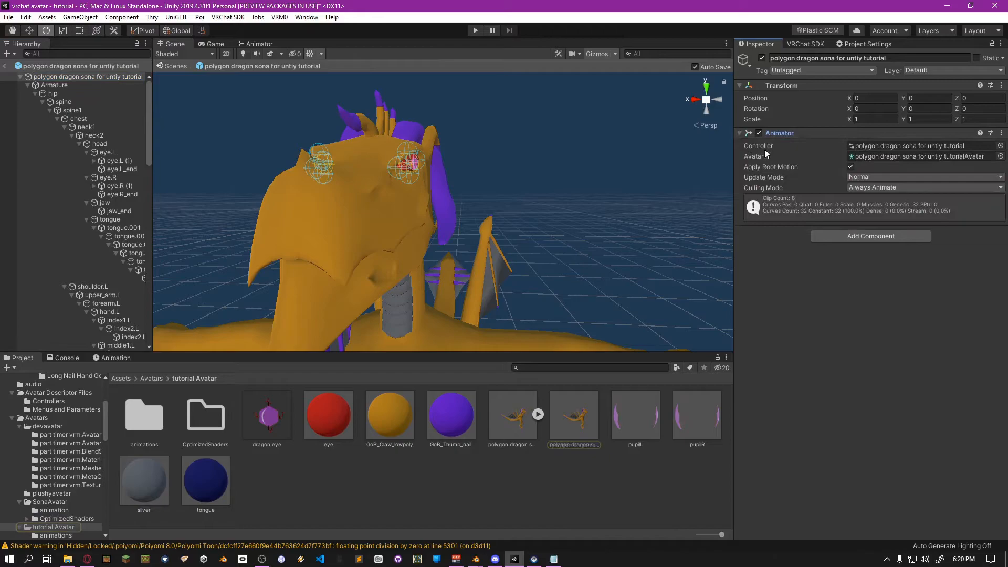
{"action": "left_click", "coordinate": [827, 239]}
{"action": "type", "text": "vrc"}
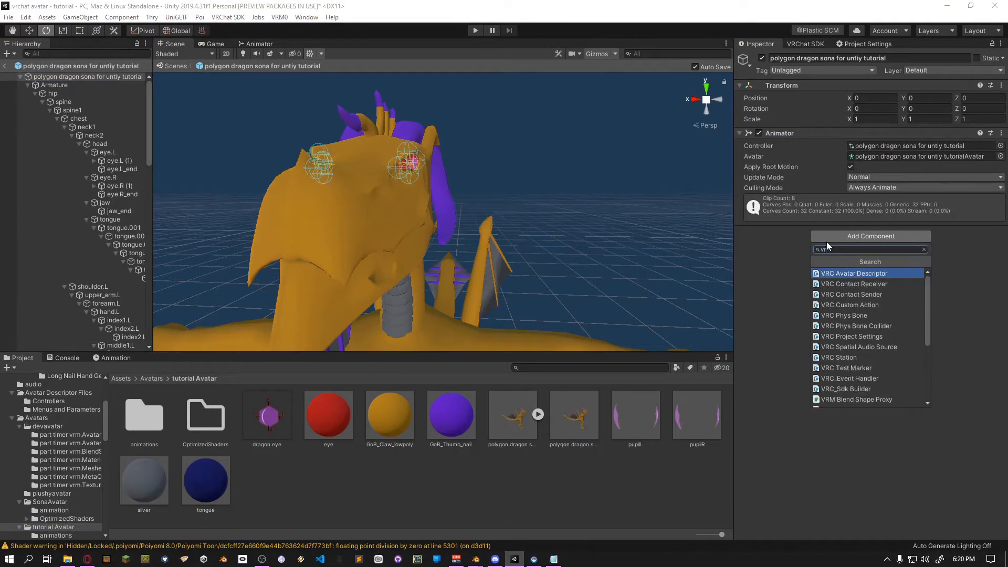
{"action": "left_click", "coordinate": [853, 276]}
Auto-detect the LipSync visemes in the VRC Avatar Descriptor, then collapse the LipSync section
{"action": "left_click", "coordinate": [739, 231]}
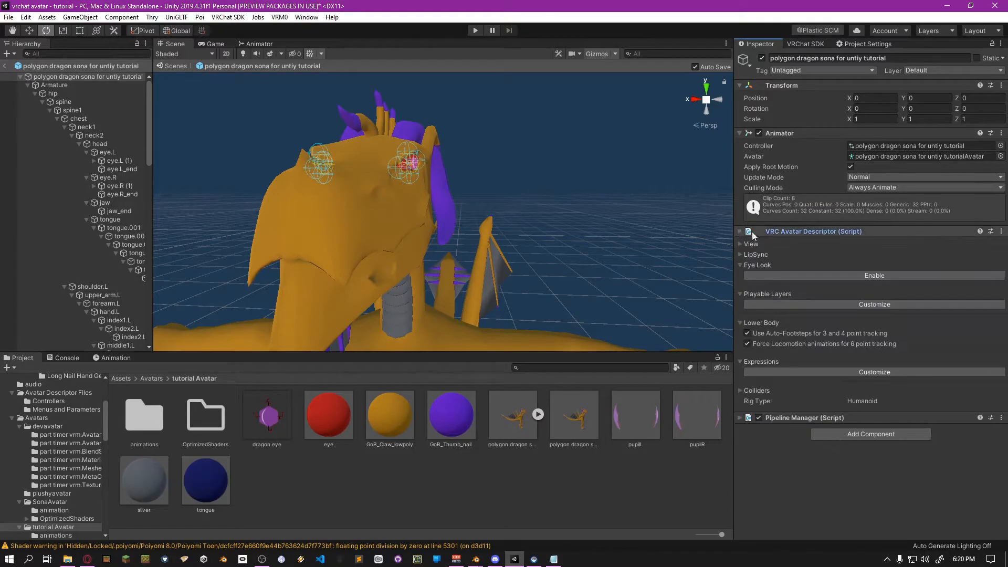
{"action": "left_click", "coordinate": [740, 254]}
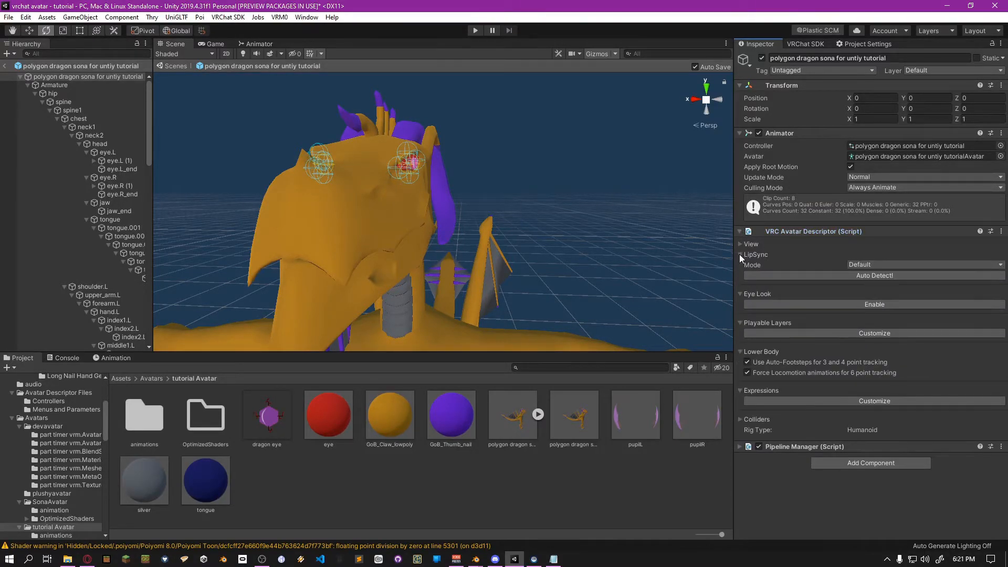
{"action": "left_click", "coordinate": [788, 276]}
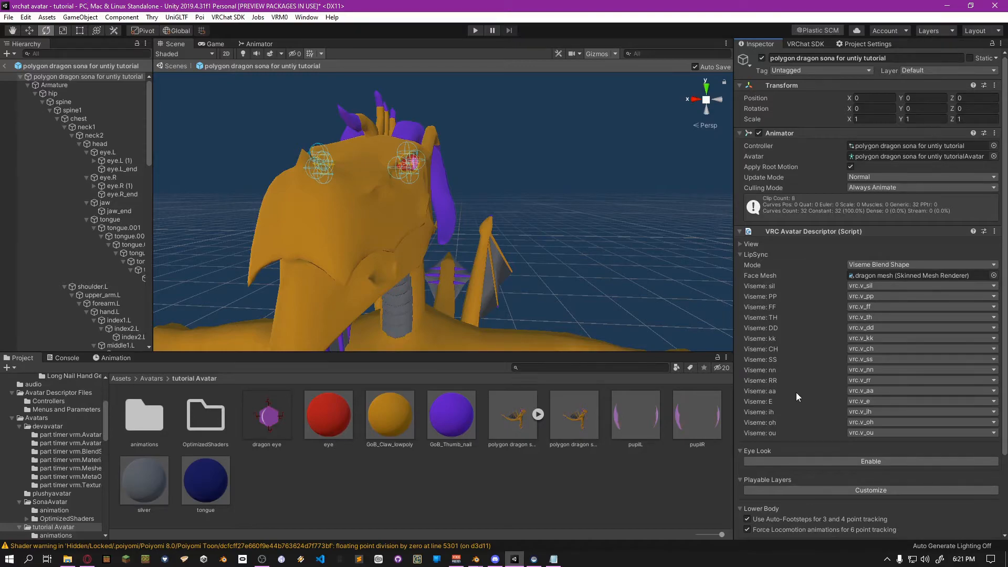
{"action": "left_click", "coordinate": [742, 256]}
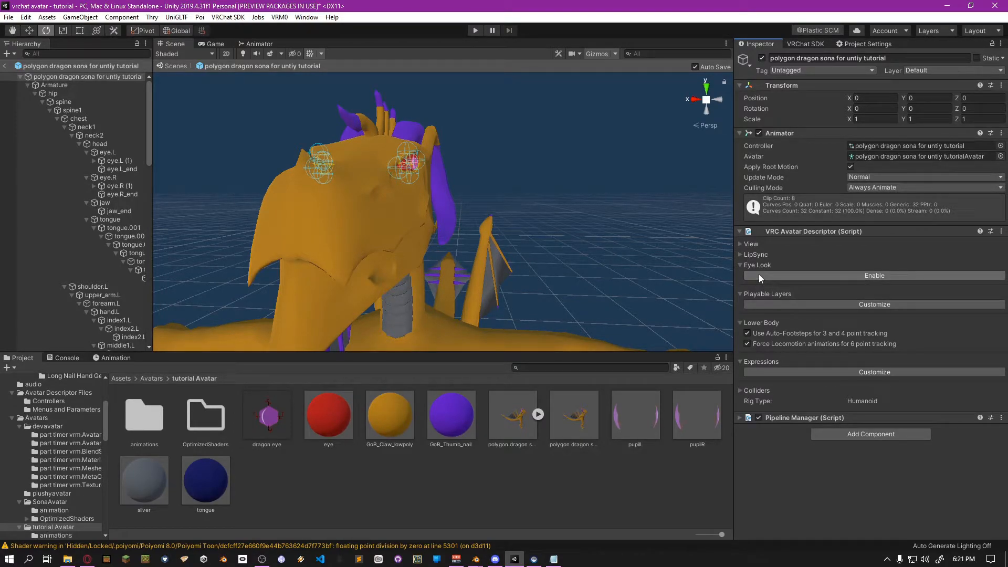
Enable Eye Look in the VRC Avatar Descriptor and assign eye.L as the left eye bone
{"action": "left_click", "coordinate": [775, 276]}
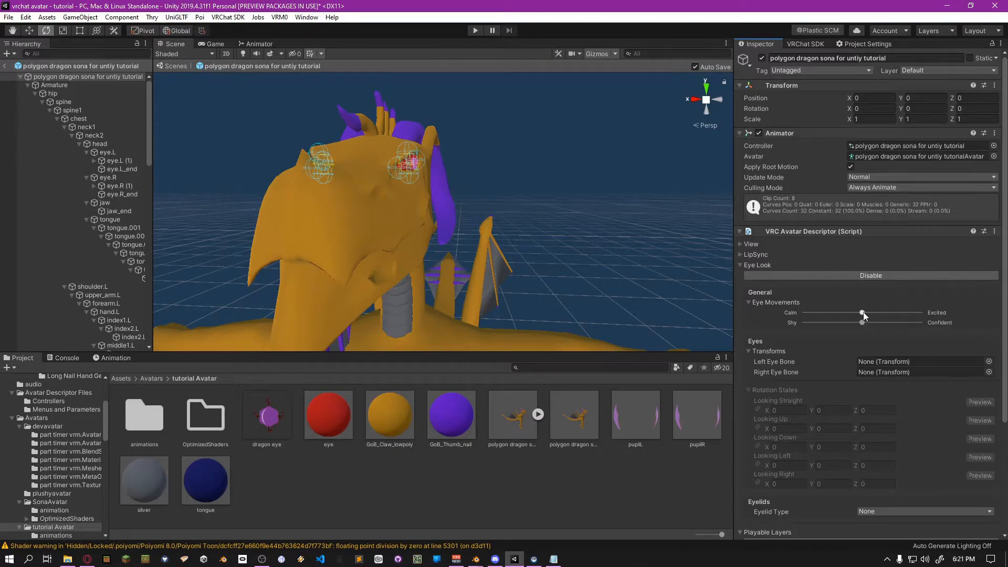
{"action": "left_click_drag", "start_coordinate": [862, 313], "coordinate": [933, 328]}
{"action": "scroll", "coordinate": [783, 345], "scroll_direction": "down", "scroll_amount": 3}
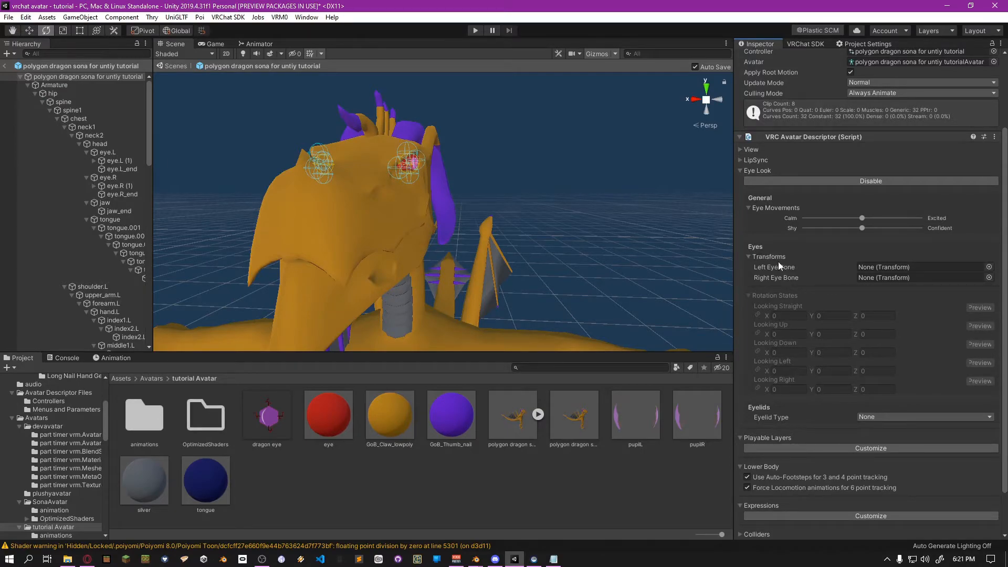
{"action": "left_click", "coordinate": [989, 268]}
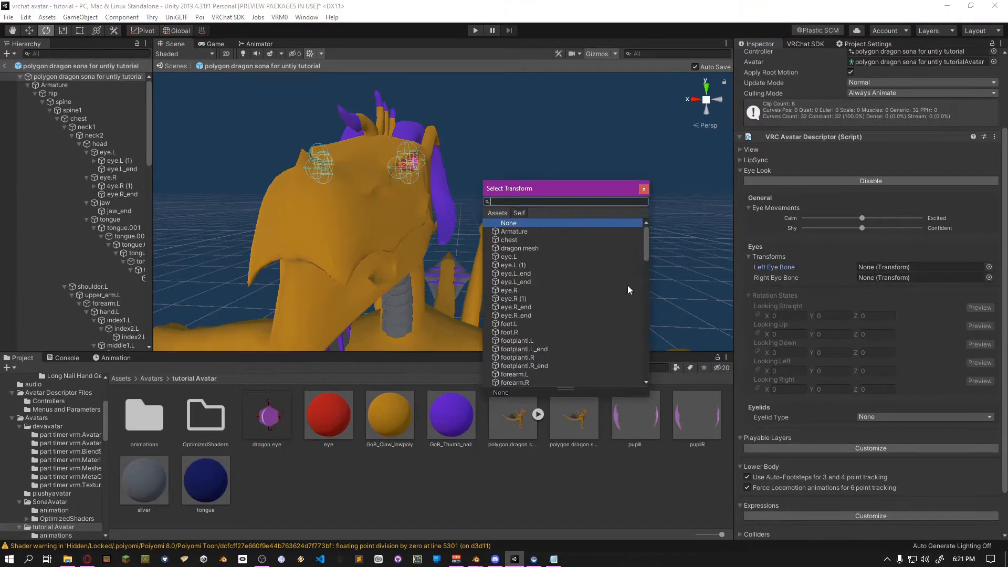
{"action": "type", "text": "eye"}
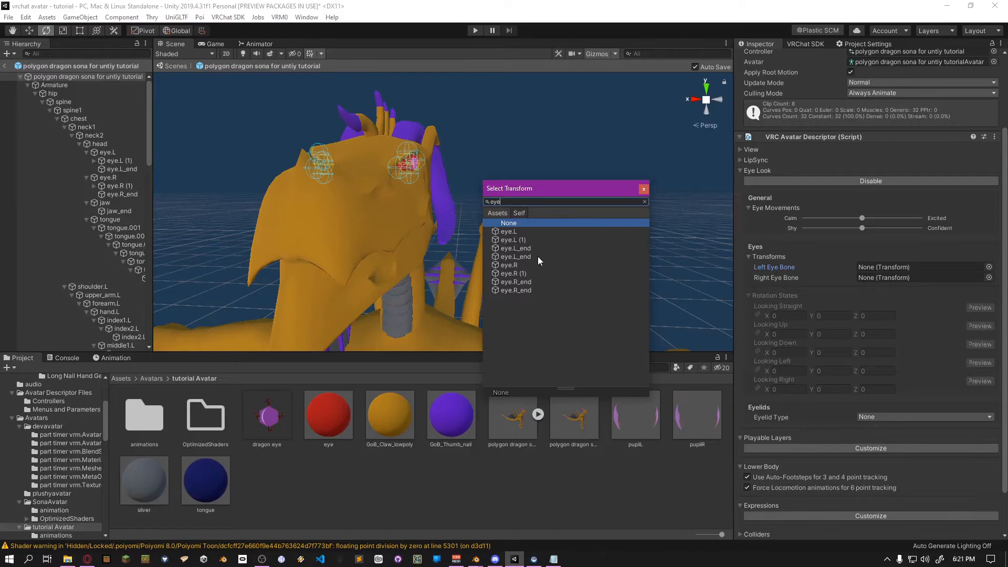
{"action": "left_click", "coordinate": [514, 231]}
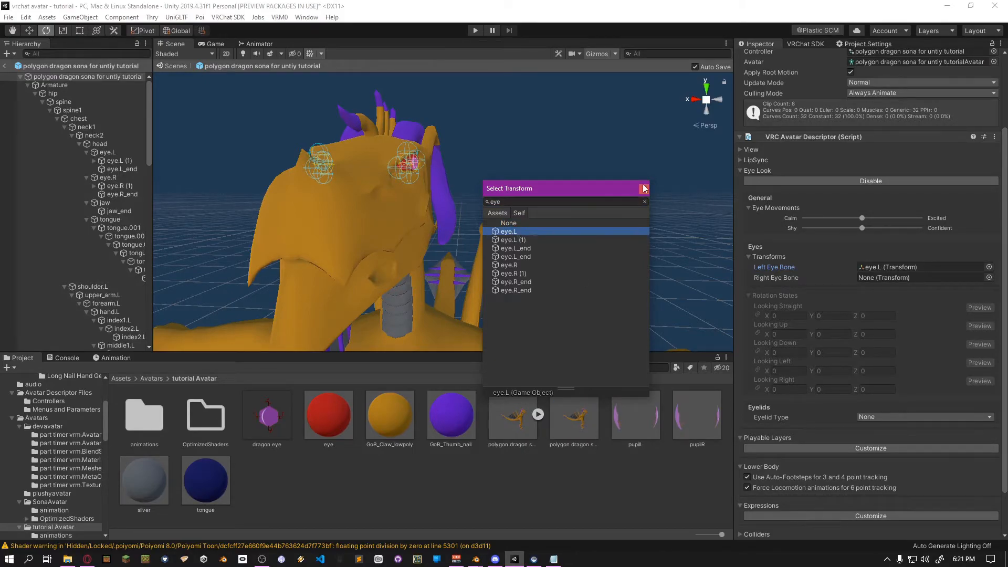
Assign eye.R as the right eye bone in the Eye Look transforms
{"action": "left_click", "coordinate": [989, 278]}
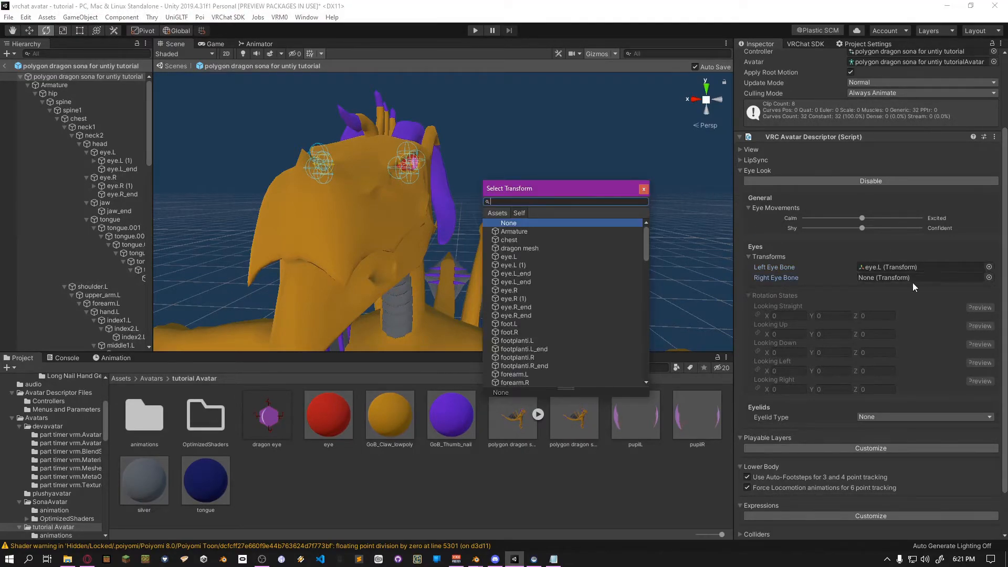
{"action": "type", "text": "eye"}
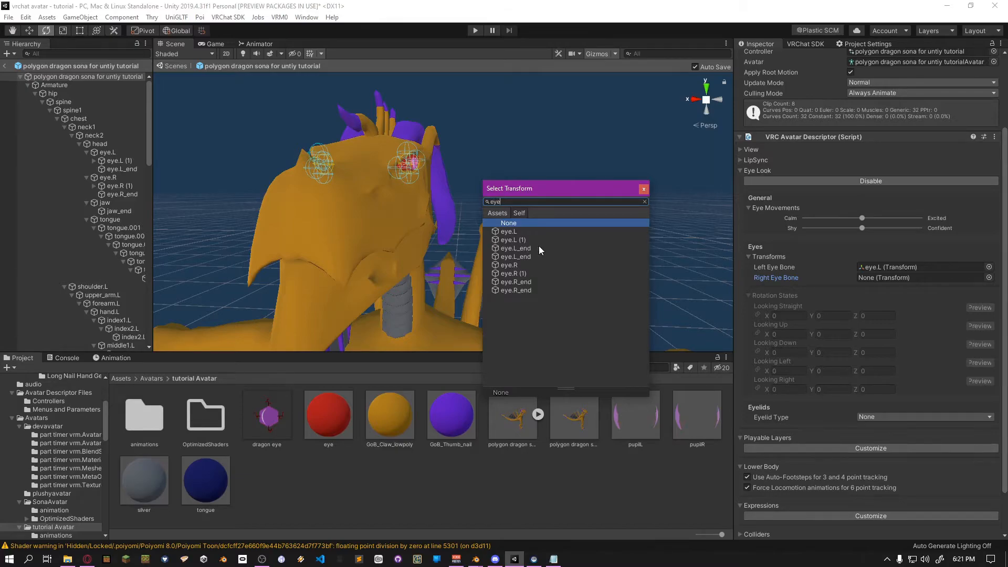
{"action": "left_click", "coordinate": [511, 265]}
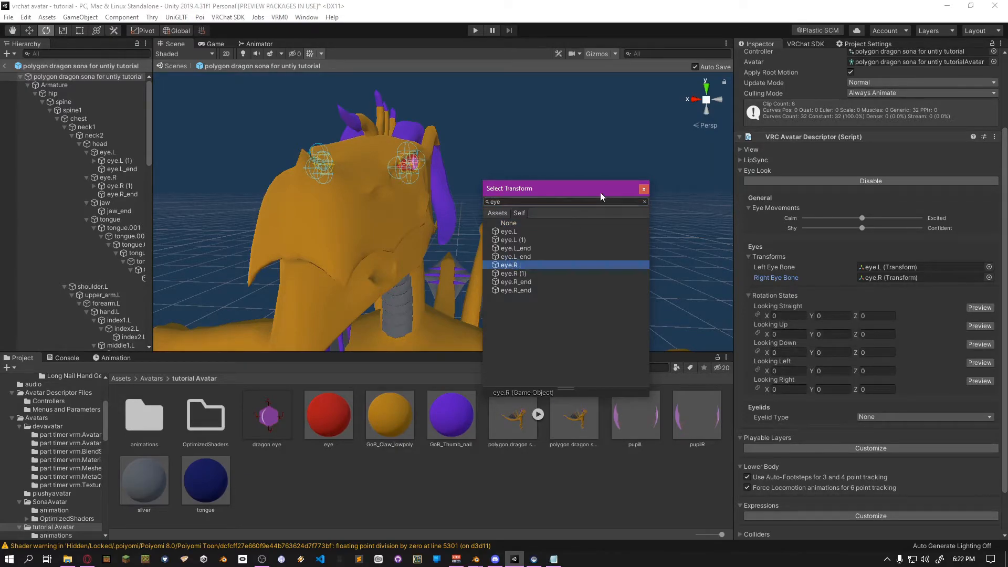
{"action": "left_click", "coordinate": [643, 188]}
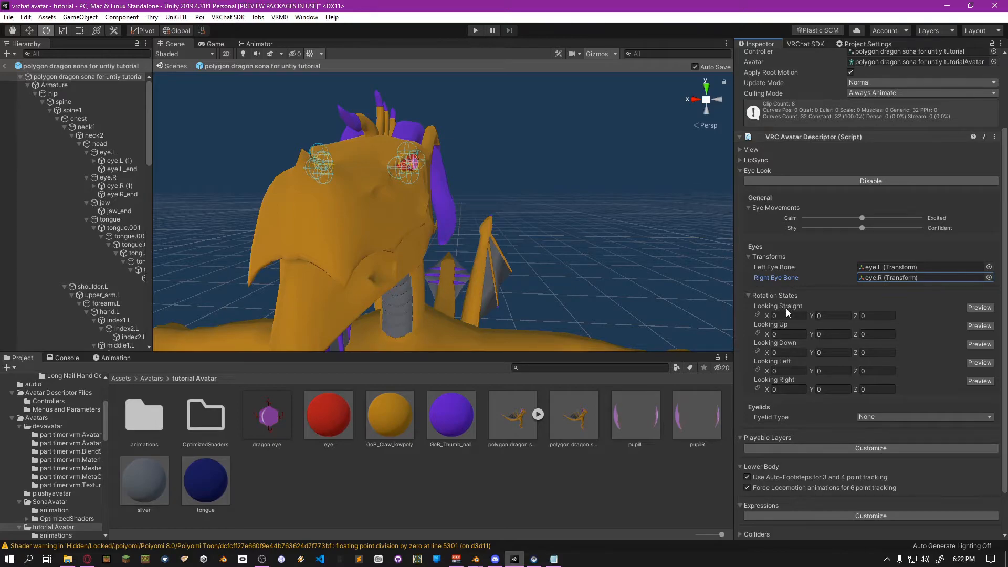
Unlink the left and right eye rotations for Looking Straight, Up, Down, Left and Right
{"action": "middle_click_drag", "start_coordinate": [528, 215], "coordinate": [507, 223]}
{"action": "middle_click_drag", "start_coordinate": [388, 217], "coordinate": [470, 221]}
{"action": "left_click_drag", "start_coordinate": [471, 221], "coordinate": [430, 220], "text": "alt"}
{"action": "middle_click_drag", "start_coordinate": [430, 220], "coordinate": [443, 222]}
{"action": "left_click_drag", "start_coordinate": [443, 222], "coordinate": [367, 210], "text": "alt"}
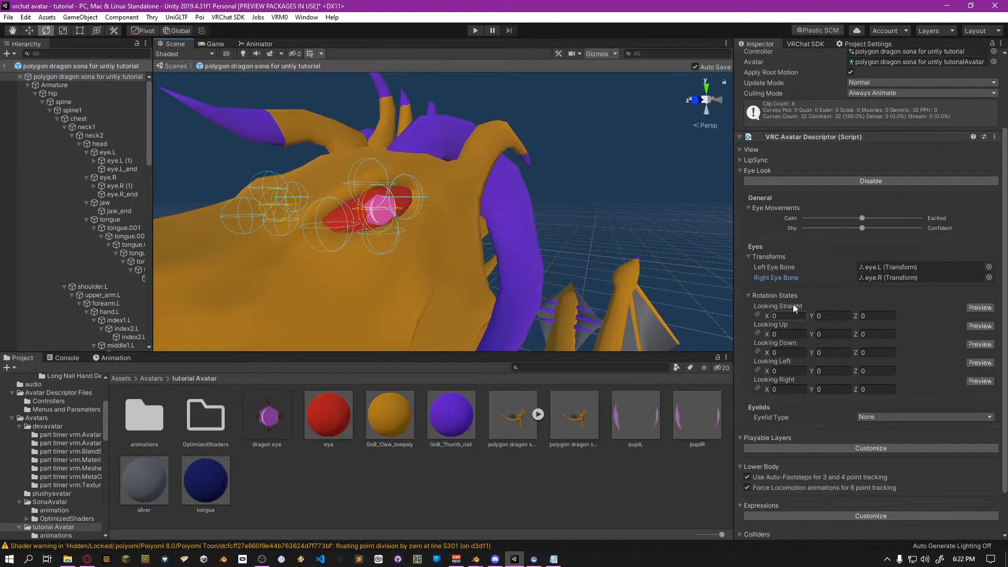
{"action": "left_click", "coordinate": [757, 307]}
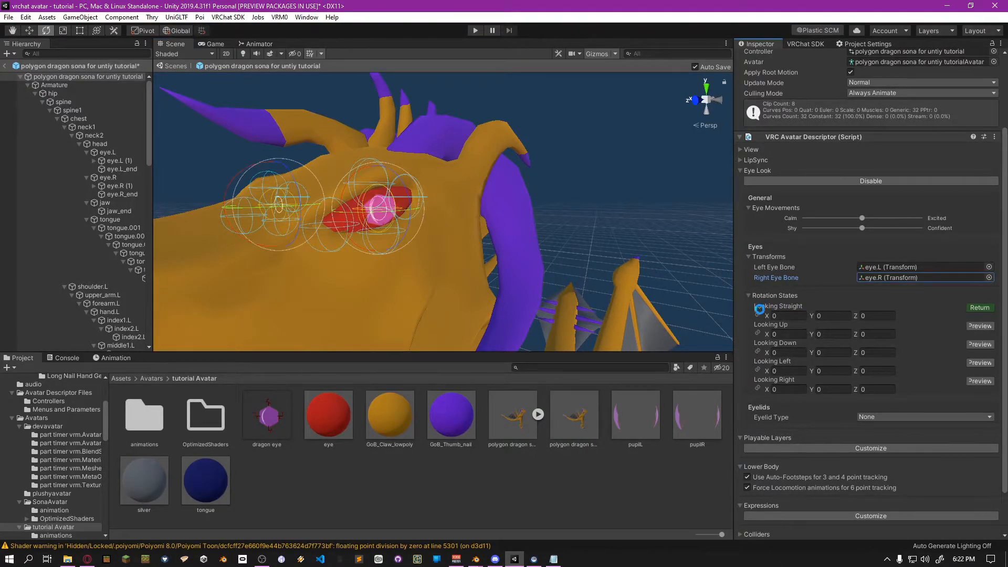
{"action": "left_click", "coordinate": [758, 315]}
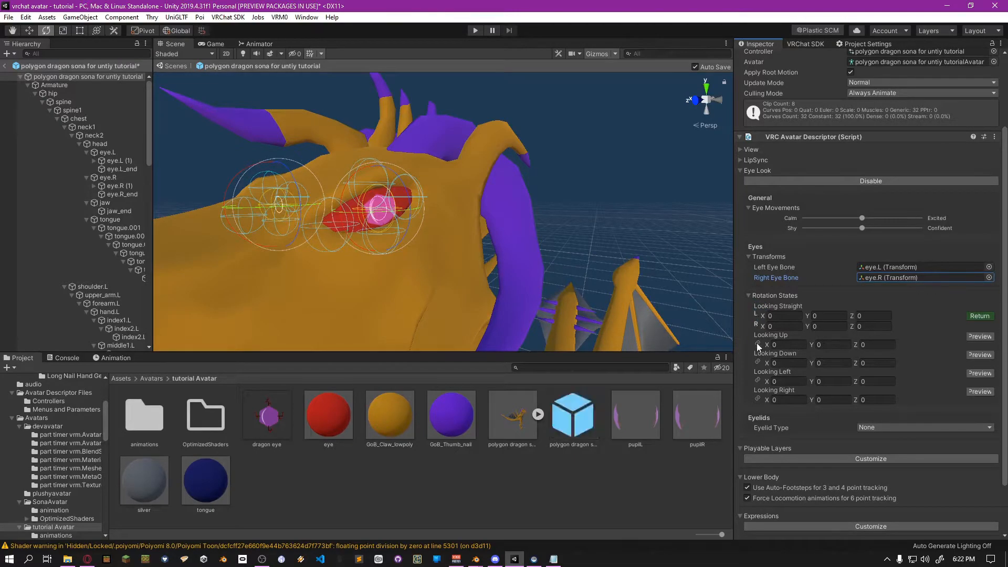
{"action": "left_click", "coordinate": [759, 345]}
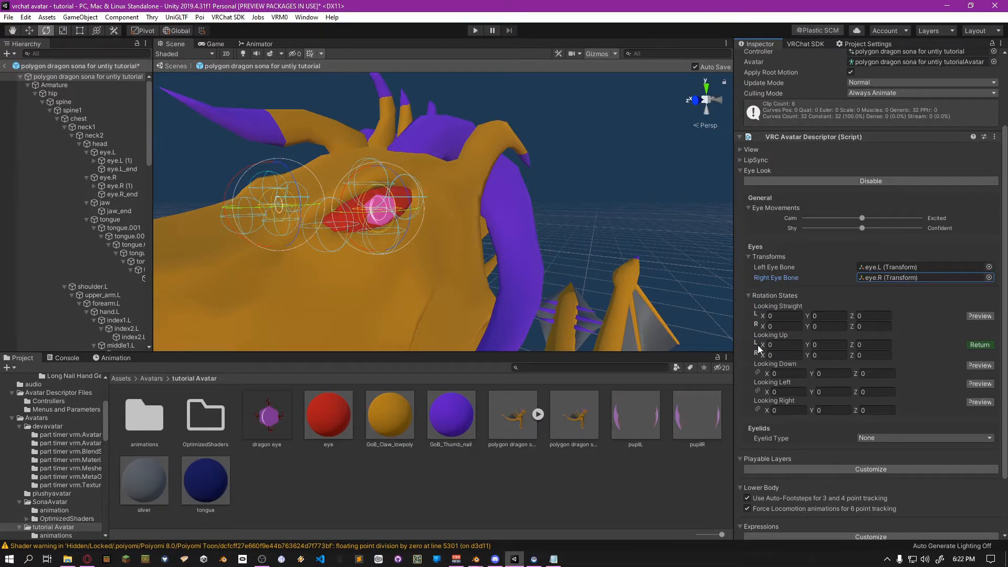
{"action": "left_click", "coordinate": [757, 371]}
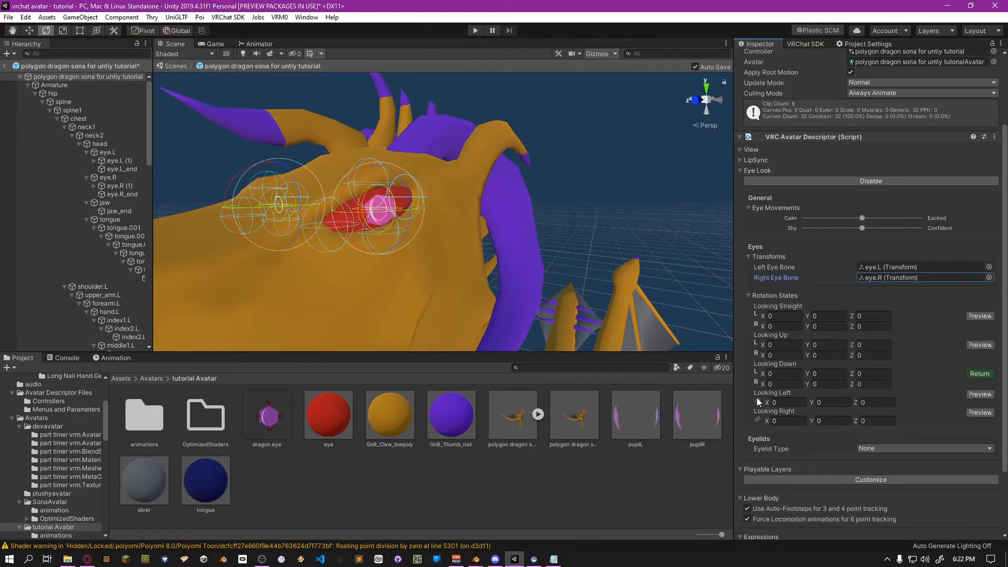
{"action": "left_click", "coordinate": [758, 402]}
{"action": "left_click", "coordinate": [758, 431]}
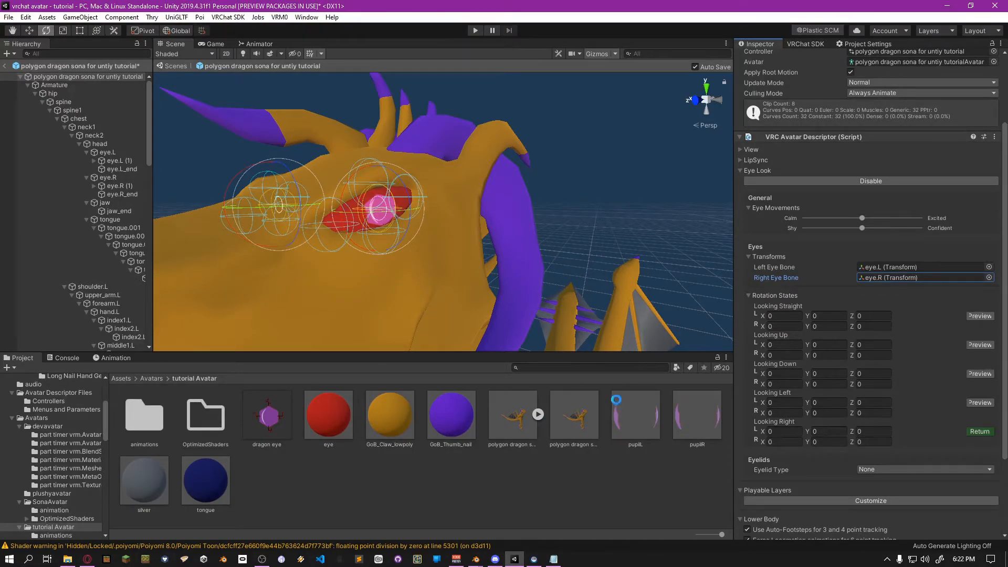
Restart the Unity project, reopen the dragon avatar's prefab and select its root object
{"action": "left_click", "coordinate": [997, 5]}
{"action": "left_click", "coordinate": [493, 302]}
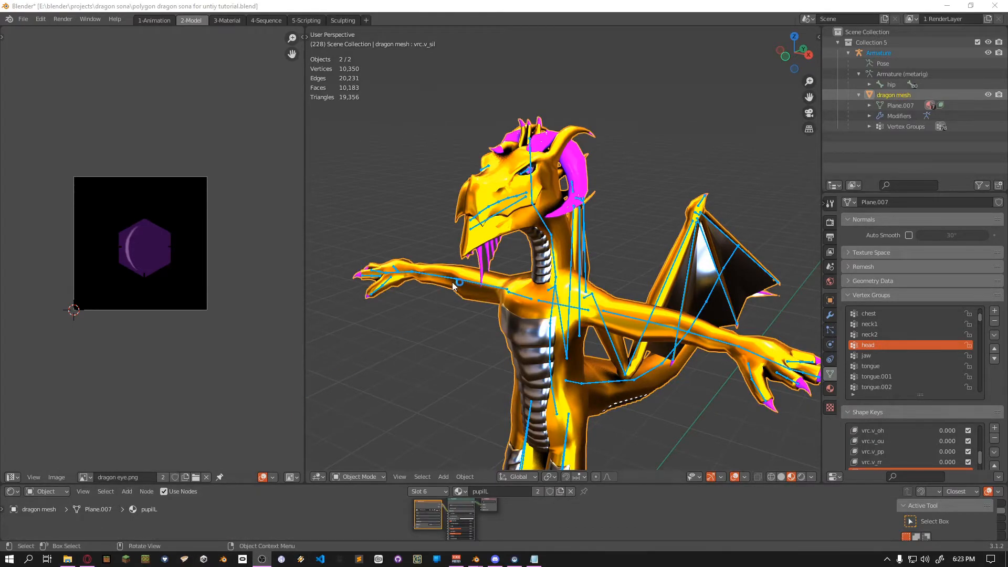
{"action": "left_click", "coordinate": [469, 259]}
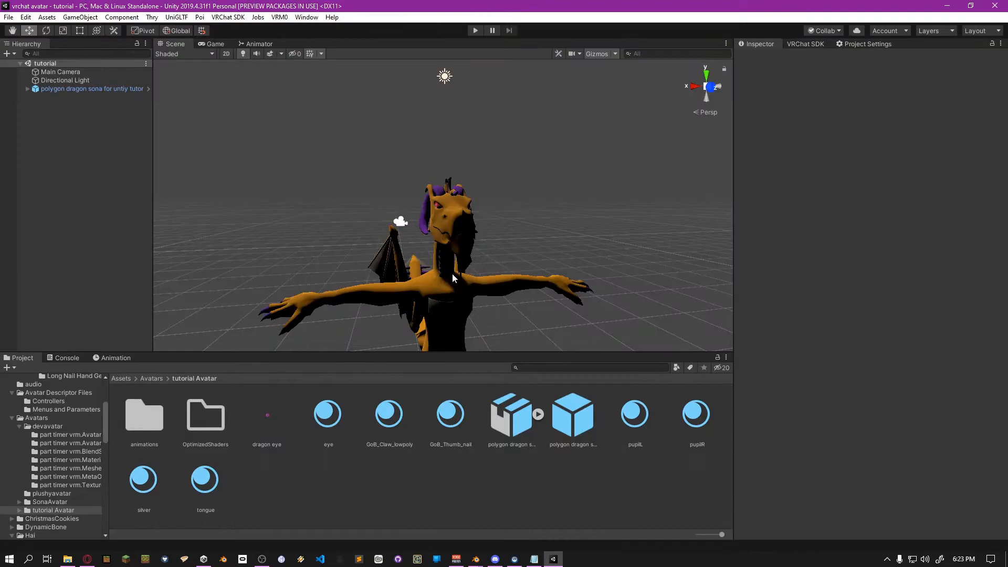
{"action": "left_click", "coordinate": [87, 90]}
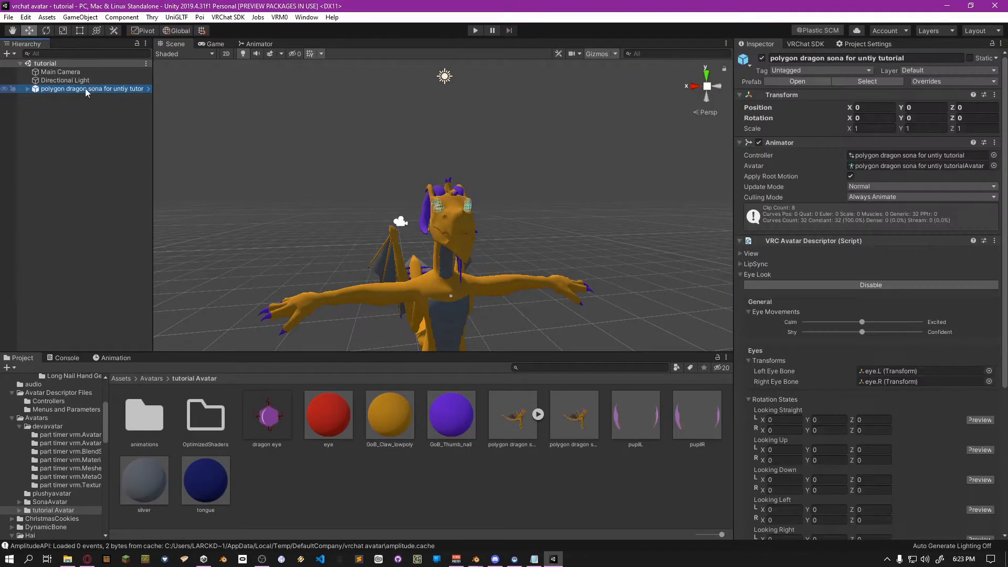
{"action": "double_click", "coordinate": [559, 413]}
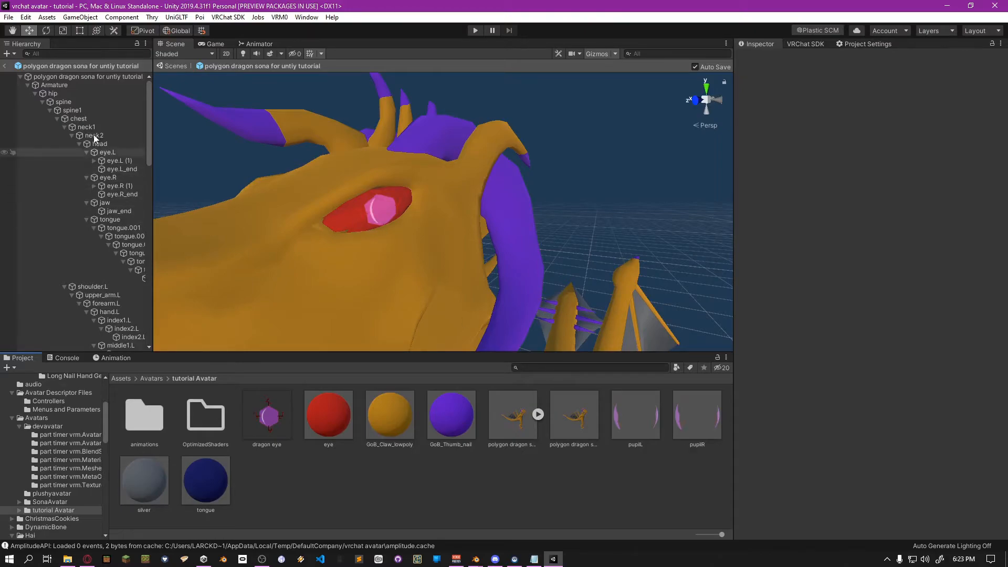
{"action": "left_click", "coordinate": [107, 77]}
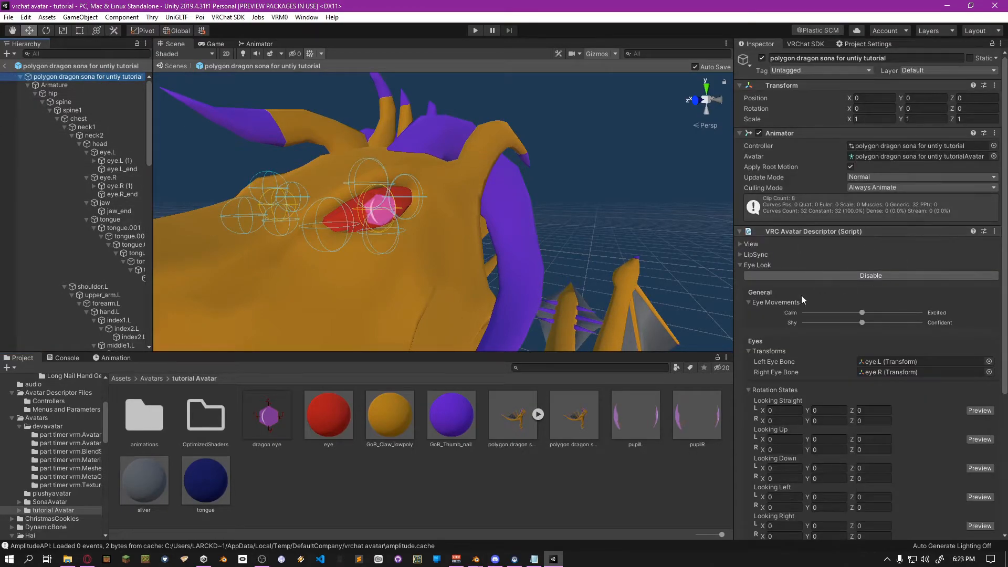
Preview the Looking Straight state and rotate the left eye freehand to about X 8.55, Y 4.83, Z 15.75
{"action": "scroll", "coordinate": [804, 297], "scroll_direction": "down", "scroll_amount": 3}
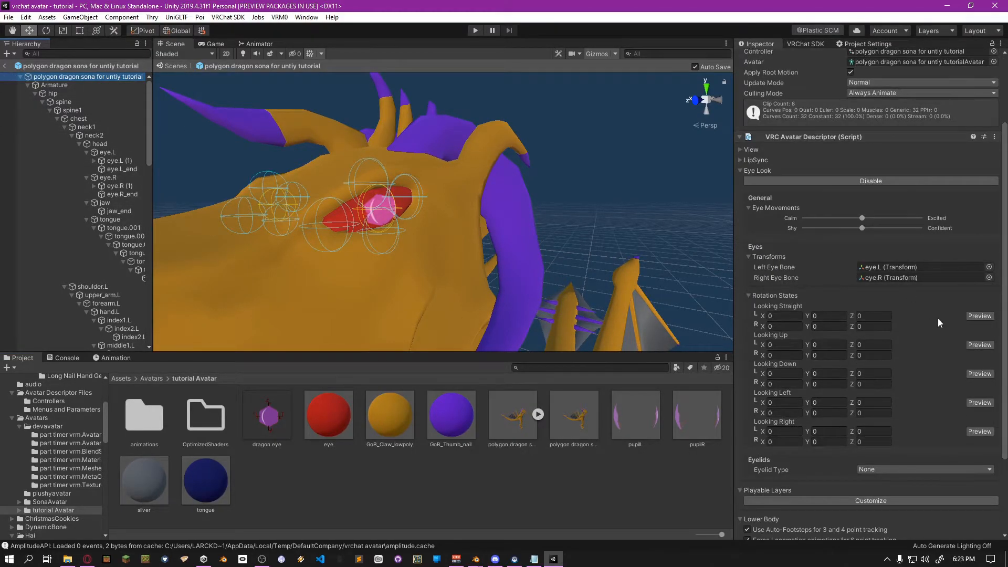
{"action": "left_click", "coordinate": [978, 316]}
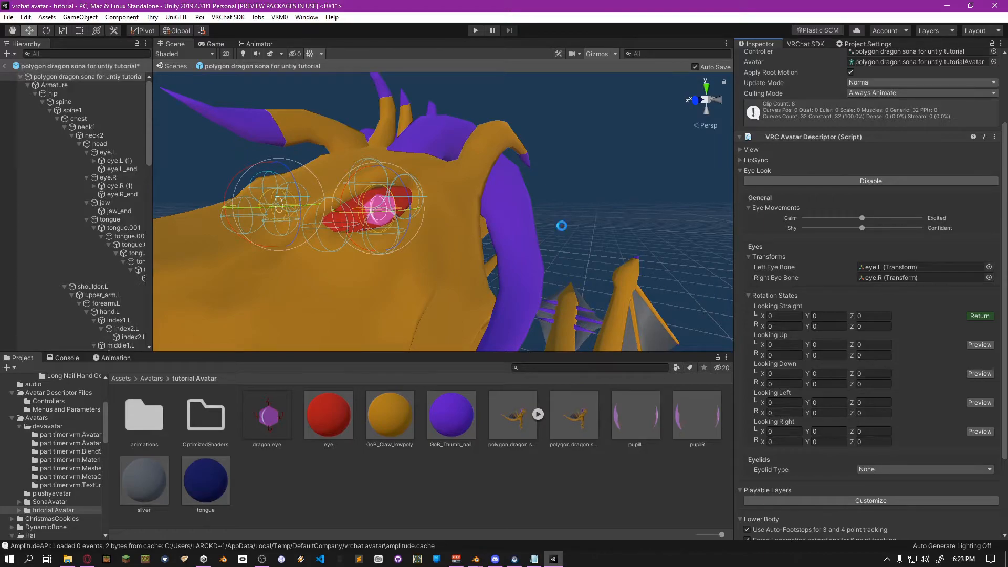
{"action": "mouse_move", "coordinate": [356, 187]}
{"action": "middle_mouse_down"}
{"action": "mouse_move", "coordinate": [374, 201]}
{"action": "mouse_move", "coordinate": [373, 192]}
{"action": "middle_mouse_up"}
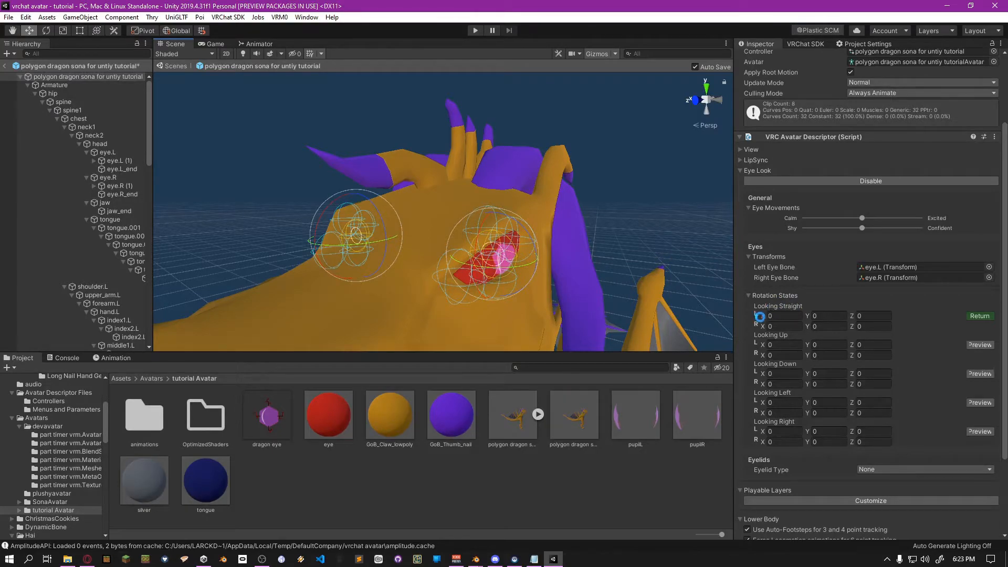
{"action": "middle_click_drag", "start_coordinate": [503, 223], "coordinate": [473, 221]}
{"action": "right_click_drag", "start_coordinate": [472, 221], "coordinate": [371, 231]}
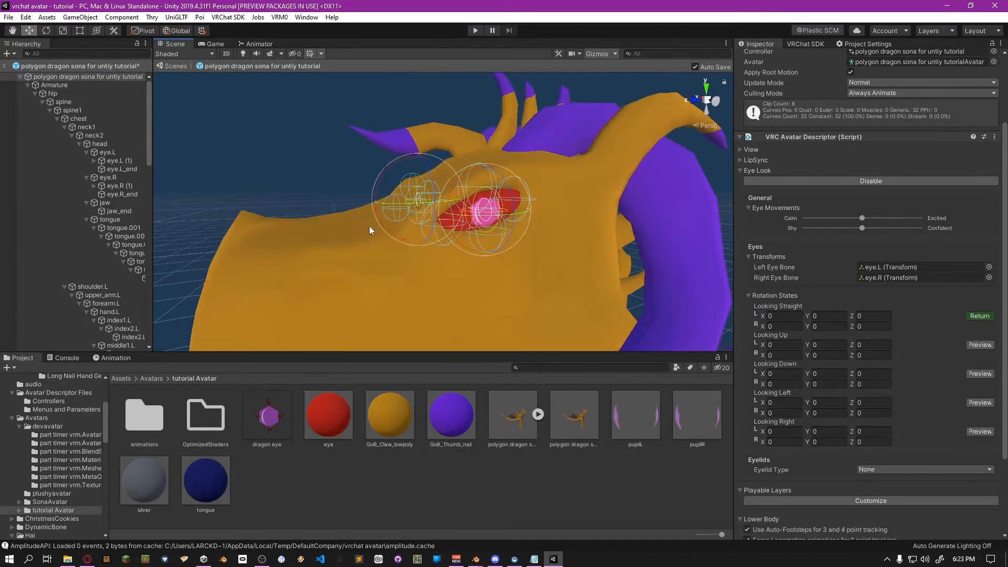
{"action": "middle_click_drag", "start_coordinate": [372, 232], "coordinate": [372, 242]}
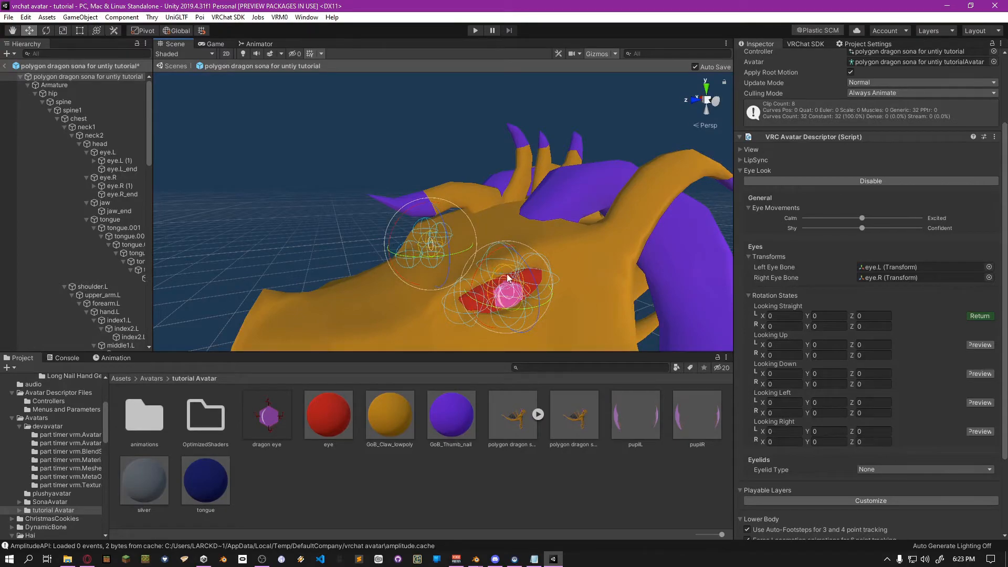
{"action": "left_click_drag", "start_coordinate": [494, 288], "coordinate": [489, 291]}
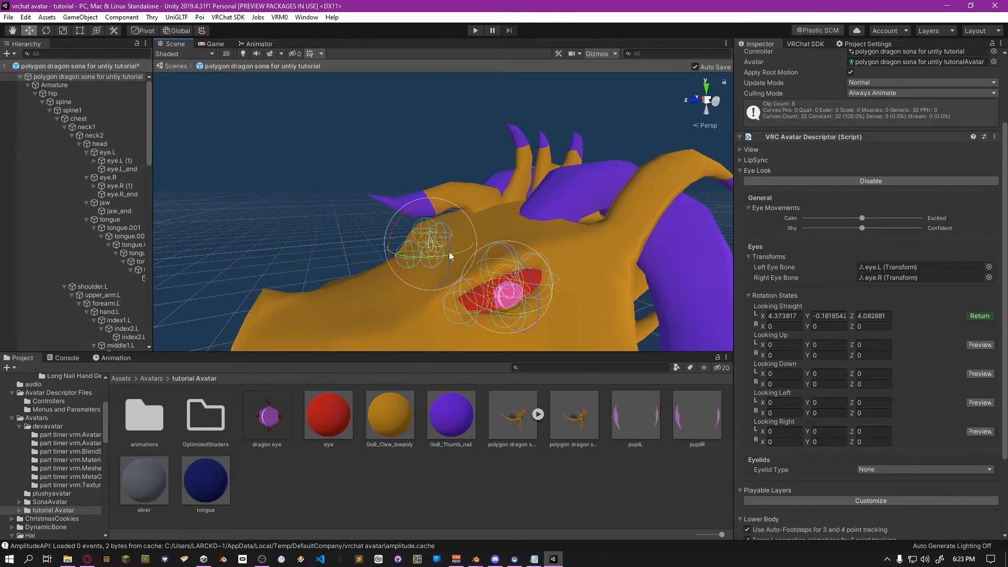
{"action": "mouse_move", "coordinate": [497, 287]}
{"action": "left_mouse_down"}
{"action": "mouse_move", "coordinate": [522, 291]}
{"action": "mouse_move", "coordinate": [454, 292]}
{"action": "mouse_move", "coordinate": [522, 311]}
{"action": "mouse_move", "coordinate": [494, 312]}
{"action": "mouse_move", "coordinate": [493, 301]}
{"action": "left_mouse_up"}
{"action": "scroll", "coordinate": [757, 180], "scroll_direction": "up", "scroll_amount": 3}
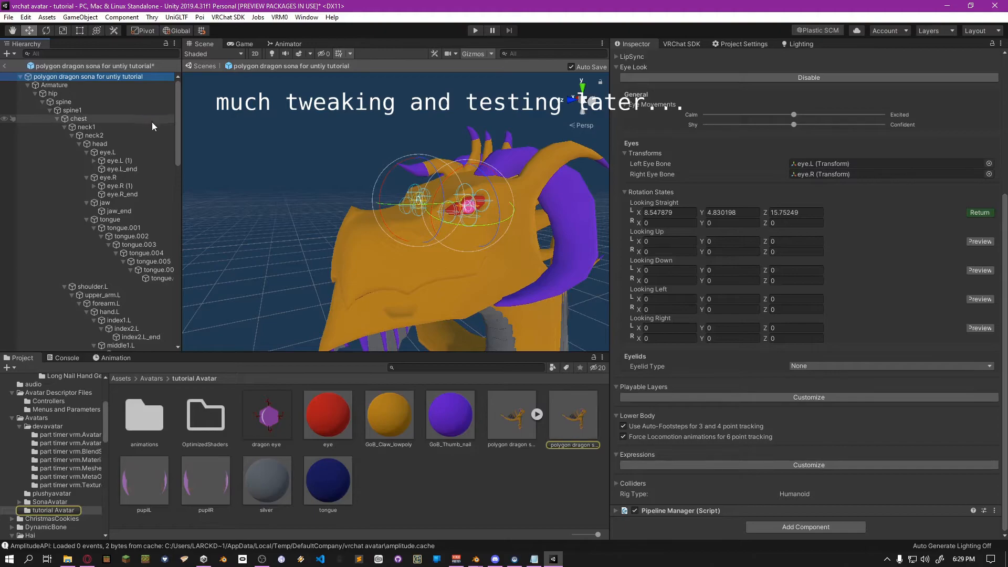
Leave prefab editing and select the dragon avatar in the tutorial scene
{"action": "left_click", "coordinate": [5, 66]}
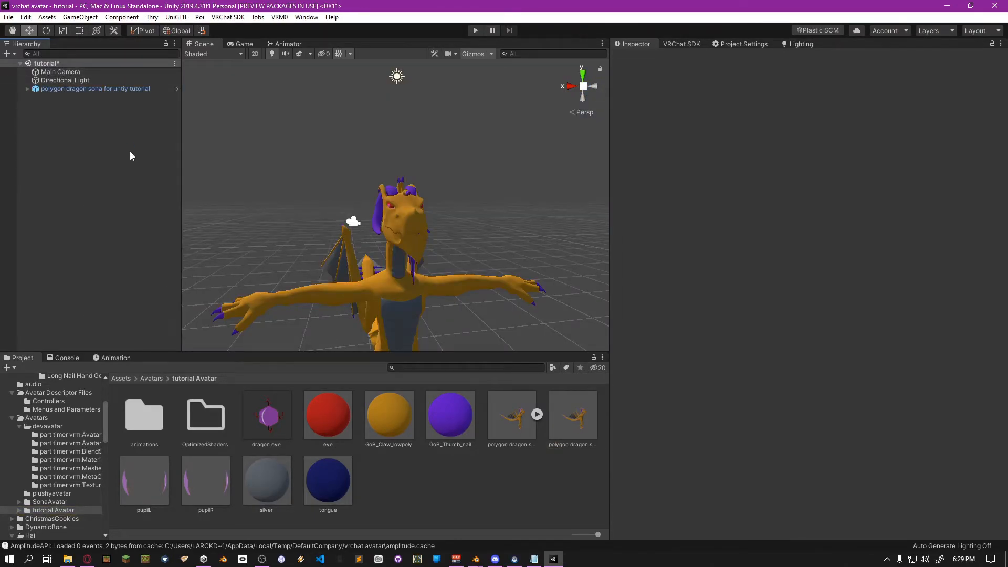
{"action": "left_click", "coordinate": [92, 89]}
{"action": "left_click", "coordinate": [27, 89]}
{"action": "left_click", "coordinate": [28, 89]}
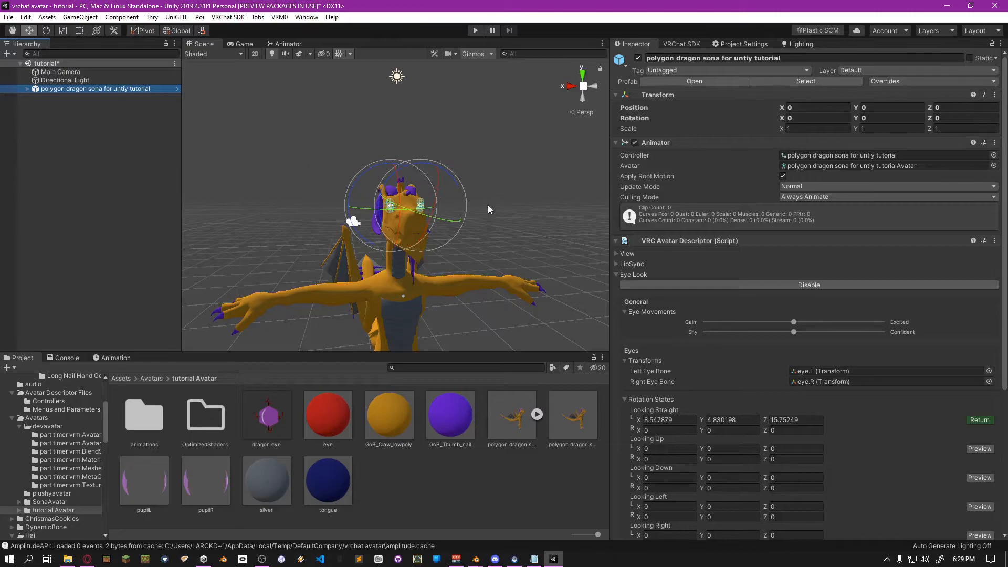
Set the left eye's X rotation for the Looking Straight state to 16.91
{"action": "left_click_drag", "start_coordinate": [418, 164], "coordinate": [232, 175], "text": "alt"}
{"action": "mouse_move", "coordinate": [231, 176]}
{"action": "middle_mouse_down"}
{"action": "mouse_move", "coordinate": [367, 183]}
{"action": "mouse_move", "coordinate": [246, 182]}
{"action": "middle_mouse_up"}
{"action": "scroll", "coordinate": [401, 189], "scroll_direction": "up", "scroll_amount": 10}
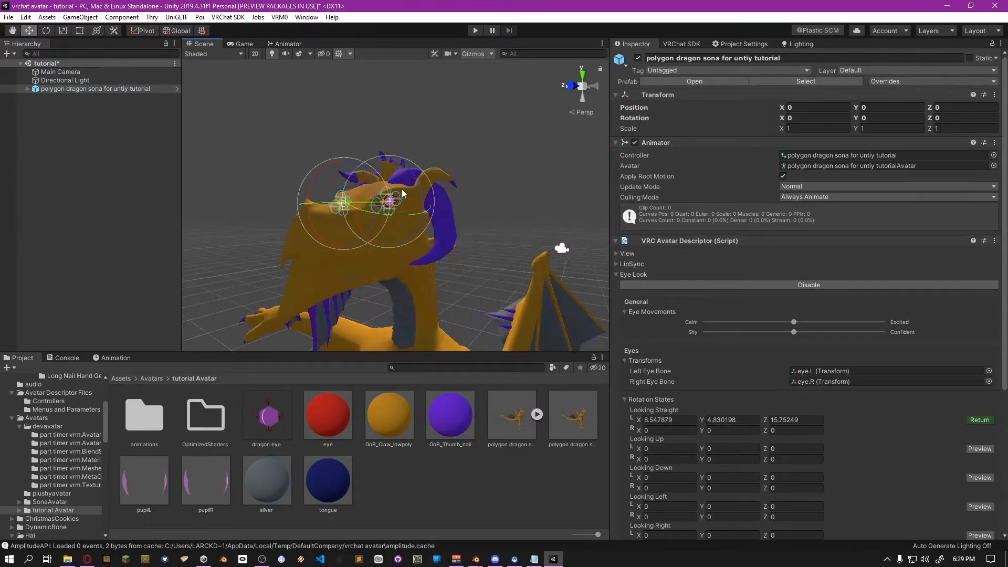
{"action": "middle_click_drag", "start_coordinate": [403, 187], "coordinate": [408, 196]}
{"action": "scroll", "coordinate": [407, 197], "scroll_direction": "down", "scroll_amount": 4}
{"action": "right_click_drag", "start_coordinate": [408, 198], "coordinate": [508, 215]}
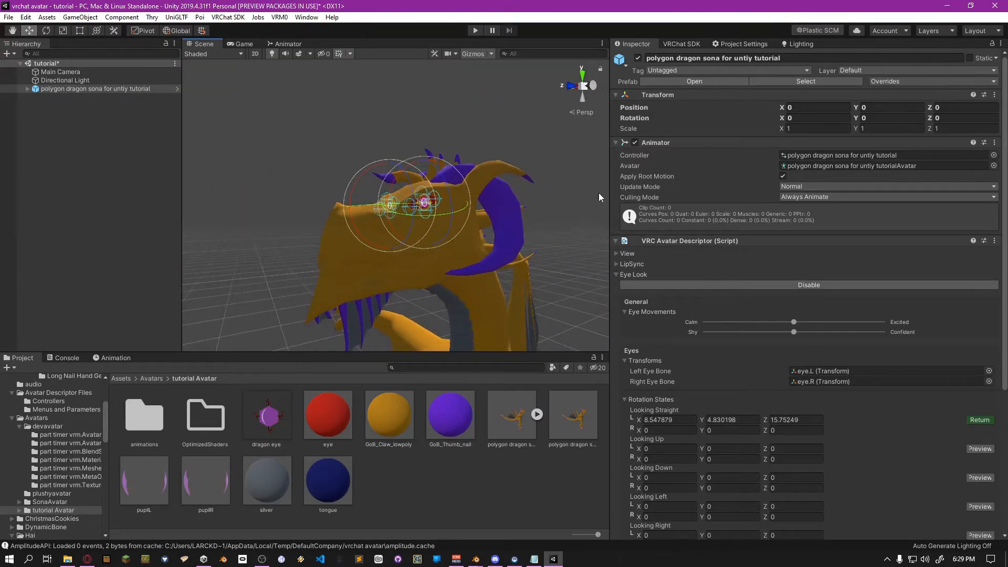
{"action": "scroll", "coordinate": [762, 339], "scroll_direction": "down", "scroll_amount": 3}
{"action": "left_click", "coordinate": [640, 325]}
{"action": "left_click_drag", "start_coordinate": [605, 324], "coordinate": [925, 310]}
{"action": "scroll", "coordinate": [490, 244], "scroll_direction": "up", "scroll_amount": 5}
{"action": "scroll", "coordinate": [468, 241], "scroll_direction": "down", "scroll_amount": 5}
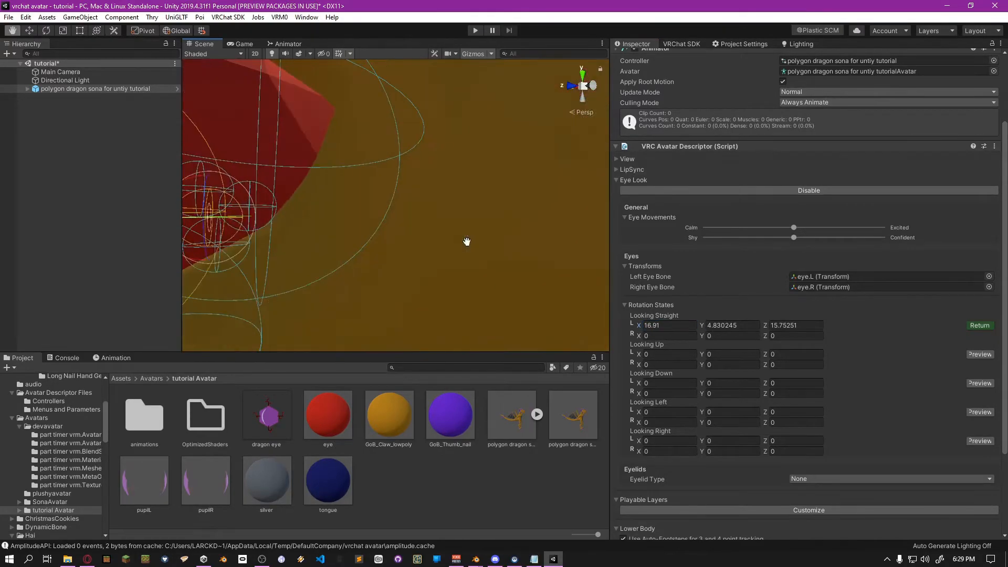
Examine the dragon's eyes and the placement of the eye.R (1) contact sender from several angles
{"action": "scroll", "coordinate": [484, 248], "scroll_direction": "up", "scroll_amount": 10}
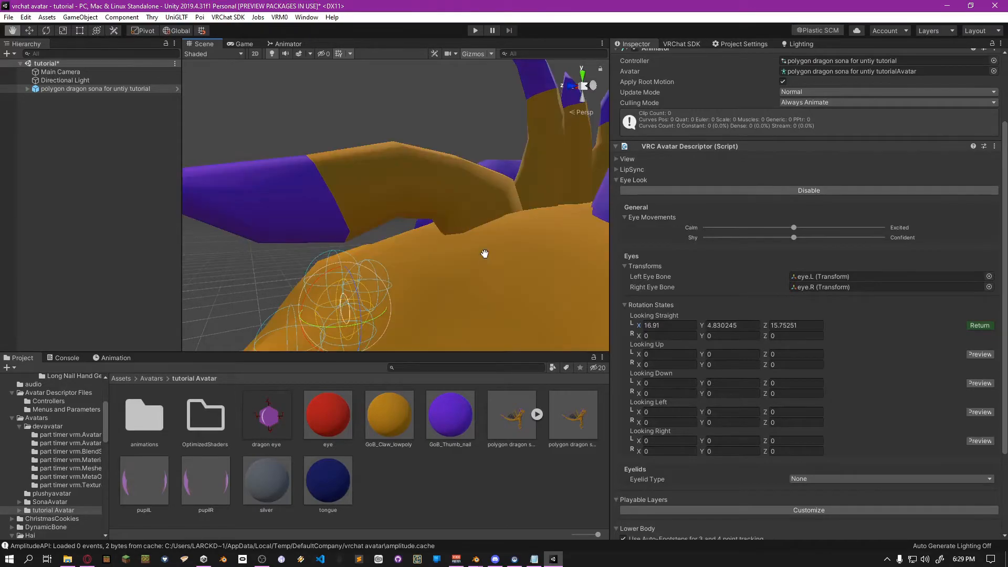
{"action": "scroll", "coordinate": [380, 214], "scroll_direction": "down", "scroll_amount": 5}
{"action": "left_click_drag", "start_coordinate": [380, 214], "coordinate": [509, 234], "text": "alt"}
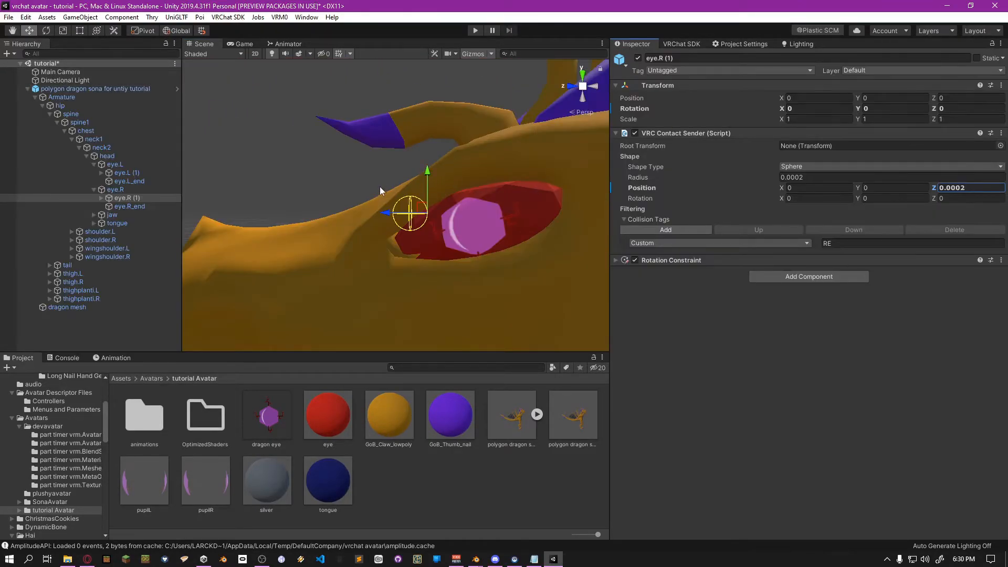
{"action": "left_click_drag", "start_coordinate": [380, 187], "coordinate": [540, 205], "text": "alt"}
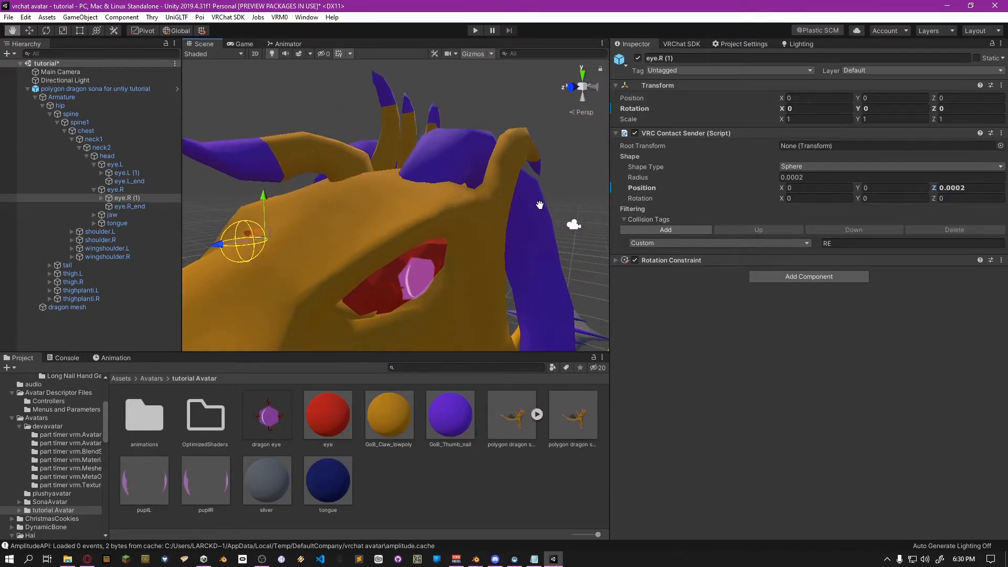
Select the dragon avatar and set the left eye's Looking Straight rotation to about X 11.73 and Y 15.36
{"action": "left_click", "coordinate": [94, 165]}
{"action": "left_click", "coordinate": [95, 173]}
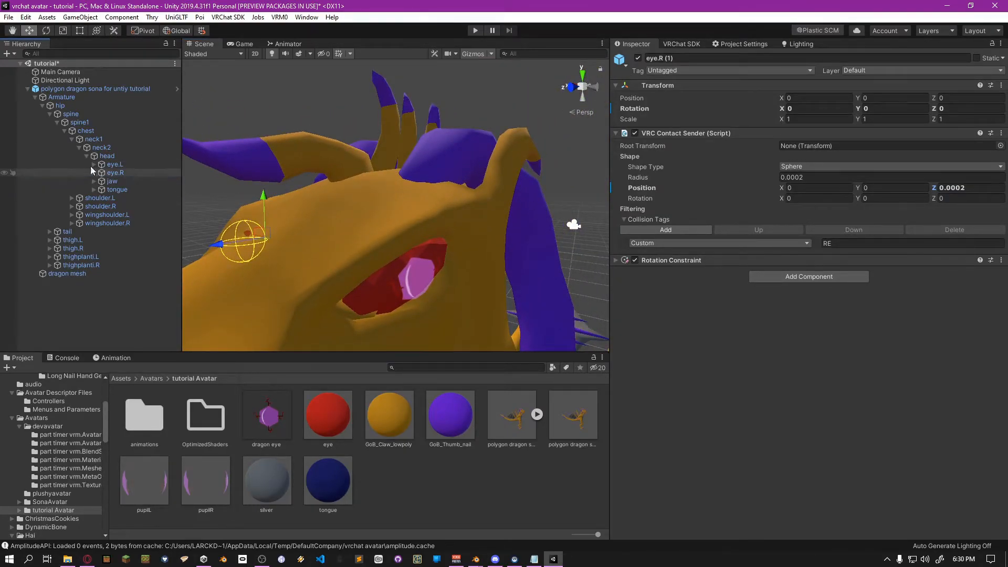
{"action": "left_click", "coordinate": [82, 89]}
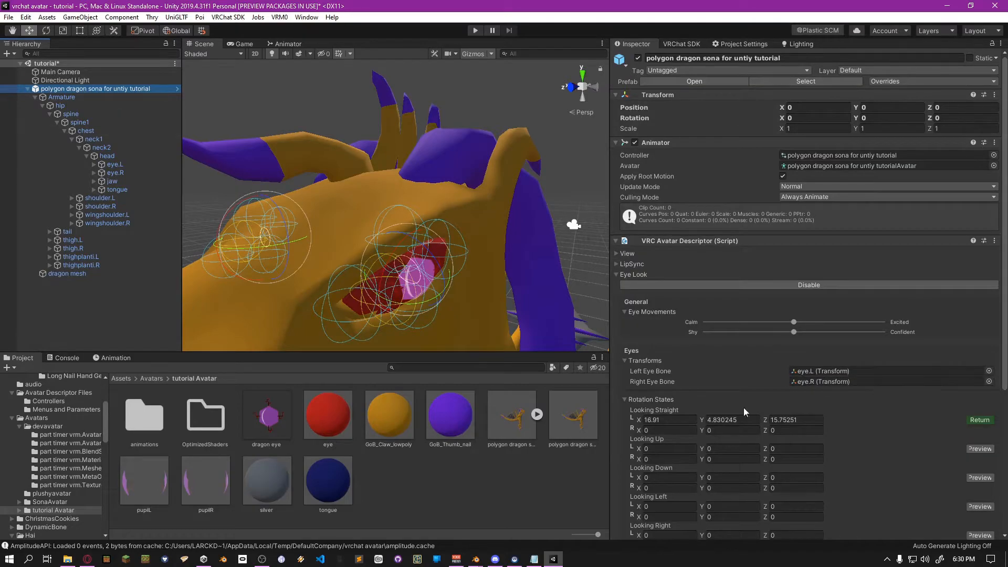
{"action": "left_click_drag", "start_coordinate": [701, 420], "coordinate": [744, 373]}
{"action": "right_click_drag", "start_coordinate": [542, 305], "coordinate": [480, 287]}
{"action": "middle_click_drag", "start_coordinate": [480, 287], "coordinate": [467, 278]}
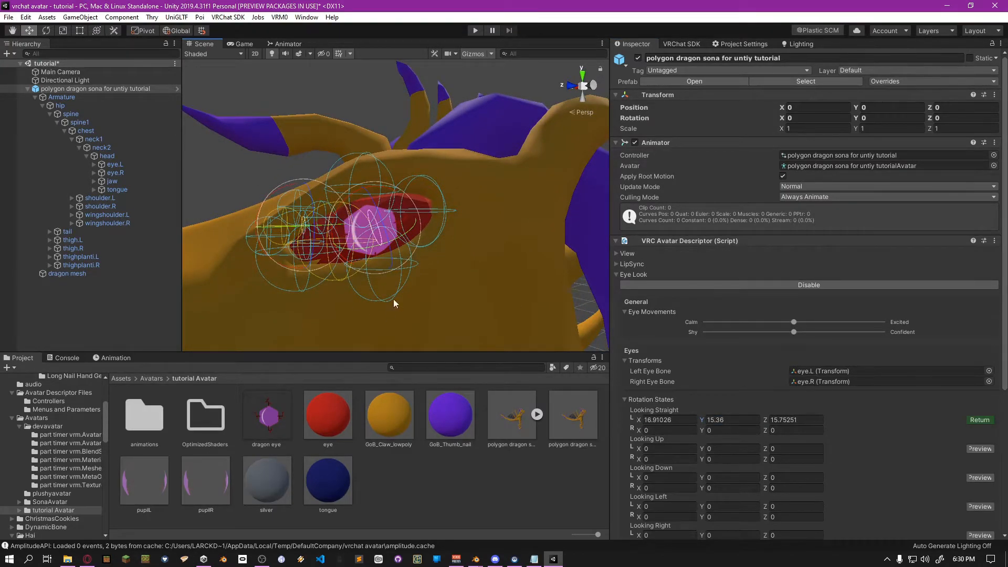
{"action": "left_click_drag", "start_coordinate": [628, 421], "coordinate": [597, 408]}
{"action": "middle_click_drag", "start_coordinate": [379, 267], "coordinate": [437, 286]}
{"action": "right_click_drag", "start_coordinate": [437, 287], "coordinate": [446, 289]}
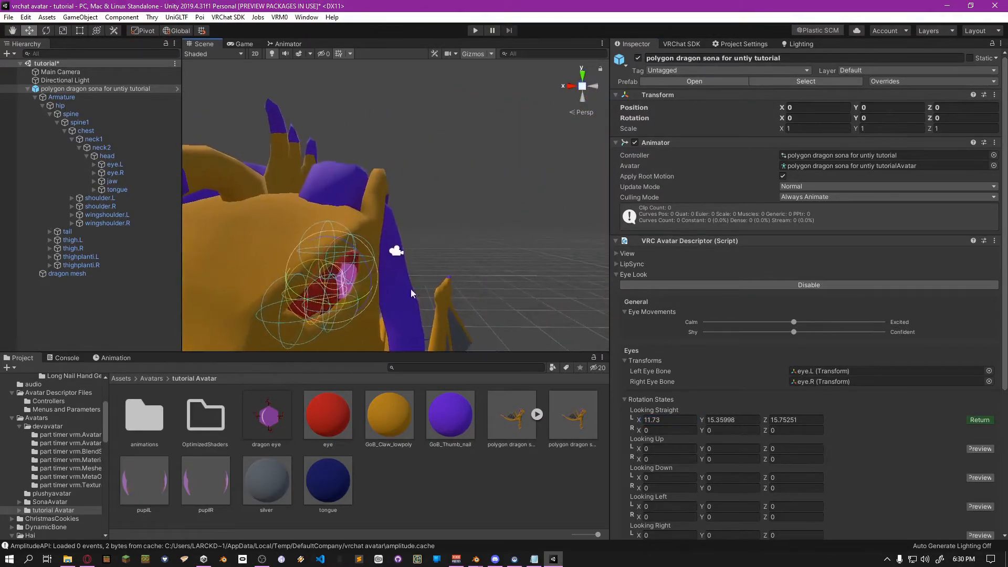
Set the right eye's Looking Straight rotation to about X 24.6 and Y -10.17, and end the preview
{"action": "middle_click_drag", "start_coordinate": [445, 289], "coordinate": [432, 292]}
{"action": "right_click_drag", "start_coordinate": [432, 292], "coordinate": [496, 298]}
{"action": "left_click_drag", "start_coordinate": [639, 430], "coordinate": [530, 424]}
{"action": "middle_click_drag", "start_coordinate": [396, 309], "coordinate": [459, 288]}
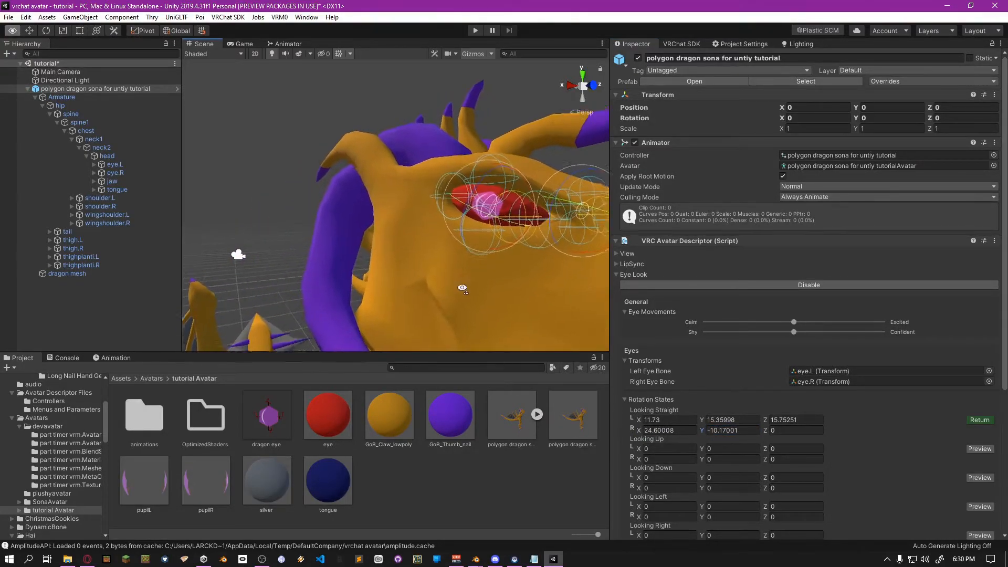
{"action": "right_click_drag", "start_coordinate": [459, 288], "coordinate": [525, 276]}
{"action": "middle_click_drag", "start_coordinate": [523, 270], "coordinate": [476, 269]}
{"action": "right_click_drag", "start_coordinate": [476, 268], "coordinate": [399, 249]}
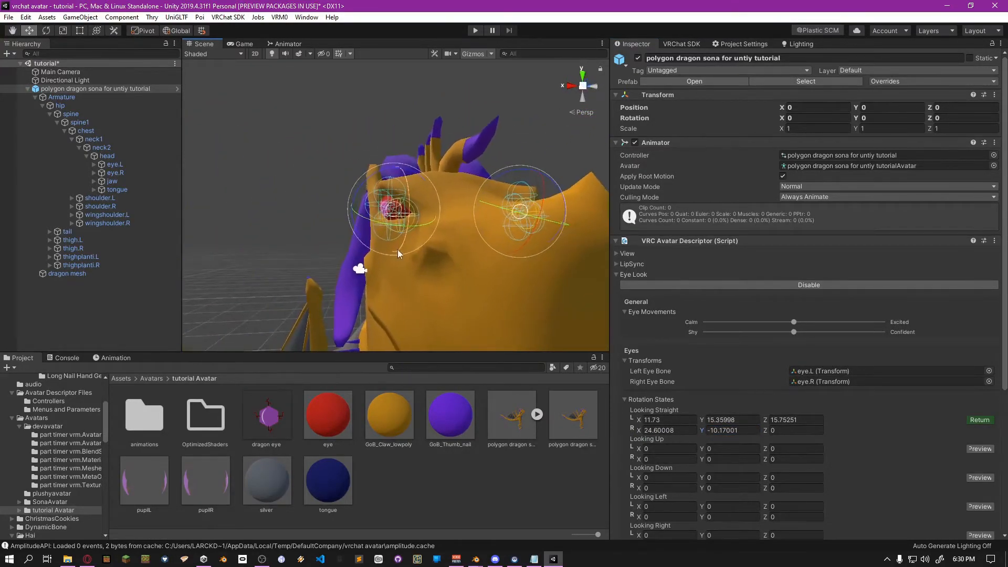
{"action": "middle_click_drag", "start_coordinate": [398, 249], "coordinate": [372, 263]}
{"action": "left_click", "coordinate": [980, 420]}
{"action": "middle_click_drag", "start_coordinate": [399, 315], "coordinate": [437, 297]}
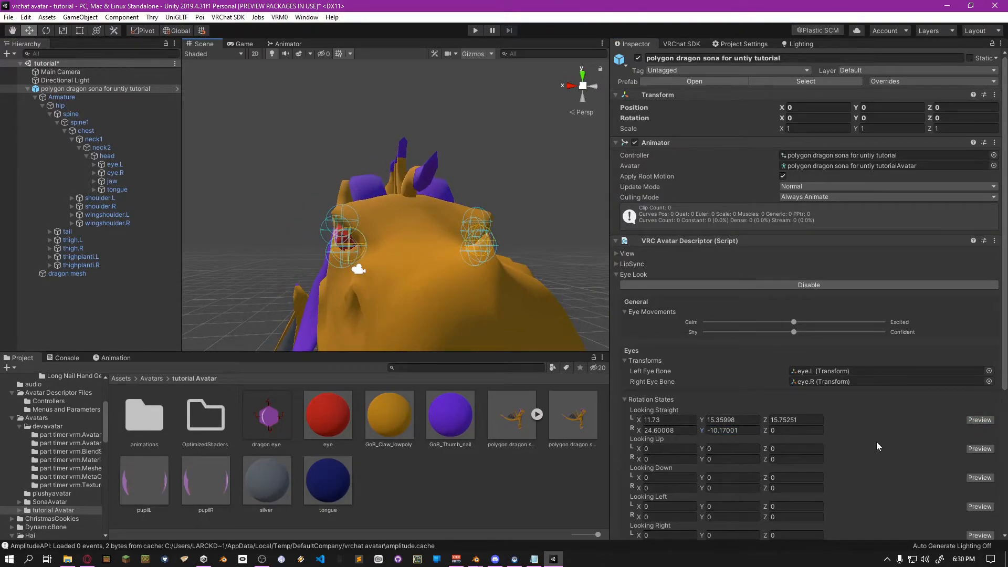
Preview the Looking Up state and set the right eye's X rotation to about -70.35
{"action": "left_click", "coordinate": [980, 450]}
{"action": "right_click_drag", "start_coordinate": [361, 275], "coordinate": [397, 274]}
{"action": "middle_click_drag", "start_coordinate": [397, 274], "coordinate": [454, 279]}
{"action": "right_click_drag", "start_coordinate": [453, 279], "coordinate": [503, 272]}
{"action": "middle_click_drag", "start_coordinate": [503, 272], "coordinate": [482, 263]}
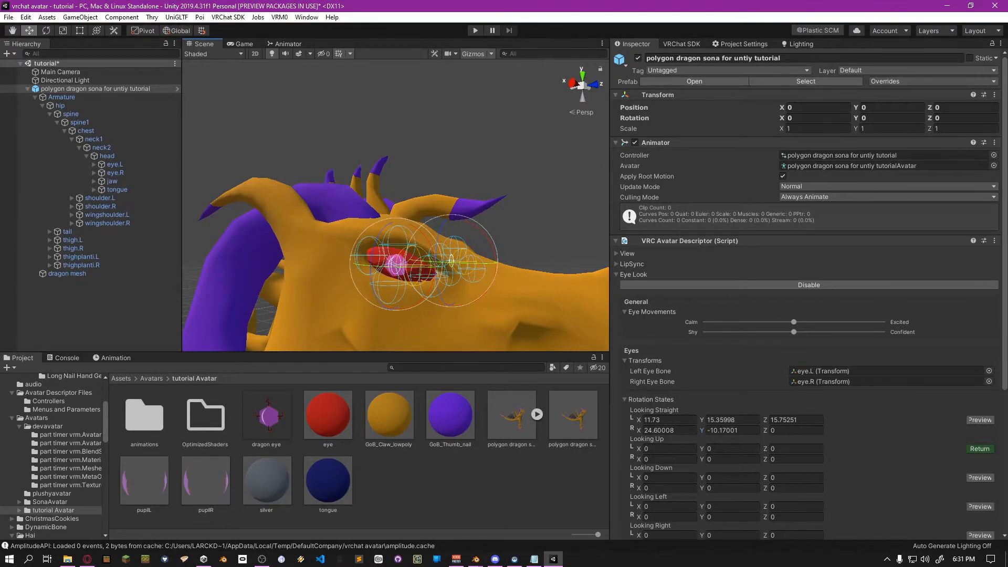
{"action": "left_click", "coordinate": [645, 449]}
{"action": "left_click_drag", "start_coordinate": [704, 449], "coordinate": [408, 386]}
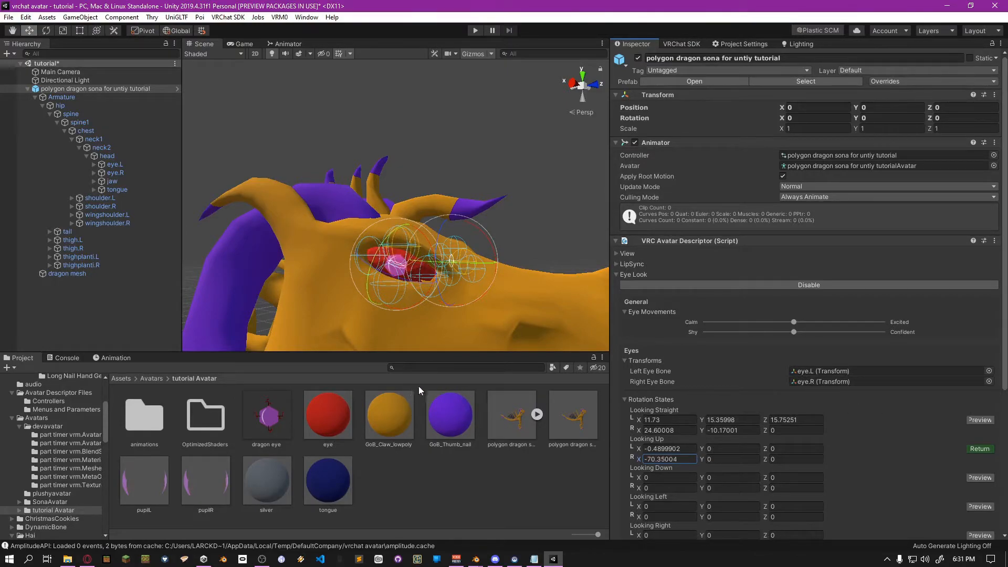
Set the right eye's Looking Up rotation to about Y 68.65 and Z -3.8
{"action": "right_click_drag", "start_coordinate": [528, 250], "coordinate": [444, 239]}
{"action": "middle_click_drag", "start_coordinate": [444, 240], "coordinate": [382, 238]}
{"action": "left_click_drag", "start_coordinate": [701, 460], "coordinate": [658, 442]}
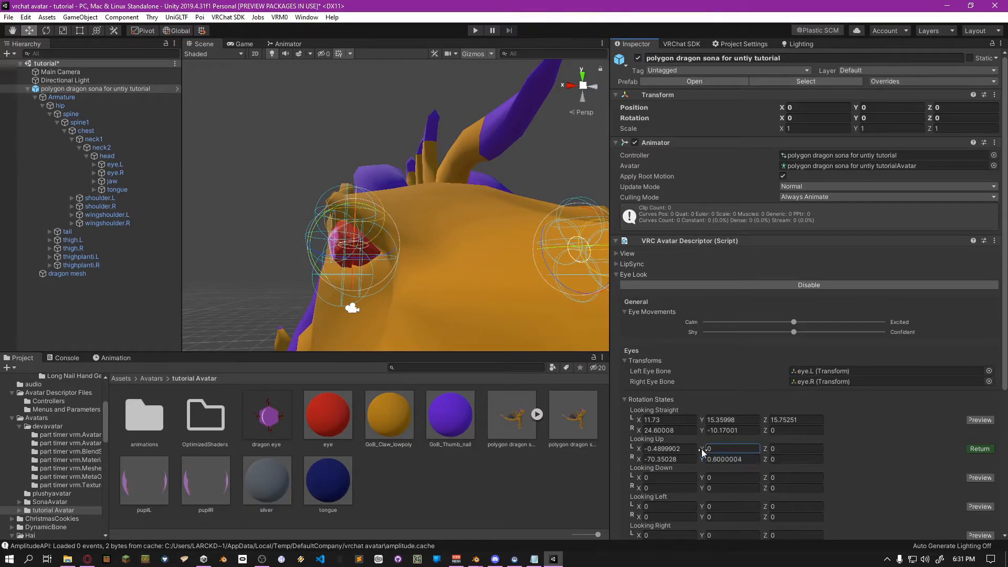
{"action": "left_click_drag", "start_coordinate": [738, 449], "coordinate": [740, 449]}
{"action": "left_click_drag", "start_coordinate": [822, 467], "coordinate": [698, 461]}
{"action": "left_click_drag", "start_coordinate": [601, 451], "coordinate": [889, 459]}
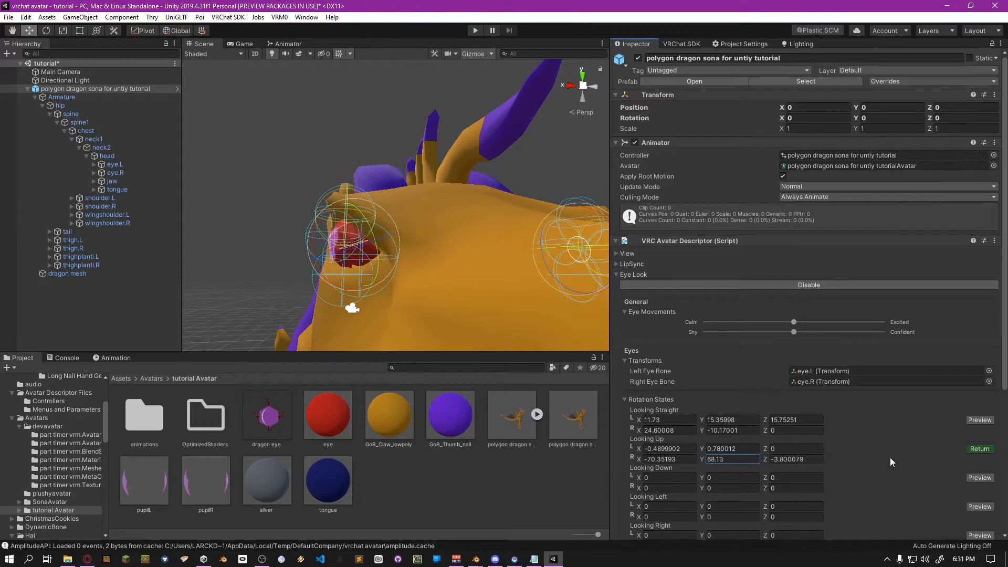
{"action": "left_click_drag", "start_coordinate": [267, 199], "coordinate": [294, 241], "text": "alt"}
Set the left eye's Looking Up rotation to about X -77.99 and Y -21.9, and end the preview
{"action": "left_click_drag", "start_coordinate": [704, 445], "coordinate": [304, 415]}
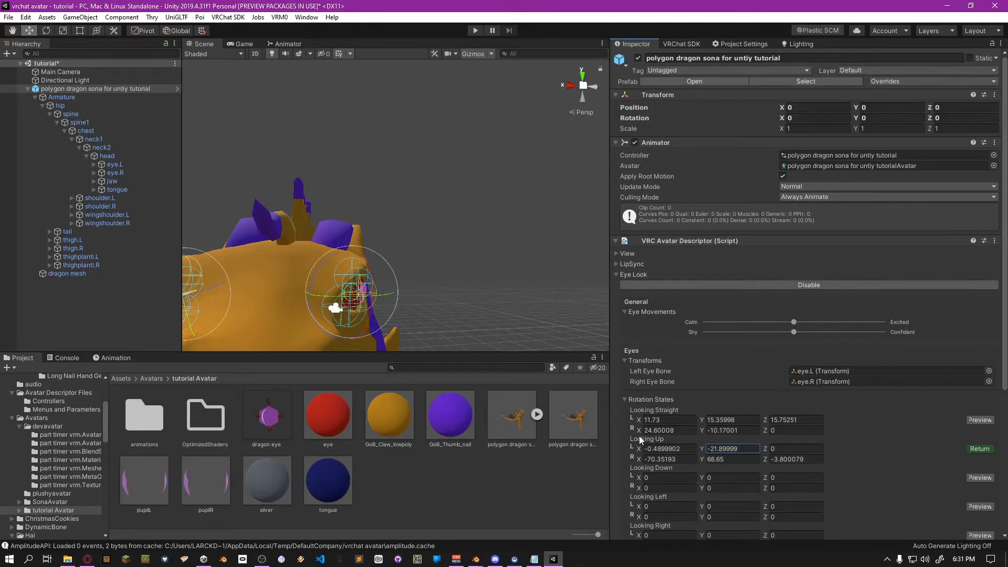
{"action": "left_click_drag", "start_coordinate": [642, 450], "coordinate": [437, 302]}
{"action": "right_click_drag", "start_coordinate": [436, 303], "coordinate": [360, 286]}
{"action": "left_click_drag", "start_coordinate": [640, 451], "coordinate": [488, 442]}
{"action": "right_click_drag", "start_coordinate": [361, 305], "coordinate": [517, 284]}
{"action": "left_click", "coordinate": [979, 450]}
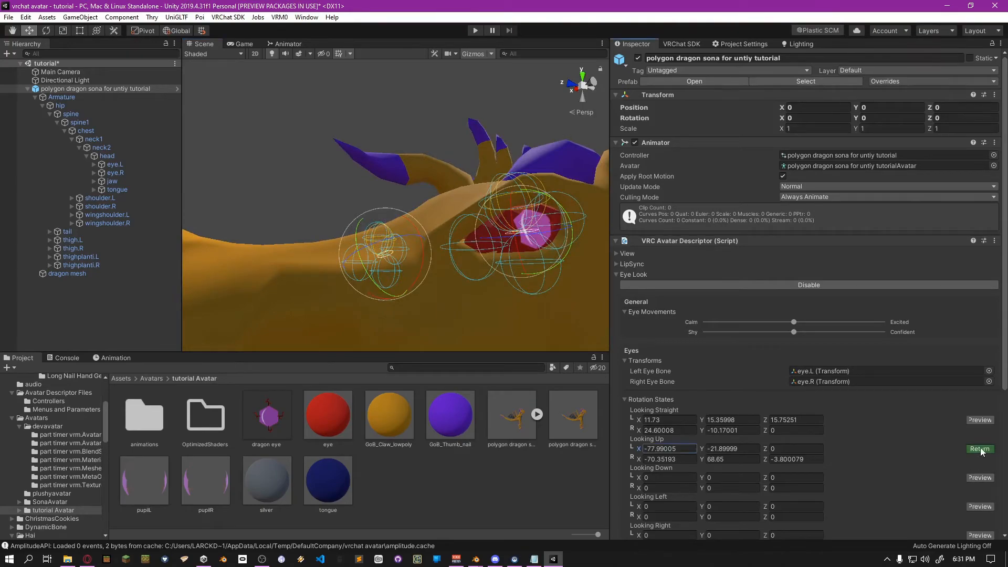
Preview the Looking Down state and set the left eye's rotation to about X 71.3 and Y -8.1
{"action": "left_click", "coordinate": [980, 478]}
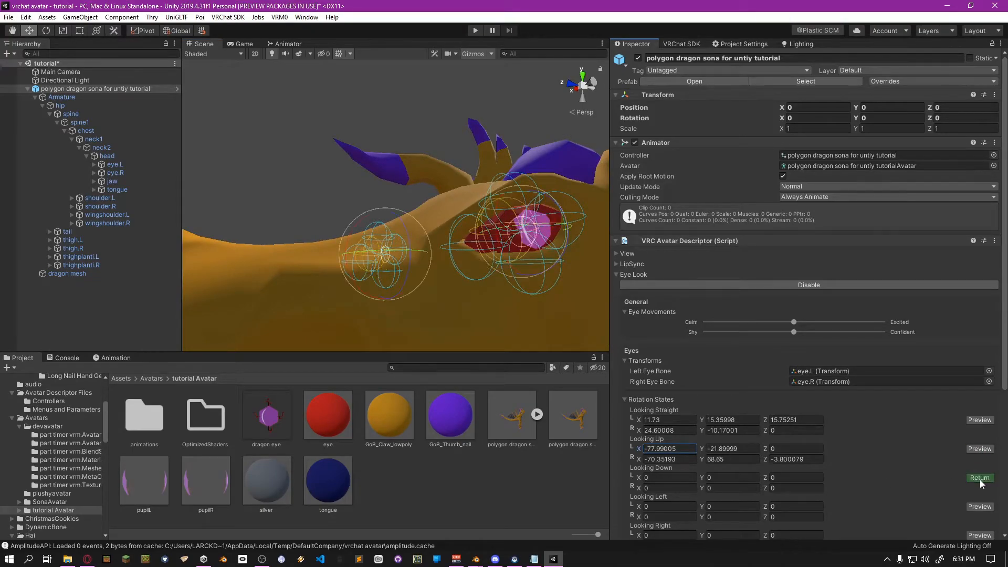
{"action": "mouse_move", "coordinate": [638, 480]}
{"action": "left_mouse_down"}
{"action": "mouse_move", "coordinate": [581, 474]}
{"action": "mouse_move", "coordinate": [781, 458]}
{"action": "mouse_move", "coordinate": [579, 473]}
{"action": "mouse_move", "coordinate": [641, 467]}
{"action": "left_mouse_up"}
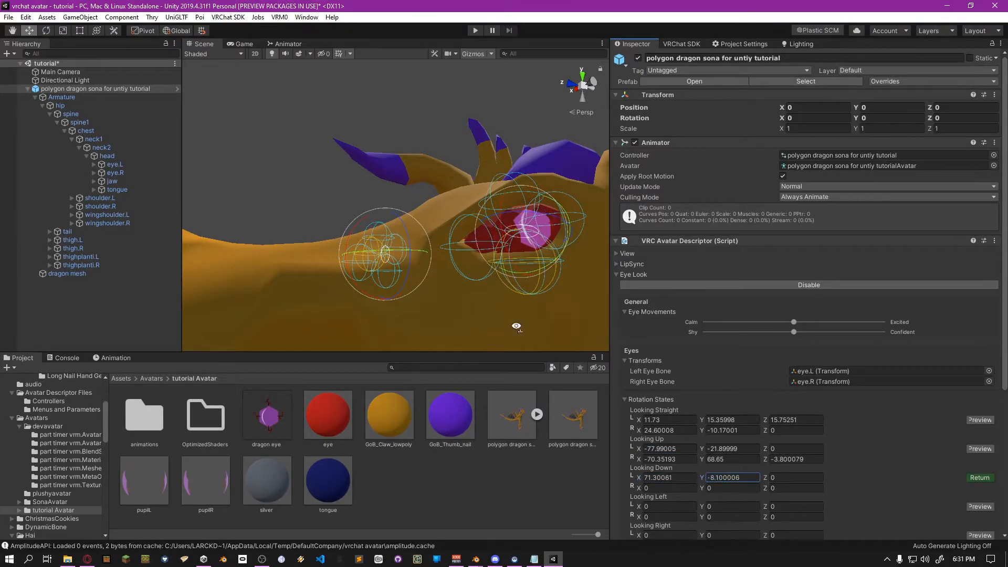
{"action": "left_click_drag", "start_coordinate": [509, 327], "coordinate": [640, 341], "text": "alt"}
{"action": "middle_click_drag", "start_coordinate": [467, 273], "coordinate": [556, 297]}
{"action": "middle_click_drag", "start_coordinate": [423, 336], "coordinate": [684, 316]}
Set the right eye's X rotation for Looking Down to 101.87 and end the preview
{"action": "left_click_drag", "start_coordinate": [640, 489], "coordinate": [646, 467]}
{"action": "right_click_drag", "start_coordinate": [493, 289], "coordinate": [682, 292]}
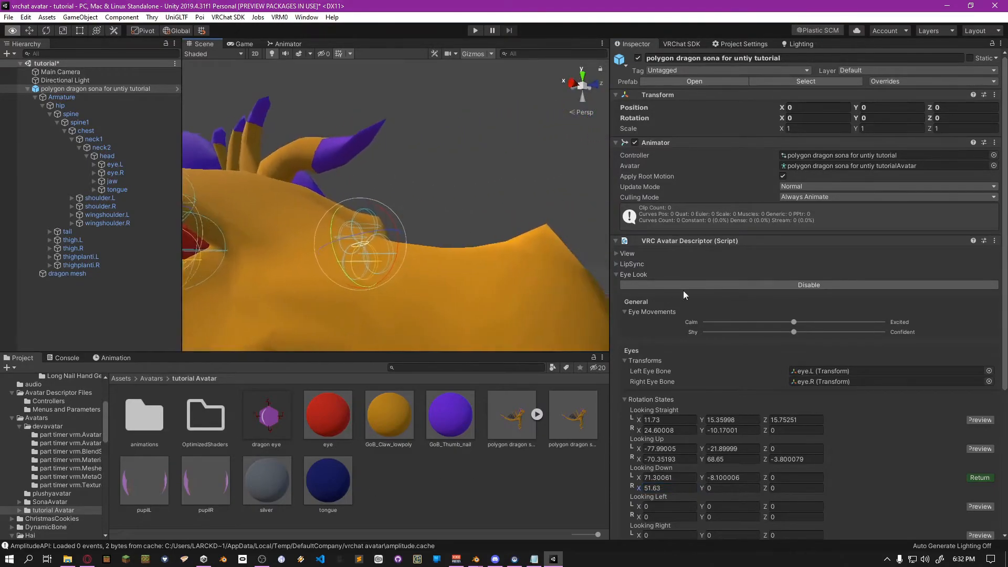
{"action": "right_click_drag", "start_coordinate": [474, 273], "coordinate": [458, 276]}
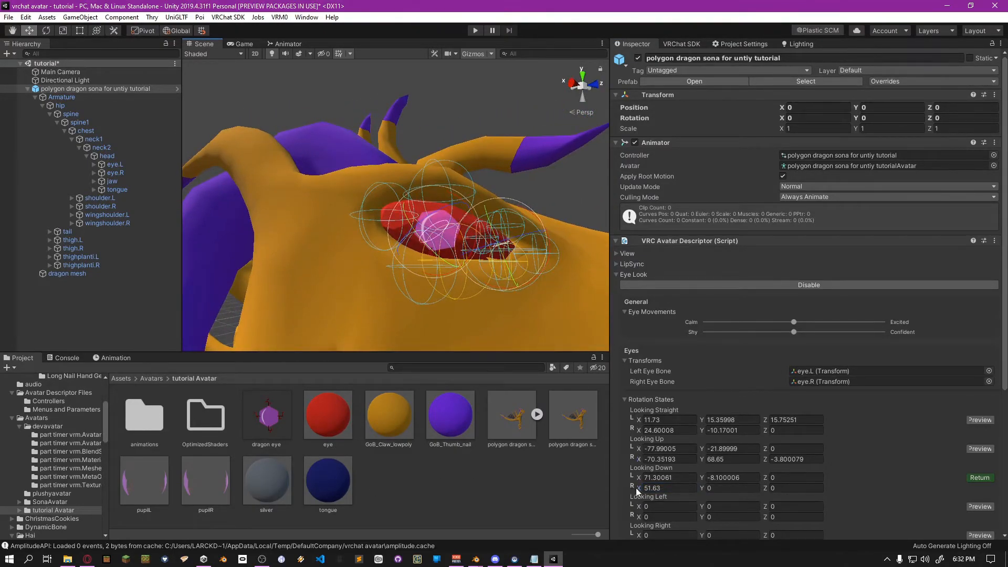
{"action": "left_click_drag", "start_coordinate": [671, 486], "coordinate": [516, 456]}
{"action": "right_click_drag", "start_coordinate": [496, 290], "coordinate": [432, 294]}
{"action": "middle_click_drag", "start_coordinate": [432, 294], "coordinate": [336, 237]}
{"action": "right_click_drag", "start_coordinate": [389, 284], "coordinate": [323, 279]}
{"action": "scroll", "coordinate": [323, 279], "scroll_direction": "down", "scroll_amount": 8}
{"action": "middle_click_drag", "start_coordinate": [323, 280], "coordinate": [349, 313]}
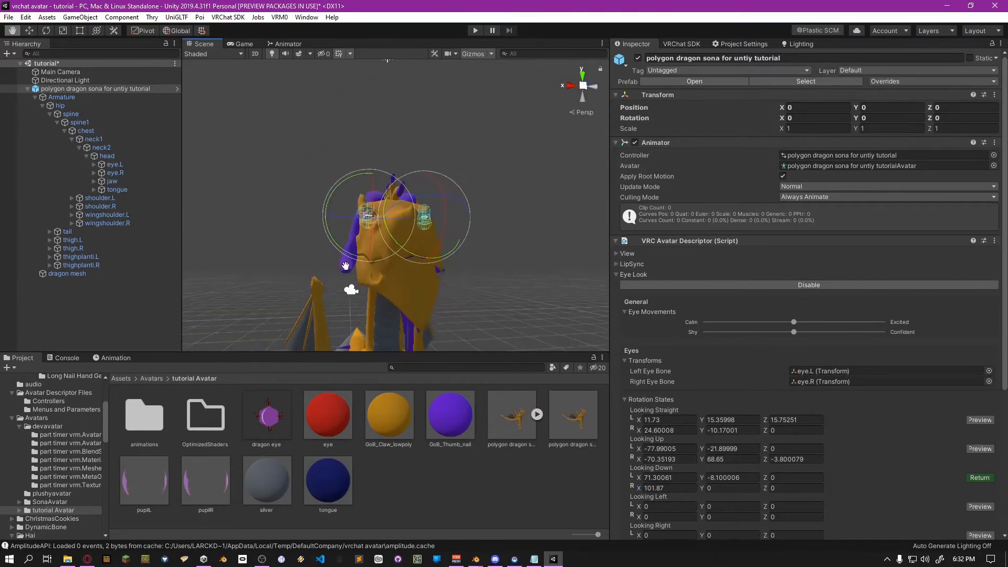
{"action": "scroll", "coordinate": [788, 394], "scroll_direction": "down", "scroll_amount": 3}
{"action": "left_click", "coordinate": [980, 383]}
Preview the Looking Left state and rotate the left eye to about X -16.5, Y -156.67, Z 180
{"action": "left_click", "coordinate": [978, 413]}
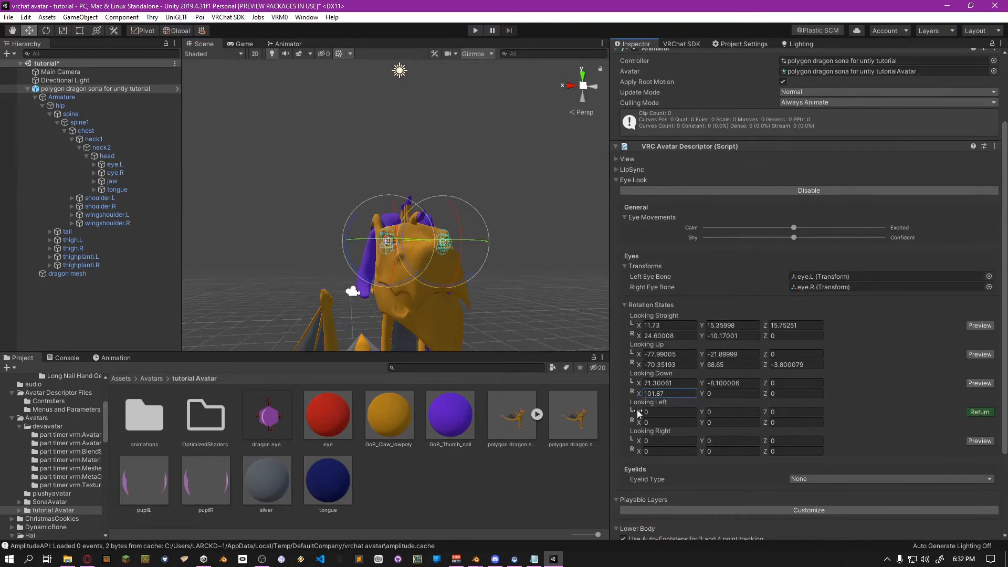
{"action": "right_click_drag", "start_coordinate": [541, 310], "coordinate": [504, 268]}
{"action": "middle_click_drag", "start_coordinate": [454, 266], "coordinate": [398, 273]}
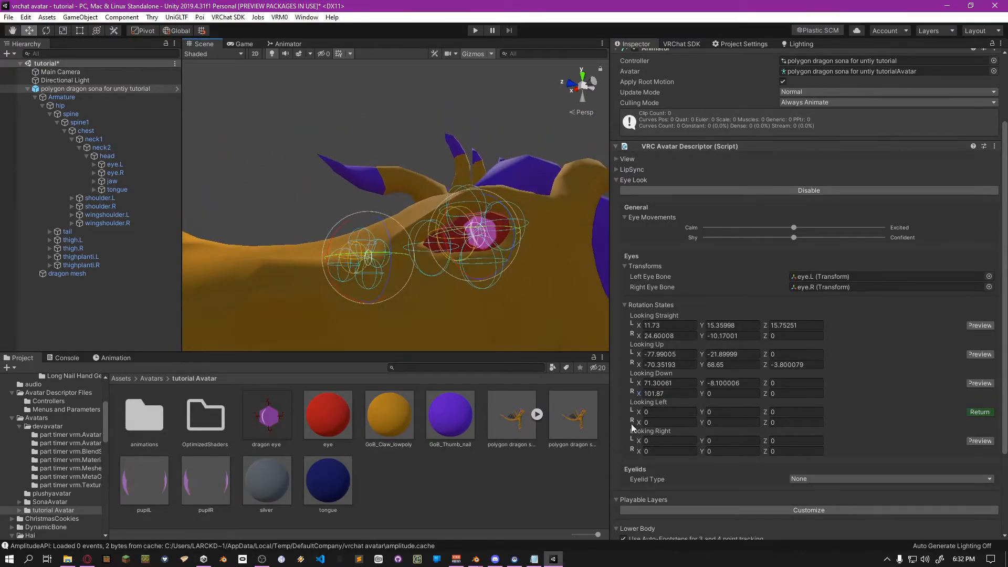
{"action": "left_click_drag", "start_coordinate": [639, 414], "coordinate": [237, 367]}
{"action": "left_click_drag", "start_coordinate": [704, 412], "coordinate": [127, 412]}
{"action": "right_click_drag", "start_coordinate": [330, 277], "coordinate": [436, 279]}
{"action": "middle_click_drag", "start_coordinate": [437, 279], "coordinate": [471, 289]}
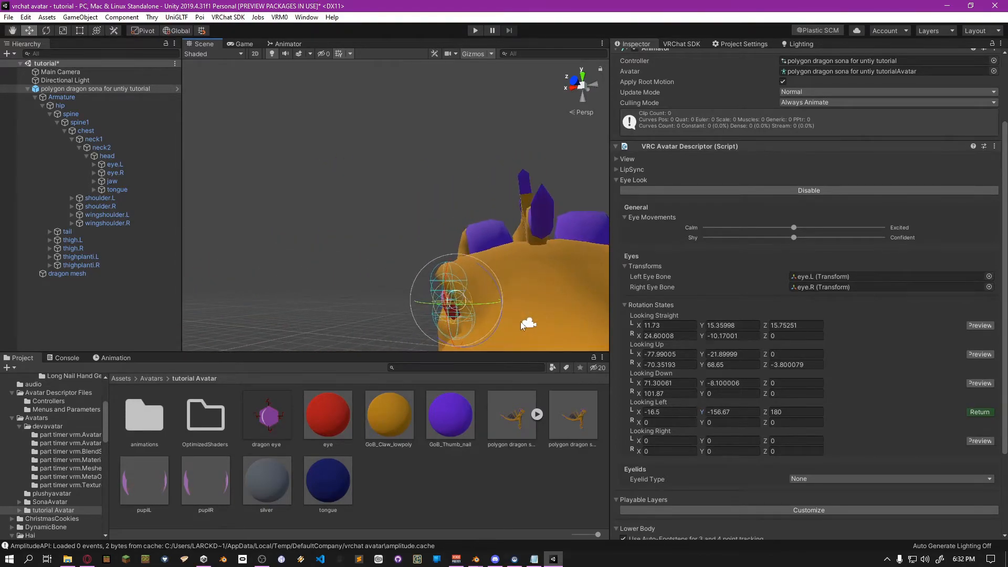
Set the right eye's Looking Left rotation to about X 11.67 and Y -6.02, and end the preview
{"action": "left_click_drag", "start_coordinate": [702, 423], "coordinate": [770, 428]}
{"action": "left_click_drag", "start_coordinate": [464, 261], "coordinate": [443, 282], "text": "alt"}
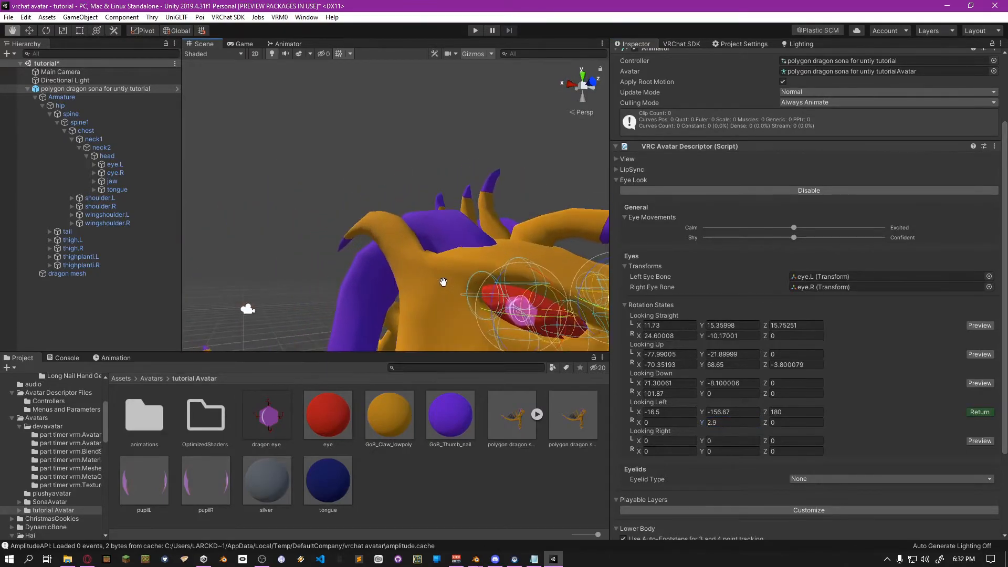
{"action": "left_click_drag", "start_coordinate": [638, 423], "coordinate": [845, 428]}
{"action": "left_click_drag", "start_coordinate": [703, 423], "coordinate": [547, 430]}
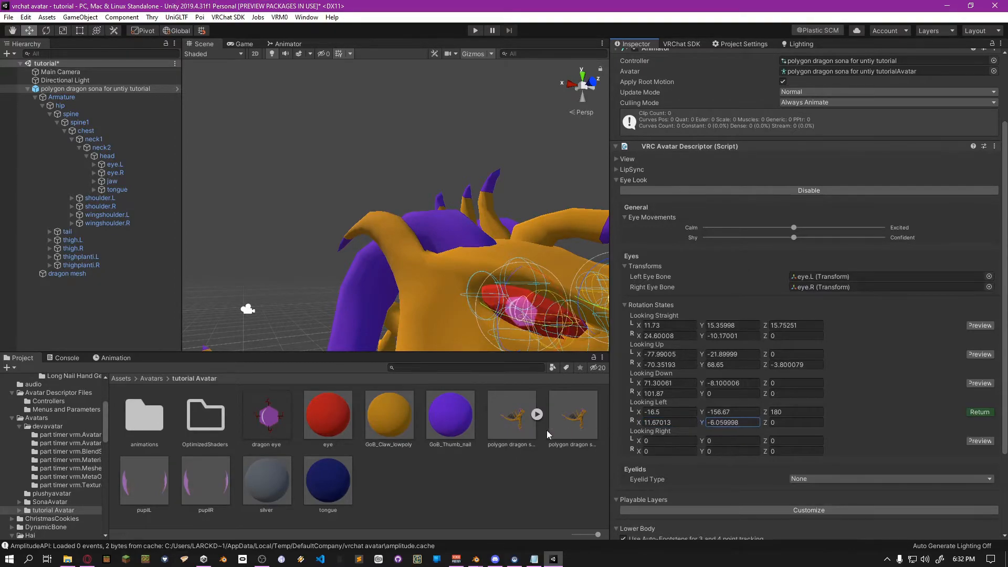
{"action": "right_click_drag", "start_coordinate": [546, 320], "coordinate": [498, 294]}
{"action": "left_click_drag", "start_coordinate": [498, 294], "coordinate": [472, 281], "text": "alt"}
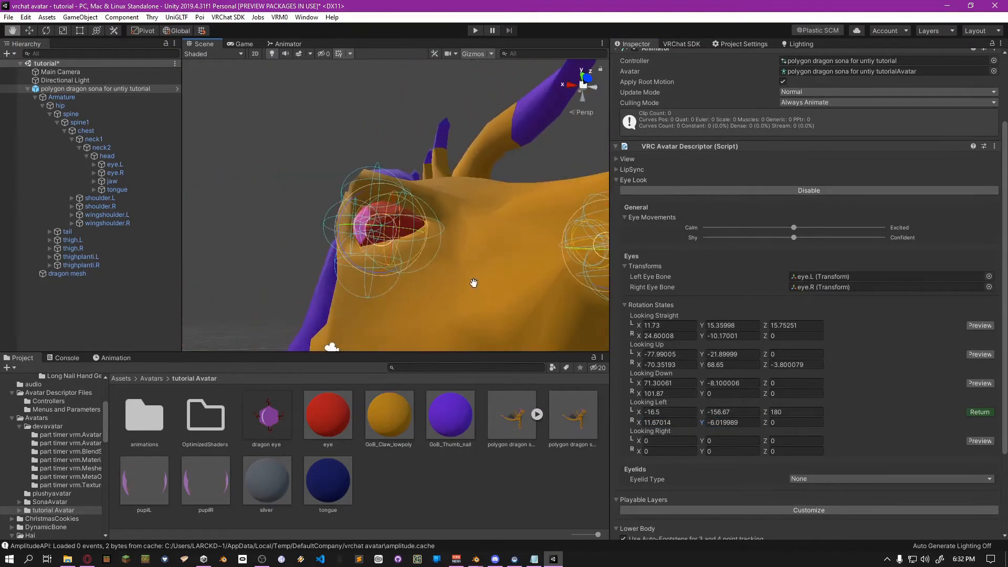
{"action": "left_click", "coordinate": [968, 411]}
Preview the Looking Right state and set the right eye's rotation to about X -12.6 and Y 146.97
{"action": "left_click", "coordinate": [976, 441]}
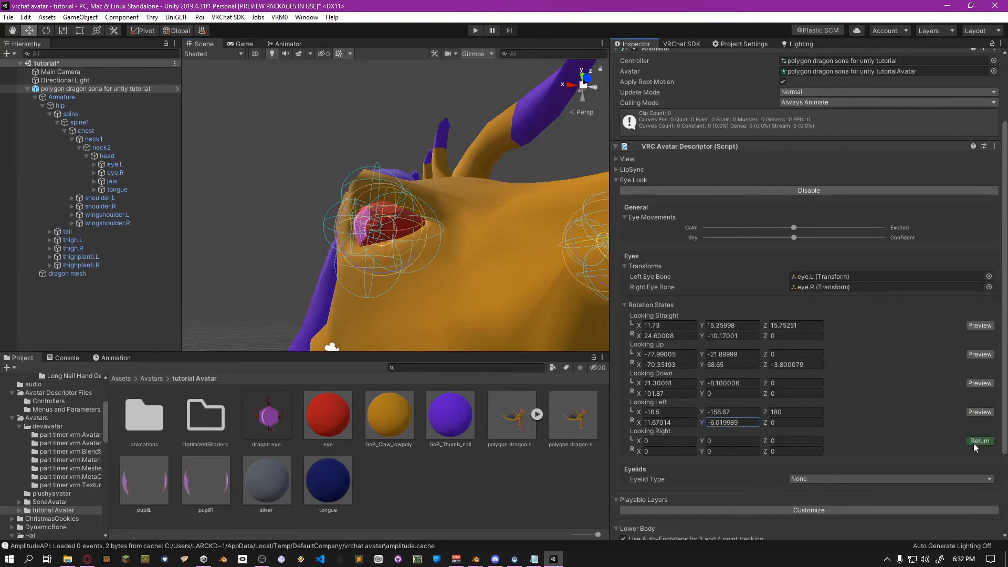
{"action": "left_click_drag", "start_coordinate": [641, 453], "coordinate": [779, 462]}
{"action": "left_click", "coordinate": [723, 452]}
{"action": "type", "text": "2.05"}
{"action": "left_click_drag", "start_coordinate": [701, 451], "coordinate": [968, 458]}
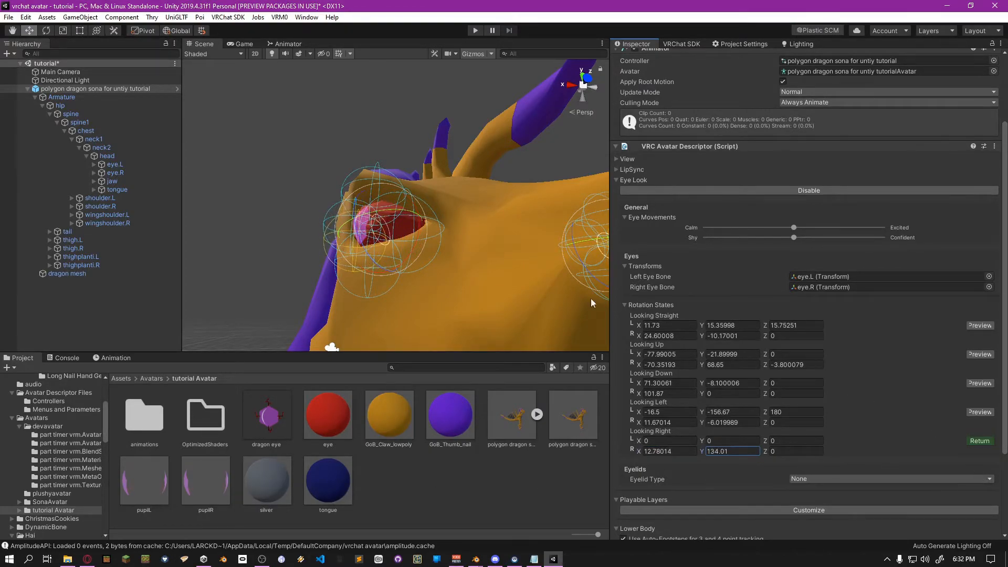
{"action": "right_click_drag", "start_coordinate": [496, 272], "coordinate": [583, 280]}
{"action": "middle_click_drag", "start_coordinate": [467, 252], "coordinate": [497, 247]}
{"action": "left_click_drag", "start_coordinate": [707, 452], "coordinate": [637, 411]}
Set the left eye's Looking Right rotation to about X 15.5 and Y 30.01, and end the preview
{"action": "left_click_drag", "start_coordinate": [502, 241], "coordinate": [466, 247], "text": "alt"}
{"action": "scroll", "coordinate": [467, 246], "scroll_direction": "down", "scroll_amount": 5}
{"action": "middle_click_drag", "start_coordinate": [468, 245], "coordinate": [441, 239]}
{"action": "scroll", "coordinate": [492, 254], "scroll_direction": "up", "scroll_amount": 5}
{"action": "scroll", "coordinate": [458, 233], "scroll_direction": "up", "scroll_amount": 2}
{"action": "scroll", "coordinate": [457, 232], "scroll_direction": "down", "scroll_amount": 2}
{"action": "right_click_drag", "start_coordinate": [441, 238], "coordinate": [383, 233]}
{"action": "middle_click_drag", "start_coordinate": [416, 238], "coordinate": [514, 252]}
{"action": "left_click_drag", "start_coordinate": [639, 441], "coordinate": [225, 464]}
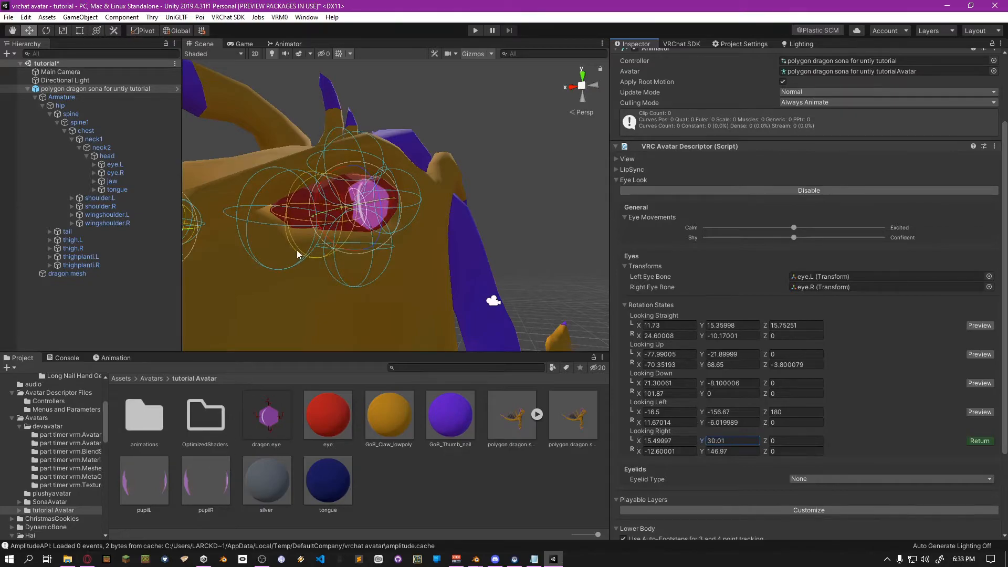
{"action": "right_click_drag", "start_coordinate": [297, 251], "coordinate": [343, 254]}
{"action": "mouse_move", "coordinate": [343, 254]}
{"action": "middle_mouse_down"}
{"action": "mouse_move", "coordinate": [356, 263]}
{"action": "mouse_move", "coordinate": [350, 257]}
{"action": "middle_mouse_up"}
{"action": "scroll", "coordinate": [315, 261], "scroll_direction": "down", "scroll_amount": 8}
{"action": "left_click", "coordinate": [980, 441]}
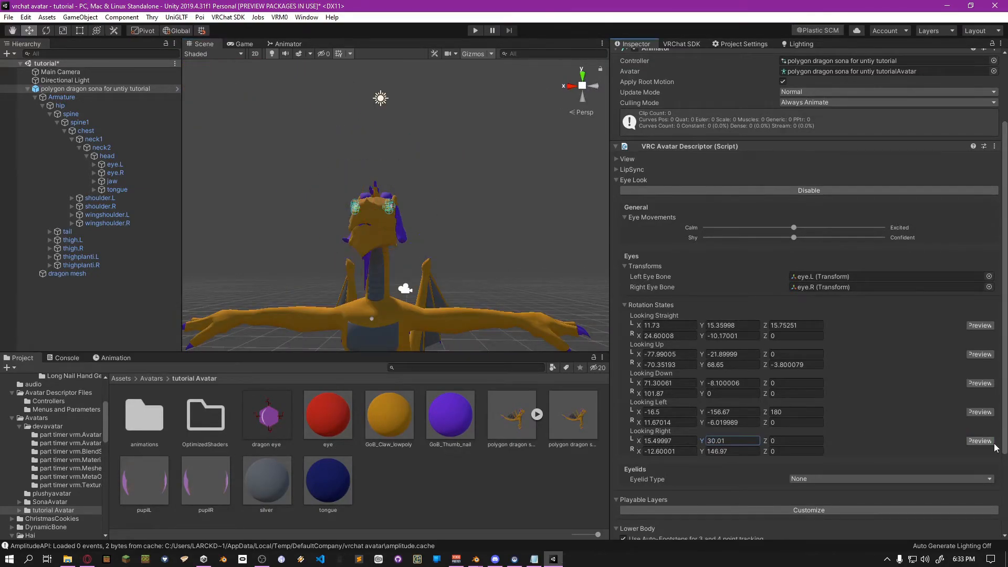
Examine the dragon's eyes and the contact spheres around them from the front and the side
{"action": "right_click_drag", "start_coordinate": [456, 235], "coordinate": [341, 224]}
{"action": "scroll", "coordinate": [340, 223], "scroll_direction": "up", "scroll_amount": 5}
{"action": "middle_click_drag", "start_coordinate": [362, 220], "coordinate": [319, 223]}
{"action": "scroll", "coordinate": [318, 221], "scroll_direction": "down", "scroll_amount": 5}
{"action": "left_click_drag", "start_coordinate": [318, 221], "coordinate": [265, 240], "text": "alt"}
{"action": "scroll", "coordinate": [294, 229], "scroll_direction": "up", "scroll_amount": 3}
{"action": "scroll", "coordinate": [294, 229], "scroll_direction": "down", "scroll_amount": 3}
{"action": "scroll", "coordinate": [287, 232], "scroll_direction": "up", "scroll_amount": 4}
{"action": "scroll", "coordinate": [286, 232], "scroll_direction": "down", "scroll_amount": 4}
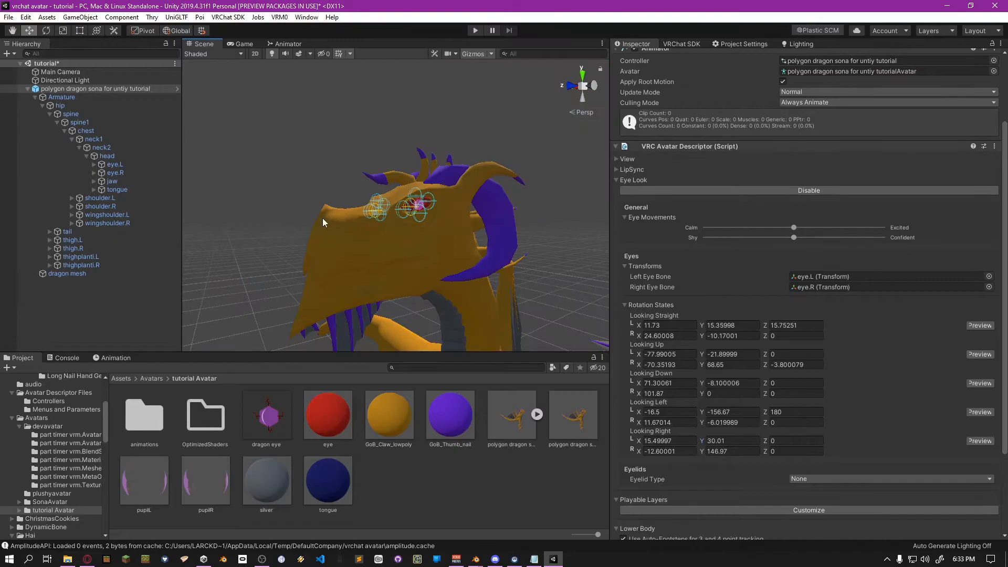
{"action": "left_click", "coordinate": [576, 90]}
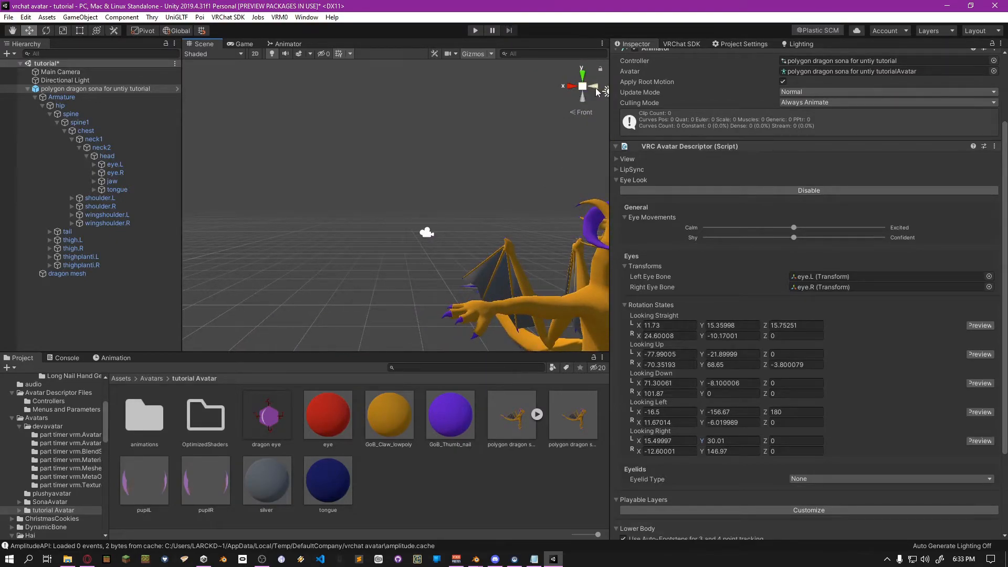
{"action": "left_click", "coordinate": [598, 92]}
{"action": "scroll", "coordinate": [416, 190], "scroll_direction": "up", "scroll_amount": 5}
{"action": "middle_click_drag", "start_coordinate": [417, 191], "coordinate": [434, 192]}
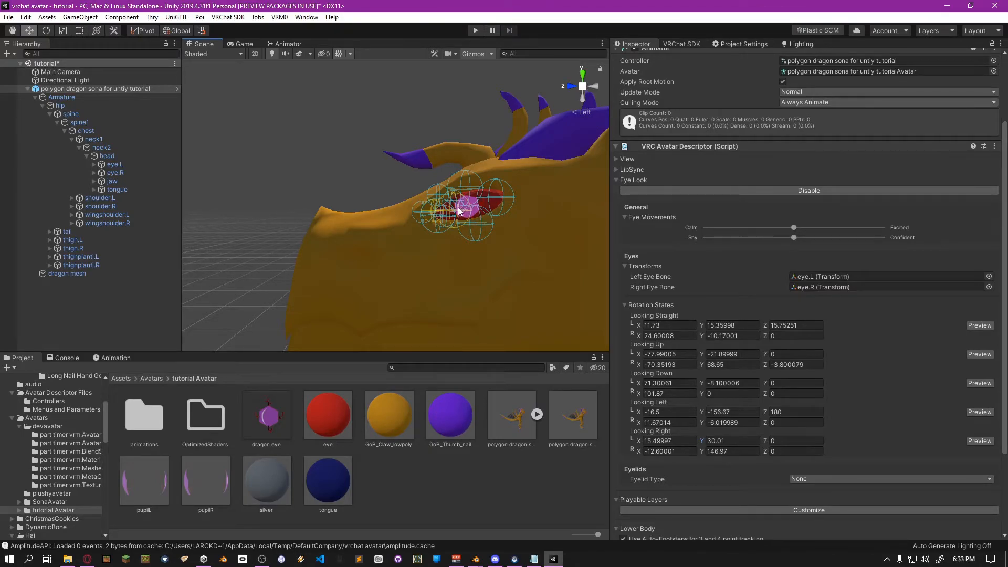
{"action": "middle_click_drag", "start_coordinate": [464, 212], "coordinate": [411, 213]}
{"action": "mouse_move", "coordinate": [410, 213]}
{"action": "left_mouse_down", "text": "alt"}
{"action": "mouse_move", "coordinate": [513, 218]}
{"action": "mouse_move", "coordinate": [394, 219]}
{"action": "mouse_move", "coordinate": [425, 230]}
{"action": "mouse_move", "coordinate": [395, 201]}
{"action": "left_mouse_up", "text": "alt"}
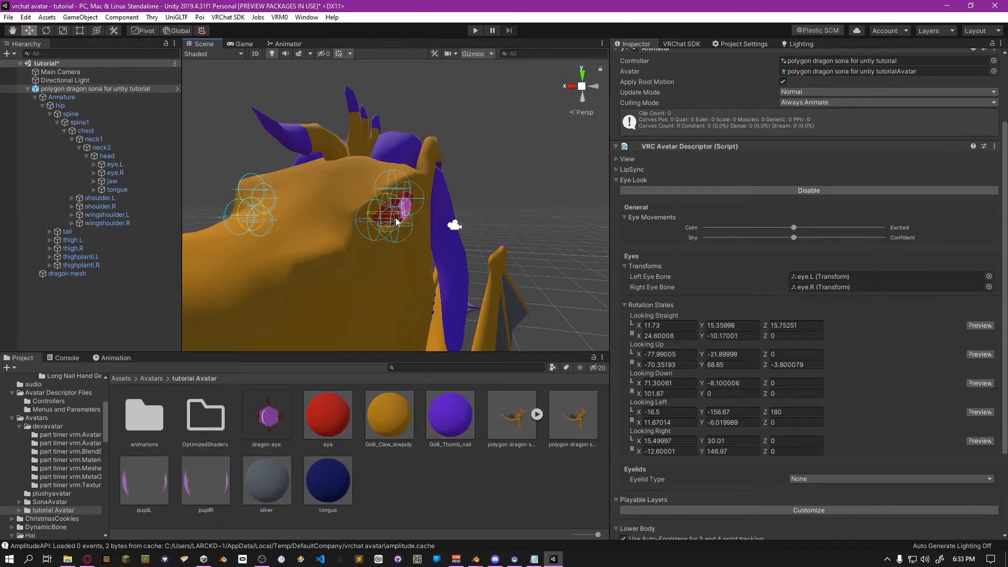
{"action": "left_click_drag", "start_coordinate": [410, 227], "coordinate": [347, 256], "text": "alt"}
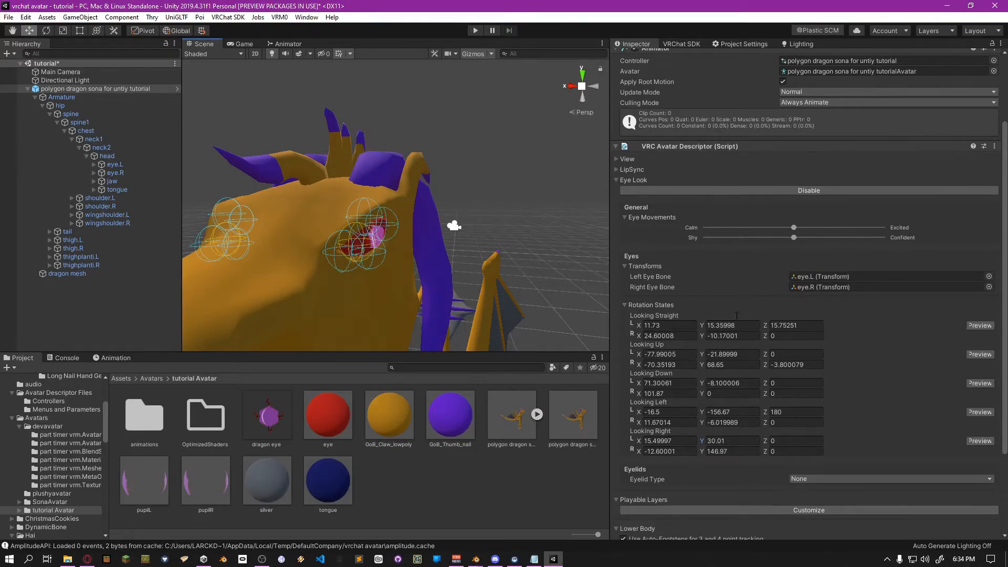
Open the animations folder inside the tutorial Avatar assets
{"action": "scroll", "coordinate": [736, 316], "scroll_direction": "down", "scroll_amount": 1}
{"action": "scroll", "coordinate": [689, 292], "scroll_direction": "up", "scroll_amount": 5}
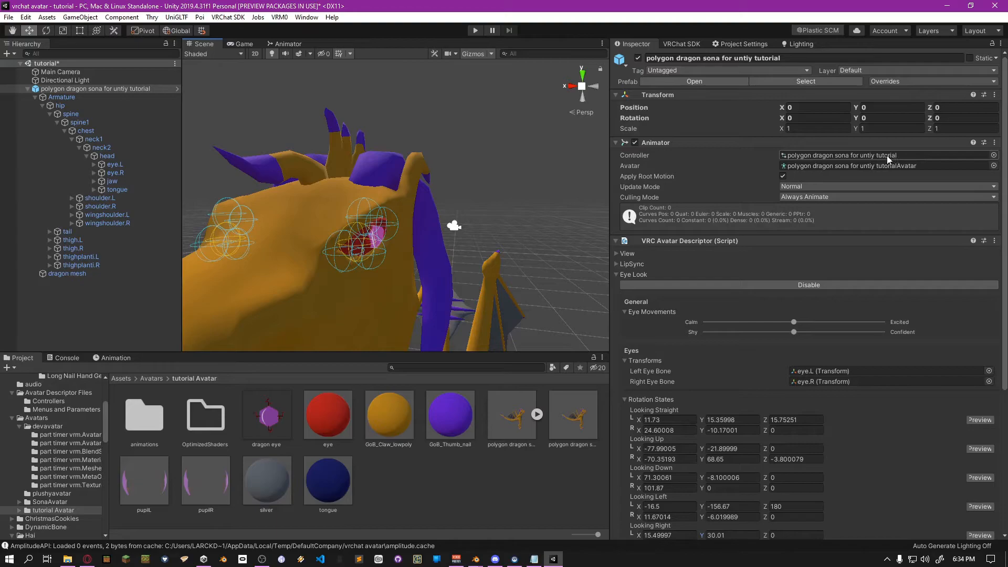
{"action": "double_click", "coordinate": [145, 424]}
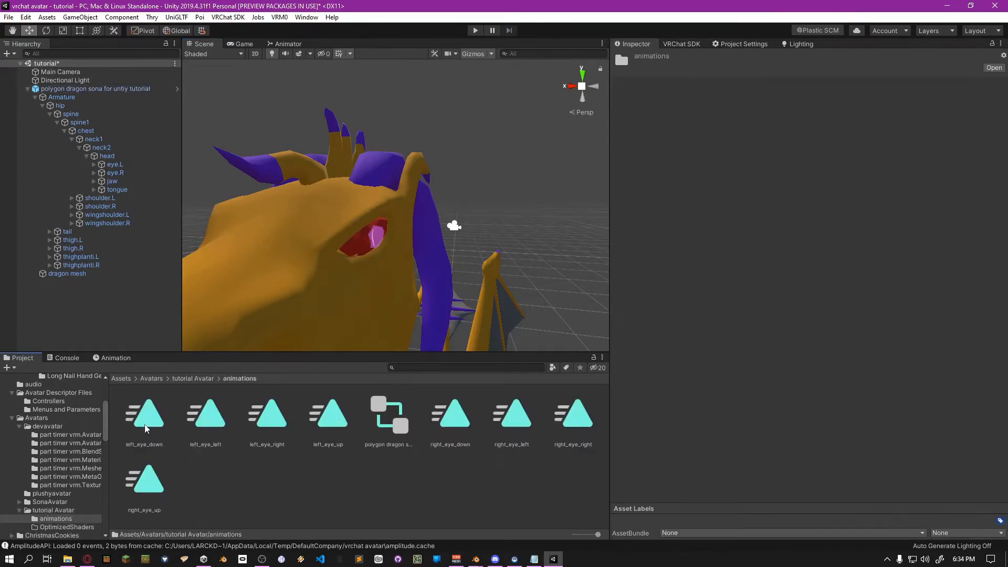
Apply all overrides of the dragon avatar in the scene to its prefab and inspect the prefab asset in the tutorial Avatar folder
{"action": "left_click", "coordinate": [389, 418]}
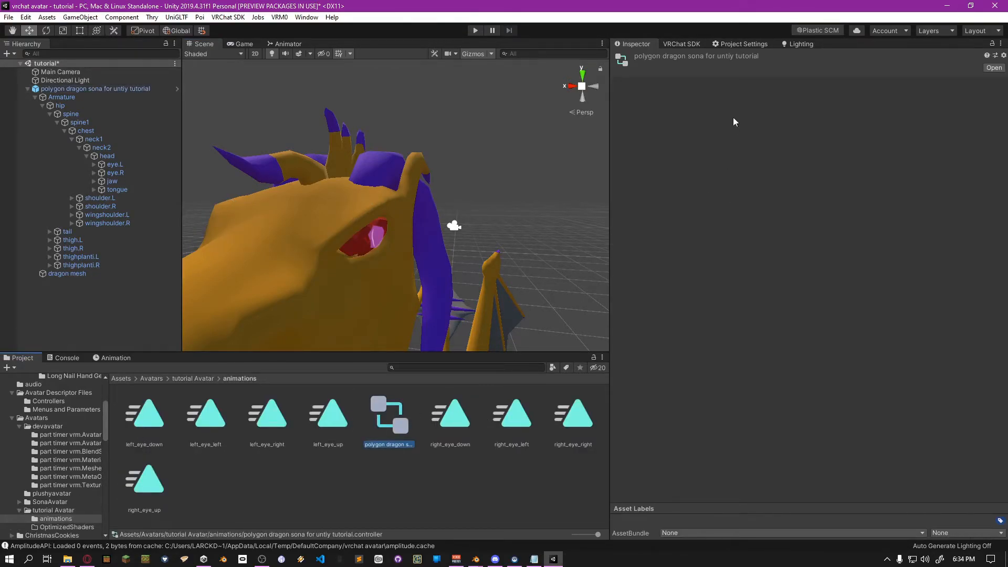
{"action": "left_click", "coordinate": [105, 88]}
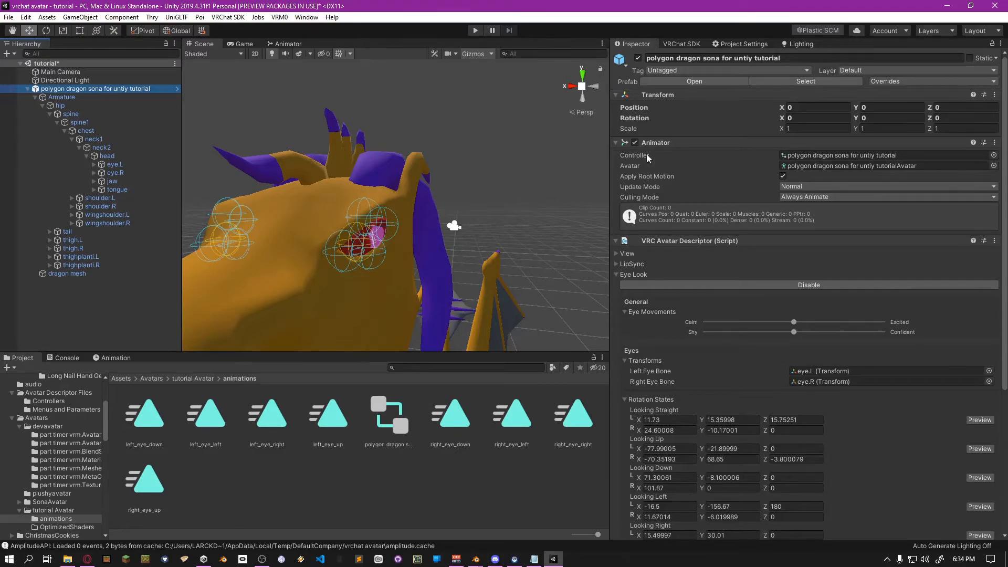
{"action": "left_click", "coordinate": [950, 82]}
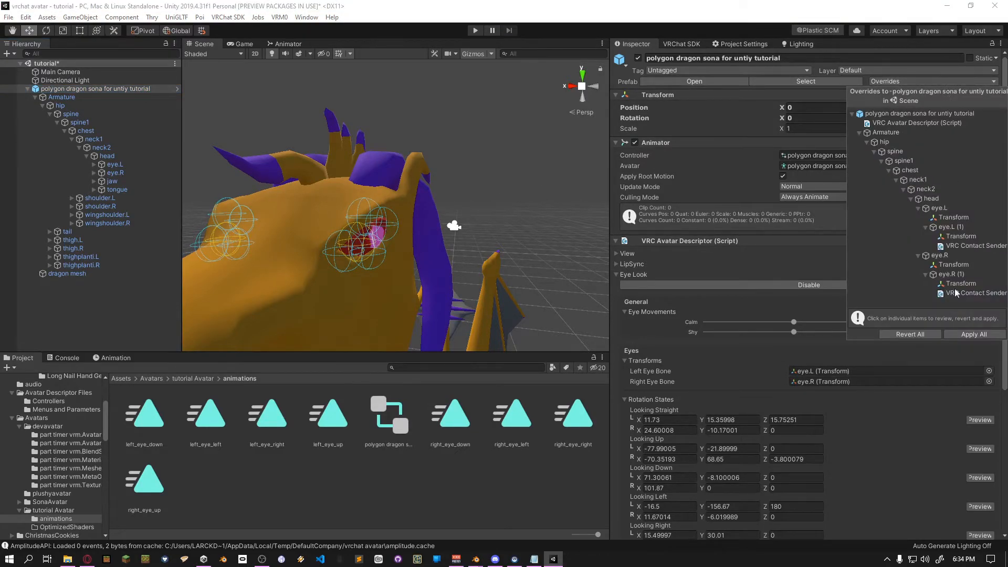
{"action": "left_click", "coordinate": [954, 333]}
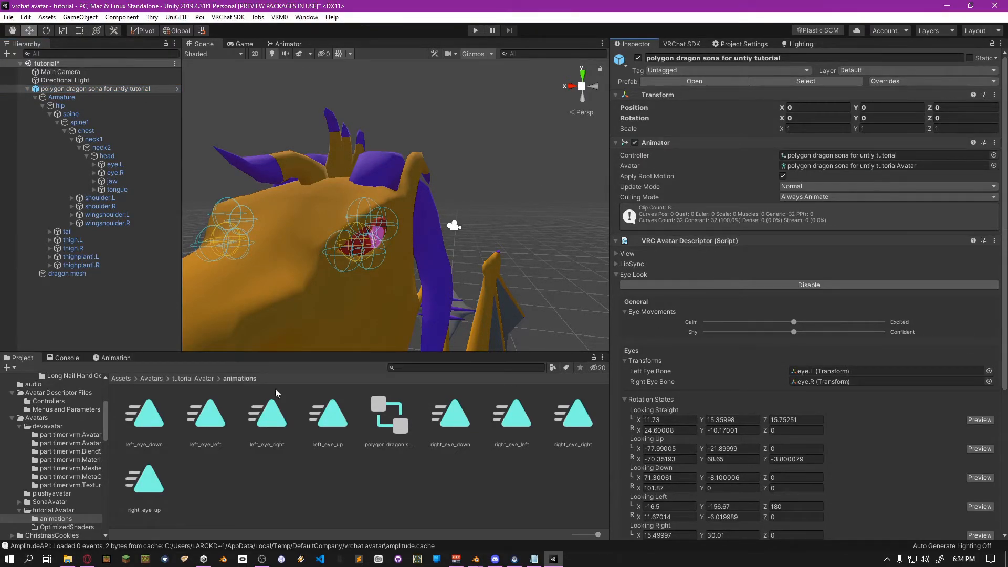
{"action": "left_click", "coordinate": [187, 379]}
{"action": "left_click", "coordinate": [575, 420]}
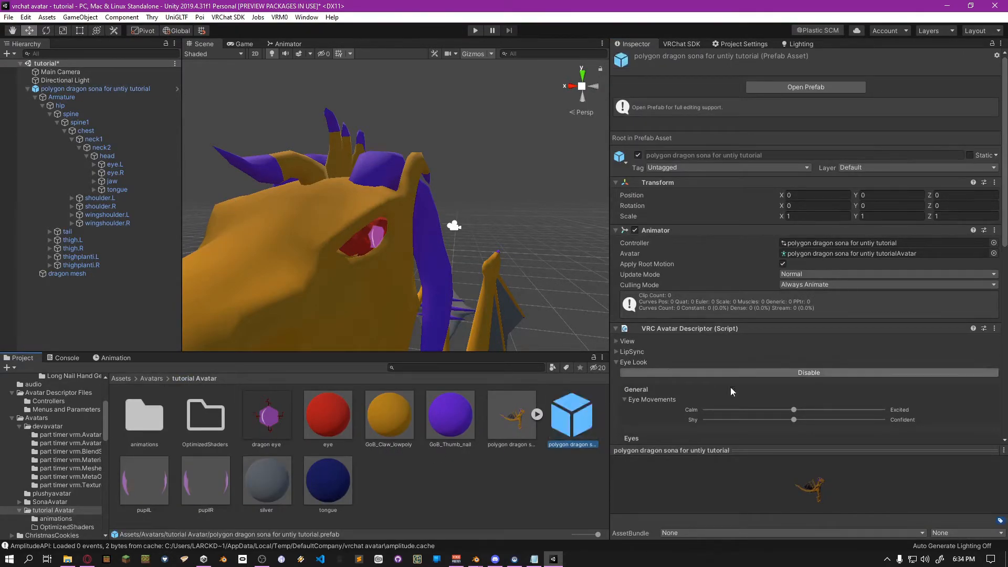
Save the tutorial scene
{"action": "left_click", "coordinate": [110, 89]}
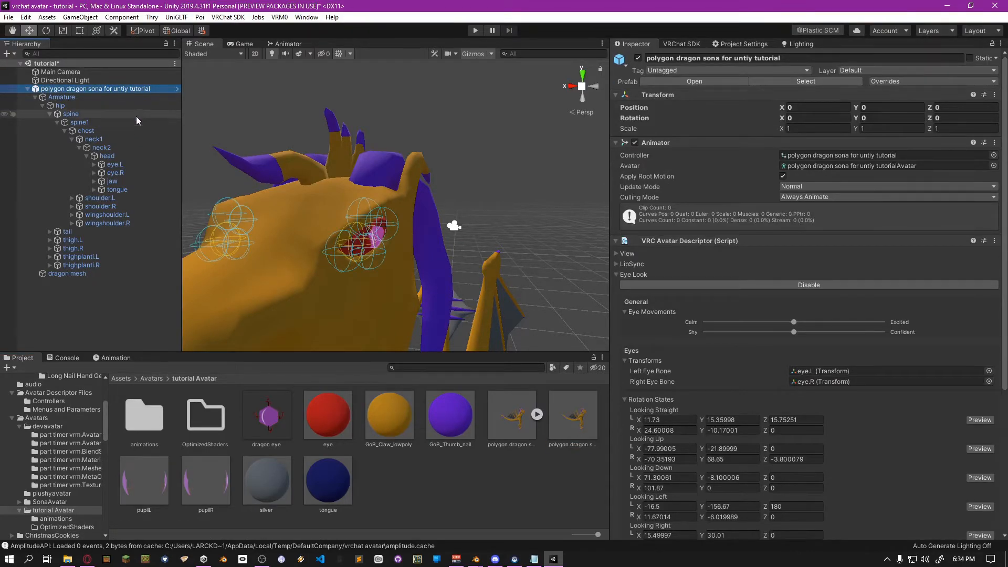
{"action": "left_click", "coordinate": [90, 62]}
{"action": "left_click", "coordinate": [8, 17]}
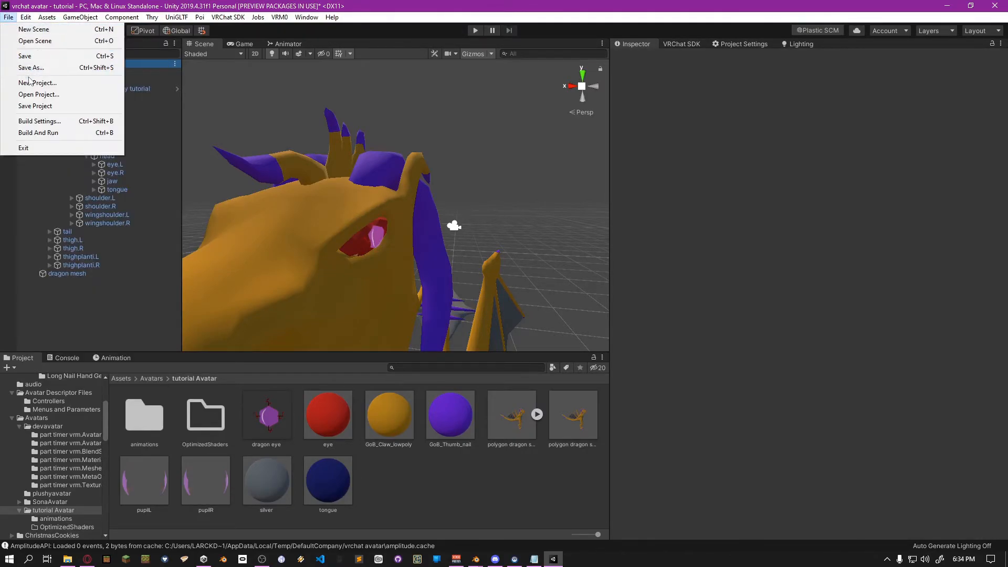
{"action": "left_click", "coordinate": [24, 58]}
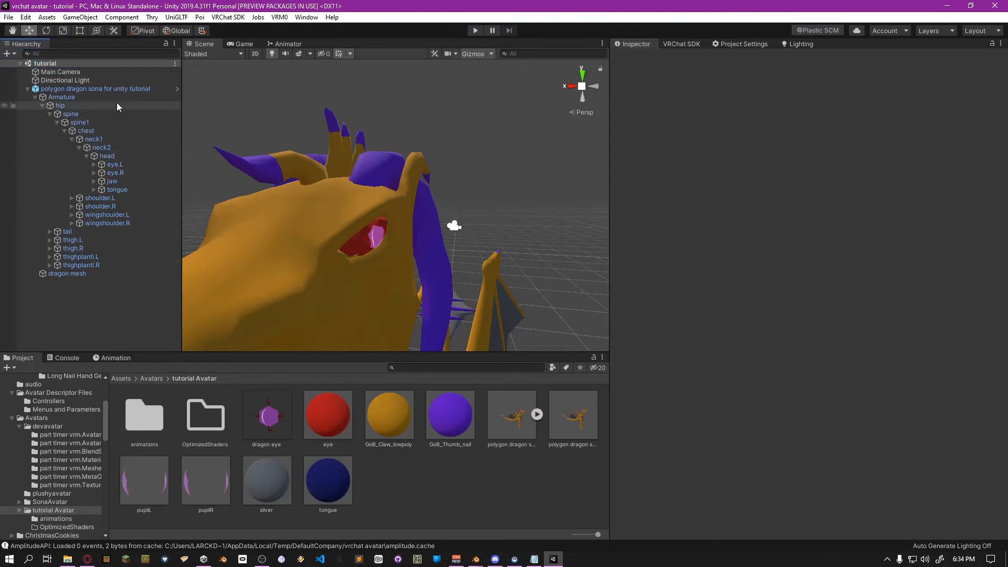
Customize the playable layers in the dragon's VRC Avatar Descriptor and replace the default FX layer with an empty controller slot
{"action": "left_click", "coordinate": [126, 91]}
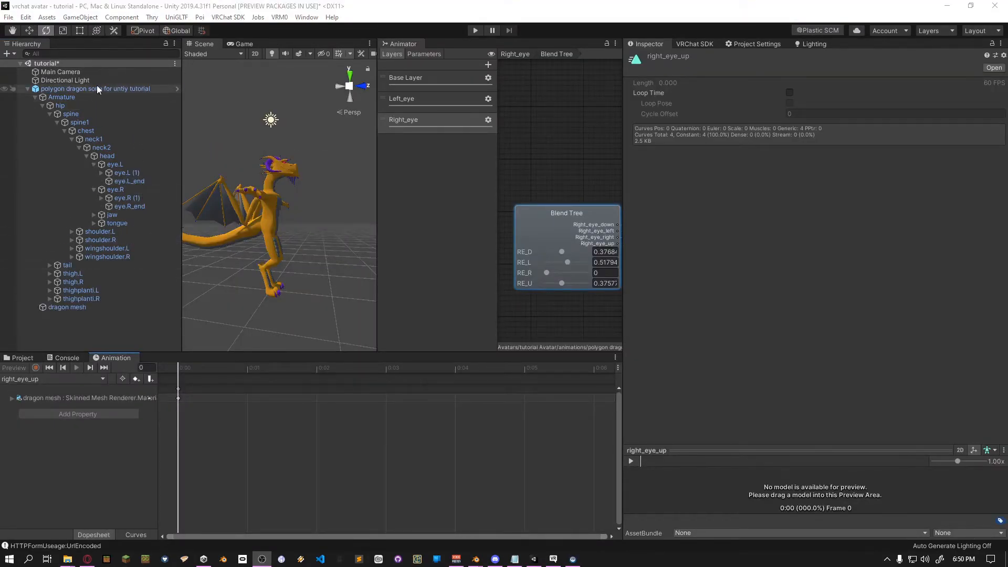
{"action": "left_click", "coordinate": [96, 89]}
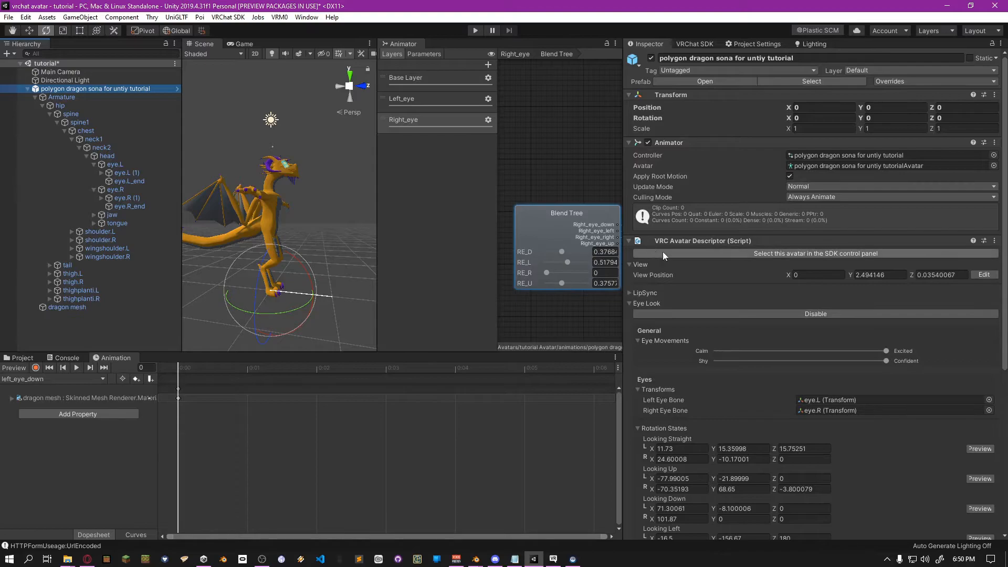
{"action": "scroll", "coordinate": [661, 251], "scroll_direction": "down", "scroll_amount": 8}
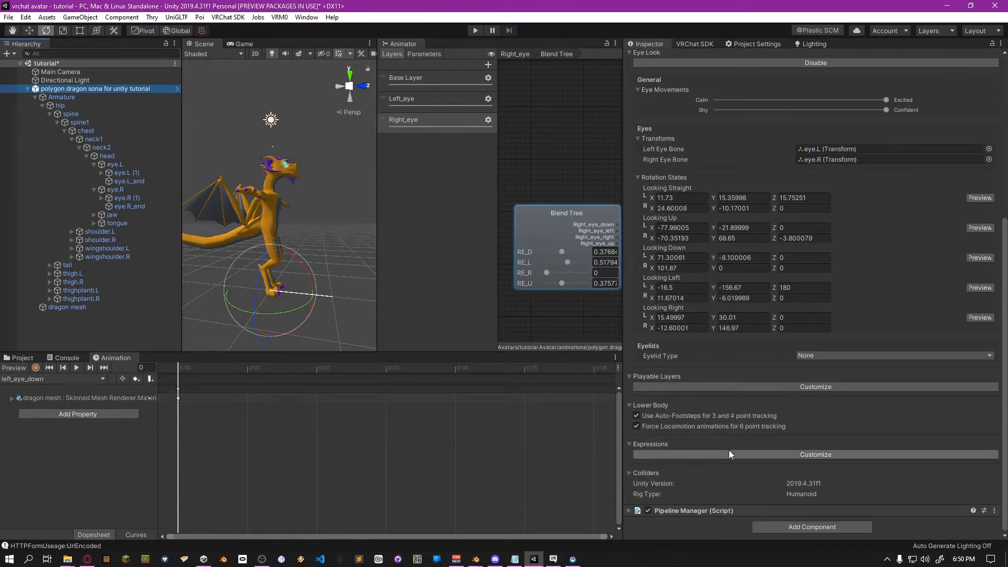
{"action": "left_click", "coordinate": [780, 385]}
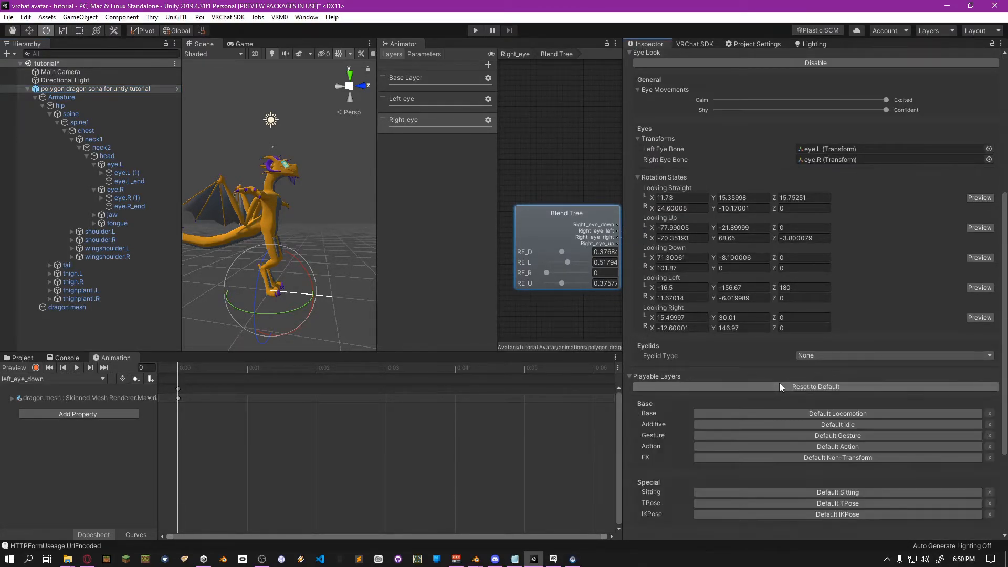
{"action": "scroll", "coordinate": [768, 377], "scroll_direction": "down", "scroll_amount": 3}
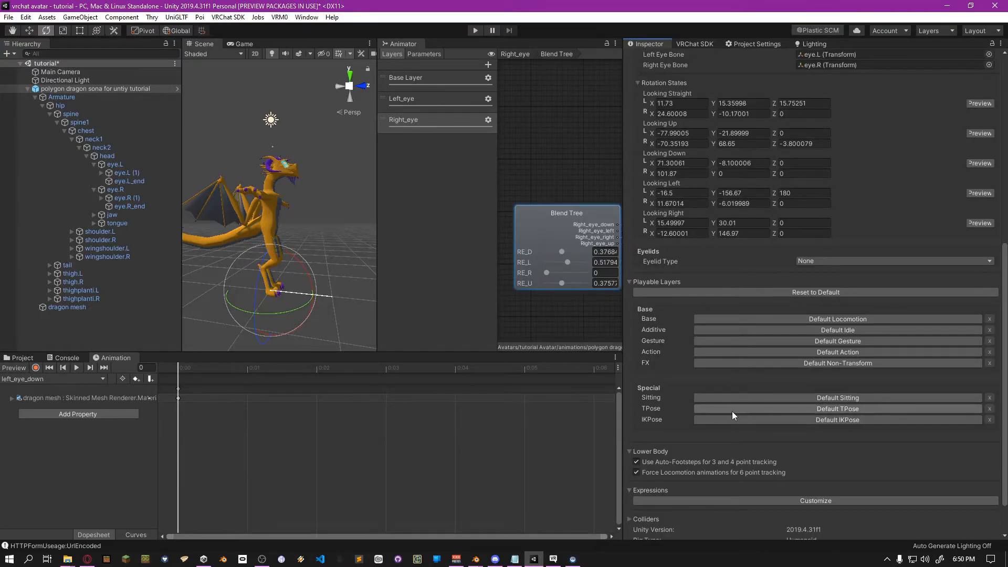
{"action": "left_click", "coordinate": [770, 363]}
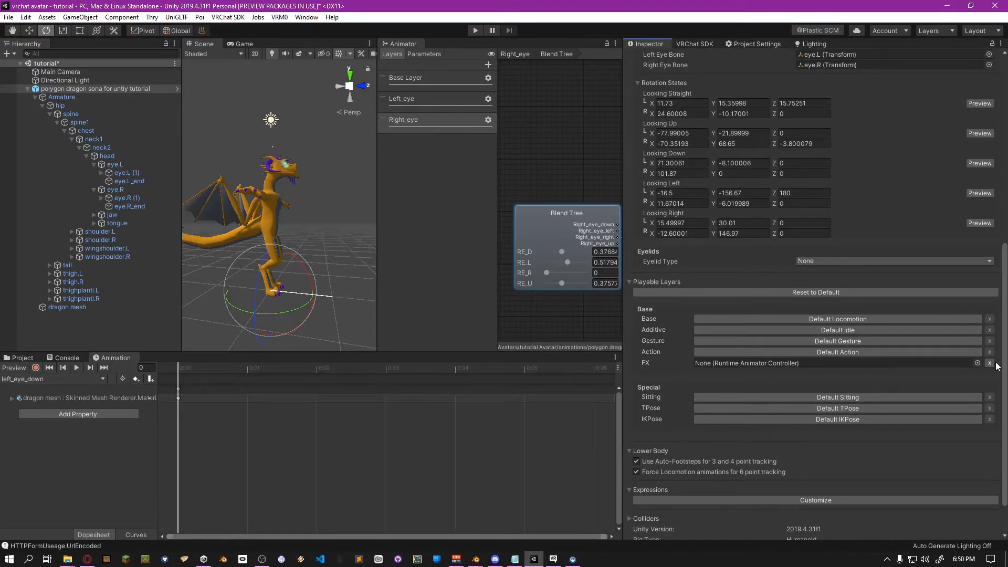
{"action": "left_click", "coordinate": [978, 363]}
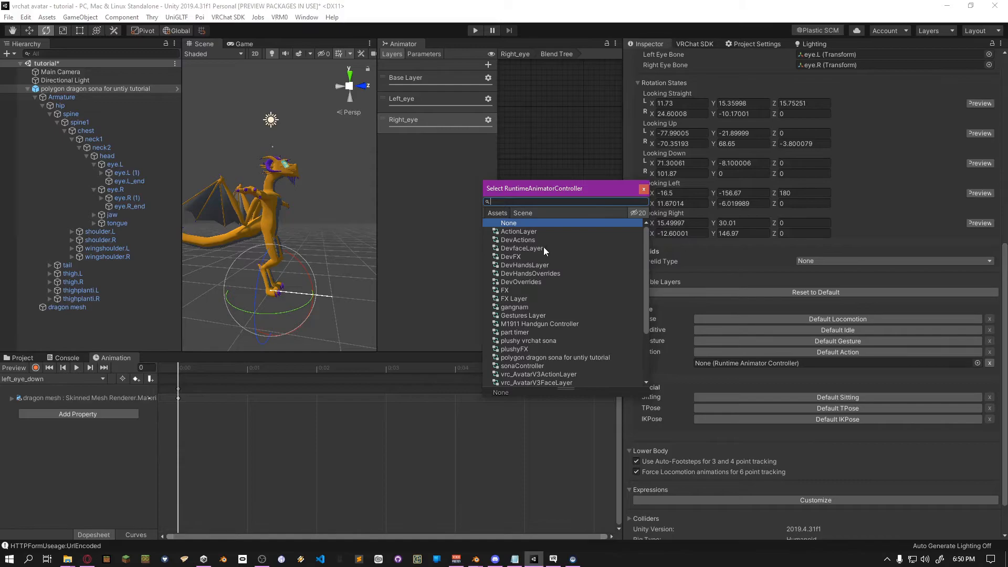
{"action": "left_click", "coordinate": [525, 213]}
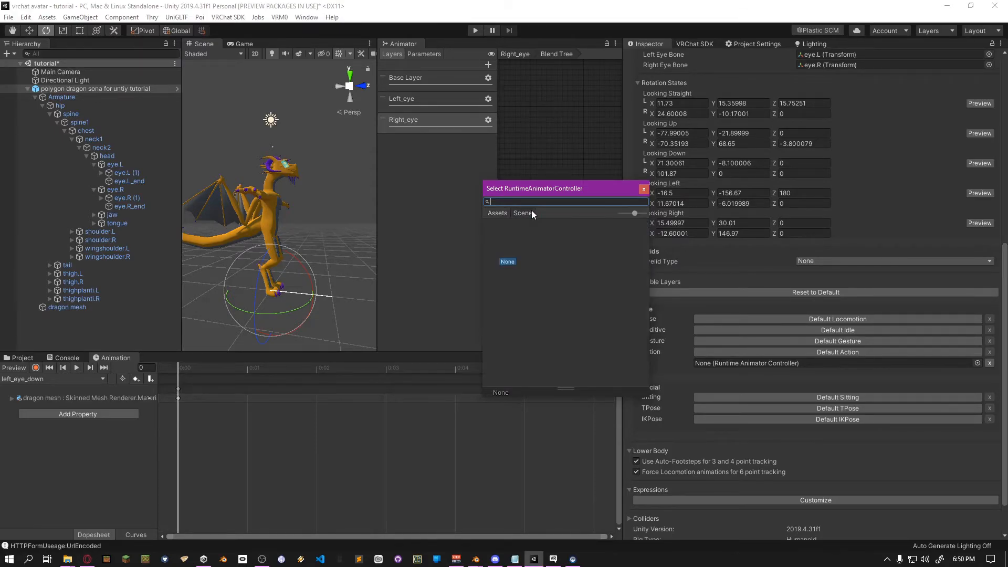
{"action": "left_click", "coordinate": [643, 190]}
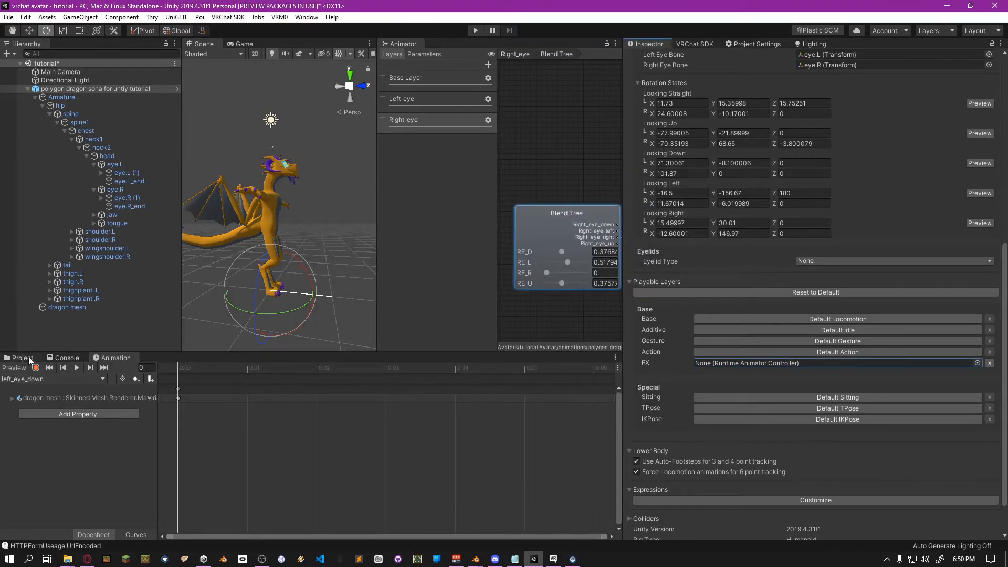
Assign the "polygon dragon sona for untiy tutorial" animator controller from the project assets to the FX playable layer
{"action": "left_click", "coordinate": [22, 358]}
{"action": "left_click_drag", "start_coordinate": [396, 430], "coordinate": [763, 367]}
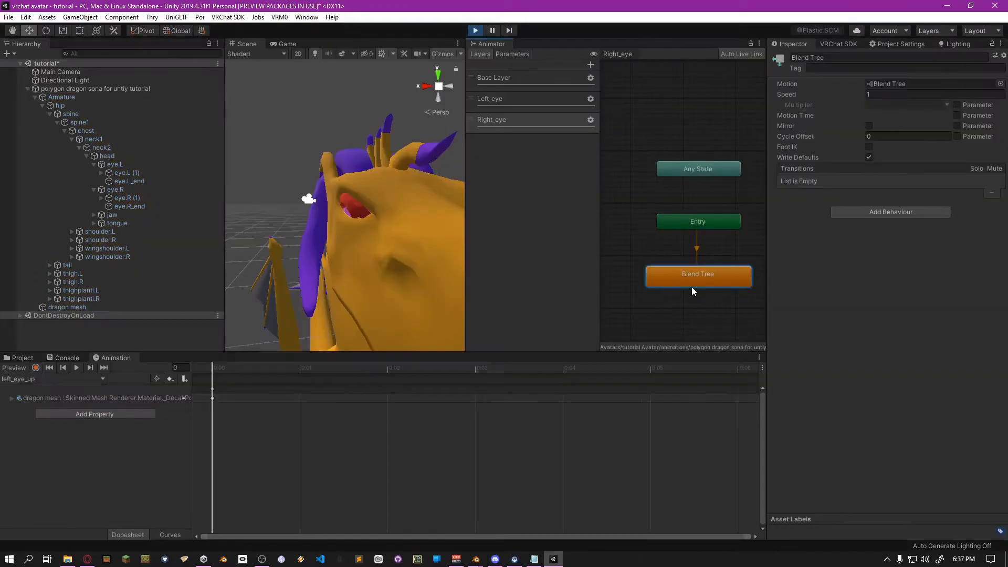
Open the tutorial Avatar's animations folder and exit play mode
{"action": "left_click", "coordinate": [22, 358]}
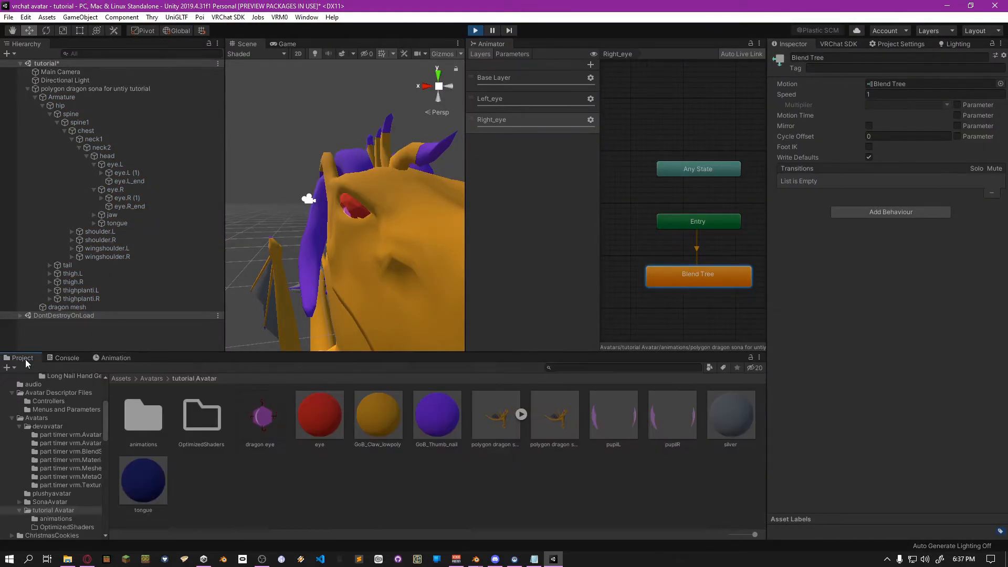
{"action": "double_click", "coordinate": [141, 424]}
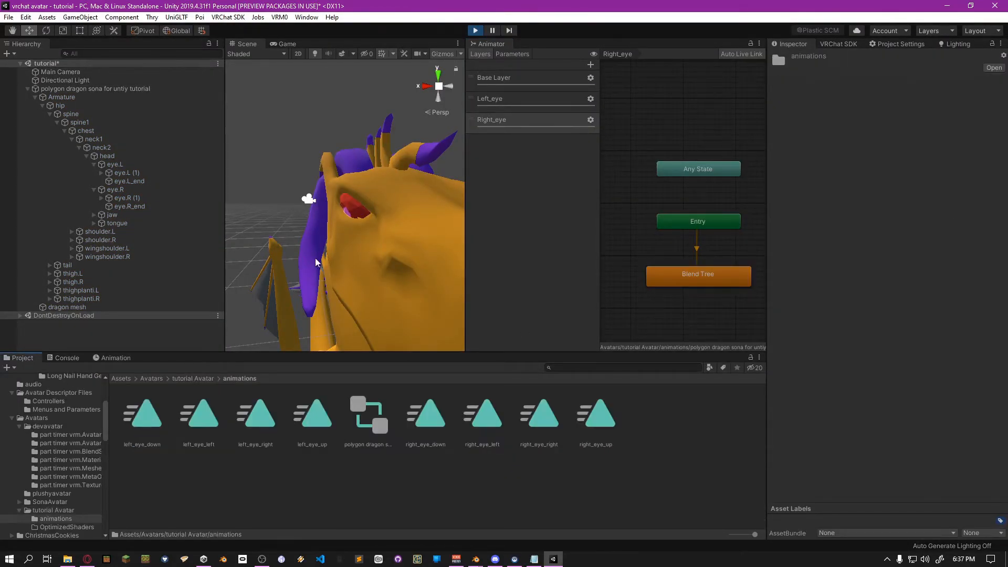
{"action": "left_click", "coordinate": [475, 31]}
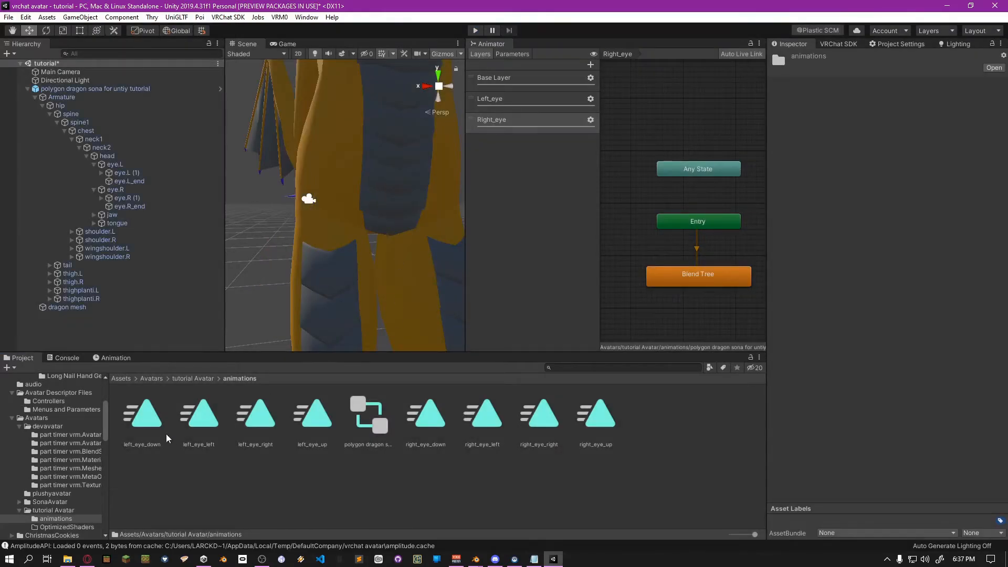
Turn off Loop Time on the left_eye_down, left_eye_left, left_eye_right and left_eye_up animation clips
{"action": "left_click", "coordinate": [155, 429]}
{"action": "left_click", "coordinate": [868, 93]}
{"action": "left_click", "coordinate": [216, 425]}
{"action": "left_click", "coordinate": [868, 94]}
{"action": "left_click", "coordinate": [256, 414]}
{"action": "left_click", "coordinate": [869, 93]}
{"action": "left_click", "coordinate": [869, 93]}
{"action": "left_click", "coordinate": [313, 415]}
{"action": "left_click", "coordinate": [869, 93]}
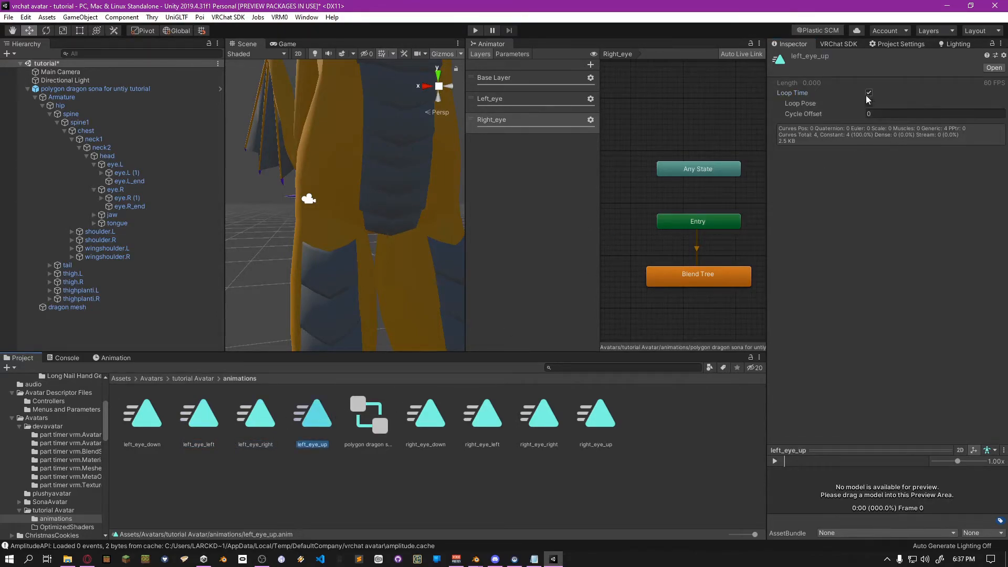
Turn off Loop Time on the right_eye_down, right_eye_left, right_eye_right and right_eye_up animation clips
{"action": "left_click", "coordinate": [438, 415]}
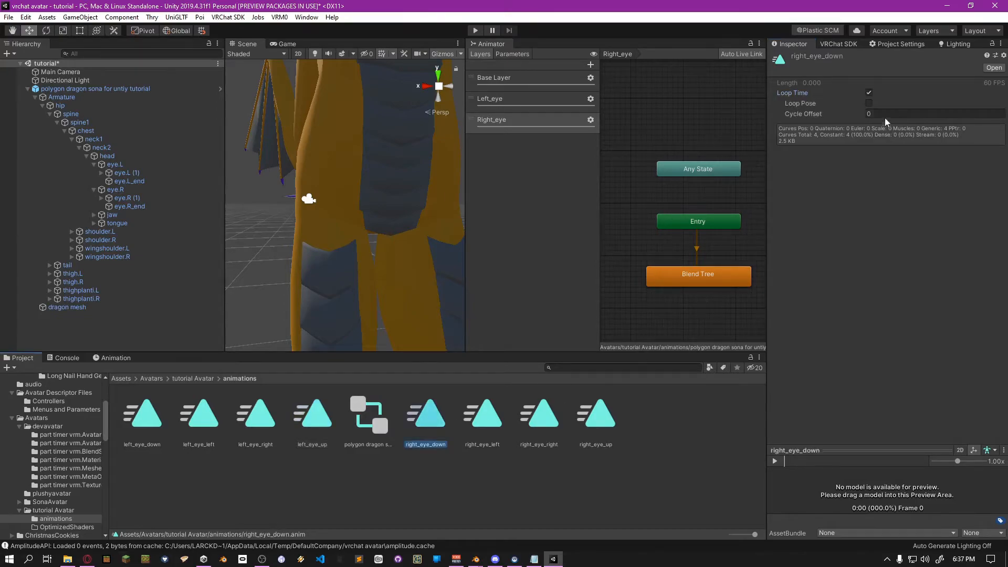
{"action": "left_click", "coordinate": [483, 415]}
{"action": "left_click", "coordinate": [869, 93]}
{"action": "left_click", "coordinate": [540, 415]}
{"action": "left_click", "coordinate": [868, 94]}
{"action": "left_click", "coordinate": [596, 412]}
{"action": "left_click", "coordinate": [870, 93]}
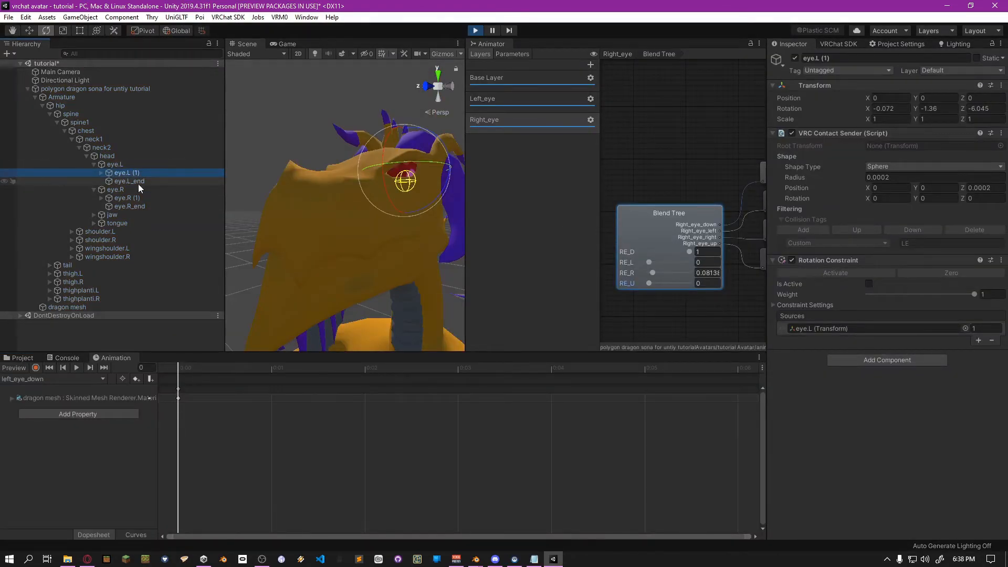
Deactivate the Rotation Constraint on eye.R (1) in play mode, rotate it to test the right eye's blend tree, and exit play mode
{"action": "left_click", "coordinate": [138, 182]}
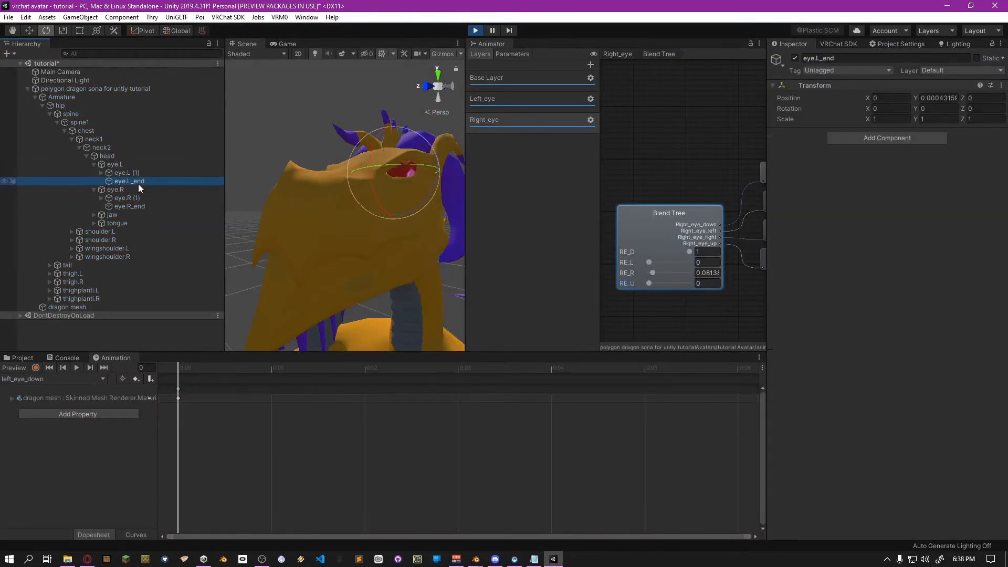
{"action": "left_click", "coordinate": [134, 196]}
{"action": "left_click", "coordinate": [870, 284]}
{"action": "left_click_drag", "start_coordinate": [400, 178], "coordinate": [394, 198], "text": "alt"}
{"action": "right_click_drag", "start_coordinate": [391, 197], "coordinate": [365, 212]}
{"action": "middle_click_drag", "start_coordinate": [365, 211], "coordinate": [351, 225]}
{"action": "left_click_drag", "start_coordinate": [358, 233], "coordinate": [413, 225]}
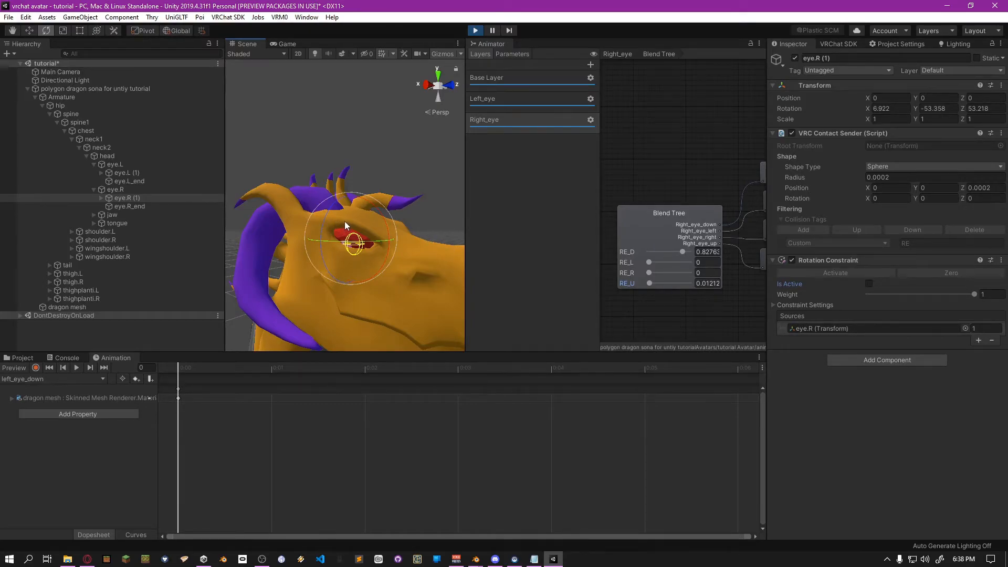
{"action": "left_click_drag", "start_coordinate": [362, 223], "coordinate": [382, 245]}
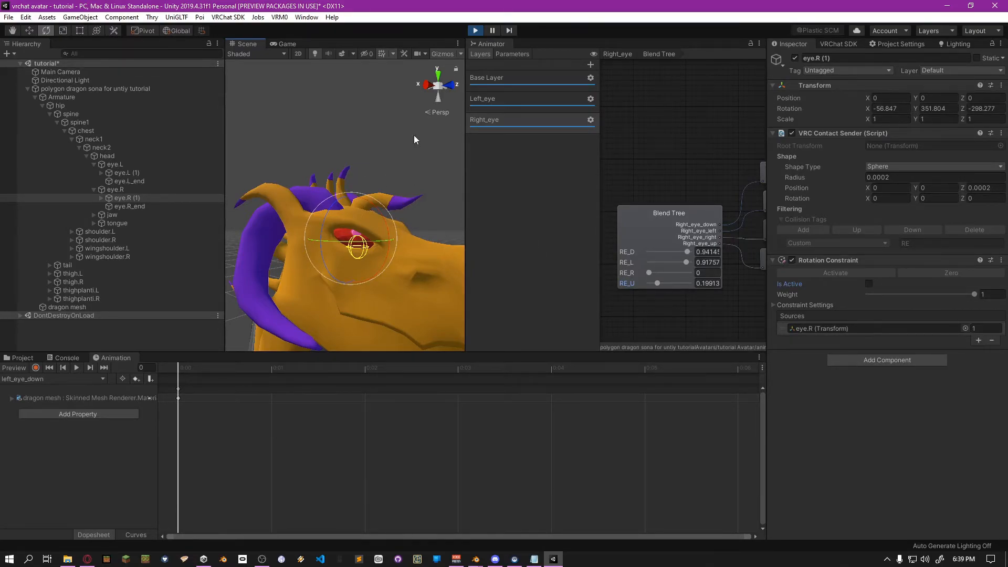
{"action": "left_click", "coordinate": [474, 30]}
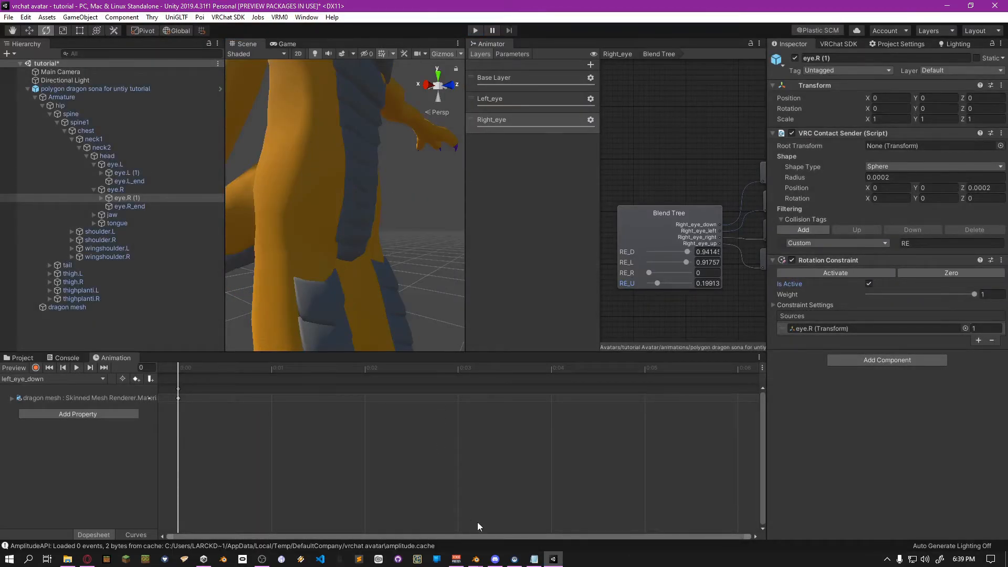
Switch to Blender and enter Edit Mode on the dragon mesh
{"action": "mouse_move", "coordinate": [475, 559]}
{"action": "left_click", "coordinate": [414, 522]}
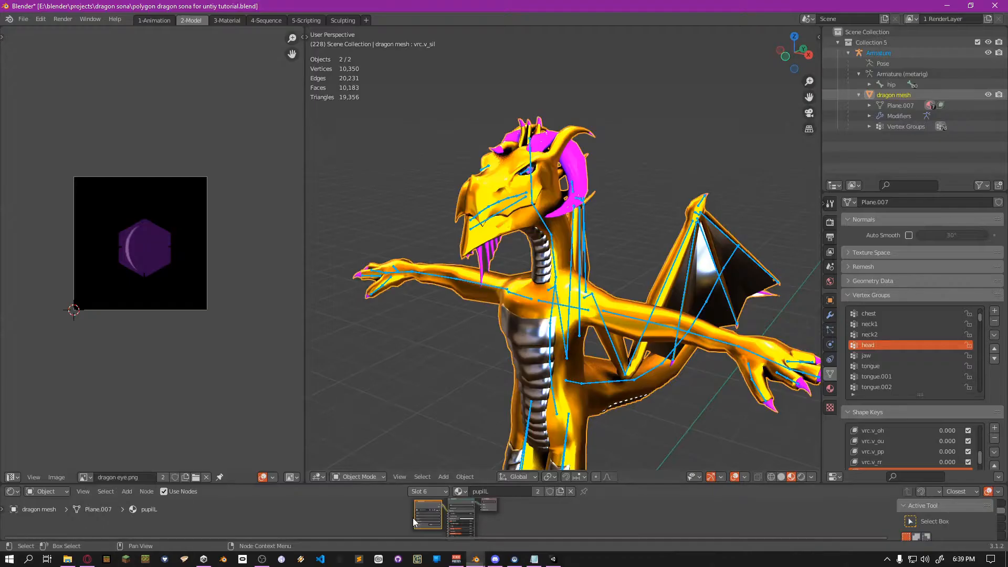
{"action": "key", "text": "Tab"}
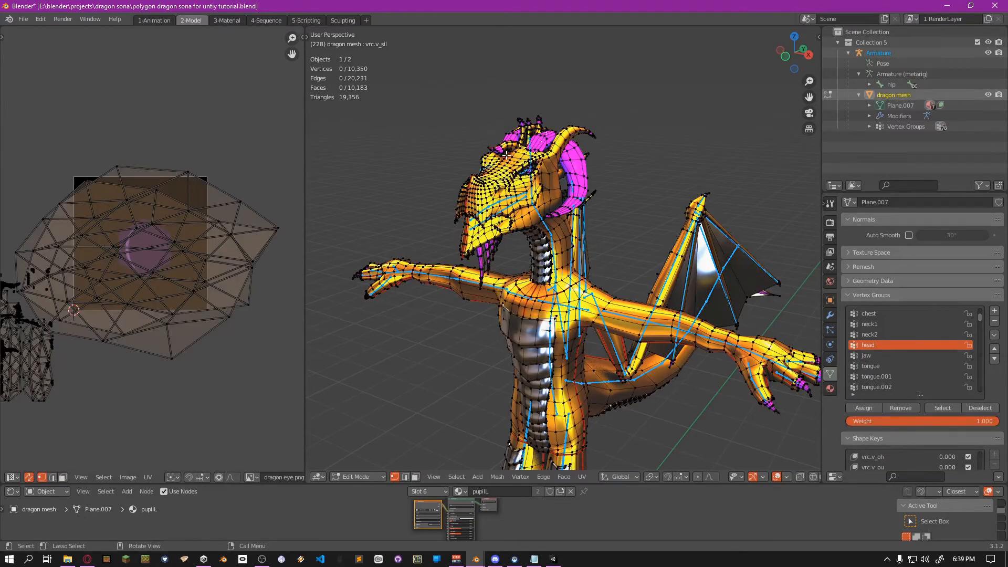
Select each of the two overlapping eye UV islands in turn to compare their placement over the dragon eye texture
{"action": "left_click", "coordinate": [147, 171]}
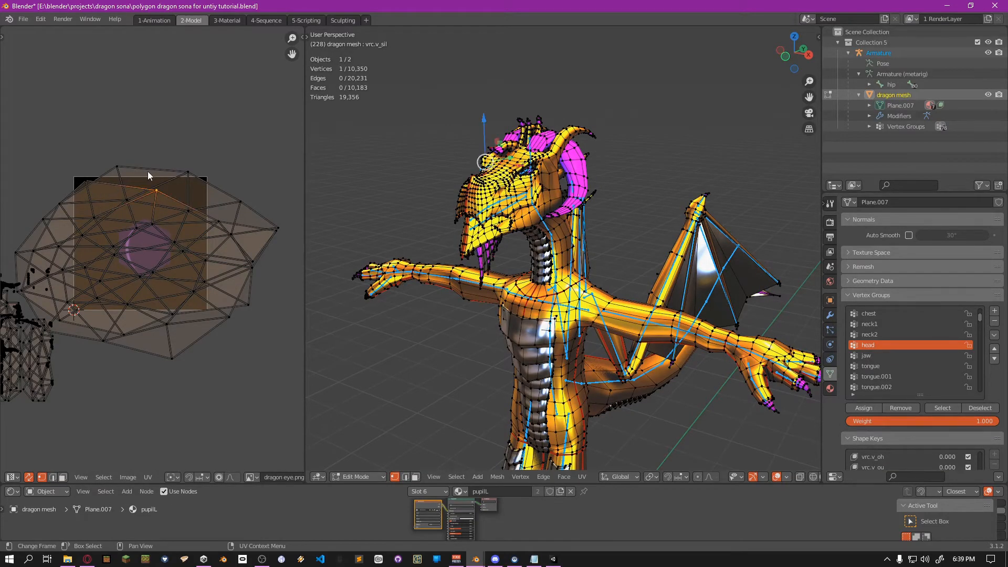
{"action": "left_click", "coordinate": [187, 172]}
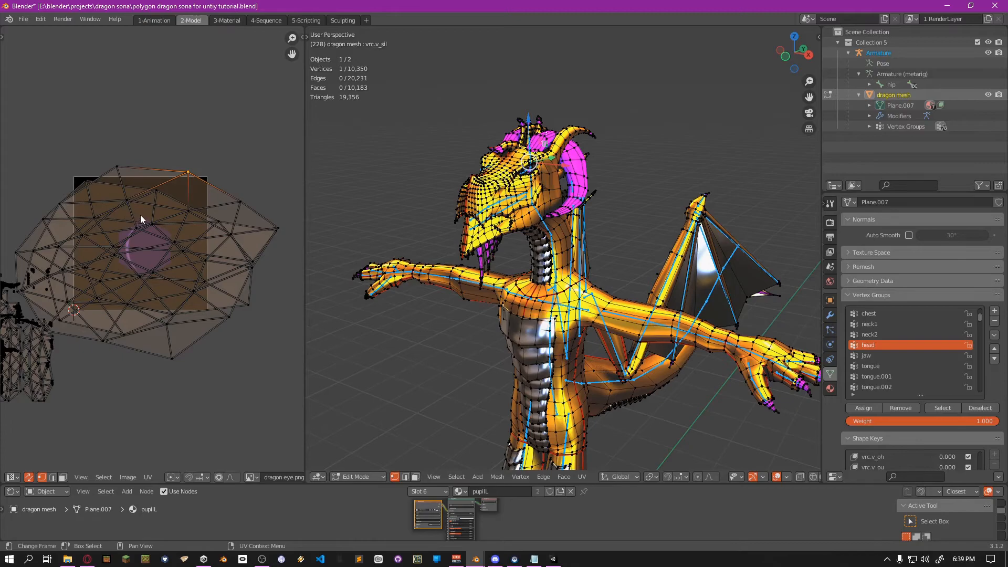
{"action": "key", "text": "l"}
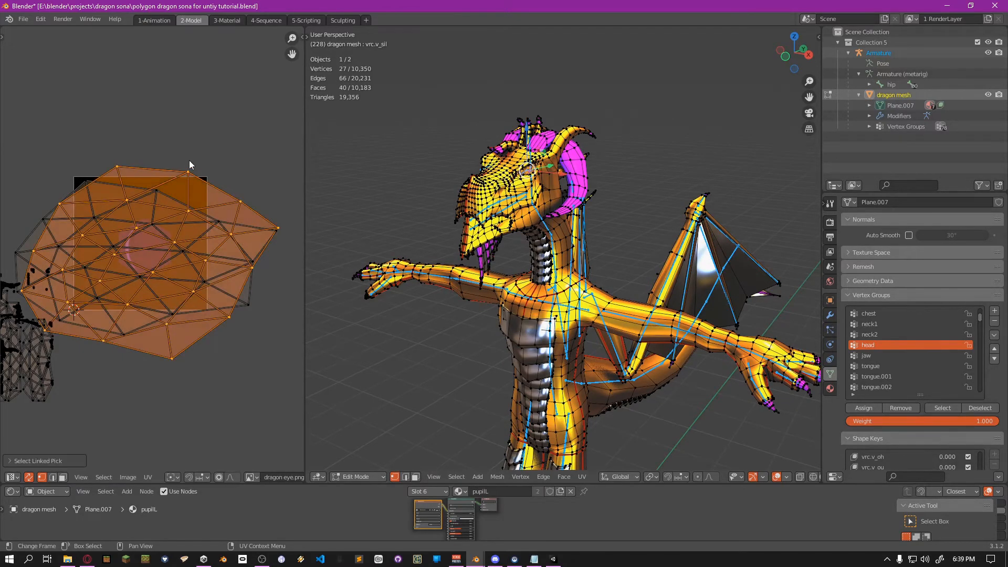
{"action": "left_click", "coordinate": [215, 217]}
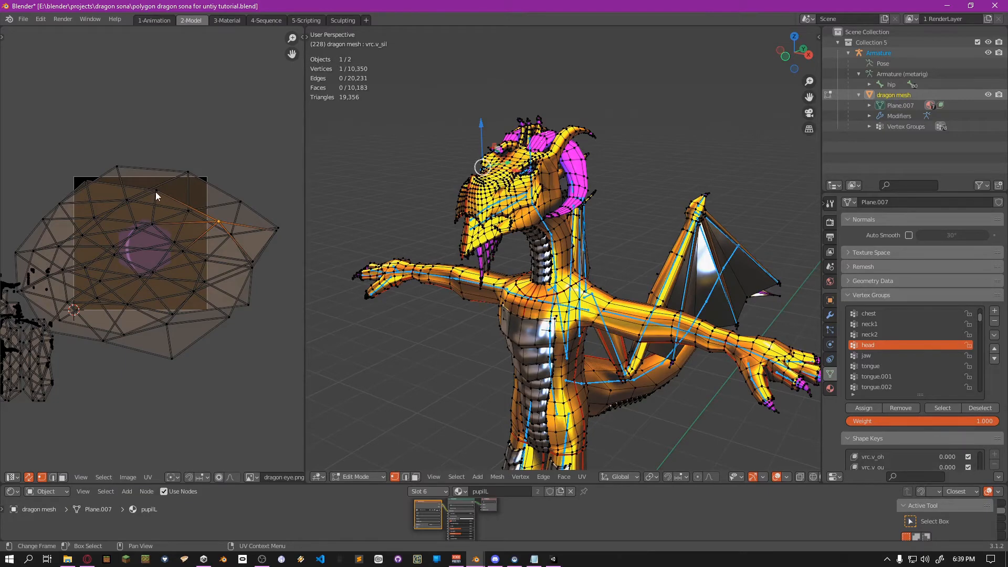
{"action": "key", "text": "l"}
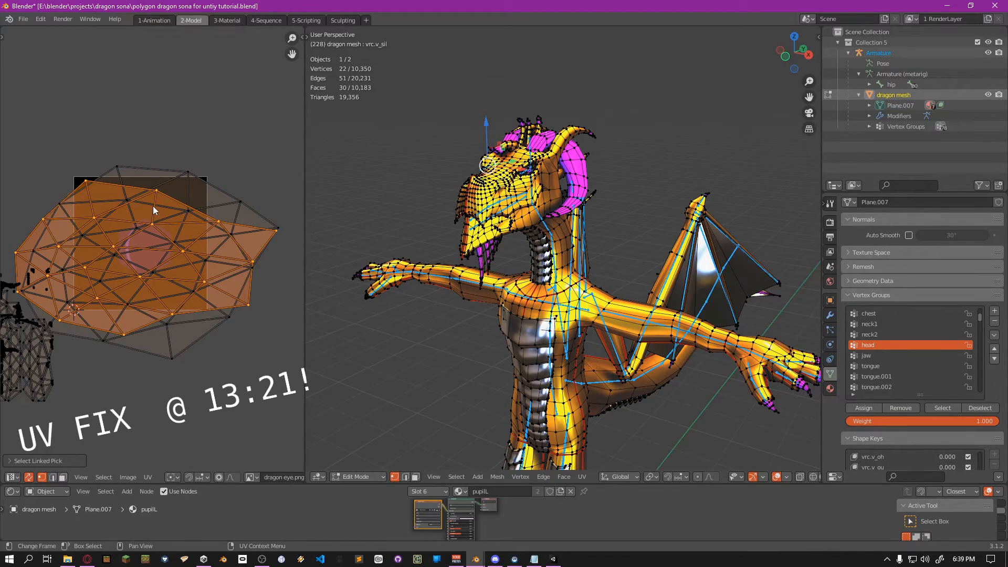
Mirror the selected eye UV island by scaling it -1 on X, and test shifting it over the dragon eye texture
{"action": "type", "text": "sx-1"}
{"action": "key", "text": "Return"}
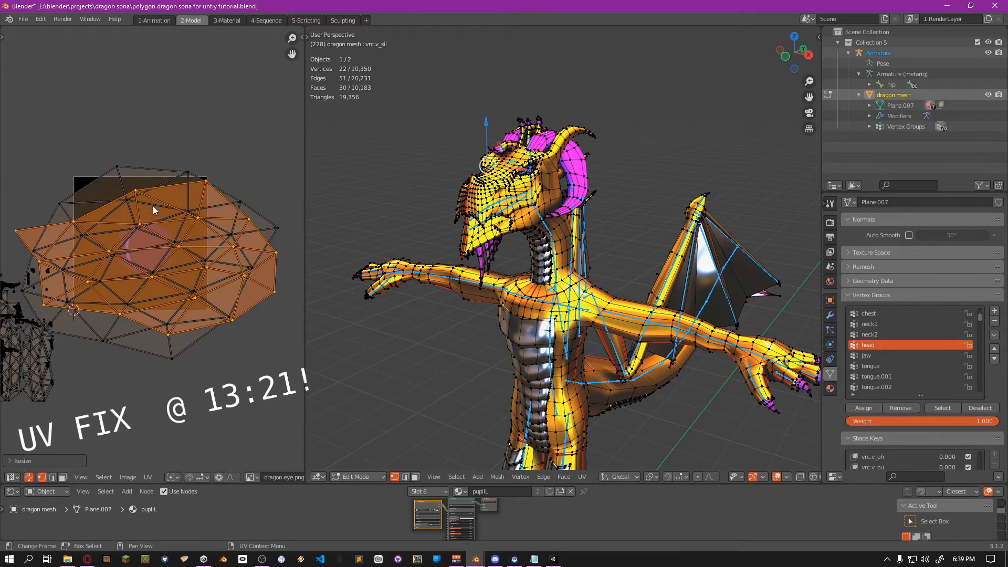
{"action": "middle_click_drag", "start_coordinate": [437, 158], "coordinate": [335, 226]}
{"action": "scroll", "coordinate": [573, 158], "scroll_direction": "up", "scroll_amount": 5}
{"action": "scroll", "coordinate": [558, 173], "scroll_direction": "up", "scroll_amount": 3}
{"action": "key", "text": "g"}
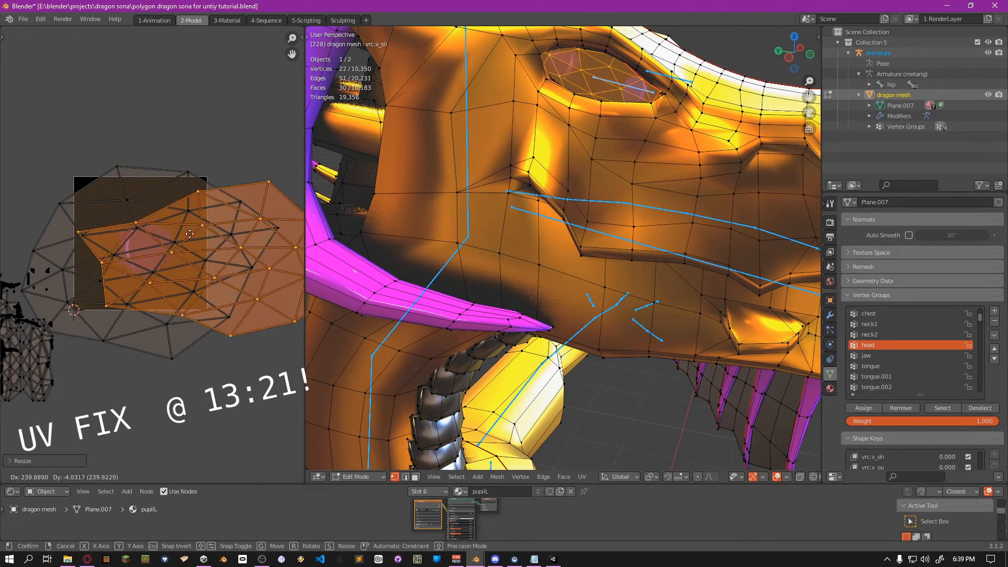
{"action": "left_click", "coordinate": [159, 227]}
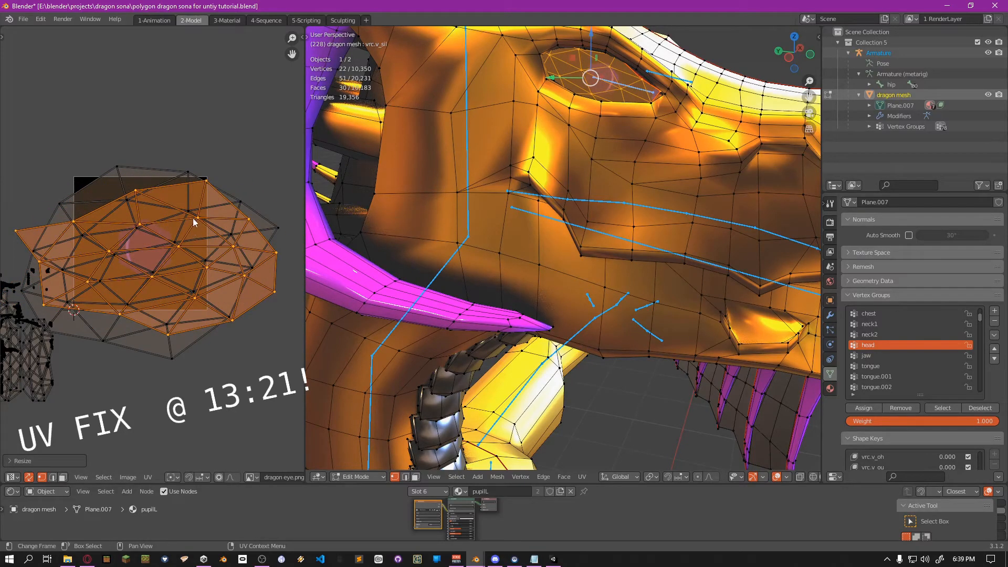
{"action": "middle_click_drag", "start_coordinate": [572, 232], "coordinate": [366, 265]}
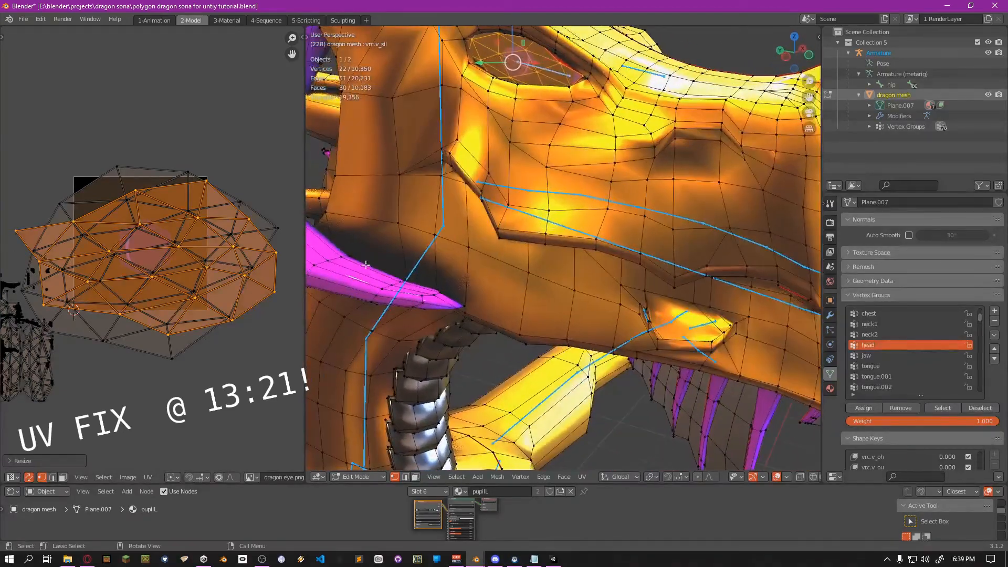
{"action": "key", "text": "g"}
{"action": "left_click", "coordinate": [168, 289]}
Save the Blender file and return the dragon mesh to Object Mode
{"action": "key", "text": "ctrl+s"}
{"action": "key", "text": "Tab"}
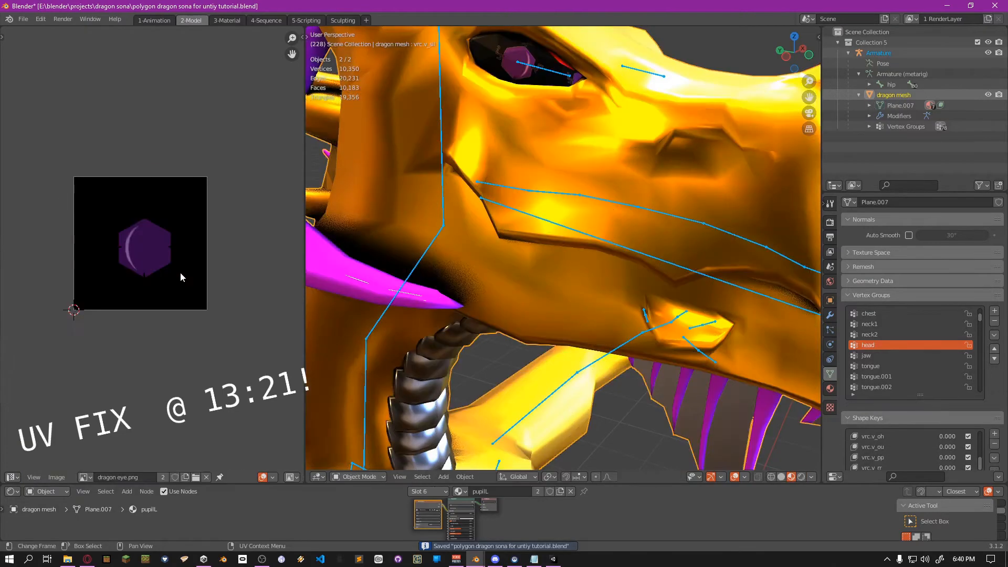
{"action": "scroll", "coordinate": [558, 239], "scroll_direction": "down", "scroll_amount": 3}
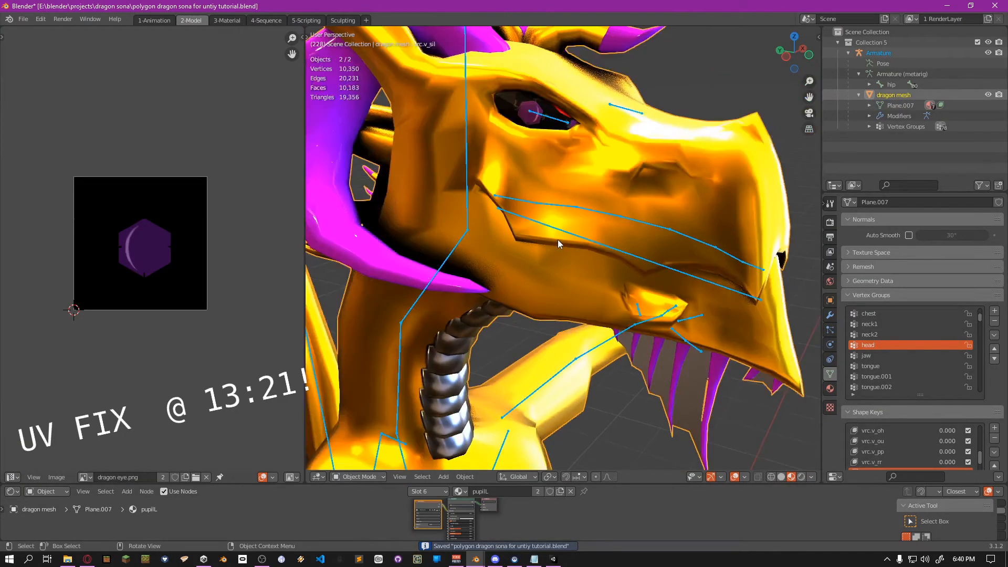
Export the selected objects as FBX over polygon dragon sona for untiy tutorial.fbx in the dragon sona folder
{"action": "left_click", "coordinate": [29, 20]}
{"action": "mouse_move", "coordinate": [59, 171]}
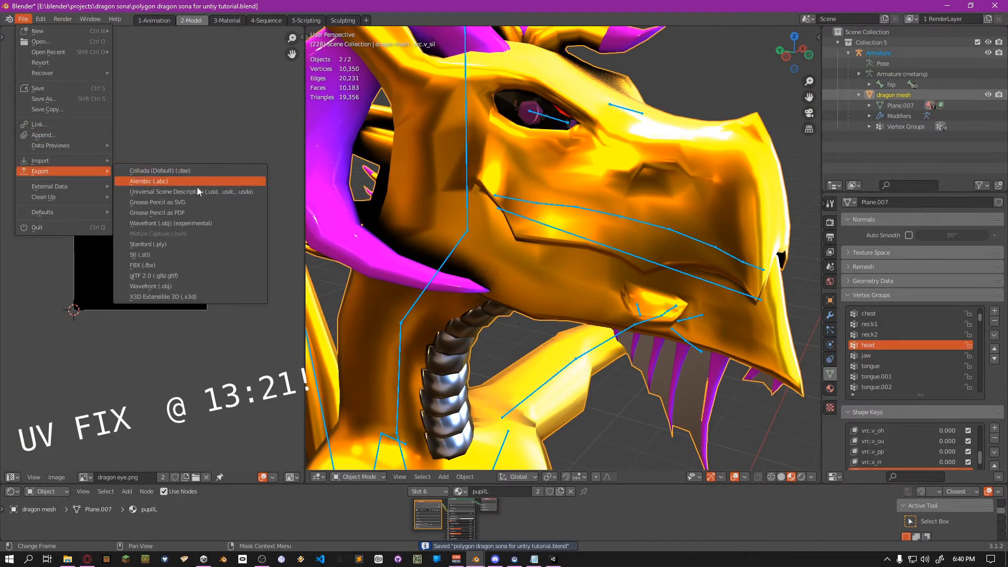
{"action": "left_click", "coordinate": [170, 264]}
{"action": "scroll", "coordinate": [701, 333], "scroll_direction": "down", "scroll_amount": 3}
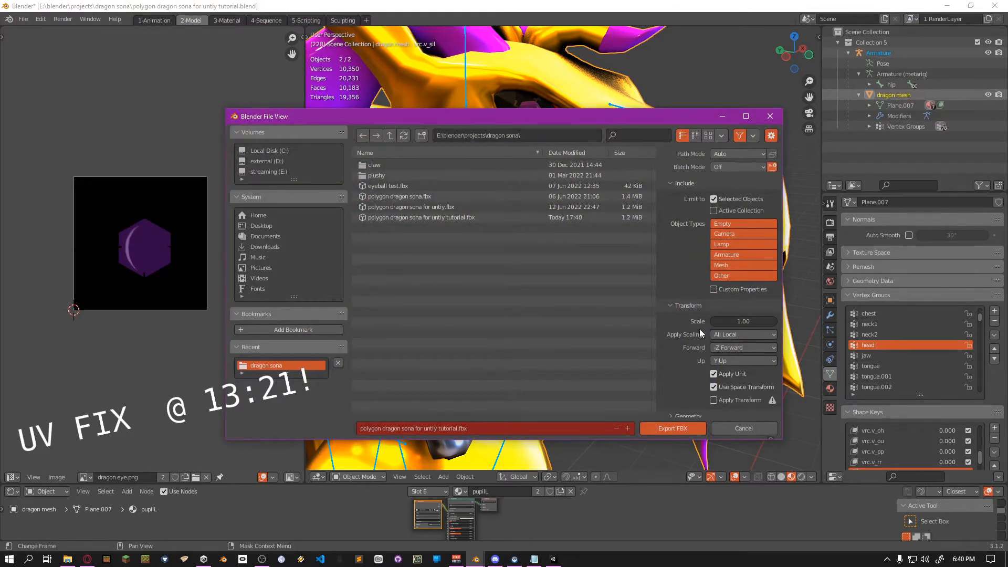
{"action": "scroll", "coordinate": [701, 334], "scroll_direction": "down", "scroll_amount": 2}
{"action": "scroll", "coordinate": [700, 389], "scroll_direction": "down", "scroll_amount": 2}
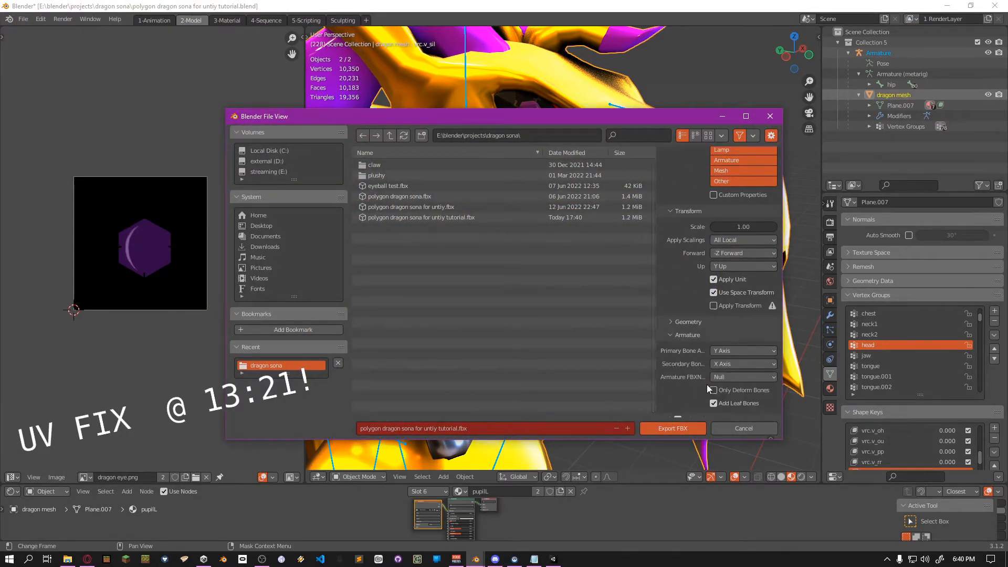
{"action": "scroll", "coordinate": [704, 193], "scroll_direction": "up", "scroll_amount": 5}
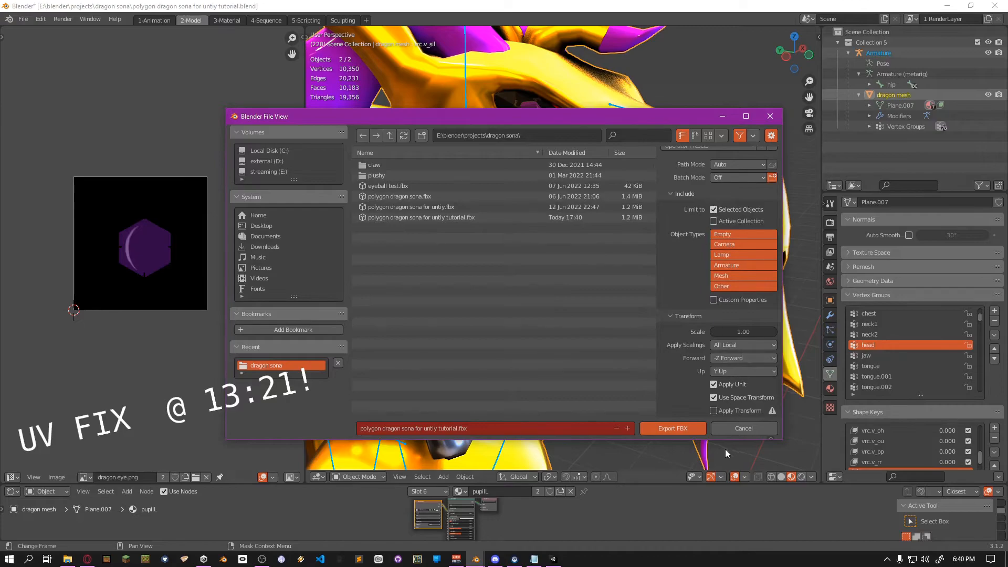
{"action": "left_click", "coordinate": [675, 428]}
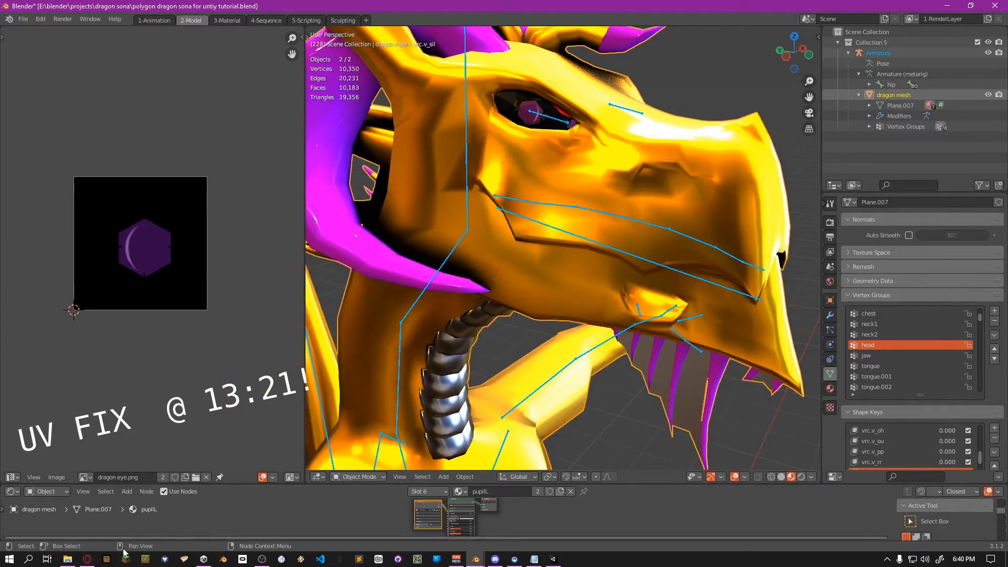
Switch to the Unity editor and show the assets of the tutorial Avatar folder
{"action": "left_click", "coordinate": [74, 561]}
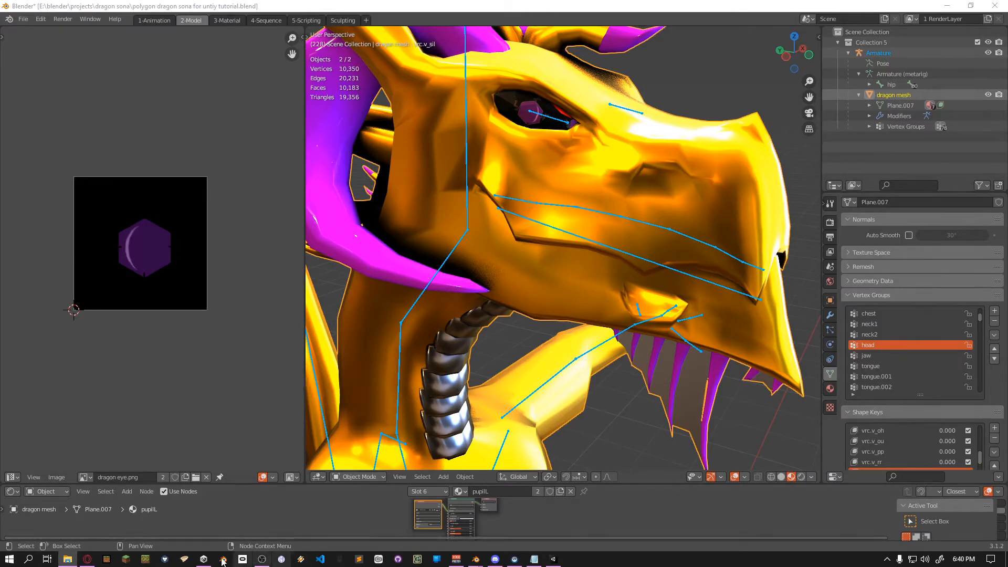
{"action": "left_click", "coordinate": [204, 560]}
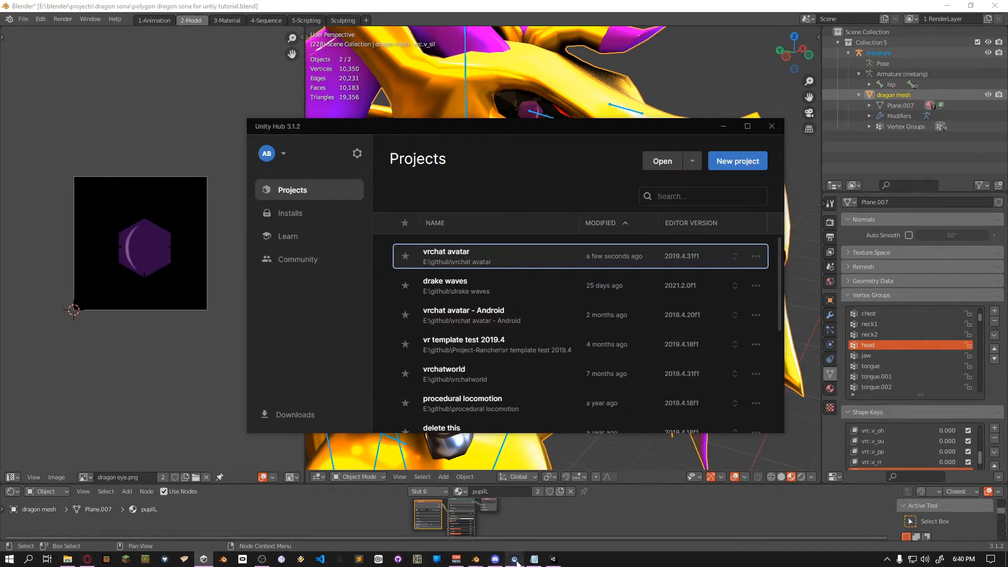
{"action": "left_click", "coordinate": [553, 559]}
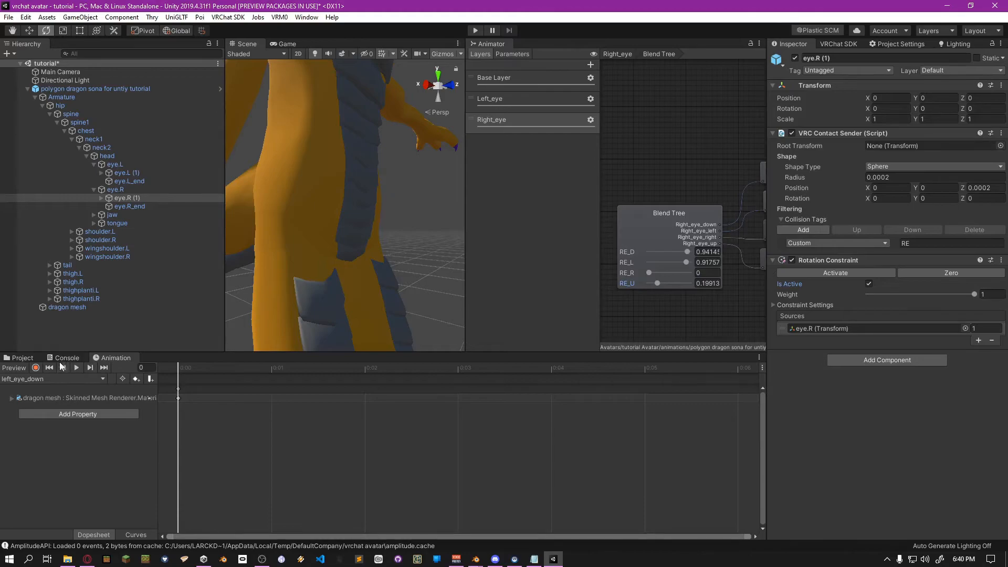
{"action": "left_click", "coordinate": [22, 358]}
{"action": "left_click", "coordinate": [190, 378]}
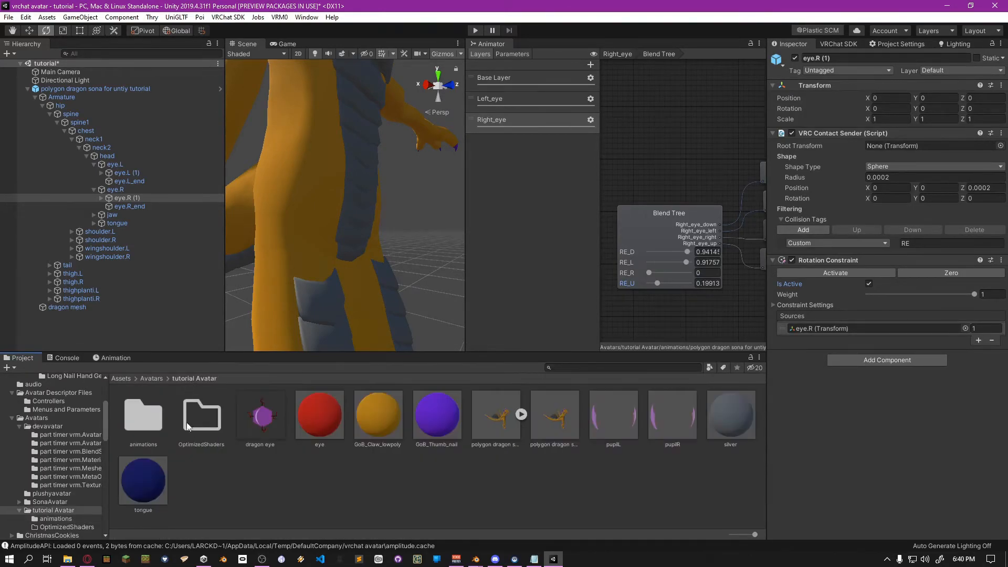
{"action": "left_click", "coordinate": [499, 419]}
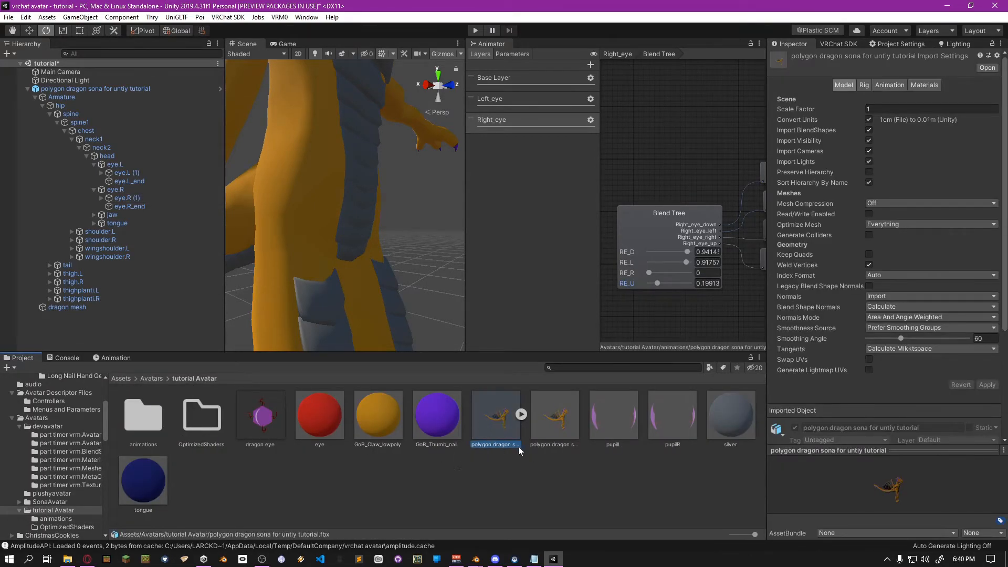
{"action": "right_click", "coordinate": [471, 421]}
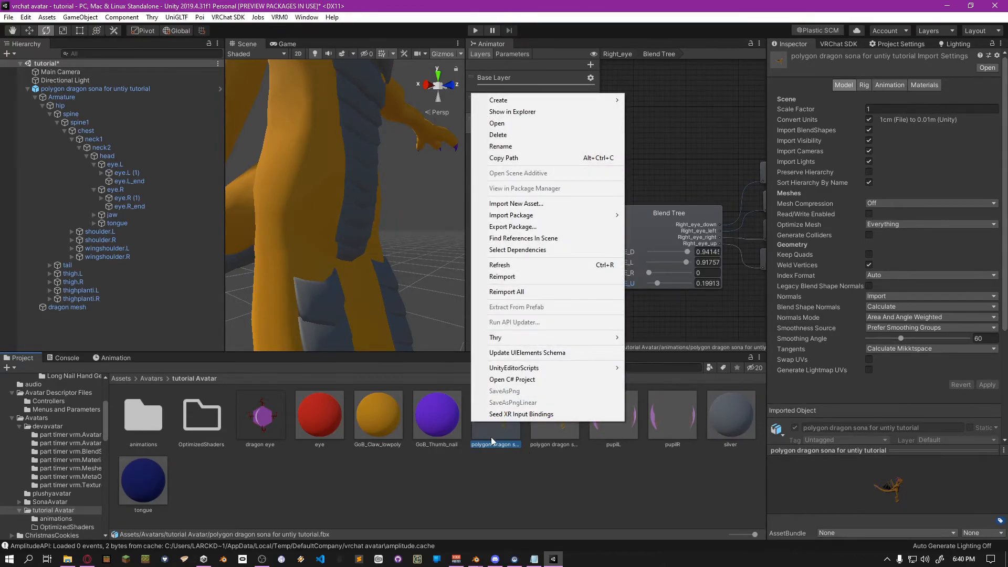
{"action": "left_click", "coordinate": [463, 482]}
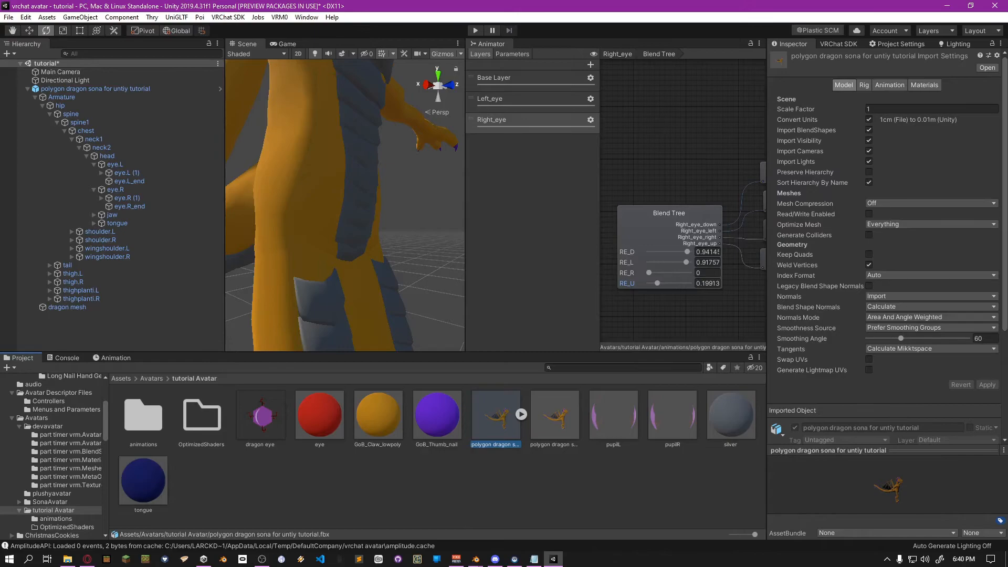
{"action": "left_click", "coordinate": [476, 482]}
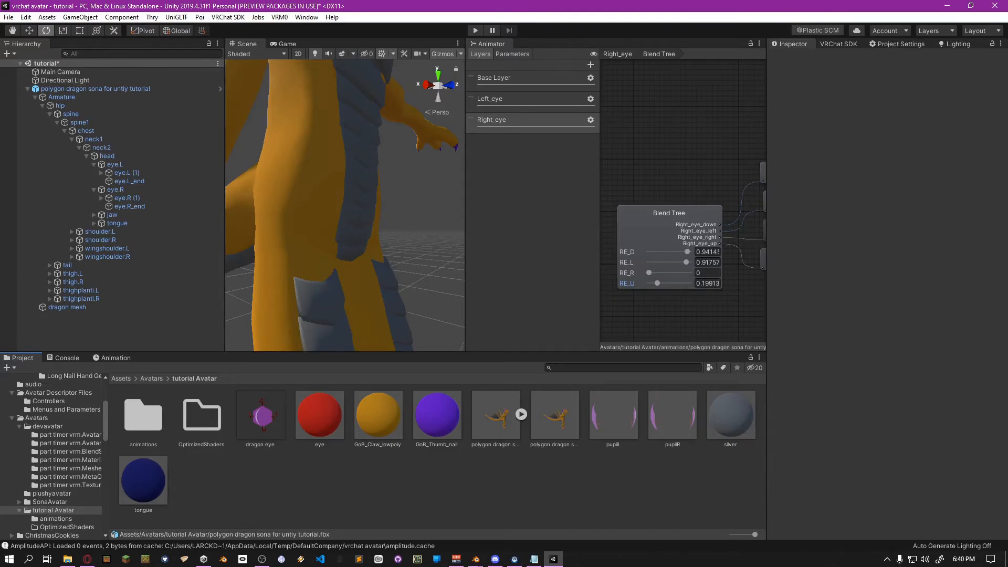
{"action": "key", "text": "alt+Tab"}
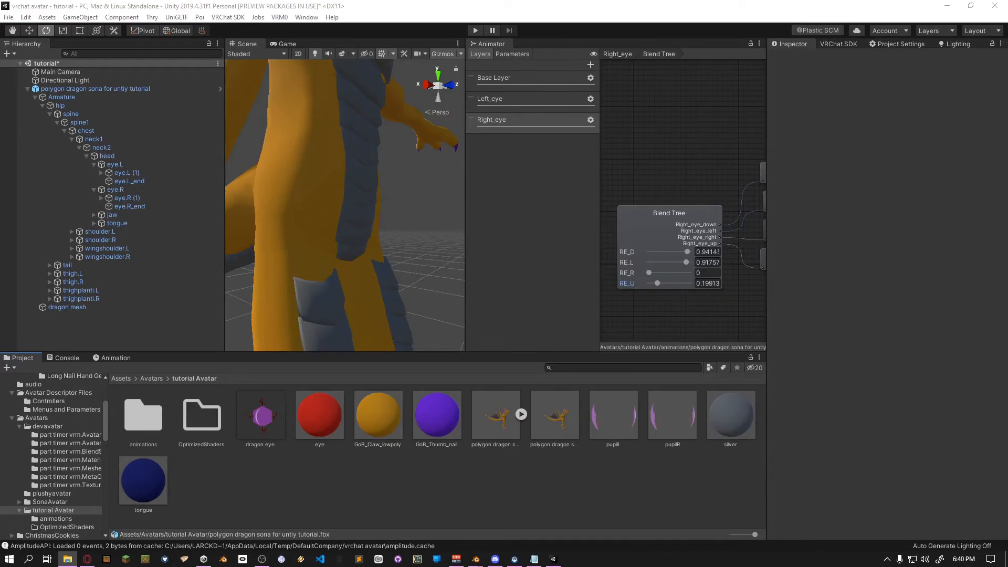
Reveal Unity's tutorial Avatar folder in File Explorer
{"action": "left_click", "coordinate": [493, 437]}
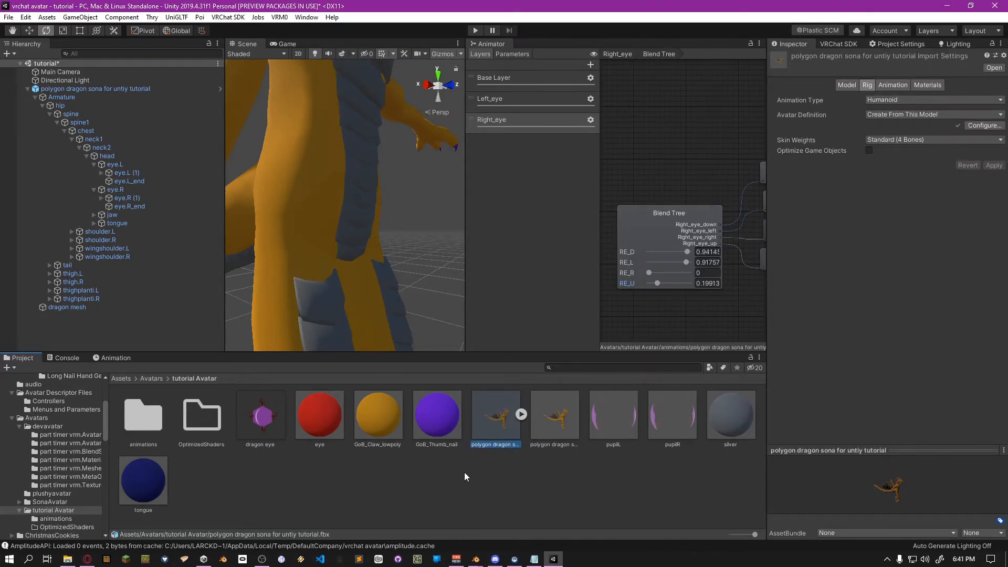
{"action": "right_click", "coordinate": [464, 474]}
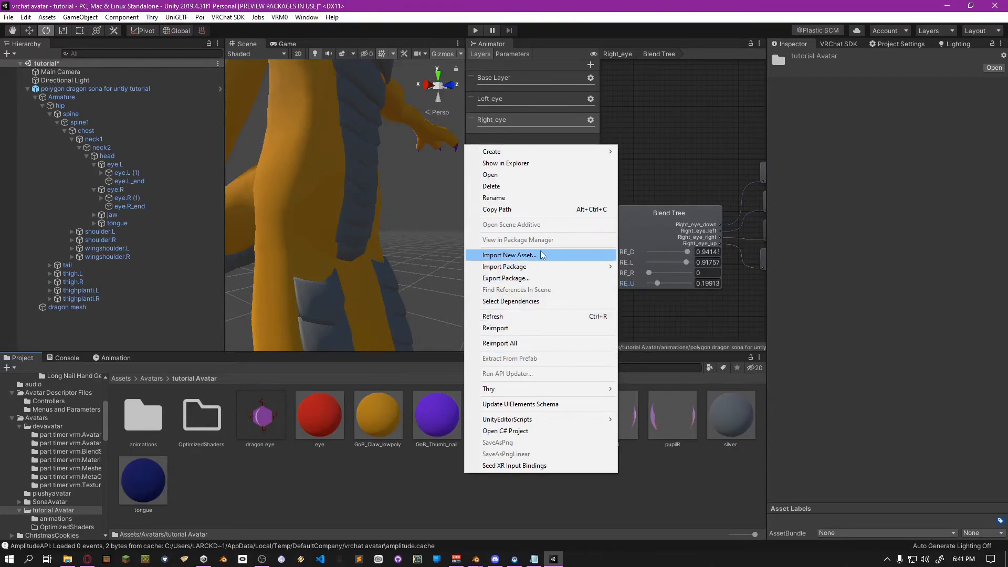
{"action": "left_click", "coordinate": [527, 166]}
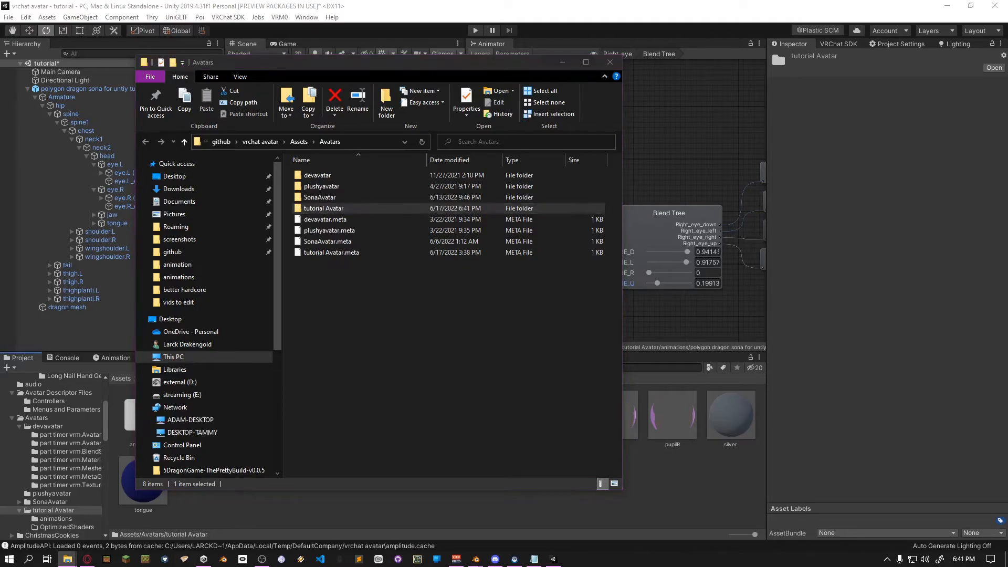
Copy polygon dragon sona for untiy tutorial.fbx from dragon sona into the Avatars folder and try to move it into tutorial Avatar
{"action": "left_click_drag", "start_coordinate": [0, 86], "coordinate": [599, 64]}
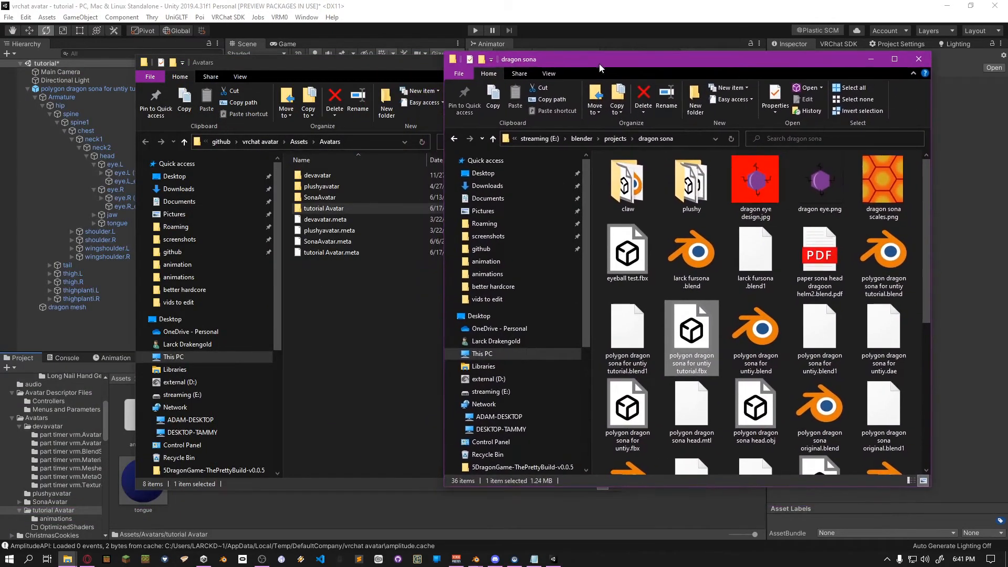
{"action": "right_click", "coordinate": [697, 345]}
{"action": "left_click", "coordinate": [515, 278]}
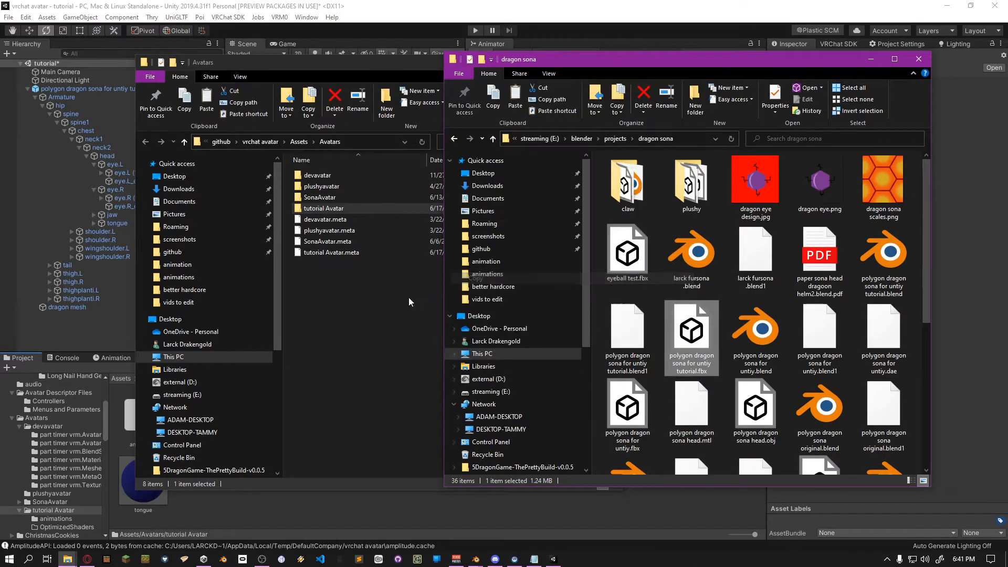
{"action": "right_click", "coordinate": [387, 297]}
{"action": "left_click", "coordinate": [316, 384]}
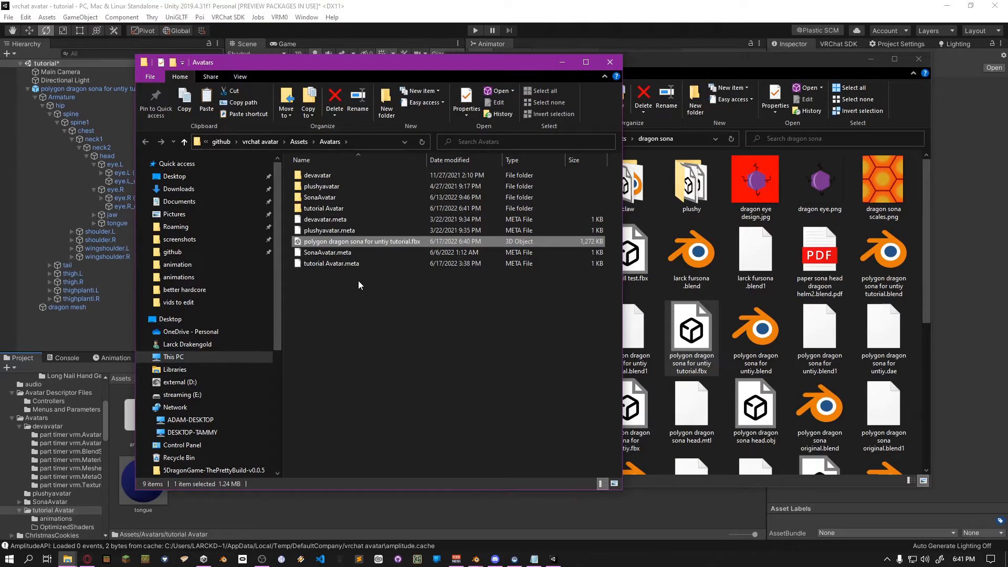
{"action": "left_click_drag", "start_coordinate": [341, 241], "coordinate": [336, 211]}
Copy the exported FBX from dragon sona into the tutorial Avatar folder, replacing the existing file, and minimize both Explorer windows
{"action": "double_click", "coordinate": [336, 209]}
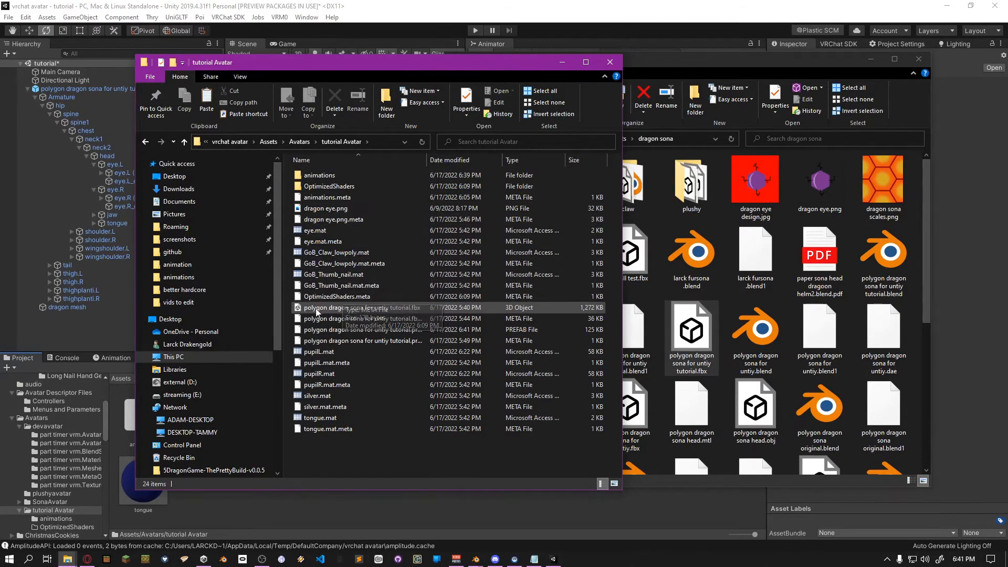
{"action": "right_click", "coordinate": [693, 332]}
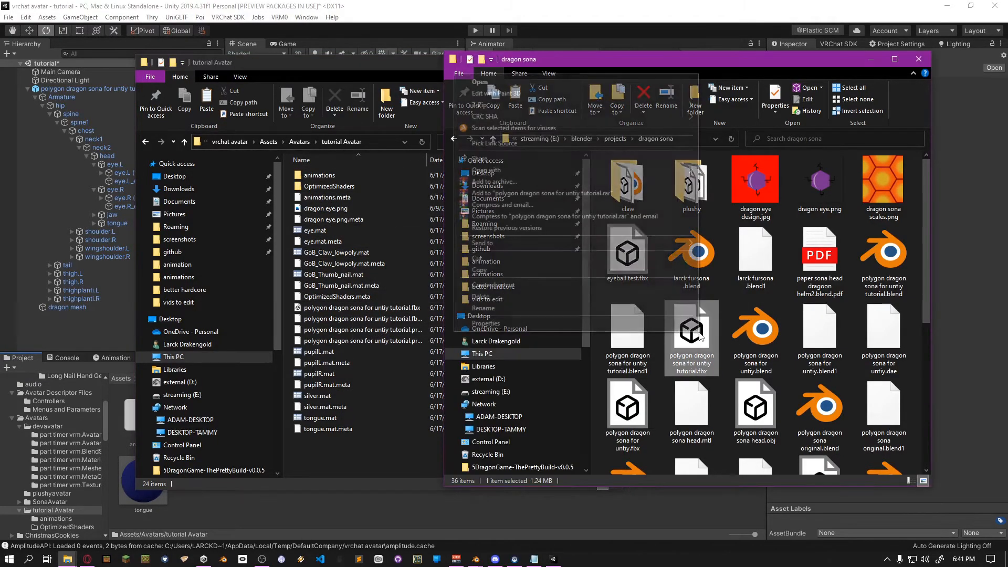
{"action": "left_click", "coordinate": [486, 273]}
{"action": "right_click", "coordinate": [377, 446]}
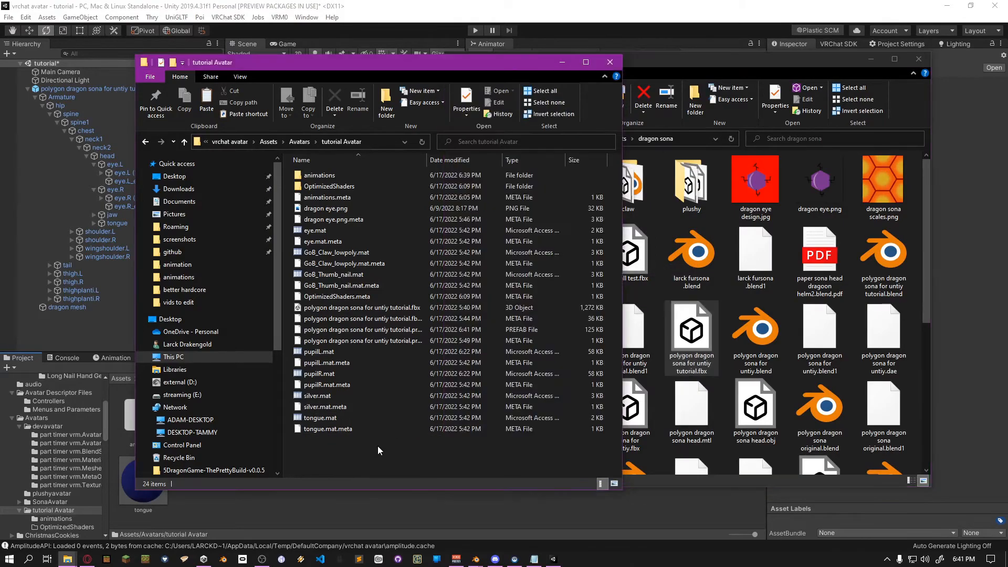
{"action": "left_click", "coordinate": [302, 321]}
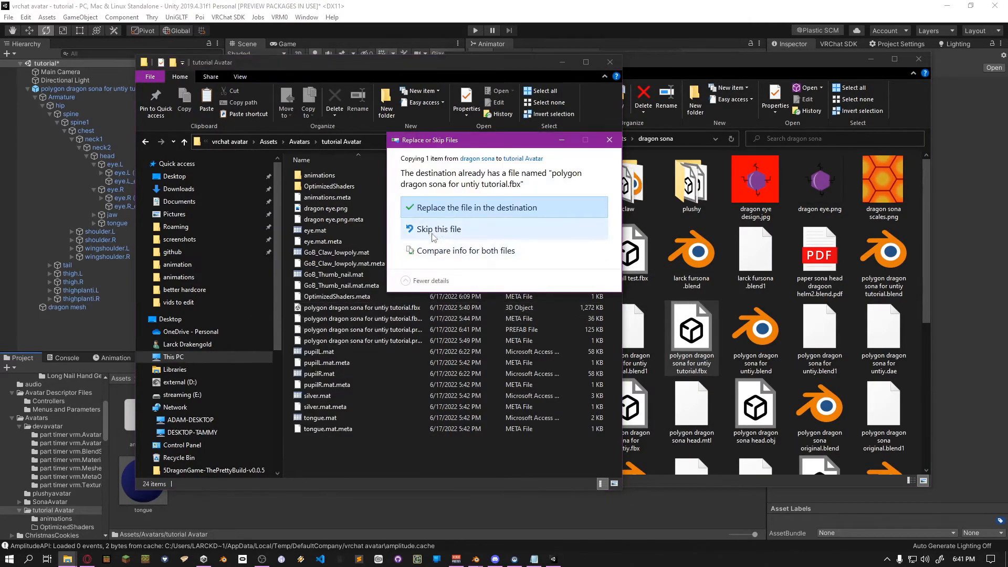
{"action": "left_click", "coordinate": [463, 210]}
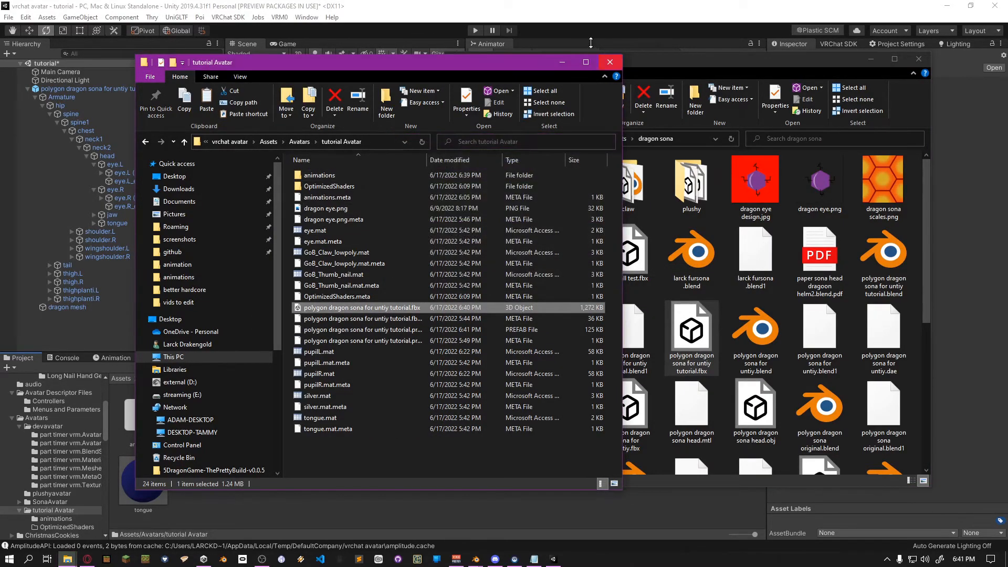
{"action": "left_click", "coordinate": [562, 62]}
{"action": "left_click", "coordinate": [871, 59]}
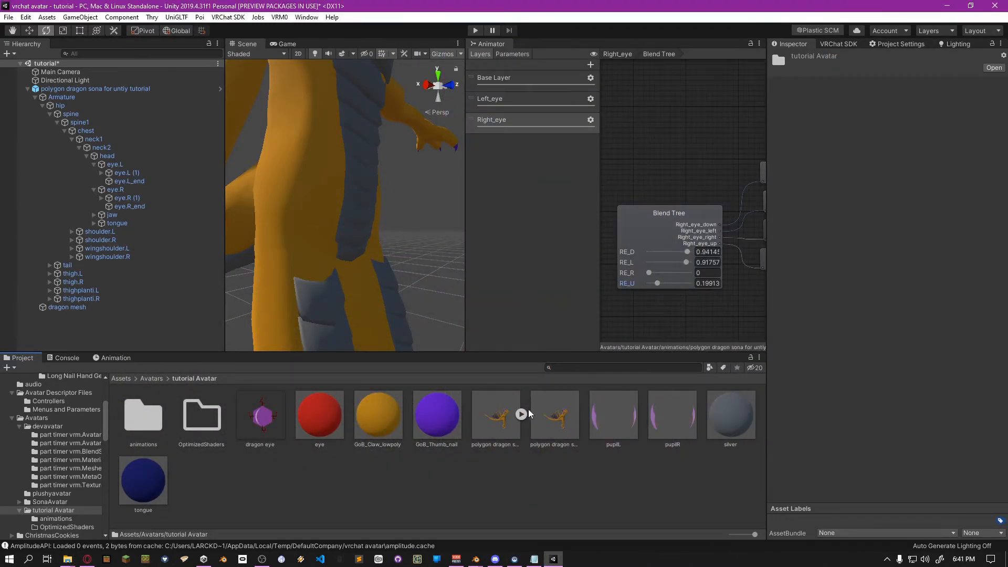
Check the Rig, Animation and Materials import settings of the replaced dragon model in Unity
{"action": "left_click", "coordinate": [504, 415]}
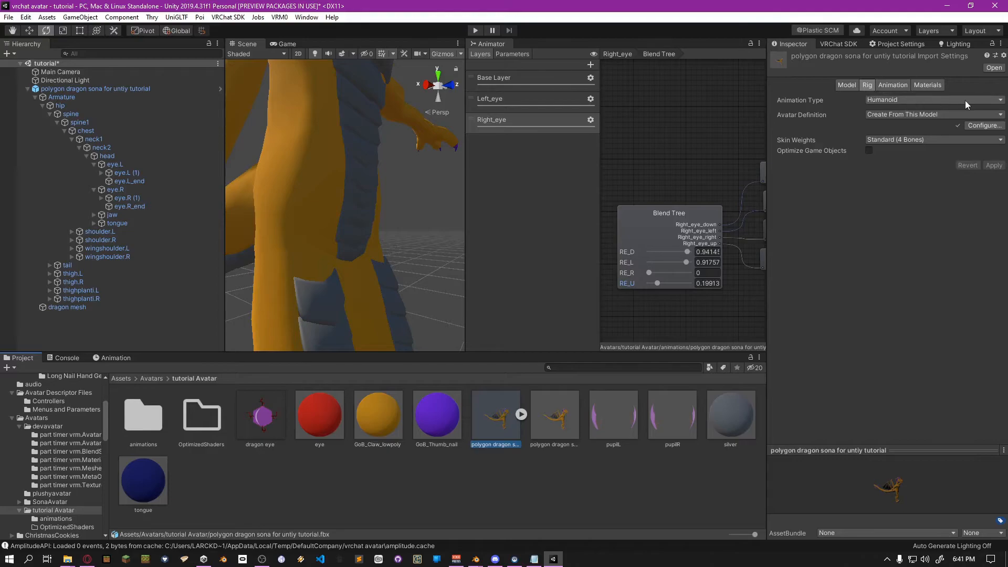
{"action": "left_click", "coordinate": [893, 85]}
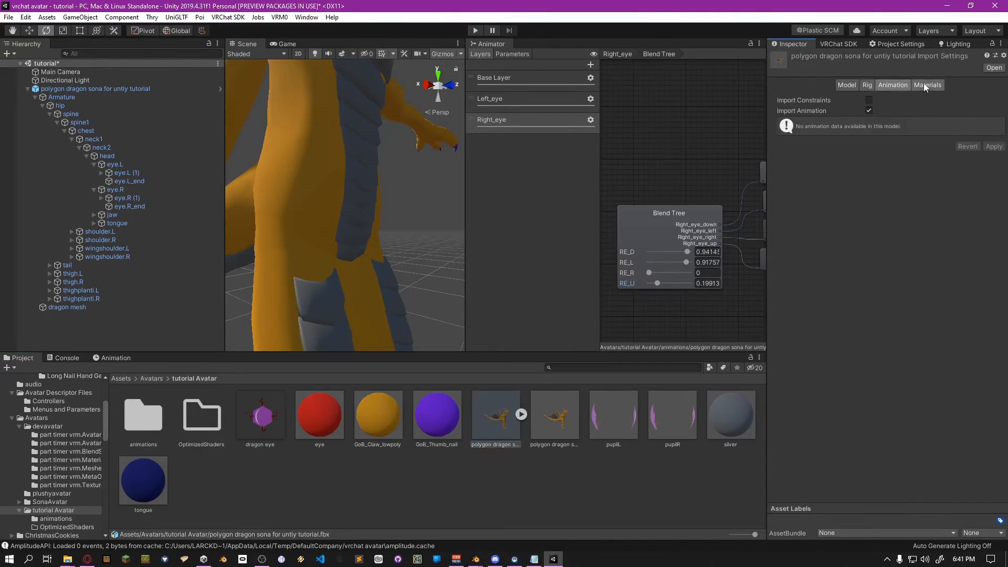
{"action": "left_click", "coordinate": [927, 85]}
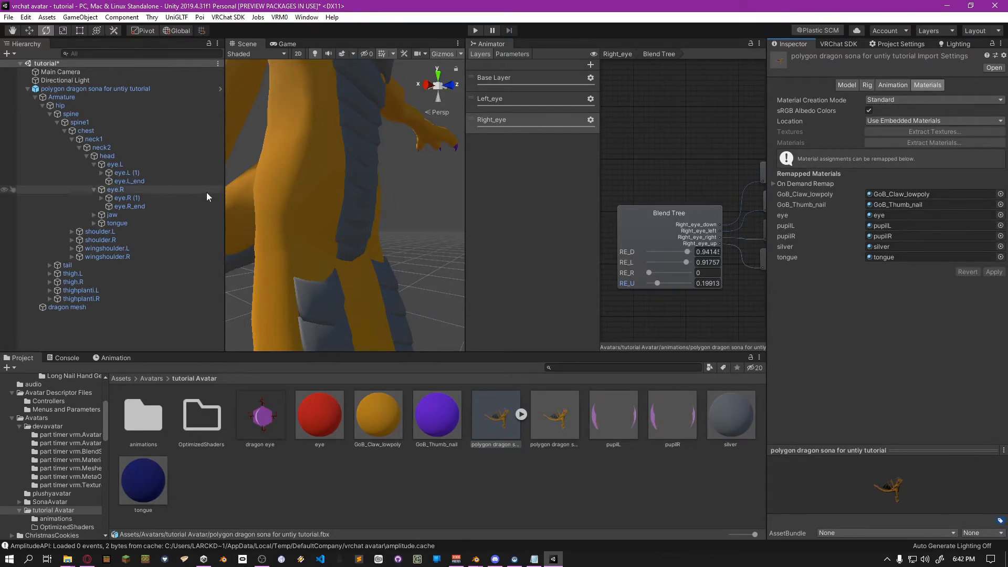
Test the right eye tracking in play mode by focusing on and rotating eye.R (1), and exit play mode
{"action": "middle_click_drag", "start_coordinate": [304, 158], "coordinate": [321, 190]}
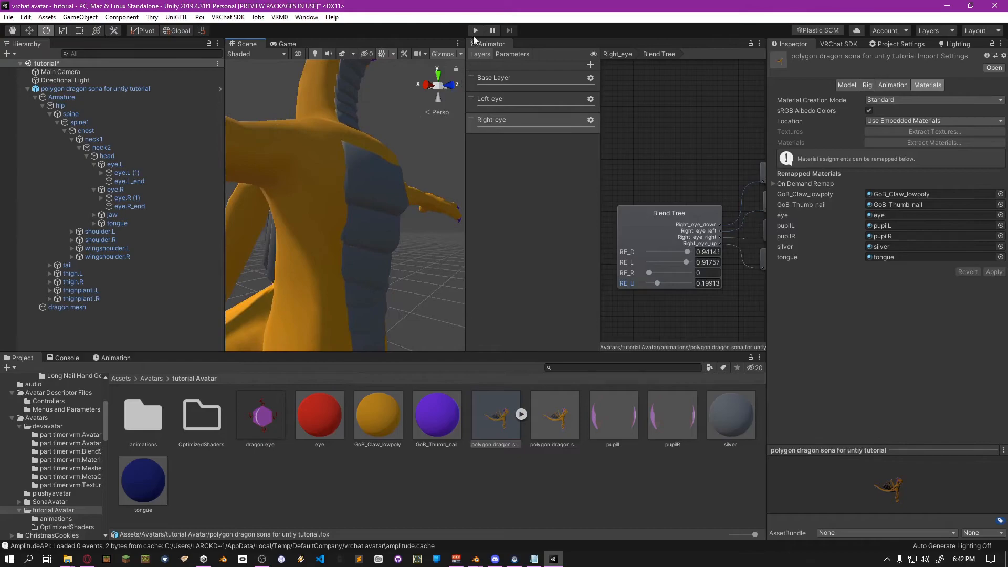
{"action": "left_click", "coordinate": [475, 31]}
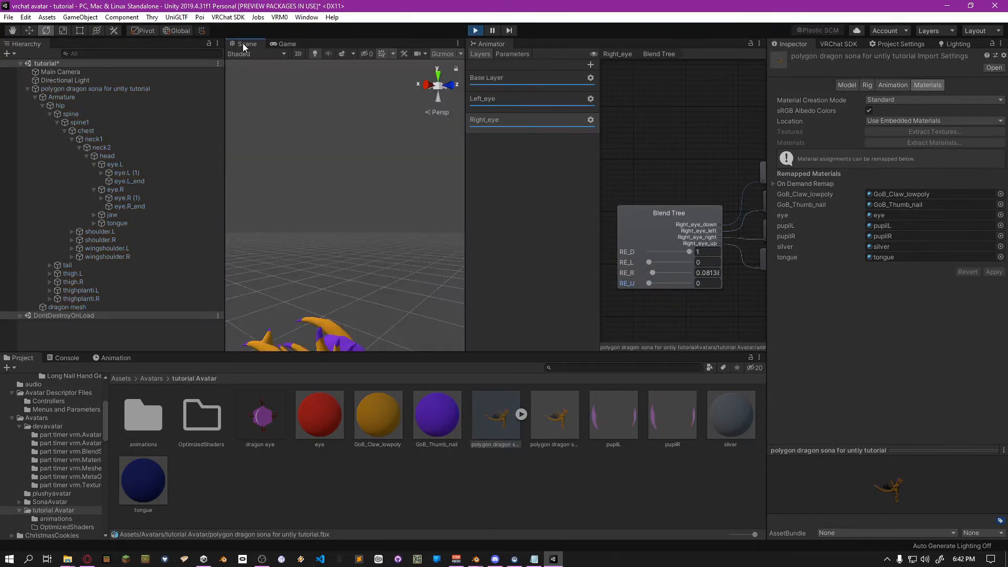
{"action": "left_click", "coordinate": [131, 182]}
{"action": "left_click", "coordinate": [132, 177]}
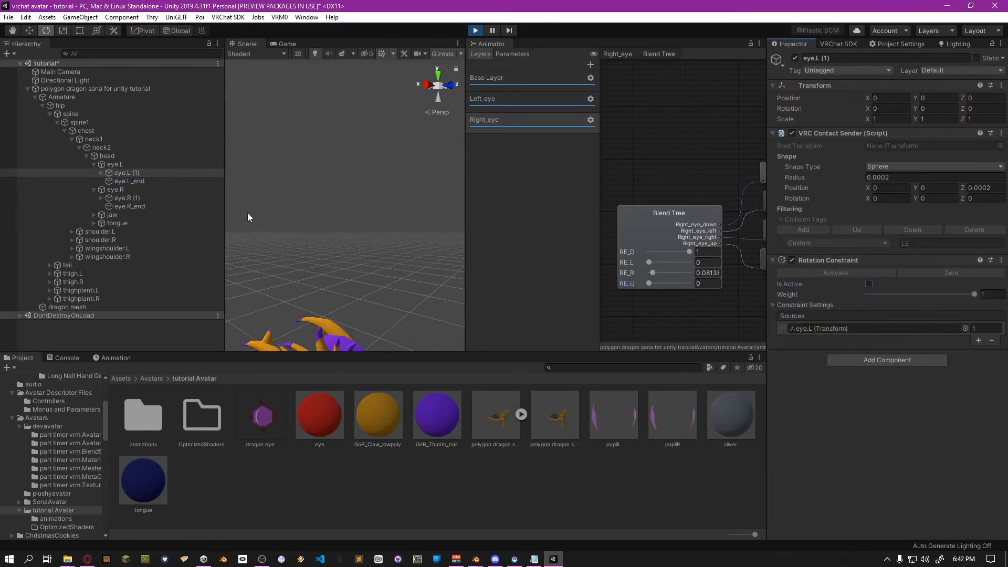
{"action": "left_click", "coordinate": [135, 199]}
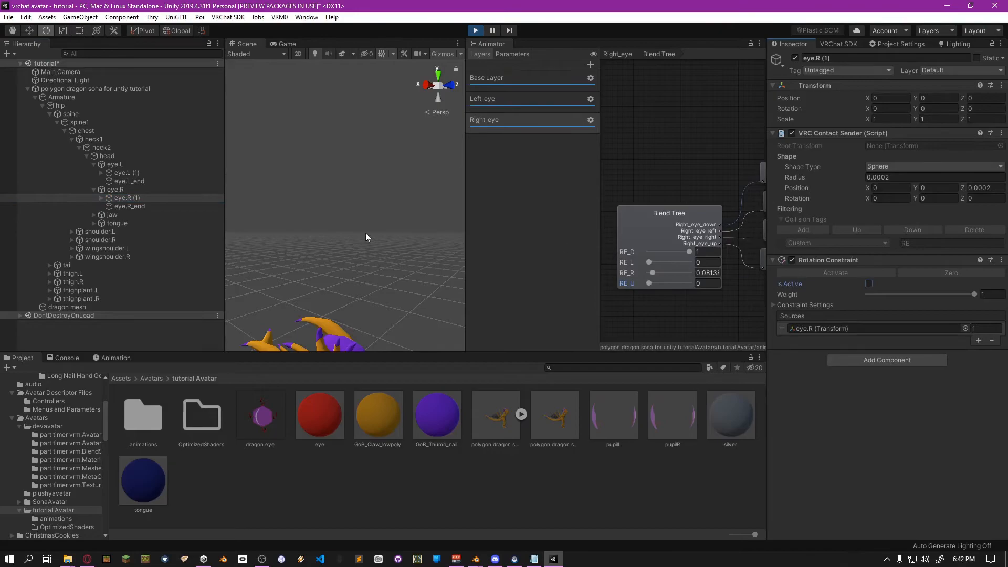
{"action": "key", "text": "f"}
{"action": "mouse_move", "coordinate": [328, 213]}
{"action": "left_mouse_down"}
{"action": "mouse_move", "coordinate": [339, 189]}
{"action": "mouse_move", "coordinate": [383, 195]}
{"action": "mouse_move", "coordinate": [355, 206]}
{"action": "mouse_move", "coordinate": [289, 199]}
{"action": "mouse_move", "coordinate": [327, 217]}
{"action": "mouse_move", "coordinate": [336, 210]}
{"action": "left_mouse_up"}
{"action": "right_click_drag", "start_coordinate": [336, 210], "coordinate": [377, 200]}
{"action": "left_click_drag", "start_coordinate": [331, 203], "coordinate": [353, 237]}
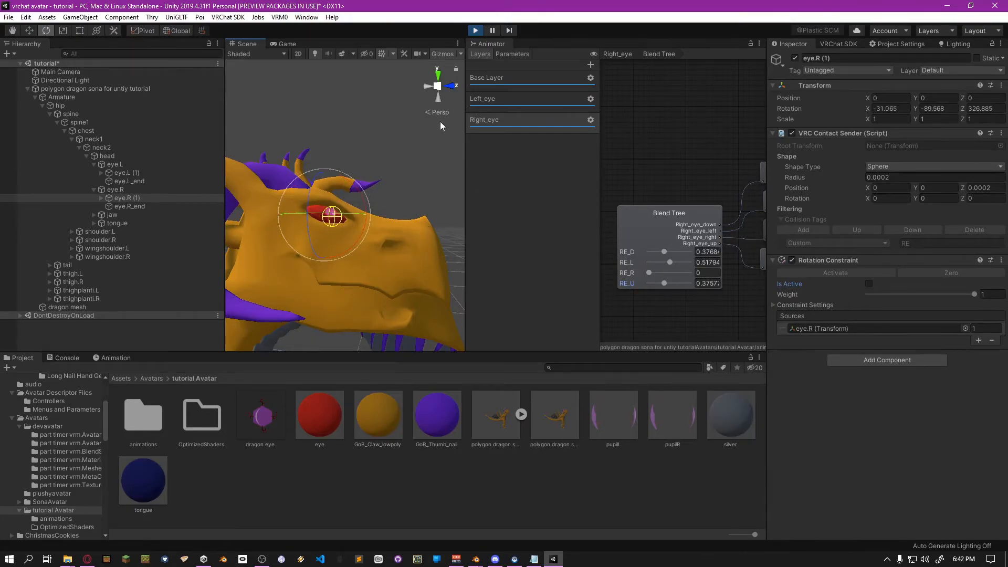
{"action": "left_click", "coordinate": [476, 31]}
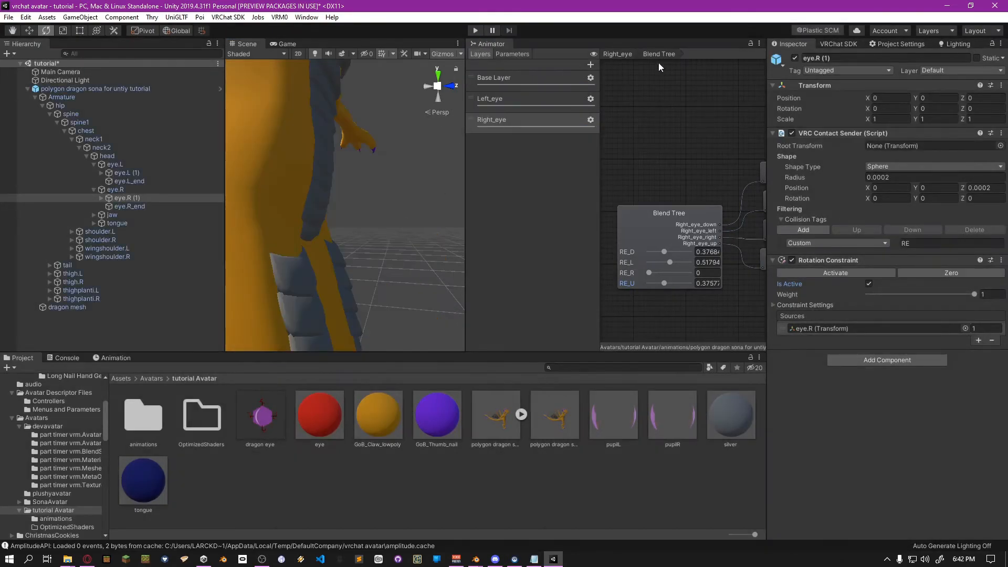
Show the VRChat SDK Builder for the dragon avatar and widen its panel
{"action": "left_click", "coordinate": [228, 17]}
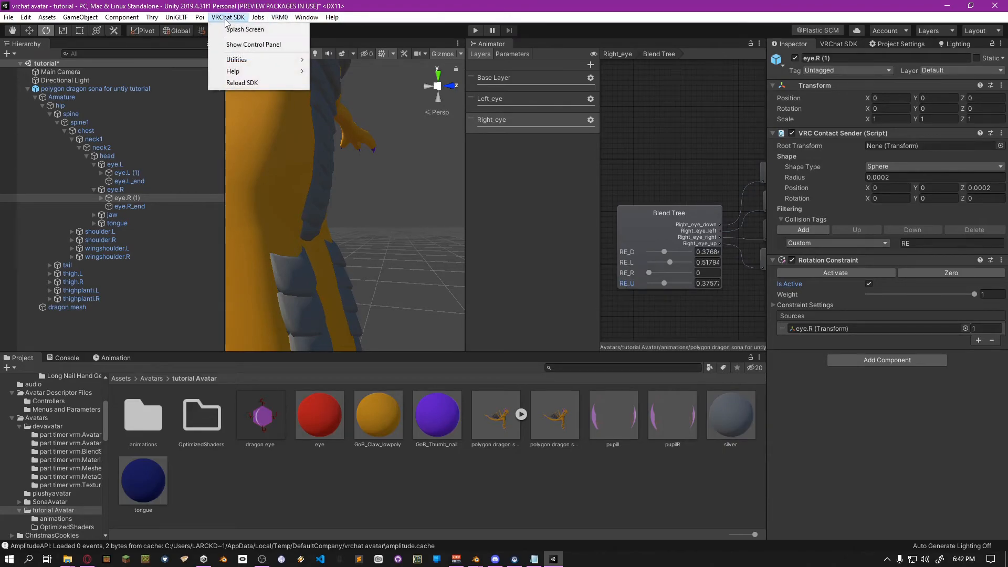
{"action": "left_click", "coordinate": [248, 45]}
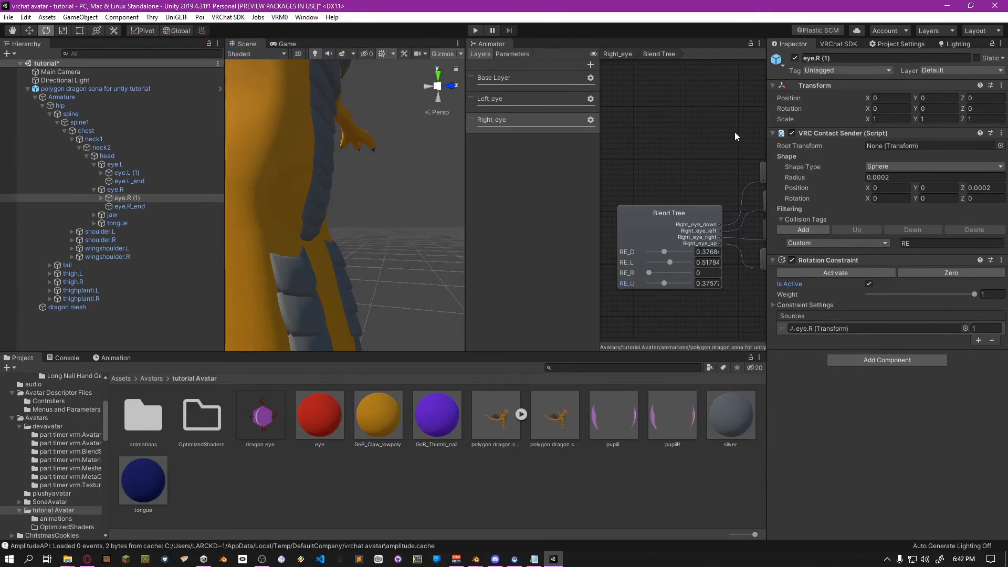
{"action": "left_click", "coordinate": [840, 44]}
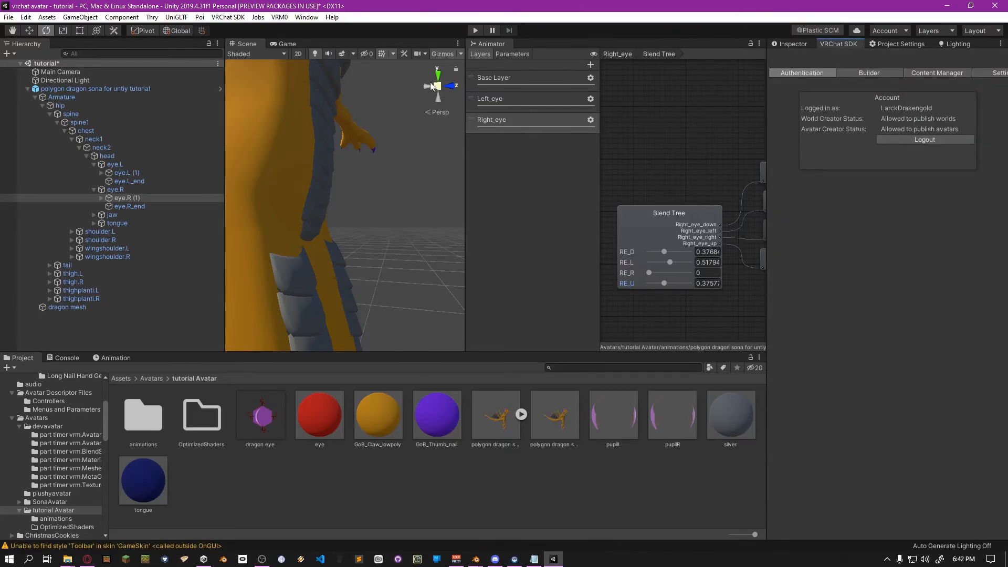
{"action": "left_click", "coordinate": [886, 71]}
{"action": "left_click_drag", "start_coordinate": [766, 92], "coordinate": [627, 95]}
Auto-fix the blendshape normals, mipmap streaming and shader keyword issues, and start Build & Test for the avatar
{"action": "left_click", "coordinate": [928, 137]}
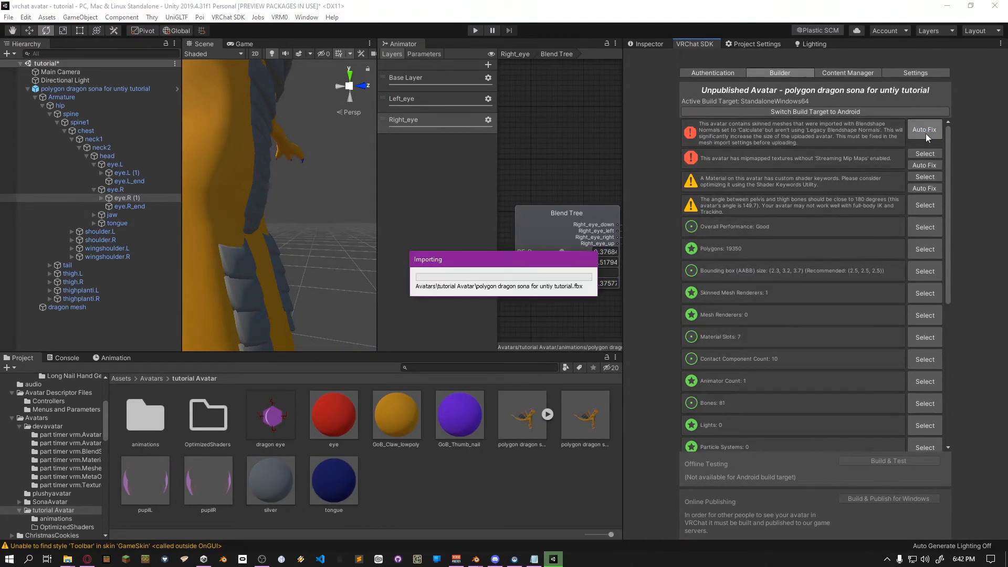
{"action": "left_click", "coordinate": [925, 134]}
{"action": "left_click", "coordinate": [925, 136]}
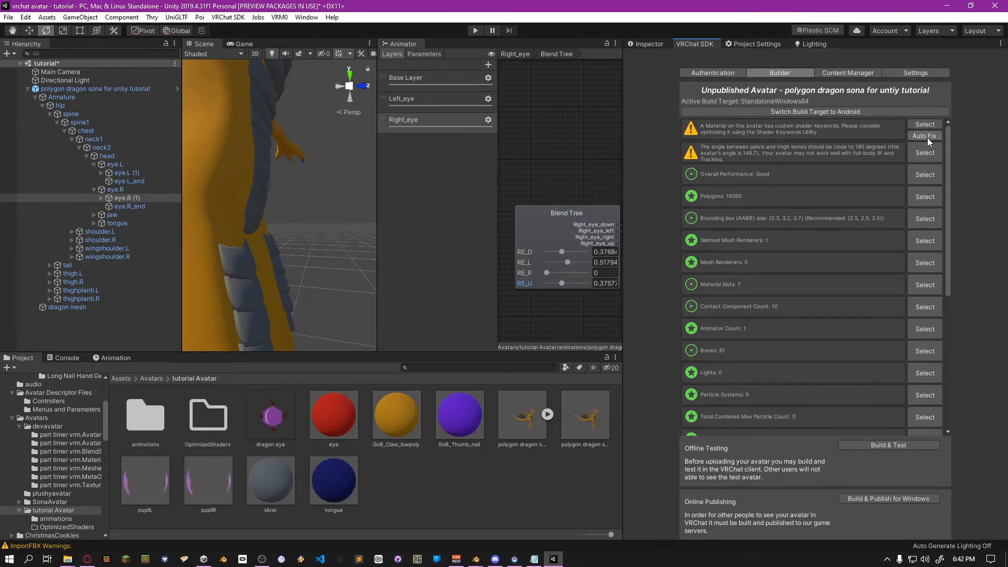
{"action": "left_click", "coordinate": [887, 445]}
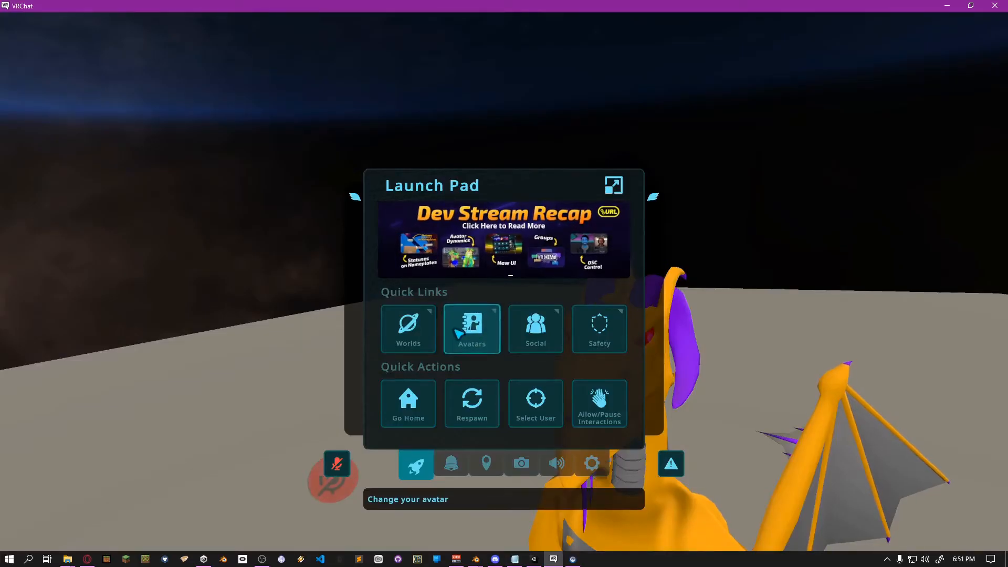
In VRChat, change from the dragon test avatar into the plush dragon avatar in My Creations
{"action": "left_click", "coordinate": [471, 328]}
{"action": "scroll", "coordinate": [408, 215], "scroll_direction": "up", "scroll_amount": 10}
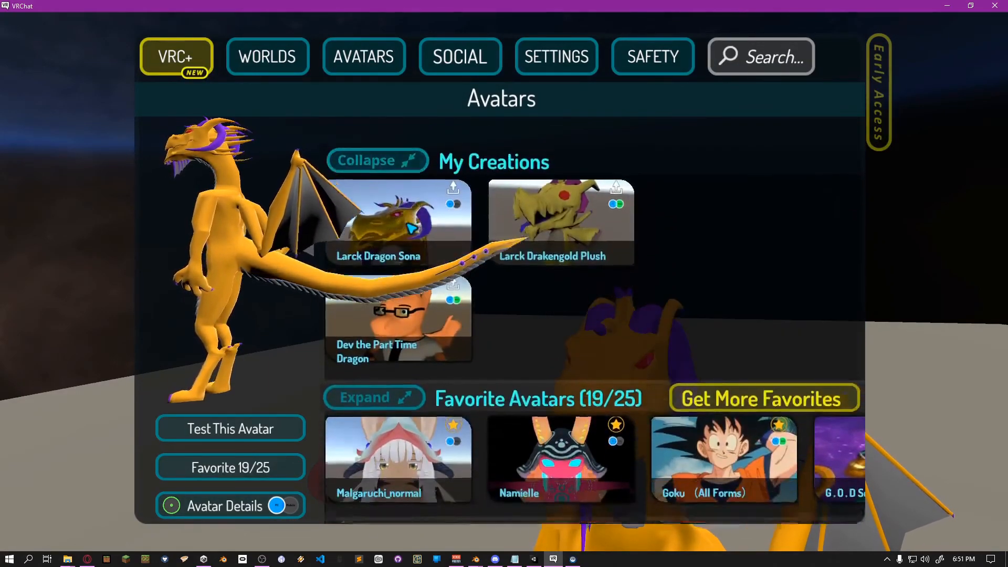
{"action": "left_click", "coordinate": [467, 263]}
{"action": "left_click", "coordinate": [267, 428]}
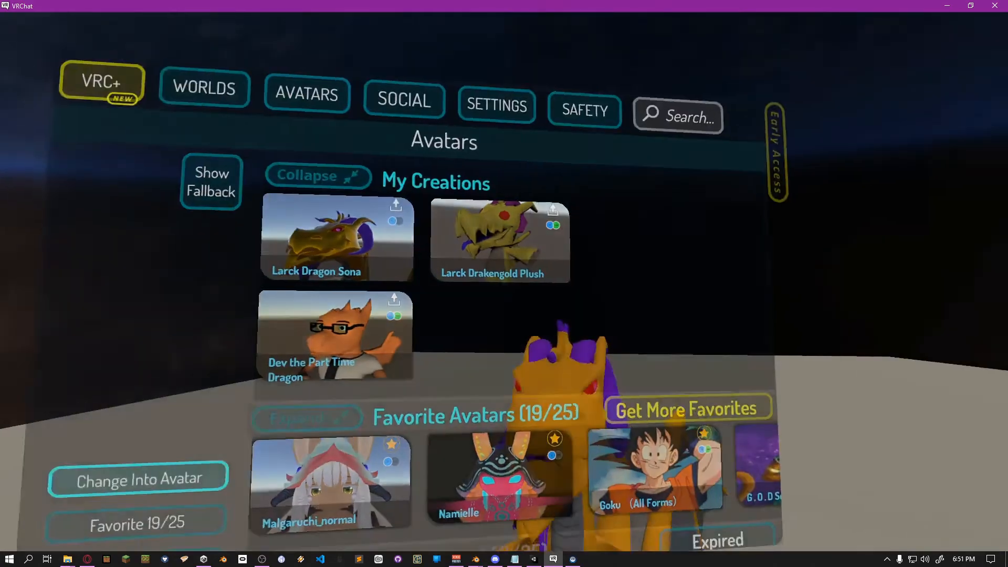
{"action": "key", "text": "Escape"}
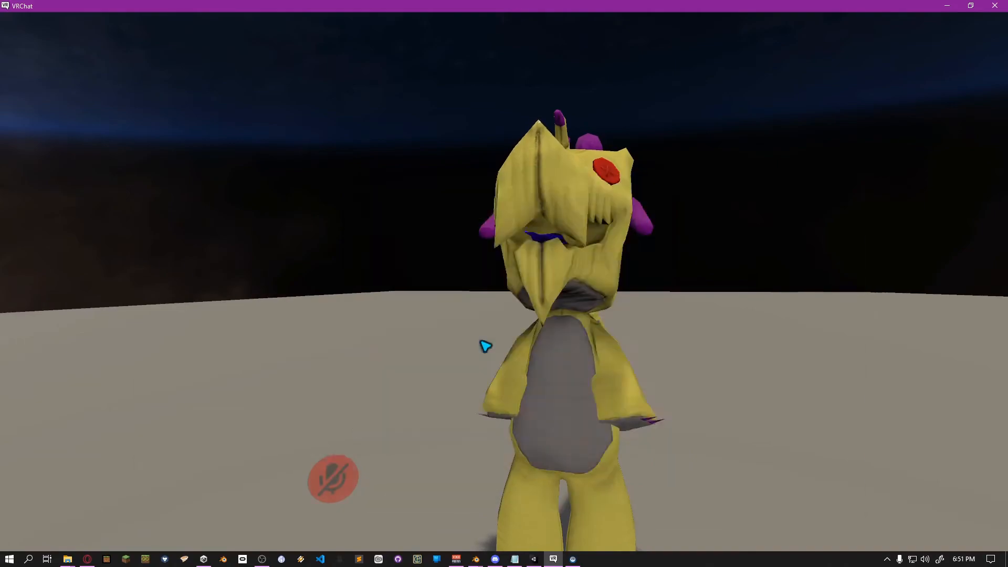
Change into the test build SDK: polygon dragon sona for untiy tutorial
{"action": "left_click", "coordinate": [485, 339]}
{"action": "scroll", "coordinate": [495, 320], "scroll_direction": "down", "scroll_amount": 3}
{"action": "left_click", "coordinate": [671, 288]}
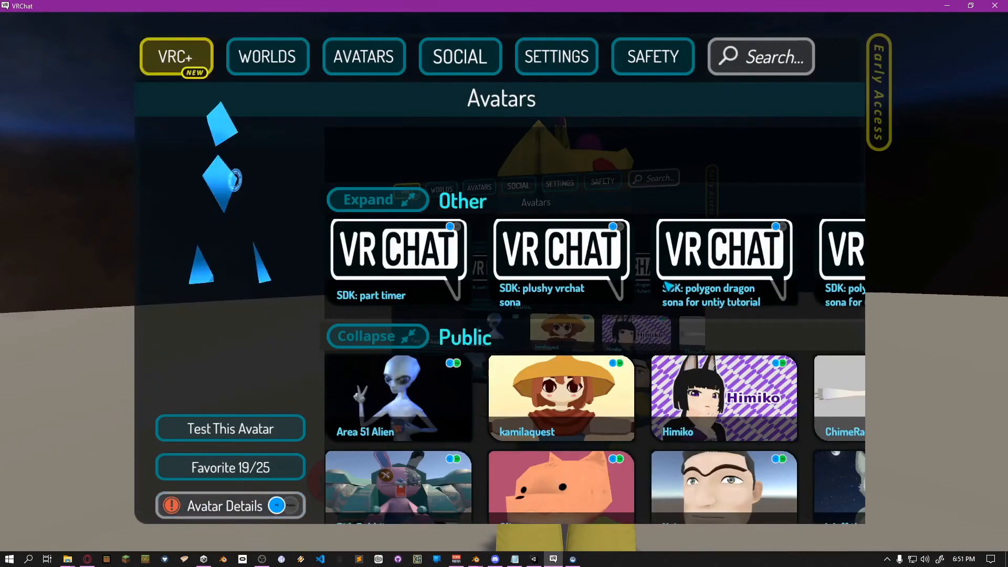
{"action": "left_click", "coordinate": [264, 431]}
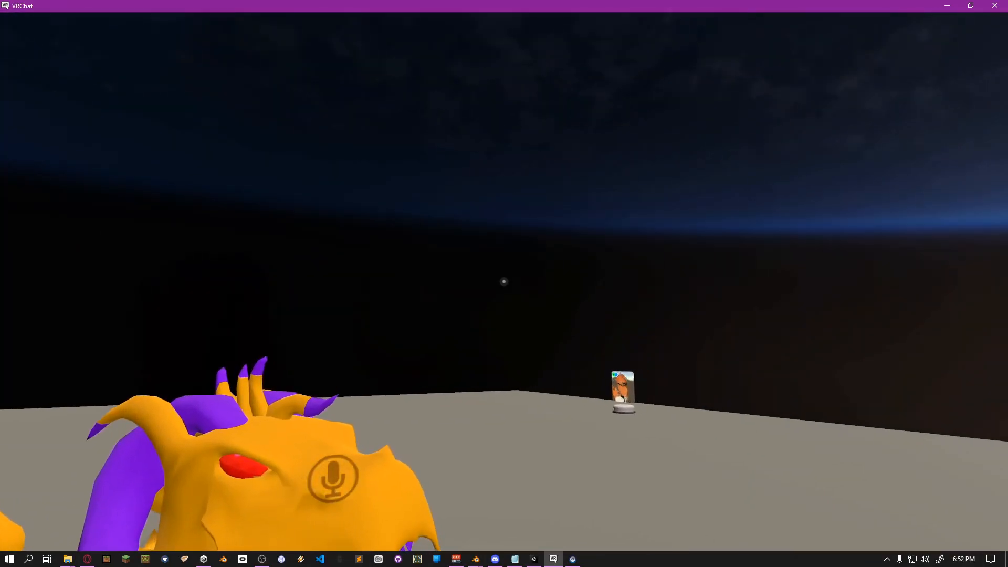
Change into the Dragon Sona avatar from My Creations to view its eyes, and toggle the microphone
{"action": "key", "text": "Escape"}
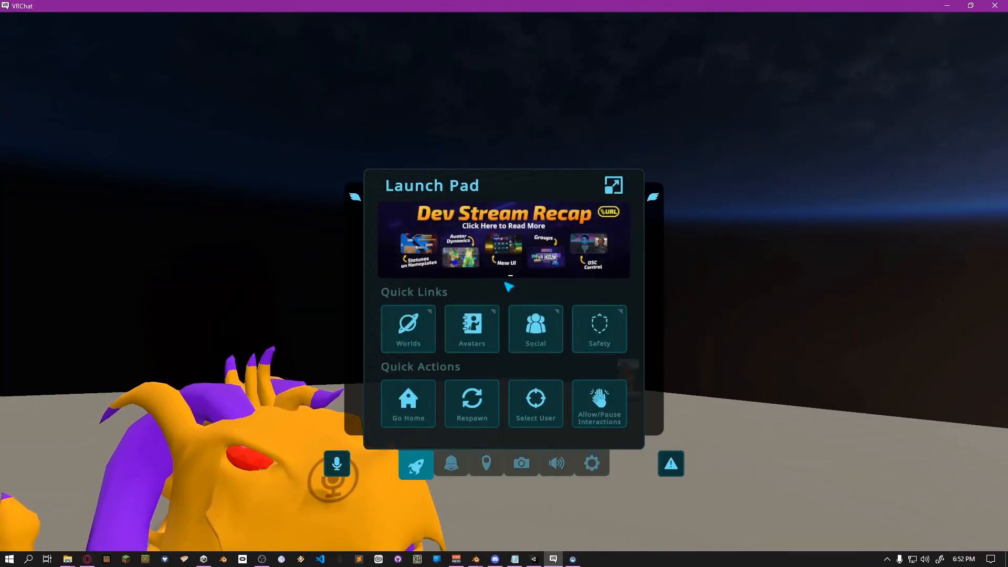
{"action": "left_click", "coordinate": [472, 330]}
{"action": "scroll", "coordinate": [443, 263], "scroll_direction": "up", "scroll_amount": 5}
{"action": "scroll", "coordinate": [444, 262], "scroll_direction": "up", "scroll_amount": 10}
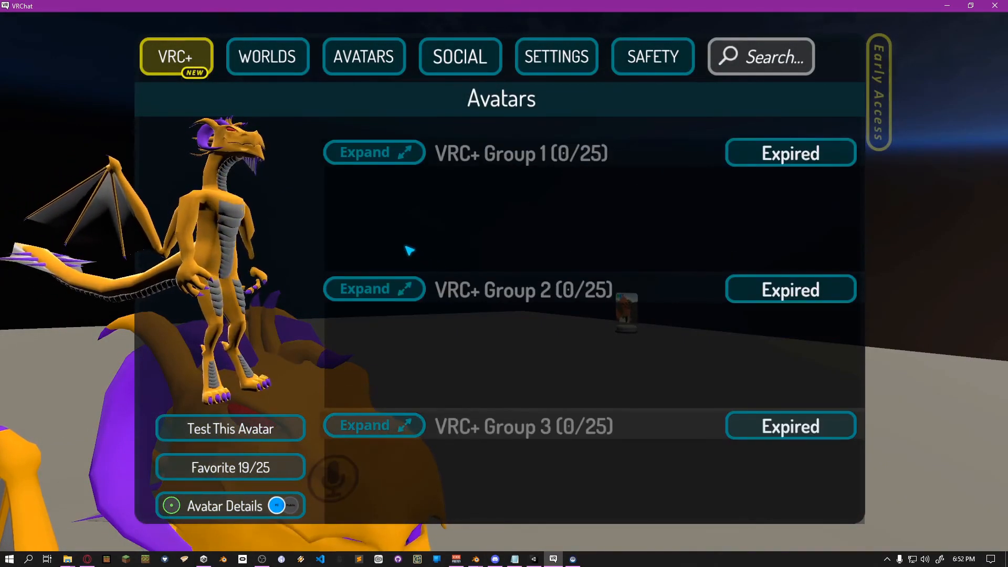
{"action": "left_click", "coordinate": [407, 206]}
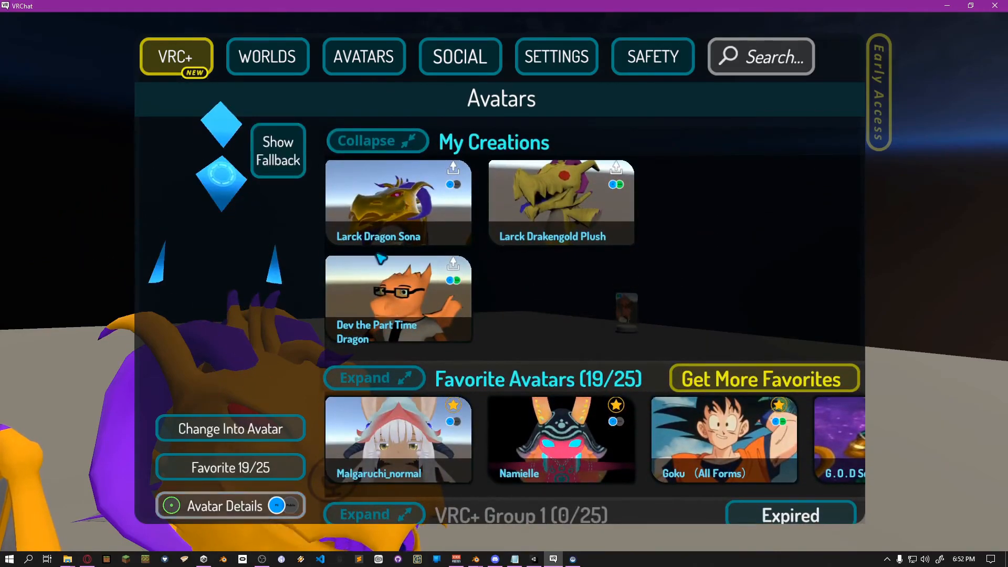
{"action": "left_click", "coordinate": [230, 428]}
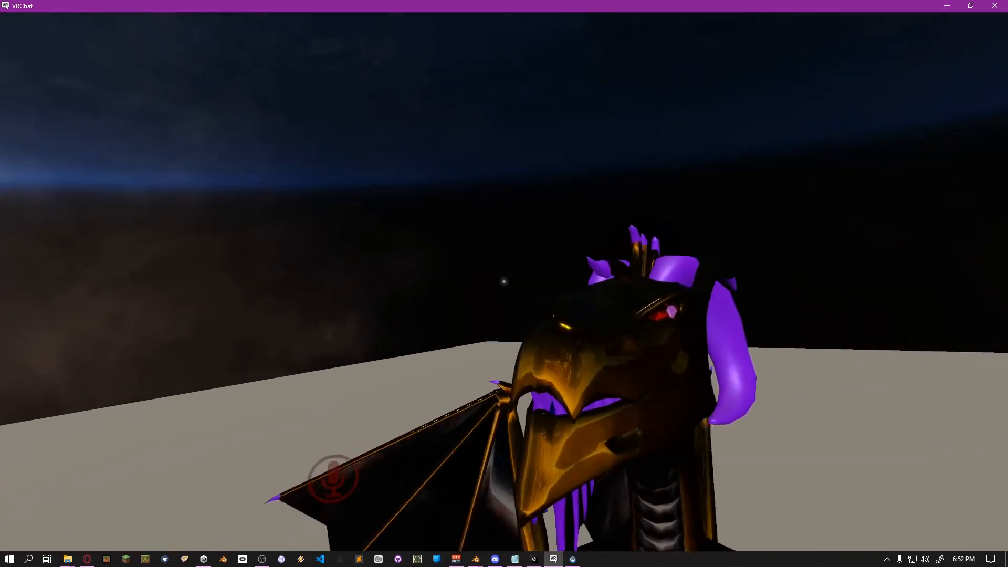
{"action": "key", "text": "v"}
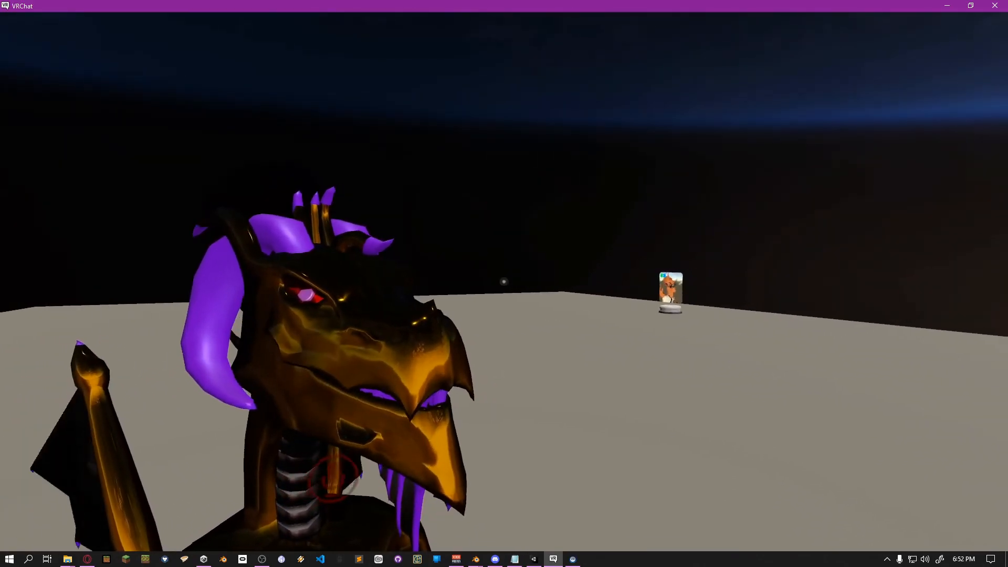
Switch back to the SDK: polygon dragon sona for untiy tutorial test avatar to compare its eyes
{"action": "key", "text": "Escape"}
{"action": "left_click", "coordinate": [470, 326]}
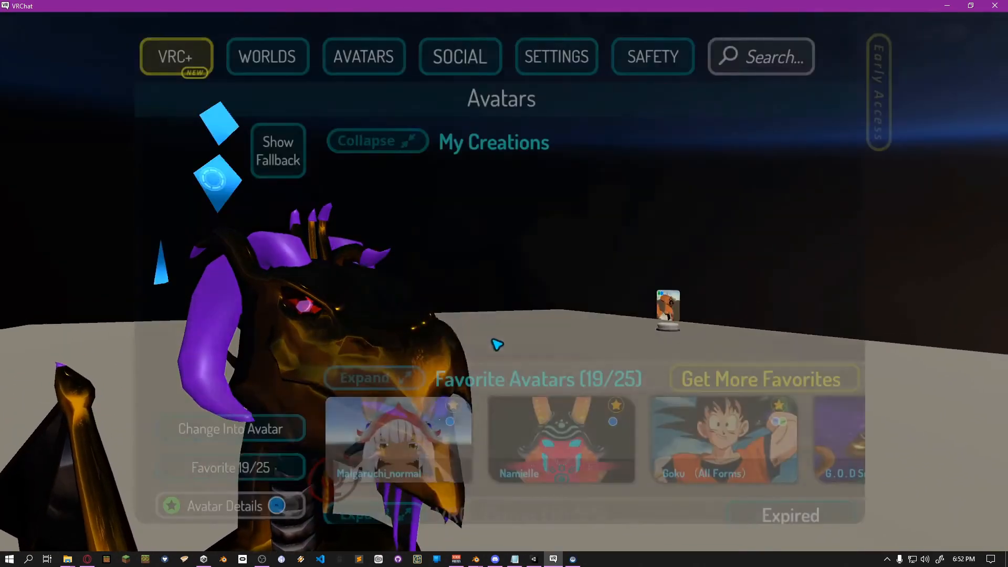
{"action": "scroll", "coordinate": [470, 266], "scroll_direction": "down", "scroll_amount": 15}
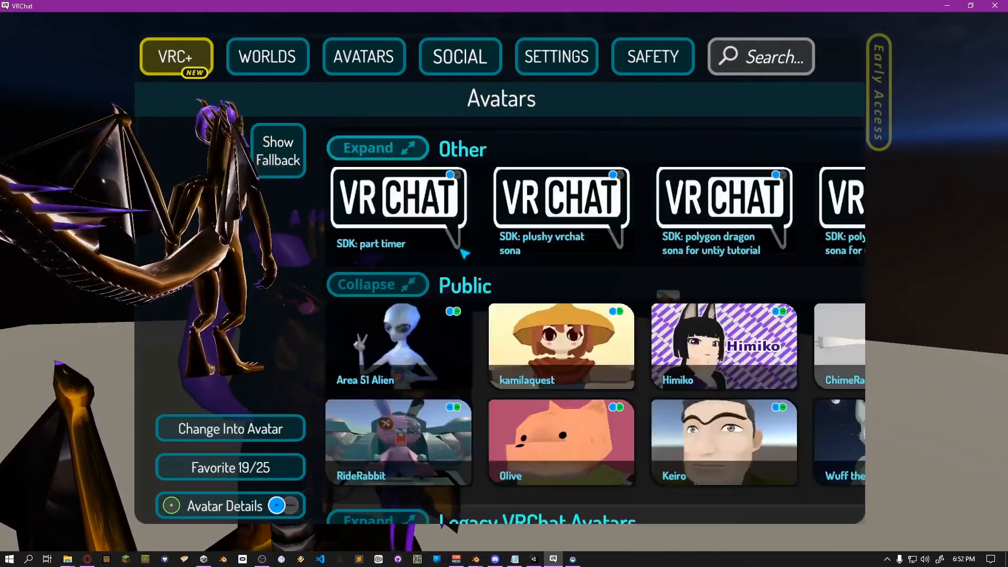
{"action": "left_click", "coordinate": [659, 209]}
{"action": "left_click", "coordinate": [291, 425]}
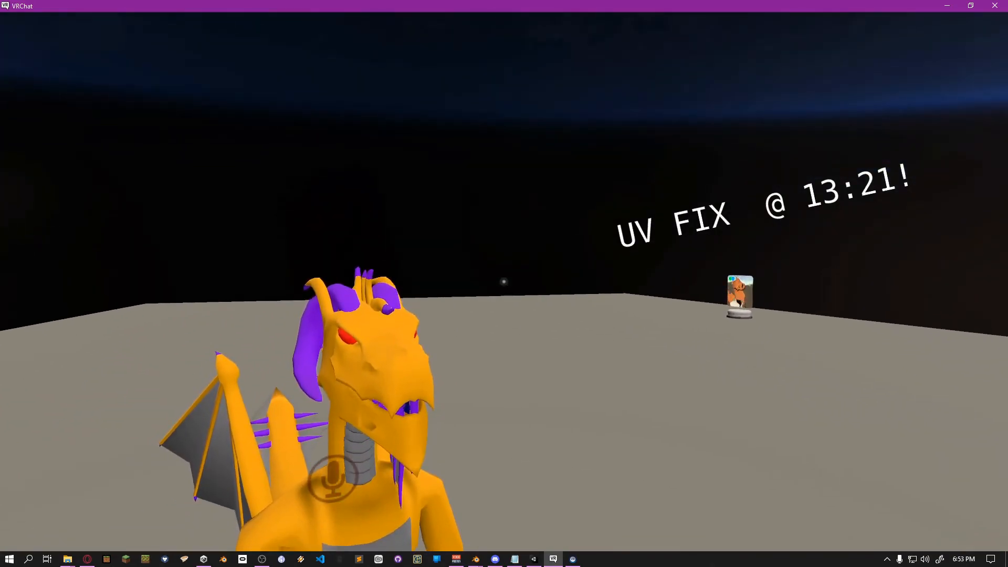
Return to the published Dragon Sona avatar and close the avatar menu to compare the pupils
{"action": "key", "text": "Escape"}
{"action": "left_click", "coordinate": [470, 326]}
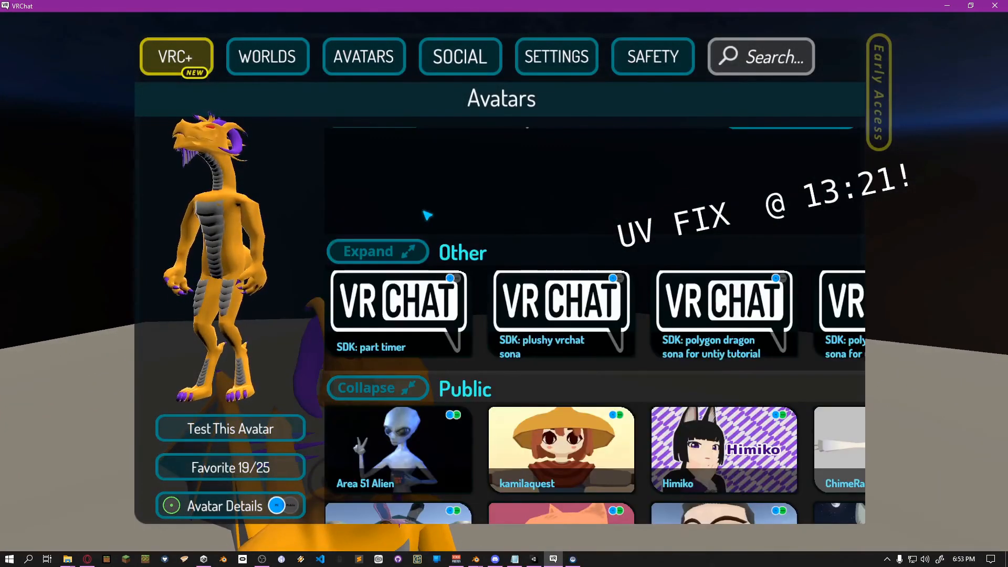
{"action": "scroll", "coordinate": [426, 214], "scroll_direction": "up", "scroll_amount": 10}
{"action": "left_click", "coordinate": [423, 213]}
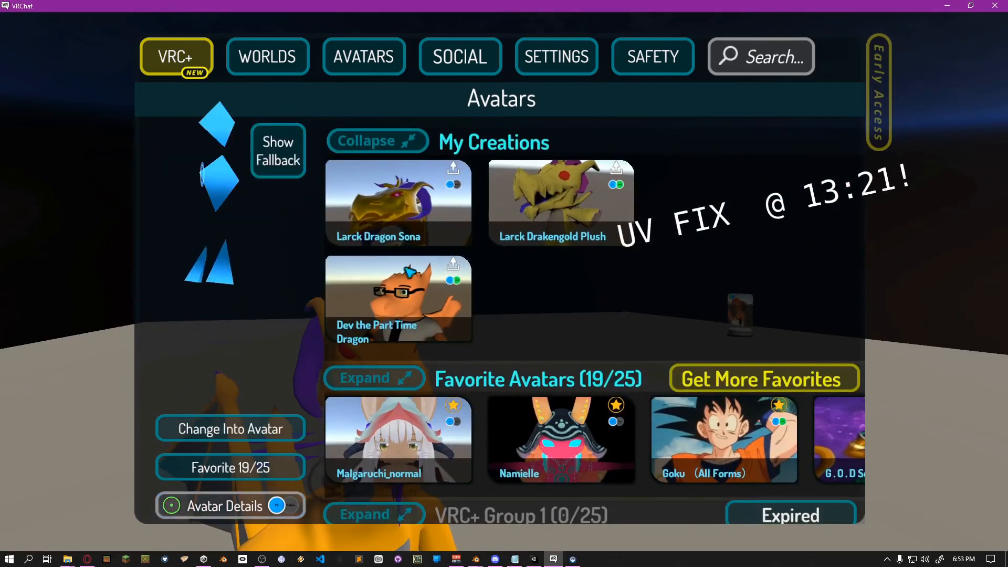
{"action": "key", "text": "Escape"}
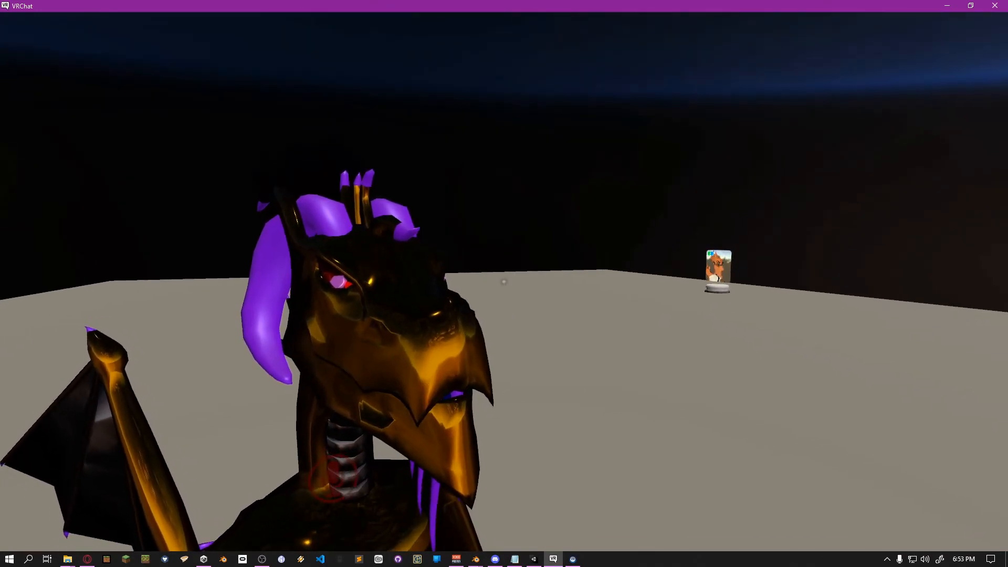
Switch to Blender and examine the eye UVs of the dragon mesh over the dragon eye.png texture in Edit Mode
{"action": "key", "text": "alt+Tab"}
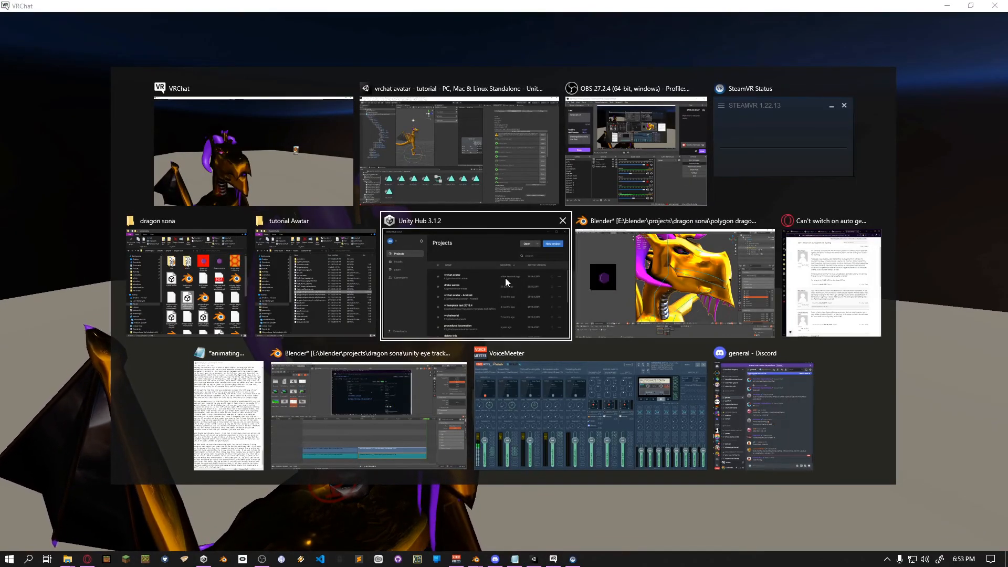
{"action": "key", "text": "alt+Tab"}
{"action": "key", "text": "Tab"}
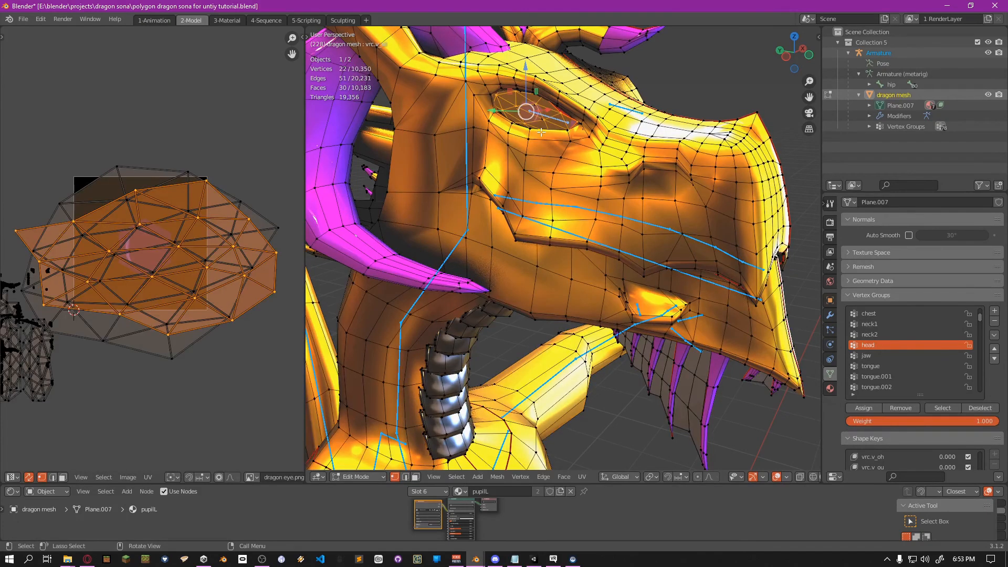
{"action": "left_click_drag", "start_coordinate": [283, 119], "coordinate": [87, 383]}
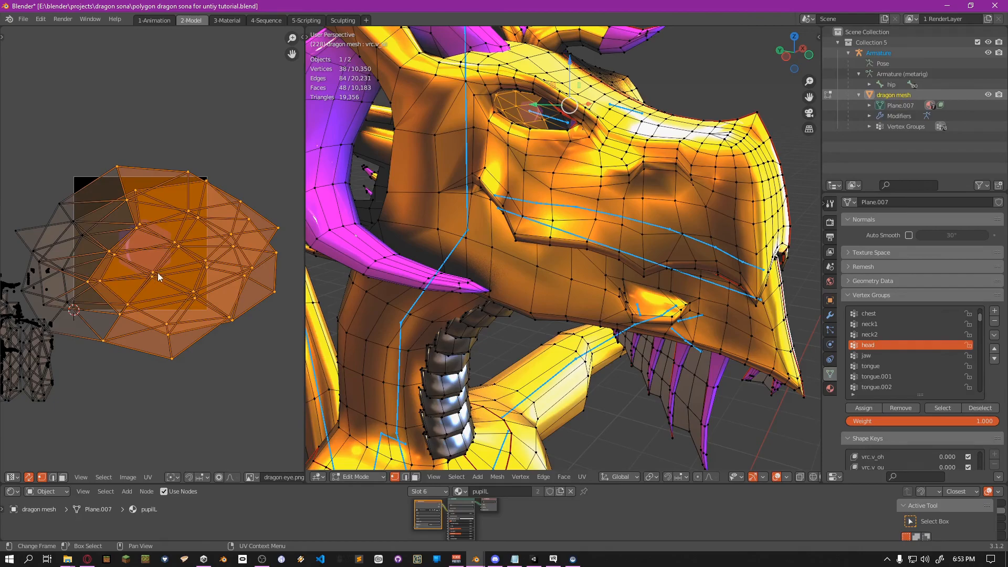
{"action": "left_click", "coordinate": [202, 177]}
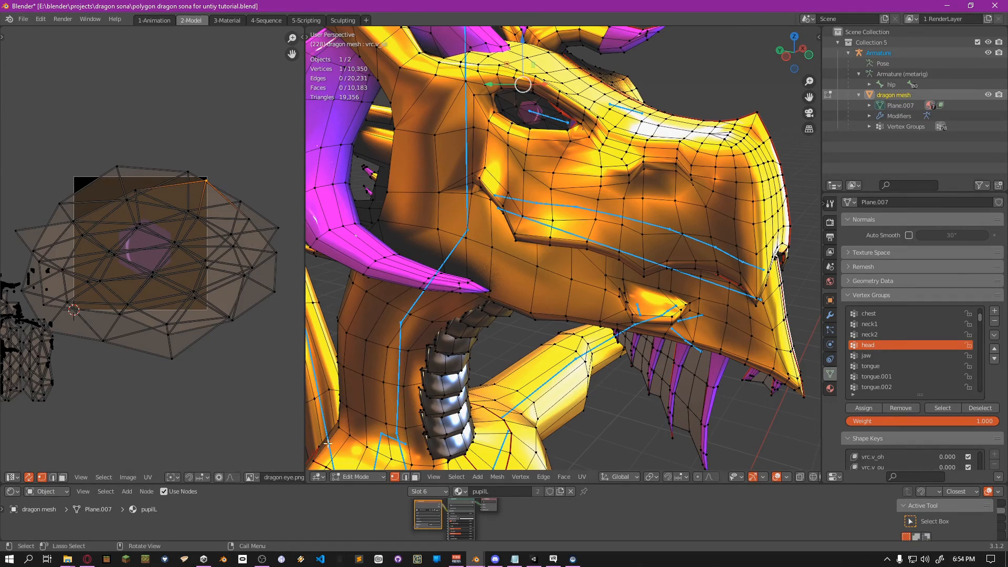
Switch to Unity and point out the left_eye_right and left_eye_left animation clips in the animations folder
{"action": "left_click", "coordinate": [534, 560]}
{"action": "left_click", "coordinate": [277, 428]}
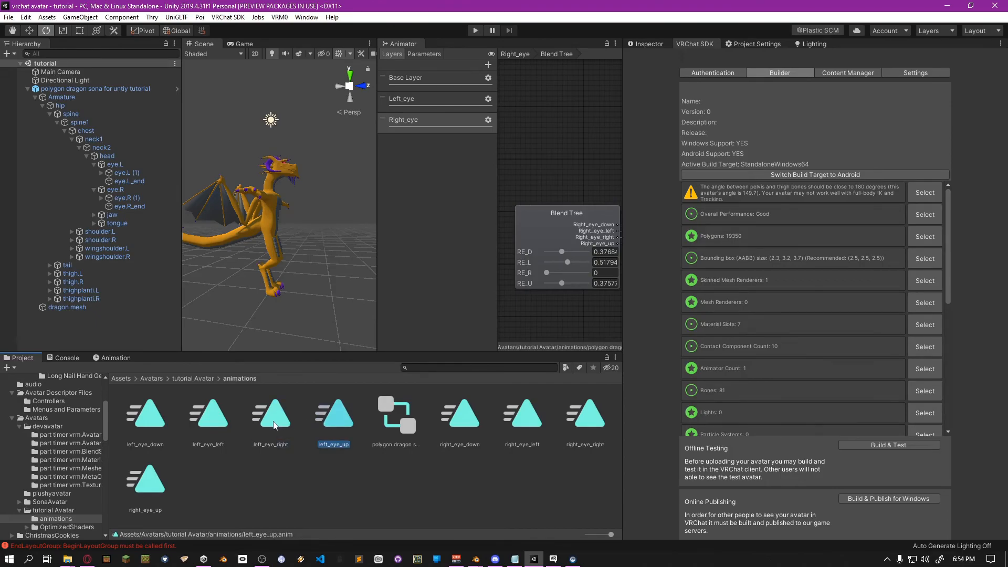
{"action": "left_click", "coordinate": [228, 424]}
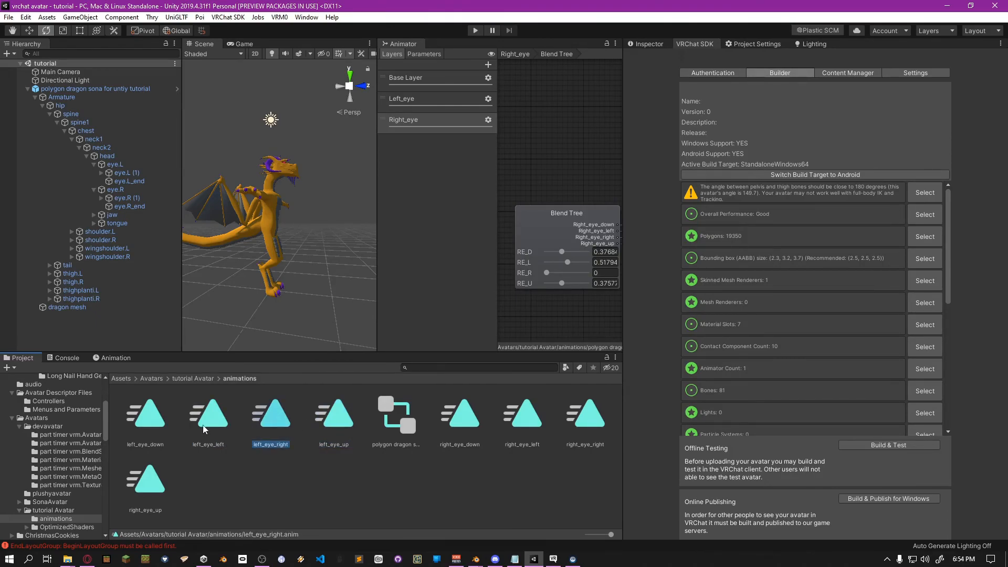
{"action": "left_click", "coordinate": [222, 426]}
{"action": "left_click", "coordinate": [272, 424]}
{"action": "left_click", "coordinate": [212, 431]}
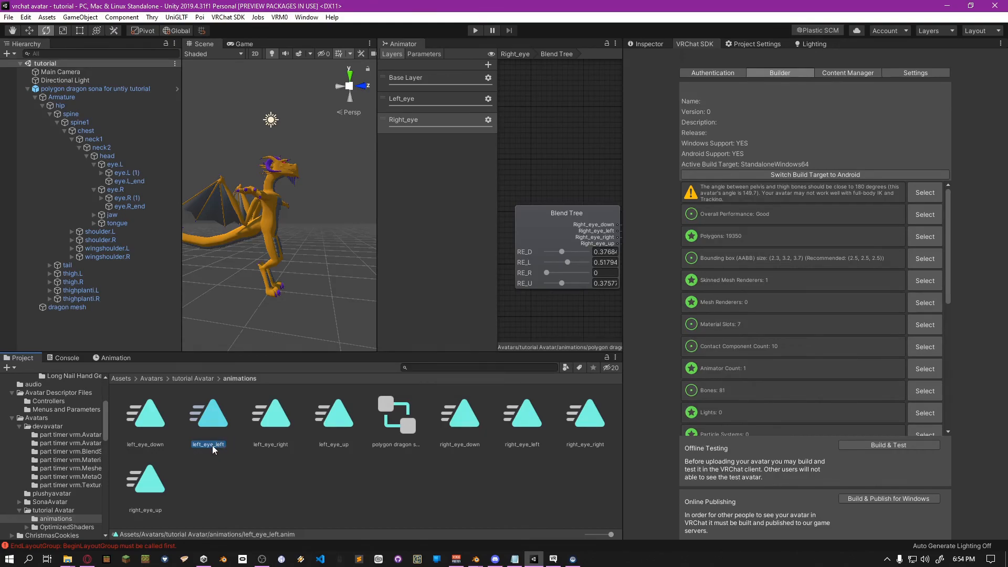
Enlarge the Animator view to fit the whole Right_eye blend tree and point out the left_eye_left and left_eye_right clips
{"action": "left_click", "coordinate": [258, 443]}
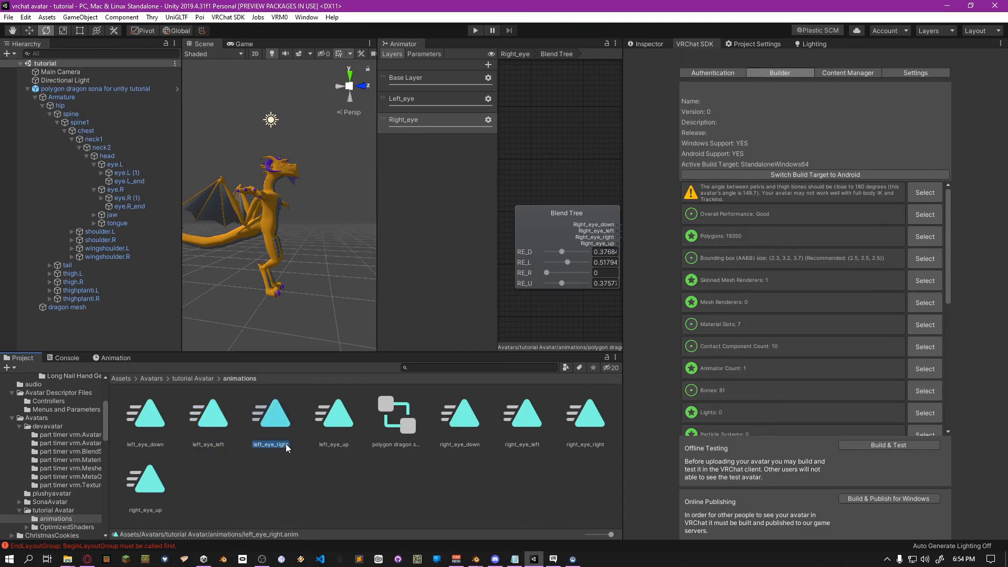
{"action": "left_click_drag", "start_coordinate": [496, 209], "coordinate": [431, 206]}
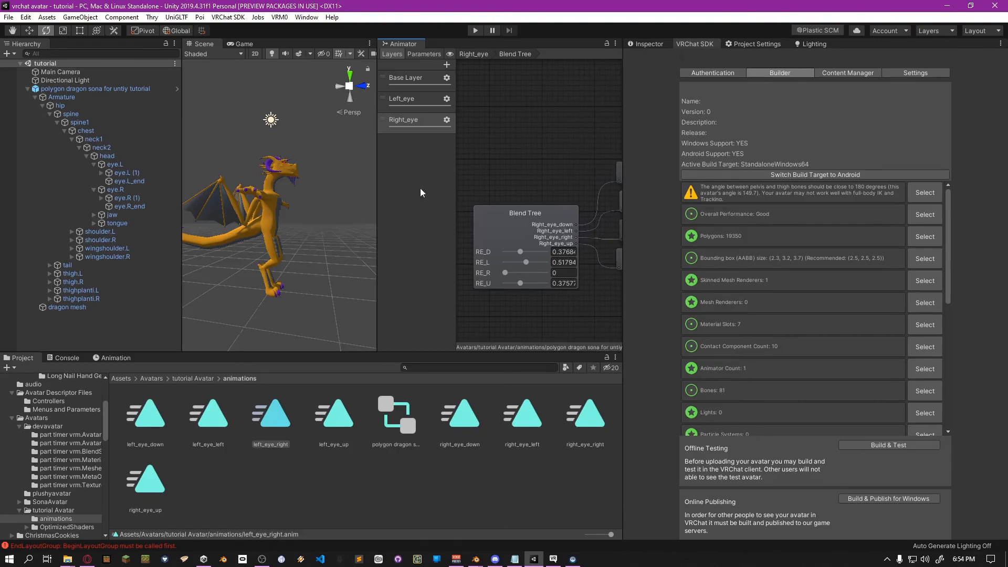
{"action": "left_click_drag", "start_coordinate": [377, 149], "coordinate": [272, 149]}
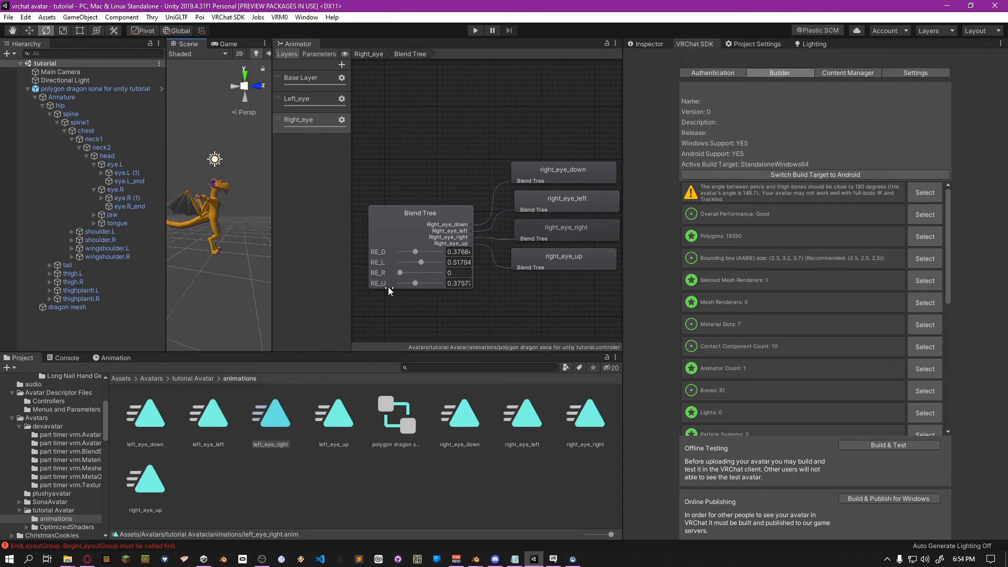
{"action": "left_click", "coordinate": [210, 444]}
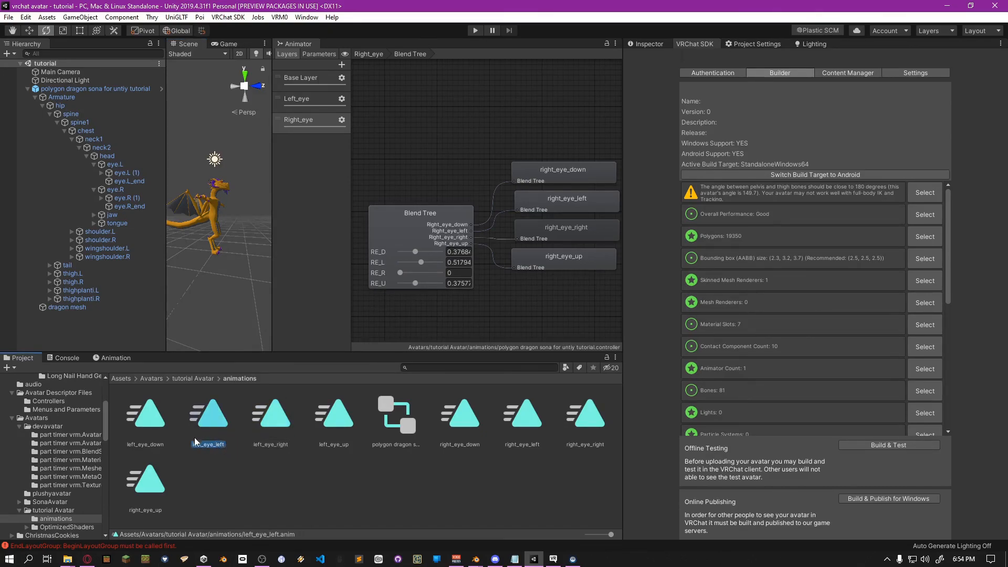
{"action": "left_click", "coordinate": [280, 448]}
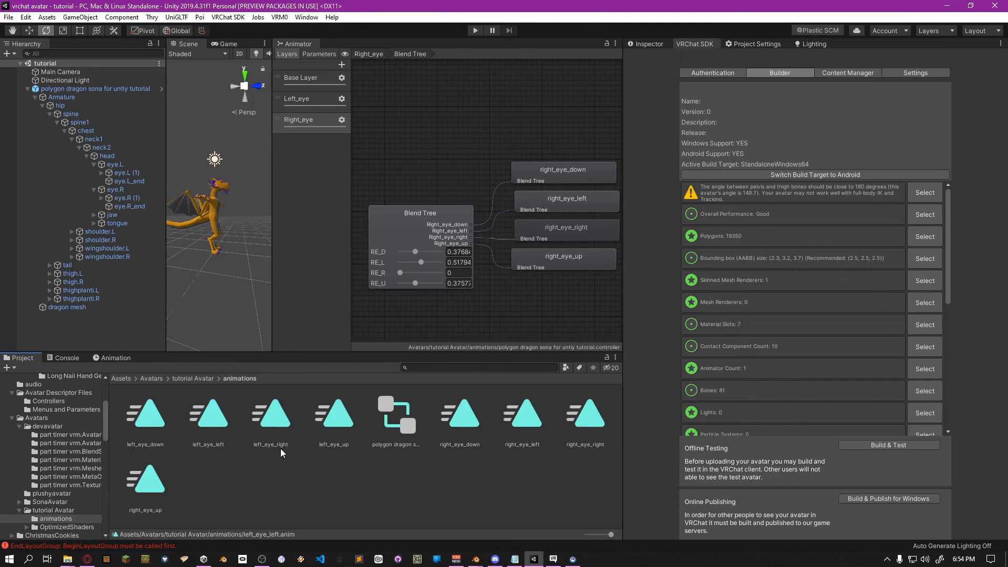
Inspect the Right_eye blend tree, checking which parameters drive the right_eye_left and right_eye_right motions
{"action": "left_click", "coordinate": [532, 209]}
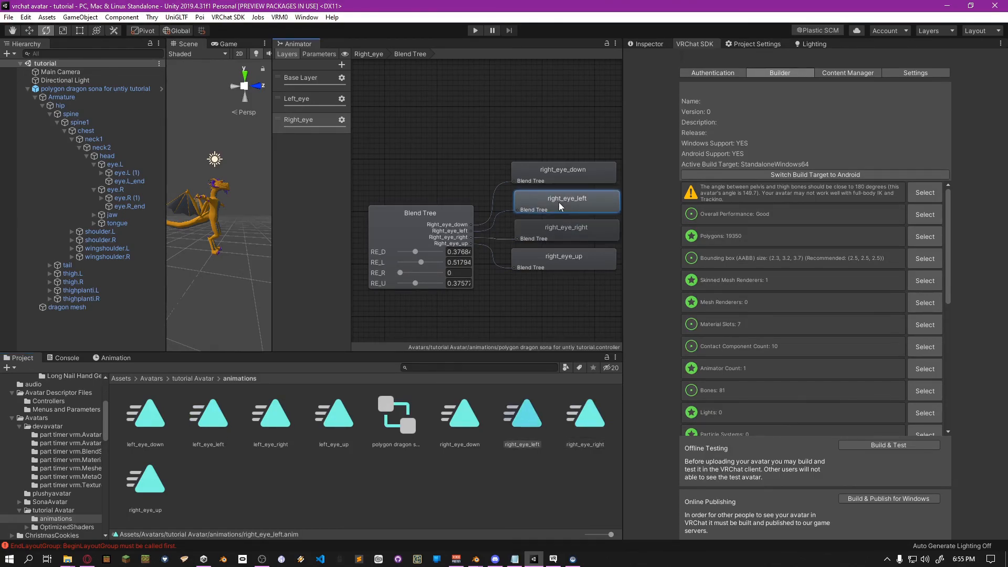
{"action": "left_click", "coordinate": [552, 224]}
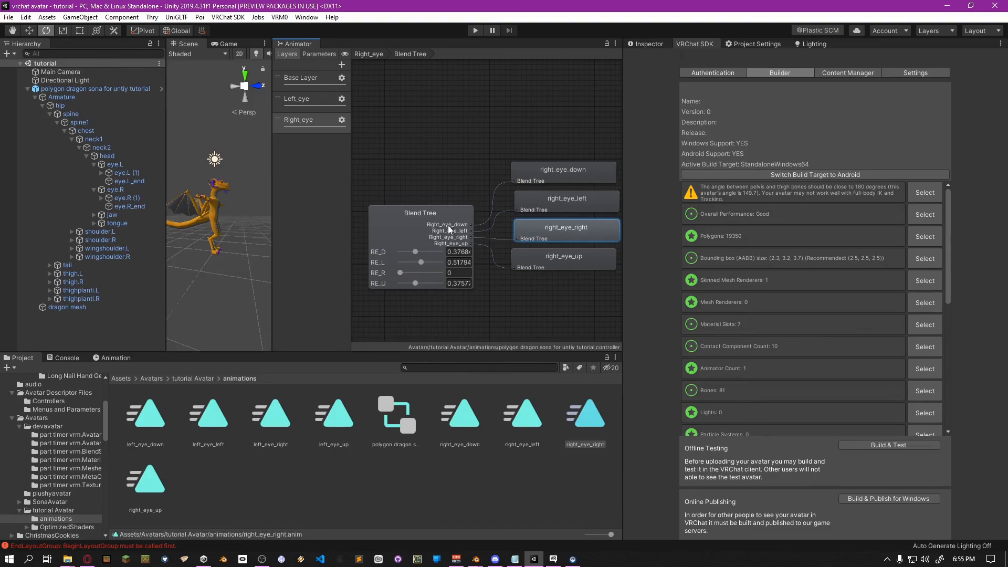
{"action": "left_click", "coordinate": [402, 227]}
{"action": "left_click", "coordinate": [646, 44]}
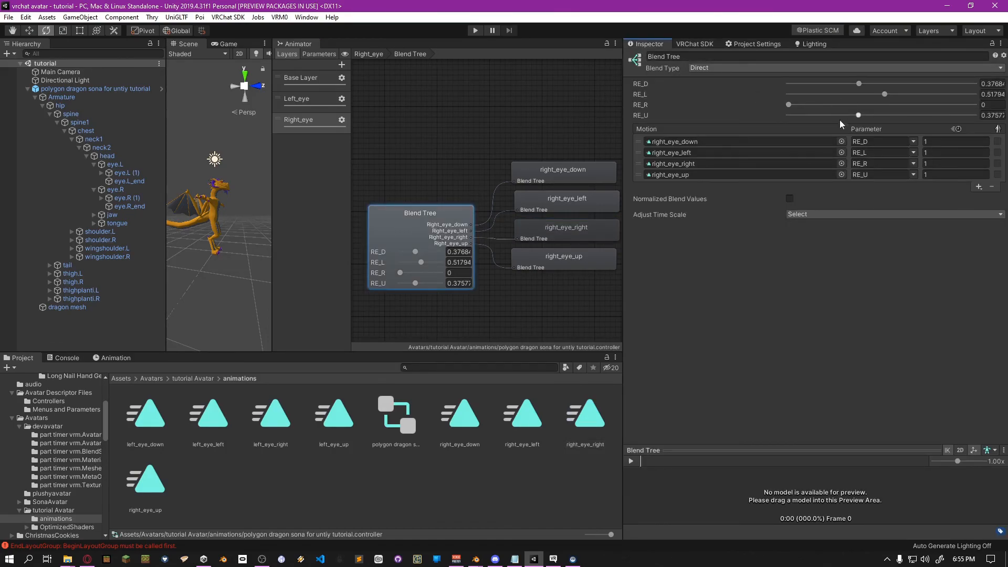
{"action": "left_click", "coordinate": [415, 216]}
{"action": "left_click", "coordinate": [685, 154]}
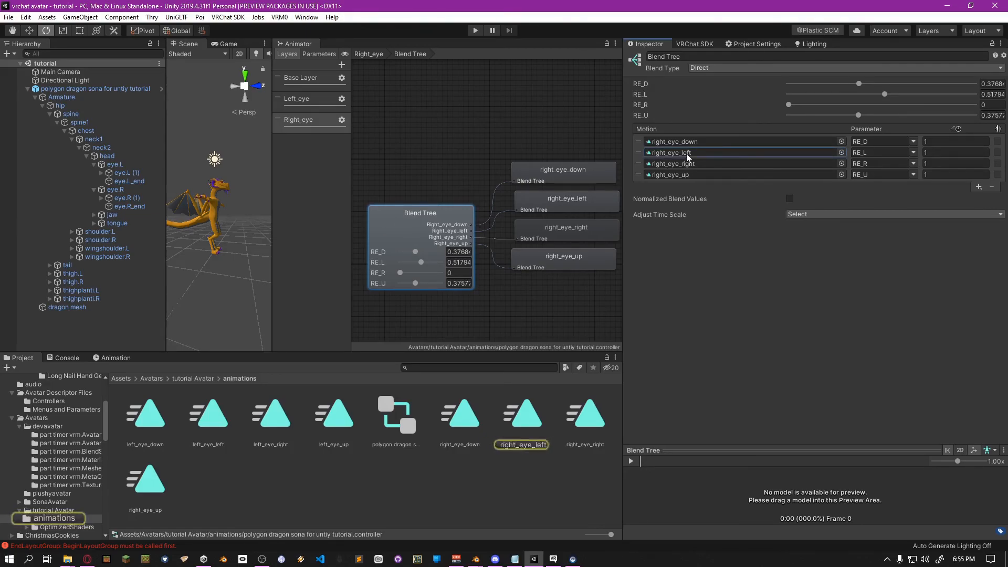
{"action": "left_click", "coordinate": [876, 154]}
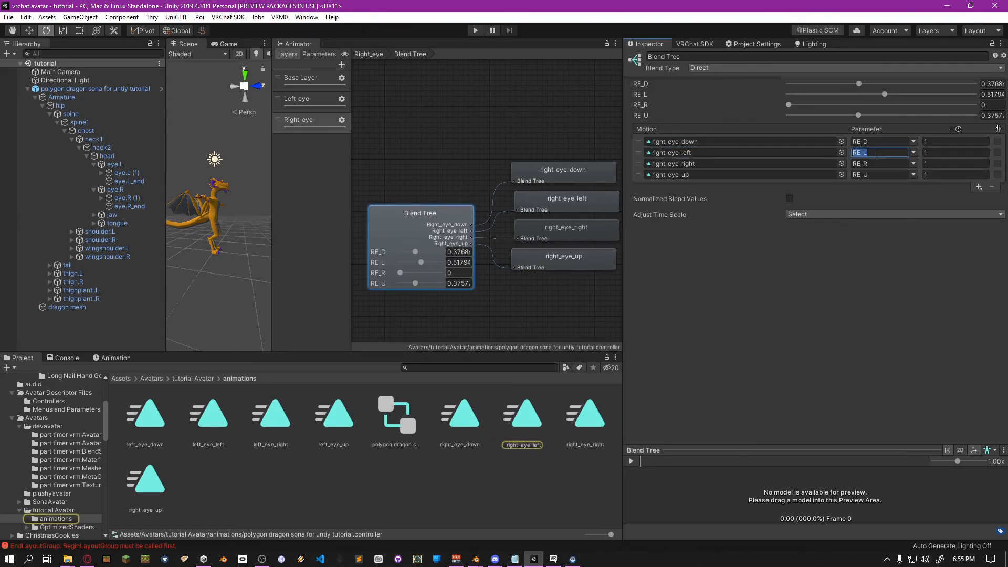
{"action": "left_click", "coordinate": [781, 165]}
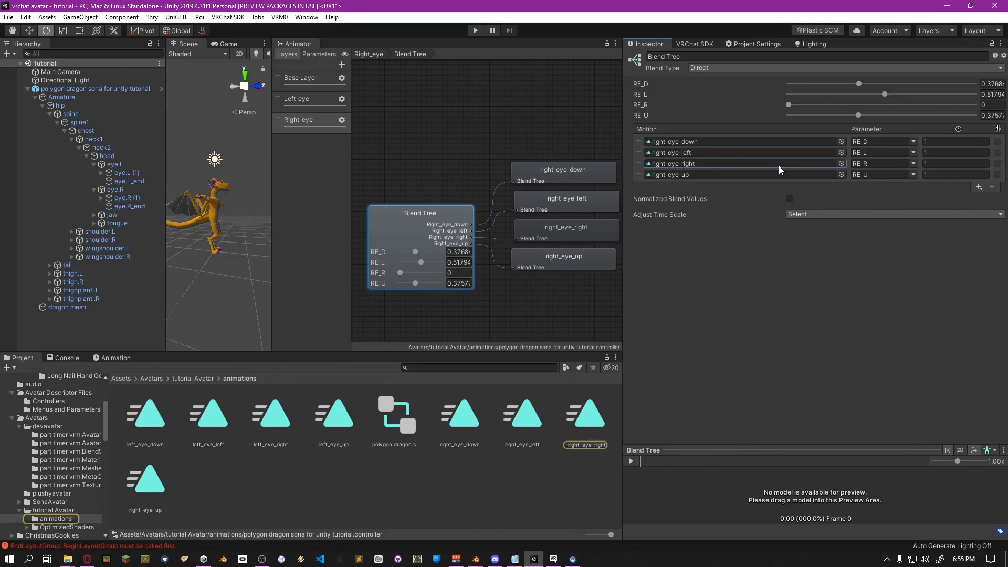
{"action": "left_click", "coordinate": [872, 164]}
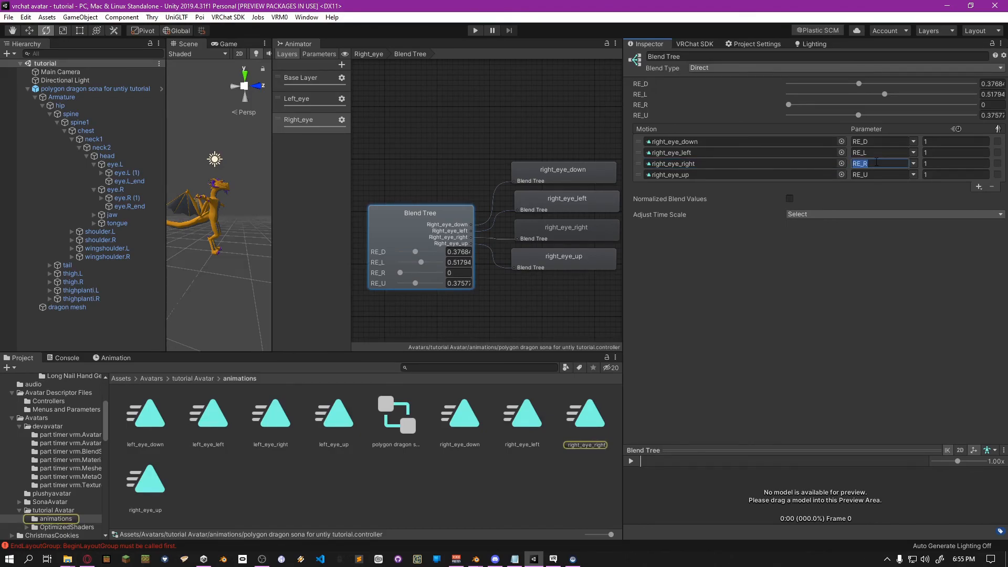